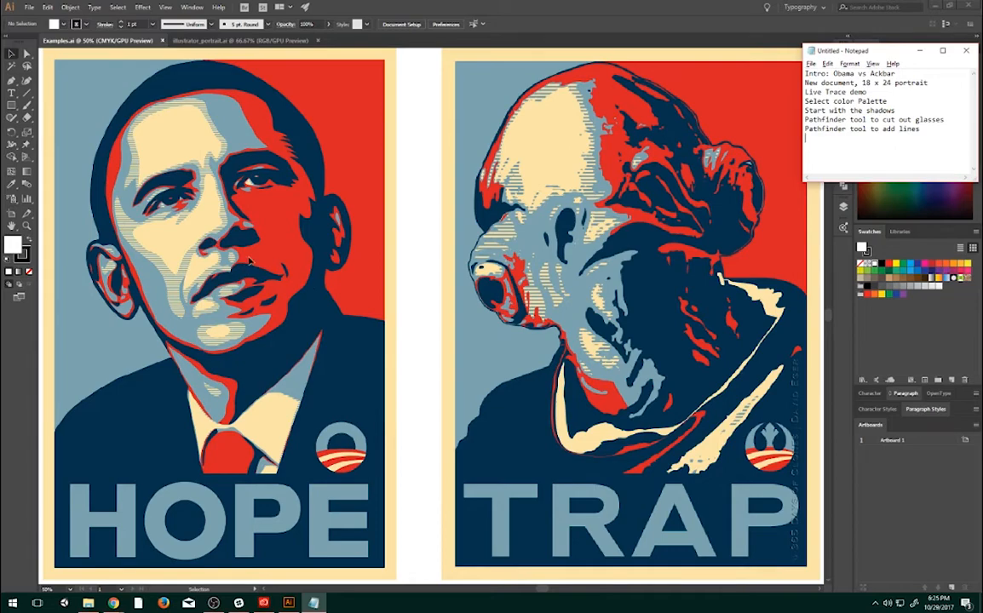
- Examine the TRAP poster closely, looking at how its shadows, highlights and line shading are built from flat colors
{"action": "scroll", "coordinate": [249, 260], "scroll_direction": "down", "scroll_amount": 3}
{"action": "scroll", "coordinate": [253, 260], "scroll_direction": "down", "scroll_amount": 2}
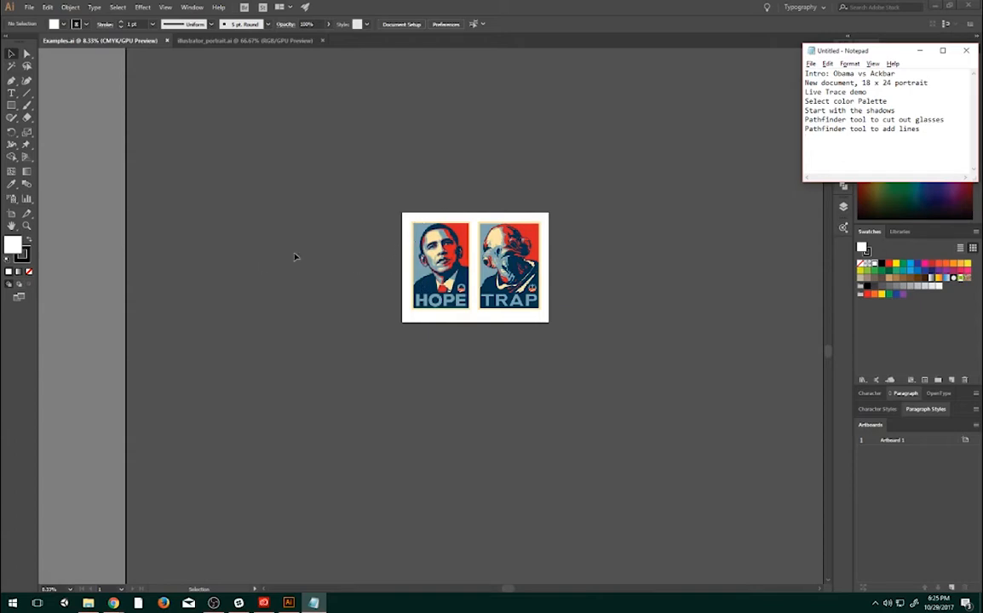
{"action": "scroll", "coordinate": [459, 243], "scroll_direction": "up", "scroll_amount": 4}
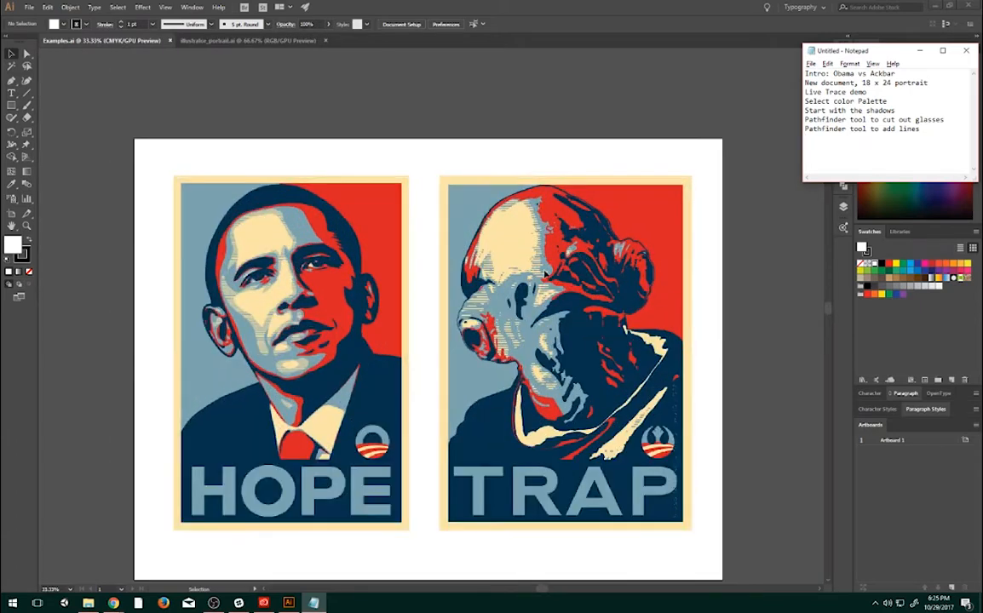
{"action": "scroll", "coordinate": [588, 270], "scroll_direction": "up", "scroll_amount": 3}
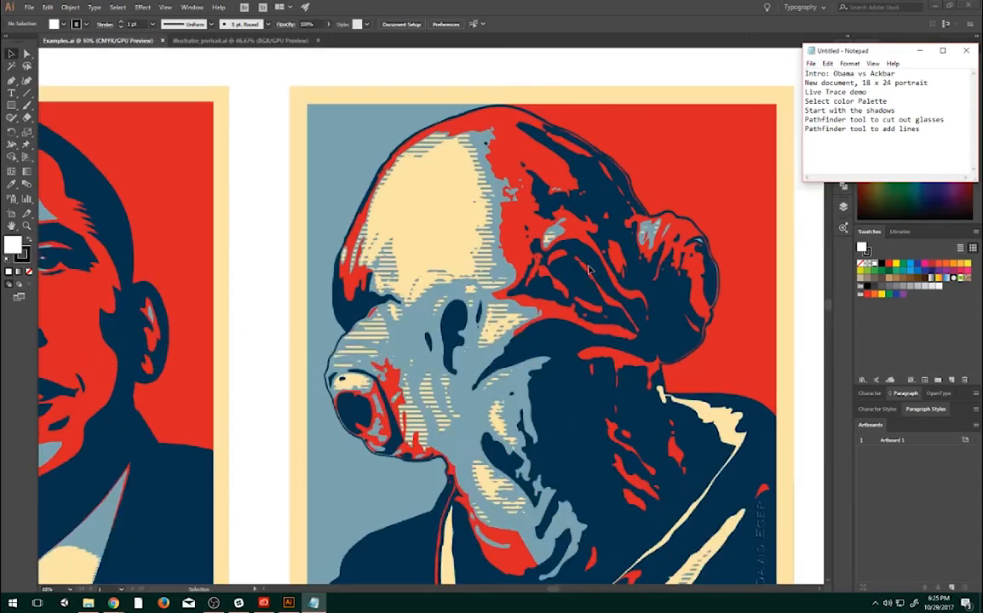
{"action": "scroll", "coordinate": [596, 255], "scroll_direction": "up", "scroll_amount": 1}
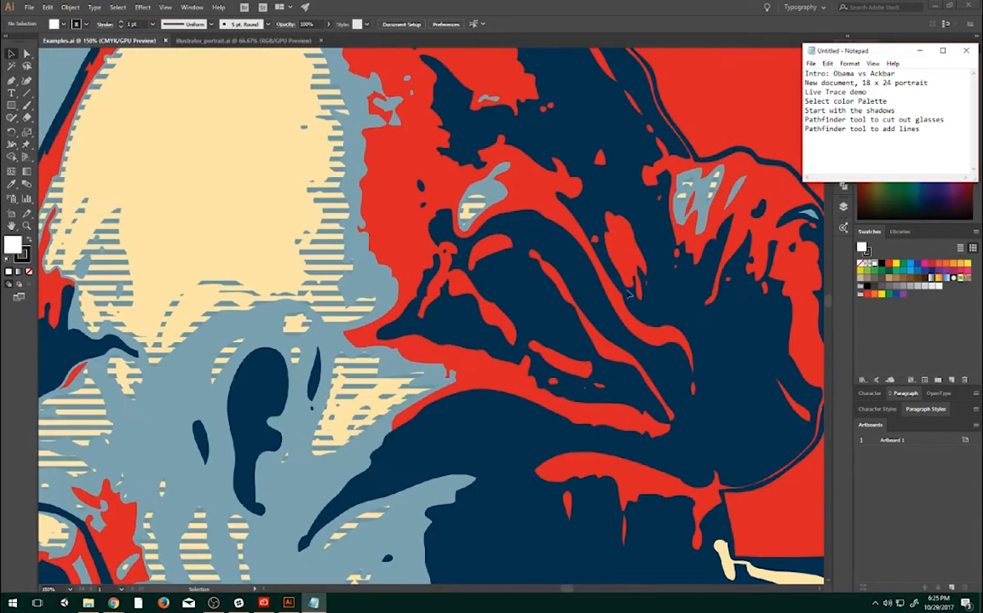
{"action": "scroll", "coordinate": [416, 259], "scroll_direction": "down", "scroll_amount": 2}
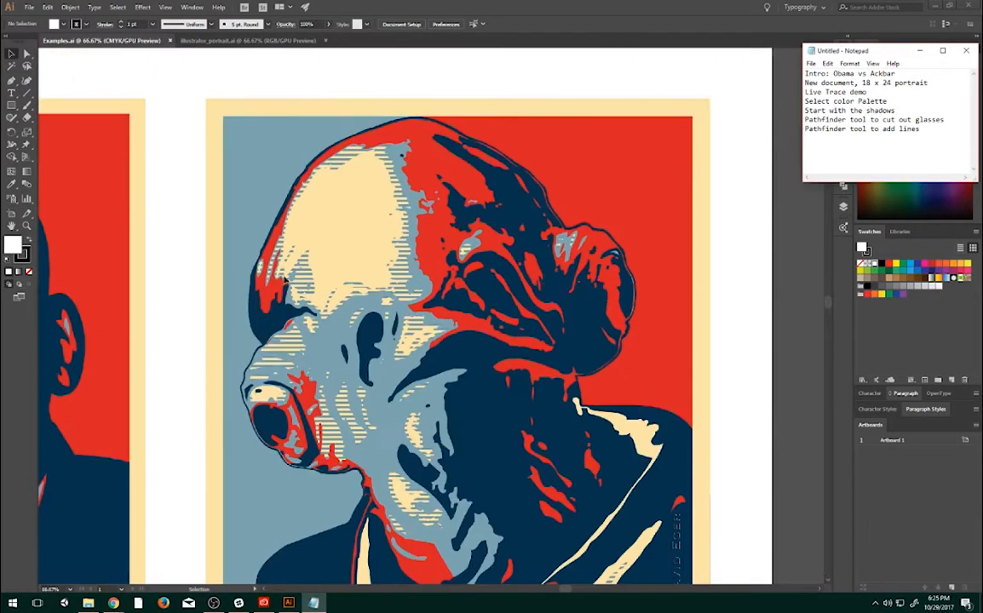
{"action": "scroll", "coordinate": [556, 281], "scroll_direction": "up", "scroll_amount": 2}
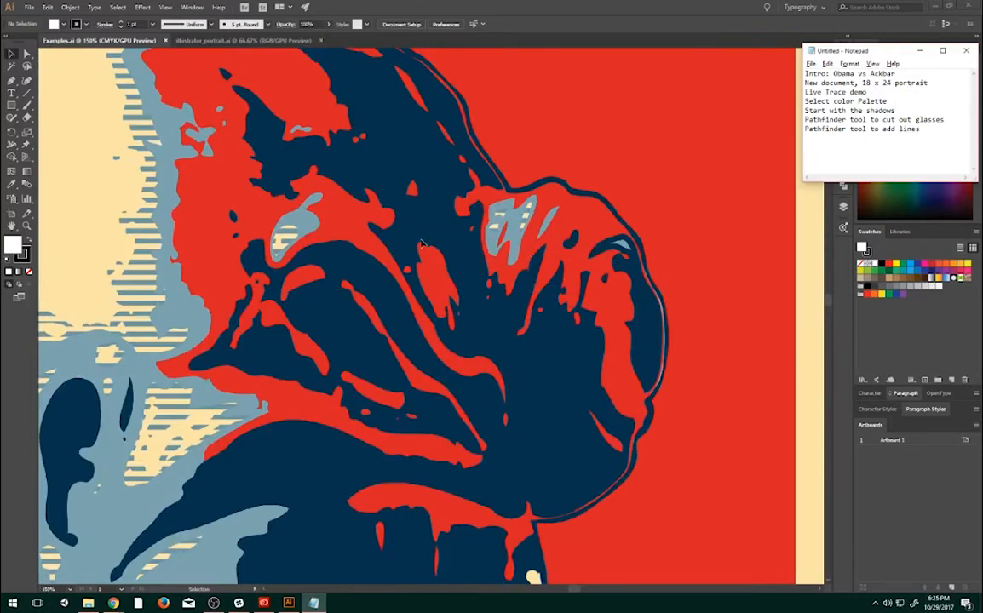
{"action": "scroll", "coordinate": [375, 237], "scroll_direction": "down", "scroll_amount": 1}
{"action": "left_click", "coordinate": [370, 252]}
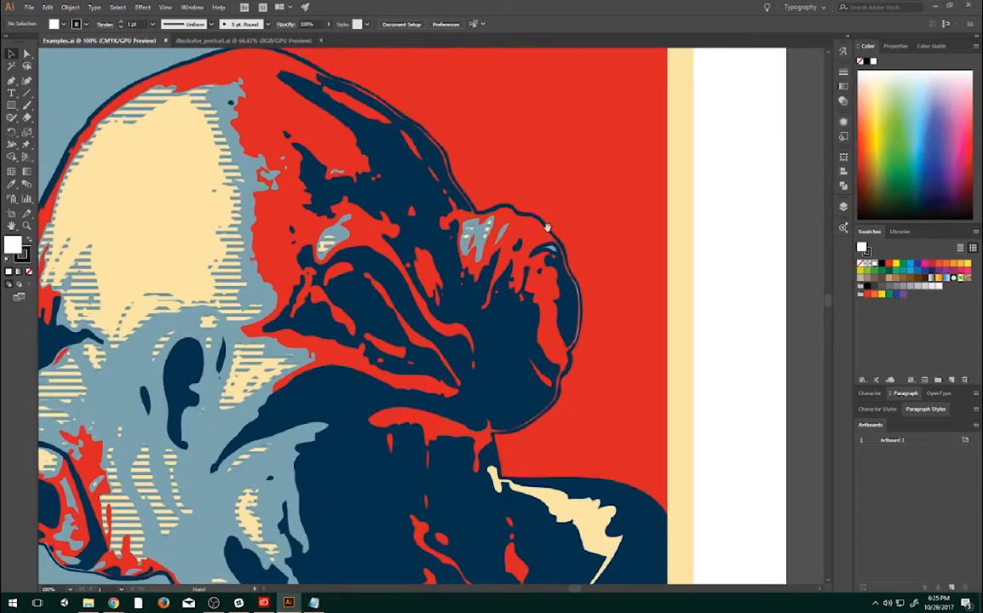
{"action": "left_click_drag", "start_coordinate": [335, 236], "coordinate": [506, 176]}
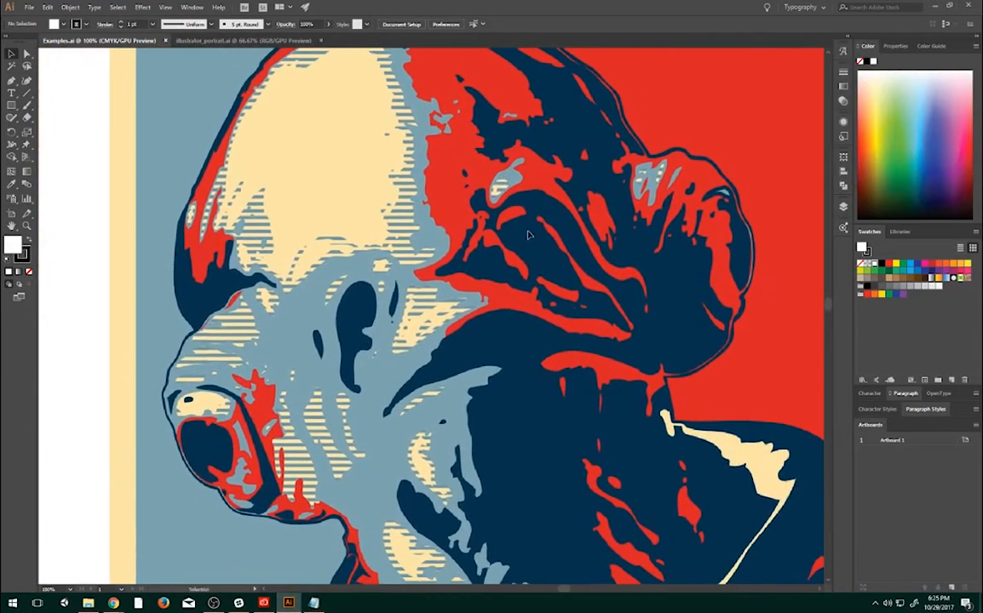
- Examine the HOPE poster's eye, ear and face shapes up close, and compare it with the TRAP poster as a whole
{"action": "scroll", "coordinate": [457, 243], "scroll_direction": "down", "scroll_amount": 3}
{"action": "scroll", "coordinate": [140, 266], "scroll_direction": "up", "scroll_amount": 3}
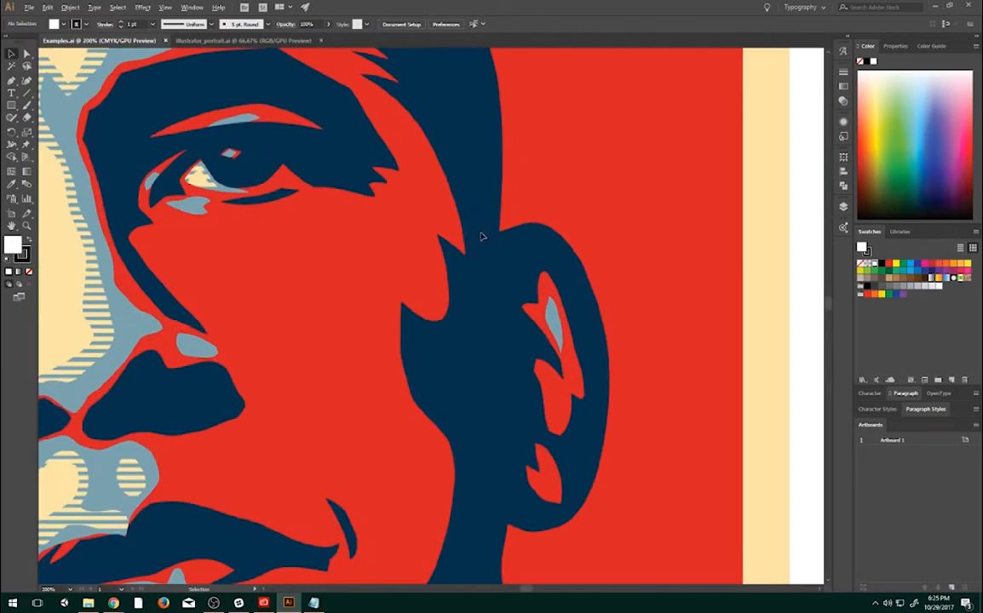
{"action": "scroll", "coordinate": [462, 208], "scroll_direction": "up", "scroll_amount": 2}
{"action": "scroll", "coordinate": [247, 185], "scroll_direction": "down", "scroll_amount": 1}
{"action": "scroll", "coordinate": [306, 226], "scroll_direction": "up", "scroll_amount": 1}
{"action": "scroll", "coordinate": [384, 319], "scroll_direction": "up", "scroll_amount": 1}
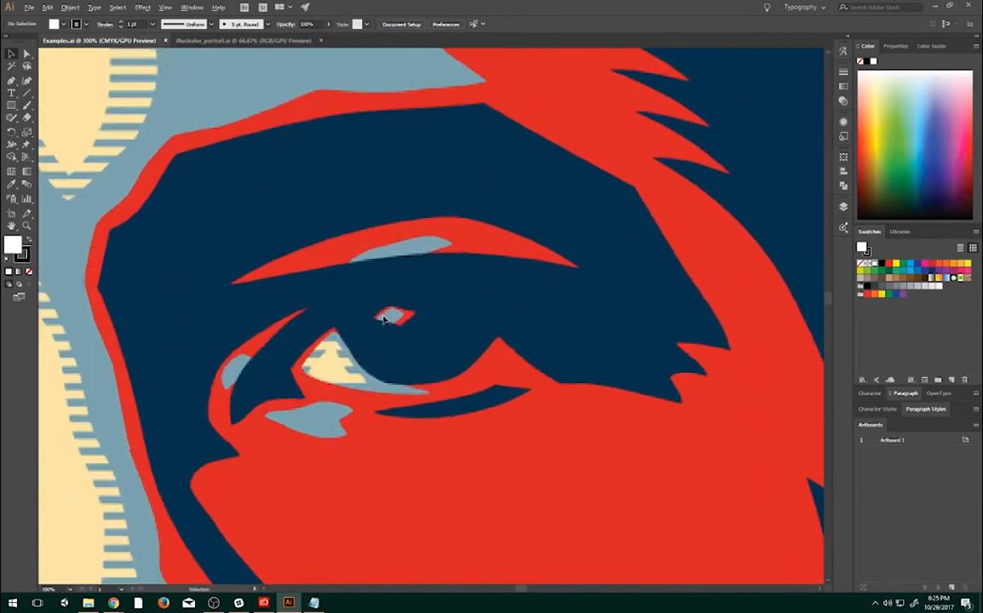
{"action": "scroll", "coordinate": [545, 271], "scroll_direction": "down", "scroll_amount": 4}
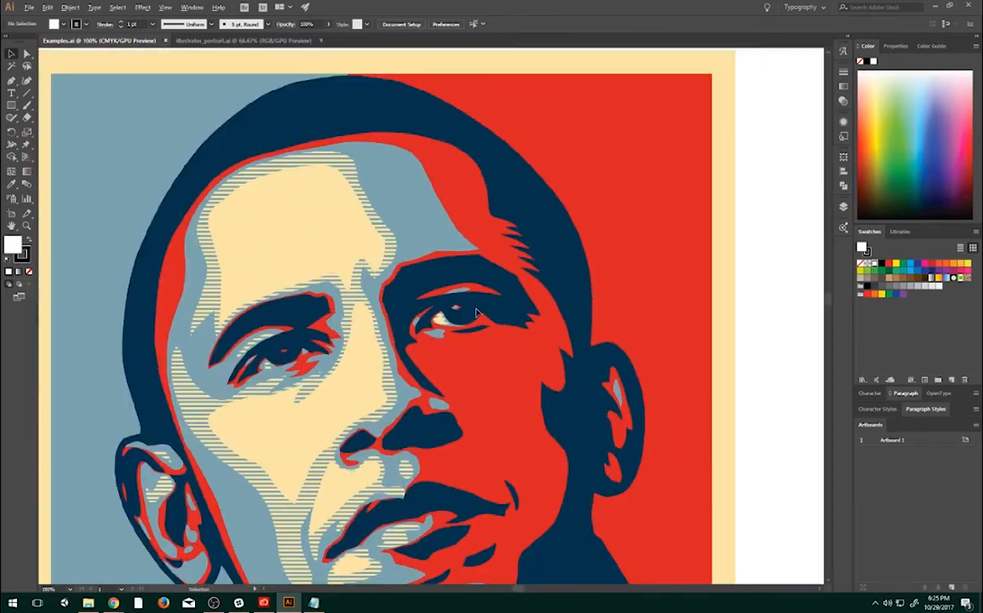
{"action": "scroll", "coordinate": [519, 306], "scroll_direction": "up", "scroll_amount": 2}
{"action": "scroll", "coordinate": [526, 319], "scroll_direction": "down", "scroll_amount": 2}
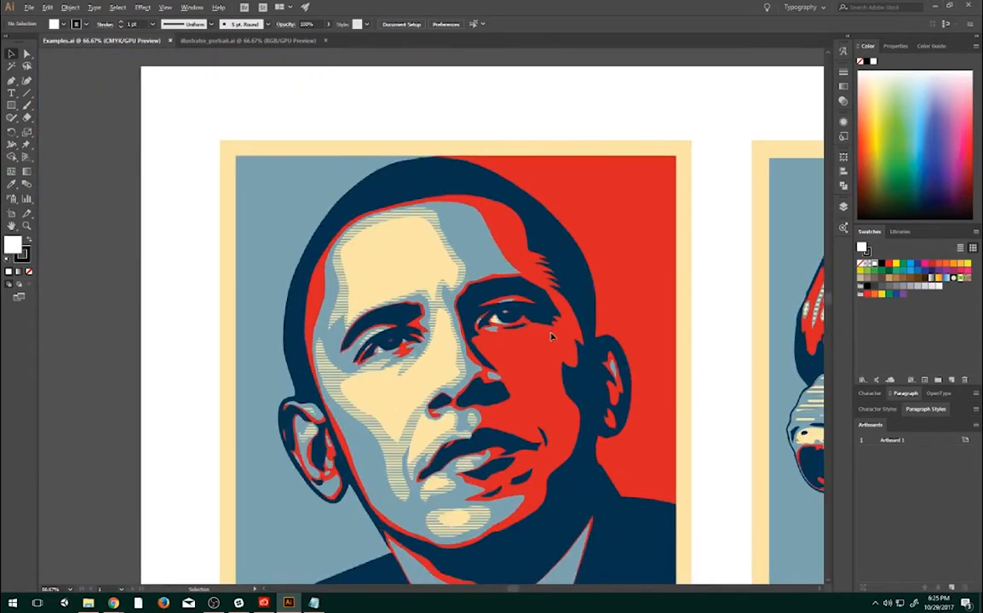
{"action": "left_click_drag", "start_coordinate": [583, 346], "coordinate": [358, 265]}
{"action": "left_click_drag", "start_coordinate": [478, 295], "coordinate": [403, 224]}
{"action": "scroll", "coordinate": [403, 224], "scroll_direction": "down", "scroll_amount": 1}
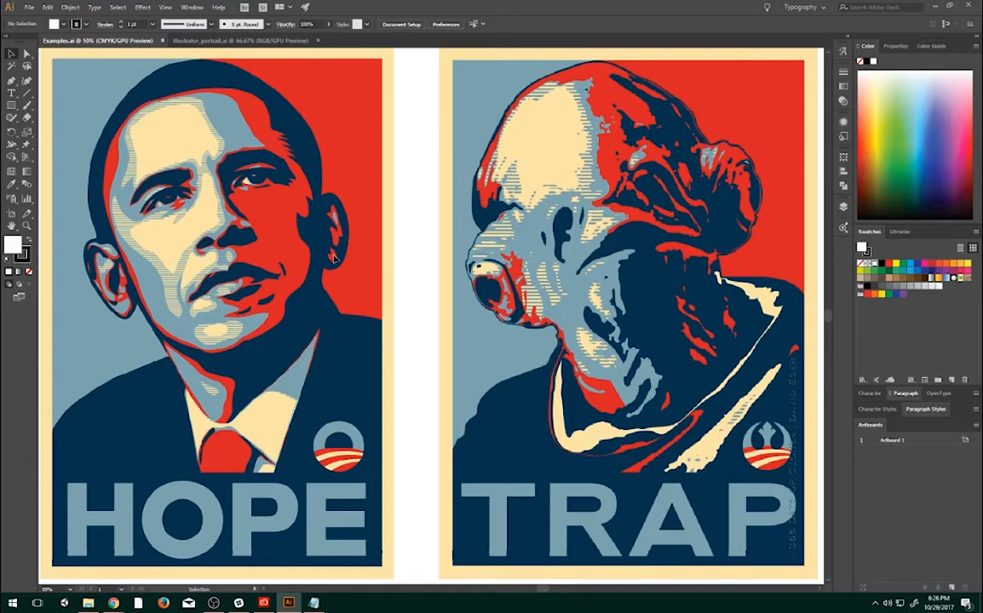
- Compare the finished portrait in illustrator_portrait.ai with the two posters in Examples.ai
{"action": "left_click", "coordinate": [242, 40]}
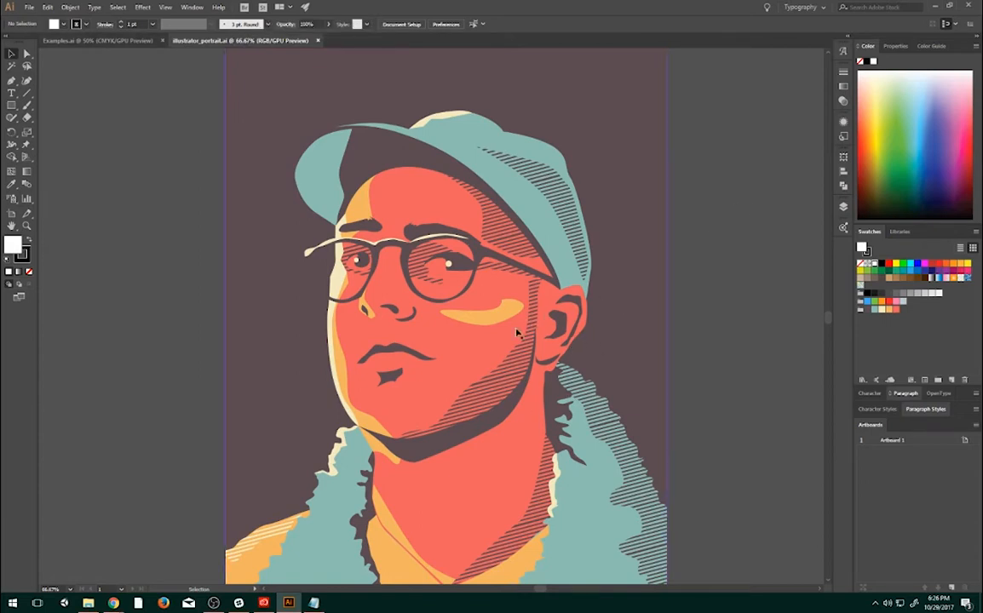
{"action": "left_click", "coordinate": [94, 40]}
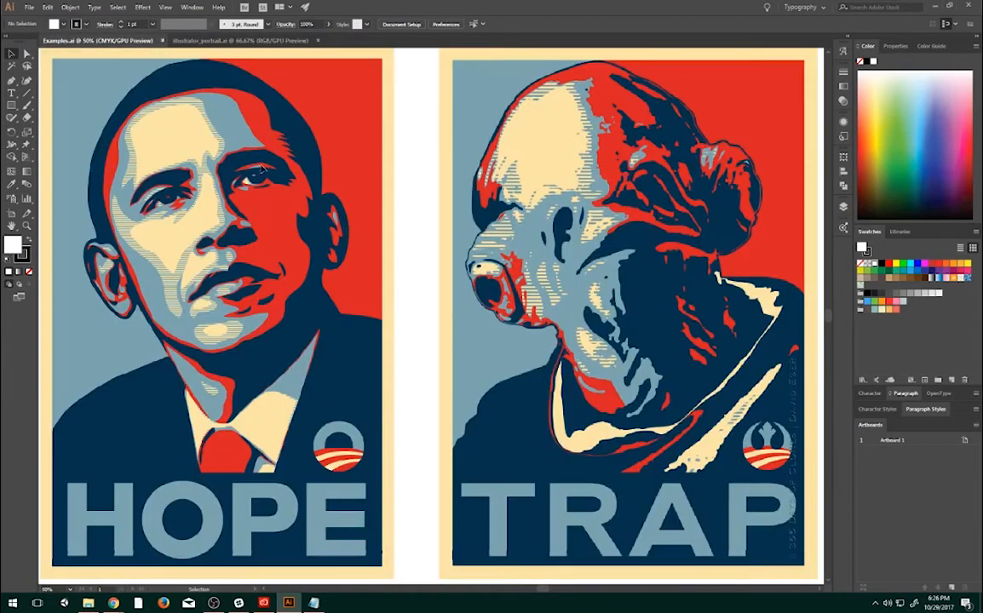
{"action": "left_click", "coordinate": [222, 41]}
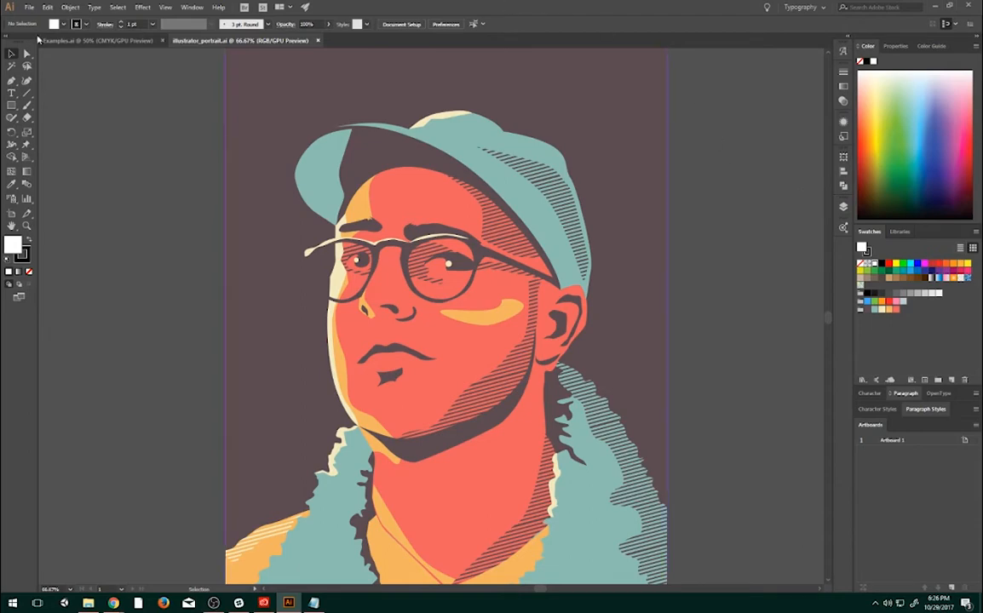
{"action": "left_click", "coordinate": [73, 40]}
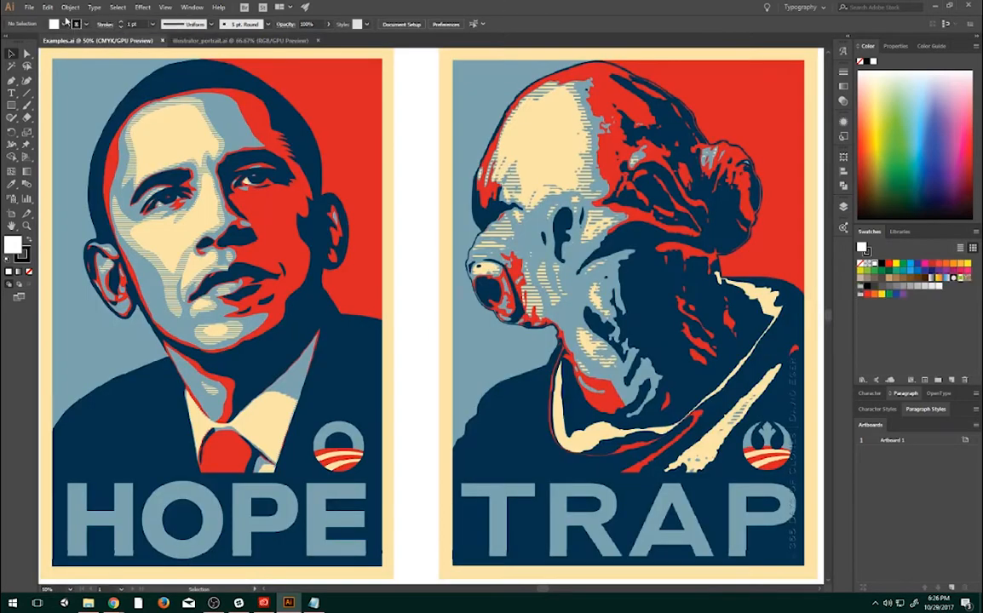
- Start a new document with its units set to inches and portrait orientation
{"action": "left_click", "coordinate": [30, 7]}
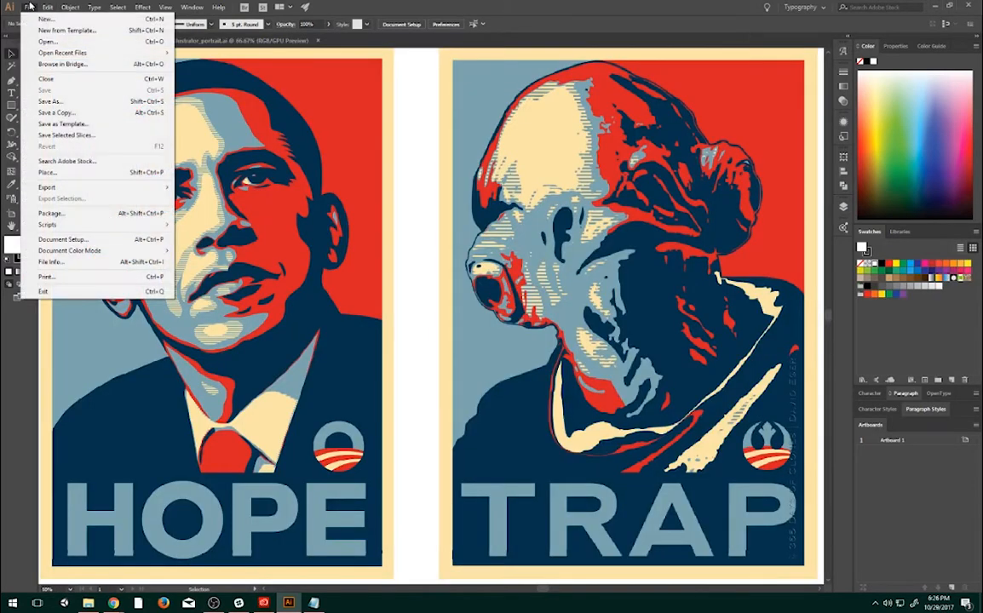
{"action": "left_click", "coordinate": [52, 21]}
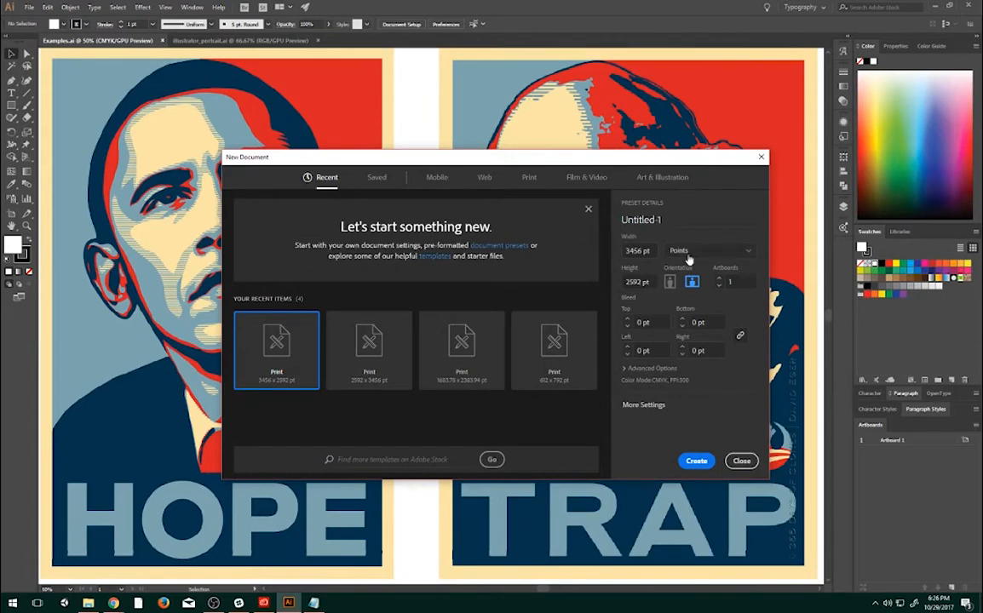
{"action": "left_click", "coordinate": [745, 251]}
{"action": "left_click", "coordinate": [689, 303]}
{"action": "left_click", "coordinate": [672, 281]}
- Check the size in the Notepad notes, set the new document to 18 in wide by 24 in high, and create it
{"action": "key", "text": "alt+Tab"}
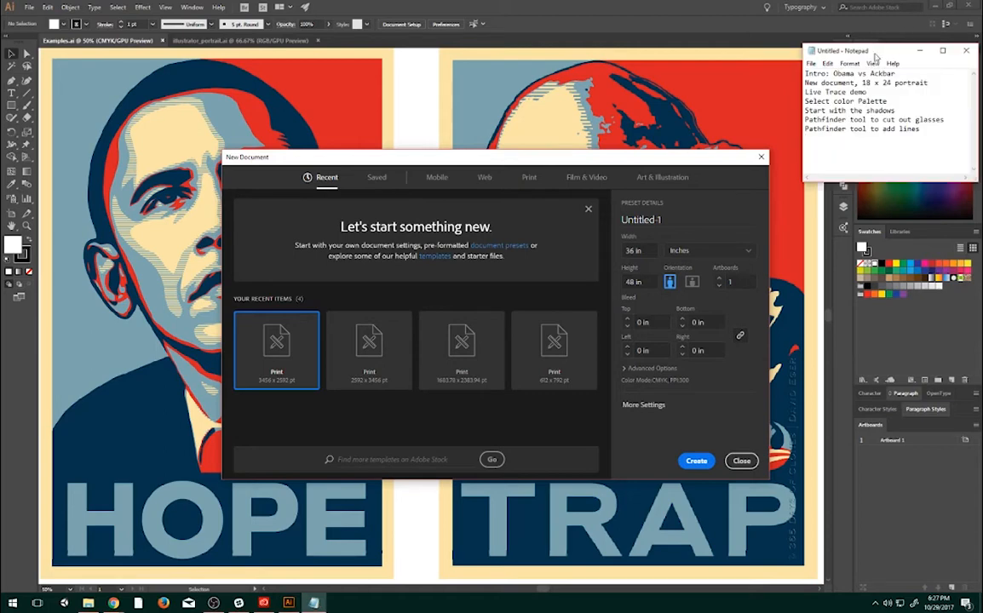
{"action": "key", "text": "alt+Tab"}
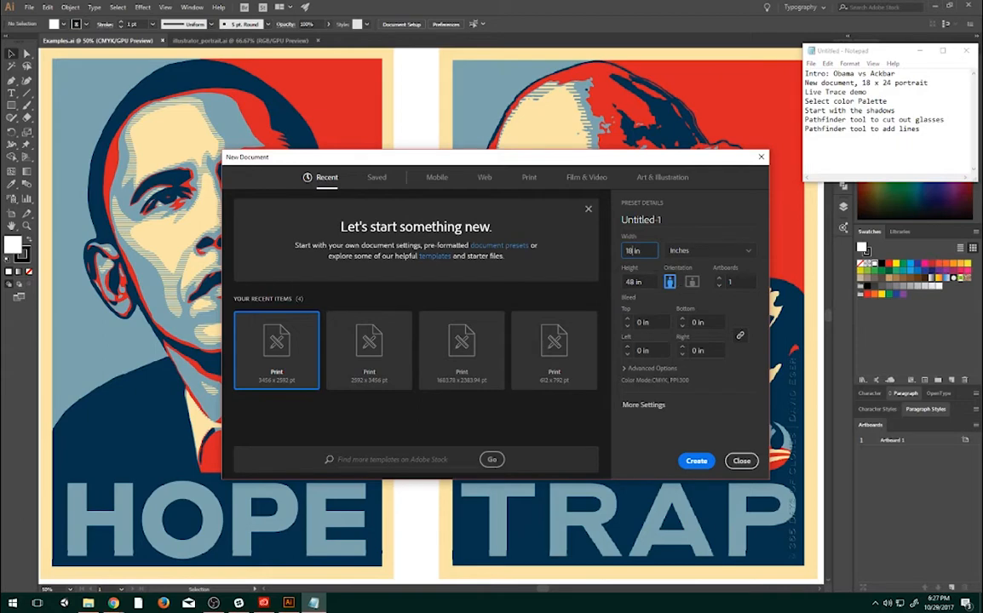
{"action": "type", "text": "18"}
{"action": "key", "text": "Tab"}
{"action": "type", "text": "24"}
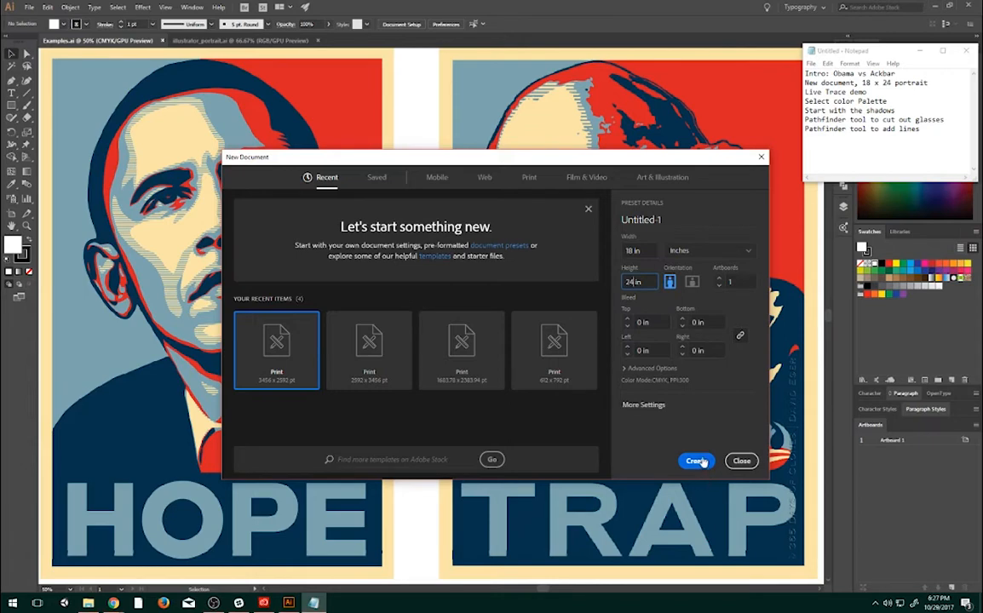
{"action": "double_click", "coordinate": [647, 282]}
{"action": "double_click", "coordinate": [645, 250]}
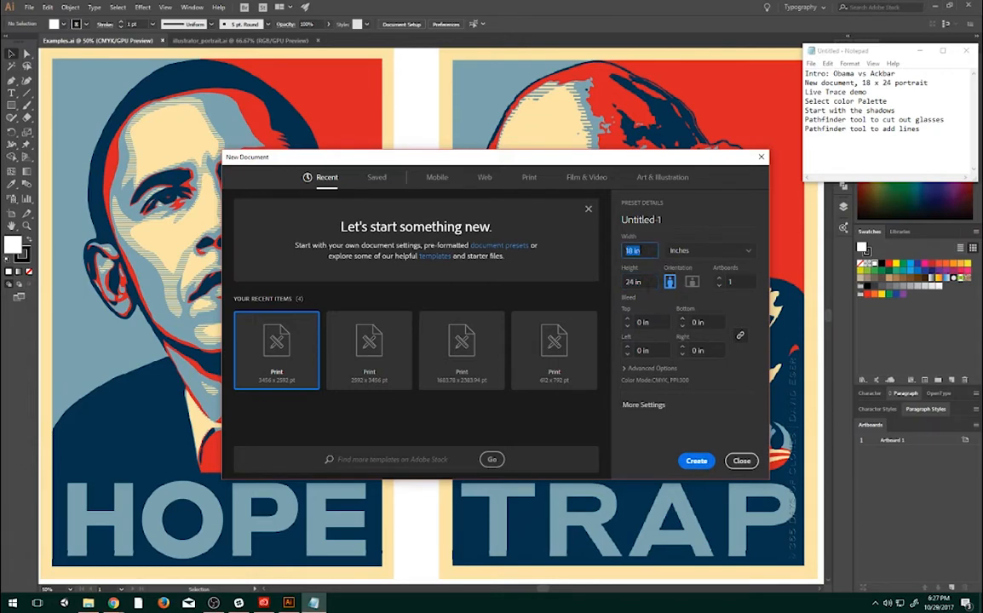
{"action": "key", "text": "Tab"}
{"action": "left_click_drag", "start_coordinate": [575, 159], "coordinate": [571, 112]}
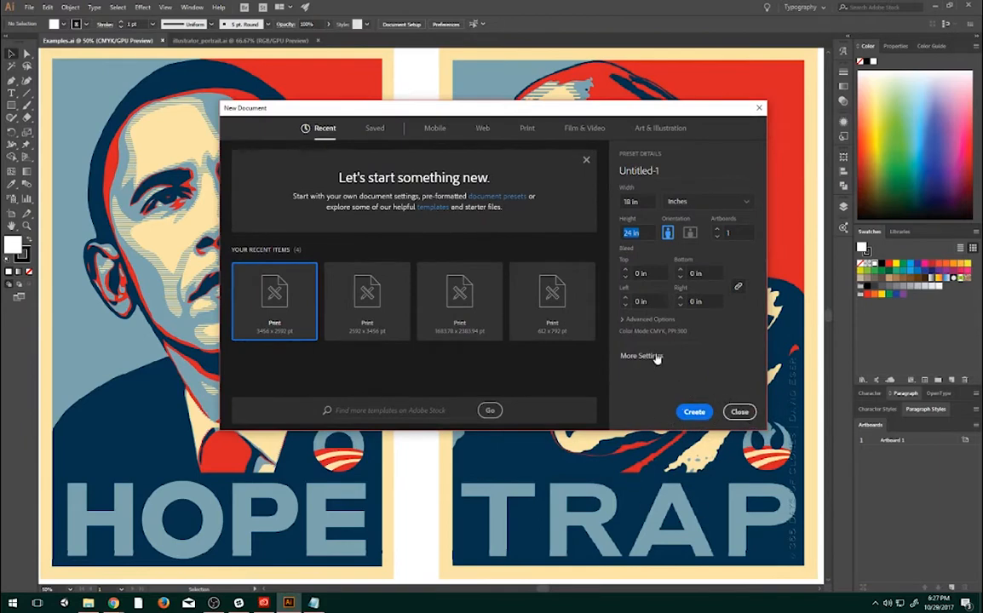
{"action": "left_click", "coordinate": [694, 412]}
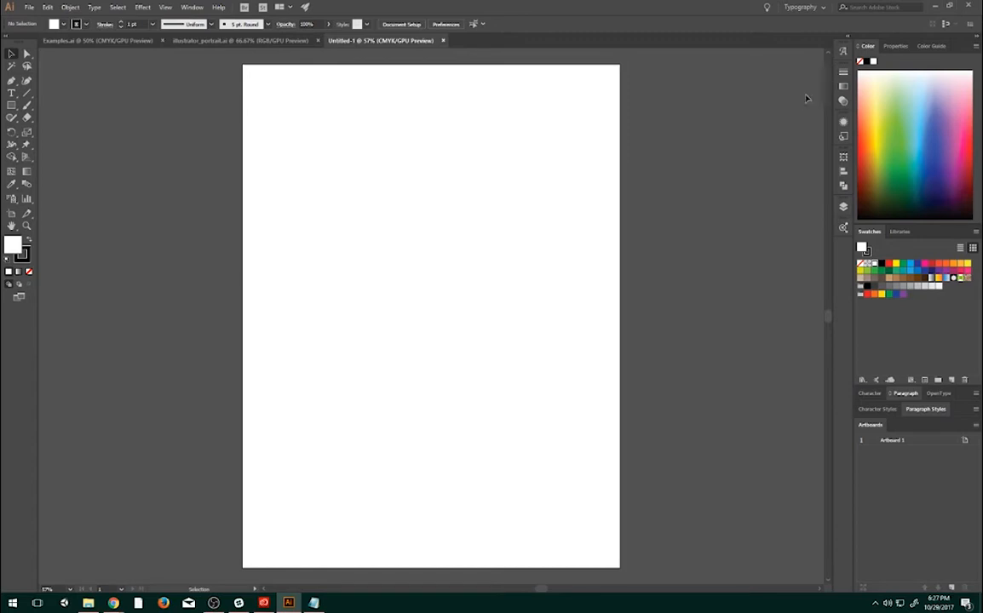
- Place the linked photo Japan_Blue_Lights across the artboard's width, at about 17.9 by 11.9 in
{"action": "left_click", "coordinate": [25, 6]}
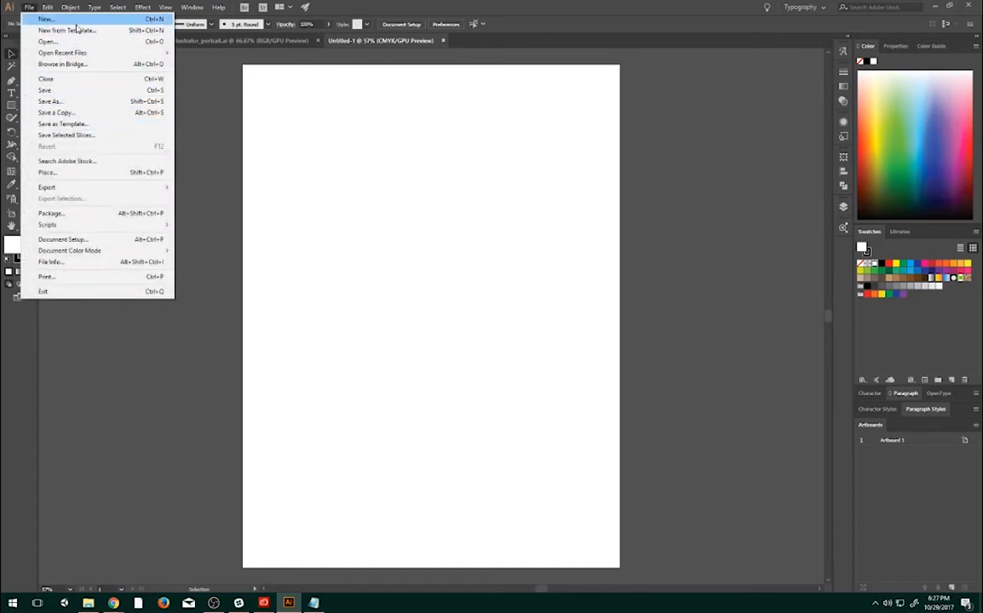
{"action": "left_click", "coordinate": [61, 173]}
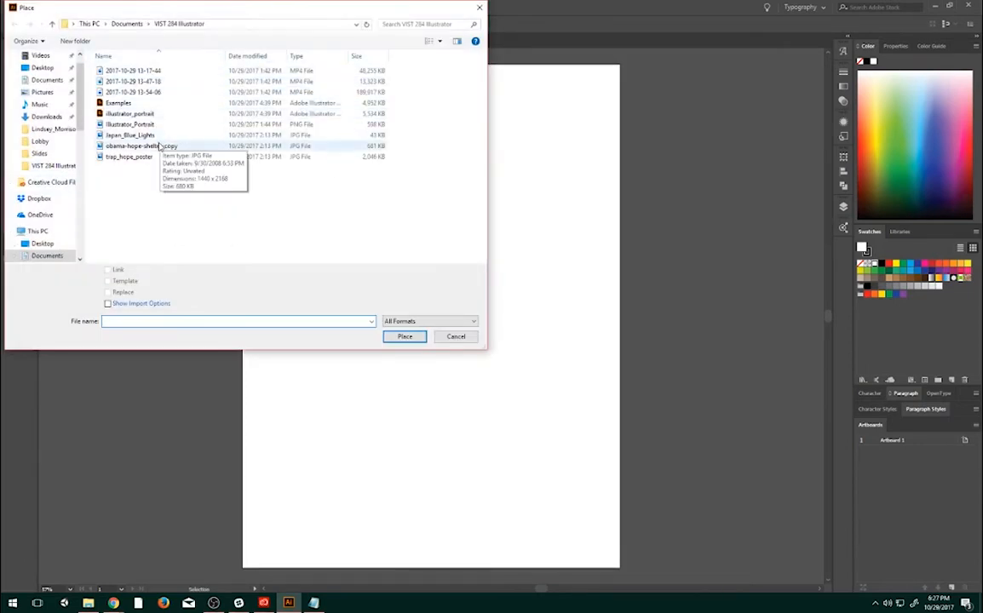
{"action": "left_click", "coordinate": [130, 135]}
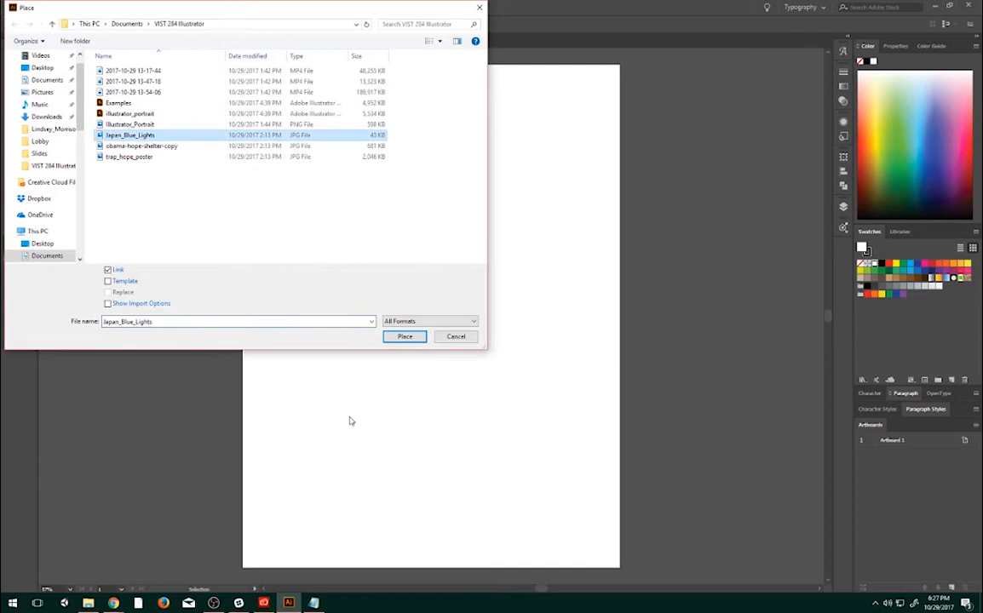
{"action": "left_click", "coordinate": [405, 337]}
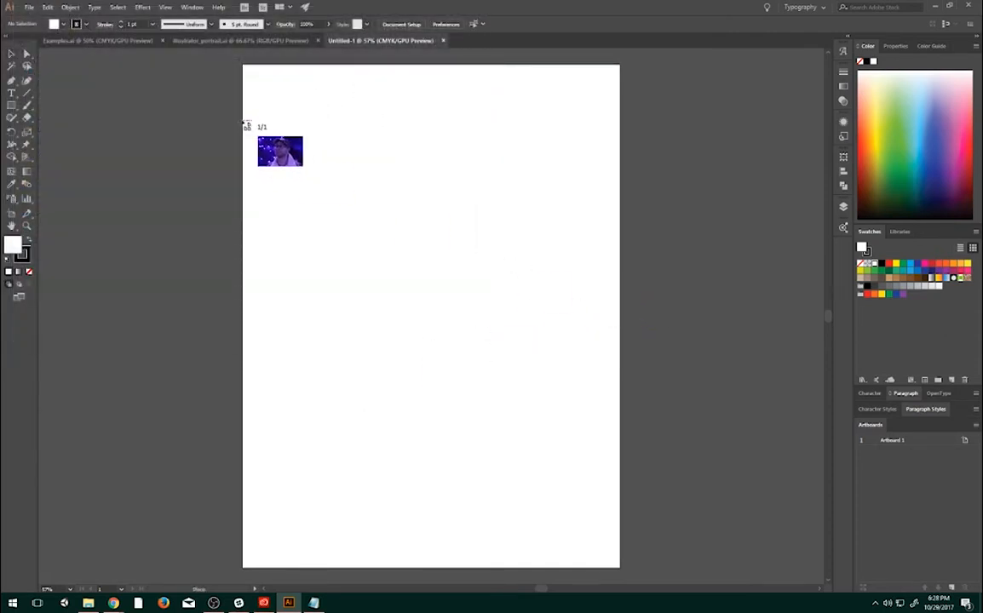
{"action": "left_click_drag", "start_coordinate": [246, 112], "coordinate": [619, 418]}
- Enlarge the photo proportionally to about 24 by 16 in and move it so the portrait sits over the artboard
{"action": "scroll", "coordinate": [448, 352], "scroll_direction": "up", "scroll_amount": 4}
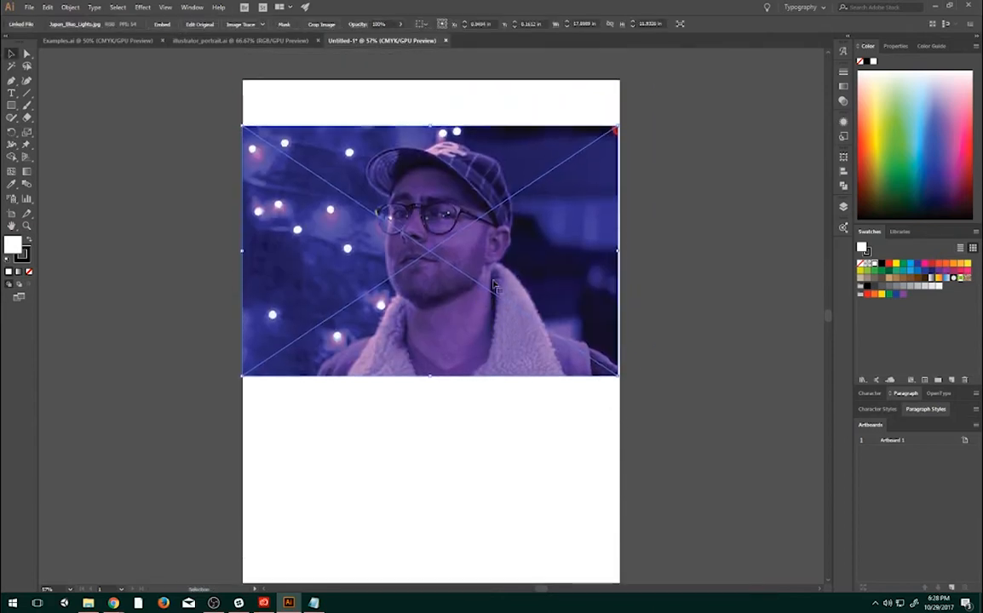
{"action": "key", "text": "super"}
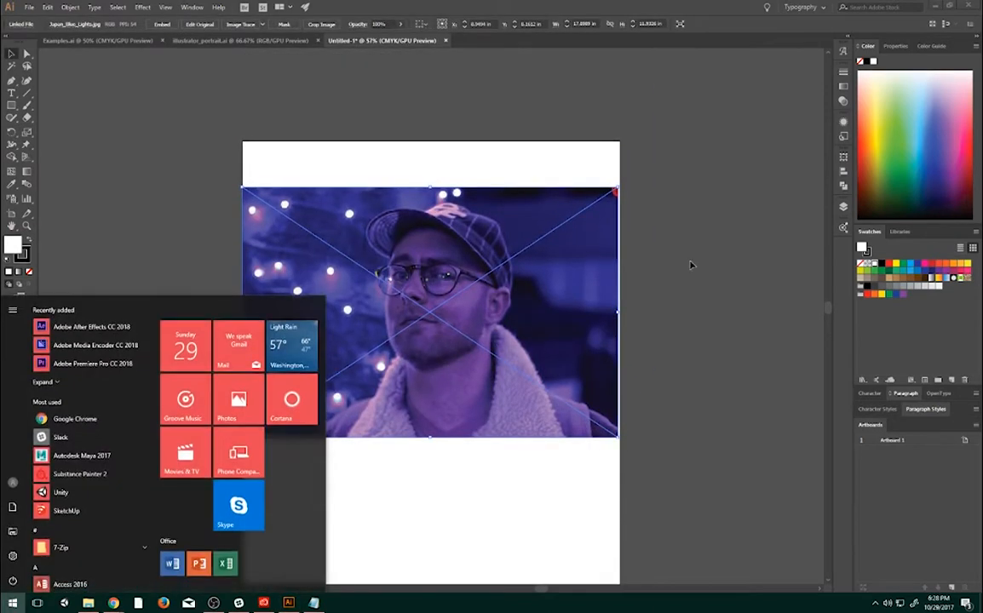
{"action": "key", "text": "super"}
{"action": "key", "text": "ctrl+equal"}
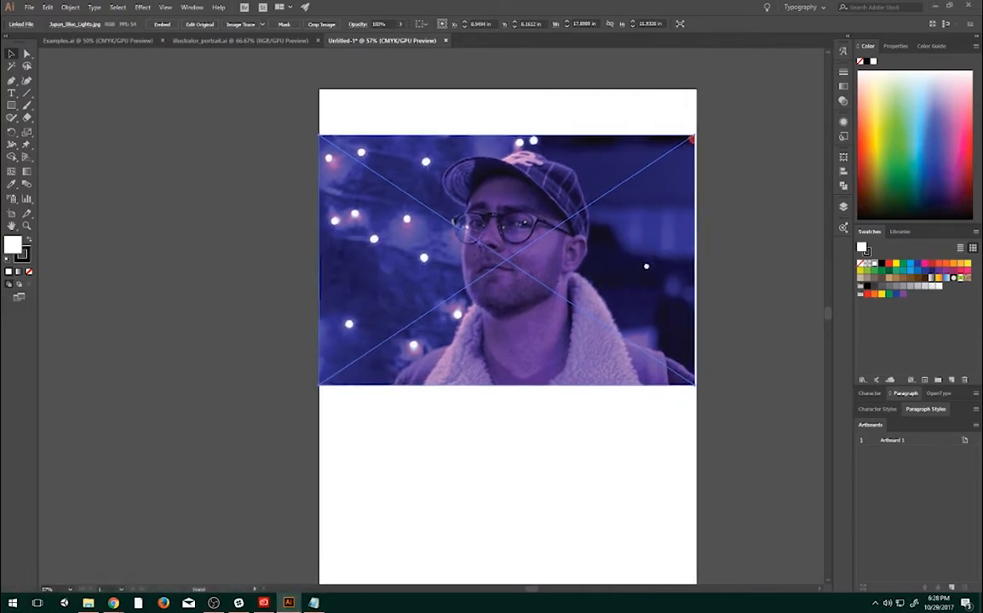
{"action": "scroll", "coordinate": [535, 284], "scroll_direction": "up", "scroll_amount": 1}
{"action": "scroll", "coordinate": [532, 285], "scroll_direction": "down", "scroll_amount": 1}
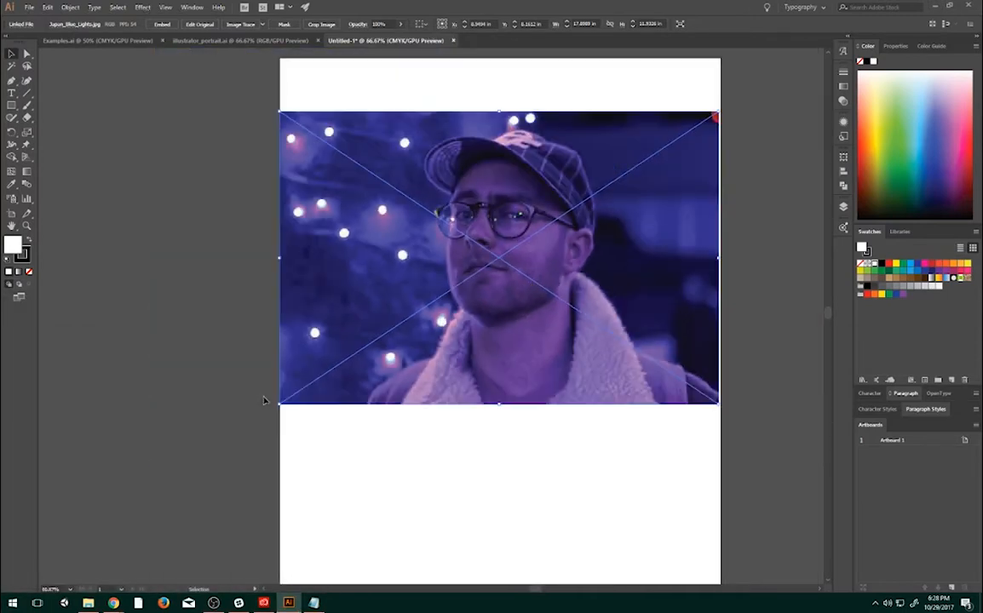
{"action": "left_click_drag", "start_coordinate": [282, 407], "coordinate": [128, 505]}
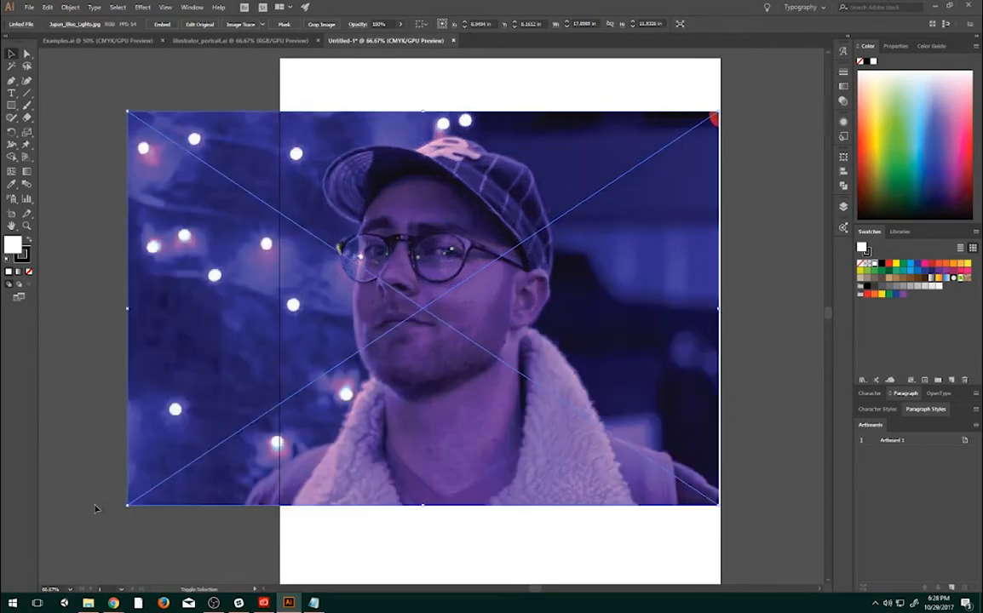
{"action": "left_click_drag", "start_coordinate": [417, 286], "coordinate": [561, 239]}
{"action": "key", "text": "space"}
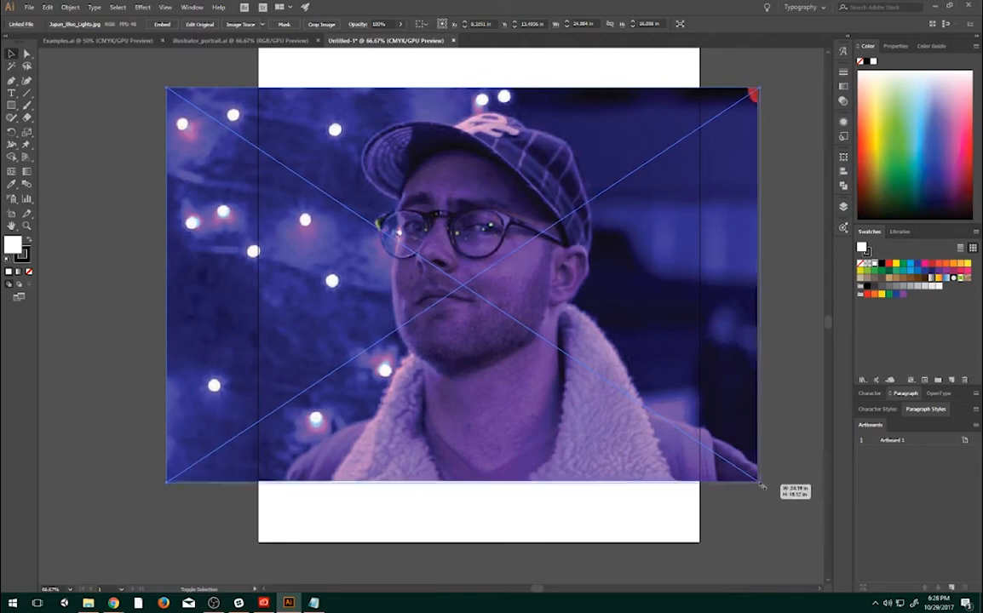
- Scale the photo up to about 26.8 by 17.9 in and set its lower edge along the artboard's bottom
{"action": "left_click_drag", "start_coordinate": [757, 482], "coordinate": [810, 516]}
{"action": "left_click_drag", "start_coordinate": [481, 384], "coordinate": [469, 410]}
{"action": "left_click_drag", "start_coordinate": [154, 114], "coordinate": [137, 103]}
{"action": "left_click_drag", "start_coordinate": [537, 299], "coordinate": [524, 298]}
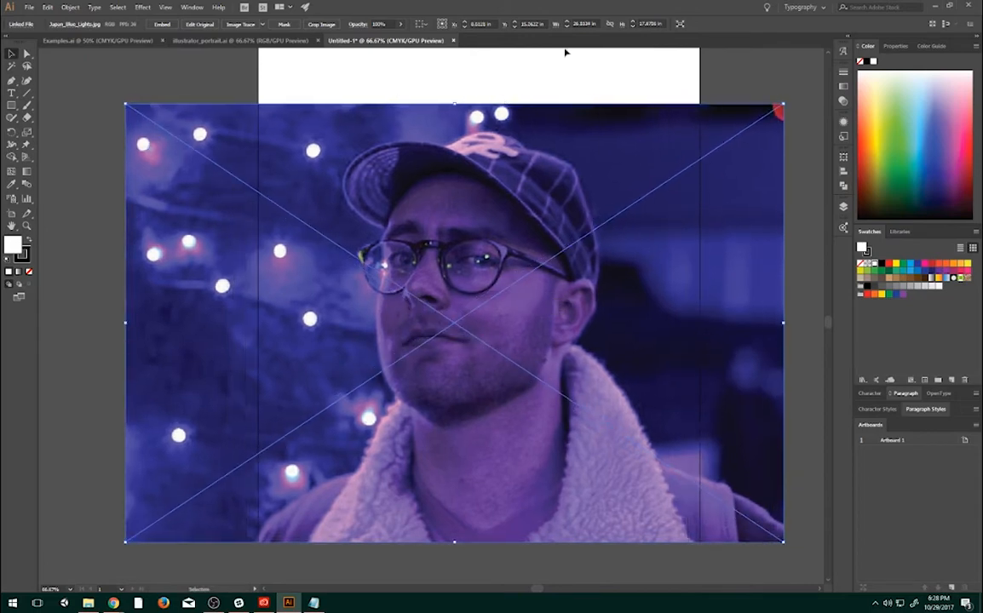
{"action": "left_click", "coordinate": [603, 90]}
{"action": "scroll", "coordinate": [667, 204], "scroll_direction": "up", "scroll_amount": 3}
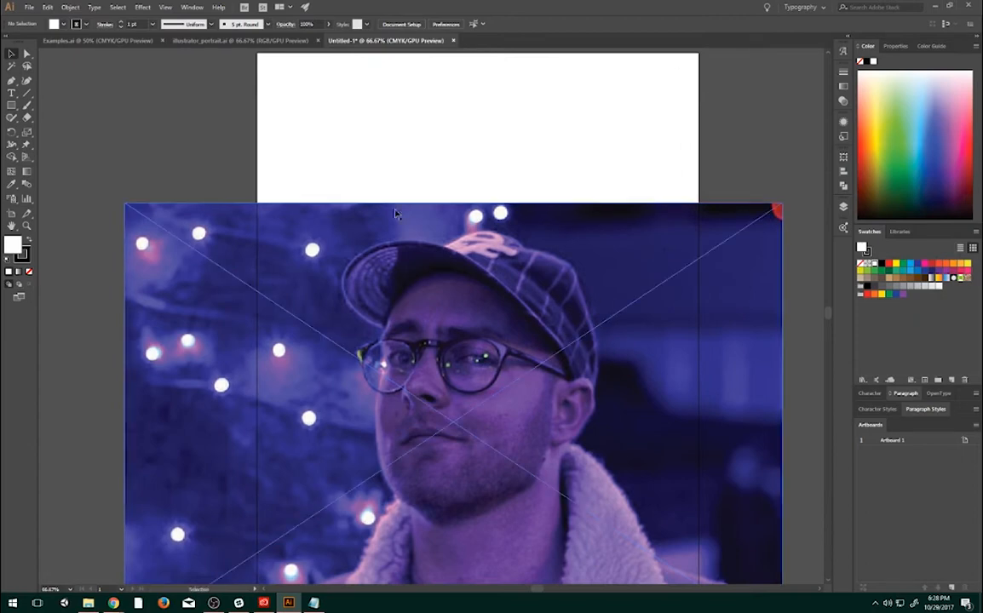
- Enlarge the photo further to about 29.2 by 19.5 in from its upper corners and nudge it sideways to position the face
{"action": "left_click", "coordinate": [775, 209]}
{"action": "left_click_drag", "start_coordinate": [782, 205], "coordinate": [812, 183]}
{"action": "left_click_drag", "start_coordinate": [125, 183], "coordinate": [95, 162]}
{"action": "left_click_drag", "start_coordinate": [576, 231], "coordinate": [567, 177]}
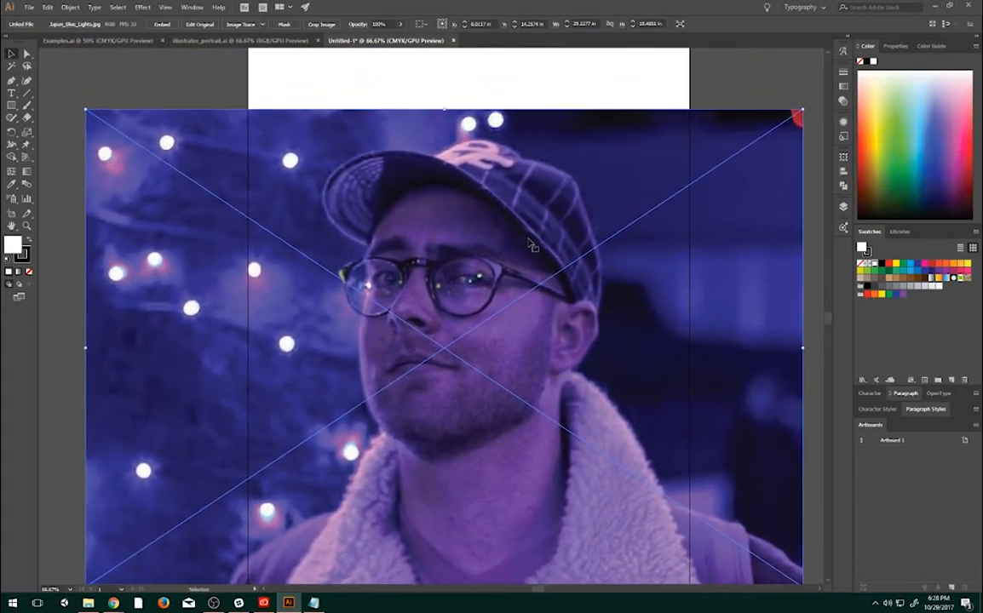
{"action": "key", "text": "shift+Right"}
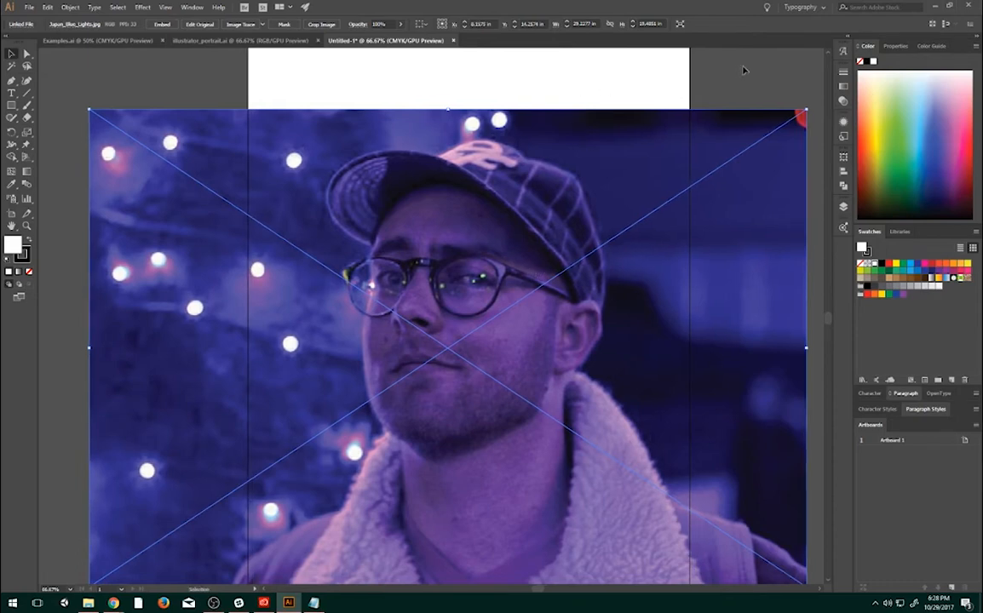
{"action": "left_click", "coordinate": [743, 70]}
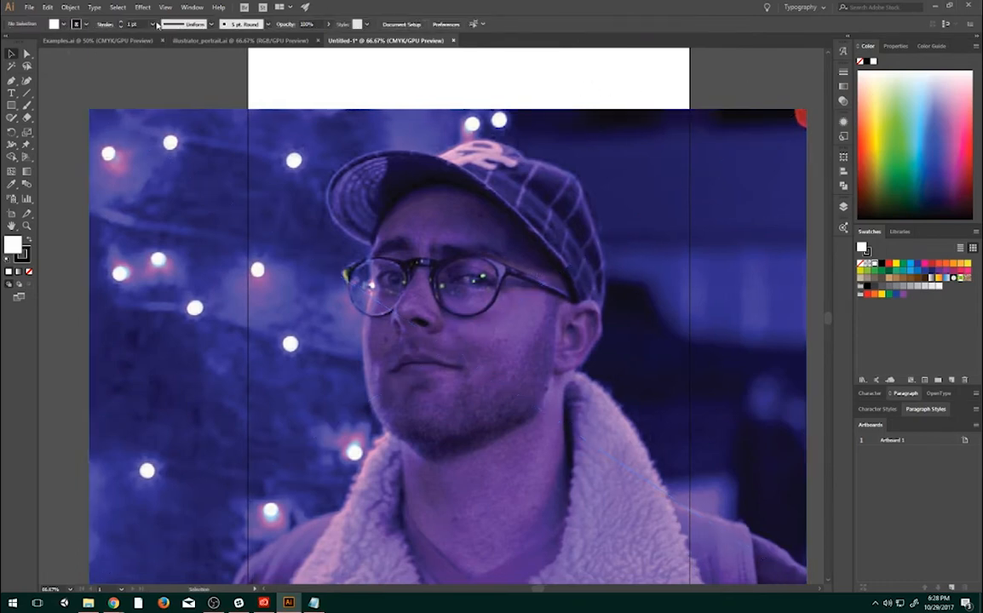
- Crop the linked photo at both sides to the artboard's 18 in width, accepting the embedded copy
{"action": "left_click", "coordinate": [303, 186]}
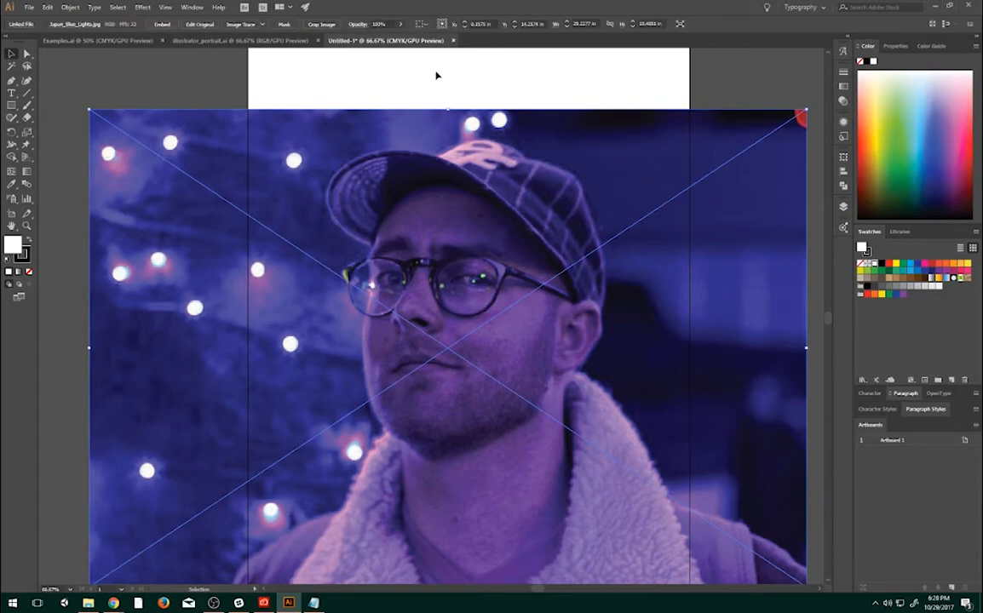
{"action": "left_click", "coordinate": [483, 76]}
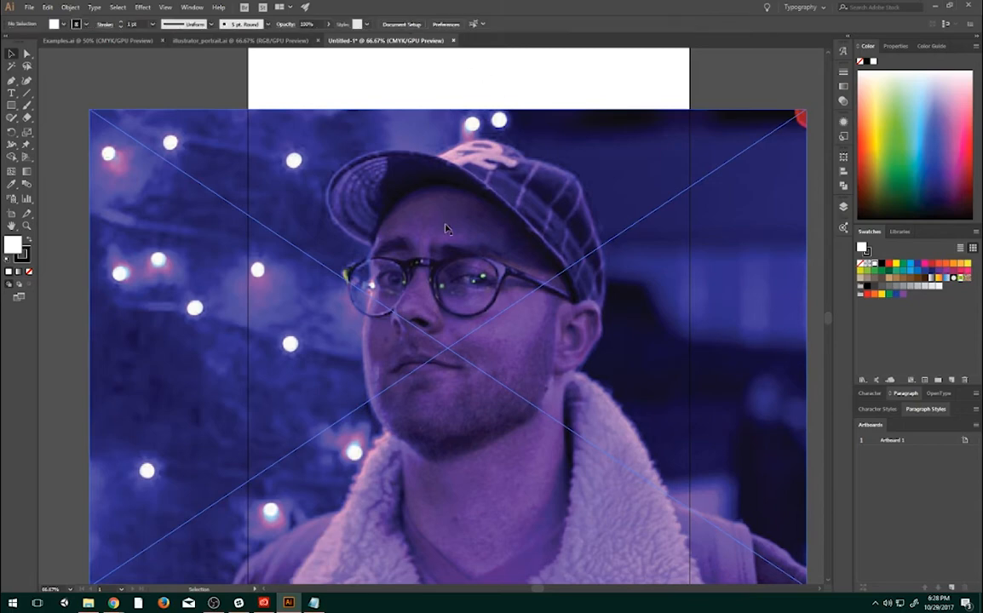
{"action": "left_click", "coordinate": [411, 263]}
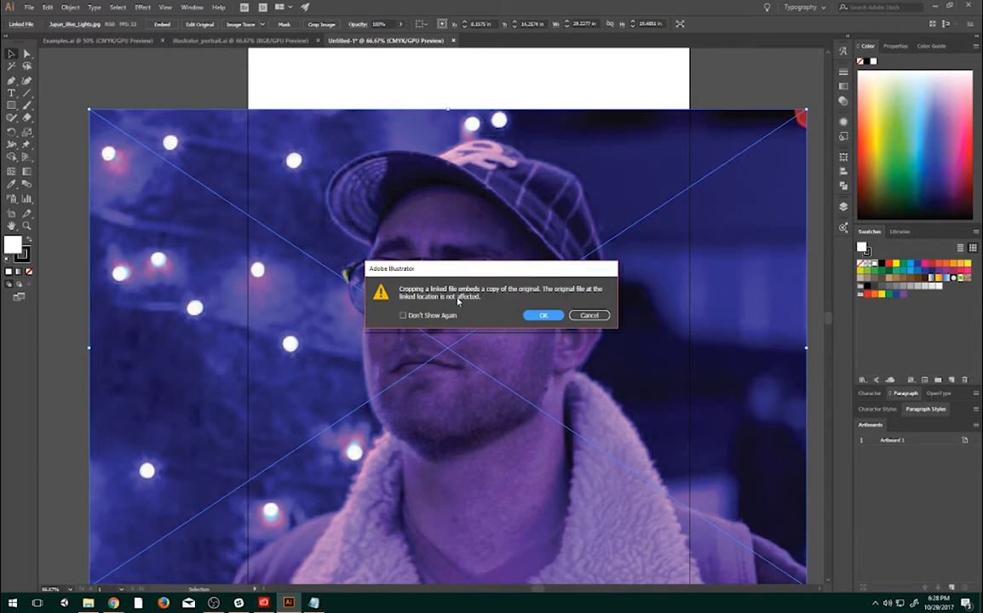
{"action": "left_click", "coordinate": [544, 316]}
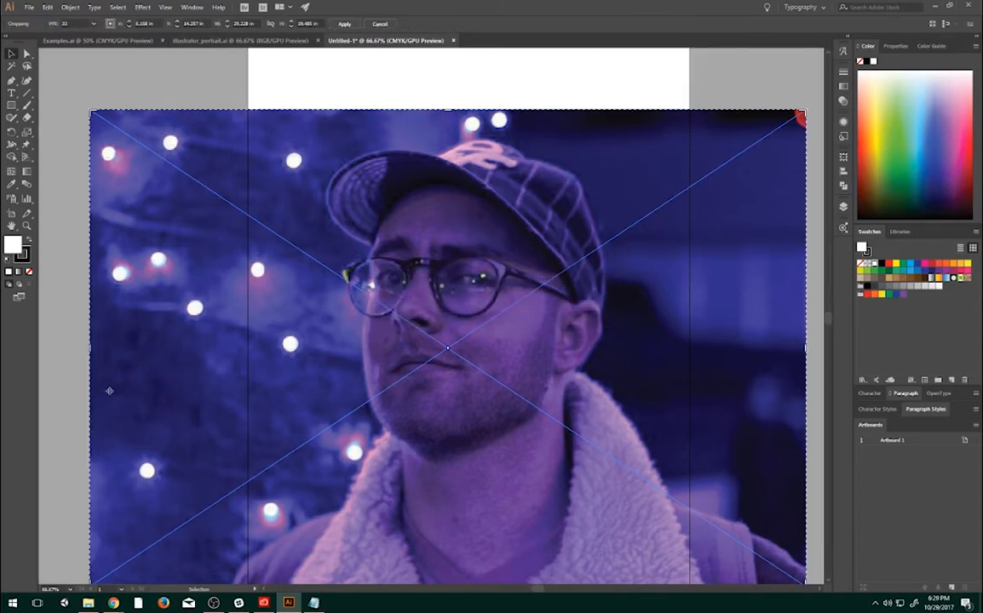
{"action": "left_click_drag", "start_coordinate": [89, 350], "coordinate": [249, 331]}
{"action": "left_click_drag", "start_coordinate": [805, 351], "coordinate": [690, 356]}
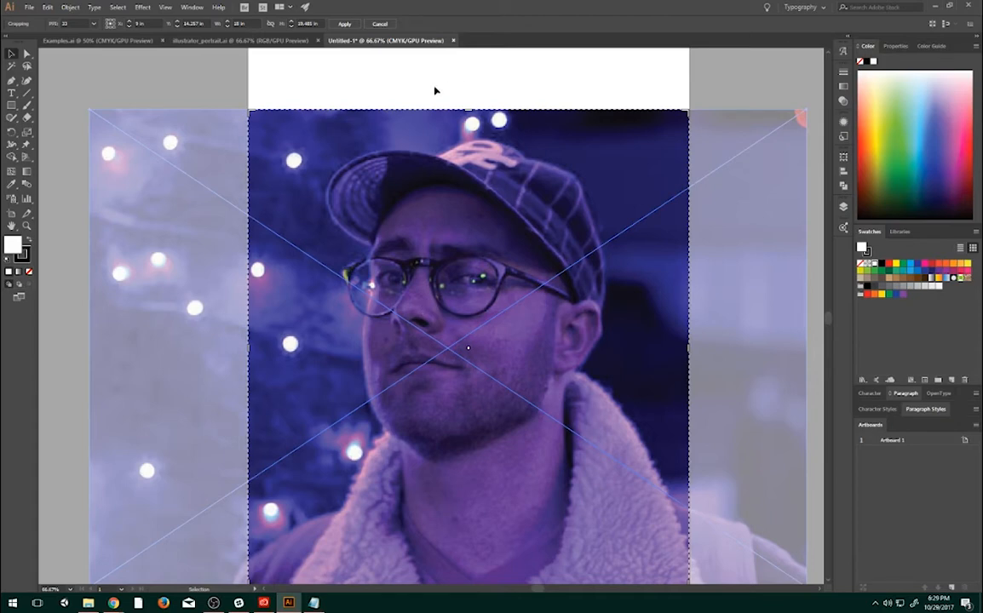
{"action": "left_click", "coordinate": [345, 24]}
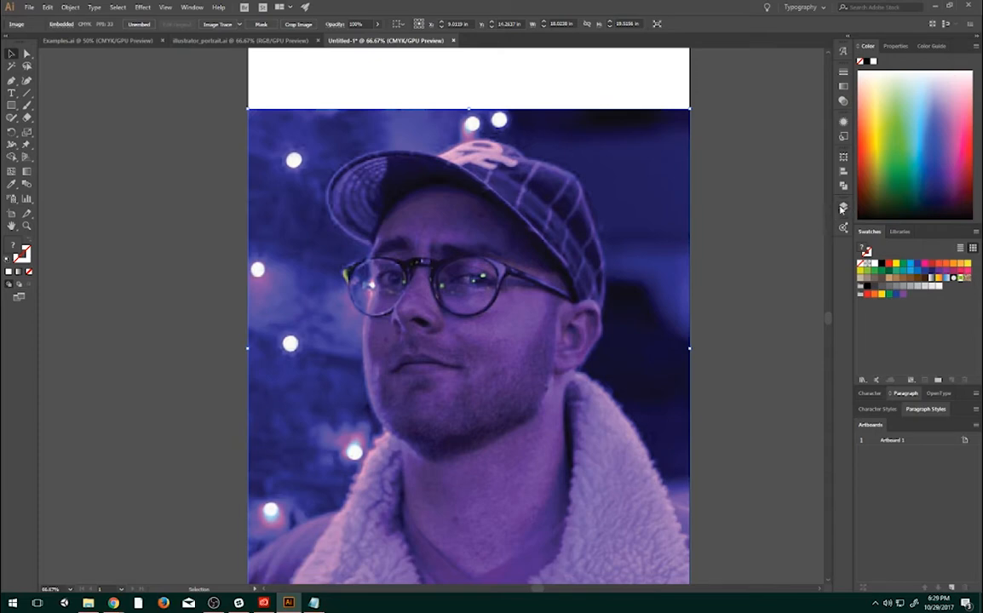
- Rename Layer 1, which holds the cropped photo, as the Reference image layer
{"action": "left_click", "coordinate": [842, 208]}
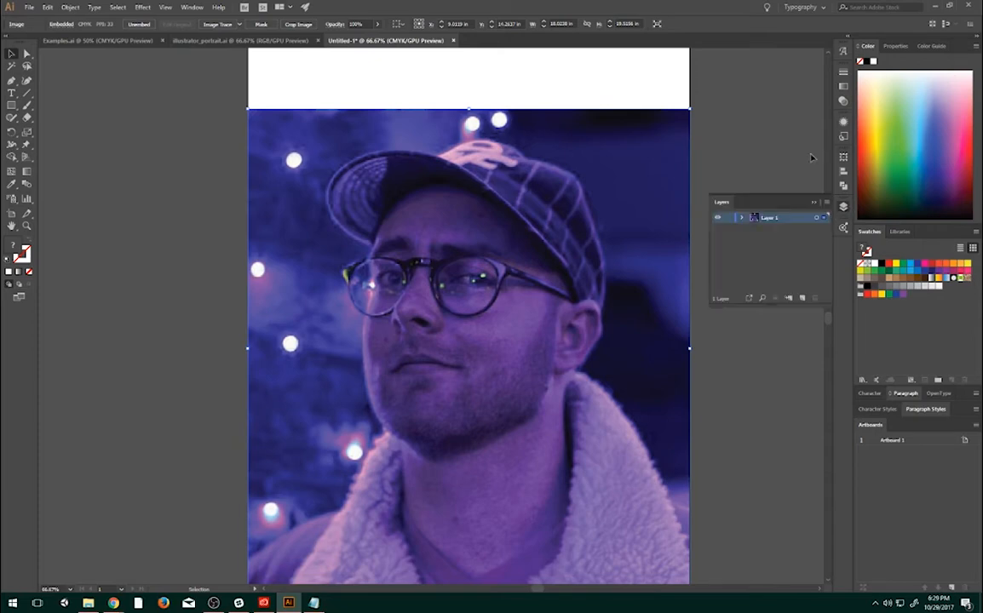
{"action": "double_click", "coordinate": [771, 219]}
{"action": "type", "text": "BG"}
{"action": "key", "text": "Return"}
- Make an Image Trace of the cropped photo with the default preset
{"action": "scroll", "coordinate": [396, 228], "scroll_direction": "up", "scroll_amount": 1}
{"action": "scroll", "coordinate": [408, 243], "scroll_direction": "down", "scroll_amount": 2}
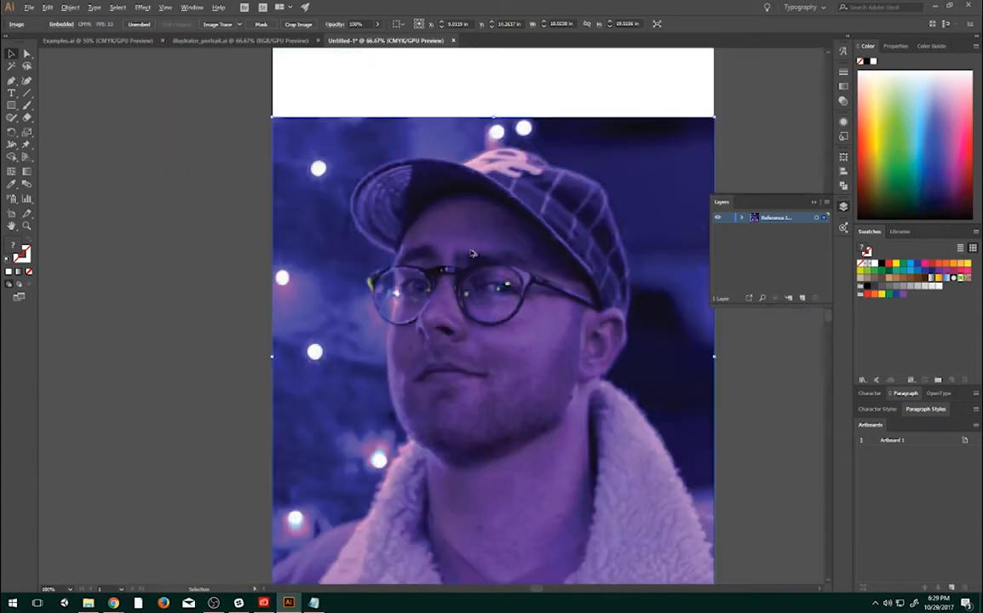
{"action": "scroll", "coordinate": [516, 298], "scroll_direction": "up", "scroll_amount": 1}
{"action": "key", "text": "space"}
{"action": "left_click_drag", "start_coordinate": [489, 278], "coordinate": [511, 237]}
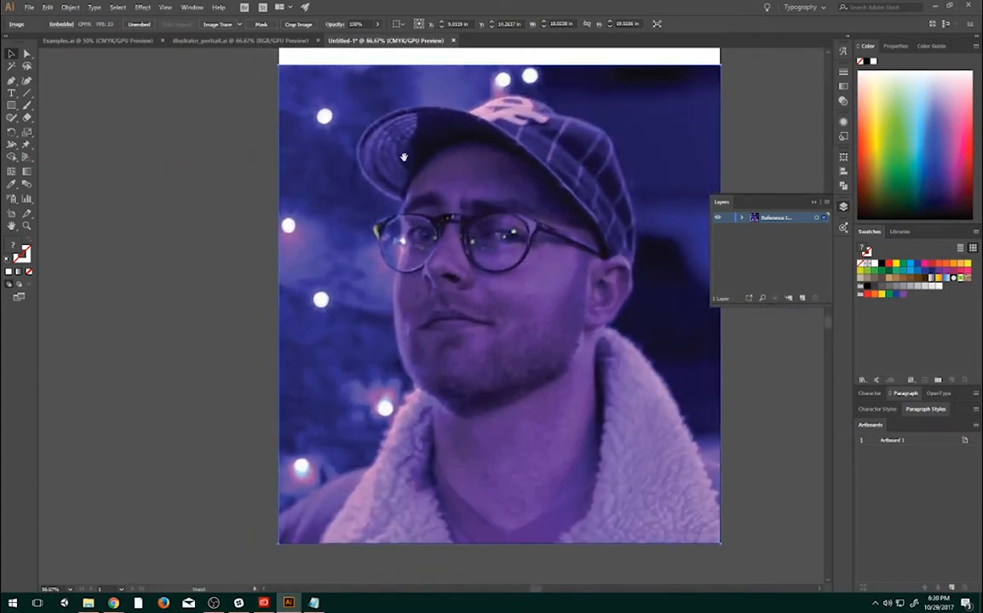
{"action": "left_click_drag", "start_coordinate": [404, 157], "coordinate": [360, 177]}
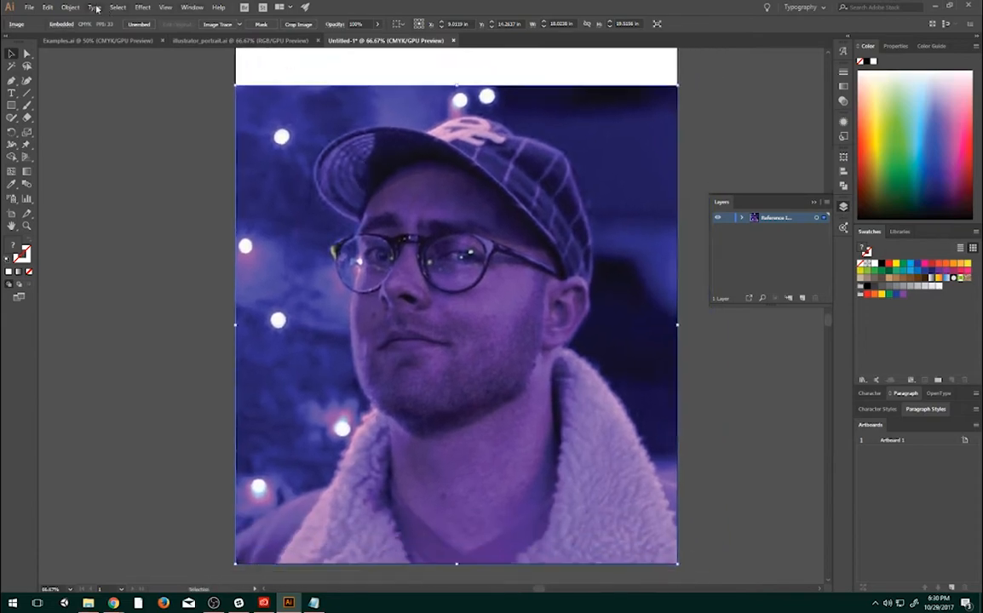
{"action": "left_click", "coordinate": [69, 8]}
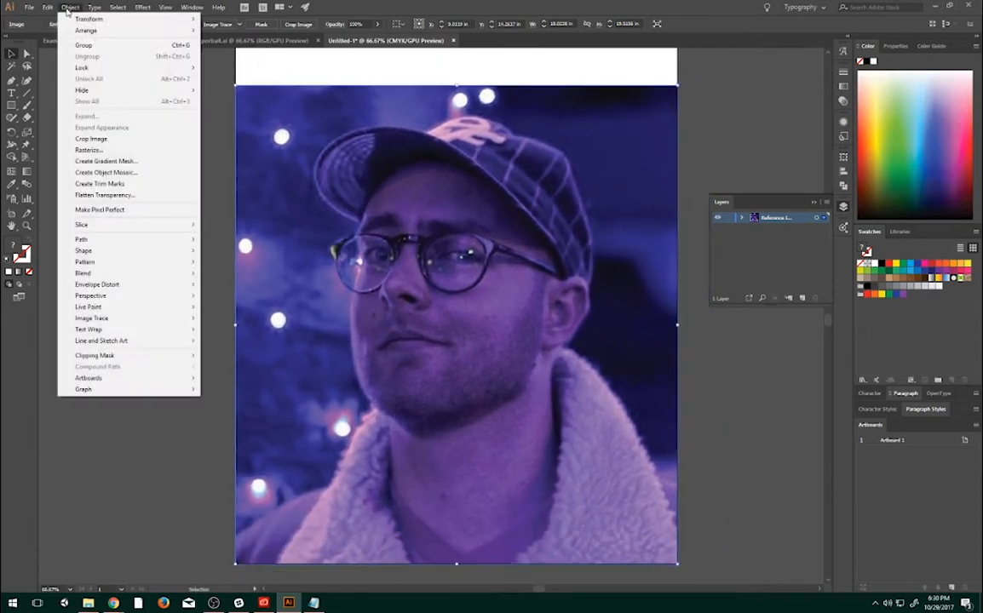
{"action": "mouse_move", "coordinate": [111, 311]}
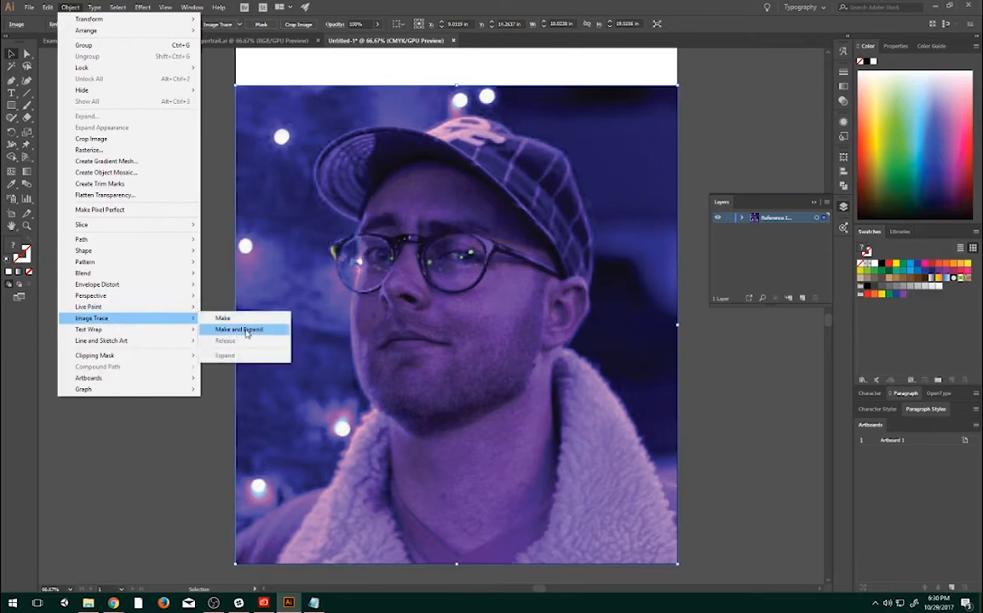
{"action": "left_click", "coordinate": [224, 318]}
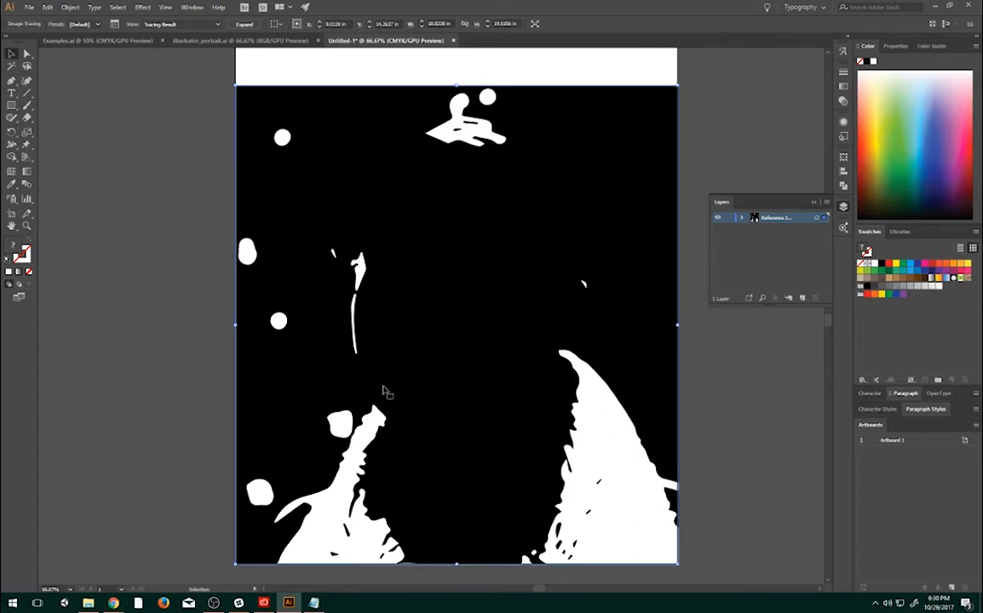
- Open the detailed Image Trace settings and apply the 6 Colors preset, keeping the Limited palette and Tracing Result view
{"action": "left_click", "coordinate": [115, 26]}
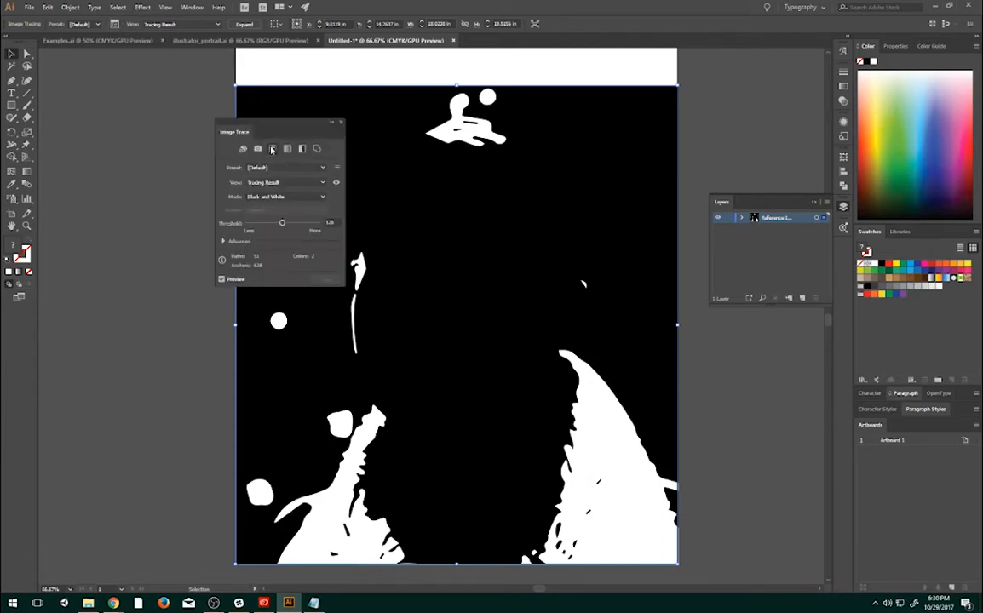
{"action": "left_click", "coordinate": [317, 168]}
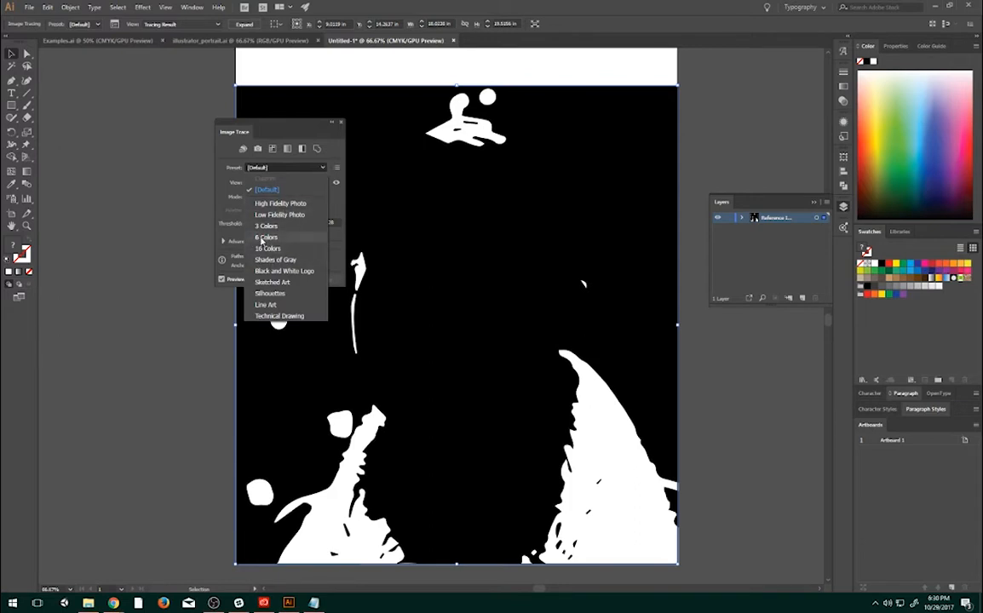
{"action": "left_click", "coordinate": [277, 241]}
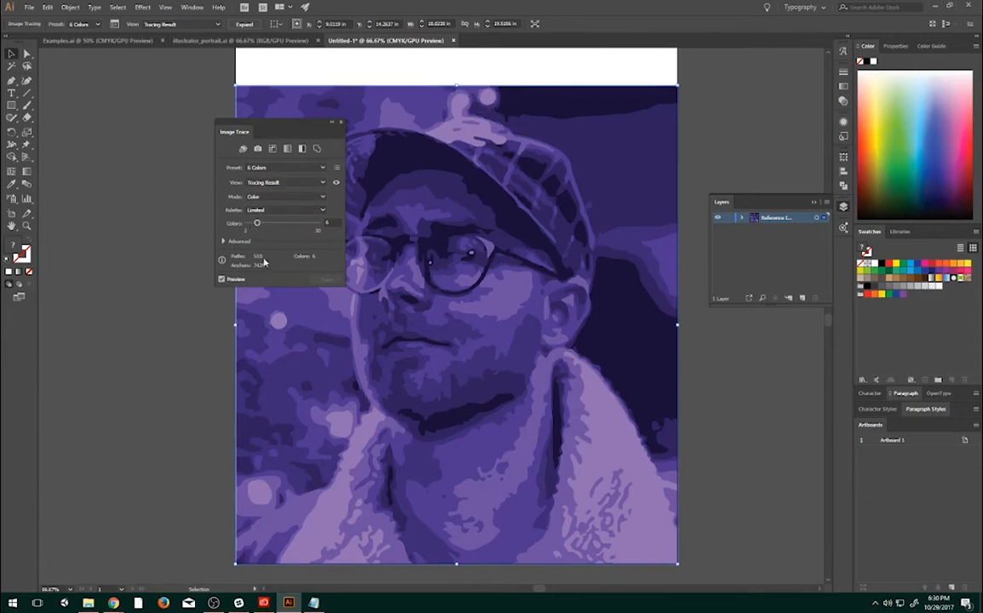
{"action": "left_click", "coordinate": [290, 209]}
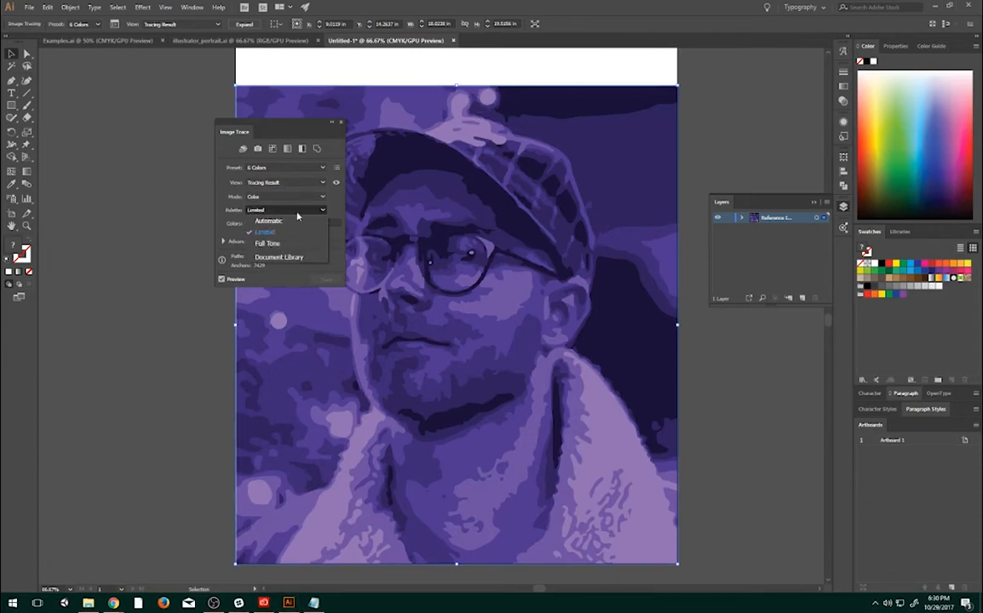
{"action": "left_click", "coordinate": [313, 183]}
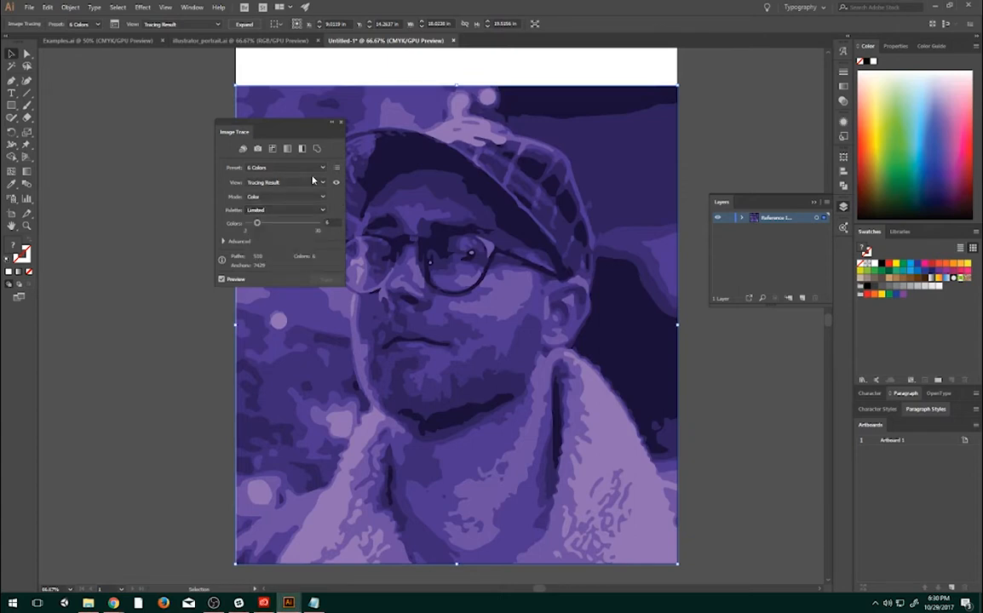
{"action": "left_click", "coordinate": [313, 182]}
{"action": "left_click", "coordinate": [314, 182]}
- Try the Outline preset with a threshold of 181, followed by the High Color preset, on the traced photo
{"action": "left_click", "coordinate": [319, 150]}
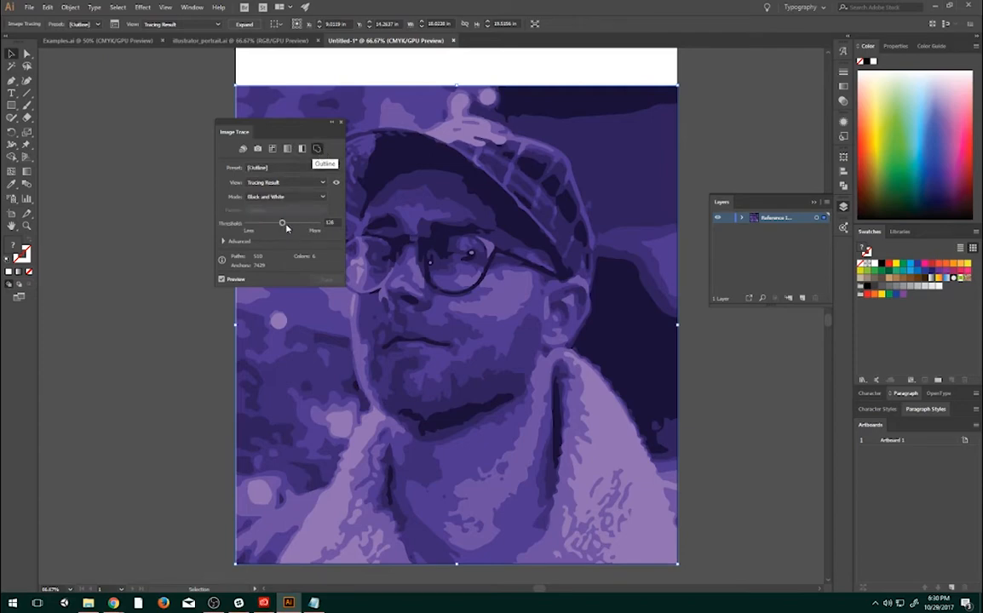
{"action": "mouse_move", "coordinate": [284, 225]}
{"action": "left_mouse_down"}
{"action": "mouse_move", "coordinate": [275, 224]}
{"action": "mouse_move", "coordinate": [284, 224]}
{"action": "left_mouse_up"}
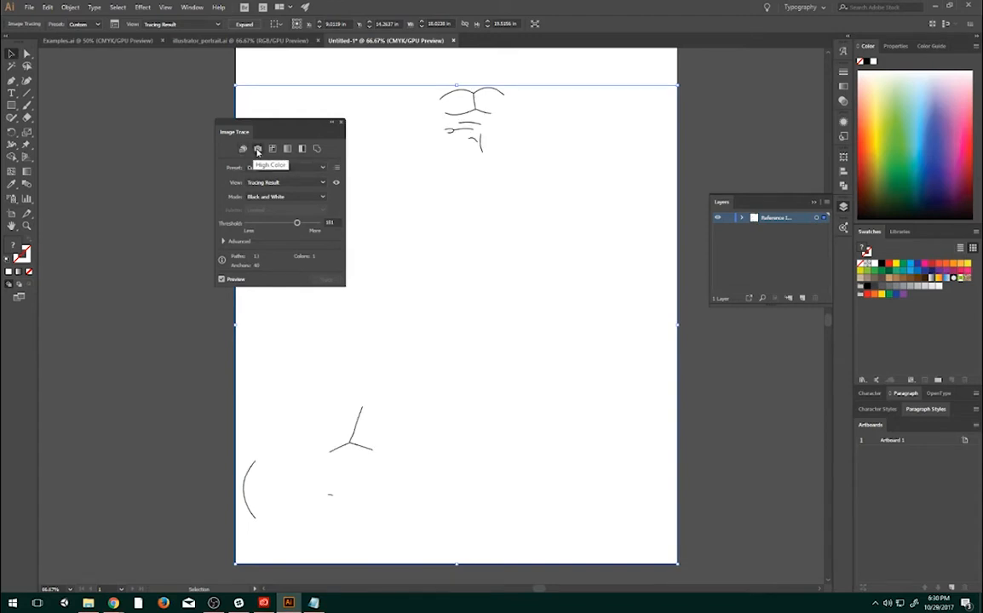
{"action": "left_click", "coordinate": [257, 150]}
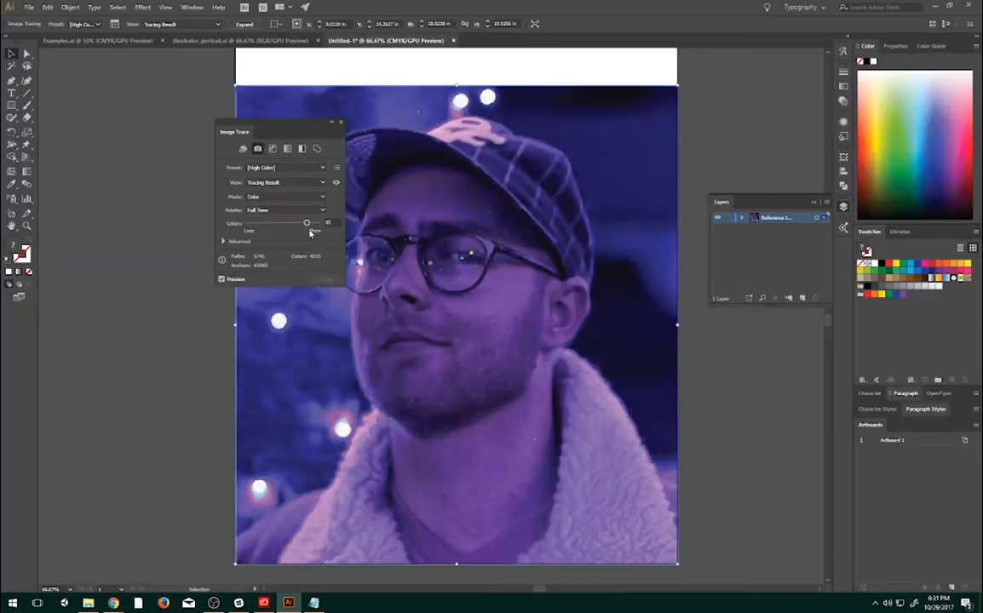
{"action": "left_click", "coordinate": [274, 183]}
{"action": "left_click", "coordinate": [274, 184]}
- Reapply the 6 Colors preset to the trace and expand its advanced settings
{"action": "left_click", "coordinate": [267, 170]}
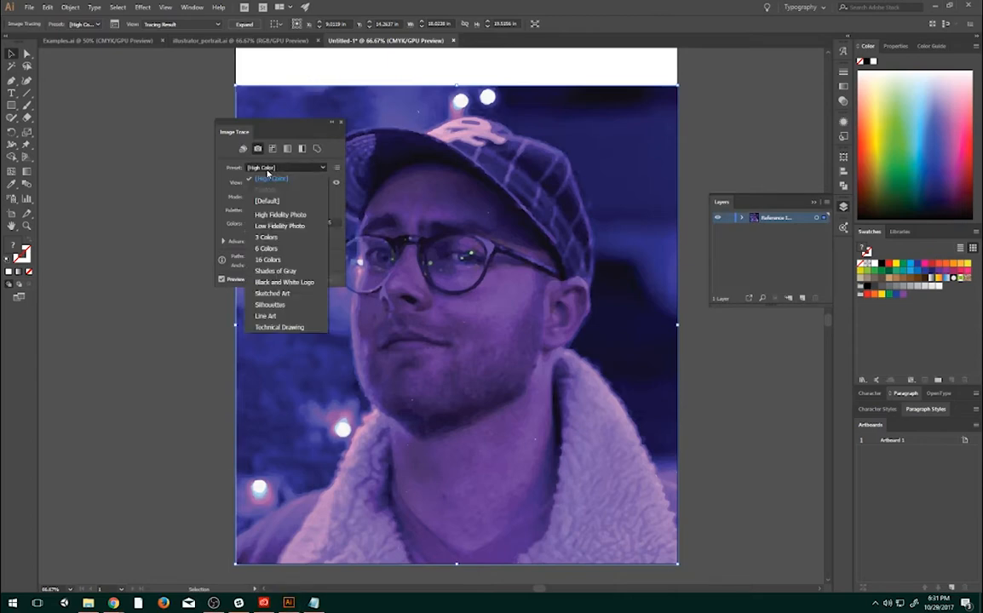
{"action": "left_click", "coordinate": [289, 253]}
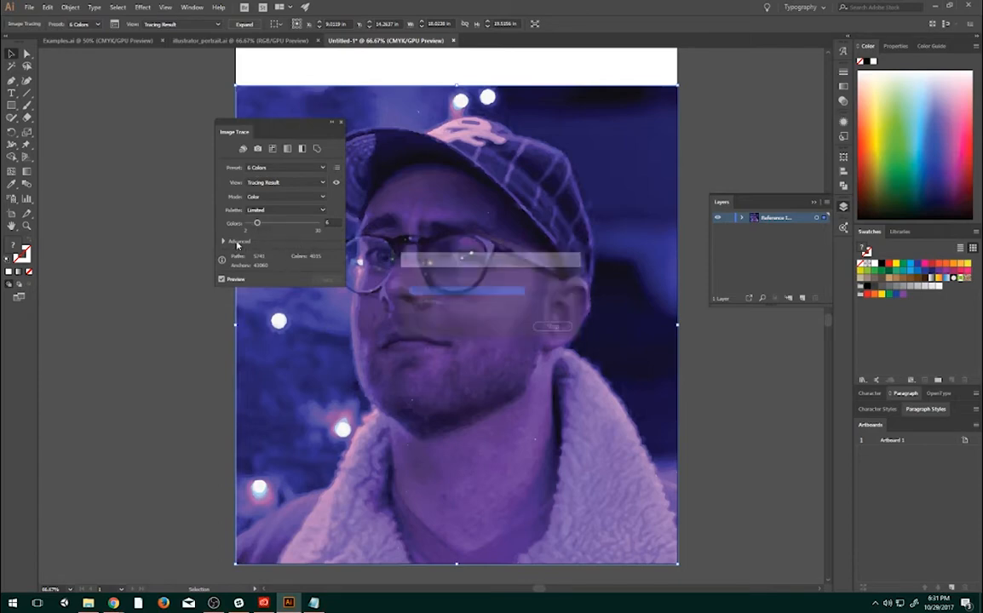
{"action": "left_click", "coordinate": [223, 242]}
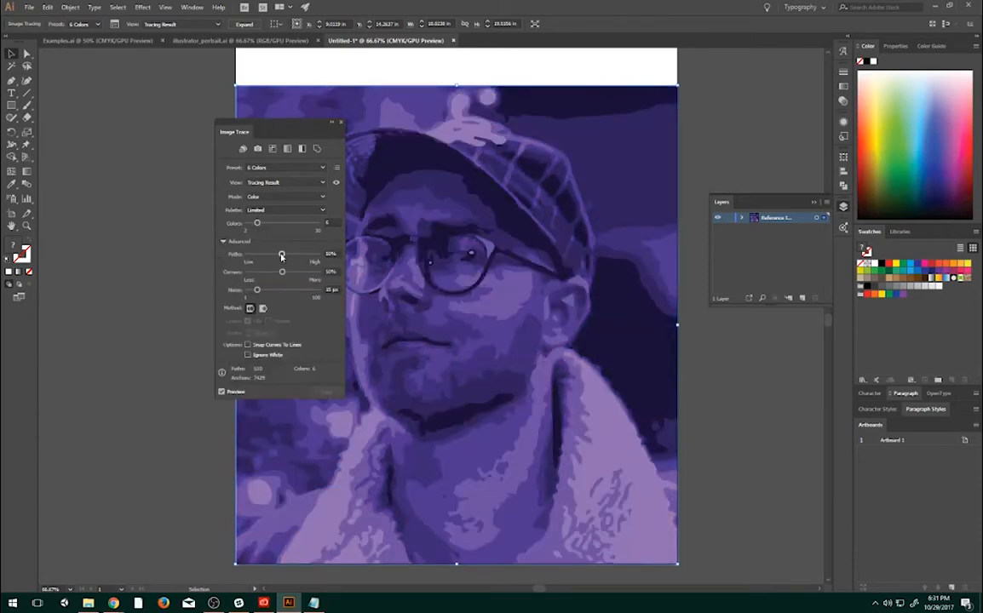
- Set the trace's paths to 66%, corners to 33% and noise to 64 px, and close the trace settings
{"action": "left_click_drag", "start_coordinate": [282, 256], "coordinate": [270, 258]}
{"action": "left_click", "coordinate": [293, 255]}
{"action": "left_click_drag", "start_coordinate": [283, 275], "coordinate": [272, 272]}
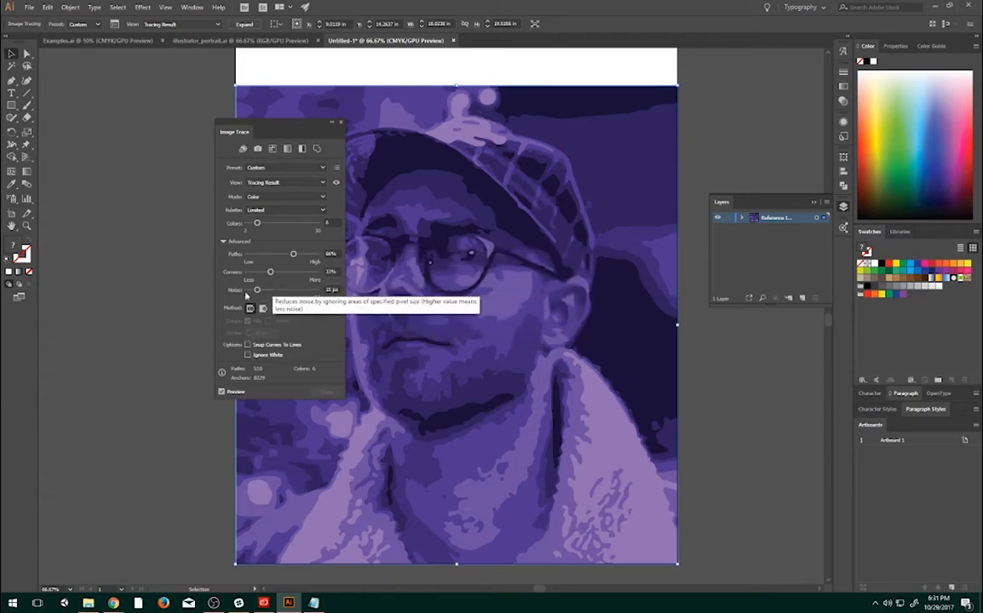
{"action": "mouse_move", "coordinate": [257, 290]}
{"action": "left_mouse_down"}
{"action": "mouse_move", "coordinate": [300, 295]}
{"action": "mouse_move", "coordinate": [293, 292]}
{"action": "left_mouse_up"}
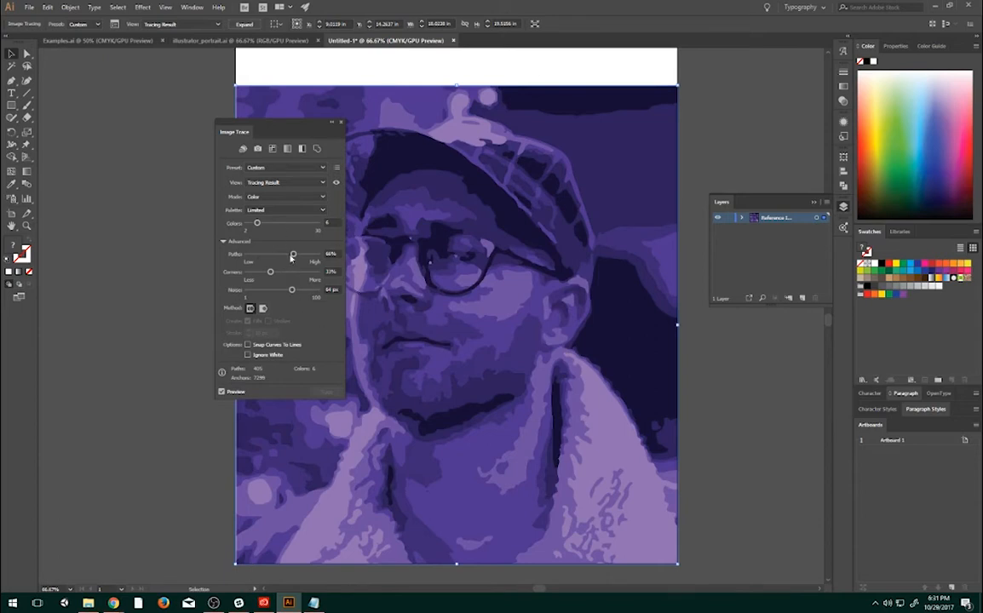
{"action": "left_click_drag", "start_coordinate": [277, 126], "coordinate": [226, 122]}
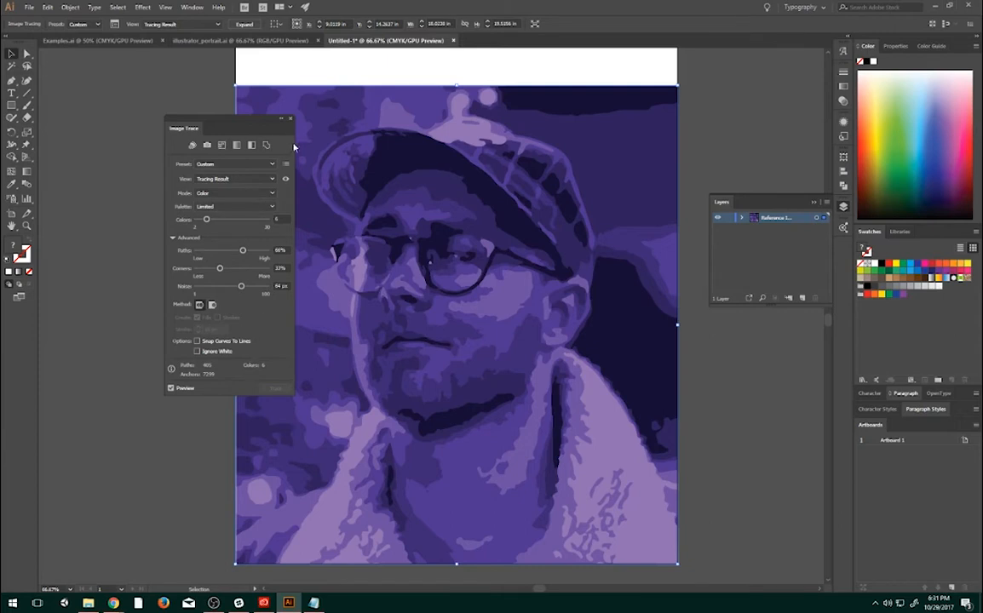
{"action": "left_click", "coordinate": [284, 119]}
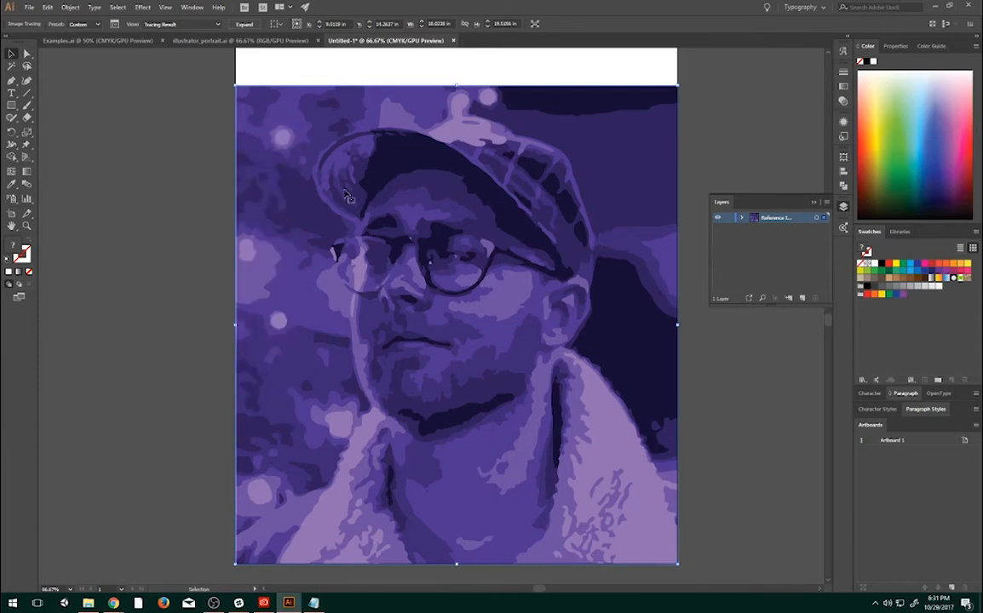
- Expand the image trace into editable vector paths and deselect the artwork
{"action": "left_click", "coordinate": [68, 8]}
{"action": "mouse_move", "coordinate": [128, 318]}
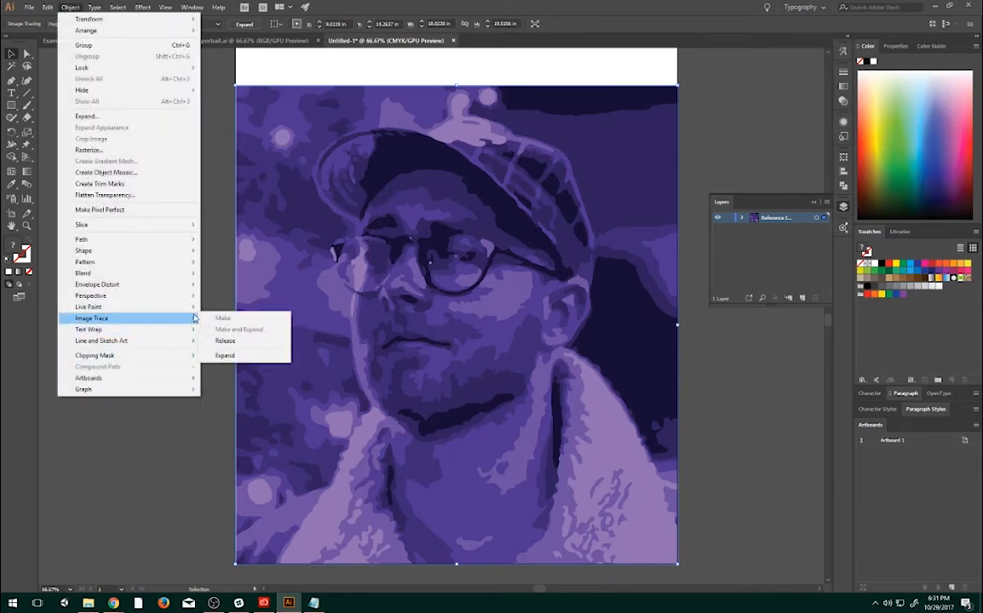
{"action": "left_click", "coordinate": [234, 356]}
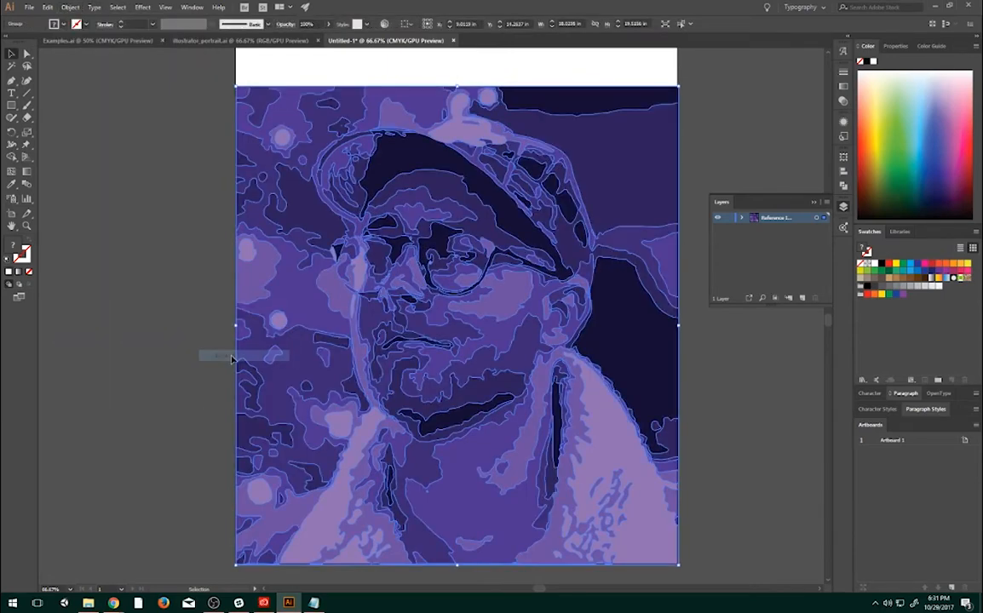
{"action": "left_click", "coordinate": [694, 204]}
- Directly select an anchor point on the dark shape between brow and glasses and move it slightly outward toward the nose bridge
{"action": "key", "text": "super"}
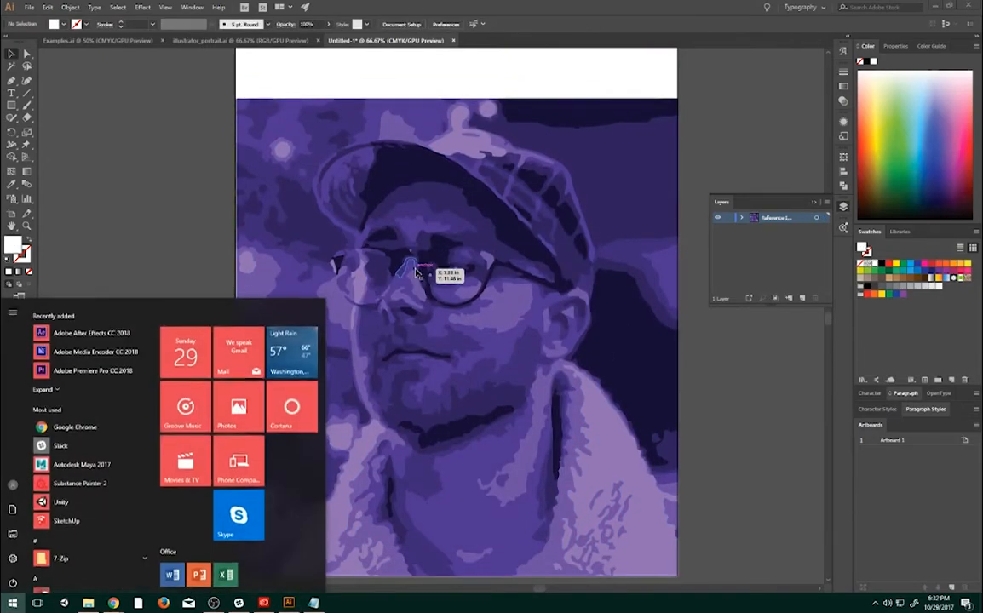
{"action": "scroll", "coordinate": [412, 260], "scroll_direction": "up", "scroll_amount": 1}
{"action": "scroll", "coordinate": [412, 259], "scroll_direction": "up", "scroll_amount": 1}
{"action": "key", "text": "super"}
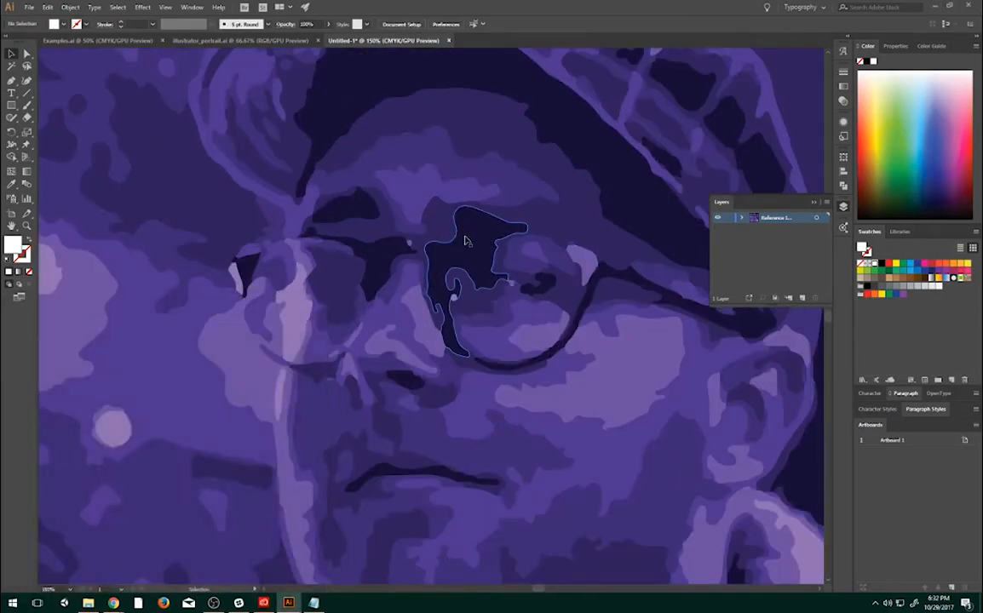
{"action": "left_click", "coordinate": [414, 213]}
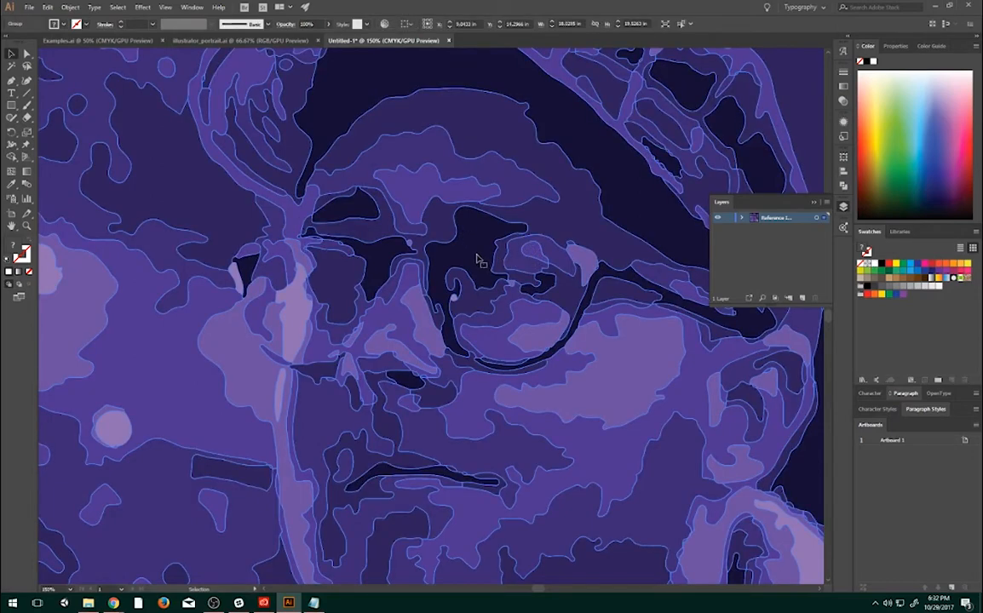
{"action": "left_click", "coordinate": [26, 53]}
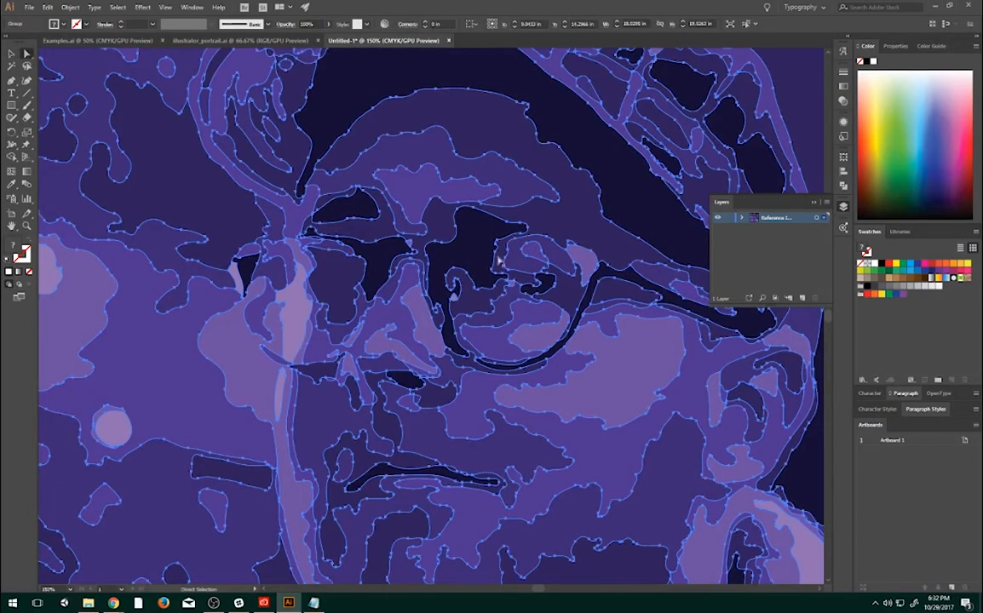
{"action": "left_click", "coordinate": [455, 228]}
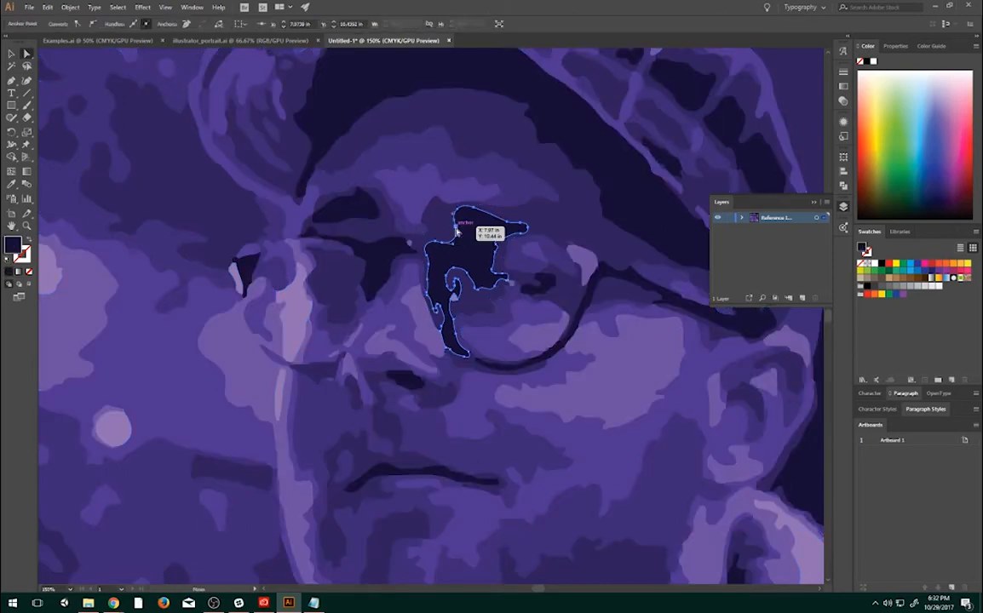
{"action": "left_click_drag", "start_coordinate": [456, 227], "coordinate": [442, 224]}
- Select the whole dark eye-socket shape, try moving it up and to the left, and undo the move
{"action": "left_click", "coordinate": [443, 245]}
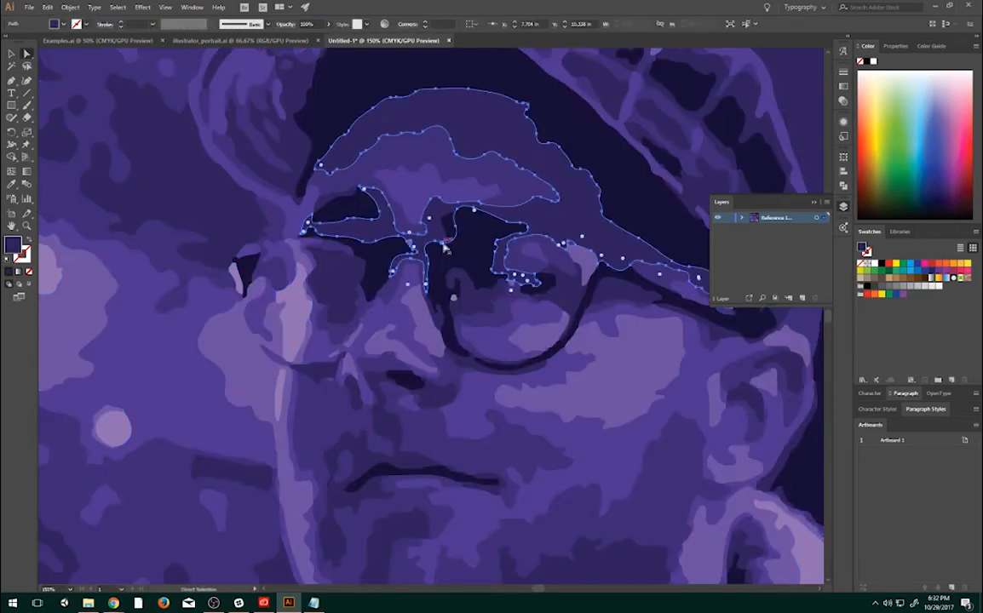
{"action": "left_click", "coordinate": [467, 249]}
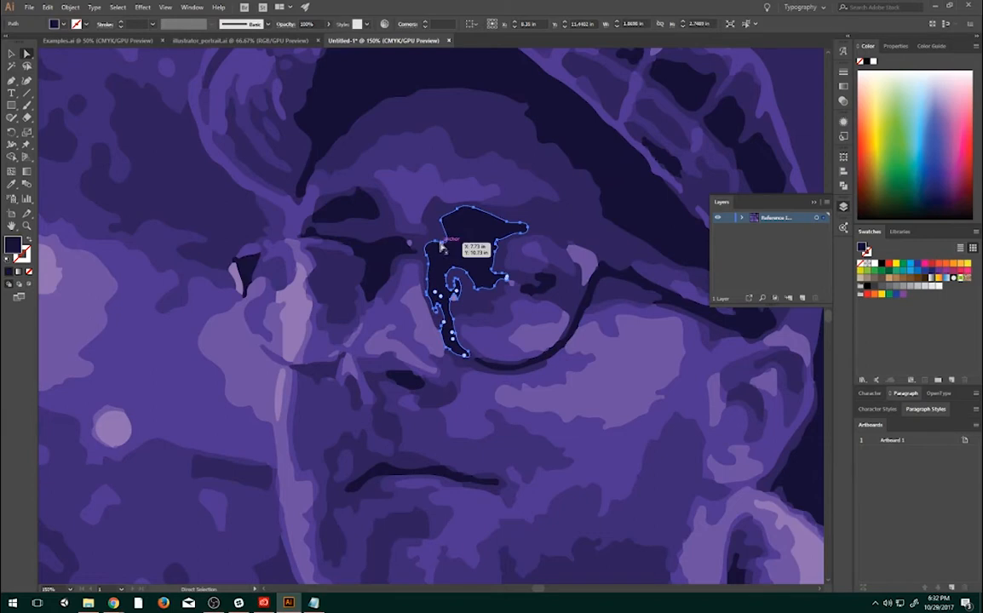
{"action": "key", "text": "v"}
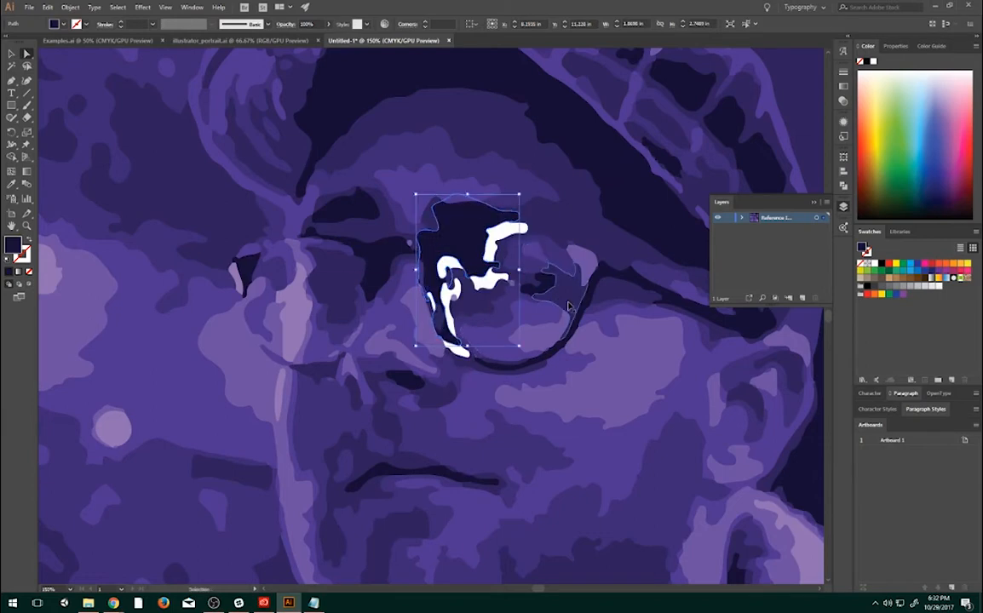
{"action": "key", "text": "a"}
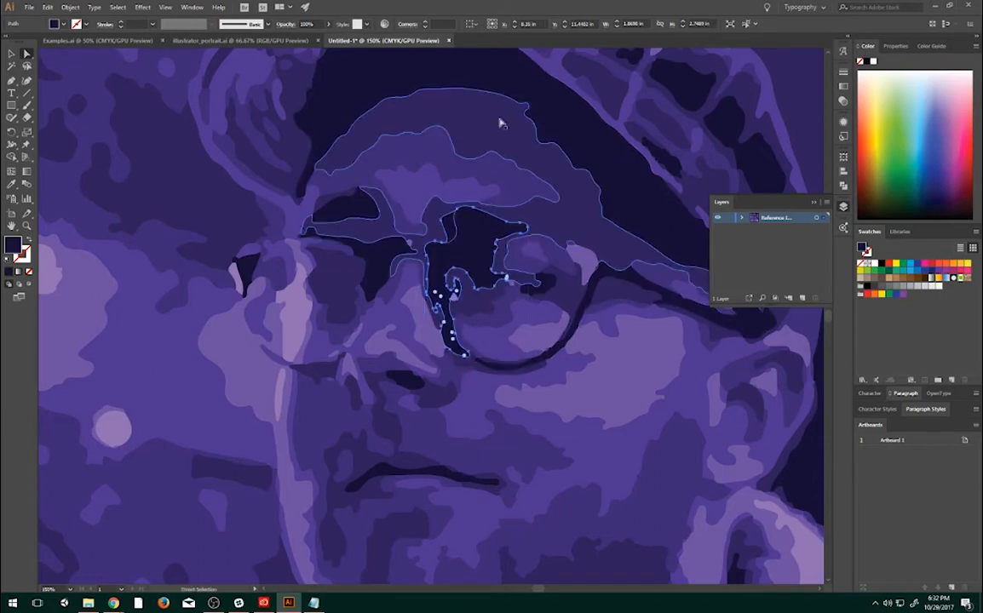
{"action": "key", "text": "v"}
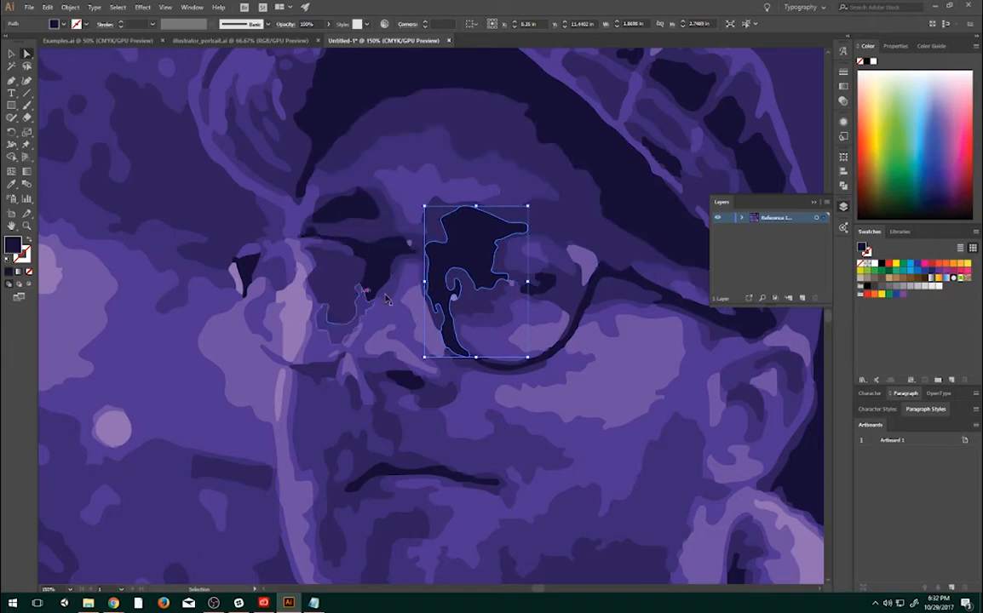
- Examine the flat color shapes around the eyes and forehead of the HOPE poster in Examples.ai, and return to the untitled portrait document
{"action": "left_click", "coordinate": [76, 40]}
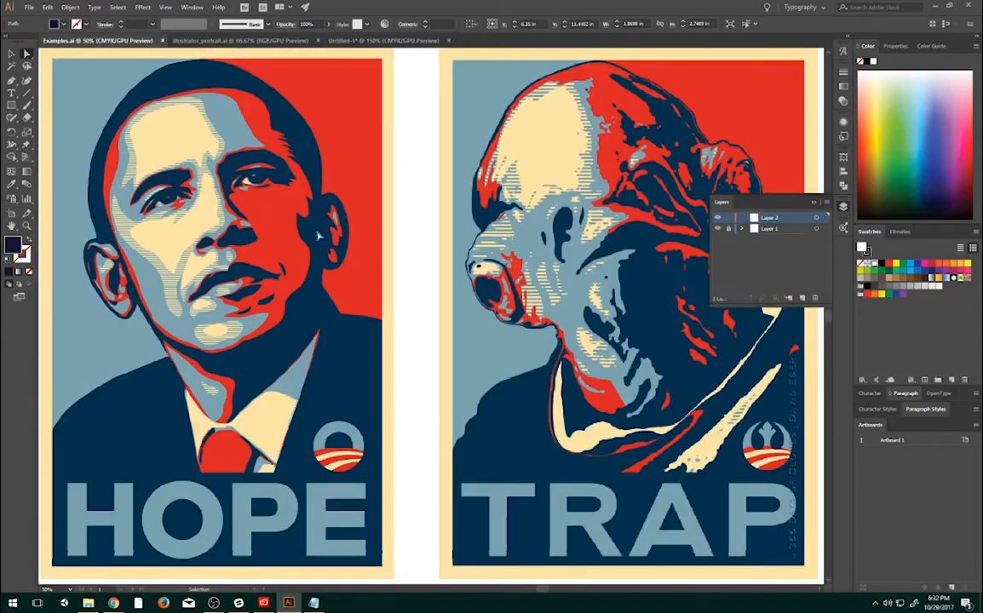
{"action": "scroll", "coordinate": [234, 235], "scroll_direction": "up", "scroll_amount": 4}
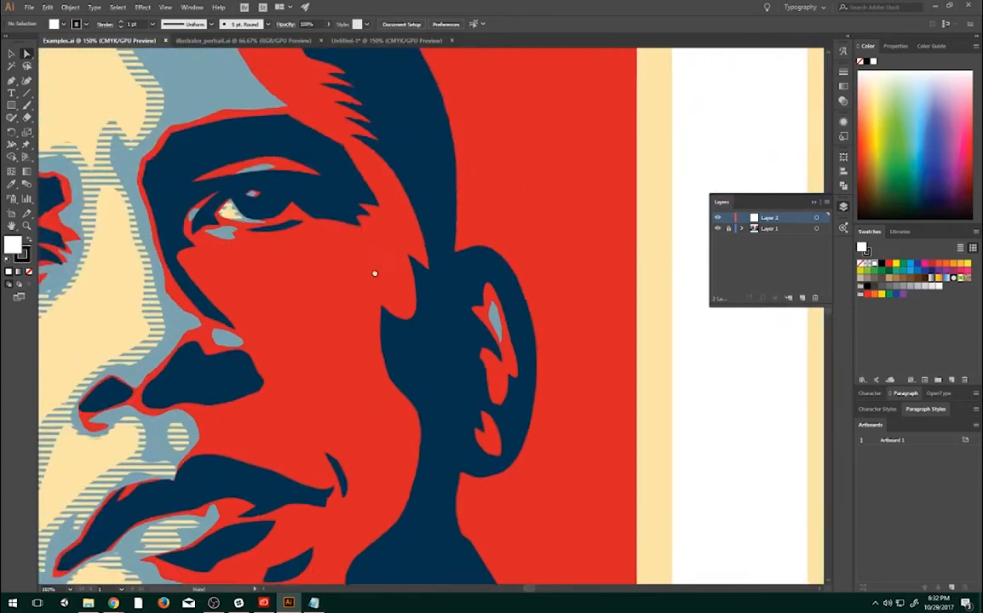
{"action": "left_click_drag", "start_coordinate": [375, 273], "coordinate": [499, 328]}
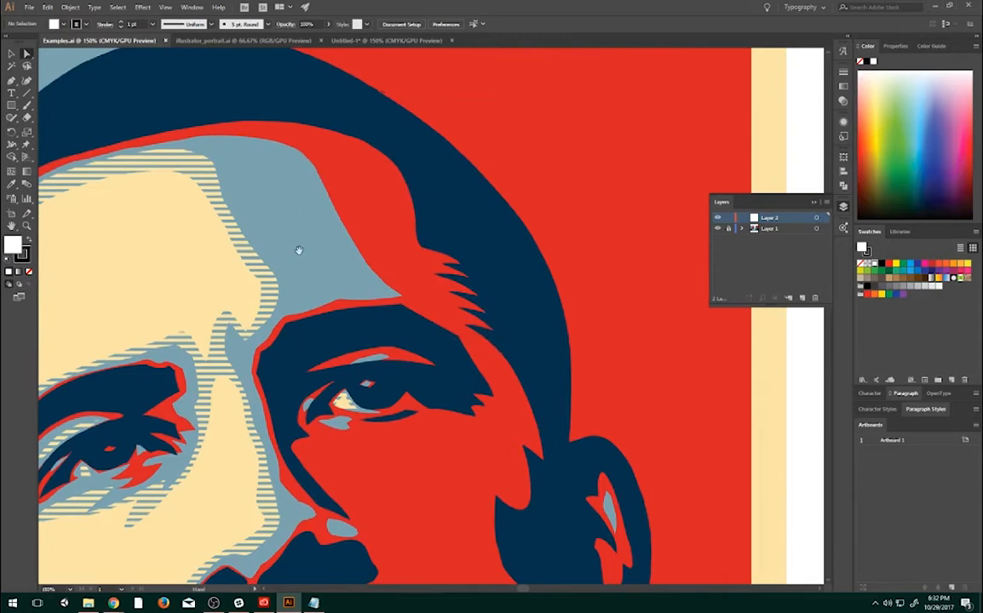
{"action": "left_click_drag", "start_coordinate": [298, 250], "coordinate": [444, 188]}
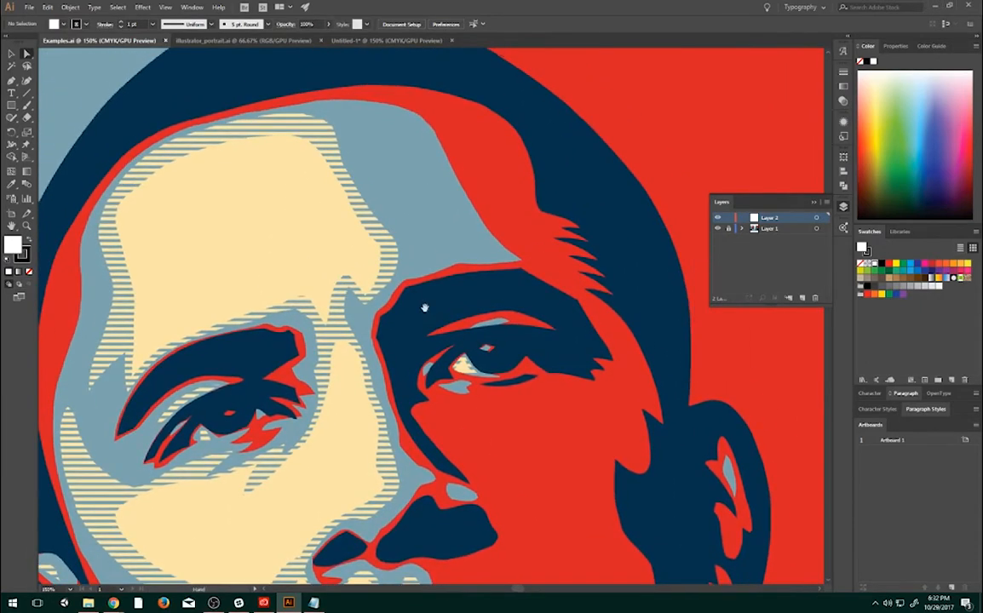
{"action": "left_click", "coordinate": [377, 40]}
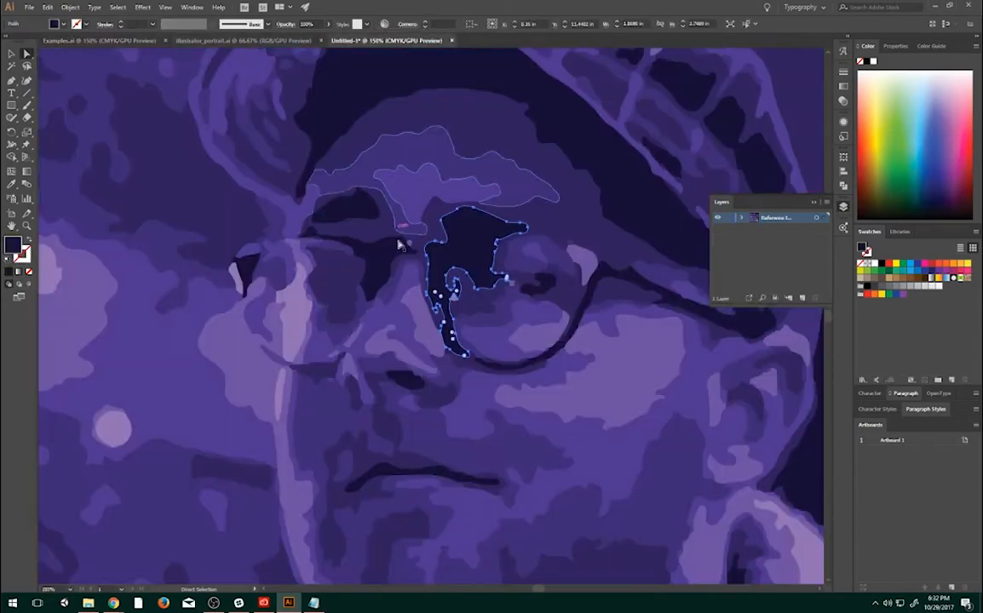
- Undo the shape edits, the trace expansion and the custom trace adjustments
{"action": "key", "text": "ctrl"}
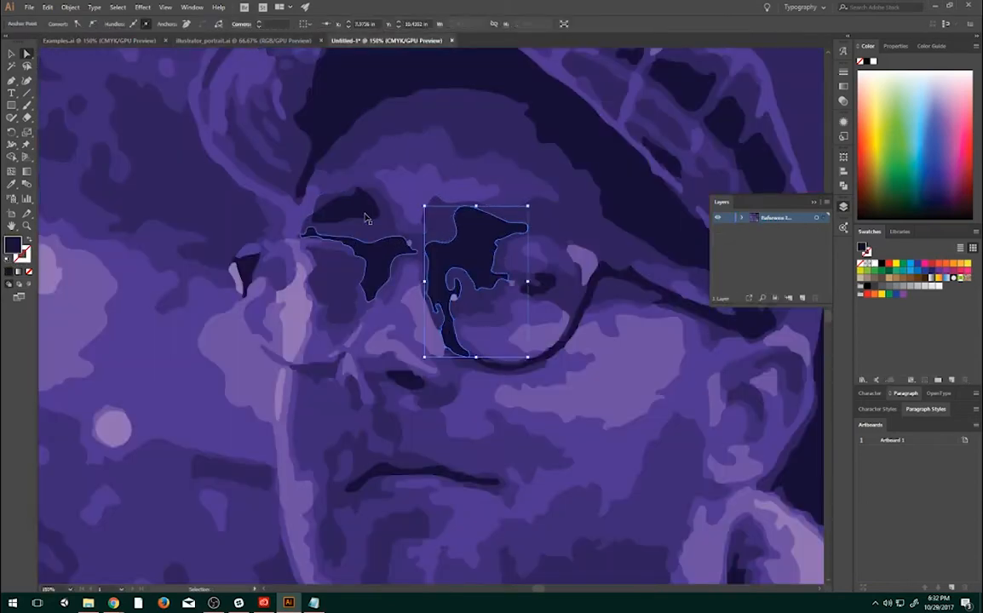
{"action": "key", "text": "ctrl+z"}
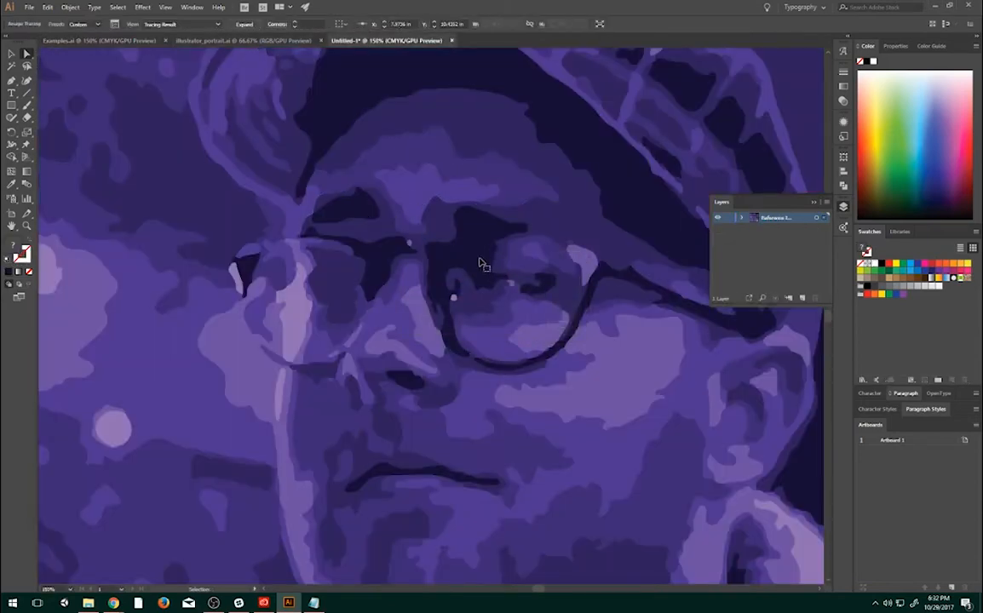
{"action": "key", "text": "ctrl+z"}
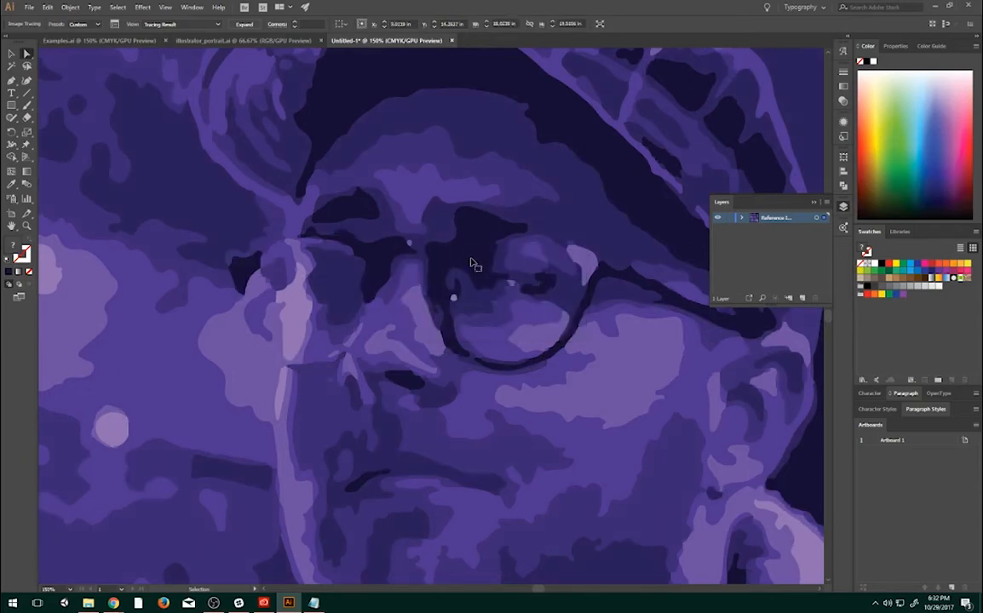
{"action": "key", "text": "ctrl+z"}
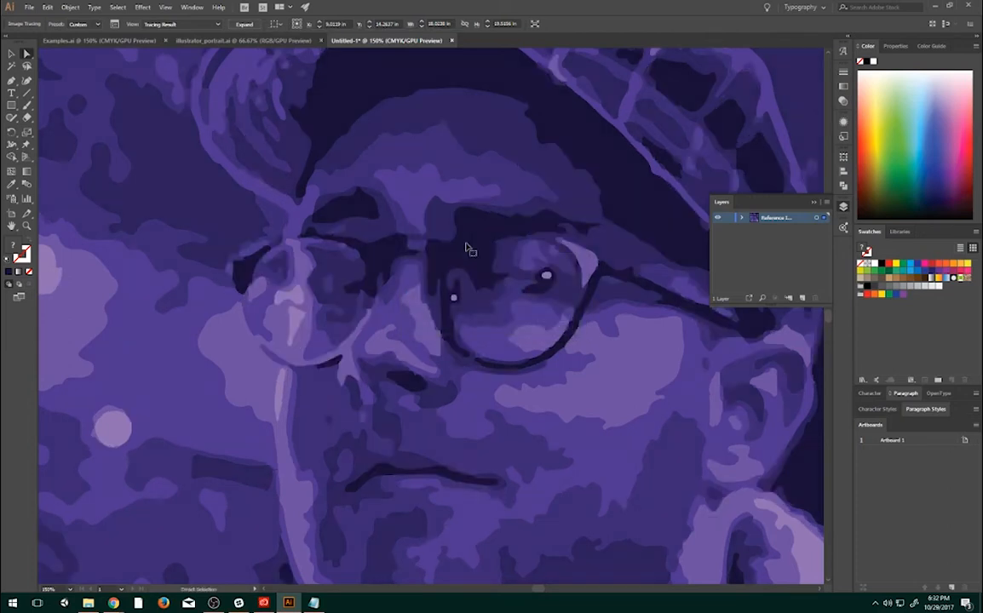
{"action": "key", "text": "ctrl+z"}
{"action": "key", "text": "ctrl+z"}
- Delete the traced image and place the original Illustrator_Portrait PNG photo across the artboard's width, aligned with its lower edge
{"action": "key", "text": "ctrl+0"}
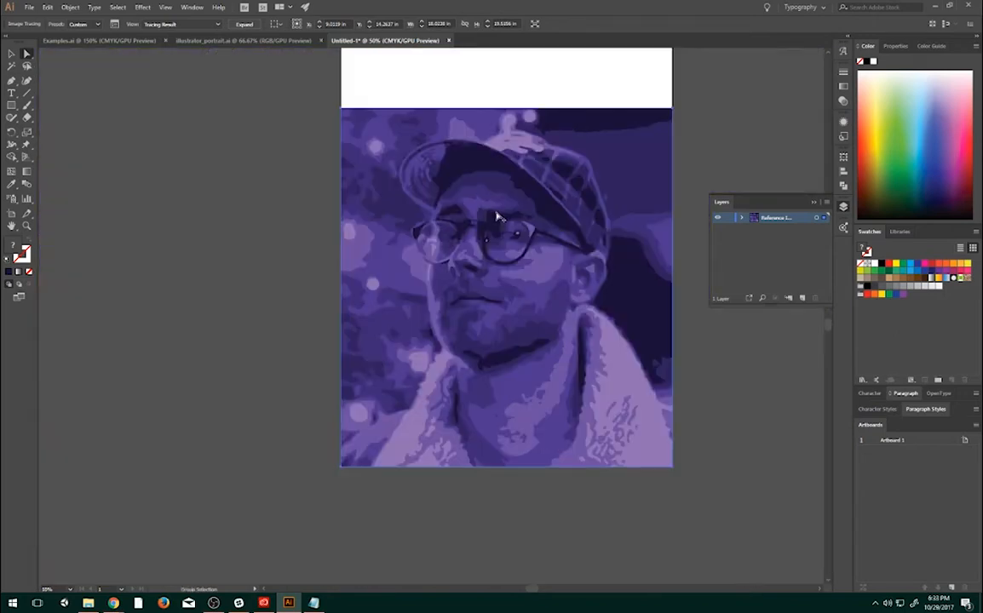
{"action": "key", "text": "Delete"}
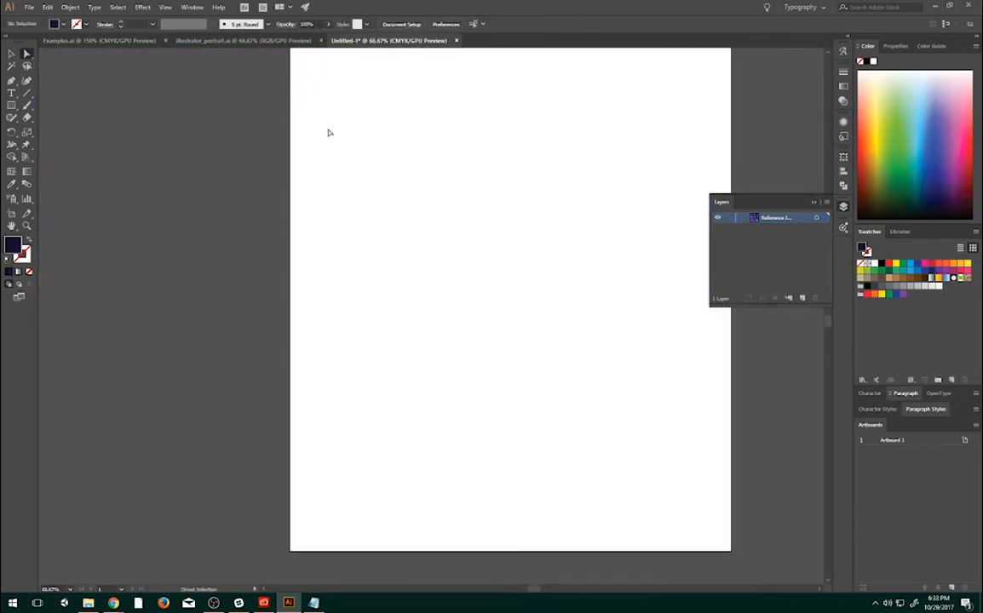
{"action": "left_click", "coordinate": [30, 9]}
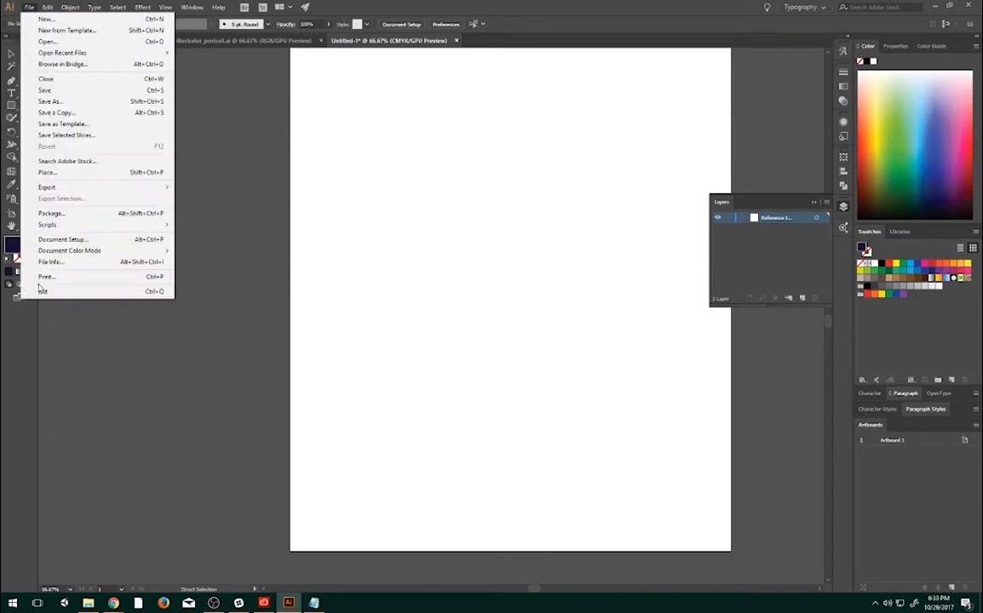
{"action": "left_click", "coordinate": [62, 161]}
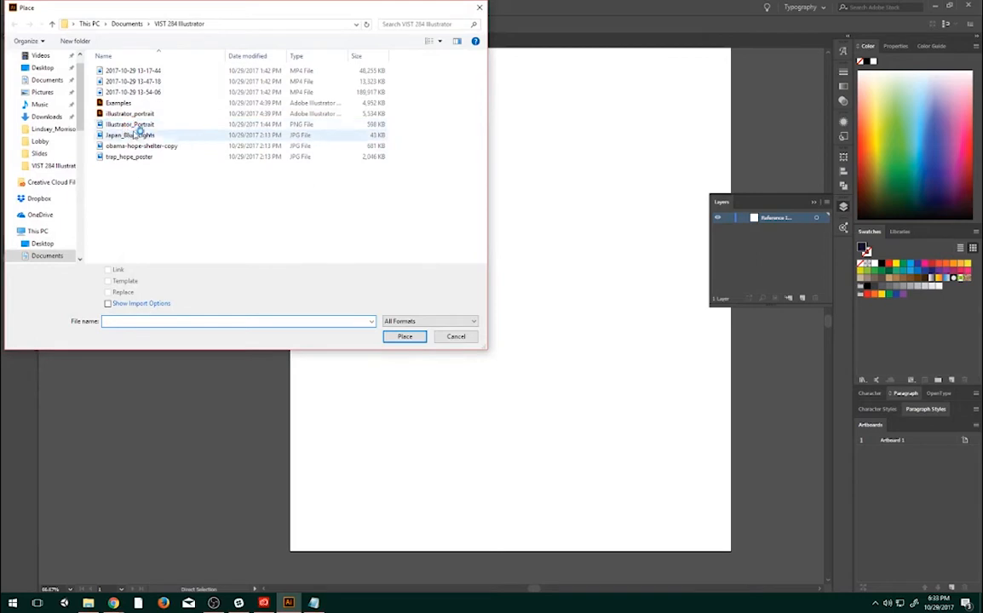
{"action": "double_click", "coordinate": [129, 125]}
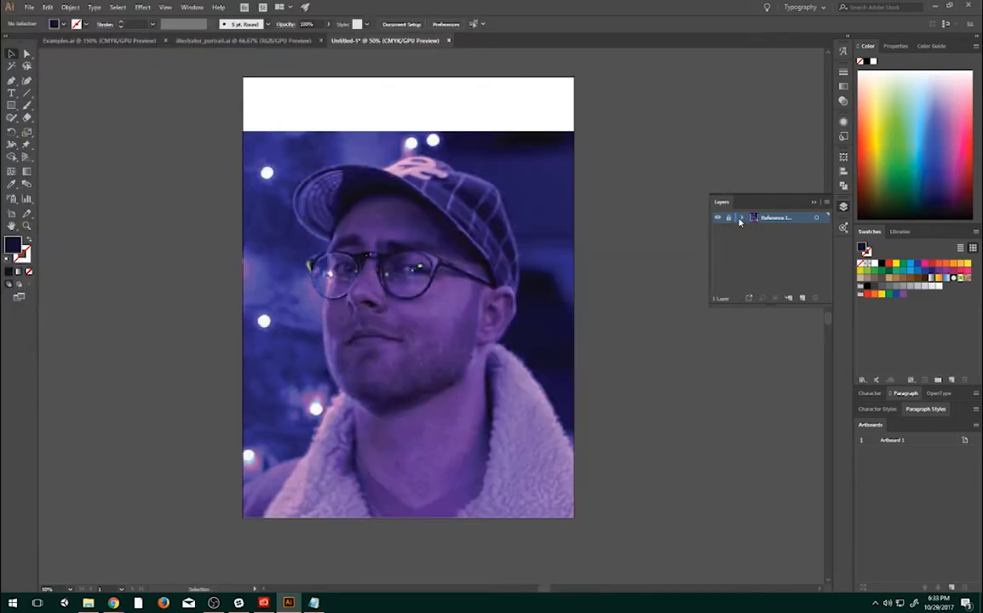
- Add a new layer above the reference photo's layer and hide the layer list
{"action": "left_click", "coordinate": [802, 298]}
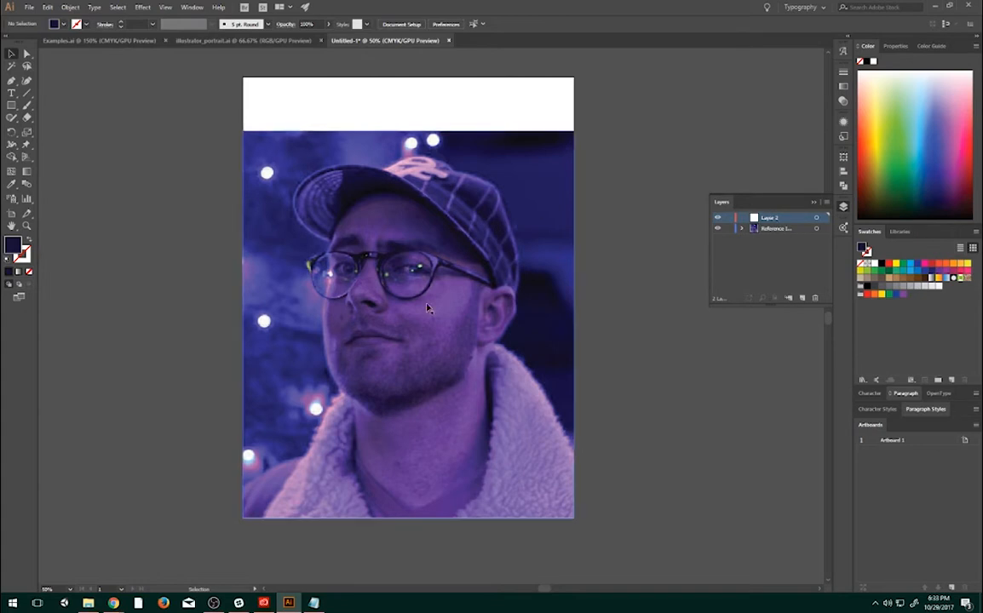
{"action": "scroll", "coordinate": [413, 268], "scroll_direction": "up", "scroll_amount": 1}
{"action": "left_click_drag", "start_coordinate": [413, 267], "coordinate": [483, 256]}
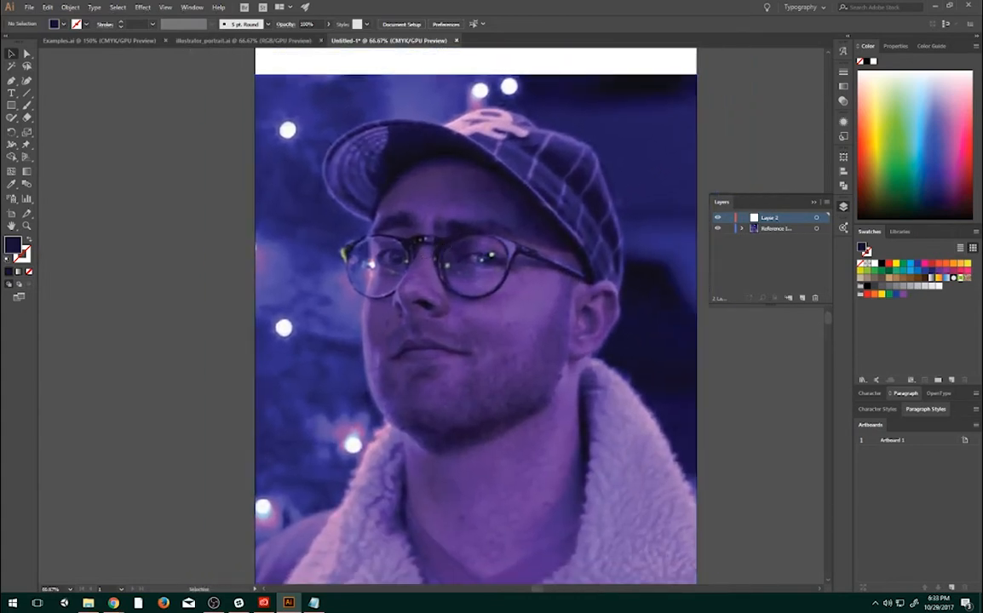
{"action": "left_click", "coordinate": [844, 207]}
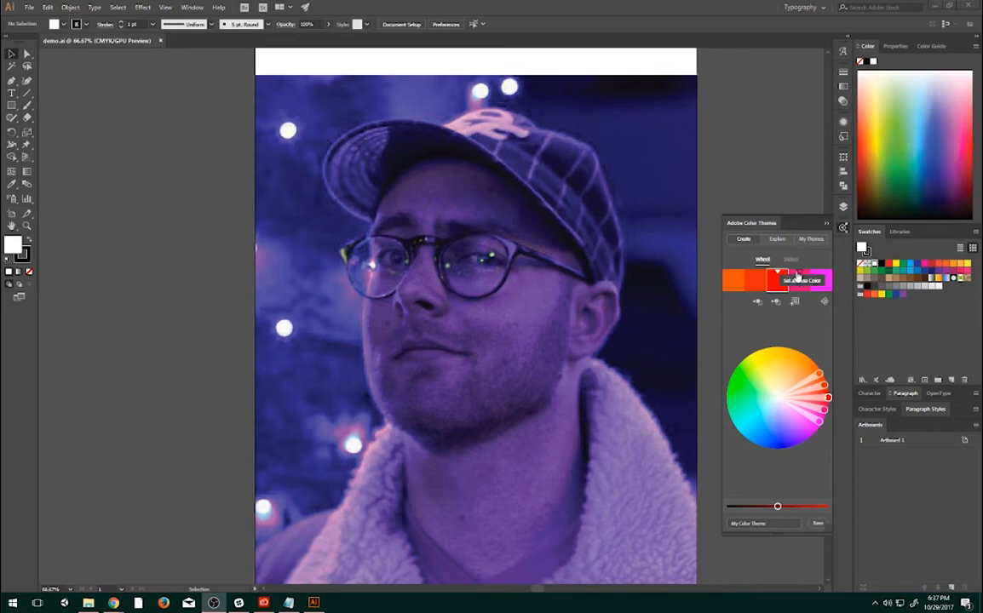
- Add the Vintage Card theme from the most popular color themes to the swatches and close the color themes
{"action": "left_click", "coordinate": [775, 244]}
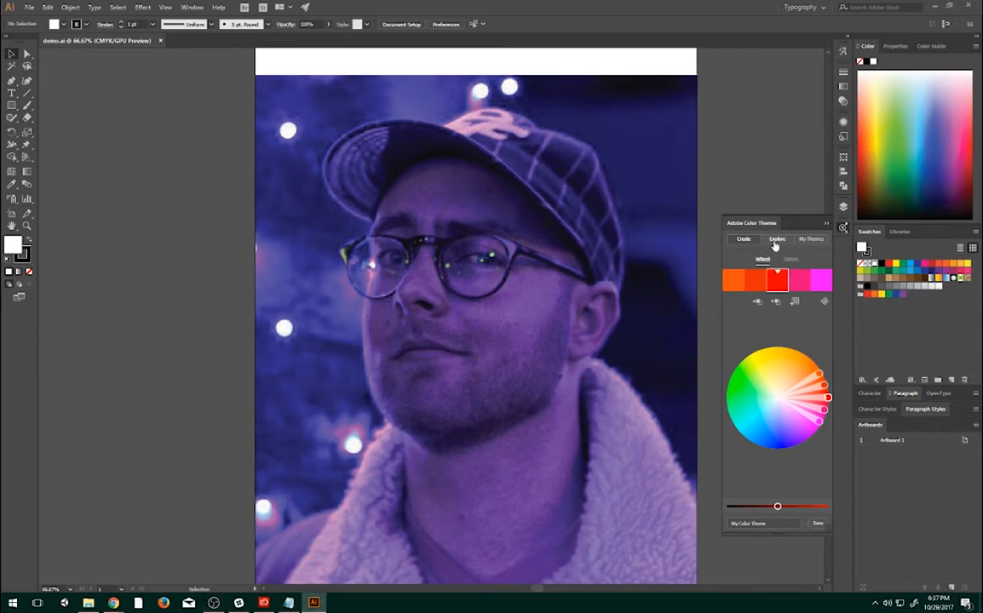
{"action": "left_click", "coordinate": [777, 242]}
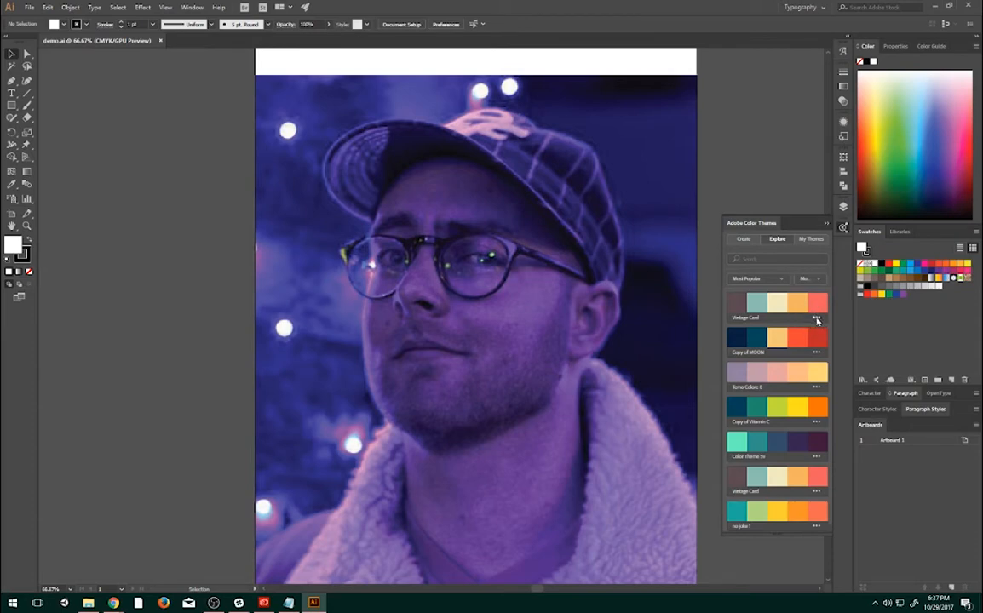
{"action": "left_click", "coordinate": [816, 319]}
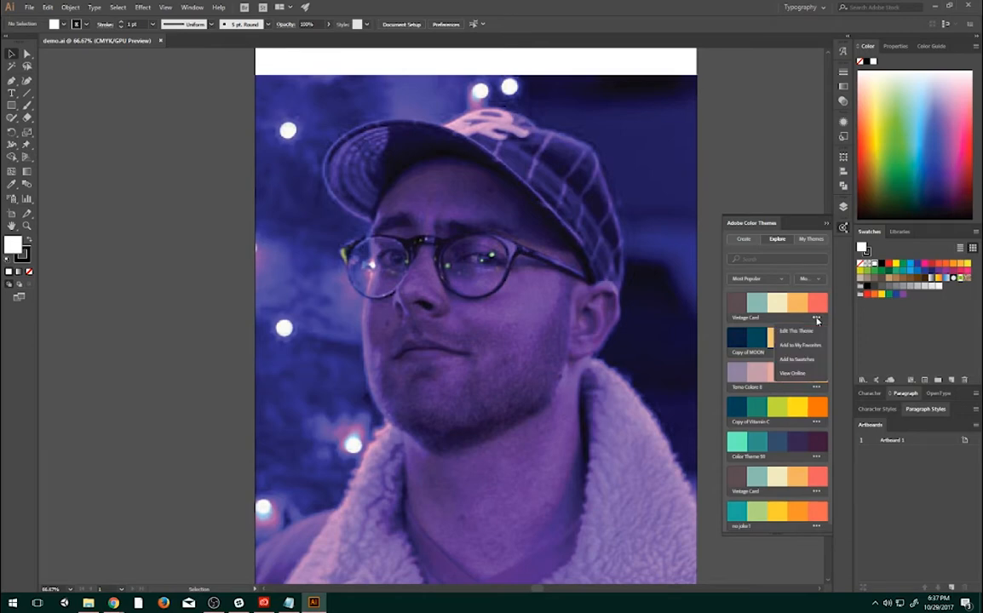
{"action": "left_click", "coordinate": [790, 361]}
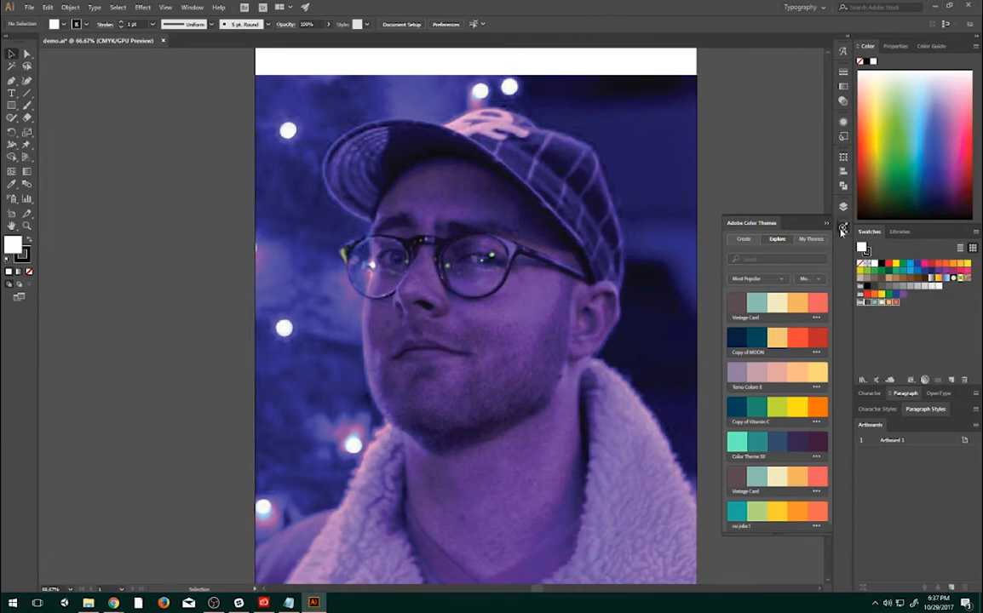
{"action": "left_click", "coordinate": [843, 228]}
- Try the swatches of the added Vintage Card theme and choose its dark brown as the fill color
{"action": "left_click", "coordinate": [867, 304]}
{"action": "left_click", "coordinate": [875, 305]}
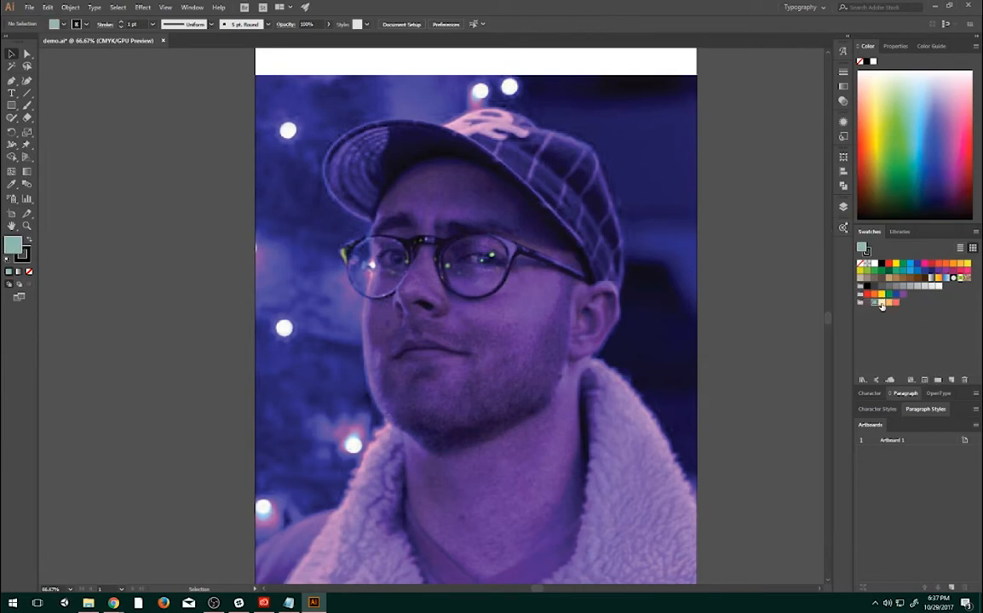
{"action": "left_click", "coordinate": [883, 305]}
{"action": "left_click", "coordinate": [893, 304]}
{"action": "left_click", "coordinate": [886, 304]}
{"action": "left_click", "coordinate": [866, 304]}
- Dock the layer list next to the artboard list and make the Reference Image layer active
{"action": "left_click", "coordinate": [844, 207]}
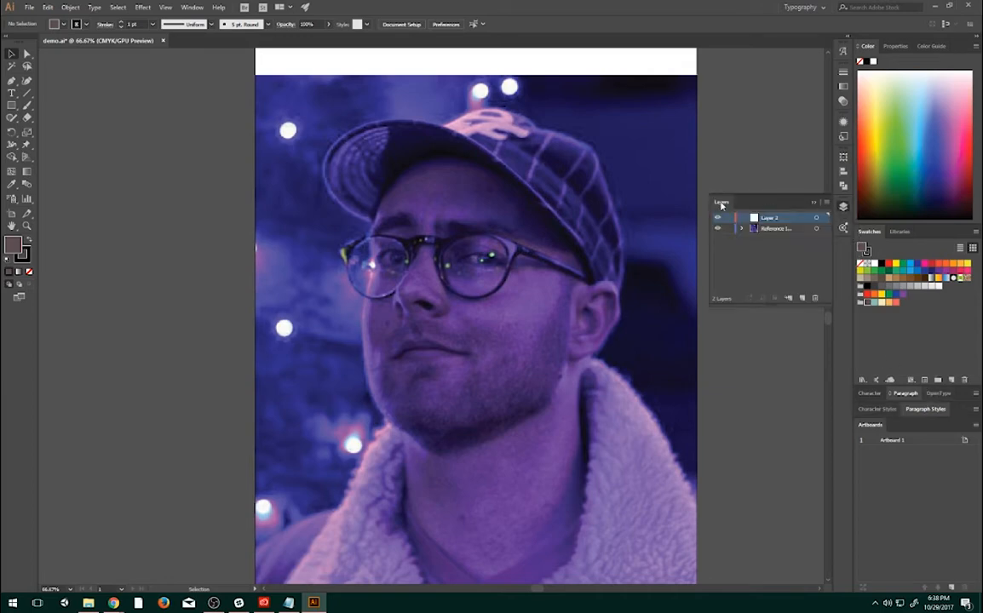
{"action": "left_click_drag", "start_coordinate": [720, 202], "coordinate": [882, 450]}
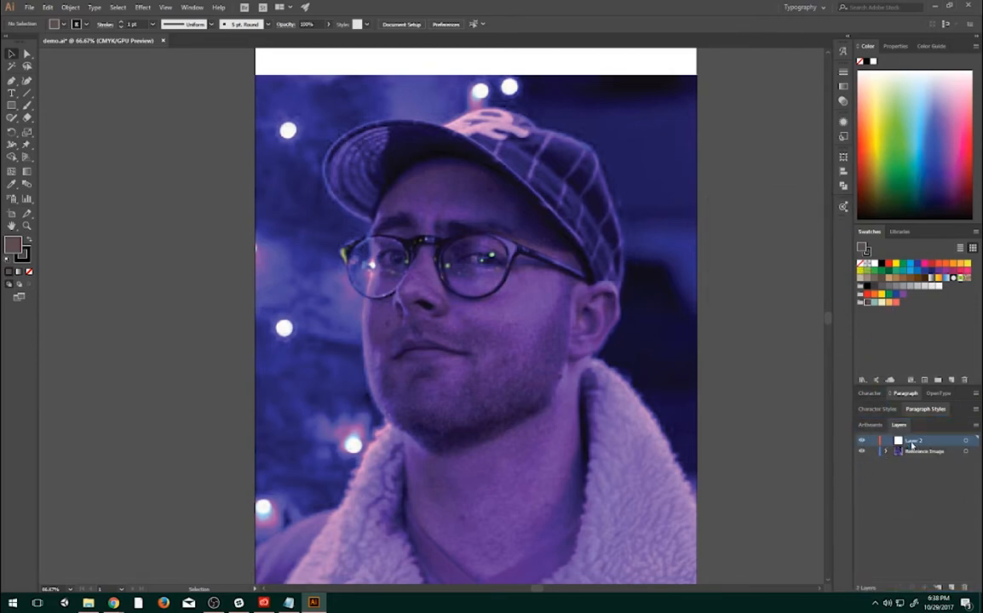
{"action": "left_click", "coordinate": [908, 454]}
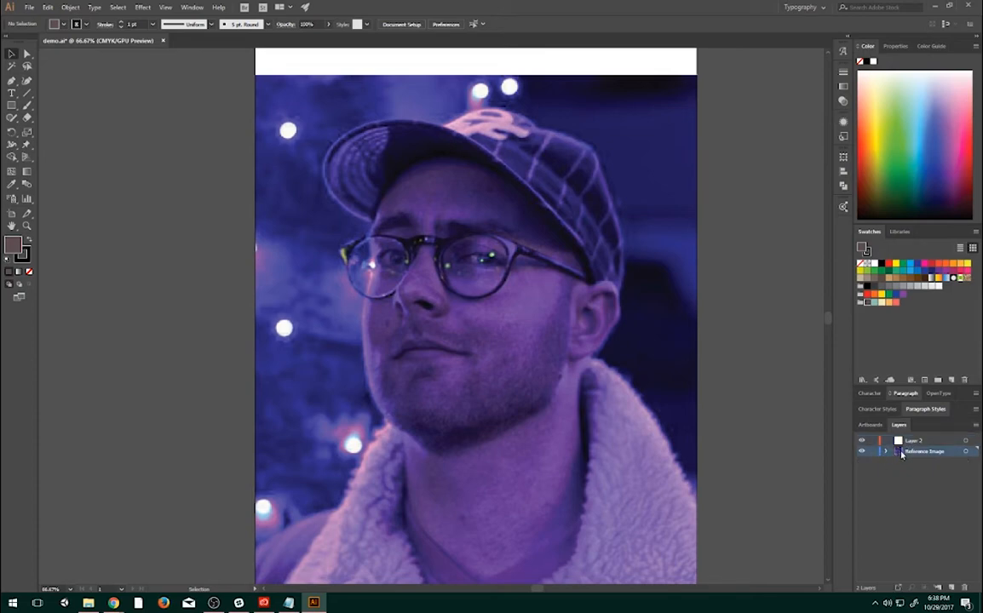
- Lower the reference photo's opacity to about 70% and lock its layer
{"action": "left_click", "coordinate": [373, 139]}
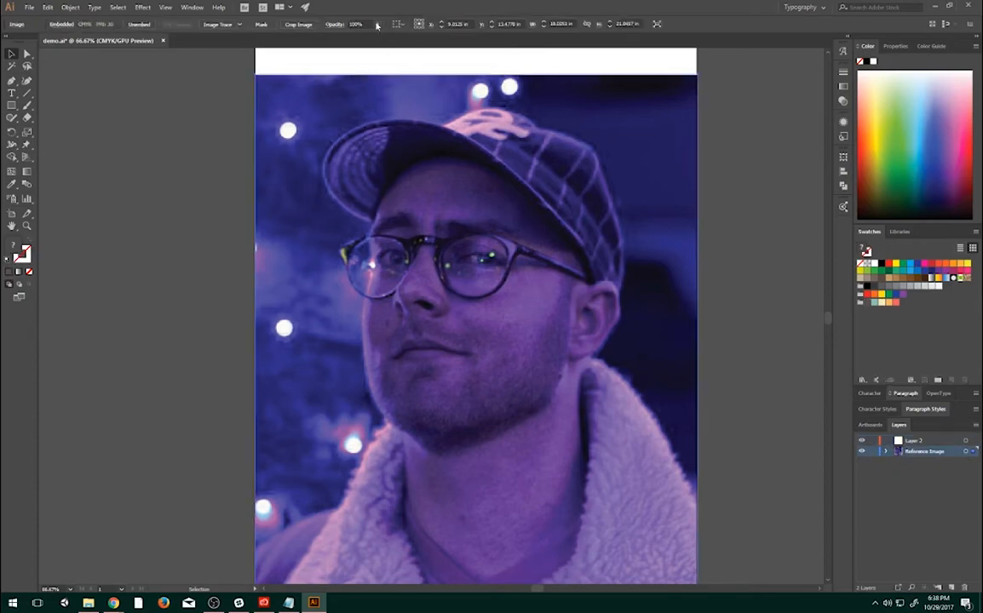
{"action": "left_click", "coordinate": [377, 25]}
{"action": "mouse_move", "coordinate": [373, 37]}
{"action": "left_mouse_down"}
{"action": "mouse_move", "coordinate": [341, 38]}
{"action": "mouse_move", "coordinate": [364, 41]}
{"action": "left_mouse_up"}
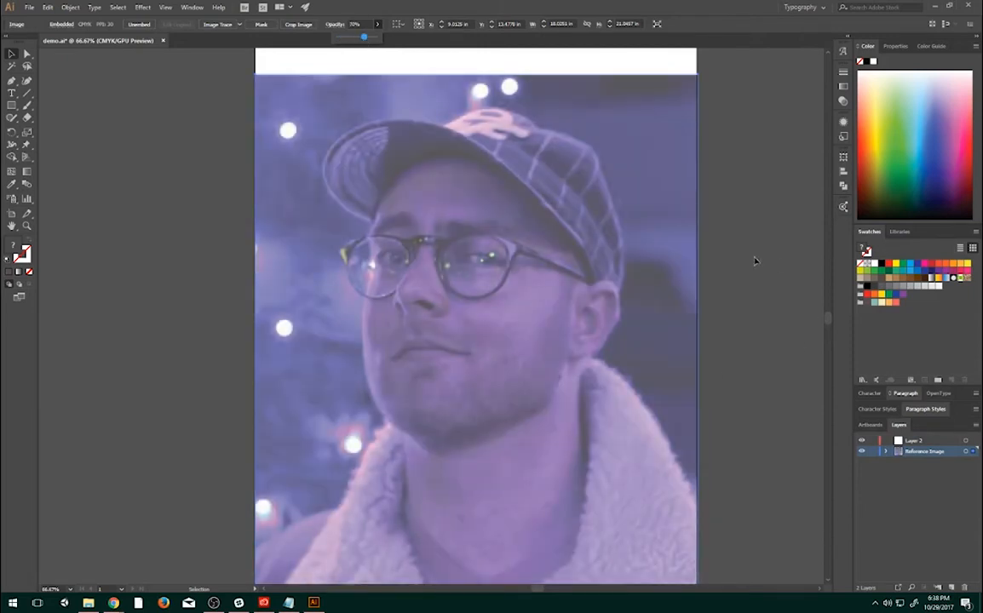
{"action": "left_click", "coordinate": [871, 452]}
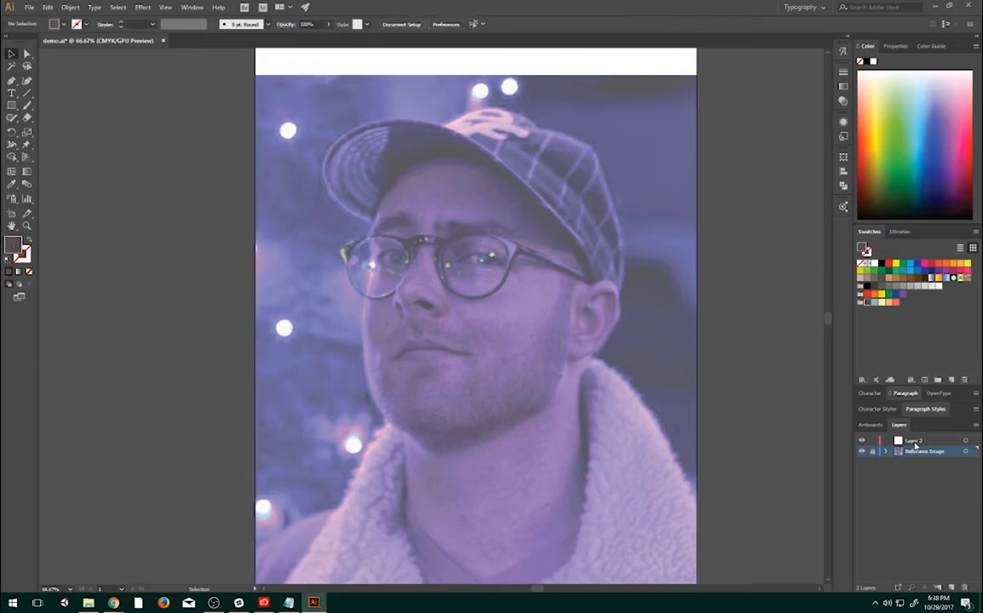
- On Layer 2, start a Pen tool path along the inner edge of the cap's brim, from the temple over the forehead
{"action": "left_click", "coordinate": [915, 442]}
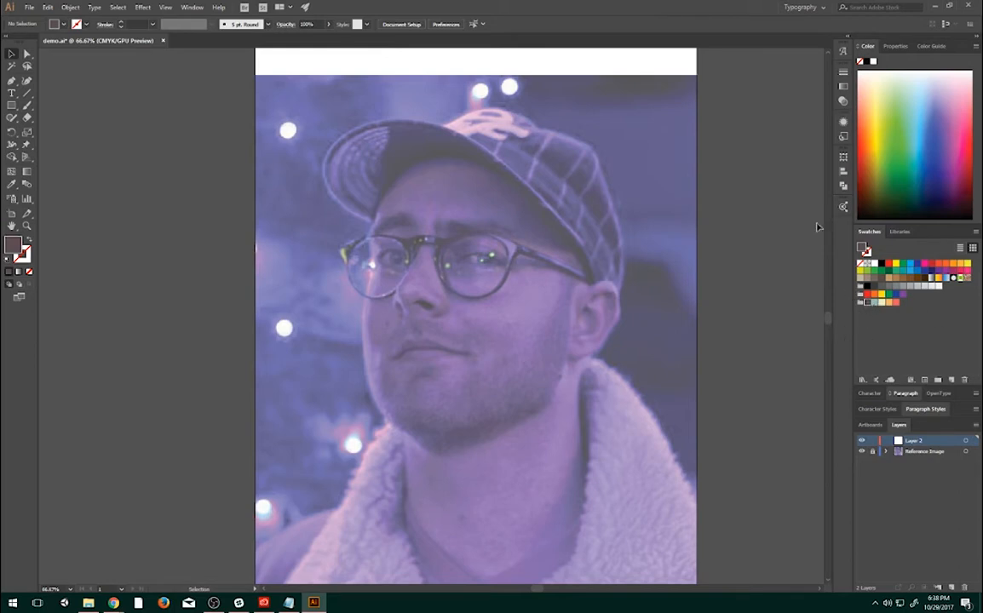
{"action": "left_click", "coordinate": [11, 82]}
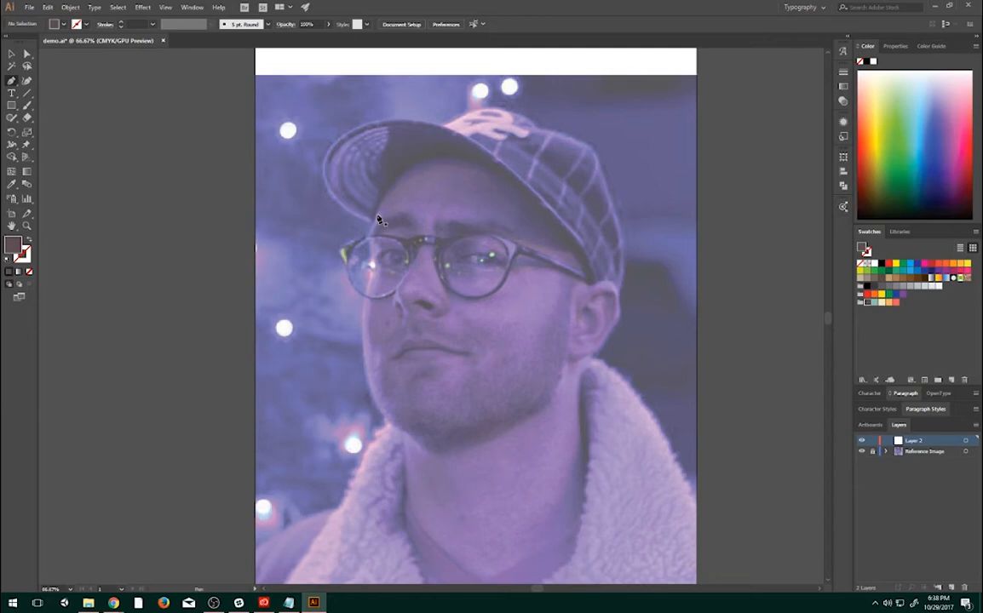
{"action": "left_click", "coordinate": [413, 167]}
{"action": "left_click", "coordinate": [443, 154]}
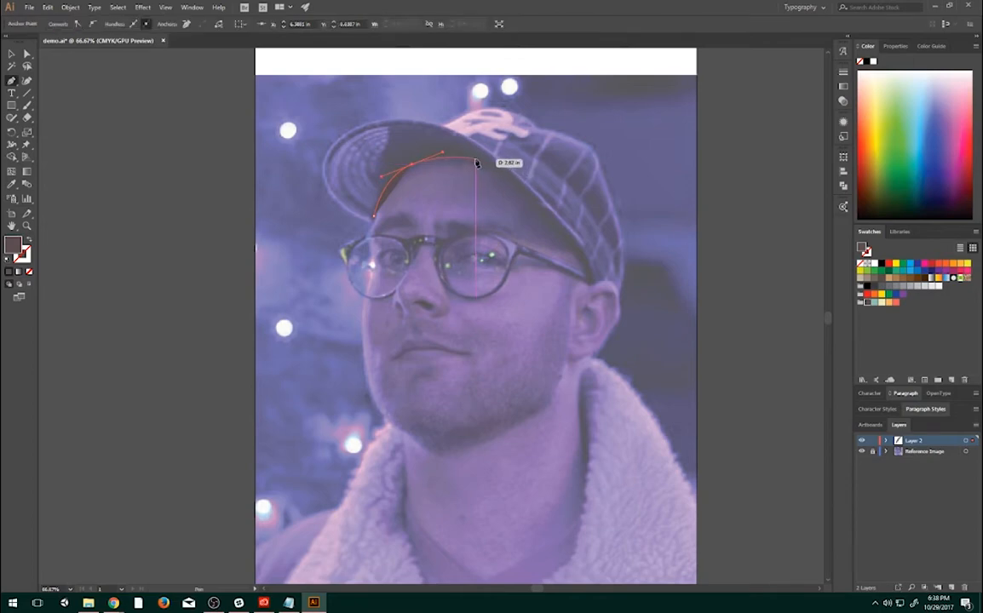
{"action": "left_click", "coordinate": [475, 162]}
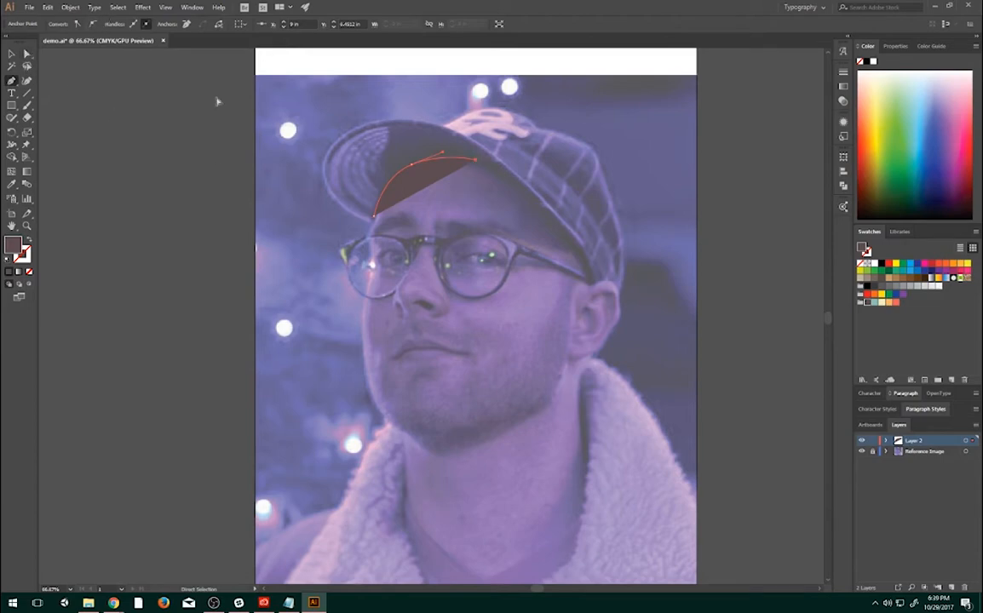
- Convert the forehead anchor to a smooth point and extend the path down the cap's lower edge to the ear
{"action": "left_click", "coordinate": [88, 23]}
{"action": "mouse_move", "coordinate": [475, 176]}
{"action": "left_mouse_down"}
{"action": "mouse_move", "coordinate": [500, 173]}
{"action": "mouse_move", "coordinate": [488, 167]}
{"action": "left_mouse_up"}
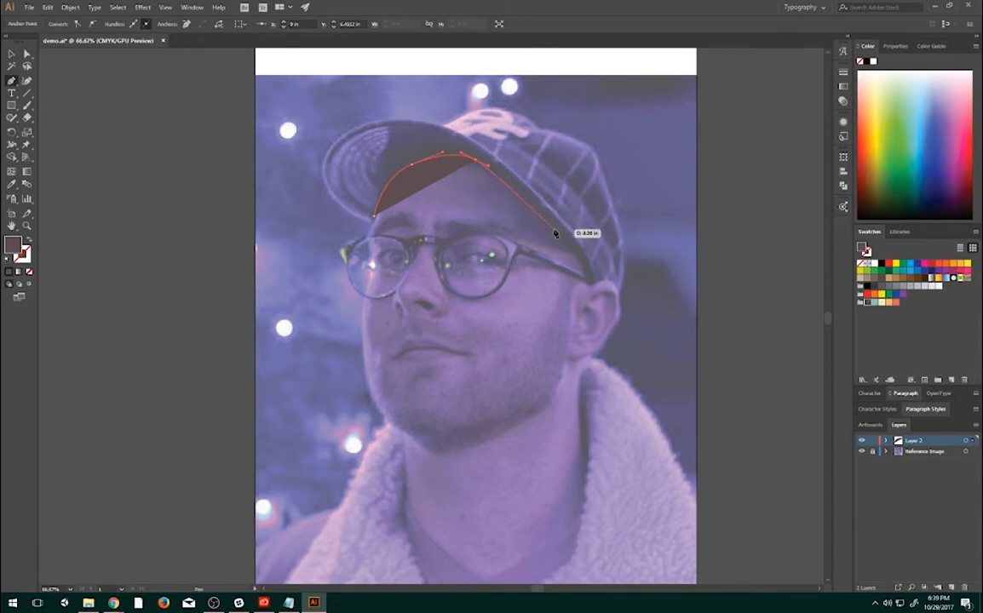
{"action": "left_click_drag", "start_coordinate": [554, 231], "coordinate": [579, 264]}
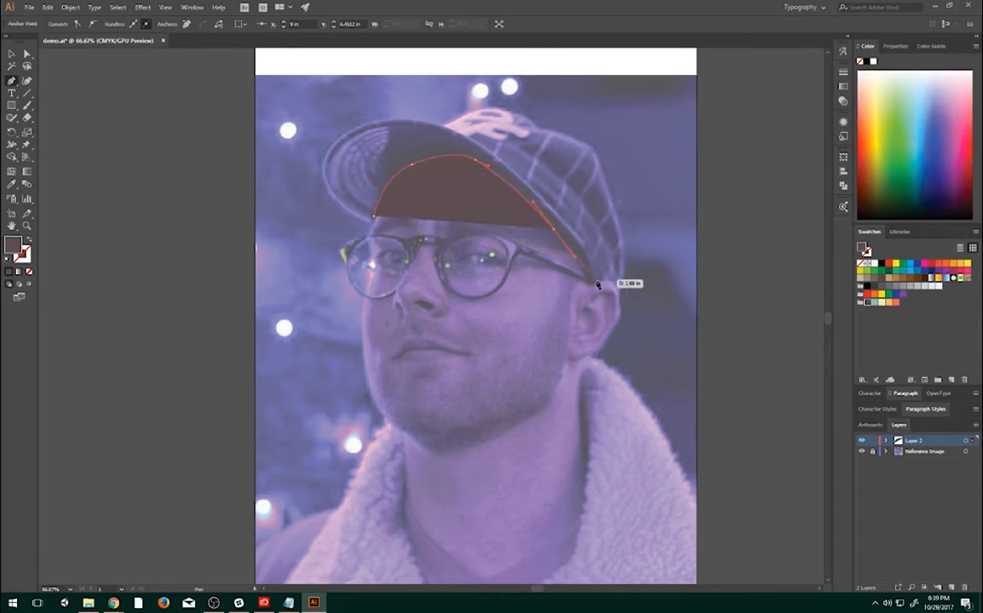
{"action": "left_click", "coordinate": [587, 282]}
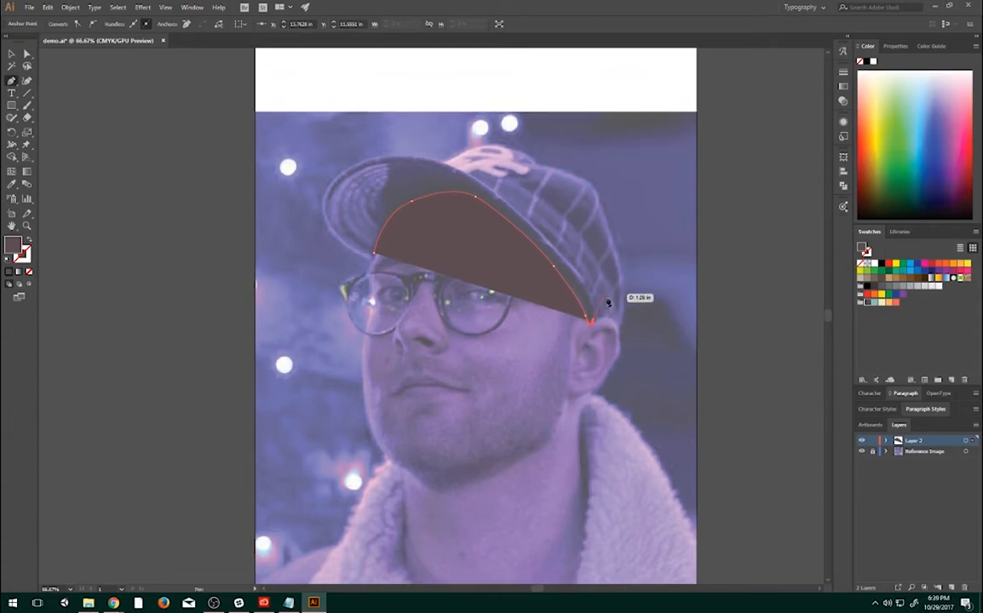
- Turn the path at the ear and trace the seam between brim and crown back up to the top of the brim
{"action": "scroll", "coordinate": [602, 317], "scroll_direction": "up", "scroll_amount": 3}
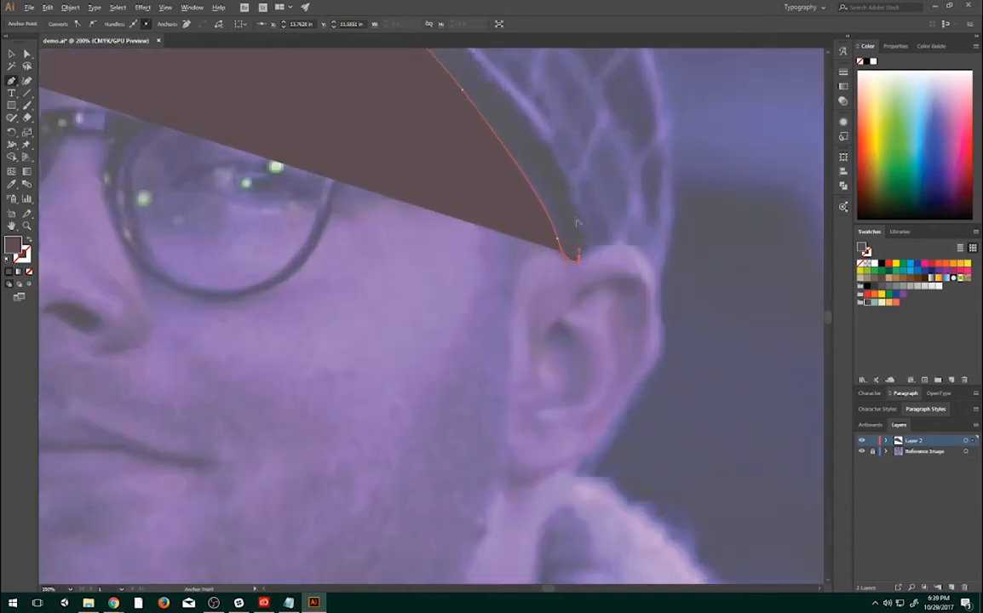
{"action": "mouse_move", "coordinate": [571, 210]}
{"action": "left_mouse_down"}
{"action": "mouse_move", "coordinate": [511, 132]}
{"action": "mouse_move", "coordinate": [570, 195]}
{"action": "mouse_move", "coordinate": [556, 189]}
{"action": "mouse_move", "coordinate": [548, 163]}
{"action": "mouse_move", "coordinate": [568, 191]}
{"action": "left_mouse_up"}
{"action": "key", "text": "ctrl+z"}
{"action": "key", "text": "space"}
{"action": "left_click_drag", "start_coordinate": [508, 136], "coordinate": [651, 453]}
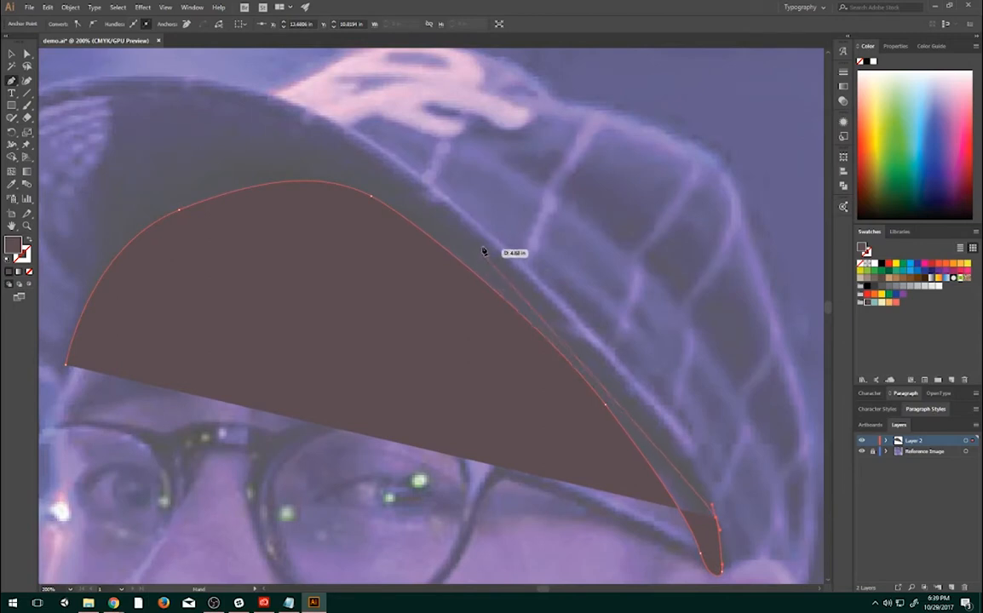
{"action": "left_click_drag", "start_coordinate": [483, 251], "coordinate": [469, 225]}
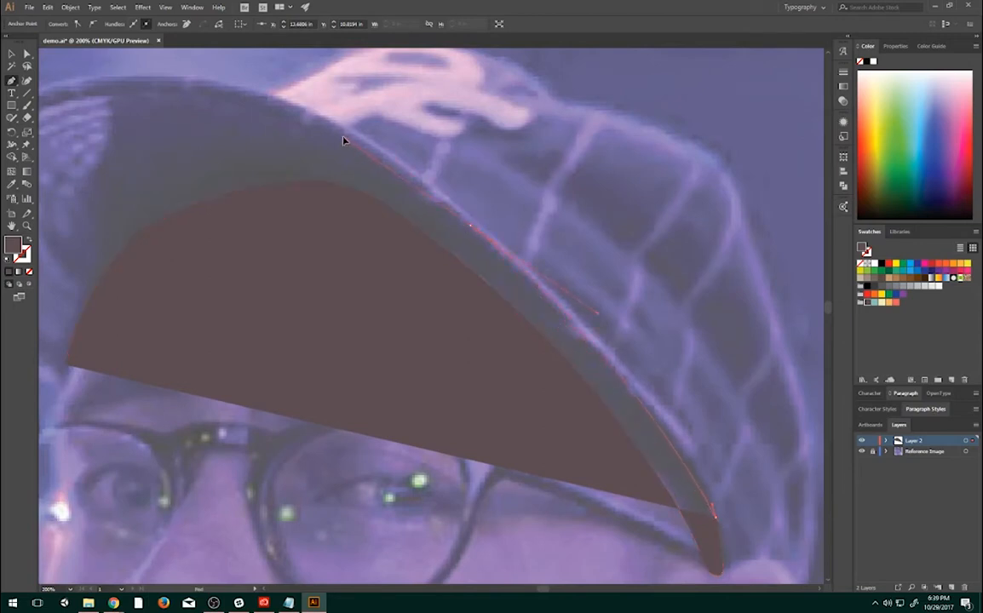
{"action": "left_click_drag", "start_coordinate": [338, 106], "coordinate": [335, 105]}
{"action": "key", "text": "space"}
{"action": "left_click_drag", "start_coordinate": [377, 174], "coordinate": [550, 196]}
{"action": "left_click_drag", "start_coordinate": [473, 186], "coordinate": [420, 190]}
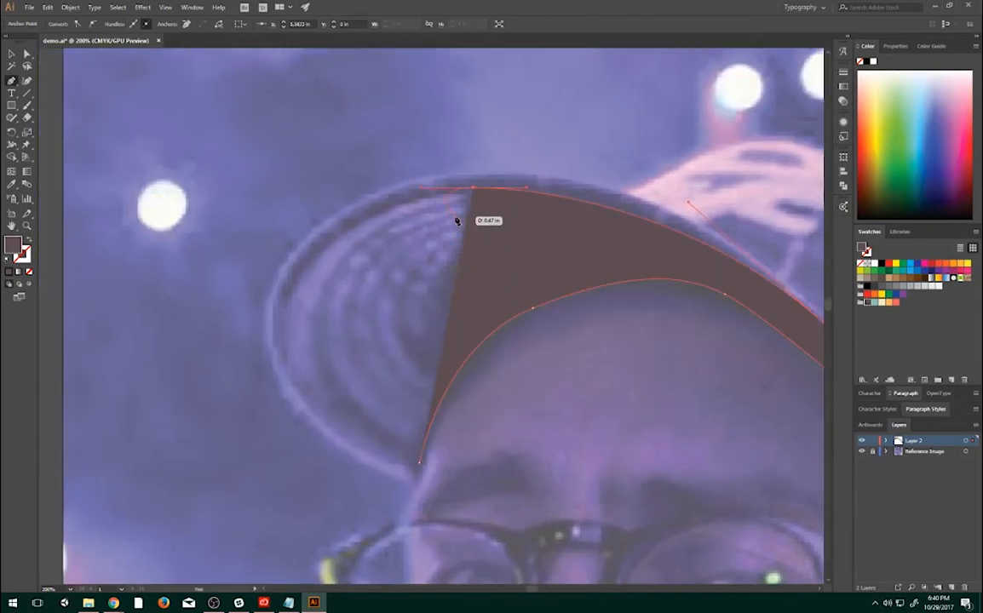
- Retract the outgoing handle at the brim's top anchor and close the shape along the shadow edge to its starting point
{"action": "key", "text": "ctrl"}
{"action": "left_click_drag", "start_coordinate": [423, 190], "coordinate": [468, 189]}
{"action": "key", "text": "ctrl"}
{"action": "left_click_drag", "start_coordinate": [466, 187], "coordinate": [473, 191]}
{"action": "left_click", "coordinate": [443, 290]}
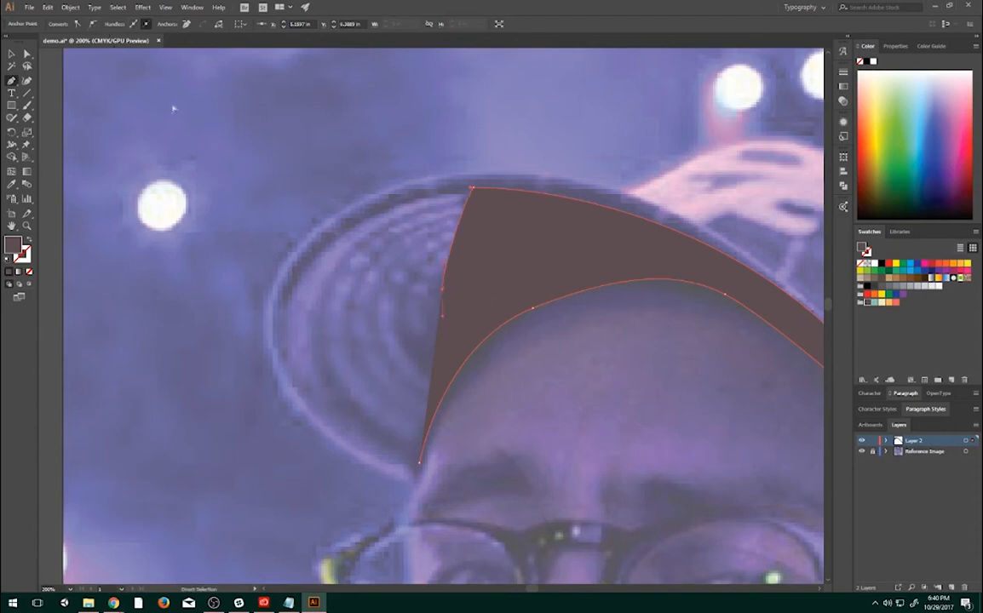
{"action": "left_click", "coordinate": [419, 463]}
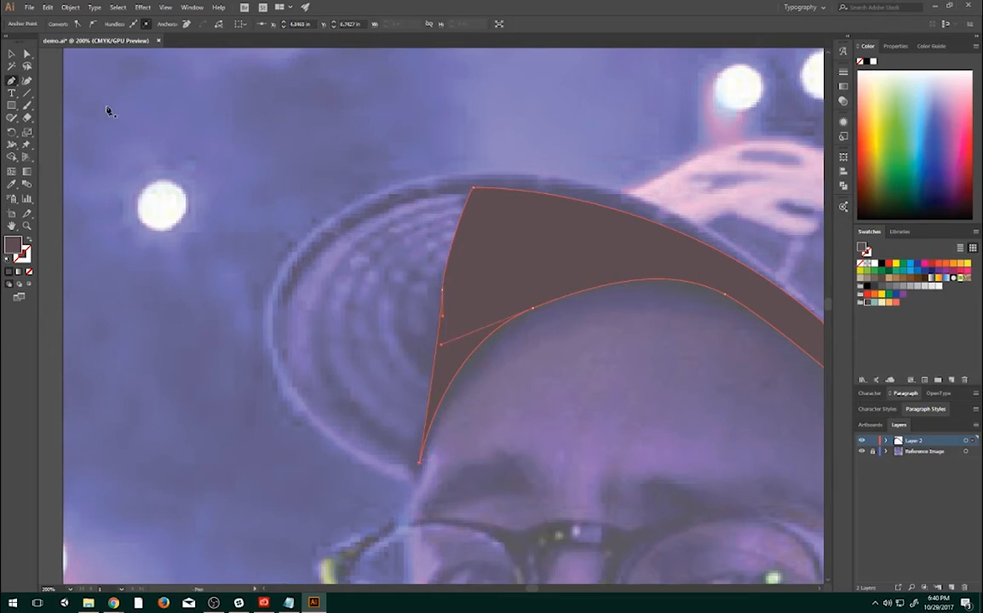
- Enter isolation mode on the brim shadow shape and exit back to the full artwork
{"action": "key", "text": "v"}
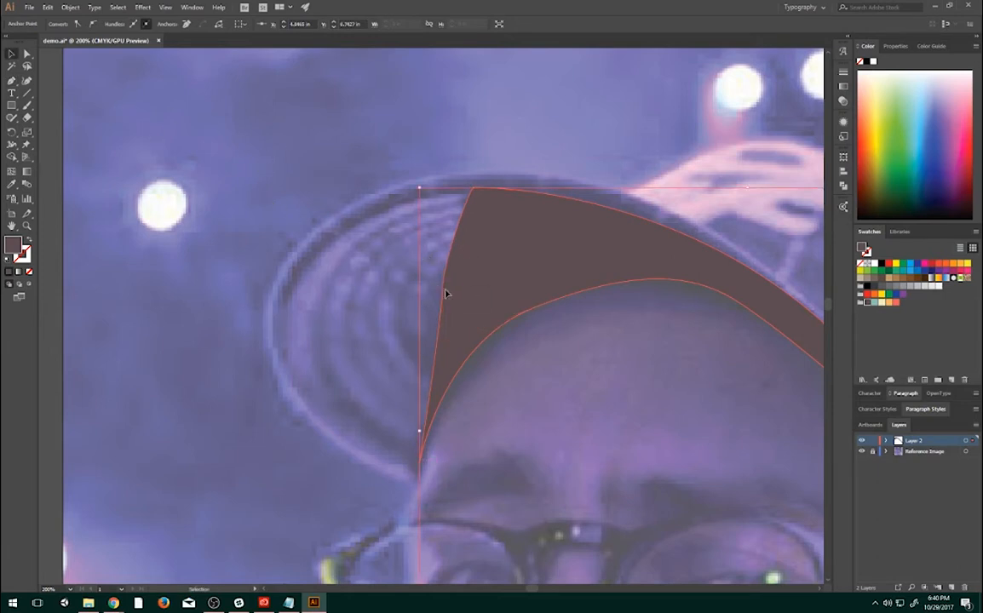
{"action": "double_click", "coordinate": [444, 294]}
{"action": "left_click", "coordinate": [174, 186]}
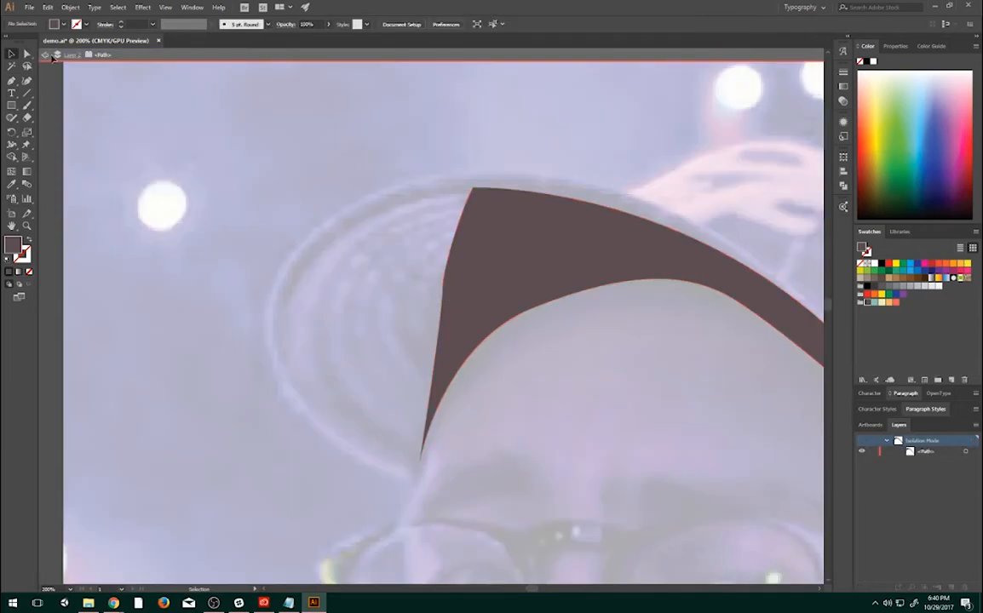
{"action": "left_click", "coordinate": [47, 54]}
{"action": "left_click", "coordinate": [533, 235]}
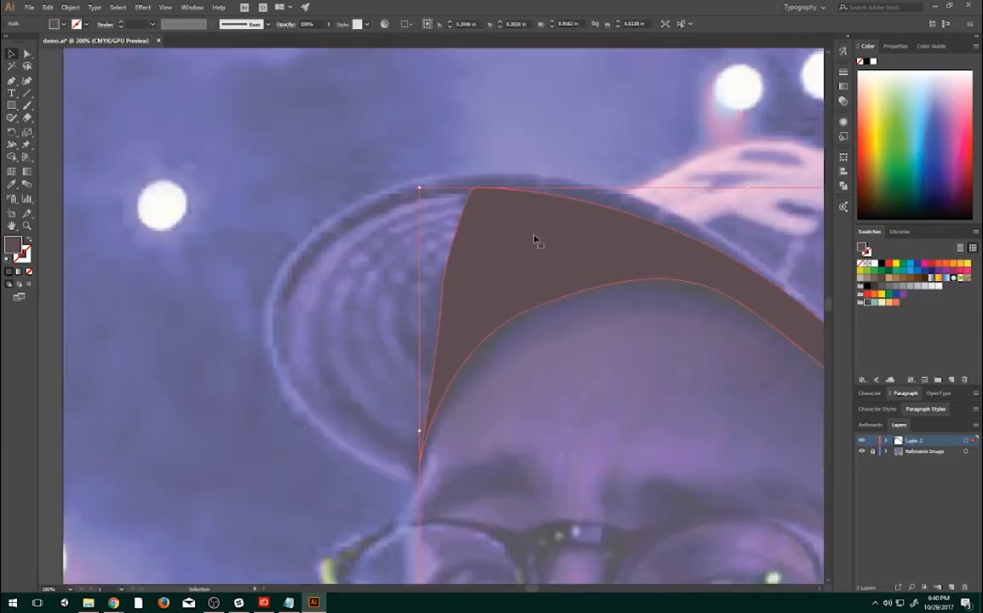
{"action": "double_click", "coordinate": [532, 240]}
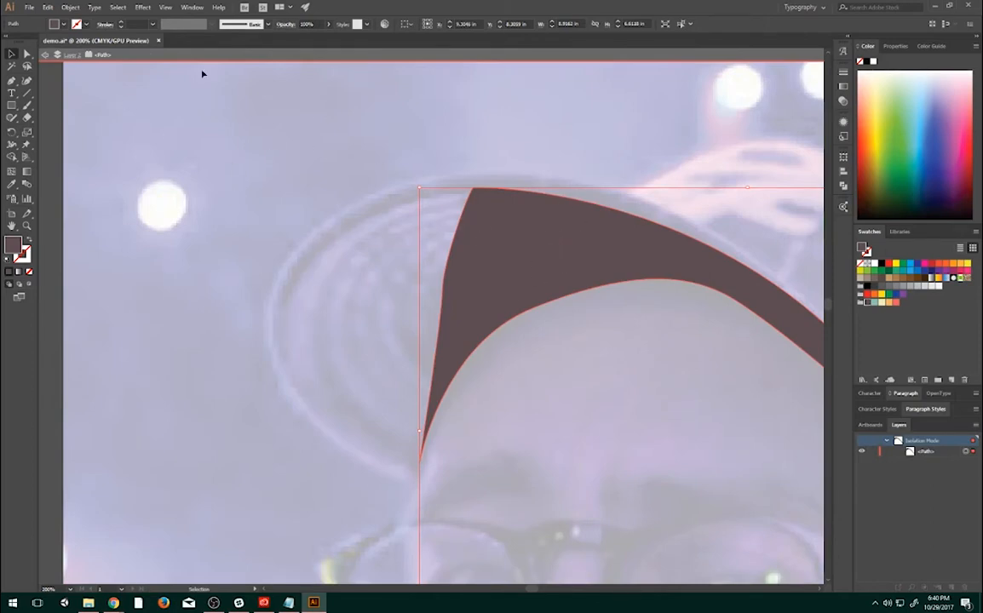
{"action": "left_click", "coordinate": [45, 57]}
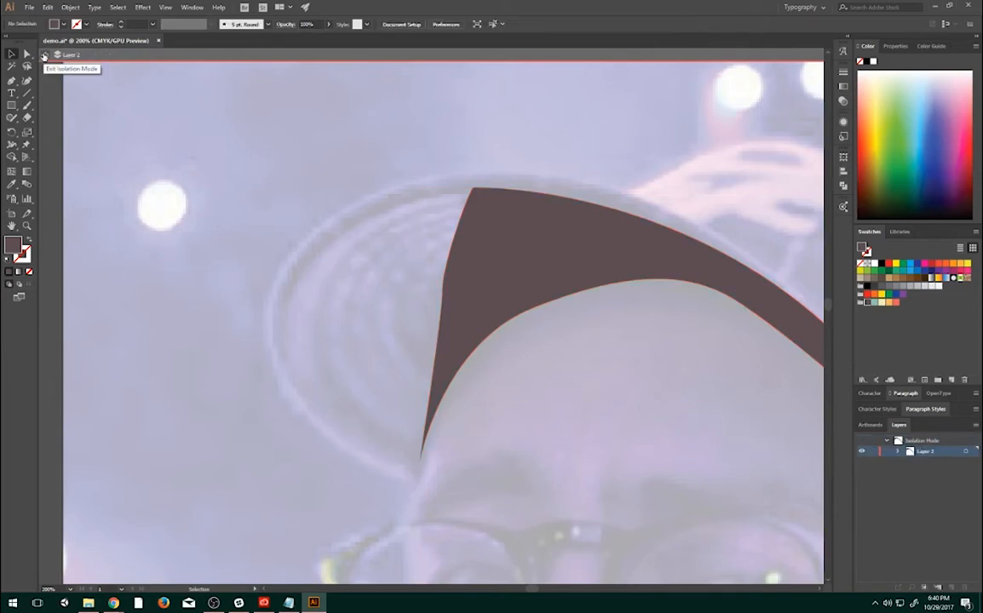
{"action": "left_click", "coordinate": [44, 56]}
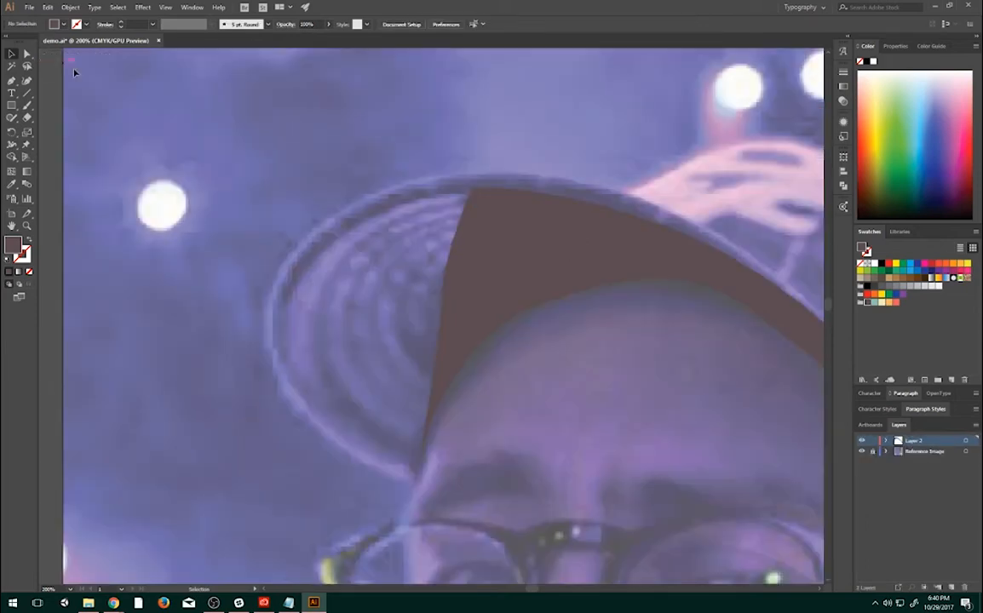
- Adjust the direction handle of the middle anchor on the brim shadow's left edge to smooth the seam curve, and deselect the shape
{"action": "left_click", "coordinate": [506, 284]}
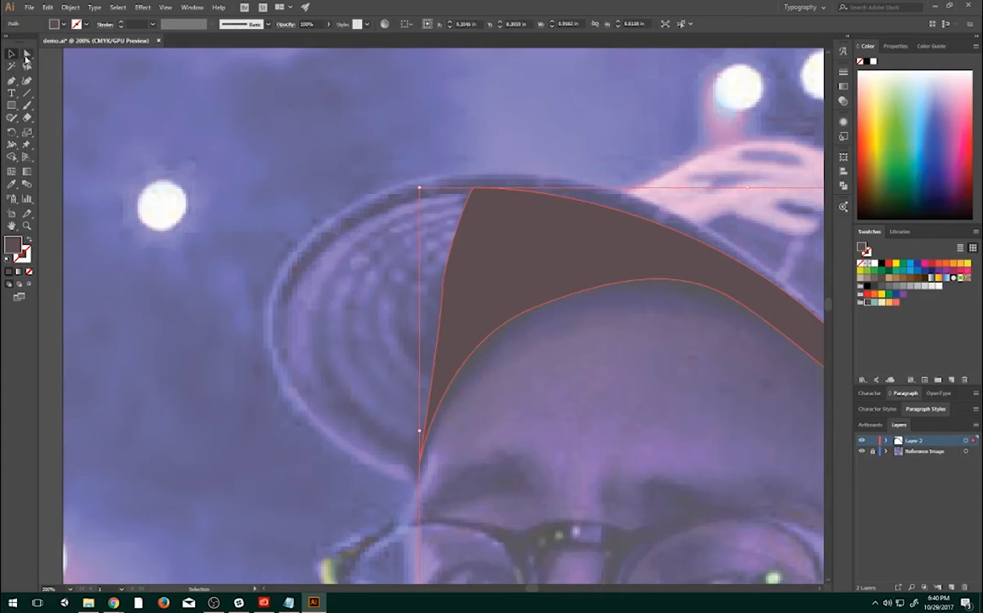
{"action": "key", "text": "a"}
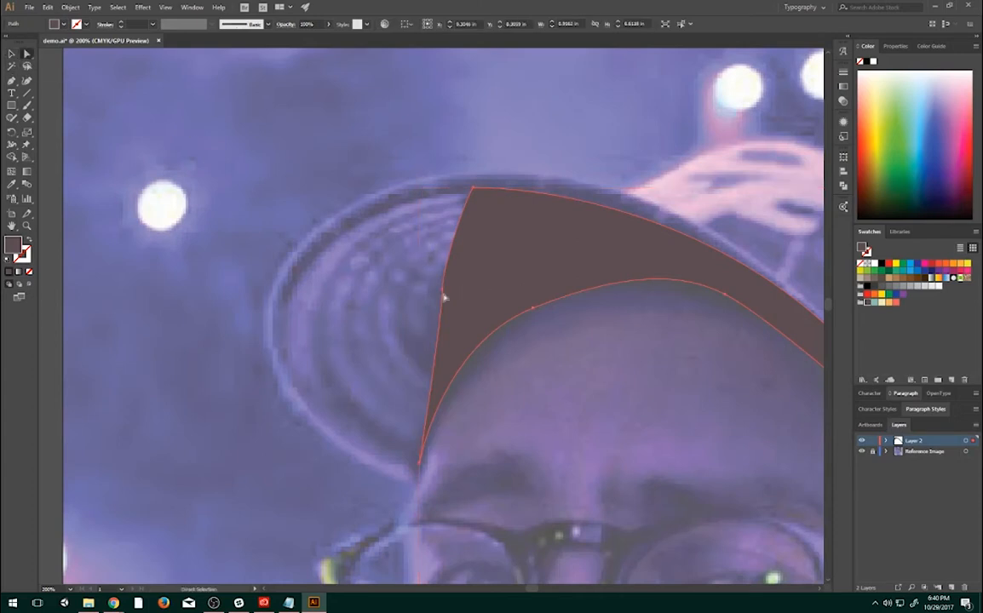
{"action": "left_click", "coordinate": [444, 288]}
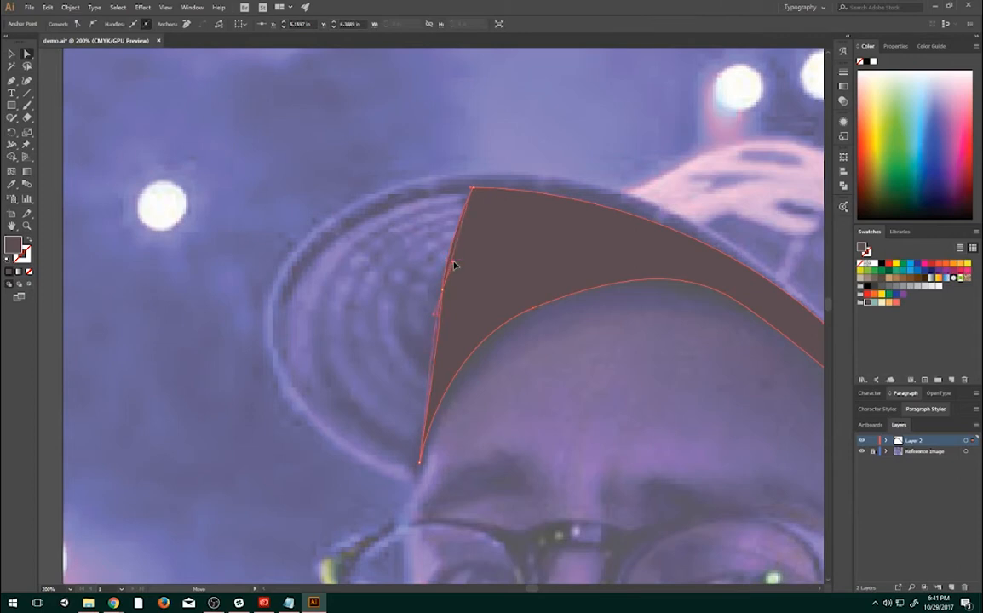
{"action": "left_click_drag", "start_coordinate": [450, 258], "coordinate": [451, 258]}
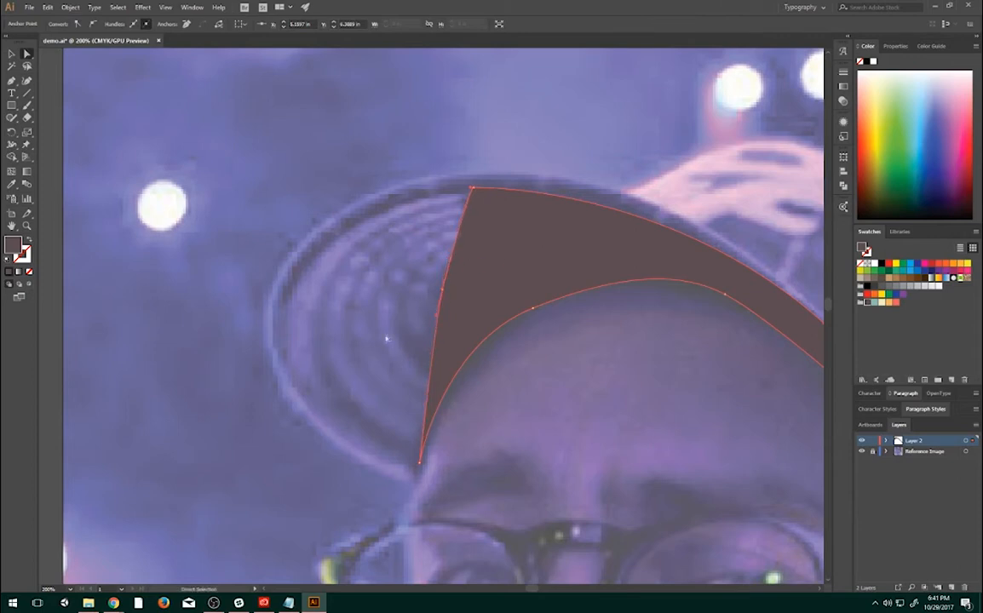
{"action": "left_click", "coordinate": [340, 230]}
{"action": "left_click", "coordinate": [555, 263]}
{"action": "left_click_drag", "start_coordinate": [676, 207], "coordinate": [459, 132]}
{"action": "left_click_drag", "start_coordinate": [318, 230], "coordinate": [328, 230]}
{"action": "left_click", "coordinate": [525, 147]}
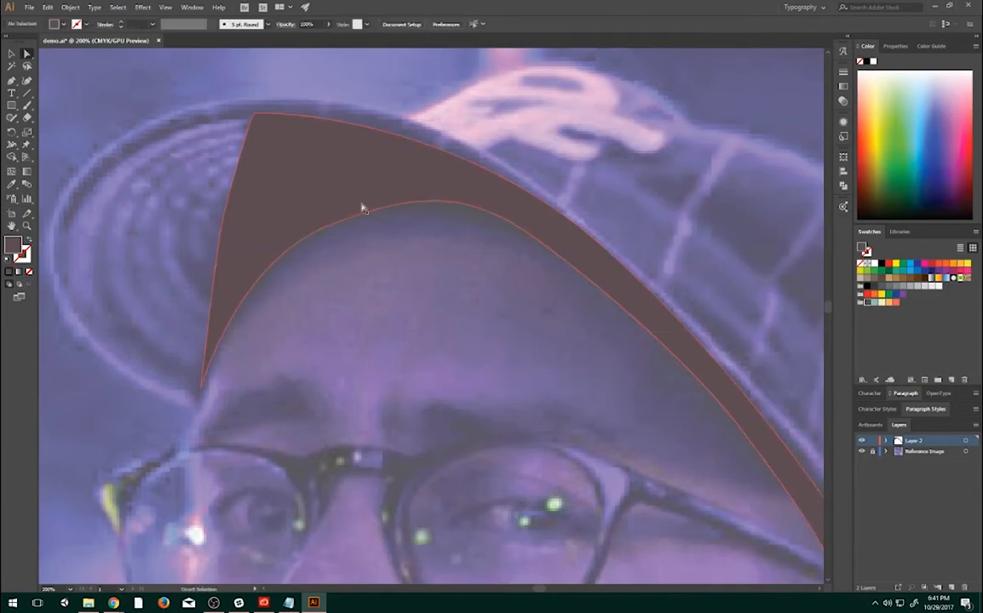
- View the artwork at 100% and toggle the Reference Image layer's visibility to check the brim shadow on its own
{"action": "key", "text": "ctrl+1"}
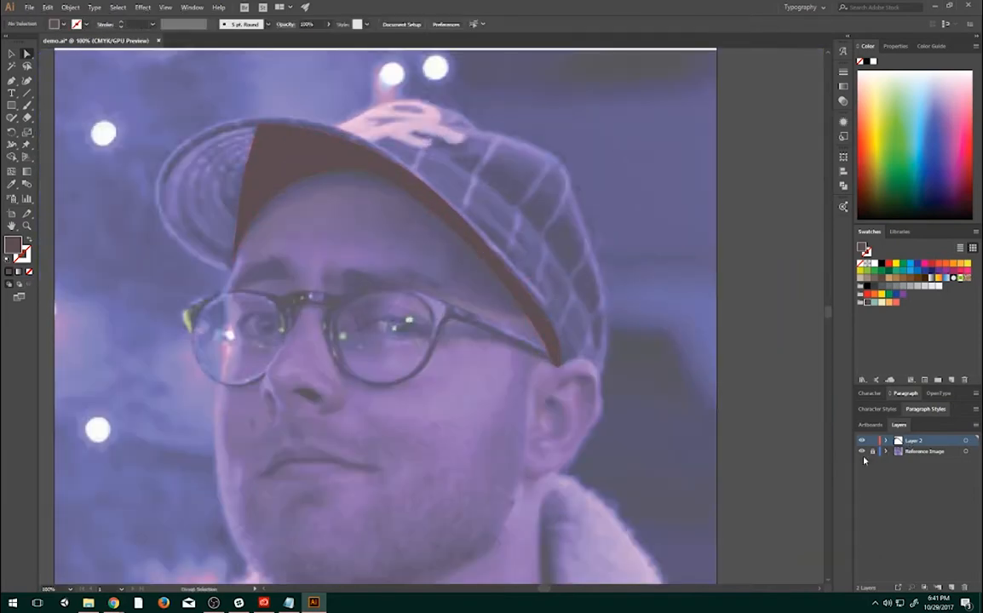
{"action": "left_click", "coordinate": [862, 452]}
{"action": "left_click", "coordinate": [862, 452]}
{"action": "left_click", "coordinate": [862, 452]}
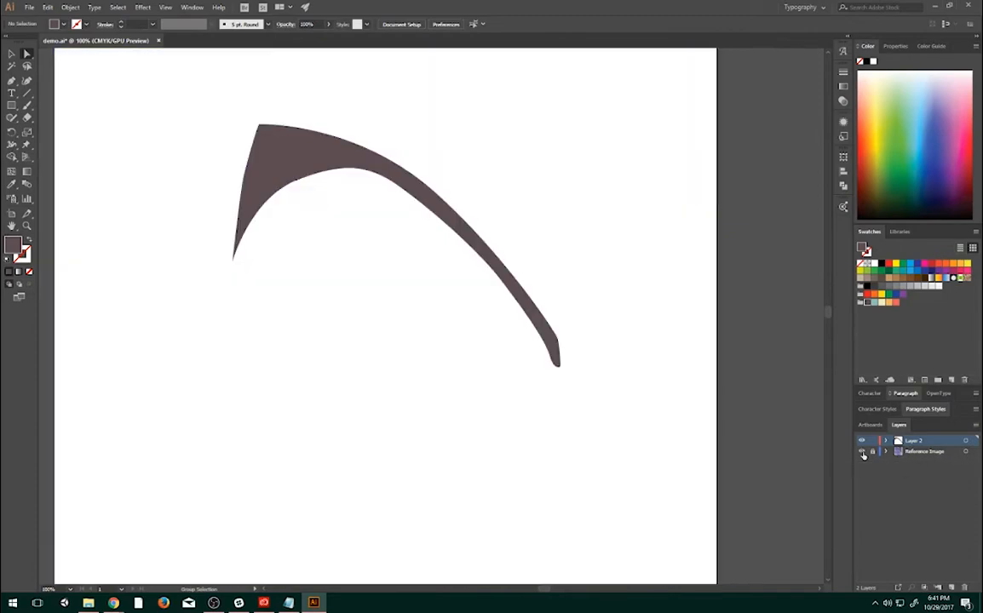
{"action": "left_click", "coordinate": [862, 452]}
- Start a Pen path at the glasses' left outer corner and trace the upper rim of the left lens to the bridge
{"action": "left_click_drag", "start_coordinate": [478, 339], "coordinate": [536, 283]}
{"action": "scroll", "coordinate": [405, 250], "scroll_direction": "down", "scroll_amount": 1}
{"action": "scroll", "coordinate": [392, 254], "scroll_direction": "up", "scroll_amount": 2}
{"action": "left_click_drag", "start_coordinate": [366, 256], "coordinate": [468, 356]}
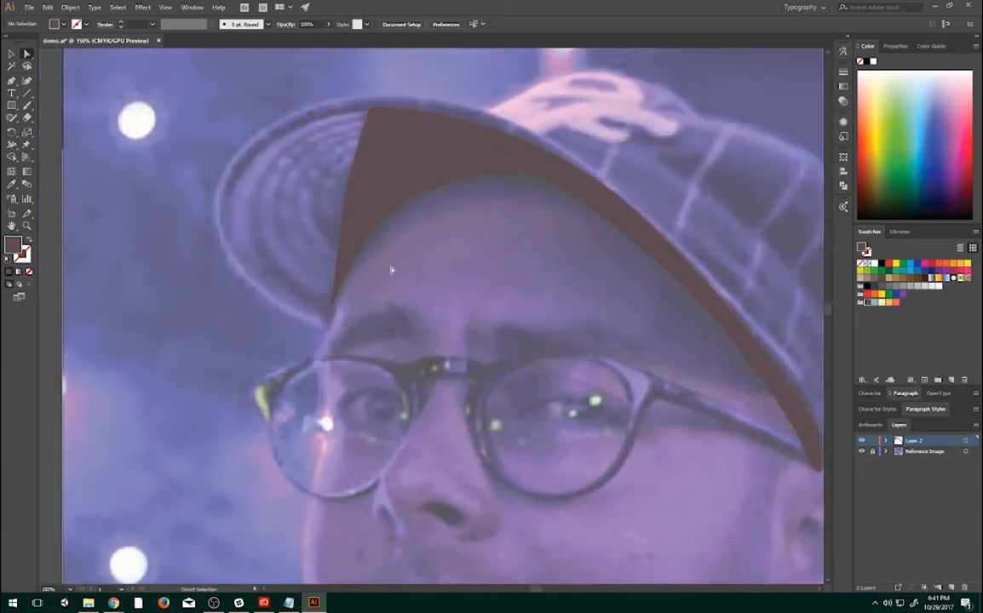
{"action": "left_click_drag", "start_coordinate": [391, 267], "coordinate": [426, 170]}
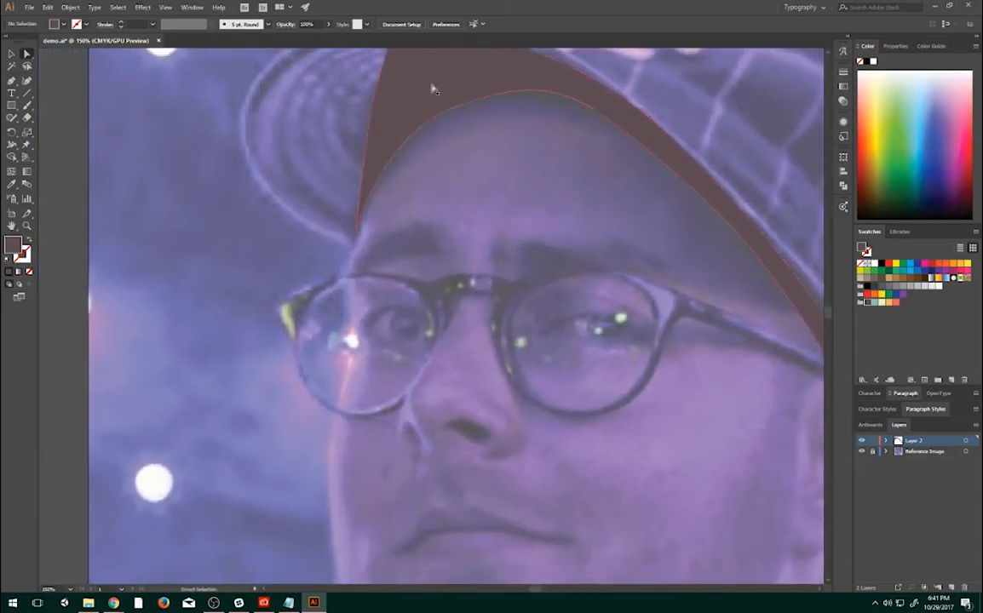
{"action": "left_click", "coordinate": [13, 81]}
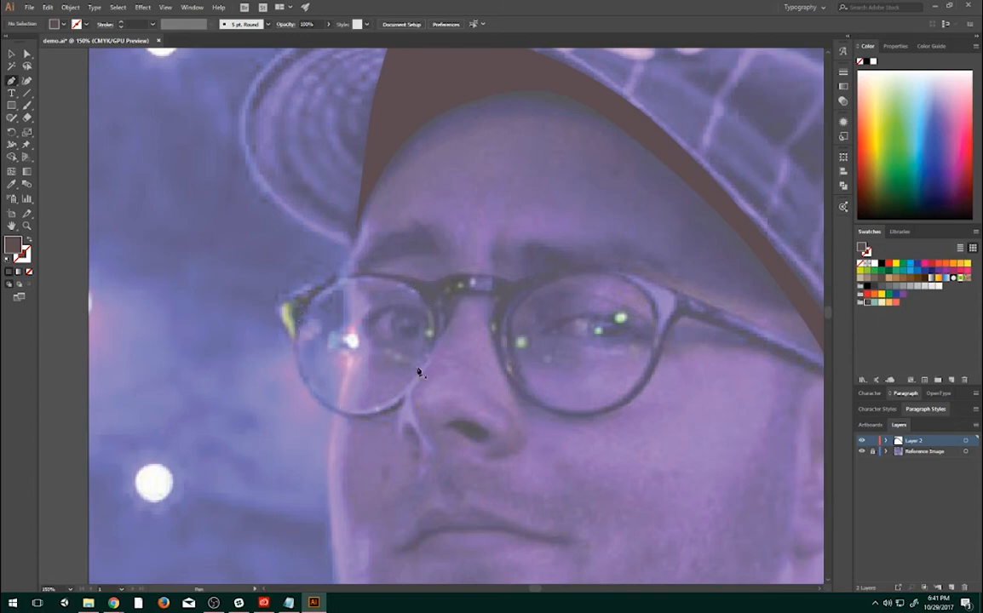
{"action": "left_click_drag", "start_coordinate": [475, 294], "coordinate": [564, 287]}
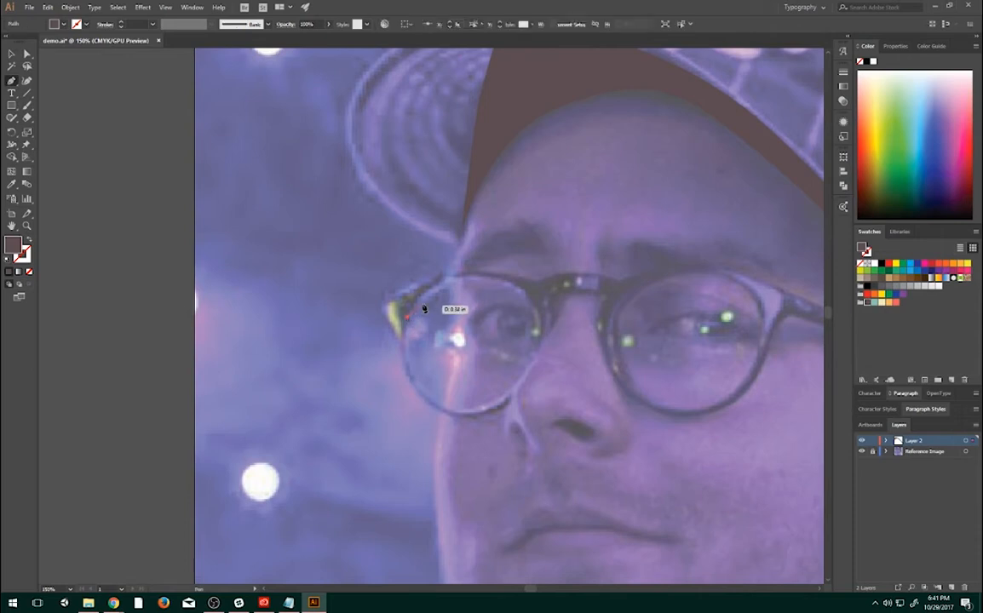
{"action": "left_click", "coordinate": [380, 293]}
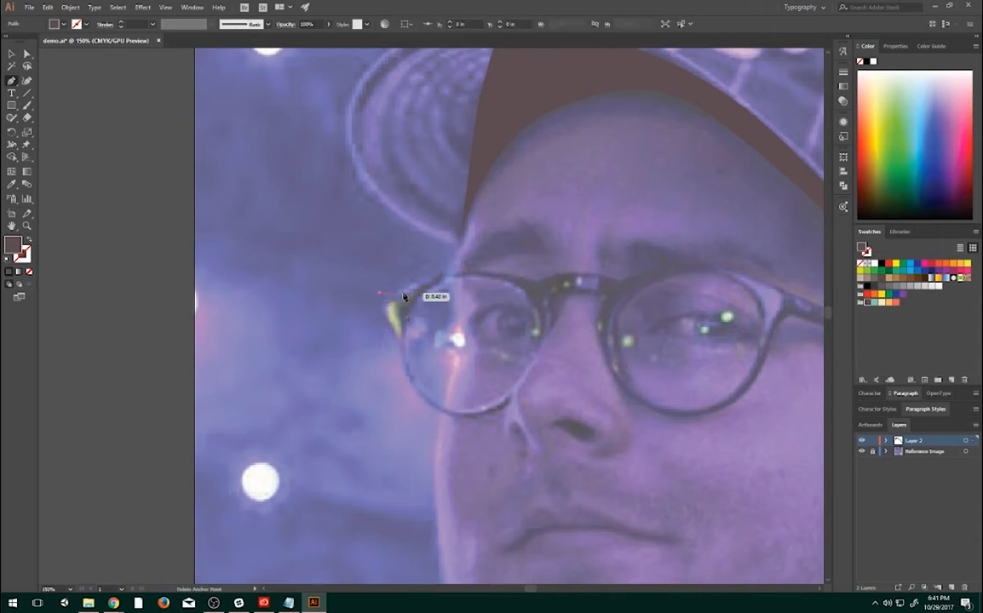
{"action": "left_click_drag", "start_coordinate": [403, 291], "coordinate": [512, 274]}
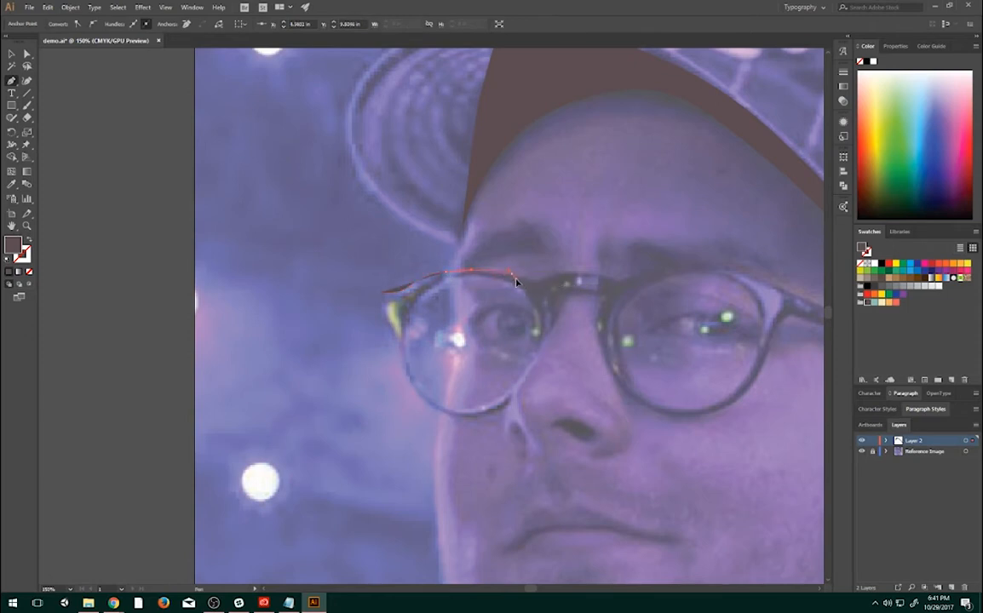
{"action": "left_click", "coordinate": [537, 285]}
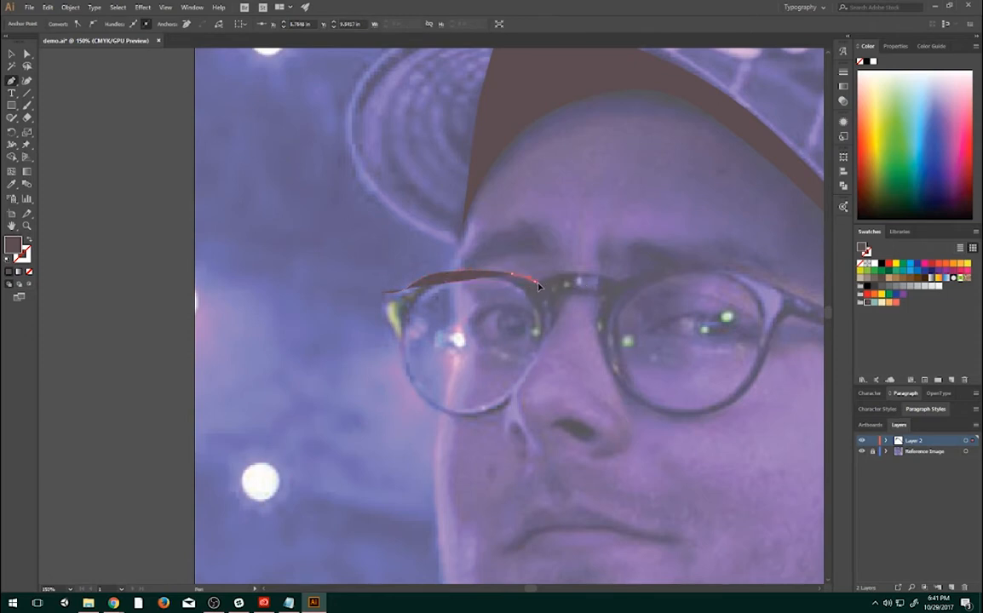
- Continue the glasses path over the bridge and along the right lens's upper rim to the start of the temple arm
{"action": "left_click", "coordinate": [556, 272]}
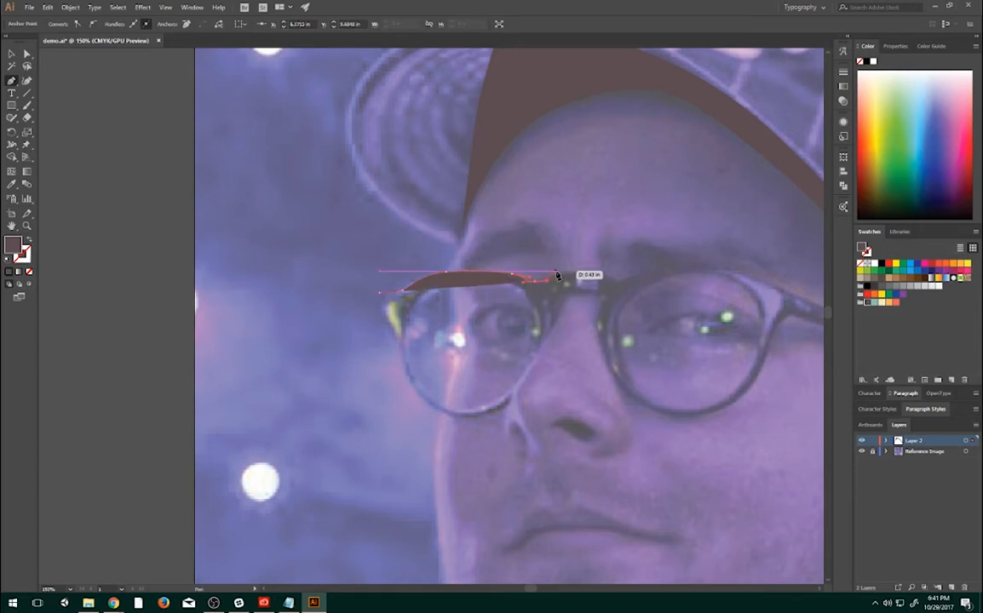
{"action": "left_click", "coordinate": [600, 273]}
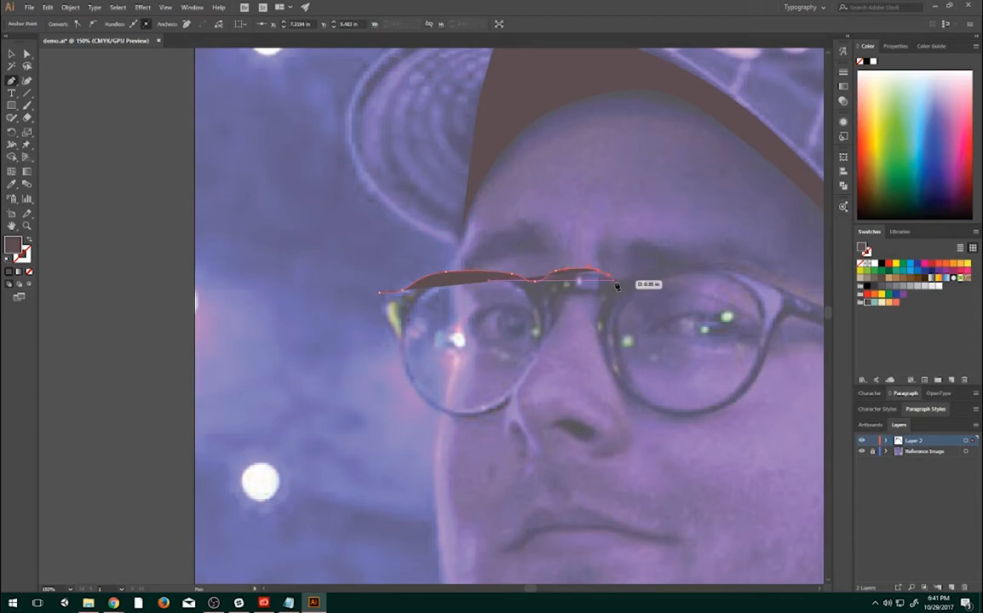
{"action": "left_click", "coordinate": [622, 283]}
{"action": "left_click", "coordinate": [662, 262]}
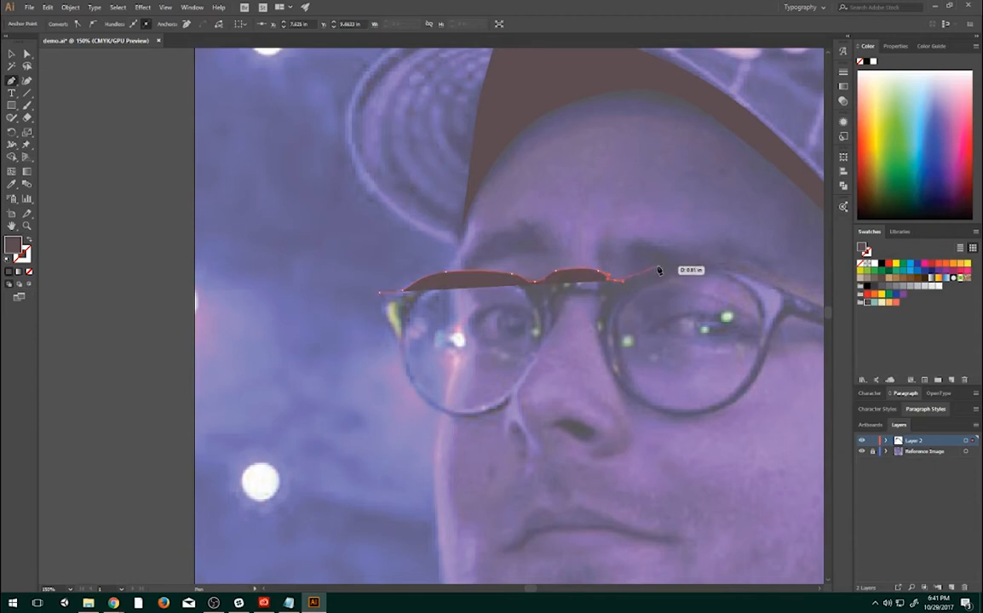
{"action": "left_click_drag", "start_coordinate": [684, 265], "coordinate": [740, 273]}
{"action": "left_click_drag", "start_coordinate": [554, 275], "coordinate": [597, 277]}
{"action": "left_click_drag", "start_coordinate": [608, 277], "coordinate": [576, 282]}
{"action": "left_click", "coordinate": [785, 292]}
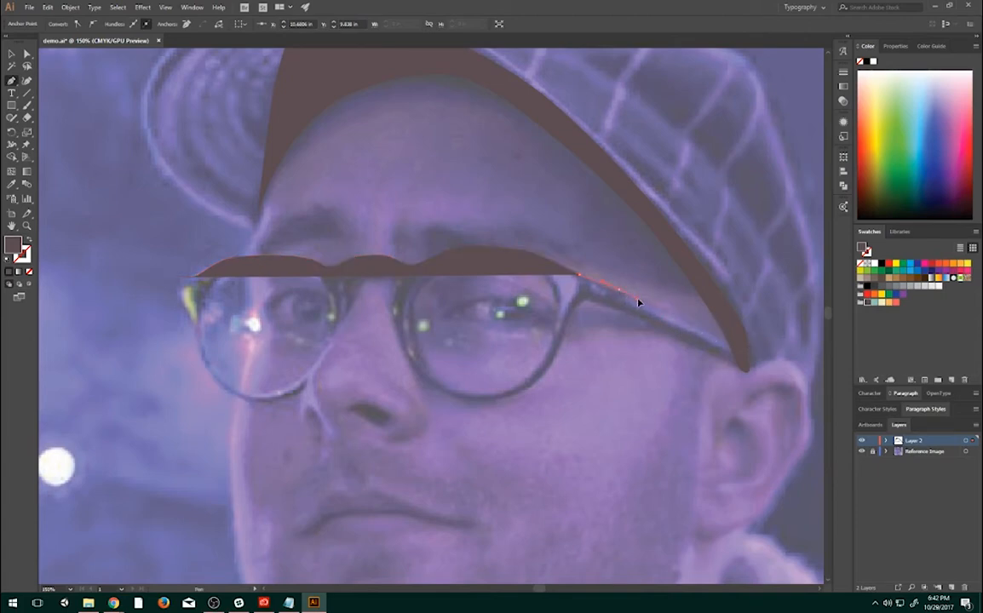
- Trace the temple arm to the cap's shadow near the ear and back along its underside to the right lens
{"action": "left_click", "coordinate": [737, 344]}
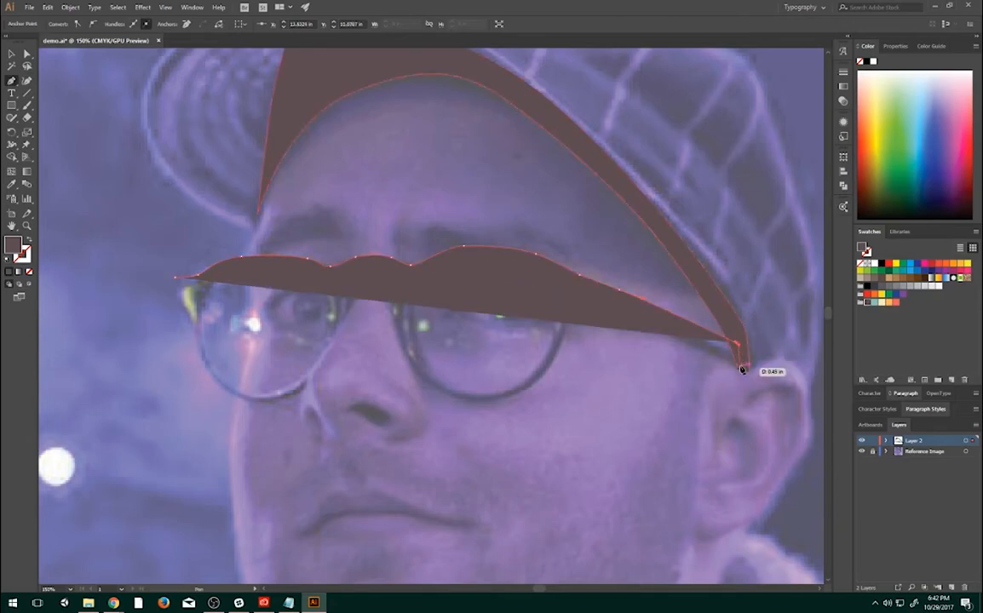
{"action": "left_click", "coordinate": [742, 367], "text": "ctrl"}
{"action": "left_click", "coordinate": [743, 367]}
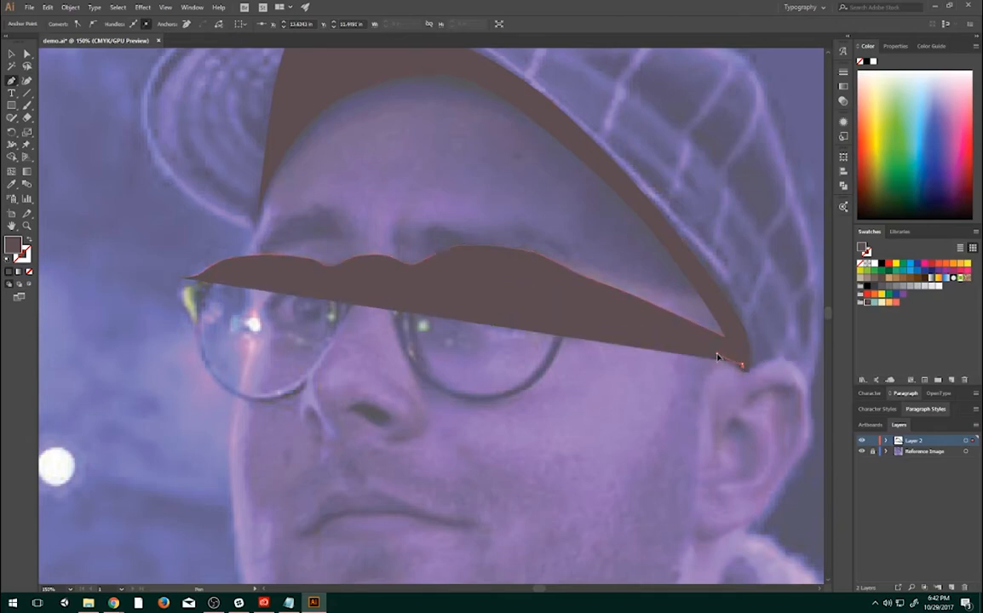
{"action": "left_click", "coordinate": [615, 312]}
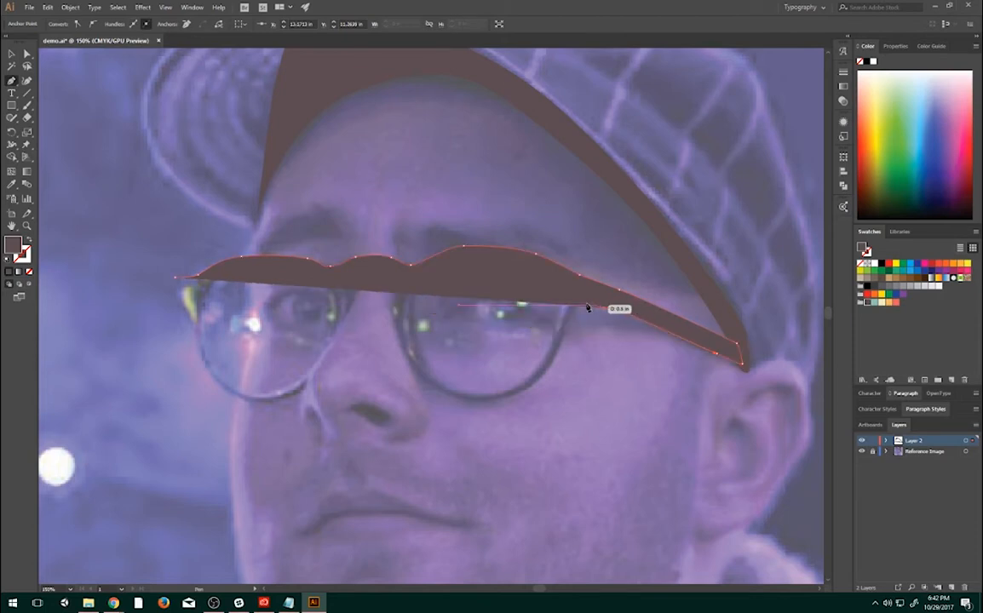
{"action": "left_click", "coordinate": [577, 303]}
- Turn the path at the hinge and trace around the right lens's lower rim and under the bridge to the left lens
{"action": "left_click_drag", "start_coordinate": [574, 306], "coordinate": [573, 304]}
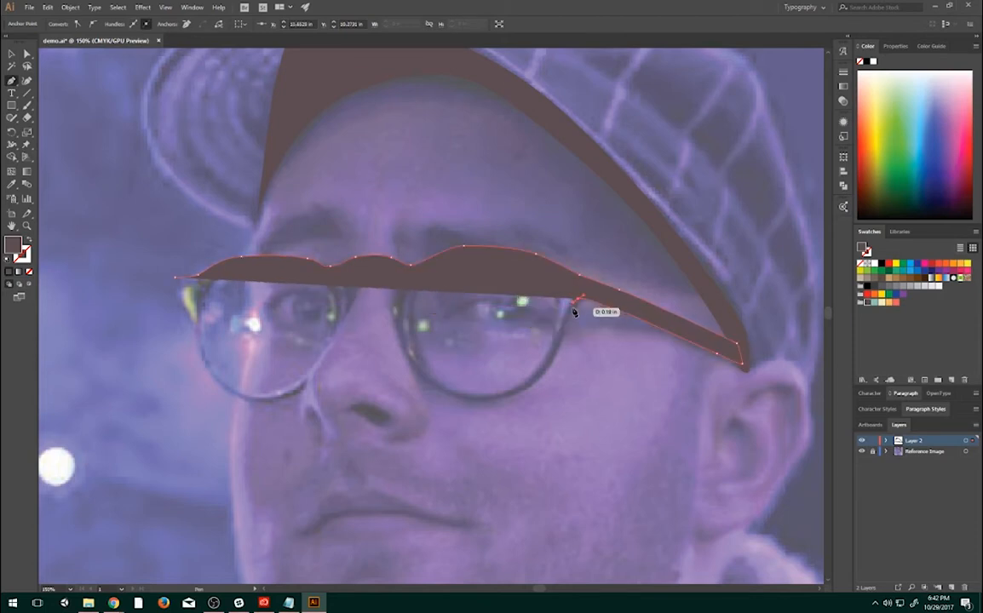
{"action": "left_click", "coordinate": [571, 316]}
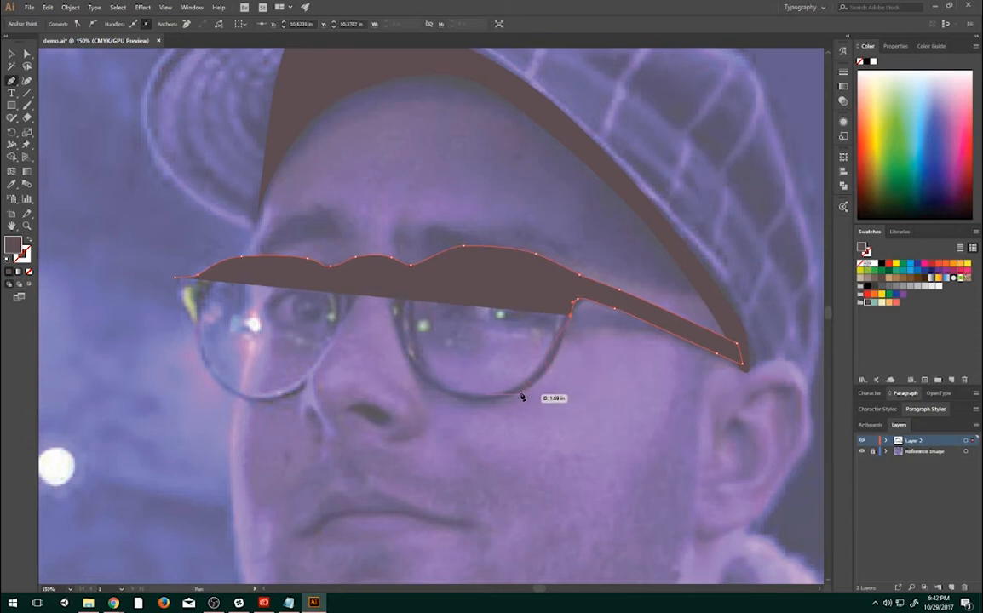
{"action": "left_click_drag", "start_coordinate": [519, 396], "coordinate": [350, 282]}
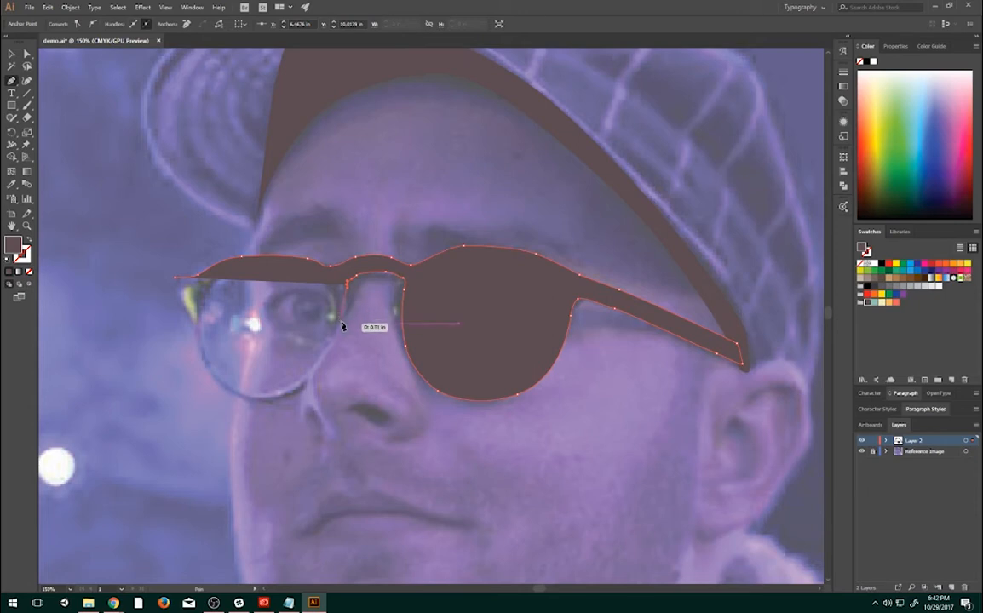
- Trace the left lens's inner, lower and outer rim and close the glasses silhouette at its starting corner
{"action": "left_click", "coordinate": [341, 325]}
{"action": "left_click", "coordinate": [327, 346]}
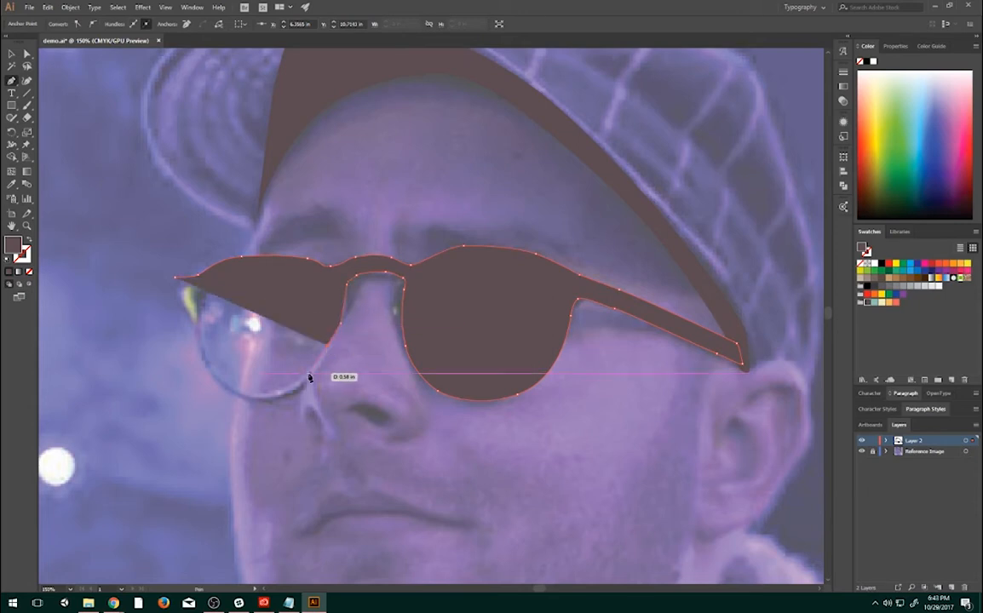
{"action": "left_click", "coordinate": [313, 370], "text": "ctrl"}
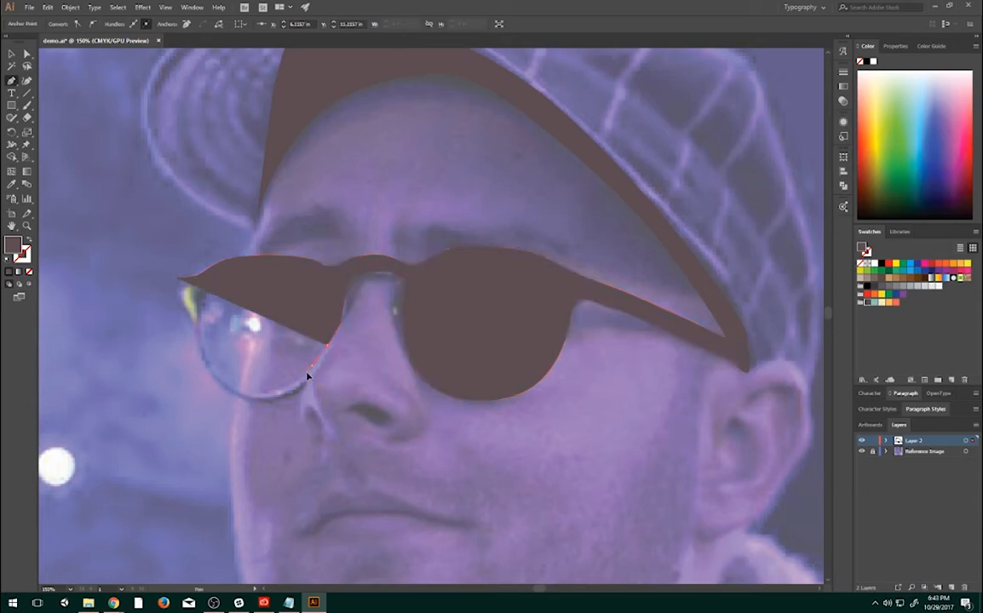
{"action": "left_click", "coordinate": [306, 376]}
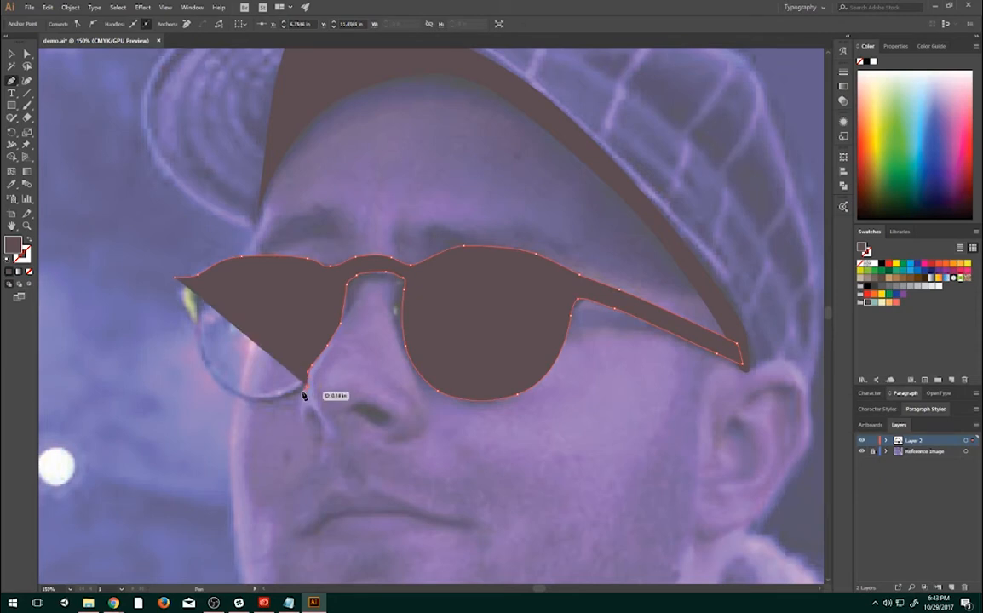
{"action": "left_click", "coordinate": [240, 407], "text": "ctrl"}
{"action": "left_click_drag", "start_coordinate": [227, 402], "coordinate": [195, 324]}
{"action": "left_click", "coordinate": [194, 319], "text": "ctrl"}
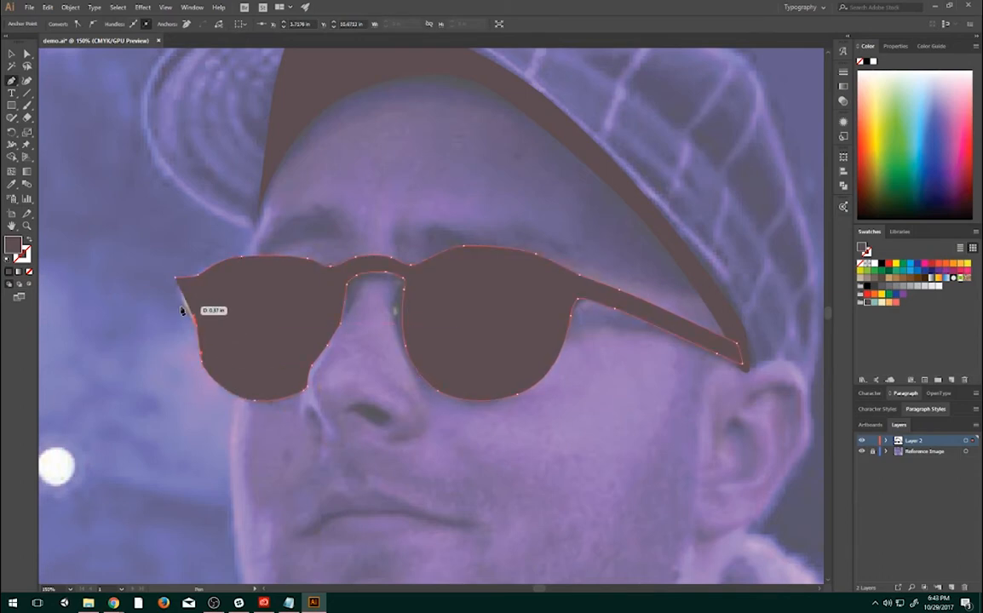
{"action": "left_click_drag", "start_coordinate": [179, 308], "coordinate": [178, 284]}
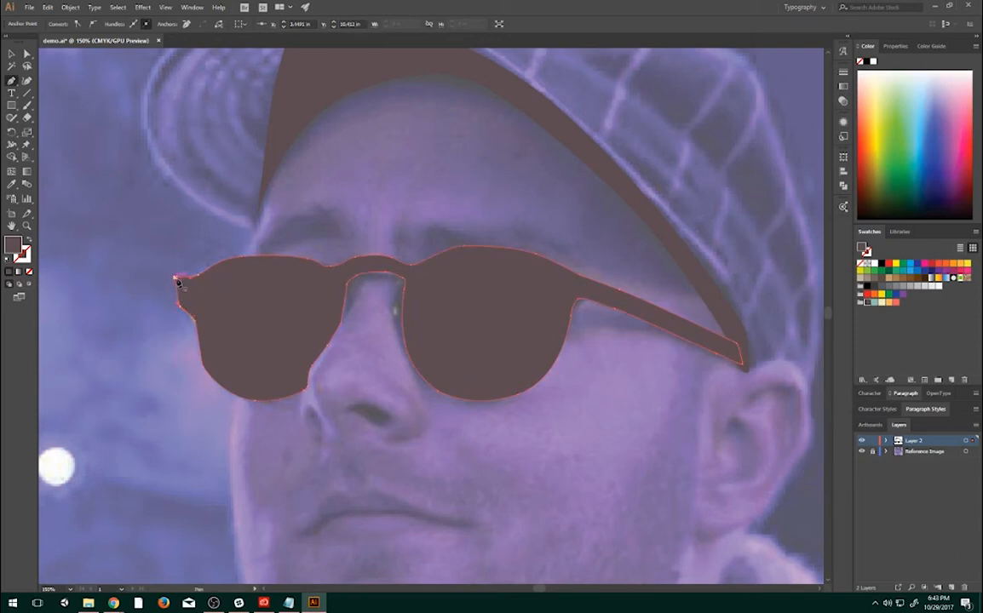
- Convert the glasses' left outer corner anchor to smooth, move it slightly inward, and adjust the nearby handles to fit the frame
{"action": "left_click", "coordinate": [28, 53]}
{"action": "left_click_drag", "start_coordinate": [367, 265], "coordinate": [504, 277]}
{"action": "mouse_move", "coordinate": [316, 324]}
{"action": "left_mouse_down"}
{"action": "mouse_move", "coordinate": [320, 314]}
{"action": "mouse_move", "coordinate": [311, 316]}
{"action": "left_mouse_up"}
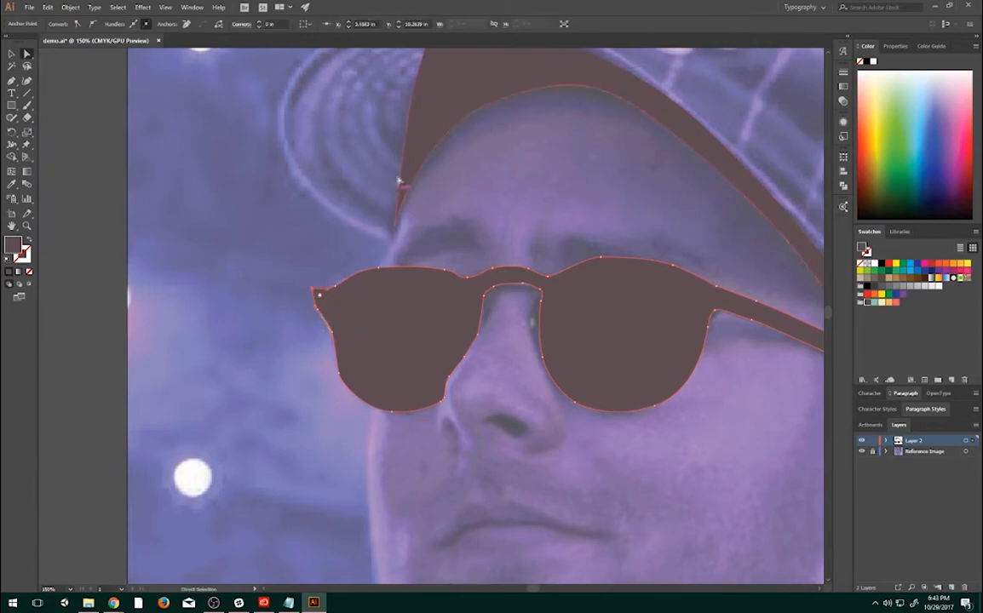
{"action": "scroll", "coordinate": [305, 278], "scroll_direction": "up", "scroll_amount": 4}
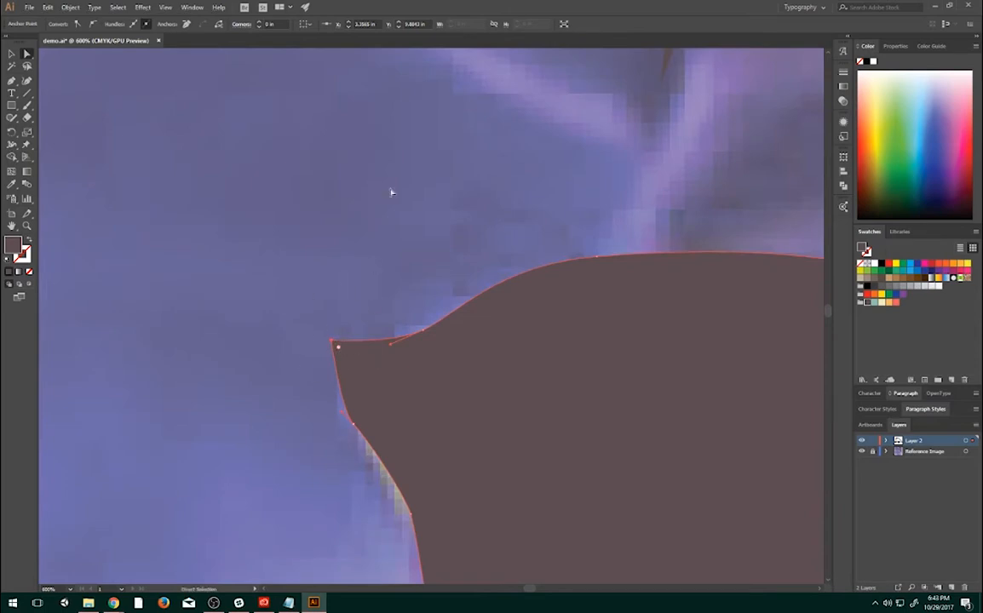
{"action": "left_click", "coordinate": [91, 25]}
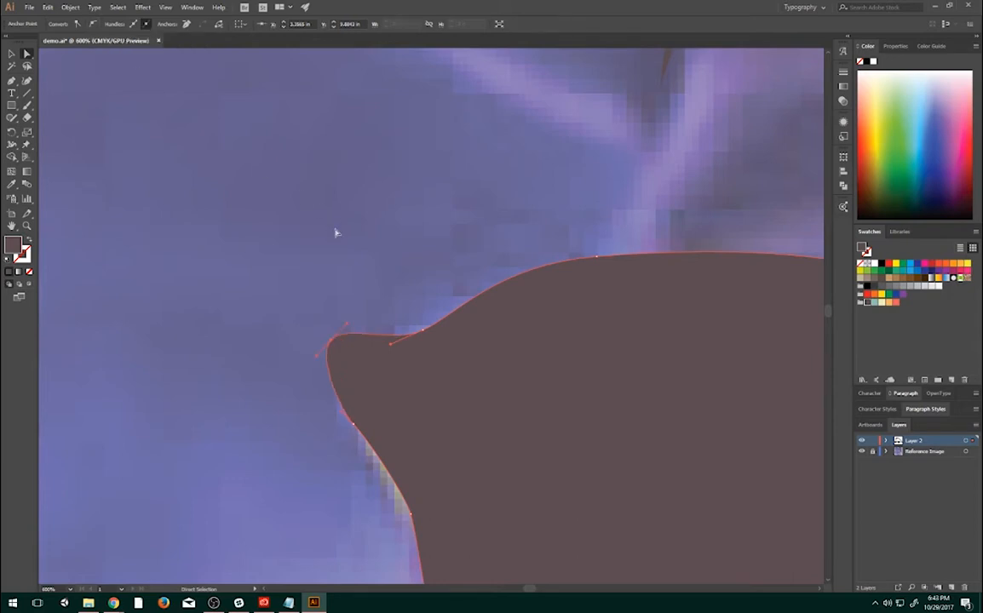
{"action": "left_click_drag", "start_coordinate": [329, 341], "coordinate": [340, 348]}
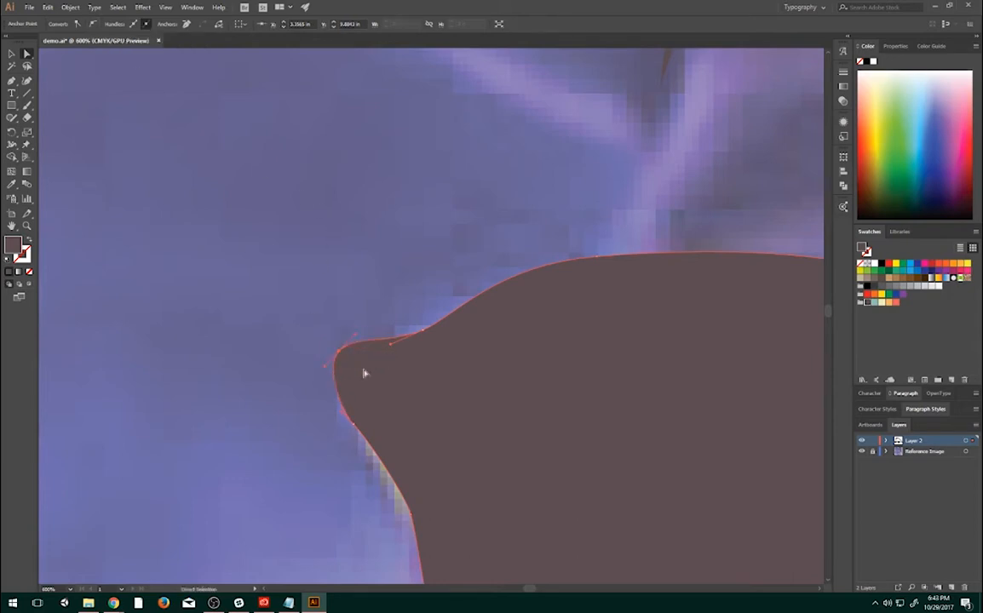
{"action": "left_click_drag", "start_coordinate": [353, 425], "coordinate": [375, 465]}
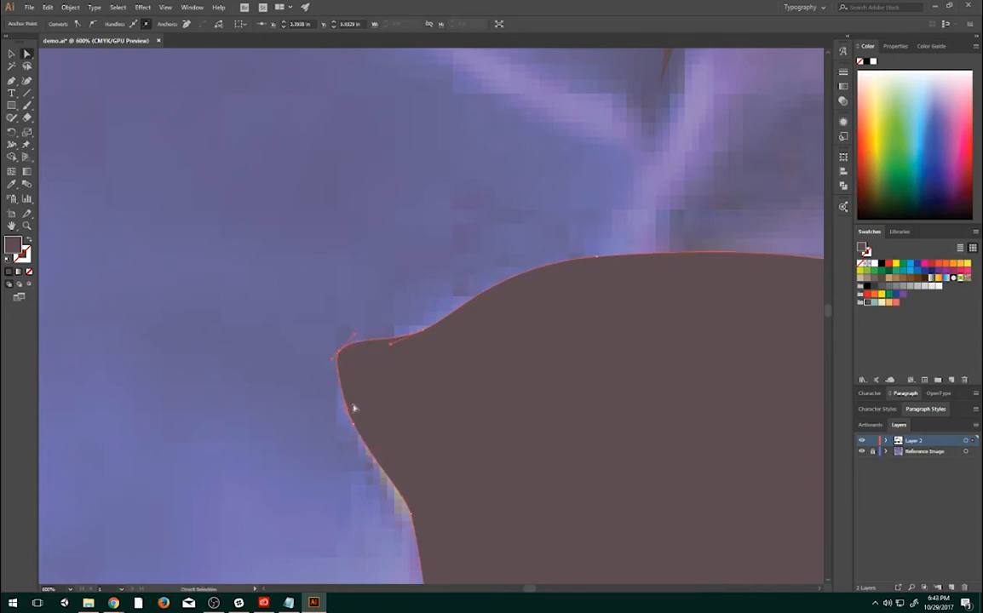
{"action": "left_click_drag", "start_coordinate": [346, 409], "coordinate": [353, 433]}
- Adjust the top rim of the right lens by lengthening the handle of its highest anchor along the frame's edge
{"action": "scroll", "coordinate": [490, 261], "scroll_direction": "down", "scroll_amount": 3}
{"action": "scroll", "coordinate": [507, 264], "scroll_direction": "down", "scroll_amount": 3}
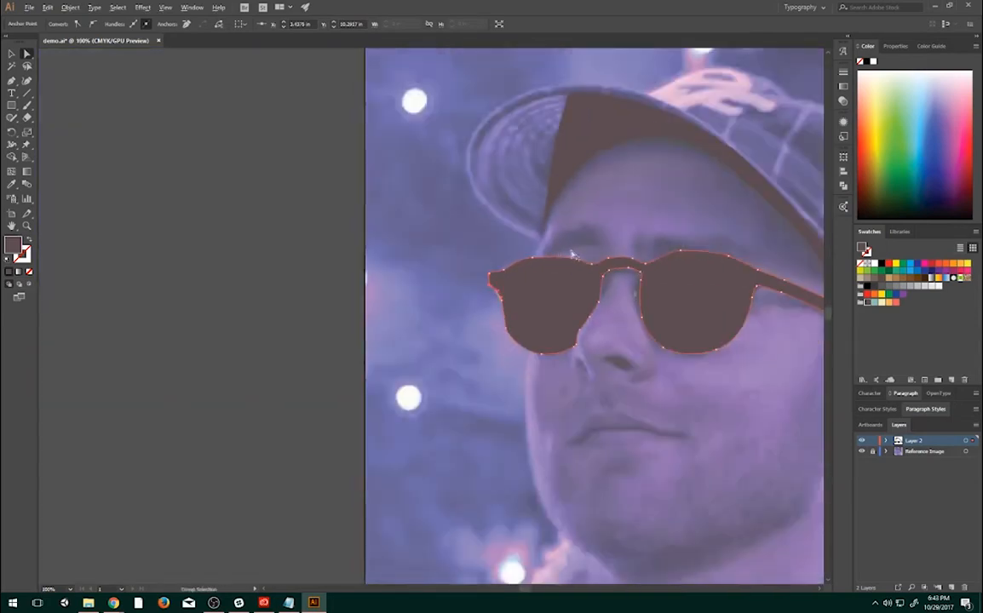
{"action": "scroll", "coordinate": [669, 246], "scroll_direction": "up", "scroll_amount": 2}
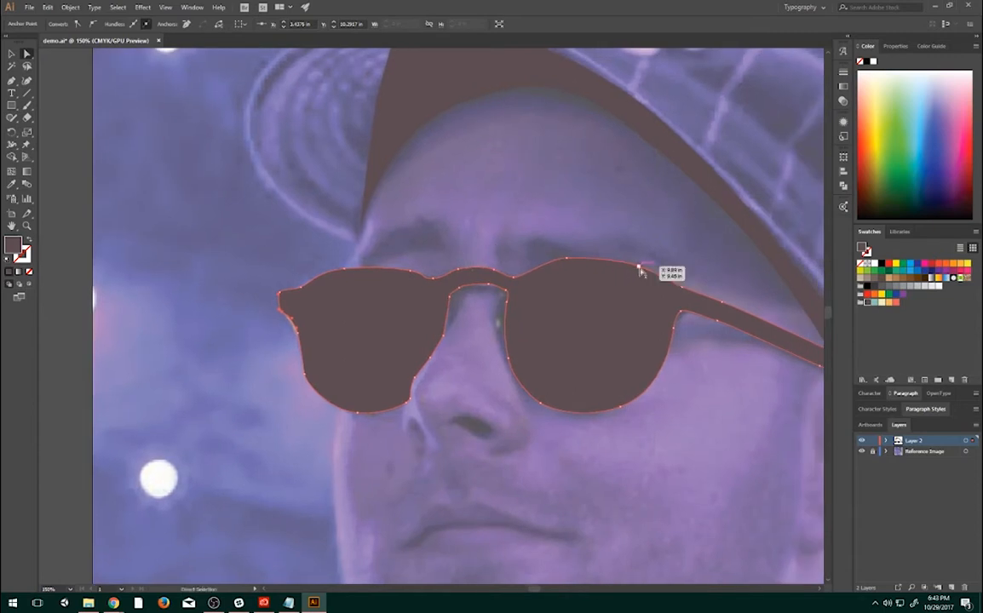
{"action": "left_click", "coordinate": [639, 268]}
{"action": "left_click", "coordinate": [566, 259]}
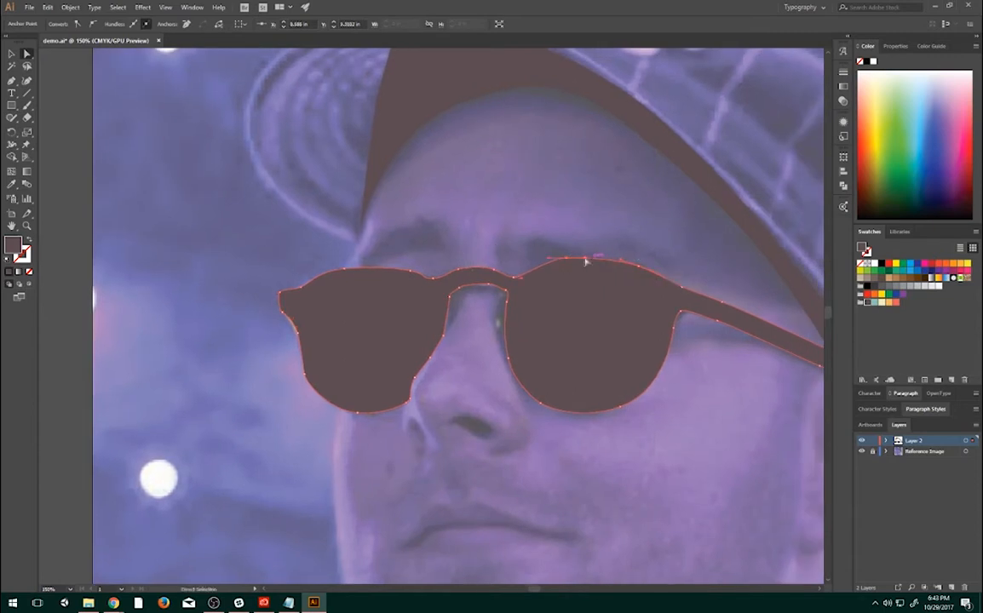
{"action": "left_click_drag", "start_coordinate": [585, 258], "coordinate": [593, 258]}
{"action": "left_click_drag", "start_coordinate": [479, 278], "coordinate": [579, 274]}
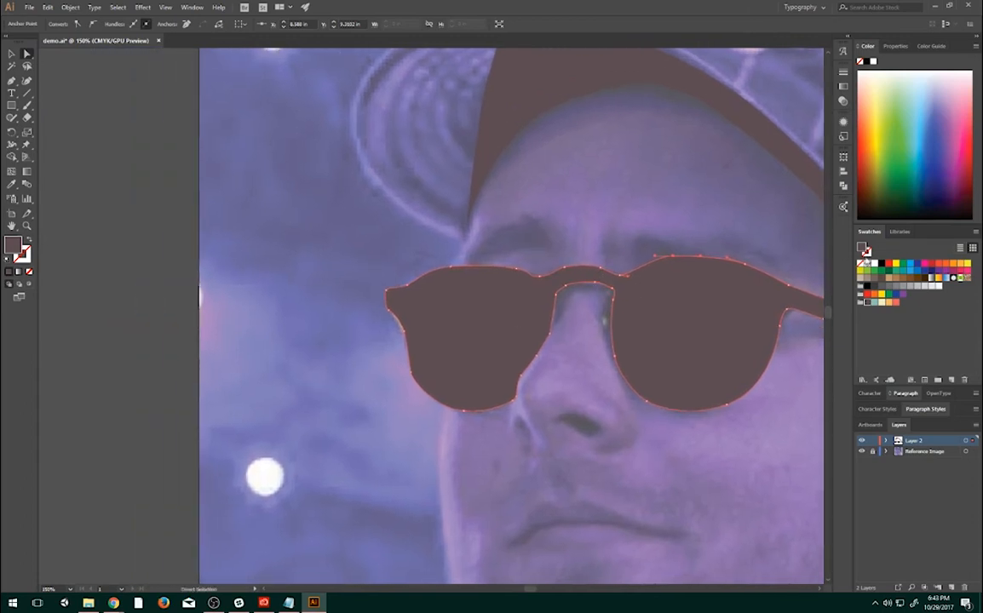
- Select the whole glasses silhouette and lower its opacity to 14% so the lenses in the photo can be traced
{"action": "left_click", "coordinate": [689, 317]}
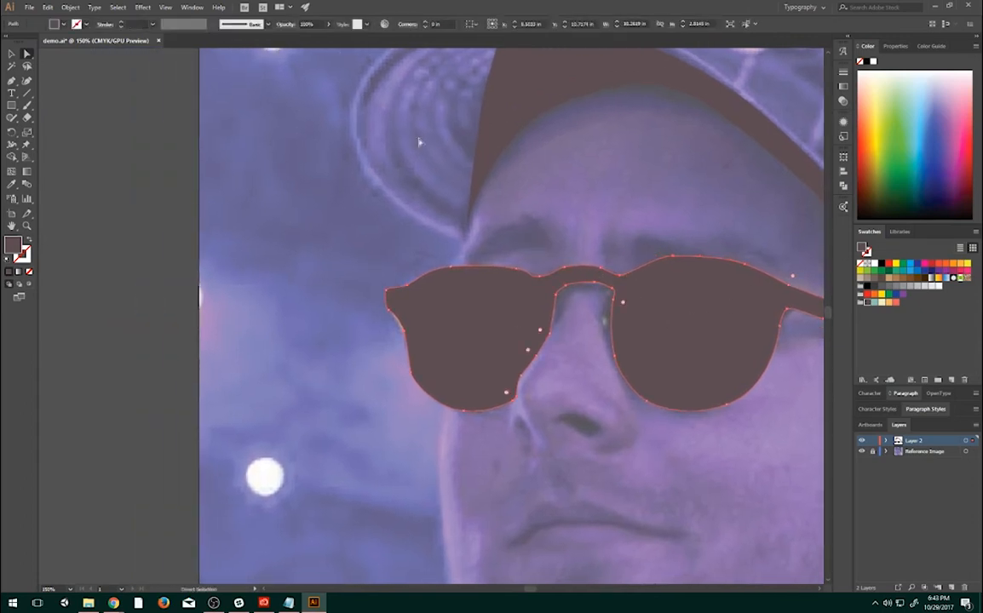
{"action": "left_click", "coordinate": [13, 53]}
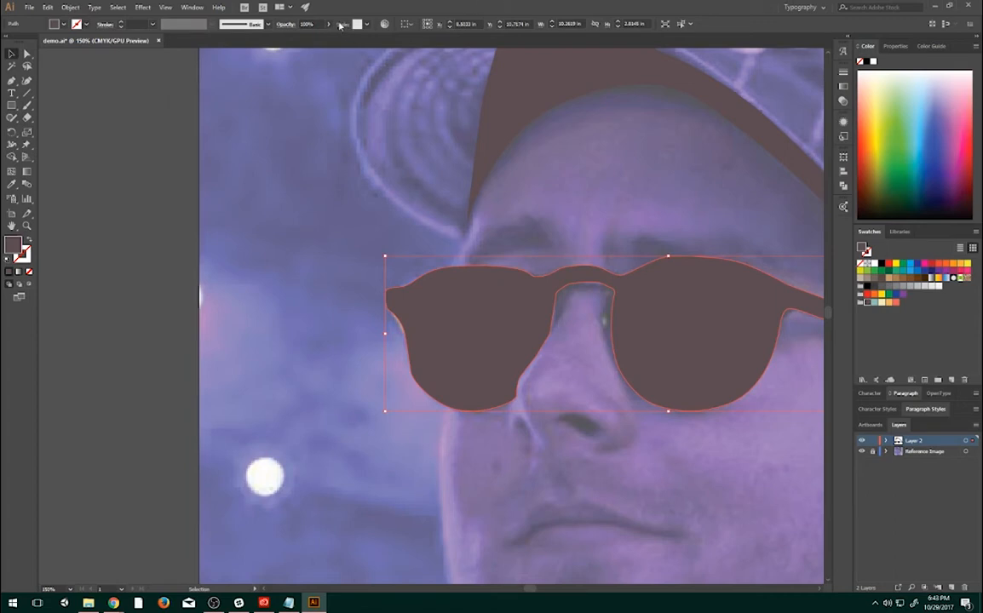
{"action": "left_click", "coordinate": [328, 24]}
{"action": "left_click", "coordinate": [301, 38]}
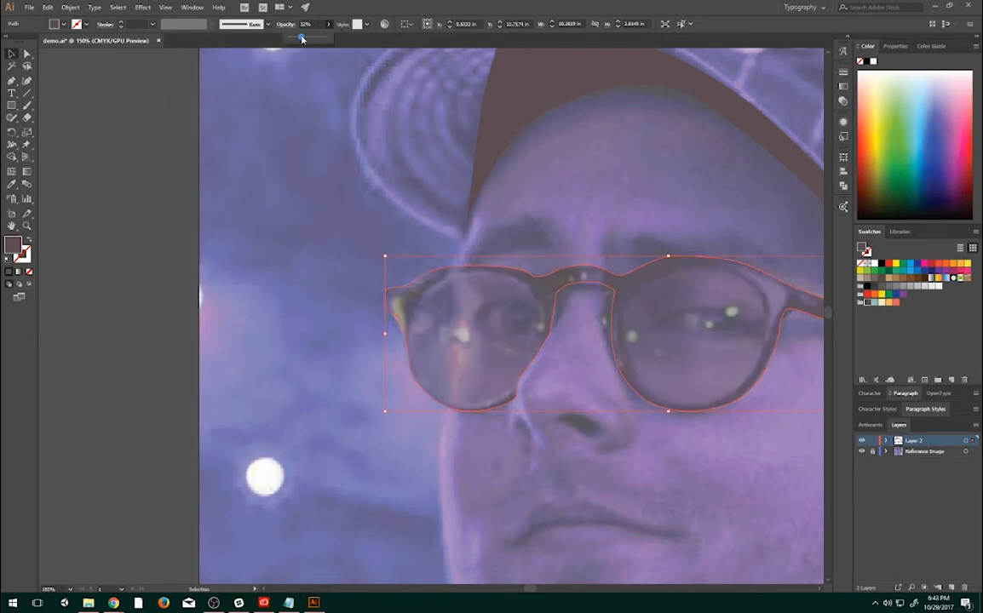
{"action": "left_click_drag", "start_coordinate": [318, 41], "coordinate": [293, 38]}
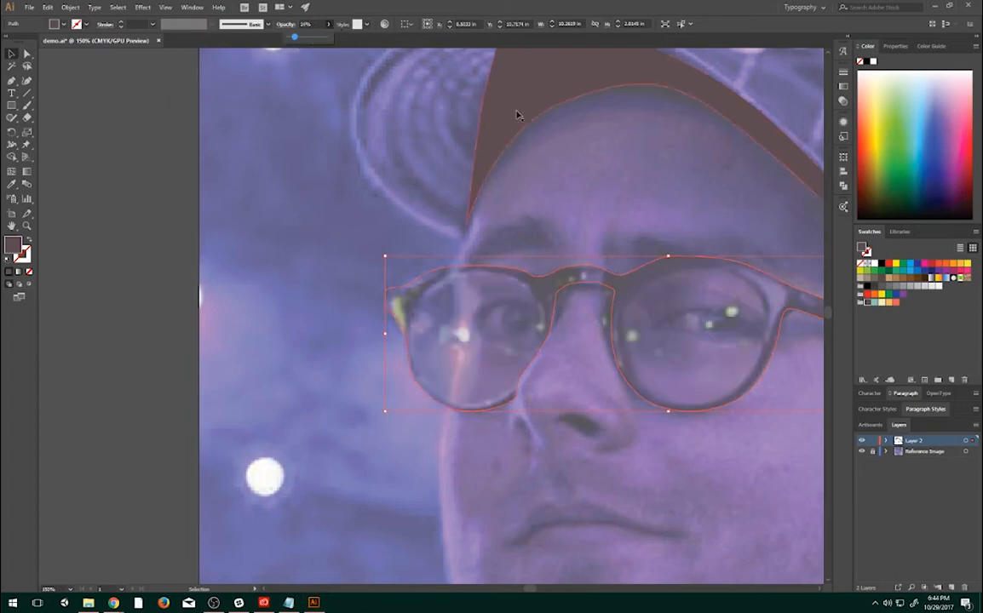
- Deselect the glasses and trace the right lens's inner rim with the Pen tool as a closed filled shape
{"action": "left_click_drag", "start_coordinate": [709, 345], "coordinate": [645, 350]}
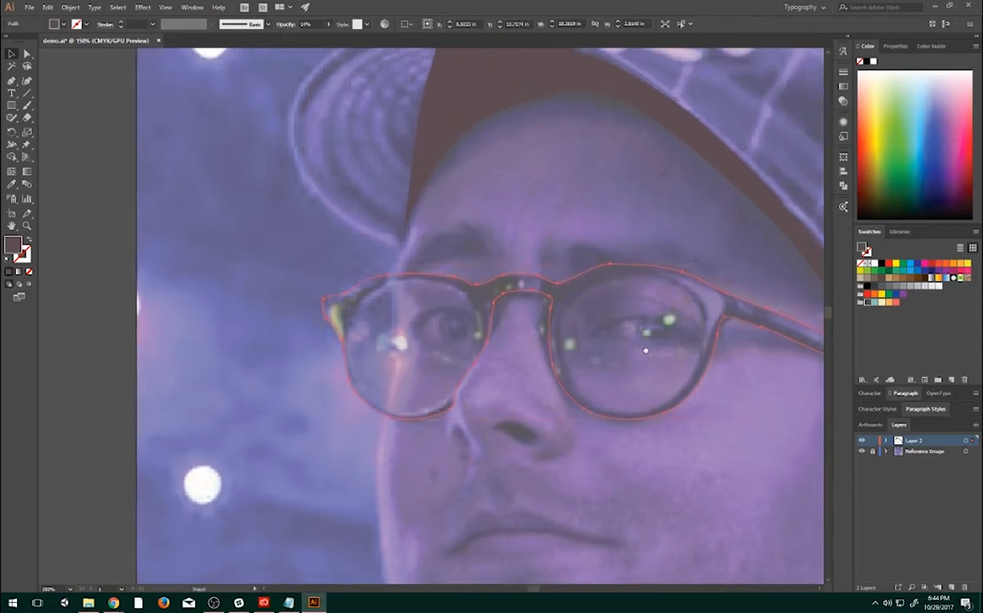
{"action": "left_click", "coordinate": [10, 82]}
{"action": "left_click", "coordinate": [10, 53]}
{"action": "left_click", "coordinate": [131, 121]}
{"action": "left_click", "coordinate": [678, 283]}
{"action": "left_click", "coordinate": [186, 194]}
{"action": "left_click", "coordinate": [12, 80]}
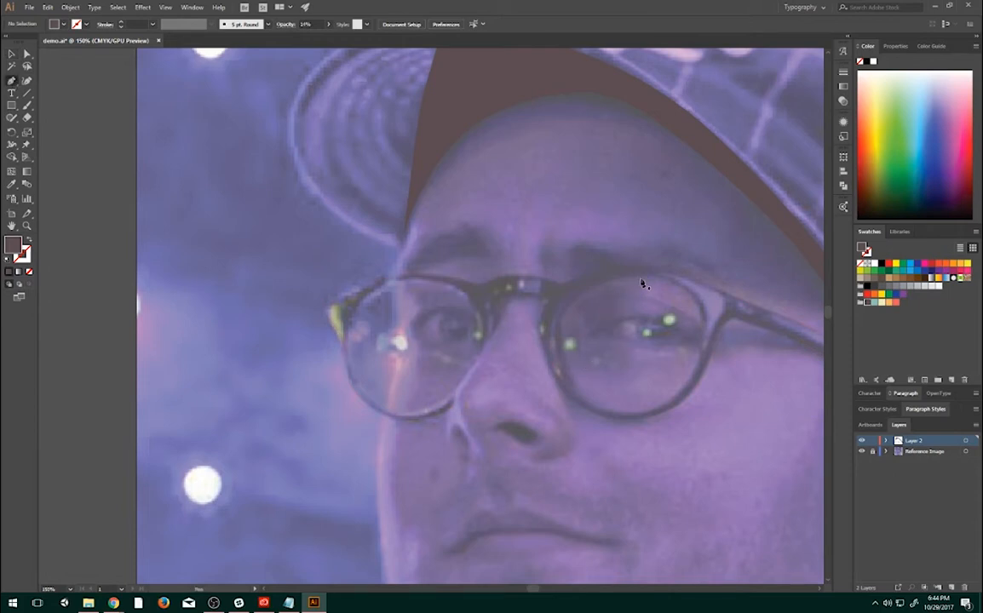
{"action": "left_click_drag", "start_coordinate": [626, 279], "coordinate": [561, 328]}
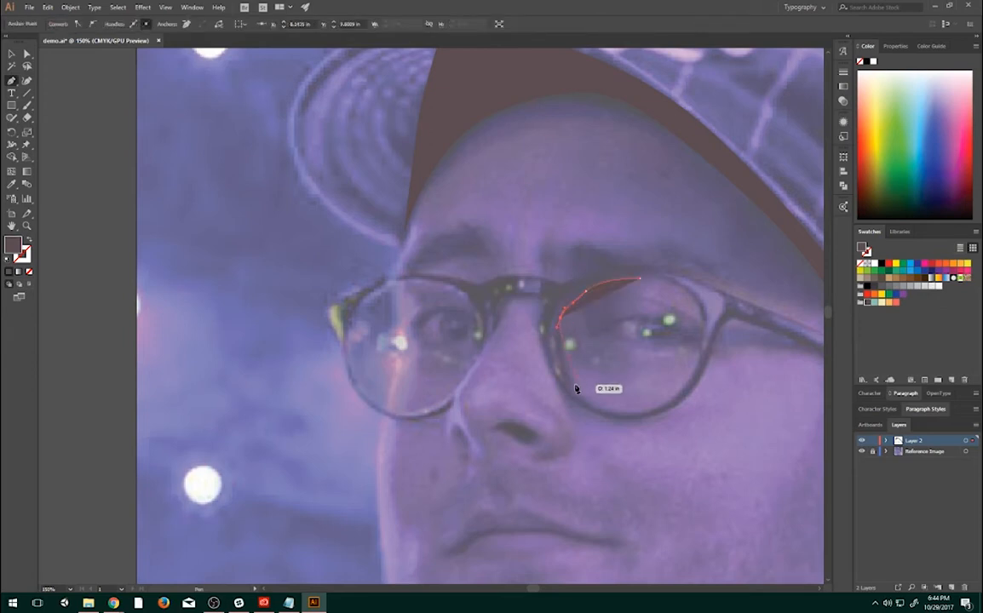
{"action": "left_click_drag", "start_coordinate": [586, 395], "coordinate": [662, 408]}
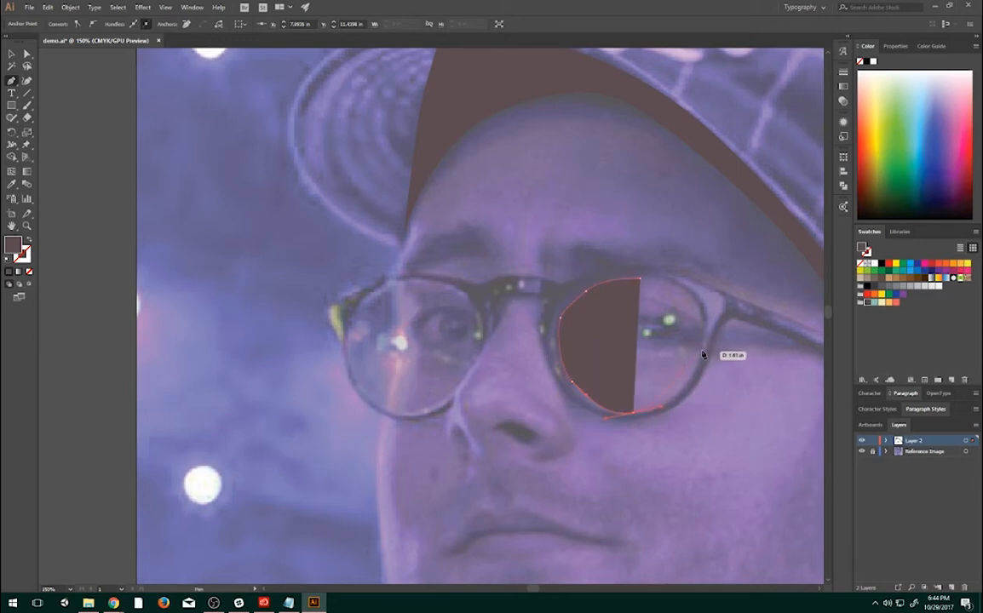
{"action": "left_click_drag", "start_coordinate": [702, 345], "coordinate": [699, 332]}
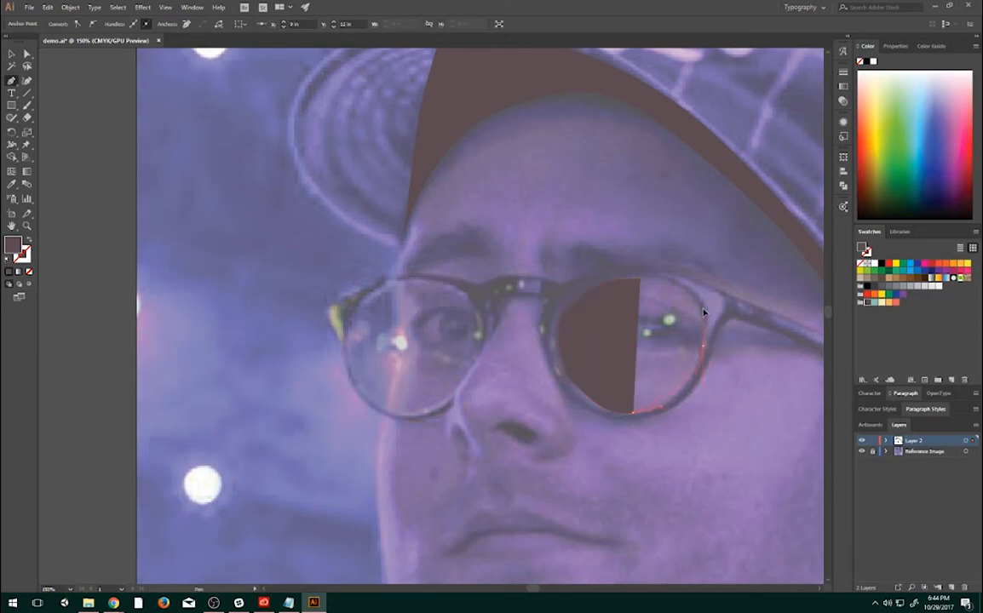
{"action": "mouse_move", "coordinate": [638, 280]}
{"action": "left_mouse_down"}
{"action": "mouse_move", "coordinate": [680, 287]}
{"action": "mouse_move", "coordinate": [641, 283]}
{"action": "left_mouse_up"}
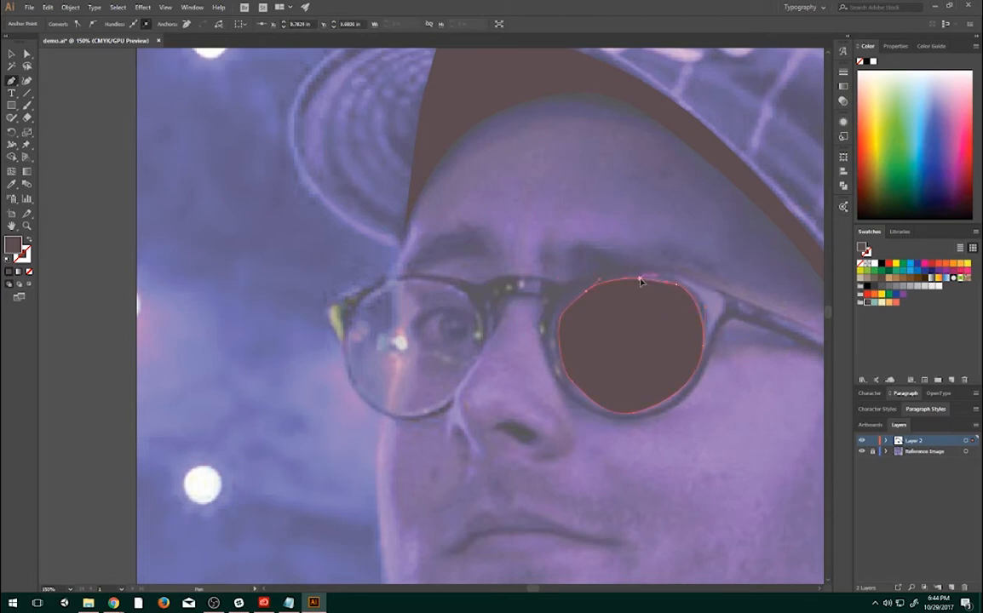
- Smooth the right lens shape by moving its upper-left anchor slightly outward and adjusting the bottom anchor's handle
{"action": "left_click", "coordinate": [586, 292], "text": "ctrl"}
{"action": "left_click_drag", "start_coordinate": [585, 292], "coordinate": [580, 294]}
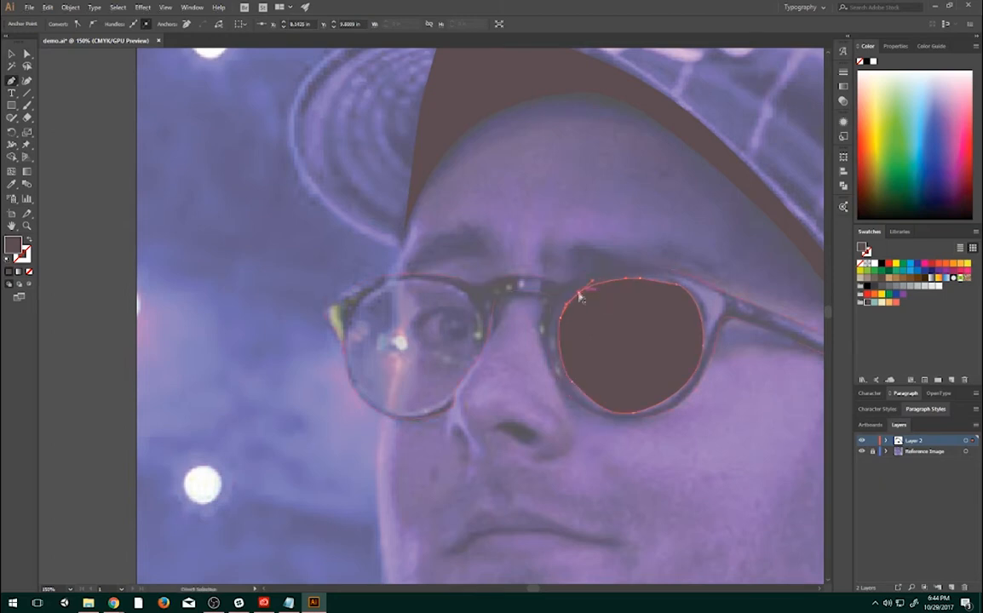
{"action": "left_click_drag", "start_coordinate": [607, 419], "coordinate": [605, 414]}
{"action": "left_click", "coordinate": [643, 382]}
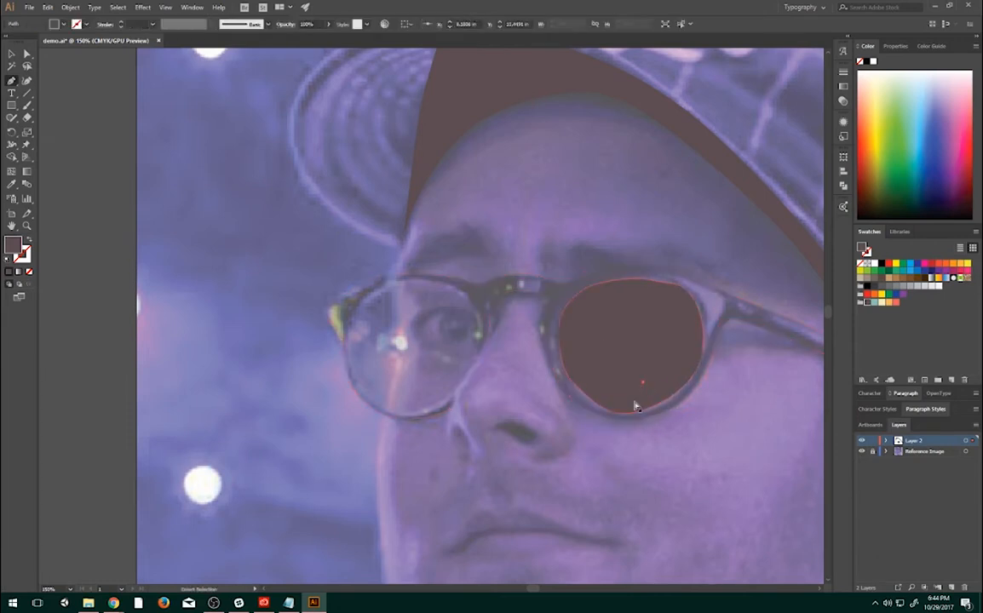
{"action": "key", "text": "v"}
{"action": "left_click", "coordinate": [533, 359]}
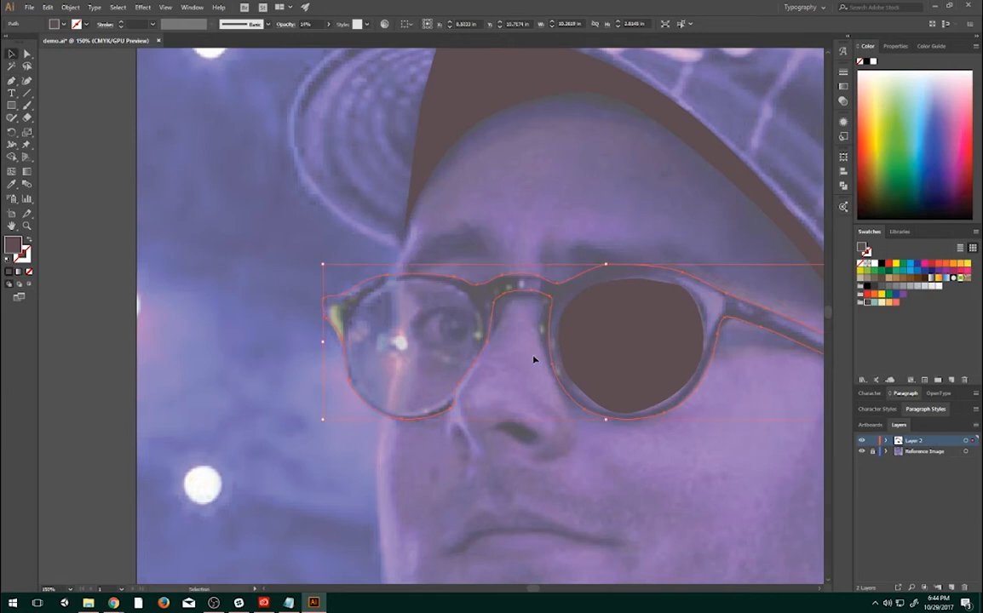
{"action": "left_click", "coordinate": [651, 390]}
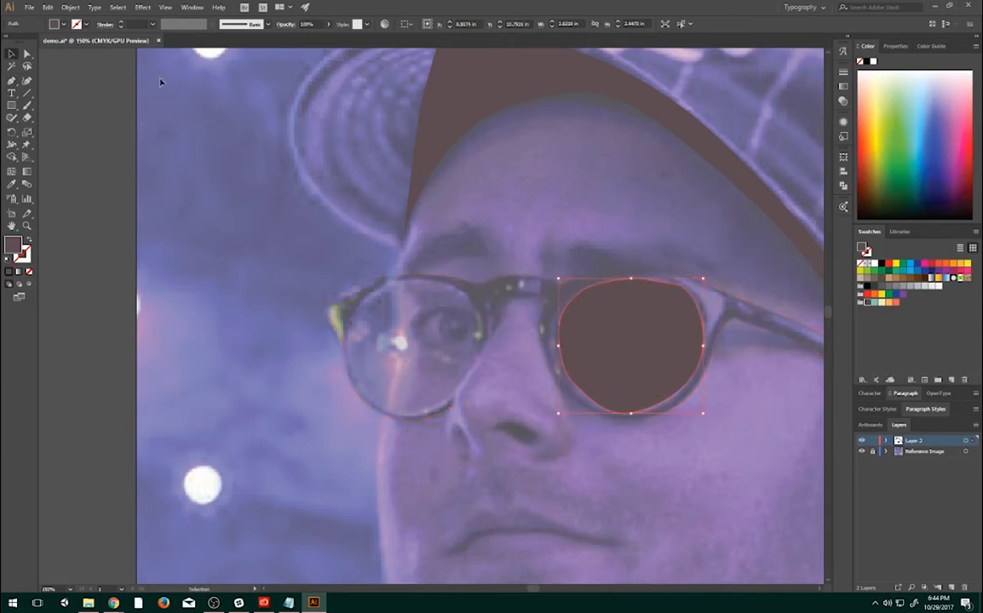
{"action": "key", "text": "a"}
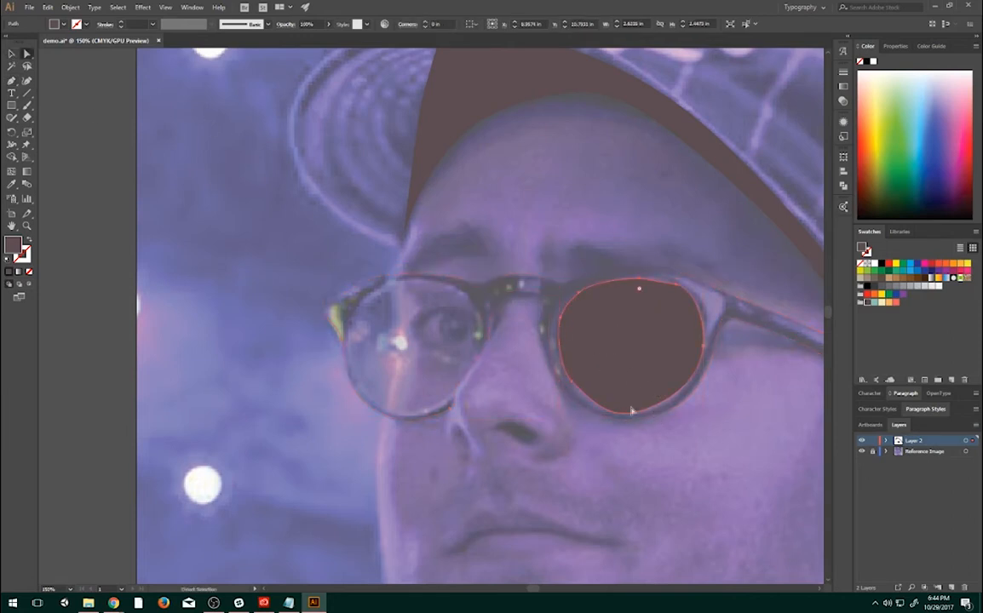
{"action": "left_click", "coordinate": [631, 413]}
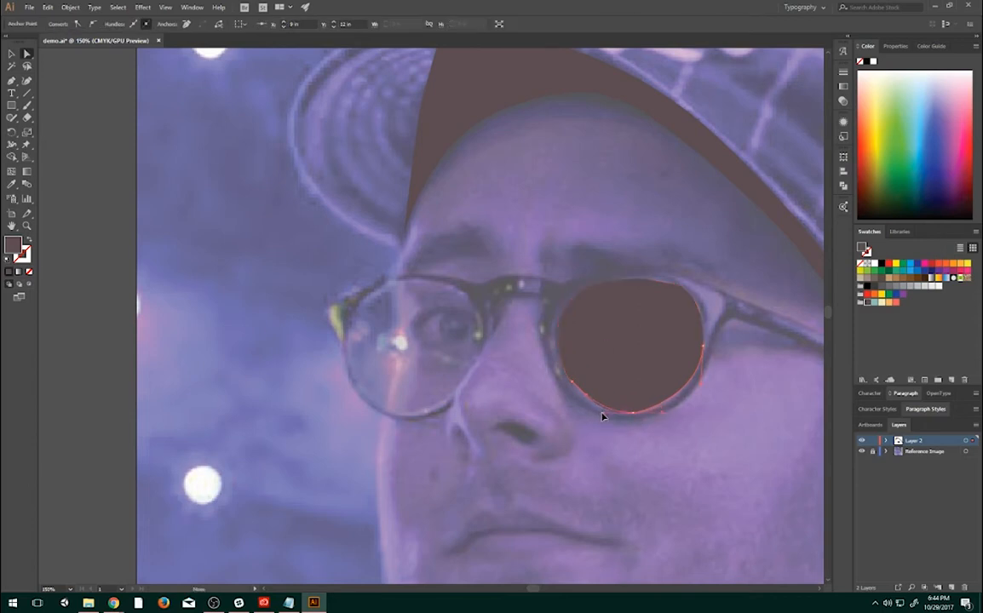
{"action": "left_click_drag", "start_coordinate": [598, 415], "coordinate": [599, 414]}
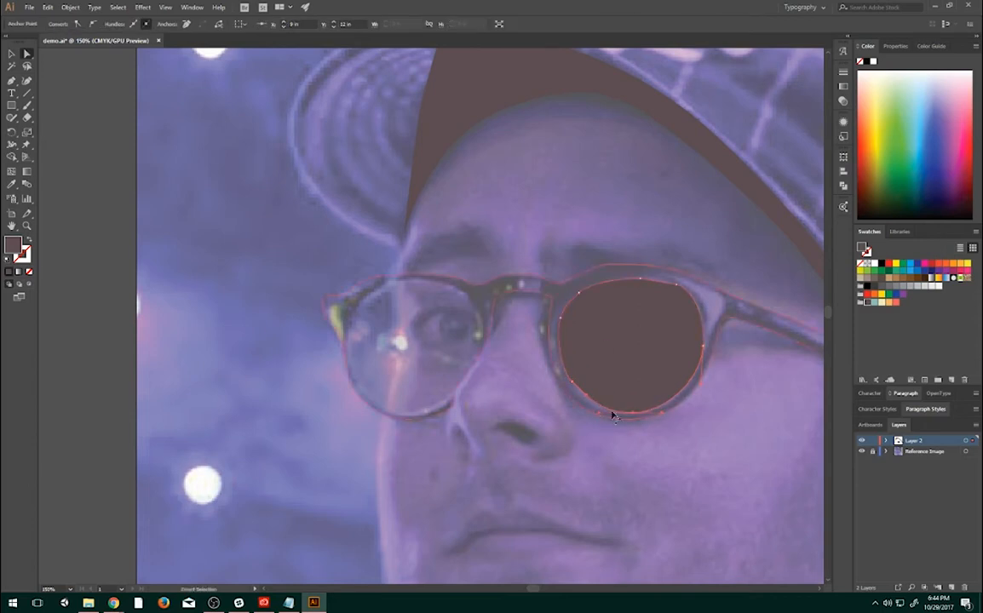
- Refine the upper-right curve of the lens shape by adjusting its corner anchor to follow the inner rim
{"action": "left_click", "coordinate": [690, 293]}
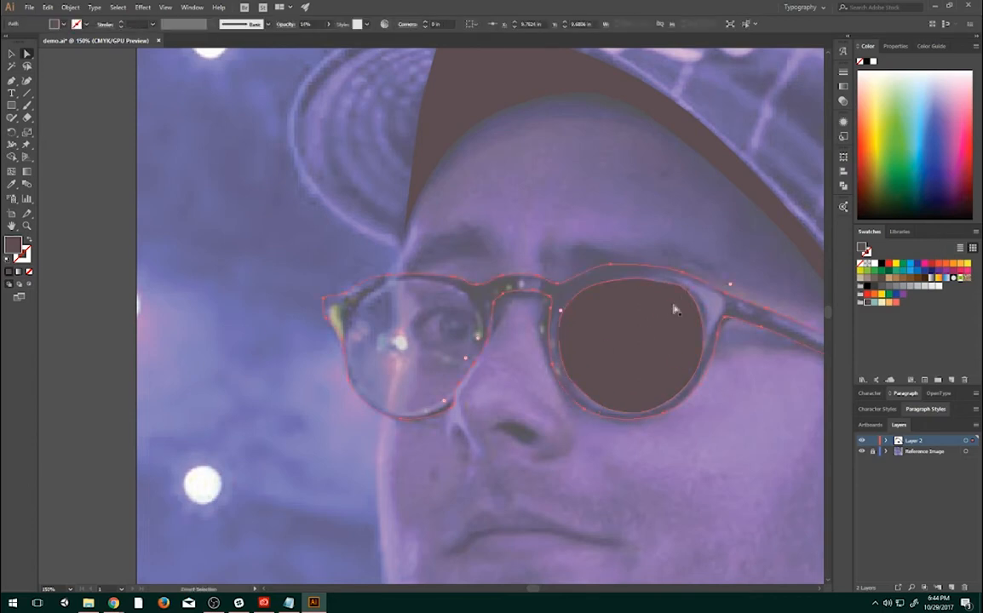
{"action": "left_click", "coordinate": [675, 309]}
{"action": "left_click", "coordinate": [684, 286]}
{"action": "left_click", "coordinate": [692, 294]}
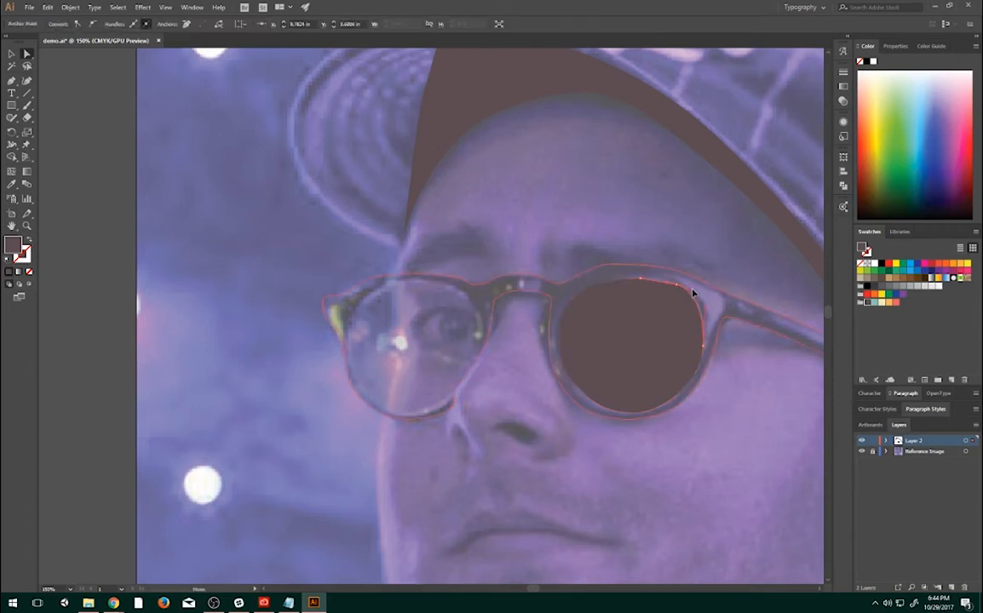
{"action": "left_click", "coordinate": [639, 287]}
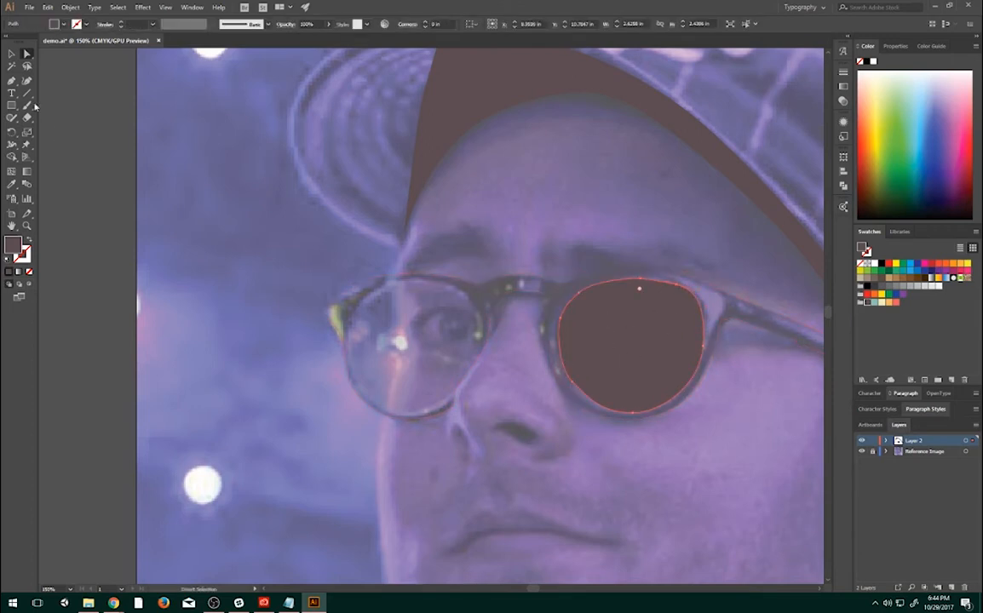
- Subtract the right lens shape from the glasses silhouette with Pathfinder's Minus Front and set the glasses' opacity to 100%
{"action": "left_click", "coordinate": [11, 54]}
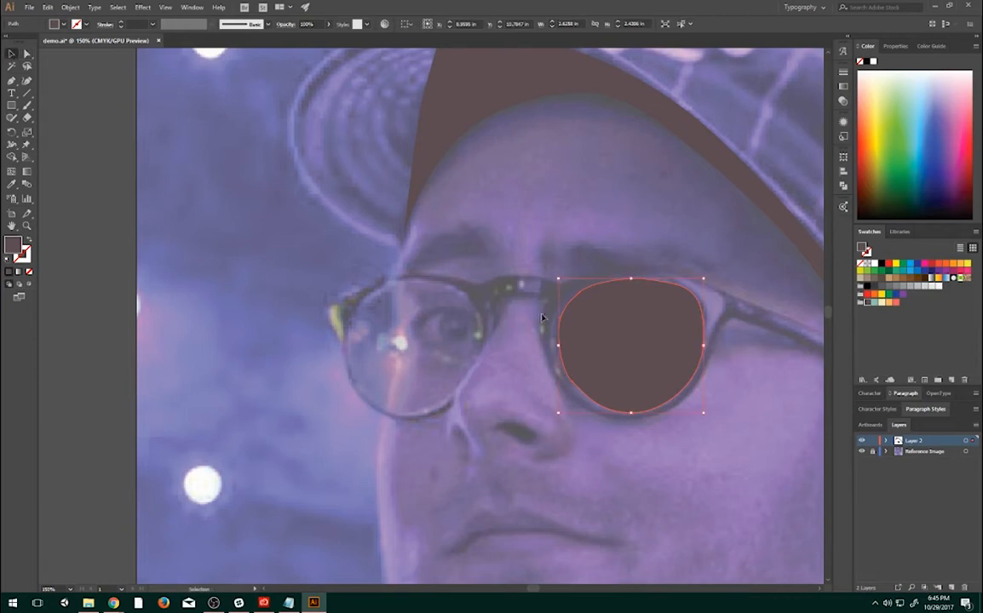
{"action": "left_click", "coordinate": [497, 284]}
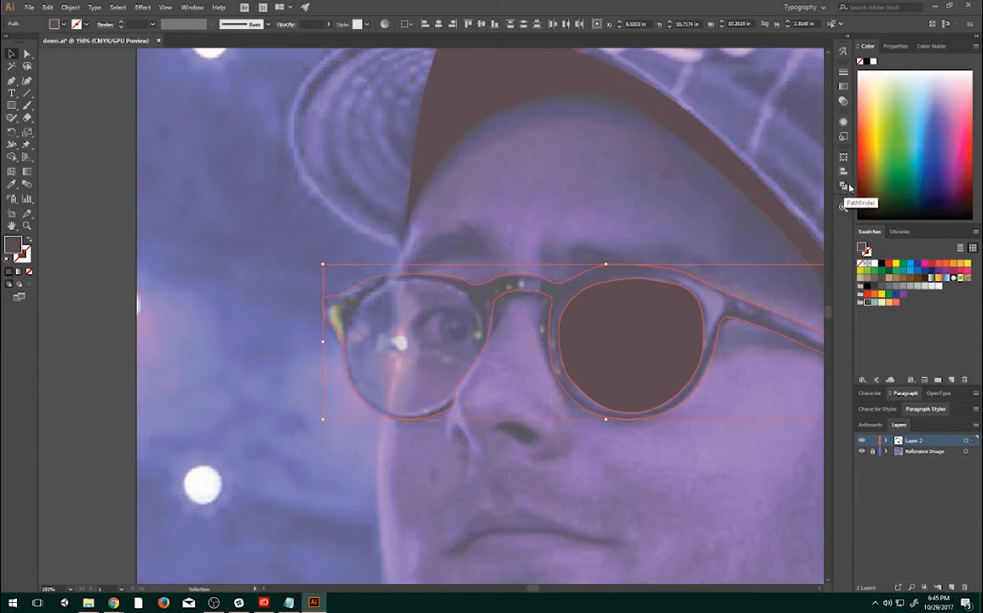
{"action": "left_click", "coordinate": [183, 7]}
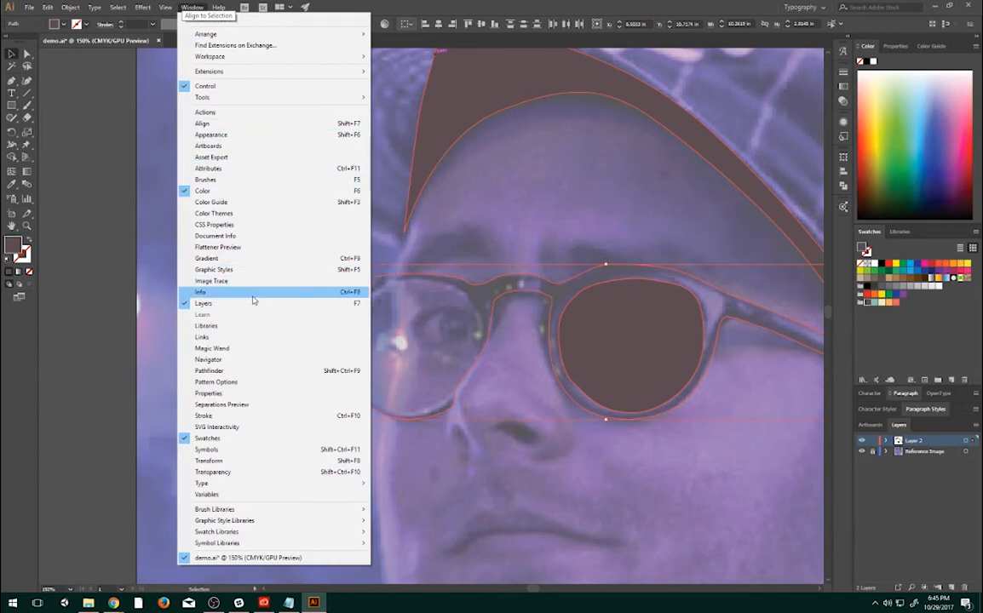
{"action": "left_click", "coordinate": [209, 371]}
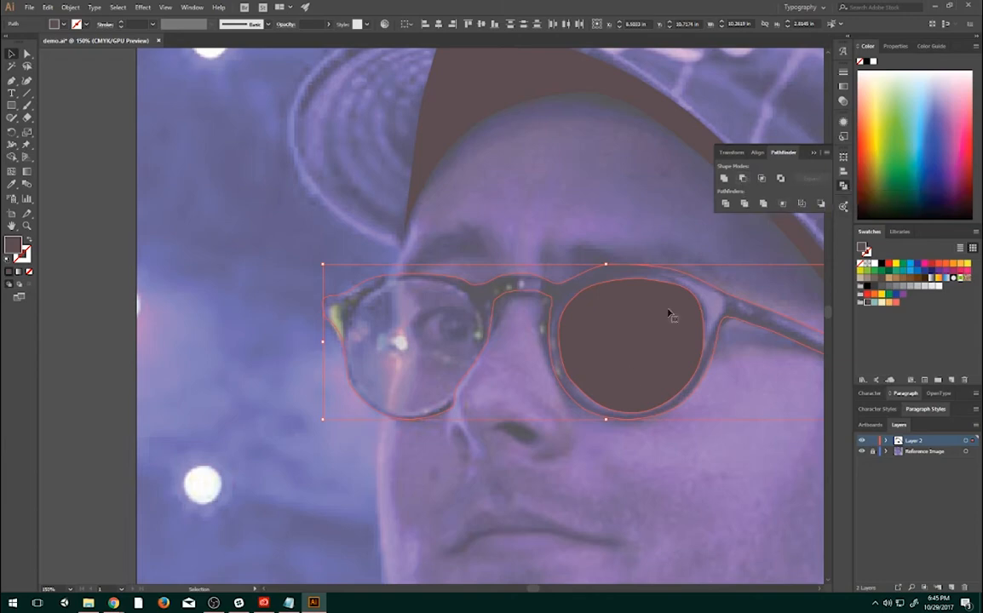
{"action": "left_click", "coordinate": [742, 179]}
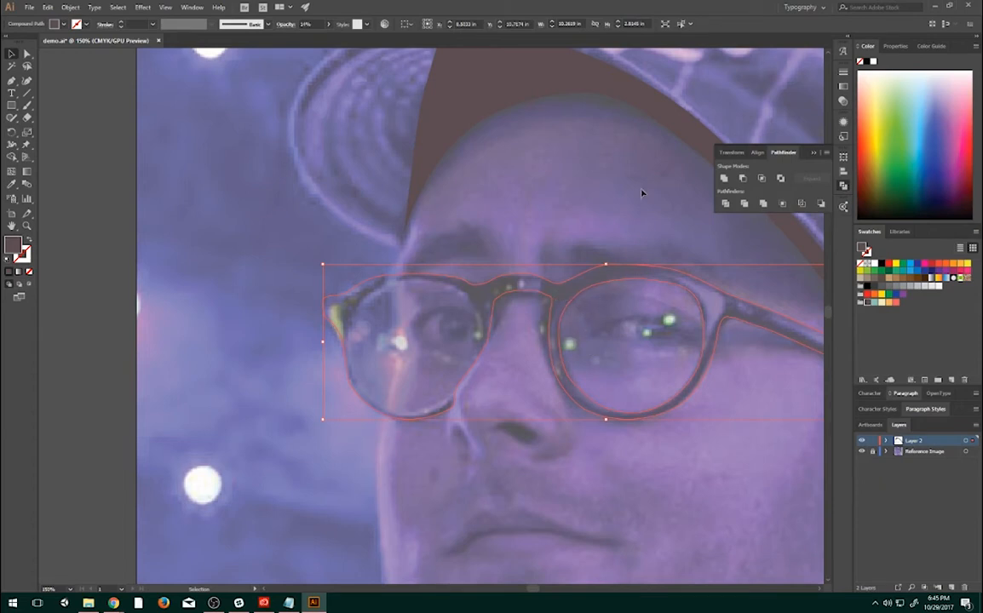
{"action": "left_click", "coordinate": [329, 24]}
{"action": "left_click_drag", "start_coordinate": [293, 38], "coordinate": [344, 57]}
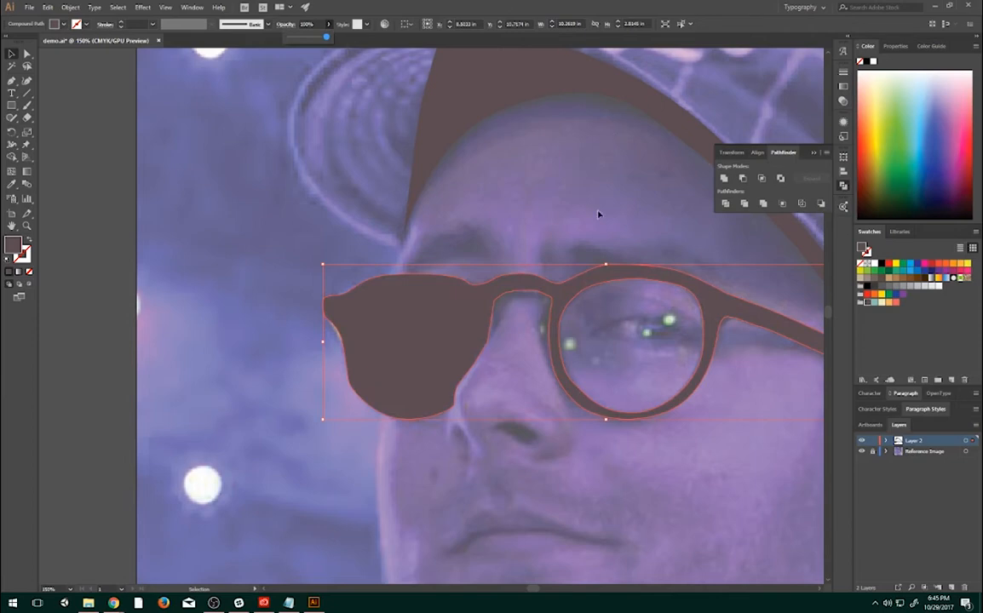
- Examine the lens cutout by hiding and showing the Reference Image layer, leaving the photo visible
{"action": "left_click", "coordinate": [861, 452]}
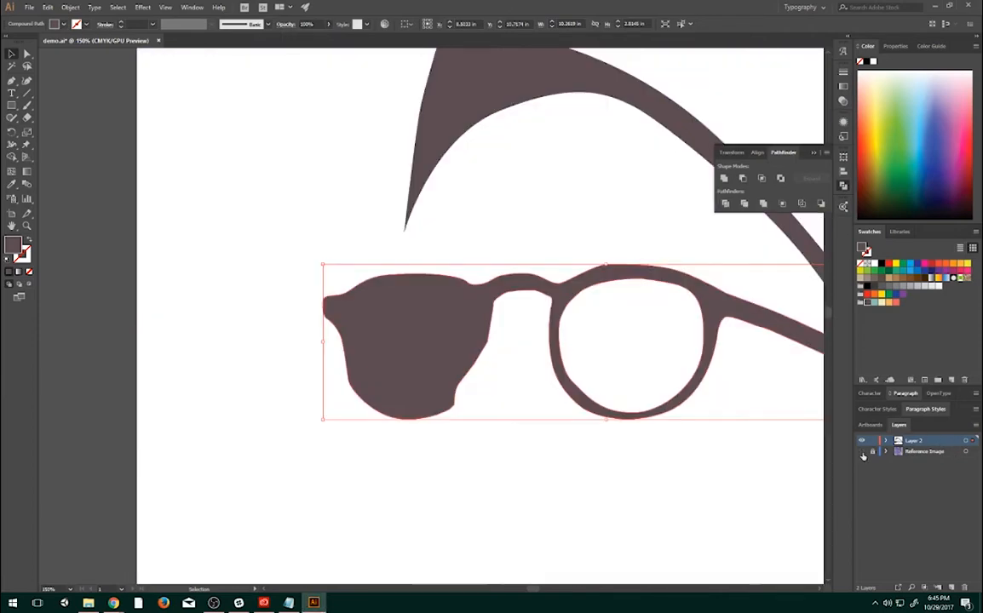
{"action": "left_click", "coordinate": [863, 452]}
{"action": "left_click", "coordinate": [863, 453]}
{"action": "left_click", "coordinate": [863, 453]}
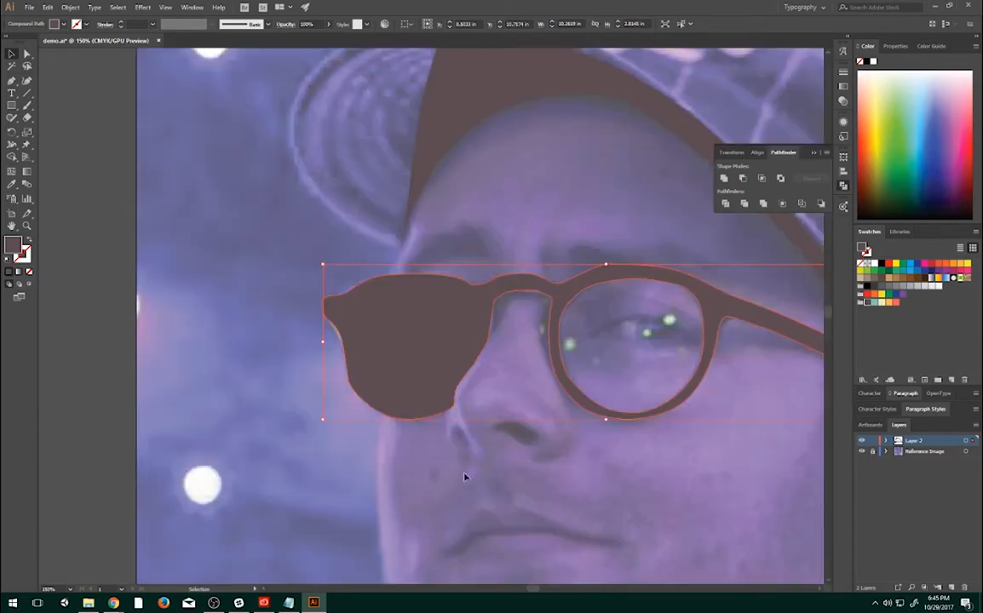
- Deselect the glasses and set the fill to the cream Vintage Card swatch for the next shape
{"action": "left_click_drag", "start_coordinate": [476, 487], "coordinate": [496, 360]}
{"action": "left_click_drag", "start_coordinate": [585, 222], "coordinate": [583, 250]}
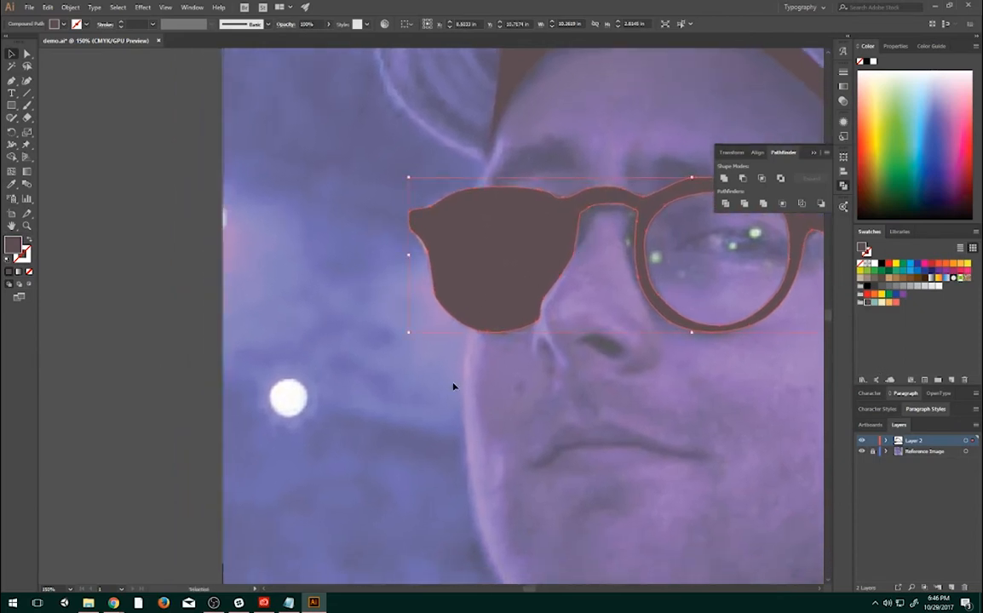
{"action": "left_click_drag", "start_coordinate": [556, 378], "coordinate": [561, 281]}
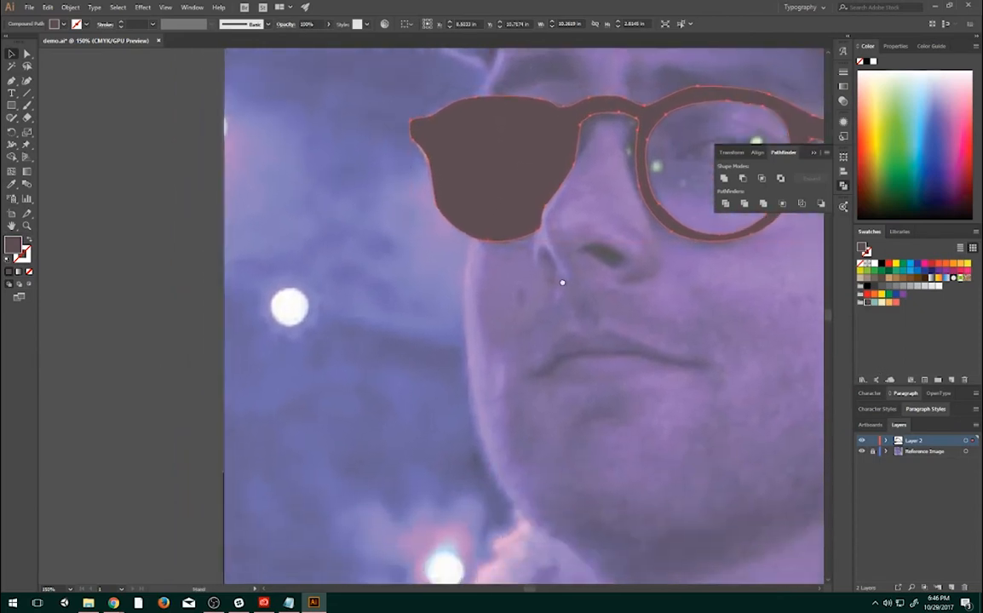
{"action": "left_click", "coordinate": [883, 304]}
{"action": "key", "text": "ctrl+z"}
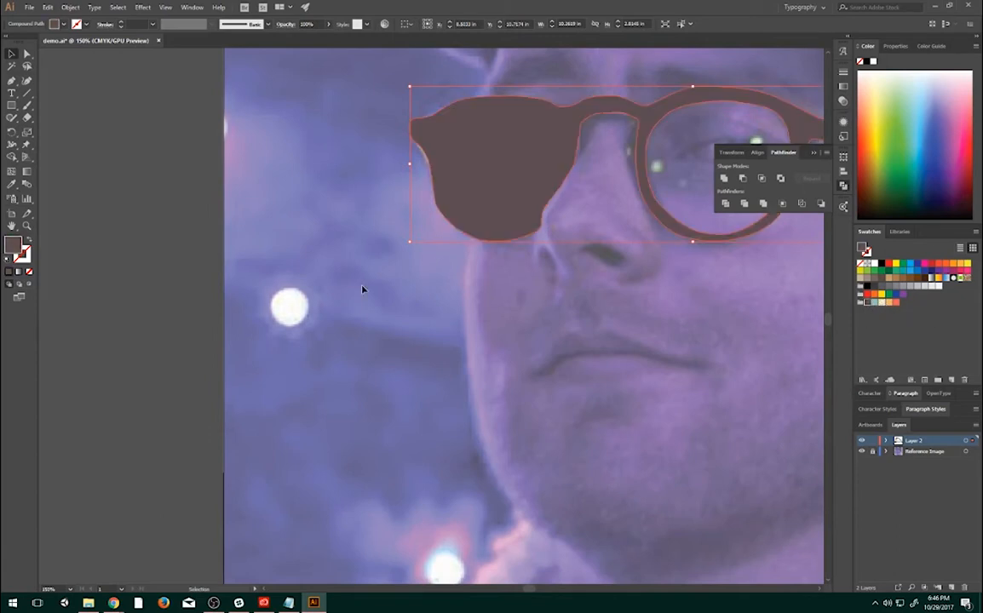
{"action": "left_click", "coordinate": [444, 285]}
{"action": "left_click", "coordinate": [883, 304]}
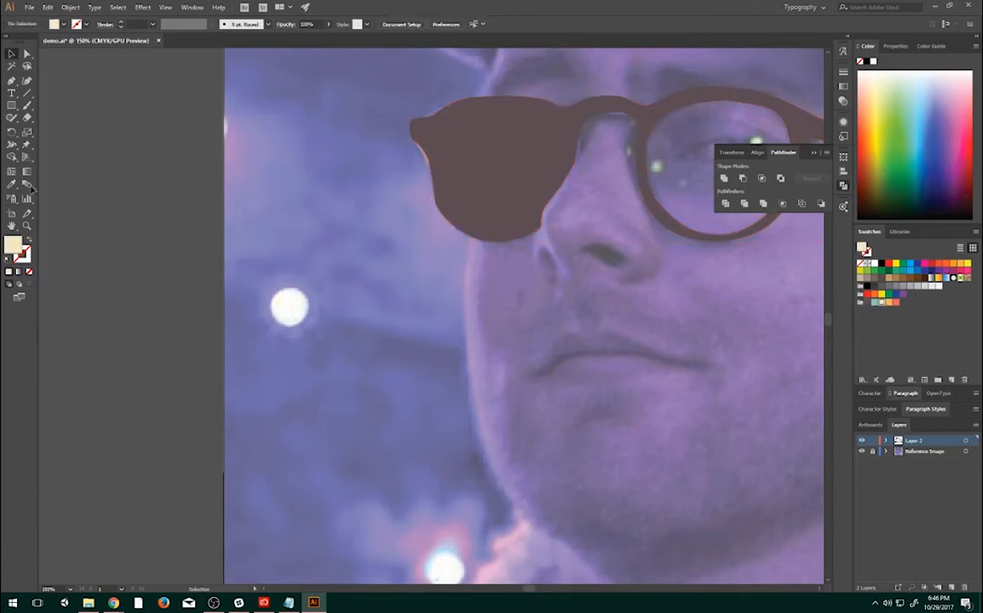
- Start tracing the cream face highlight with the Pen tool from the cap shadow's lower tip, past the brow and down across the solid lens
{"action": "left_click", "coordinate": [11, 78]}
{"action": "left_click_drag", "start_coordinate": [516, 102], "coordinate": [515, 248]}
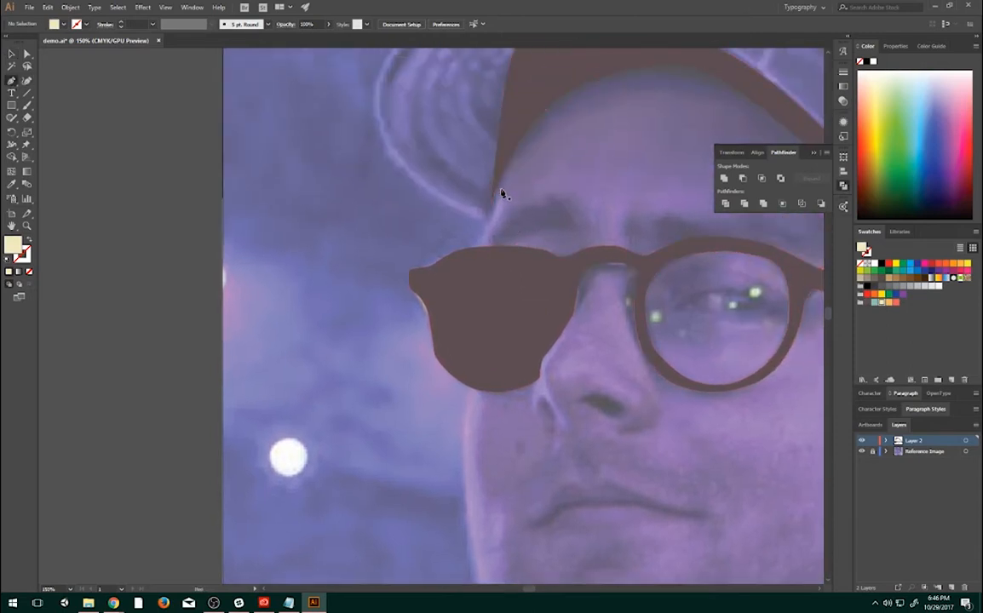
{"action": "left_click", "coordinate": [499, 181]}
{"action": "left_click_drag", "start_coordinate": [508, 206], "coordinate": [506, 222]}
{"action": "left_click", "coordinate": [485, 243]}
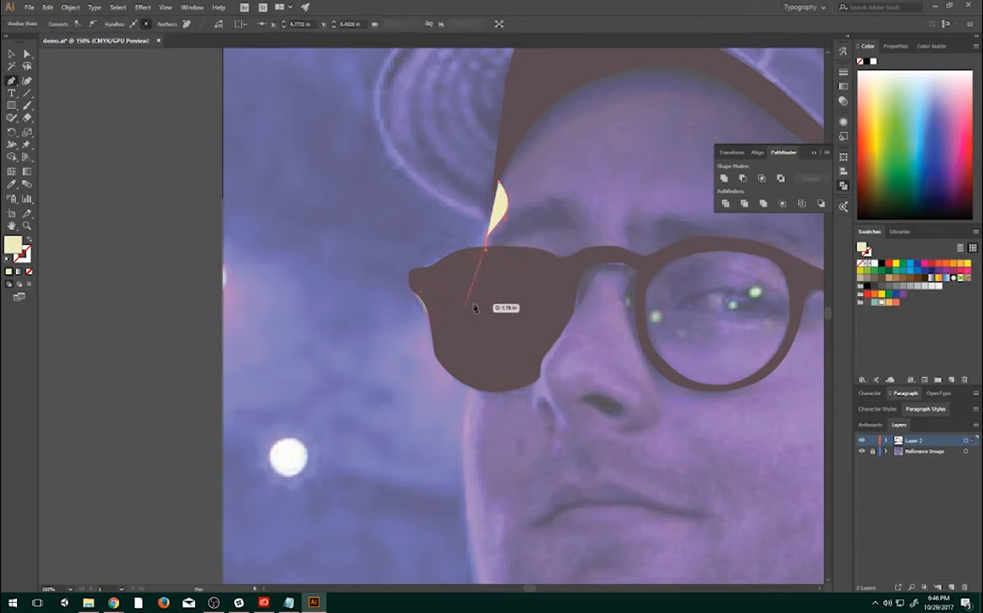
{"action": "left_click_drag", "start_coordinate": [480, 304], "coordinate": [483, 307]}
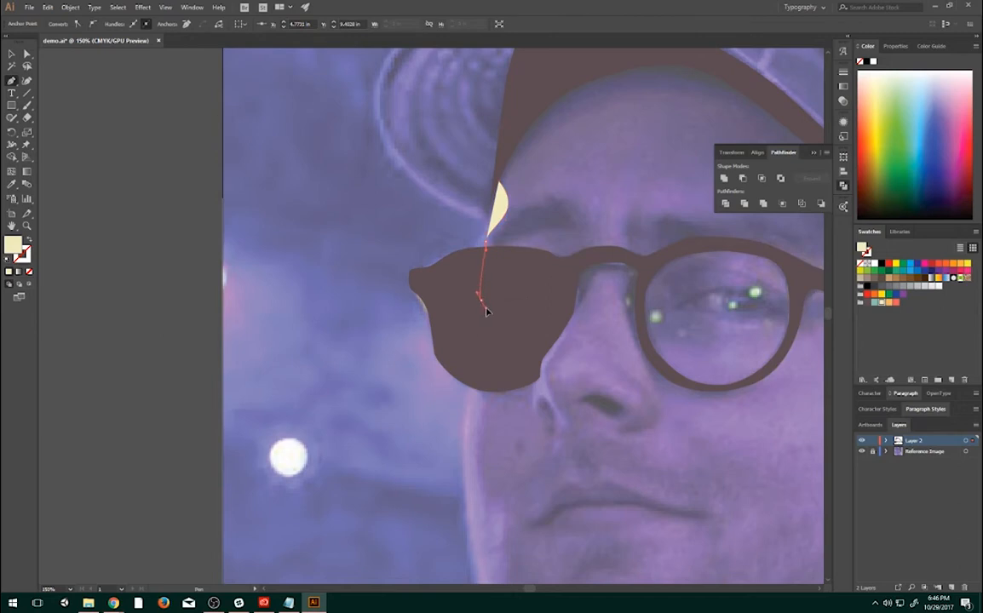
{"action": "left_click_drag", "start_coordinate": [494, 347], "coordinate": [494, 361]}
- Lower the glasses' opacity to 28% so the photo shows through for tracing
{"action": "left_click", "coordinate": [563, 294], "text": "ctrl"}
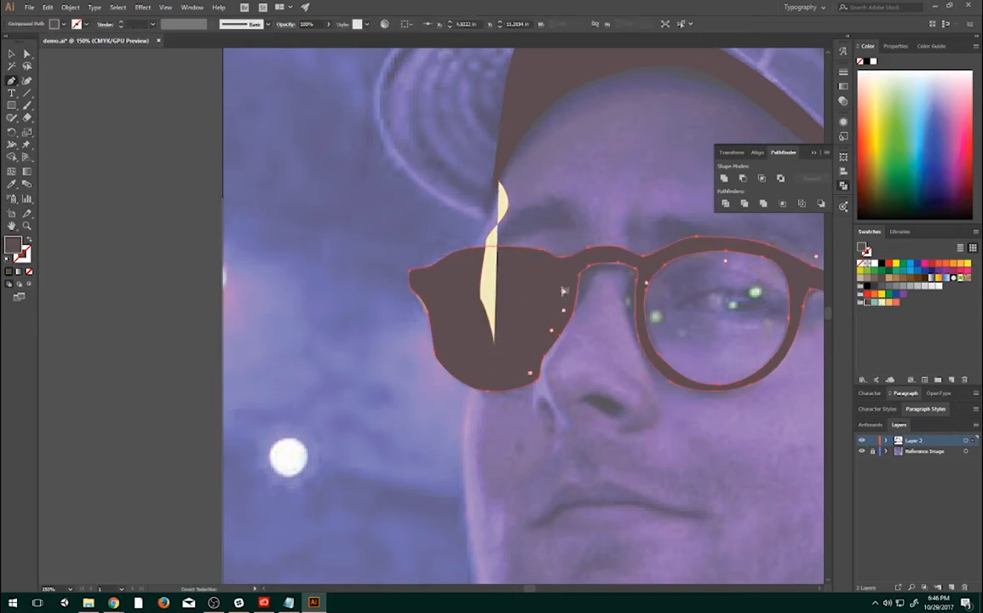
{"action": "left_click", "coordinate": [330, 25]}
{"action": "left_click_drag", "start_coordinate": [325, 37], "coordinate": [300, 37]}
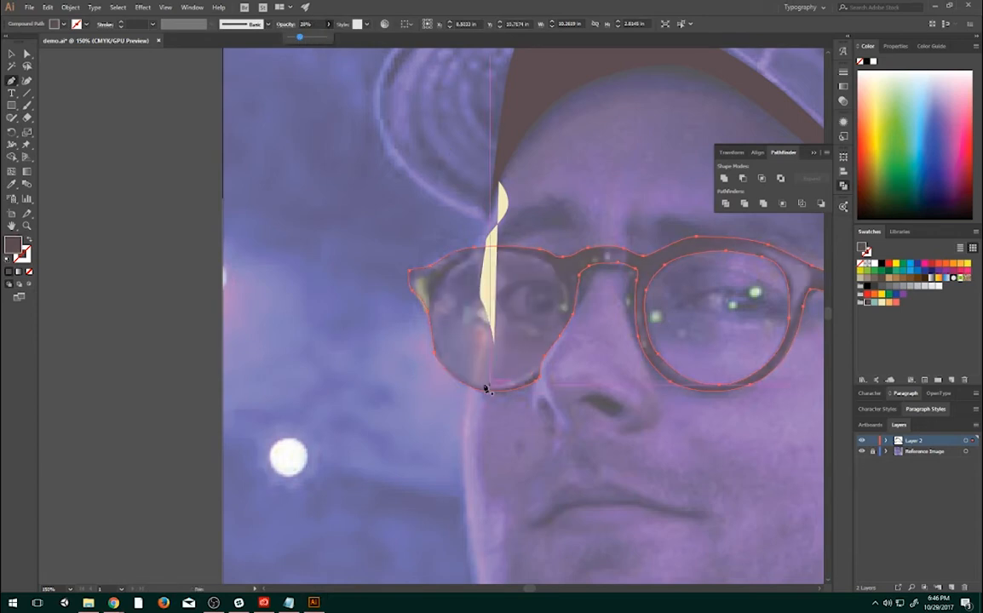
{"action": "left_click", "coordinate": [479, 417]}
{"action": "left_click_drag", "start_coordinate": [478, 418], "coordinate": [484, 424]}
{"action": "key", "text": "ctrl+z"}
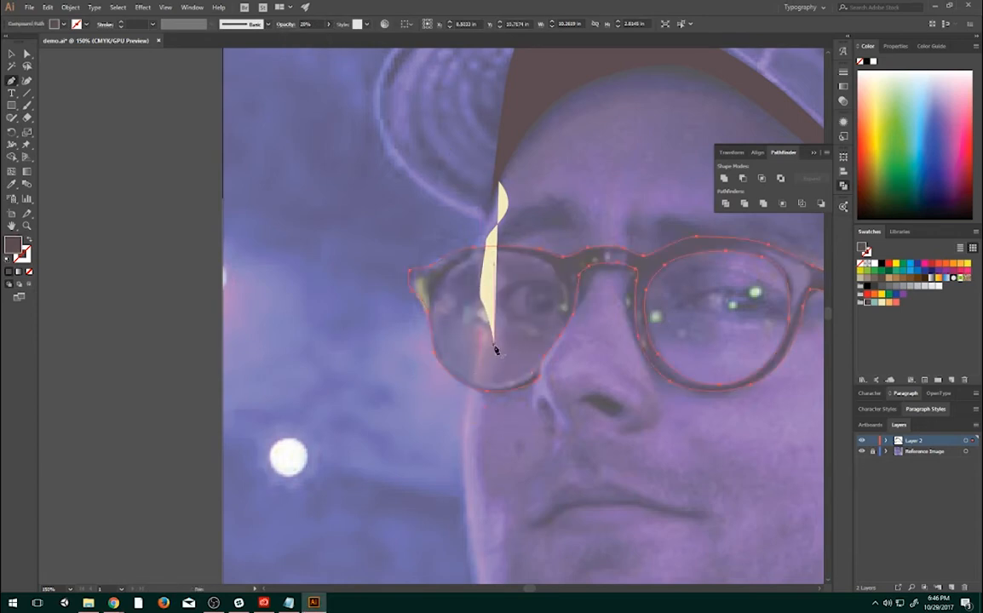
- Resume the open highlight path at its last anchor and trace its inner edge below the lens and down the cheek to a small notch
{"action": "left_click", "coordinate": [495, 349]}
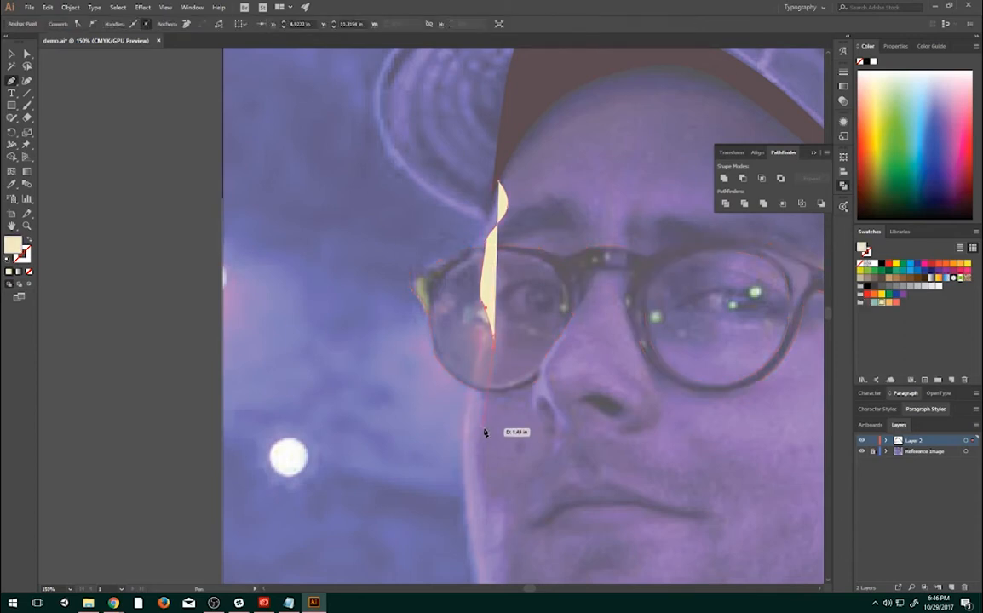
{"action": "left_click_drag", "start_coordinate": [473, 440], "coordinate": [486, 509]}
{"action": "left_click", "coordinate": [486, 509]}
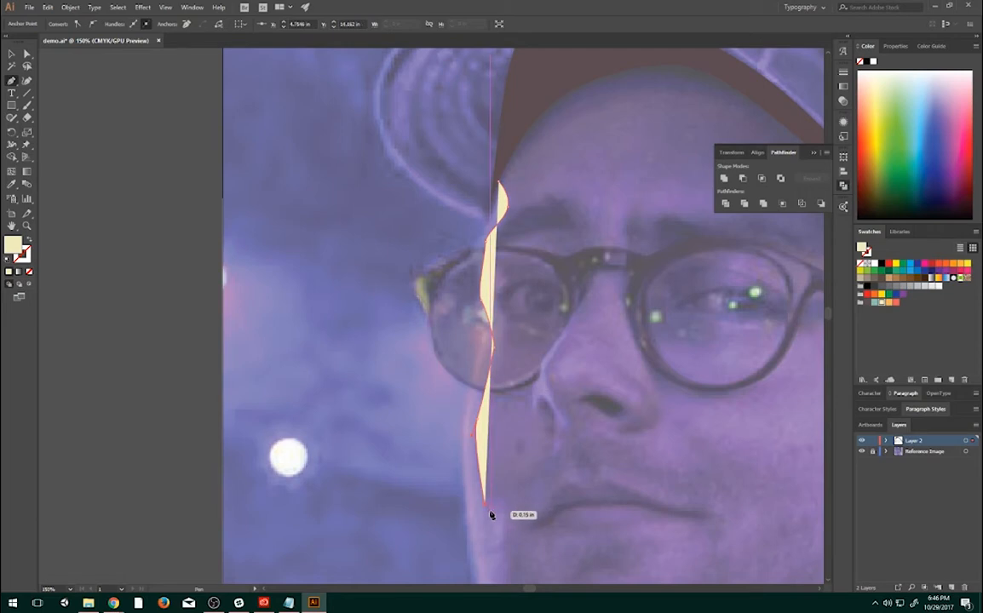
{"action": "left_click", "coordinate": [502, 509]}
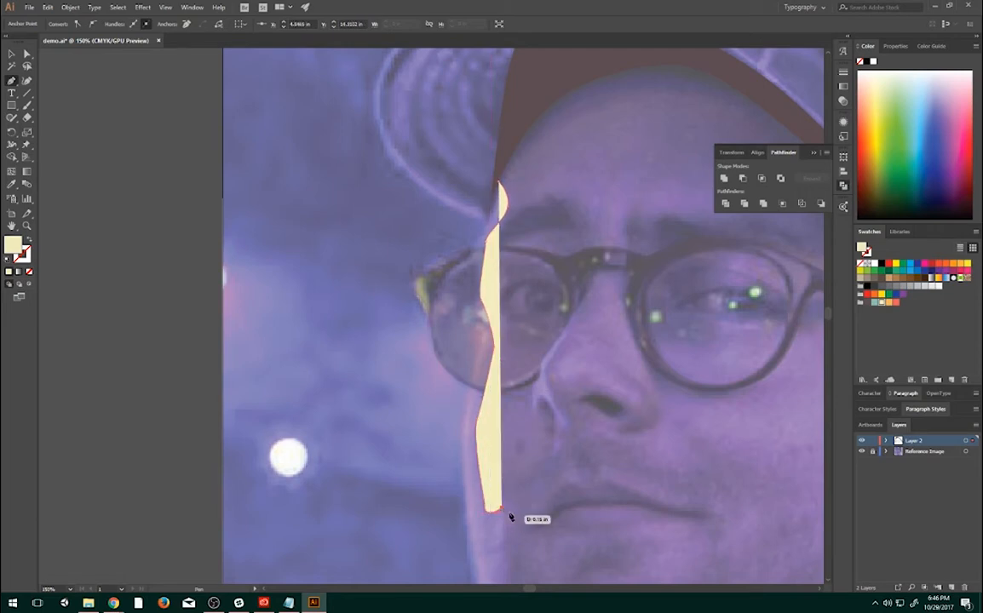
- Continue the highlight's inner edge along the jaw toward the chin and close the shape back up the face's outer contour to the cap shadow's tip
{"action": "left_click_drag", "start_coordinate": [515, 497], "coordinate": [525, 331]}
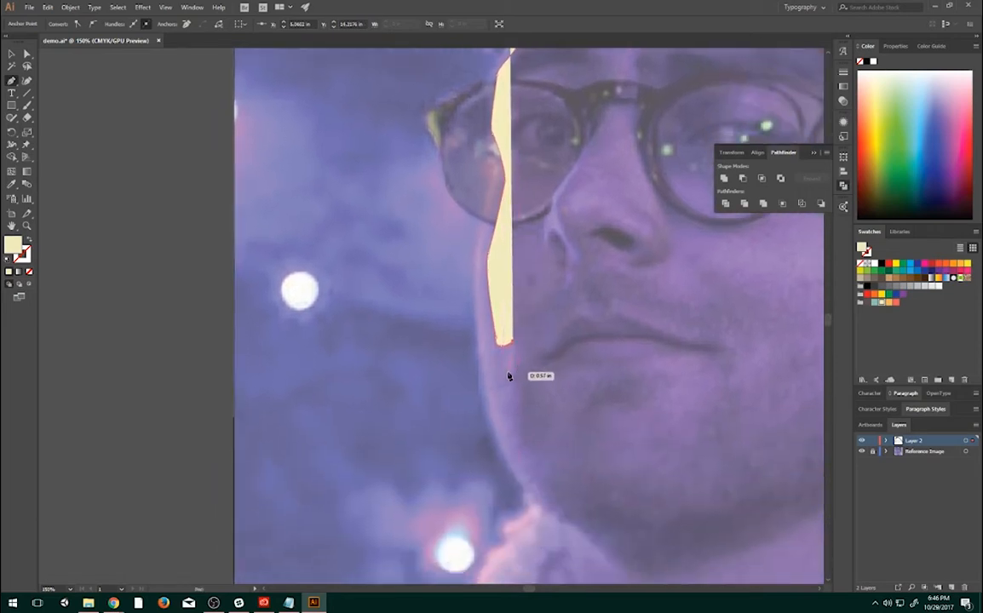
{"action": "left_click_drag", "start_coordinate": [508, 371], "coordinate": [557, 512]}
{"action": "left_click", "coordinate": [558, 515]}
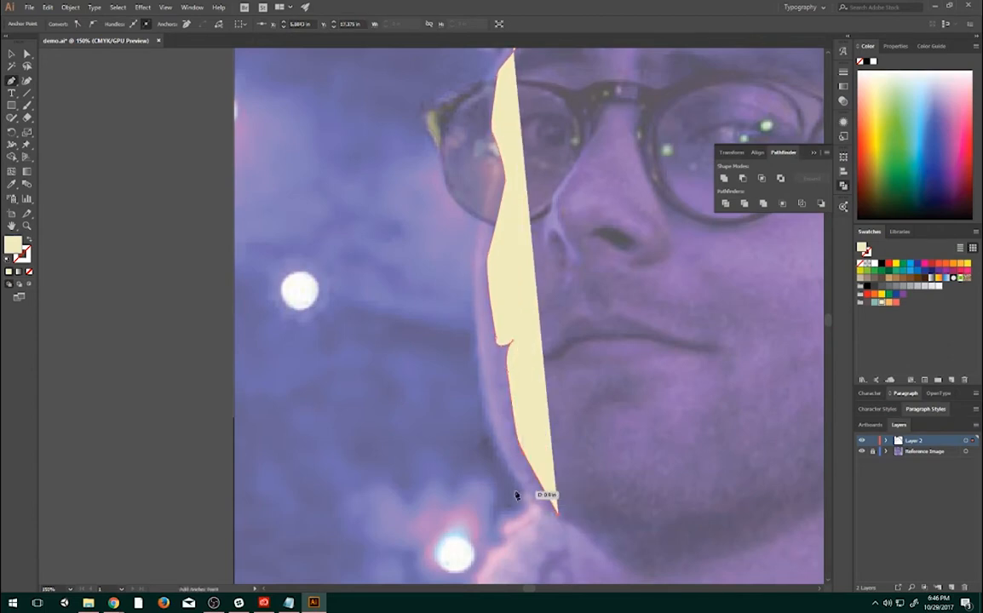
{"action": "left_click_drag", "start_coordinate": [490, 439], "coordinate": [561, 423]}
{"action": "left_click_drag", "start_coordinate": [540, 353], "coordinate": [583, 111]}
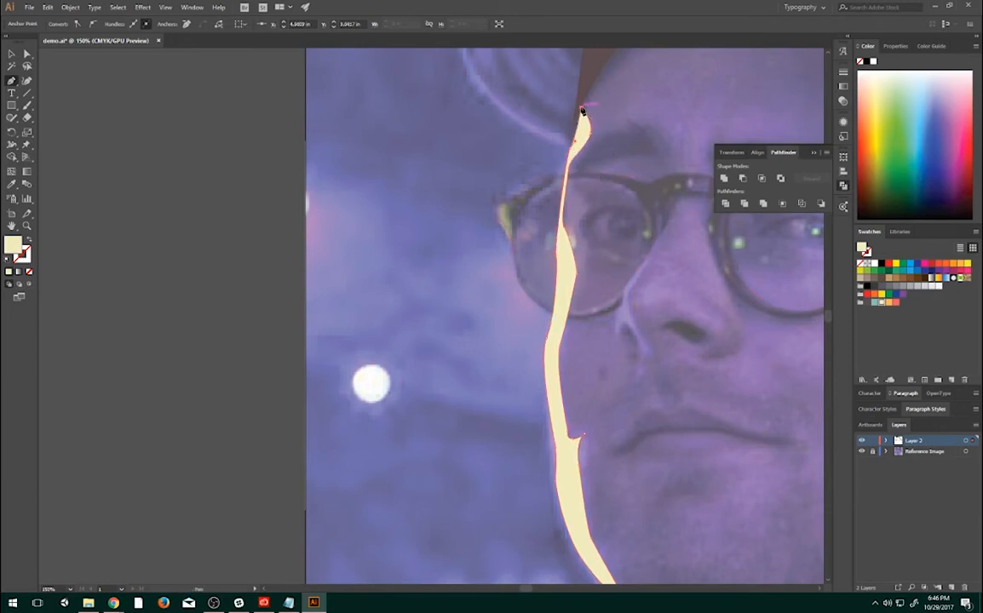
- Restore the glasses' opacity to 100% and deselect them
{"action": "left_click", "coordinate": [11, 54]}
{"action": "left_click", "coordinate": [665, 193]}
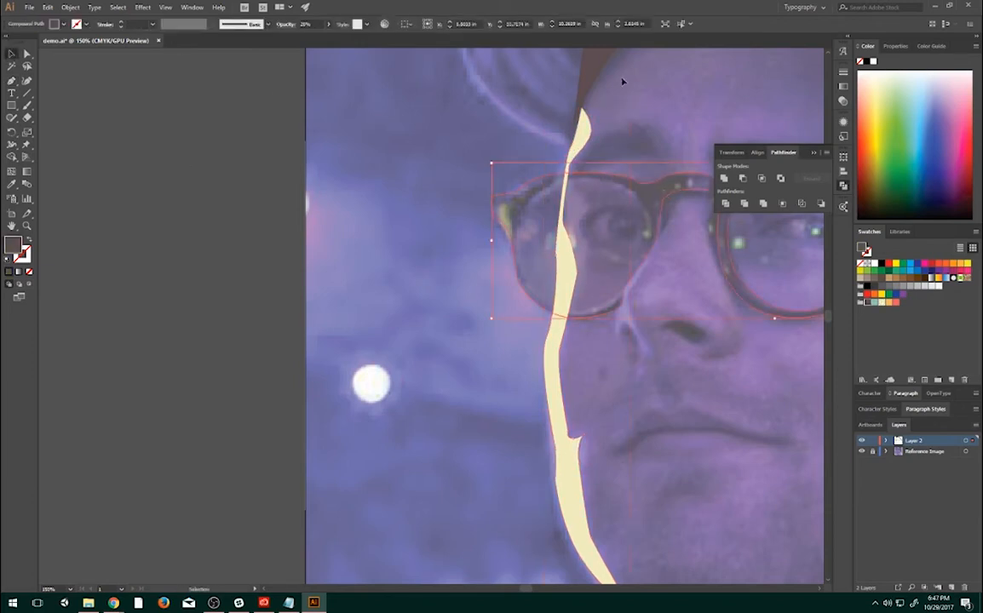
{"action": "left_click", "coordinate": [330, 25]}
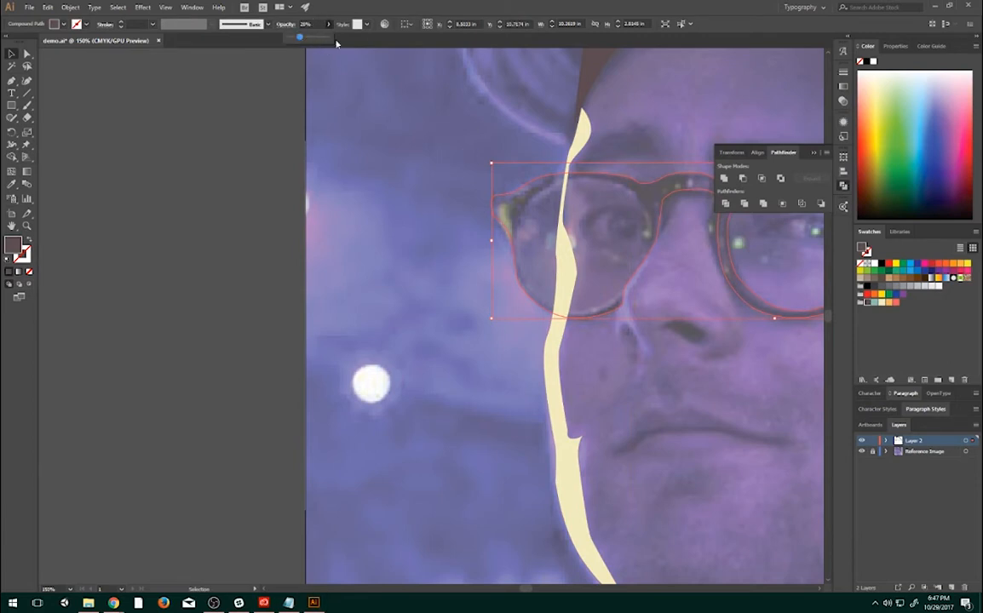
{"action": "left_click", "coordinate": [327, 38]}
{"action": "left_click", "coordinate": [387, 149]}
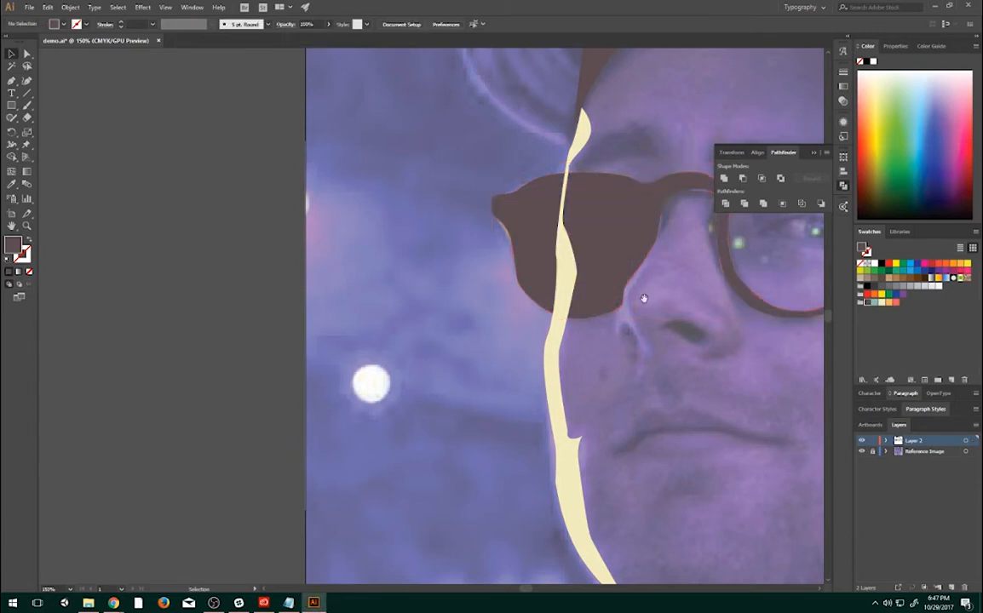
- Send the cream face highlight backward so it sits behind the glasses
{"action": "left_click_drag", "start_coordinate": [644, 298], "coordinate": [568, 371]}
{"action": "left_click_drag", "start_coordinate": [615, 263], "coordinate": [639, 292]}
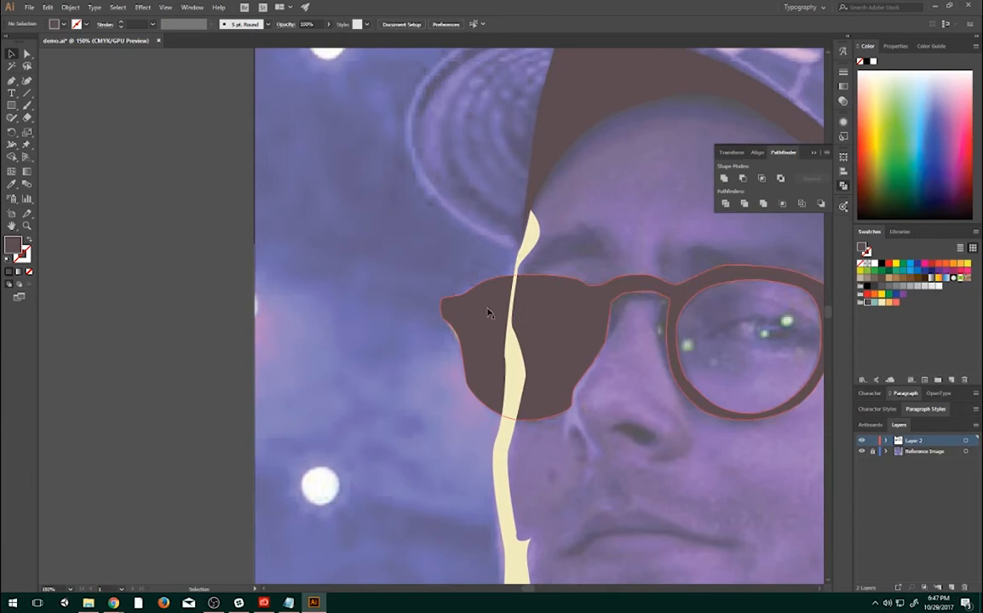
{"action": "left_click", "coordinate": [534, 235]}
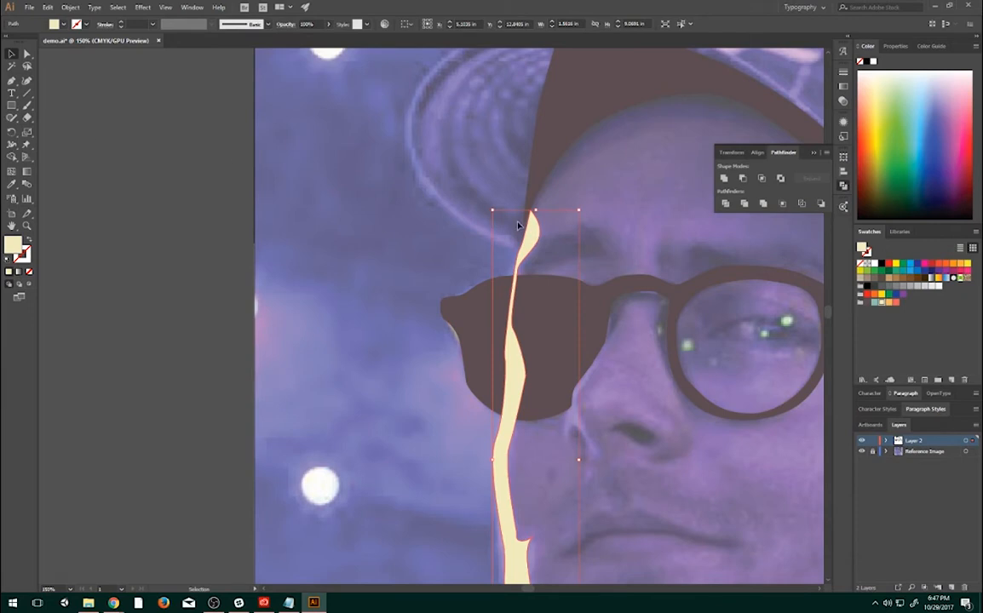
{"action": "right_click", "coordinate": [529, 235]}
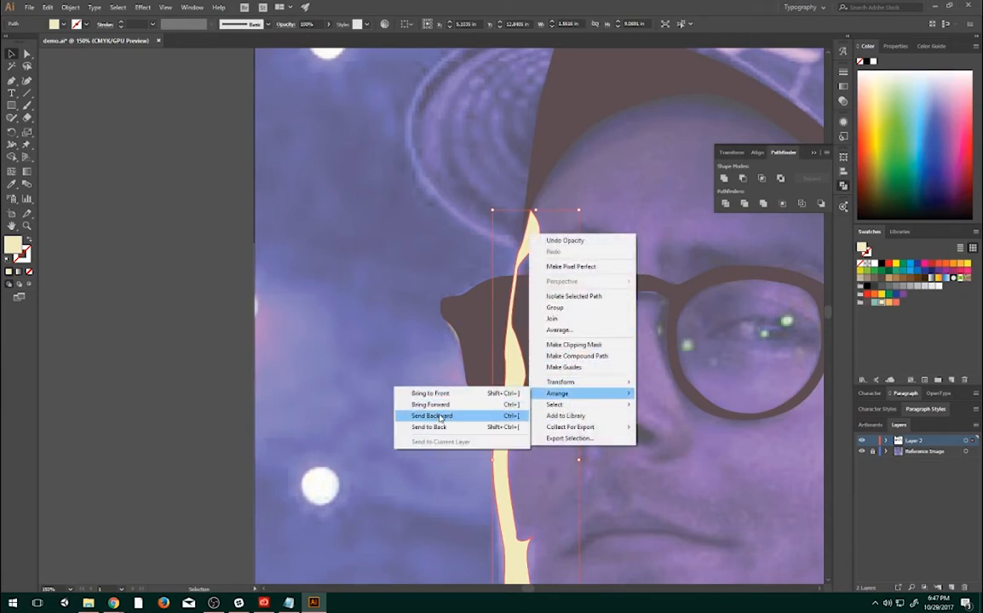
{"action": "left_click", "coordinate": [439, 417]}
{"action": "left_click", "coordinate": [698, 301]}
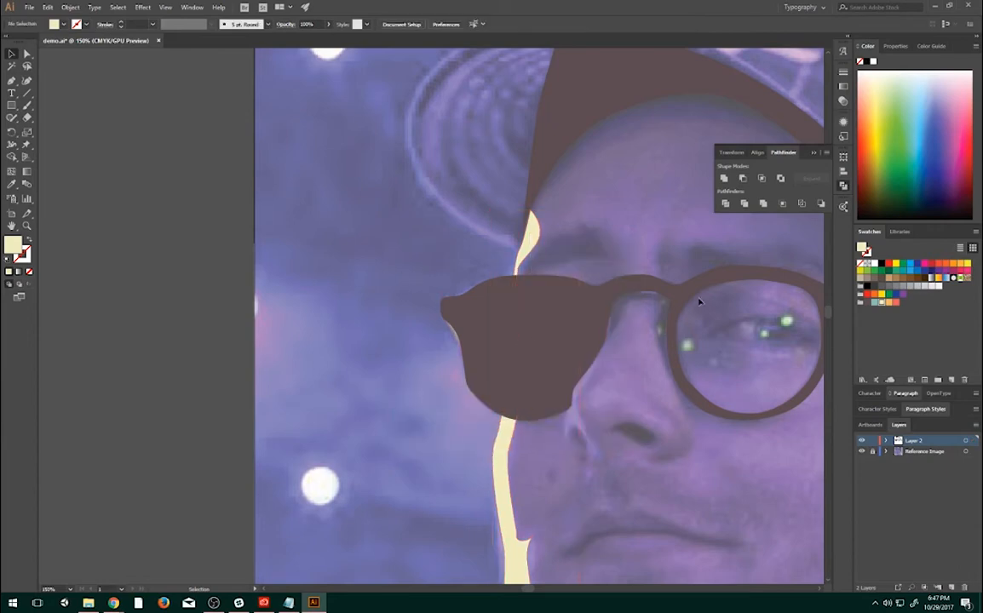
{"action": "left_click", "coordinate": [529, 230]}
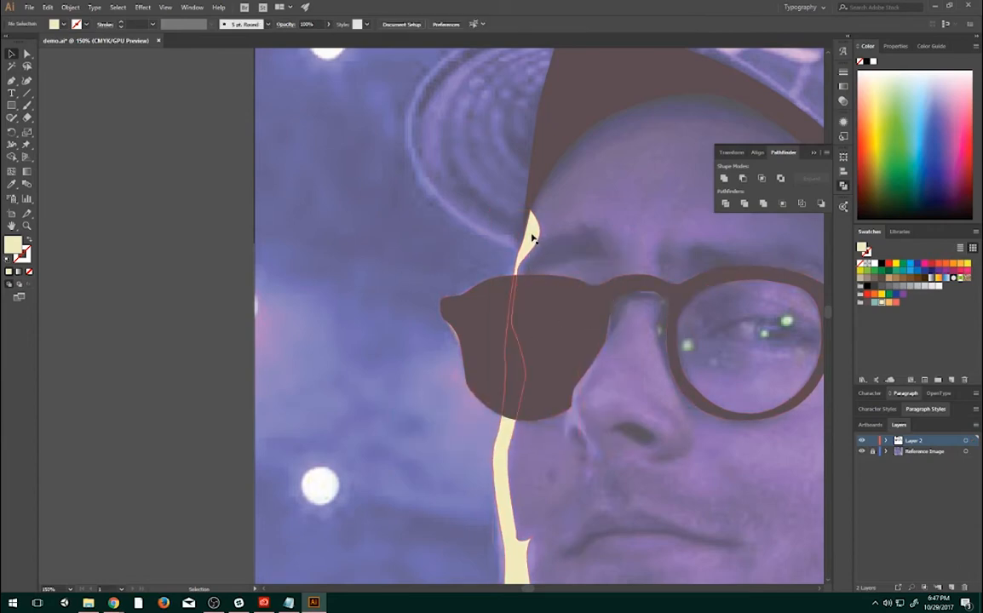
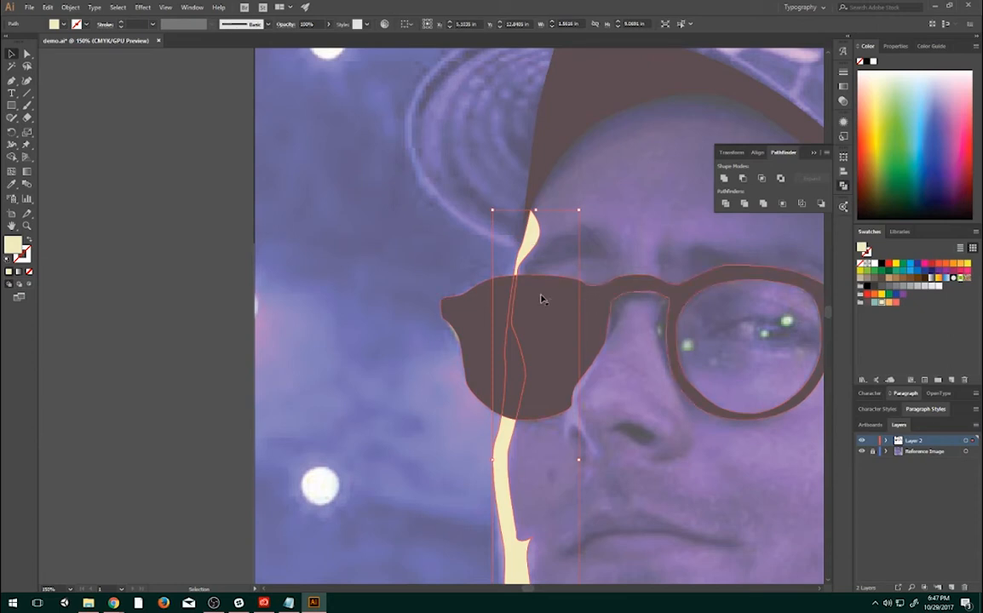
- Send the cream face highlight to the back of its layer's stacking order
{"action": "right_click", "coordinate": [529, 244]}
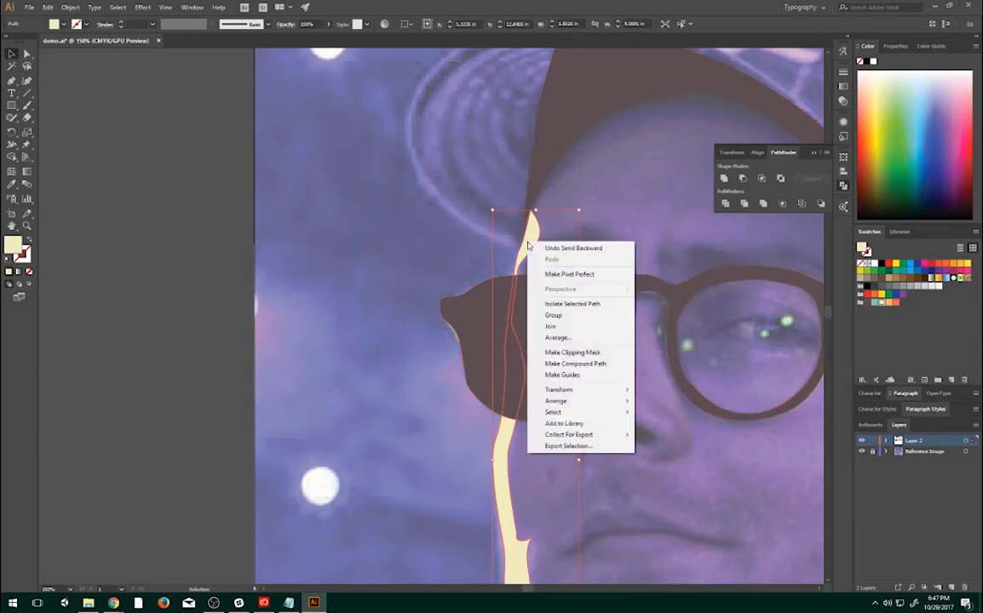
{"action": "mouse_move", "coordinate": [554, 401]}
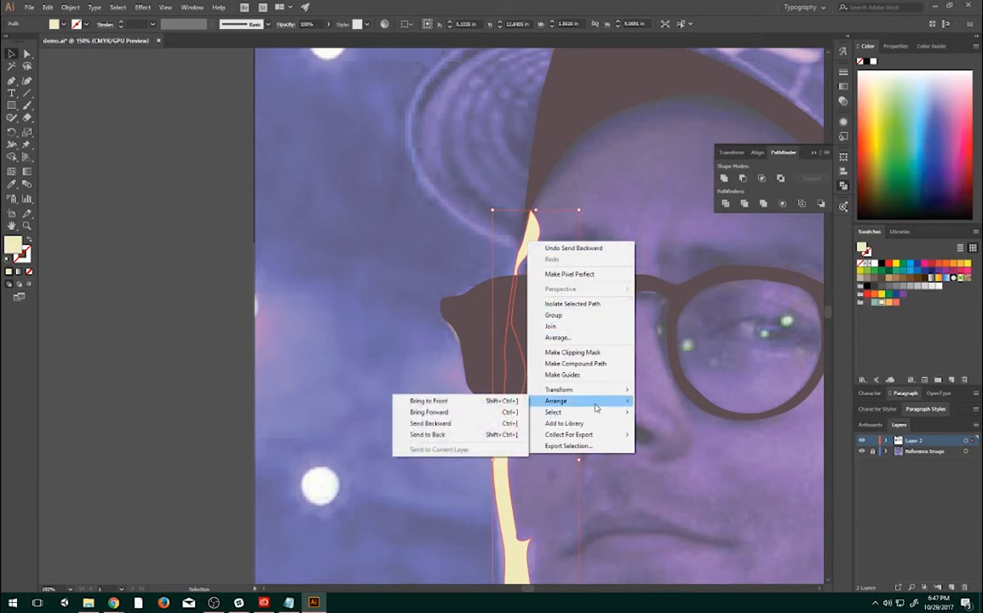
{"action": "left_click", "coordinate": [449, 439]}
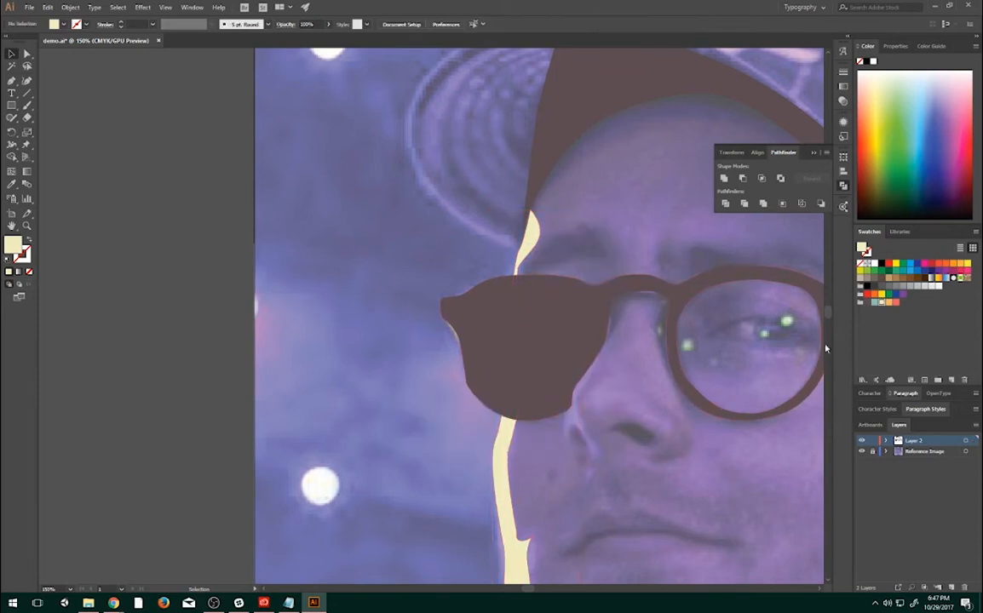
- With the cream highlight selected, add a new layer above Layer 2 and rename Layer 2 as Shadows
{"action": "left_click", "coordinate": [505, 472]}
{"action": "left_click", "coordinate": [945, 588]}
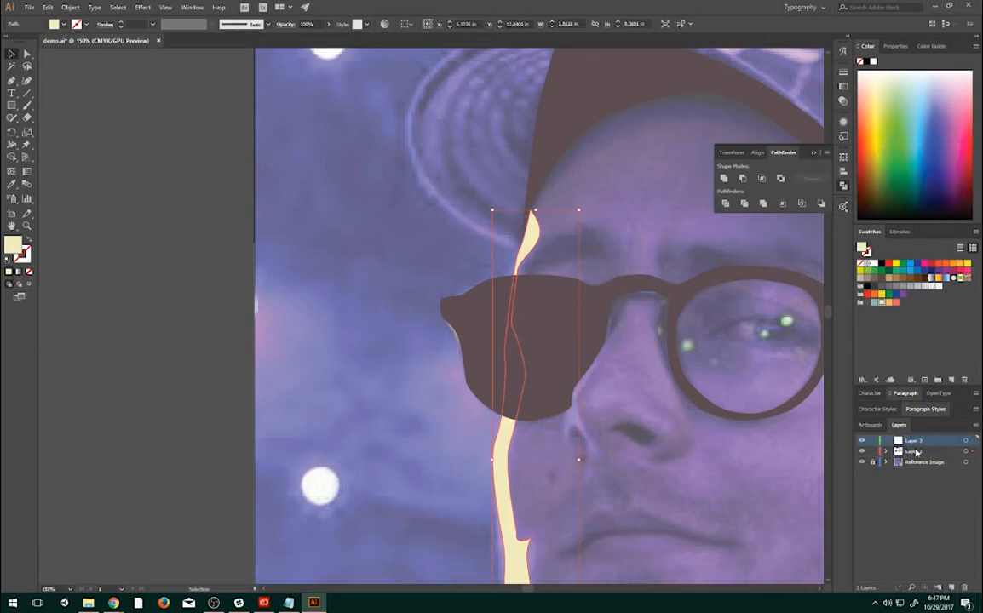
{"action": "left_click", "coordinate": [917, 452]}
{"action": "double_click", "coordinate": [920, 453]}
{"action": "type", "text": "d"}
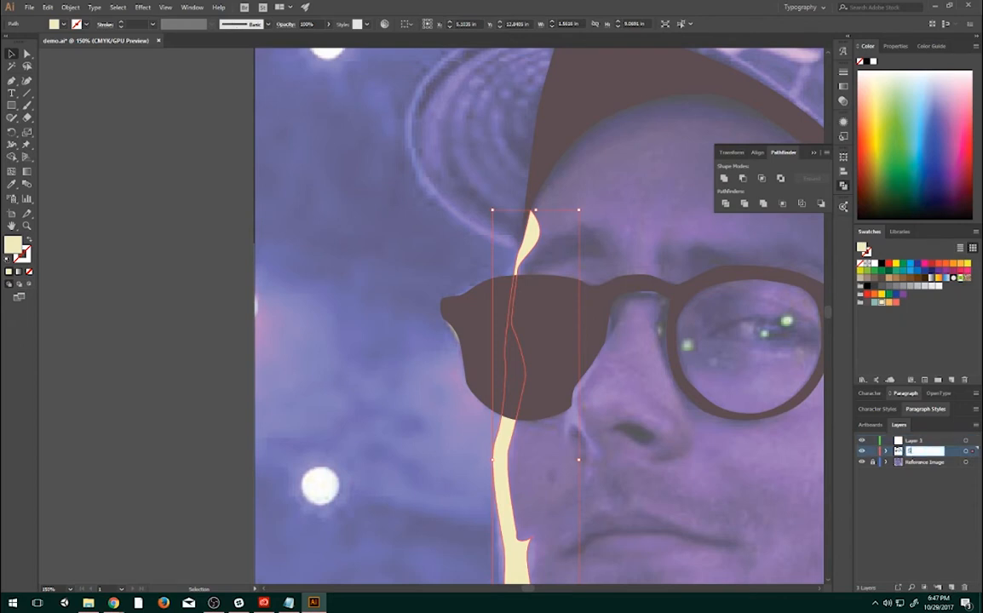
{"action": "type", "text": "ows"}
{"action": "key", "text": "Return"}
- Rename the new empty layer as Face Highlight
{"action": "double_click", "coordinate": [914, 441]}
{"action": "type", "text": "Face Highlight"}
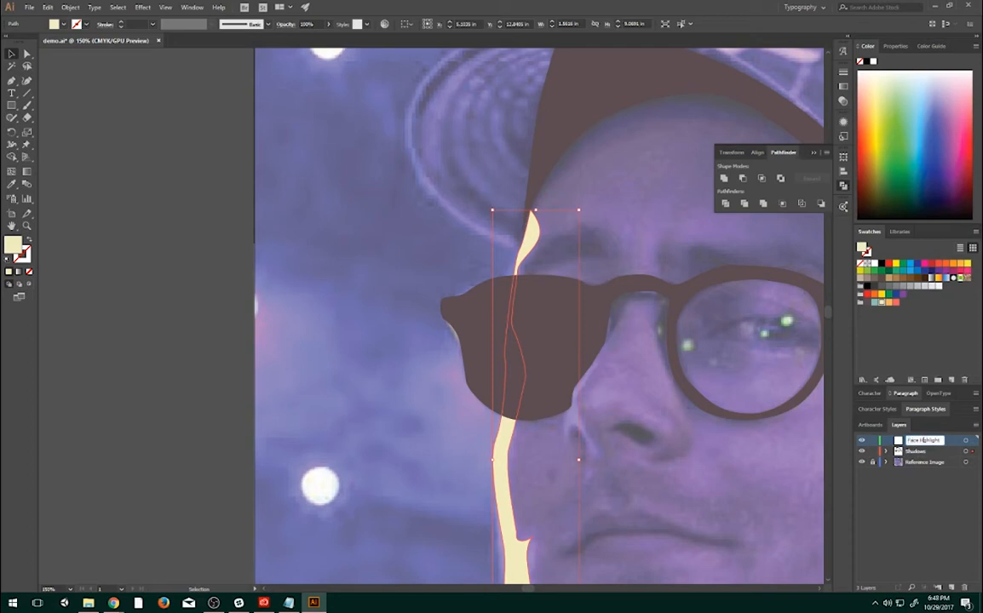
{"action": "key", "text": "Return"}
- Move the cream highlight into the Face Highlight layer and place that layer directly below Shadows
{"action": "right_click", "coordinate": [533, 240]}
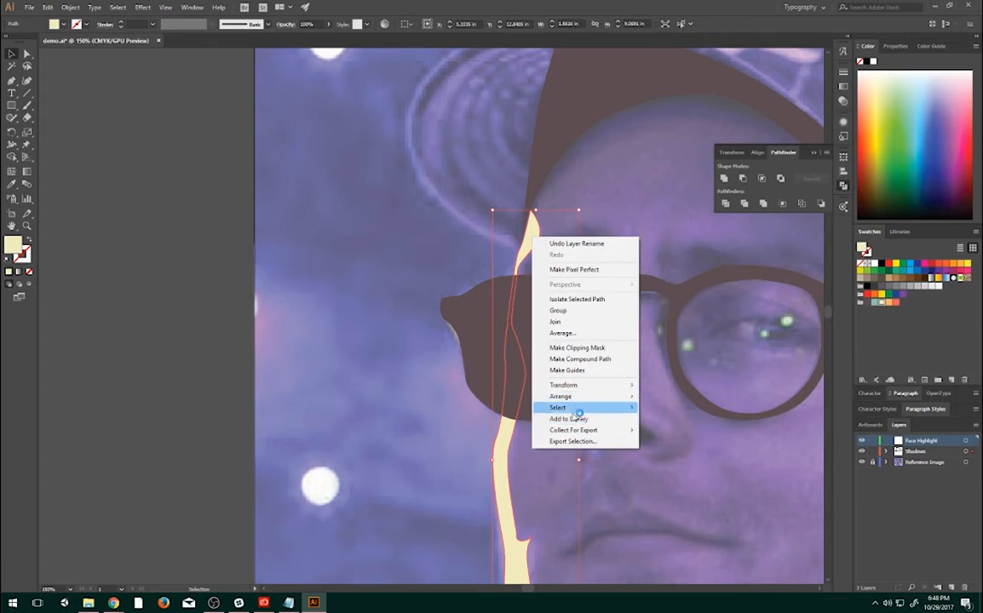
{"action": "mouse_move", "coordinate": [576, 400]}
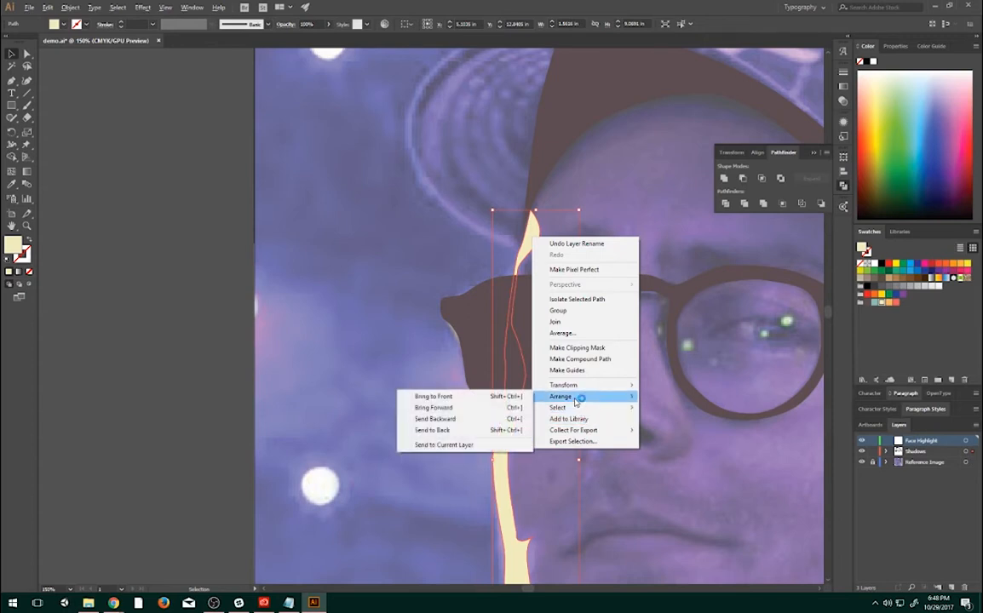
{"action": "left_click", "coordinate": [460, 444]}
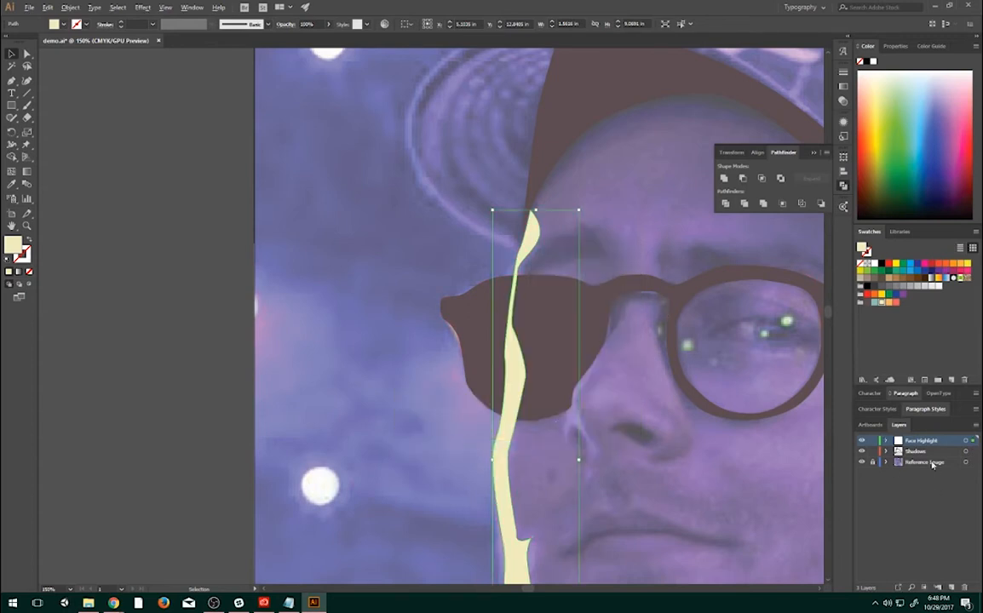
{"action": "left_click_drag", "start_coordinate": [910, 444], "coordinate": [912, 456]}
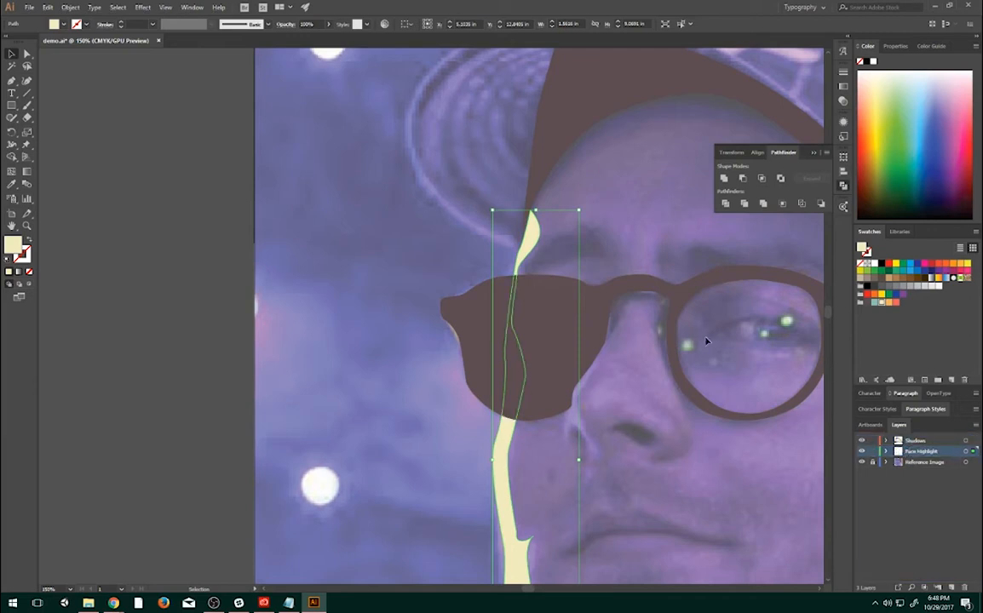
- Deselect the artwork and review the whole portrait, toggling the visibility of individual layers including Face Highlight and Reference Image
{"action": "left_click", "coordinate": [421, 180]}
{"action": "scroll", "coordinate": [421, 180], "scroll_direction": "down", "scroll_amount": 1}
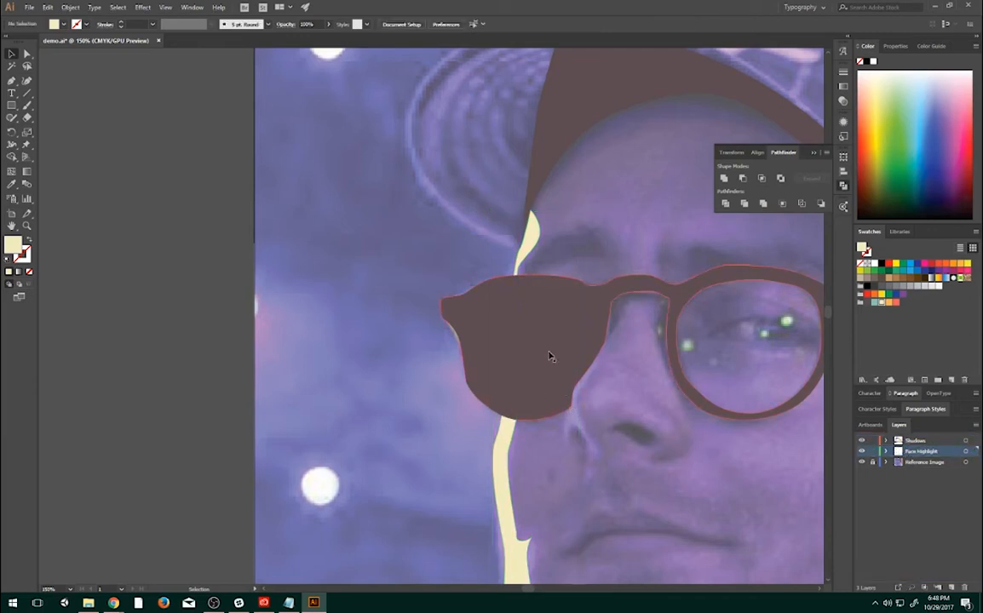
{"action": "scroll", "coordinate": [551, 355], "scroll_direction": "down", "scroll_amount": 2}
{"action": "scroll", "coordinate": [549, 357], "scroll_direction": "up", "scroll_amount": 1}
{"action": "left_click_drag", "start_coordinate": [507, 385], "coordinate": [332, 313]}
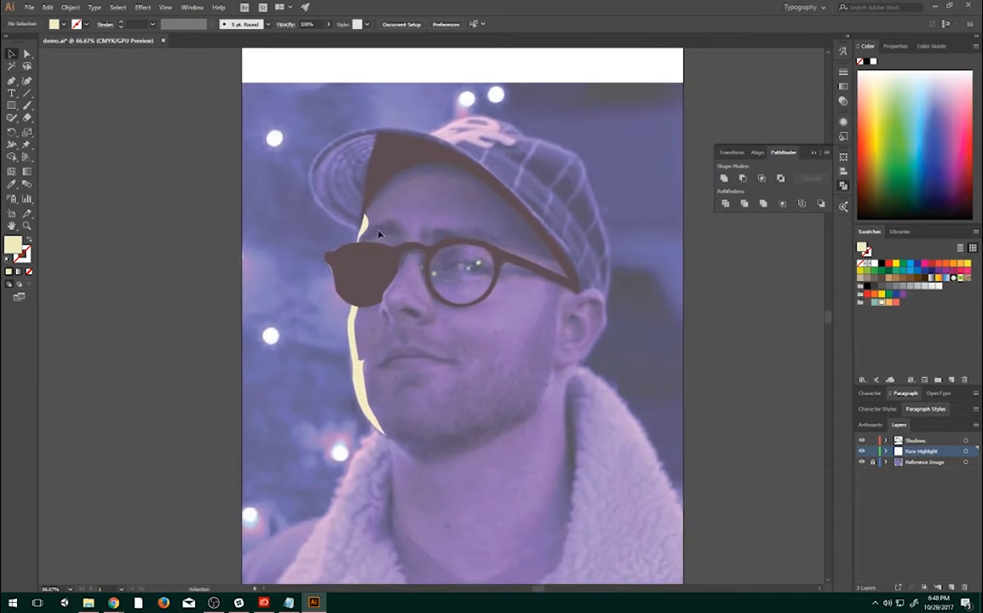
{"action": "left_click_drag", "start_coordinate": [428, 272], "coordinate": [558, 300]}
{"action": "left_click", "coordinate": [911, 440]}
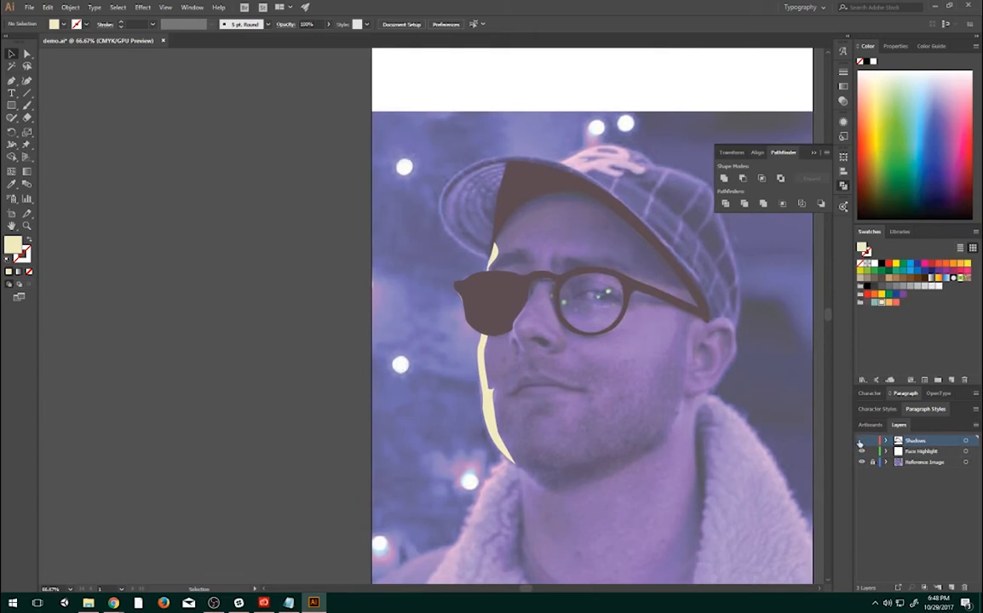
{"action": "left_click", "coordinate": [861, 451]}
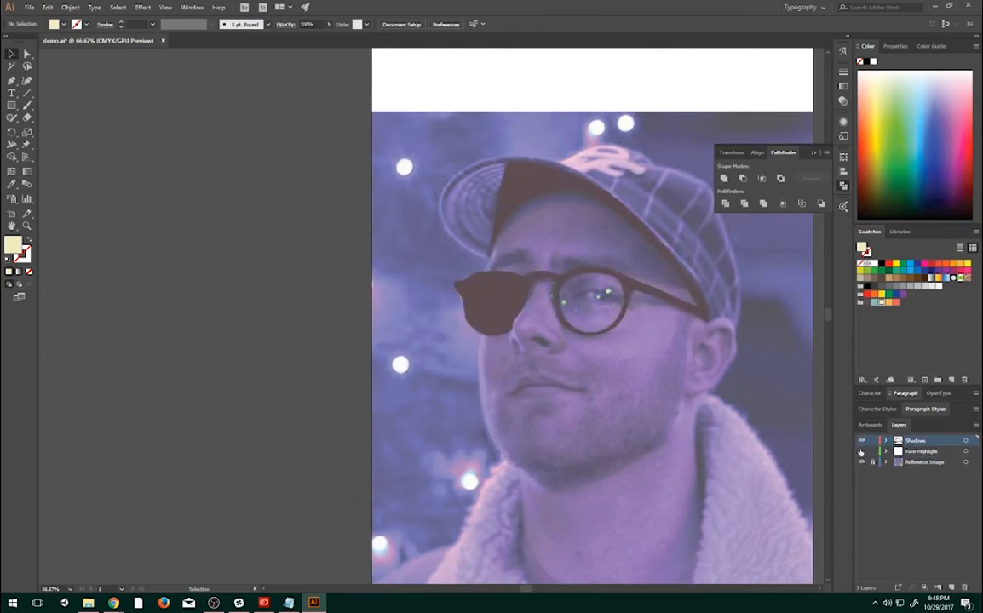
{"action": "left_click", "coordinate": [861, 451]}
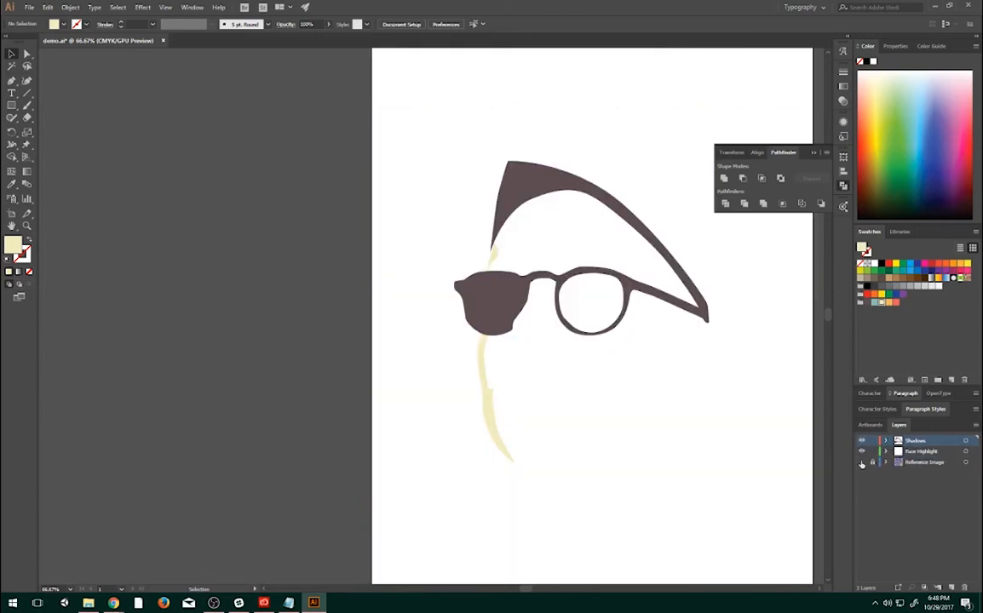
{"action": "left_click", "coordinate": [861, 462]}
{"action": "left_click", "coordinate": [861, 462]}
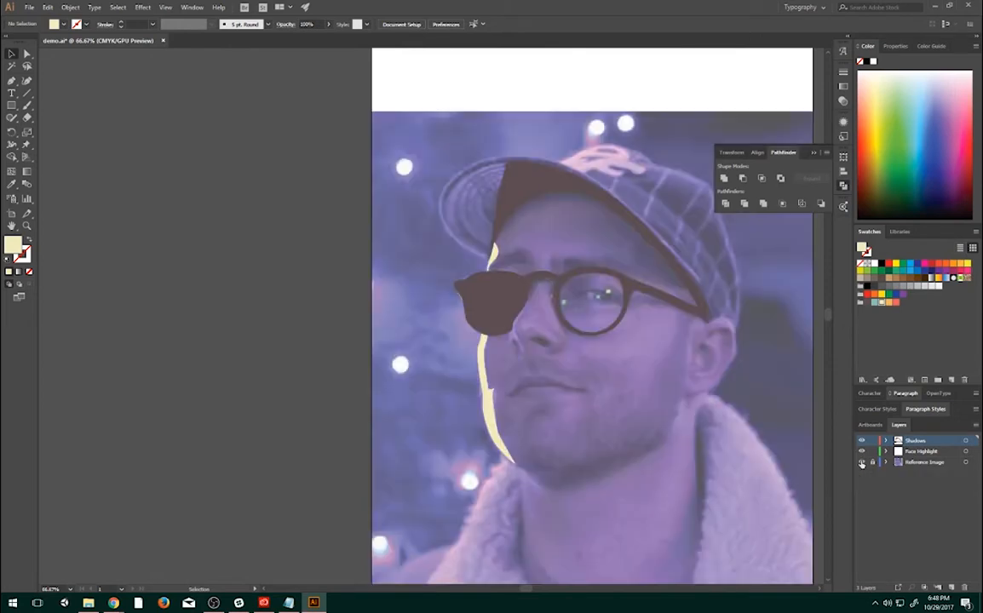
{"action": "left_click", "coordinate": [861, 463]}
{"action": "left_click", "coordinate": [861, 462]}
- Examine the forehead shading between the cap shadow and the glasses up close
{"action": "left_click_drag", "start_coordinate": [683, 320], "coordinate": [655, 361]}
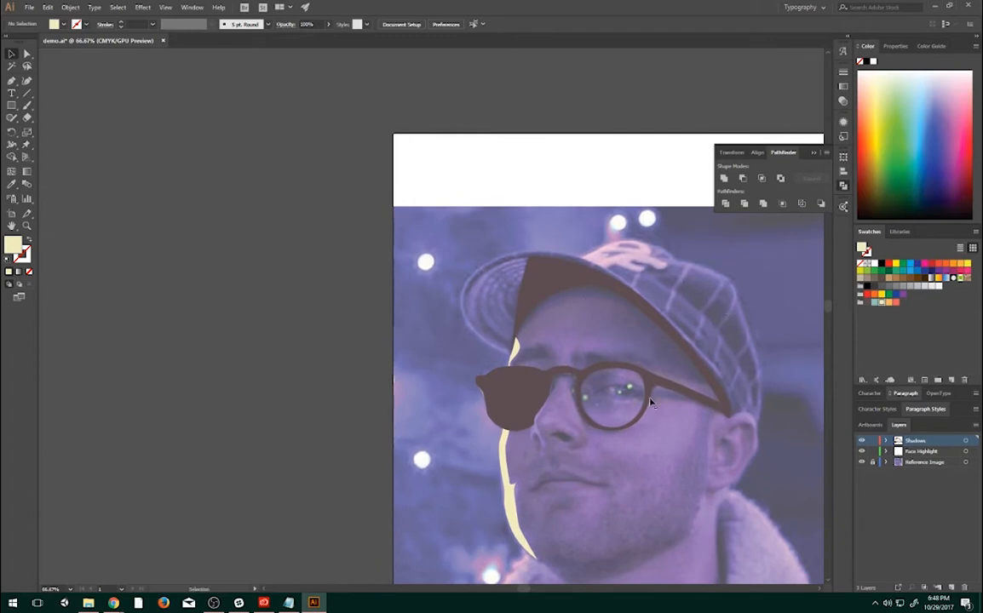
{"action": "left_click_drag", "start_coordinate": [660, 364], "coordinate": [611, 266]}
{"action": "scroll", "coordinate": [531, 227], "scroll_direction": "up", "scroll_amount": 1}
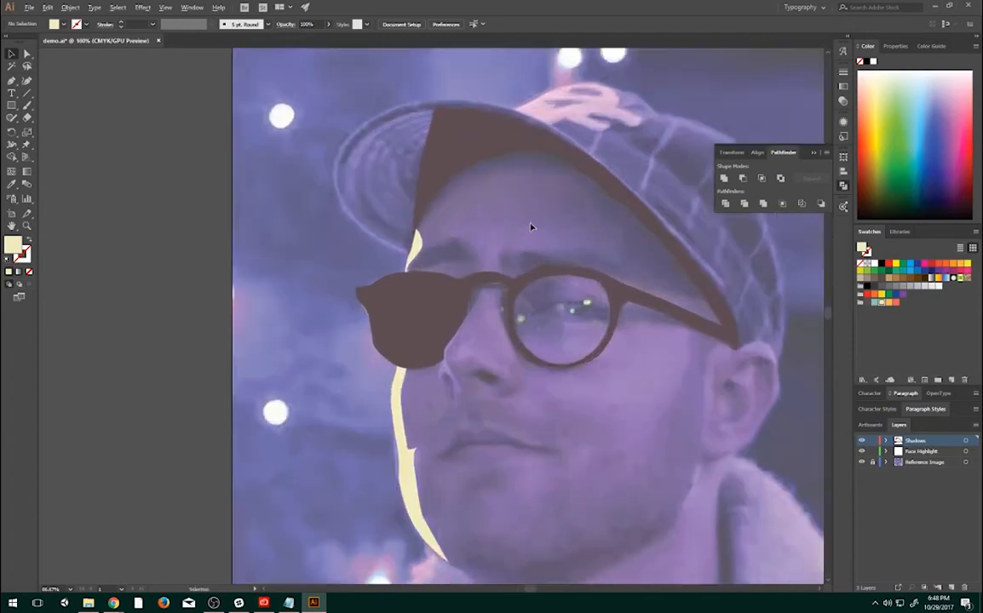
{"action": "scroll", "coordinate": [531, 226], "scroll_direction": "up", "scroll_amount": 1}
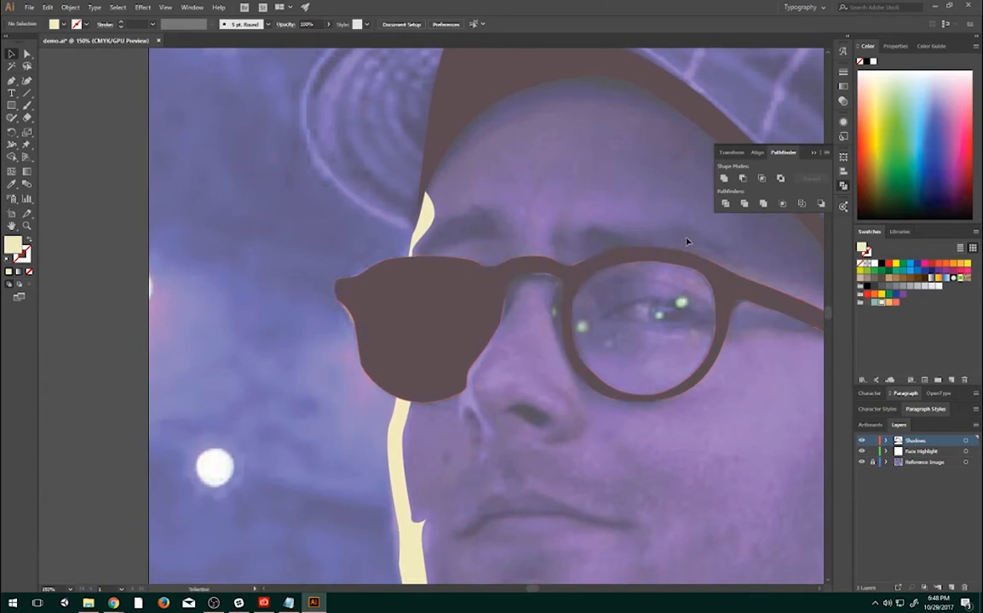
{"action": "left_click_drag", "start_coordinate": [686, 241], "coordinate": [565, 302]}
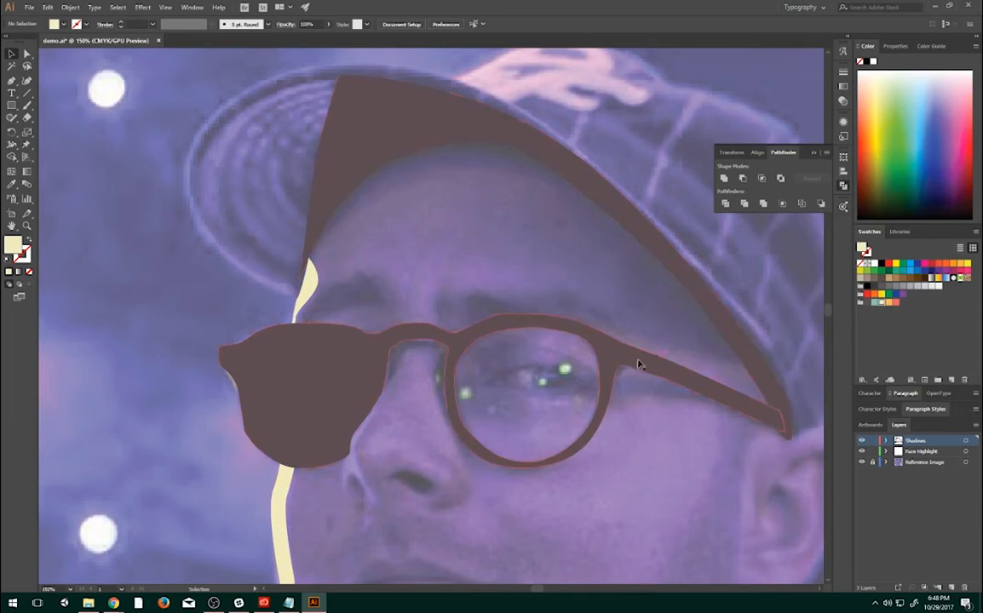
{"action": "left_click_drag", "start_coordinate": [639, 361], "coordinate": [593, 352]}
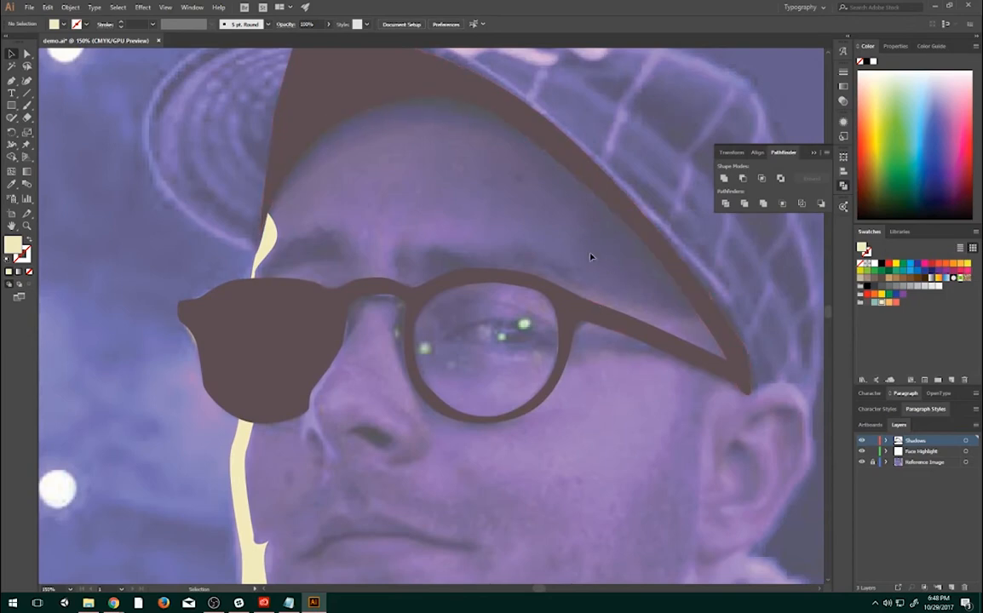
{"action": "left_click_drag", "start_coordinate": [590, 256], "coordinate": [651, 354]}
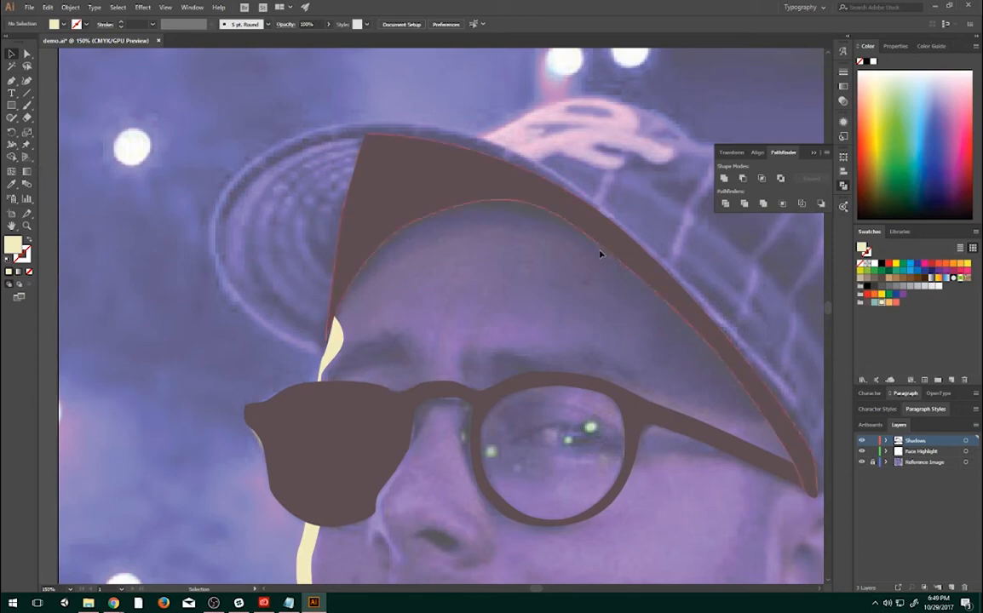
- Add a new layer named Lined Shadows between the Shadows and Face Highlight layers
{"action": "left_click", "coordinate": [952, 587]}
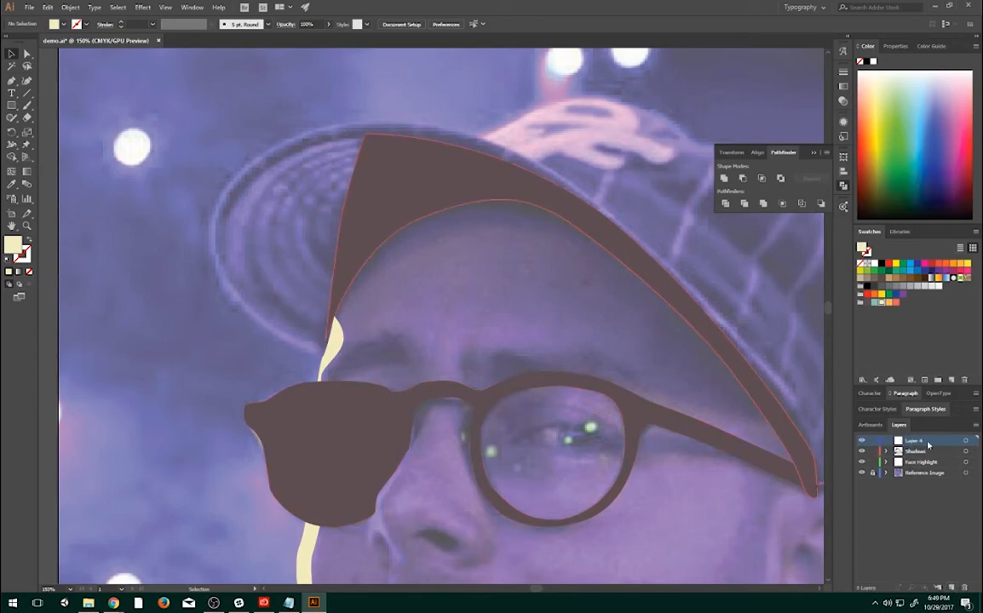
{"action": "left_click_drag", "start_coordinate": [928, 444], "coordinate": [920, 451]}
{"action": "double_click", "coordinate": [916, 451]}
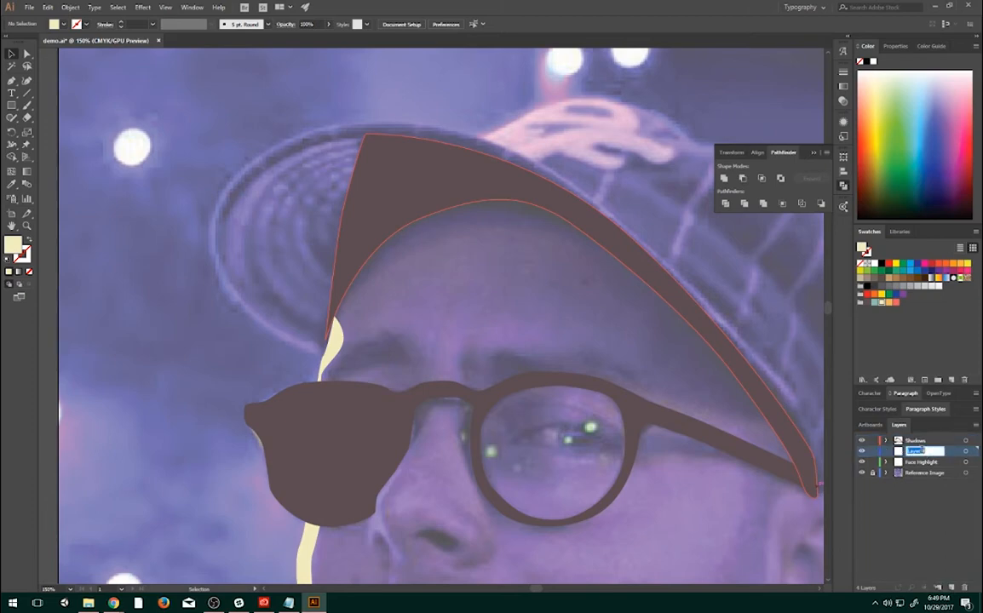
{"action": "type", "text": "Hat Shadows"}
{"action": "key", "text": "Return"}
- Set the fill to the dark brown Vintage Card swatch and activate the Pen tool
{"action": "left_click_drag", "start_coordinate": [600, 285], "coordinate": [558, 229]}
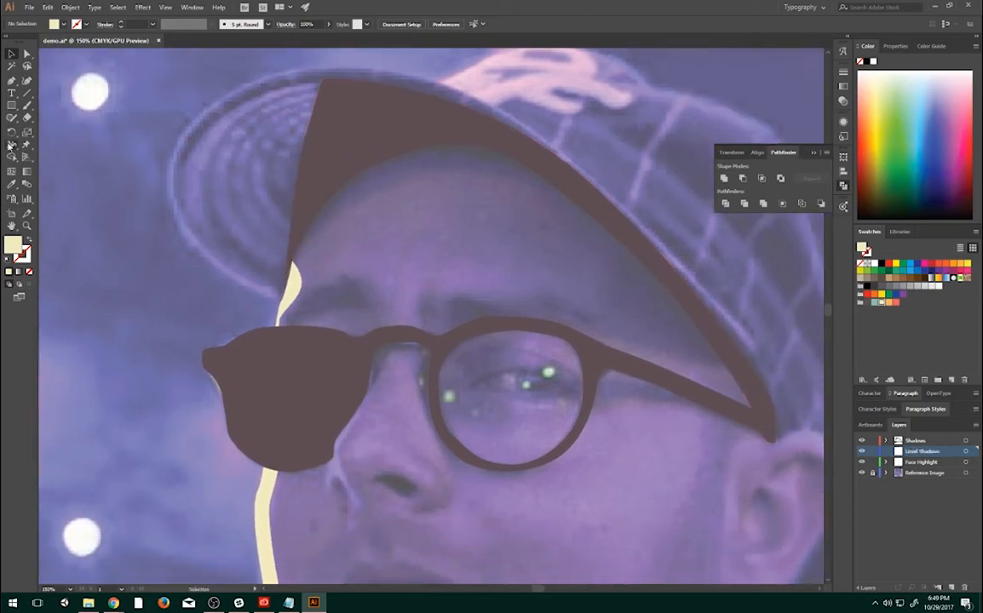
{"action": "left_click", "coordinate": [868, 303]}
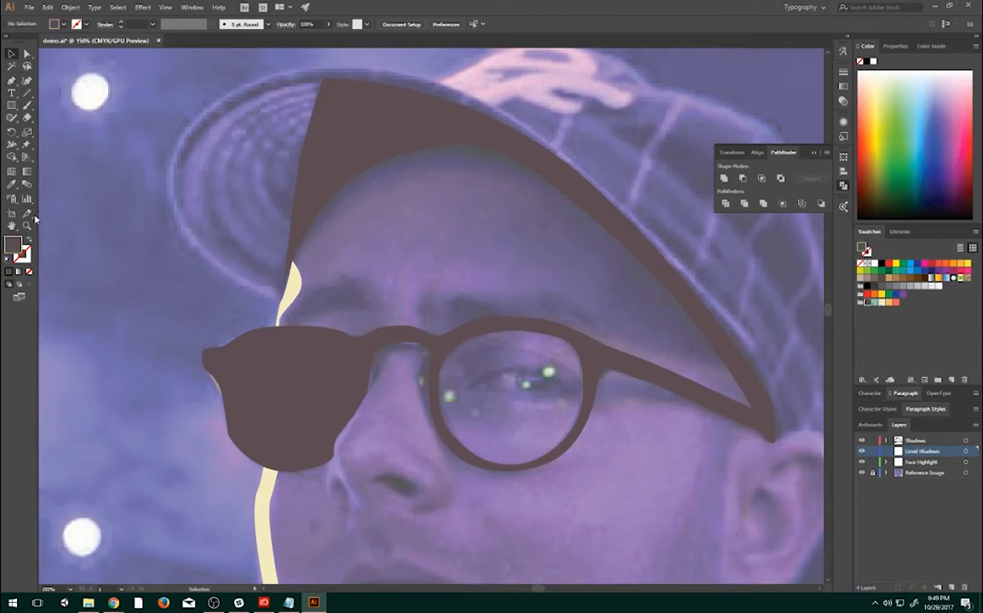
{"action": "left_click", "coordinate": [10, 80]}
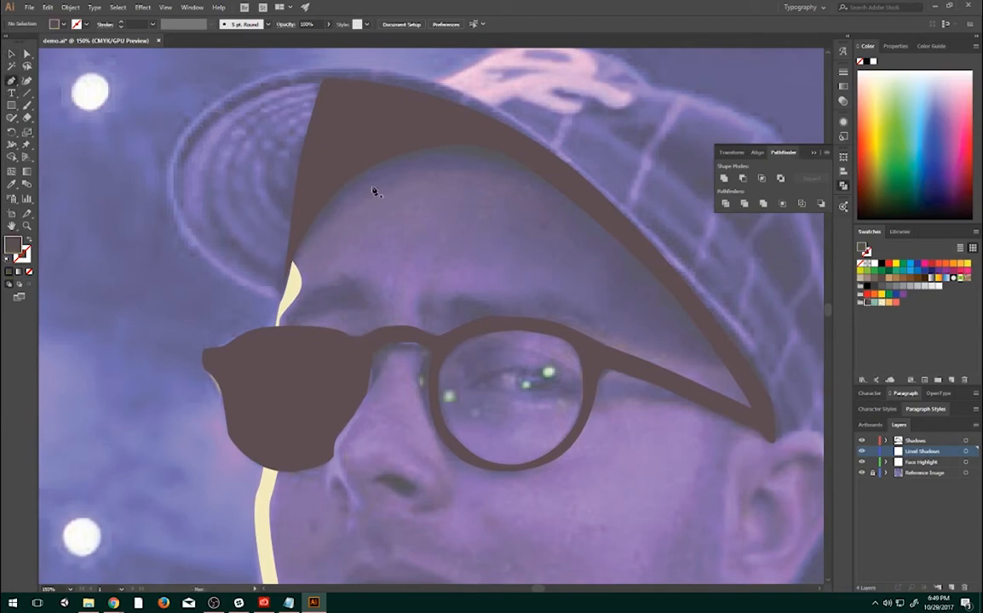
{"action": "left_click", "coordinate": [301, 249]}
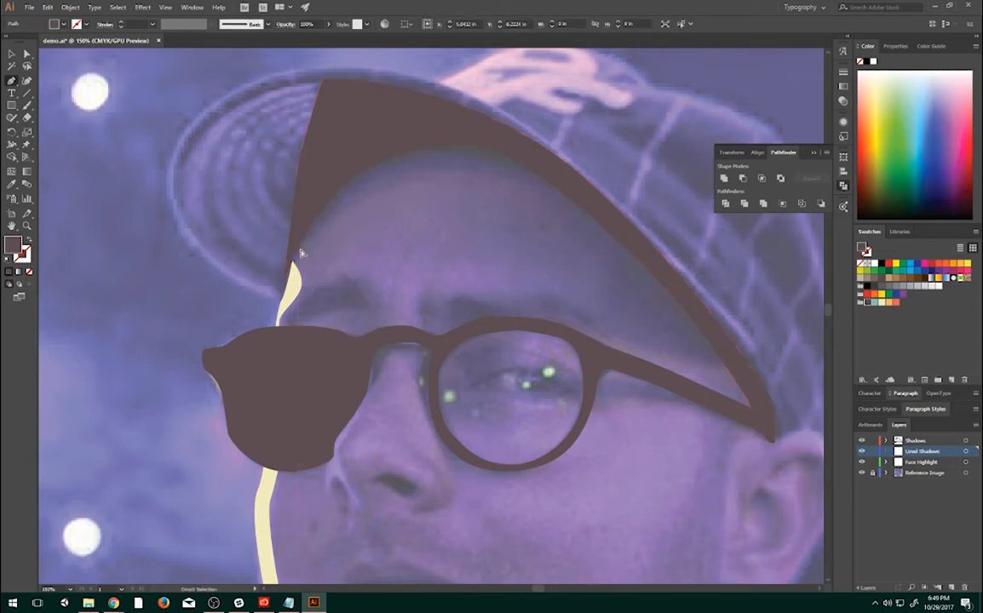
{"action": "key", "text": "ctrl+z"}
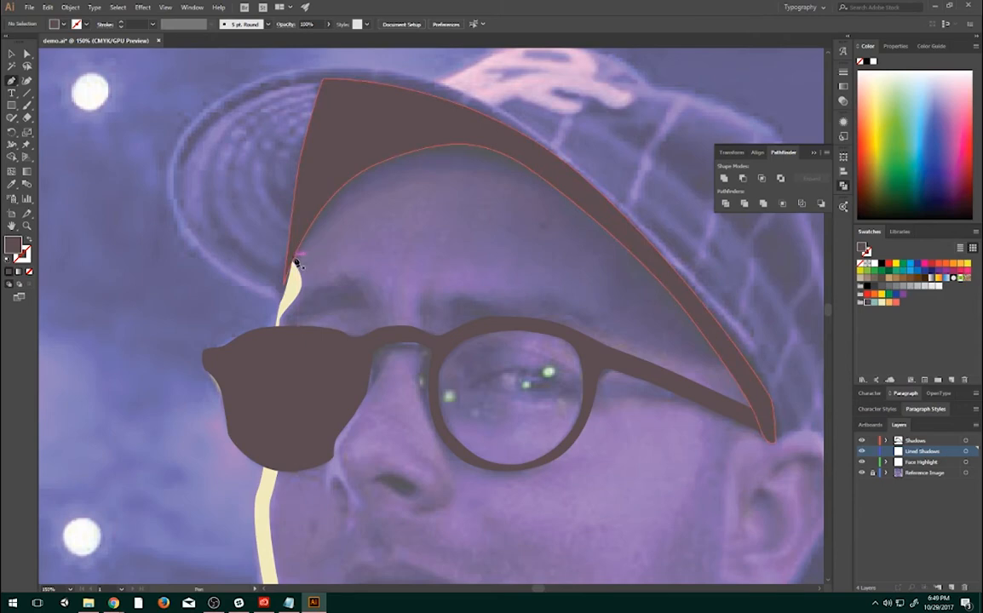
{"action": "left_click", "coordinate": [166, 9]}
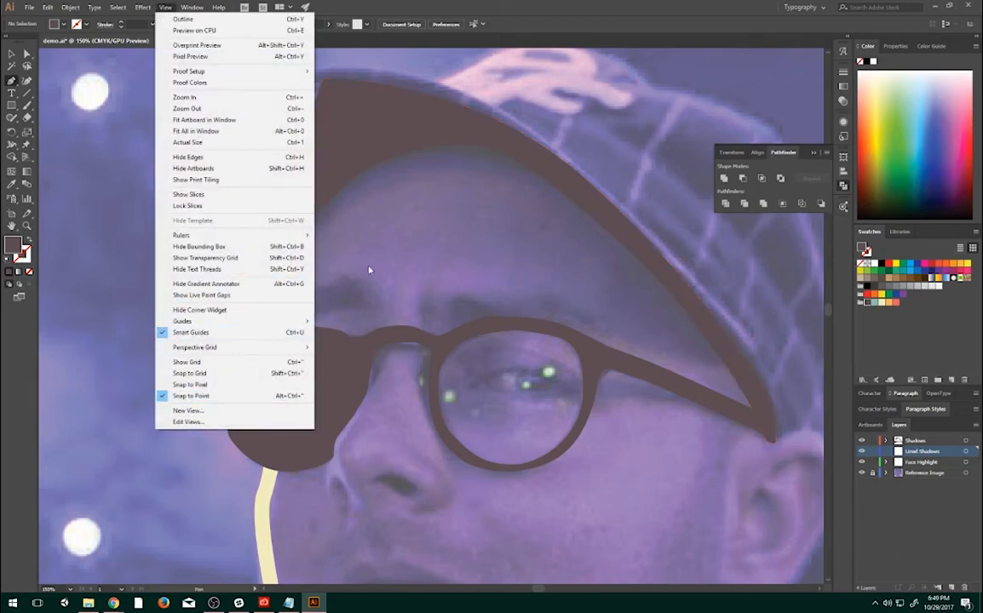
{"action": "left_click", "coordinate": [357, 219]}
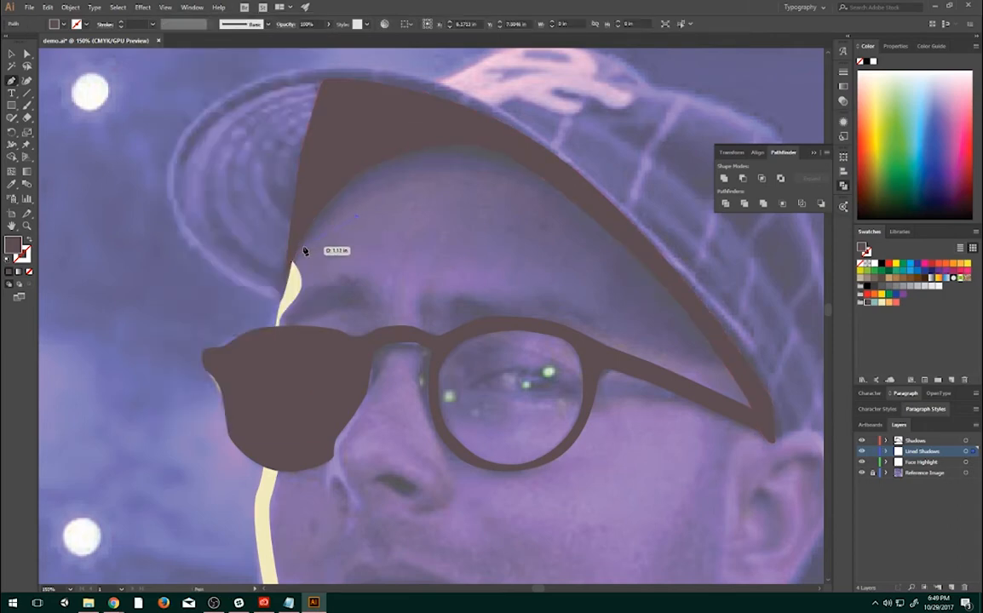
{"action": "key", "text": "v"}
{"action": "left_click", "coordinate": [378, 226]}
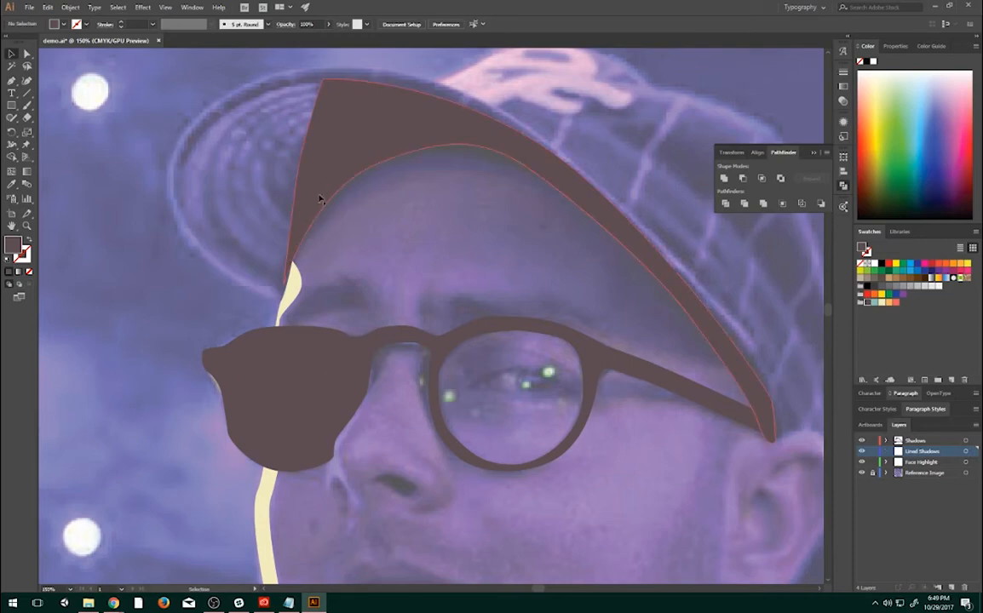
- Trace the forehead shadow's lower curve with the Pen tool, from the top of the cream highlight across the upper forehead
{"action": "key", "text": "p"}
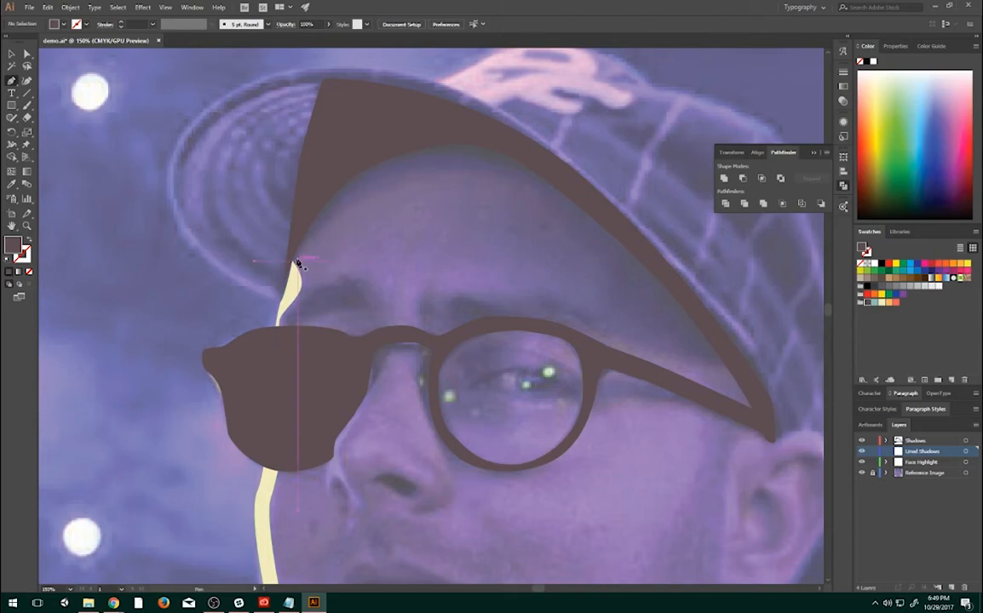
{"action": "left_click", "coordinate": [297, 265]}
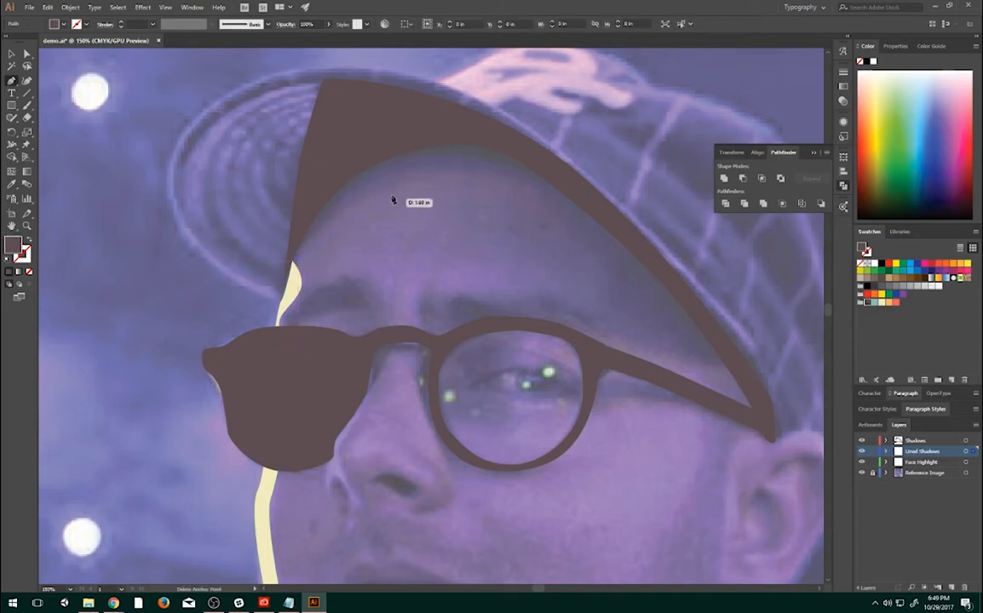
{"action": "left_click", "coordinate": [373, 184]}
{"action": "left_click", "coordinate": [431, 174]}
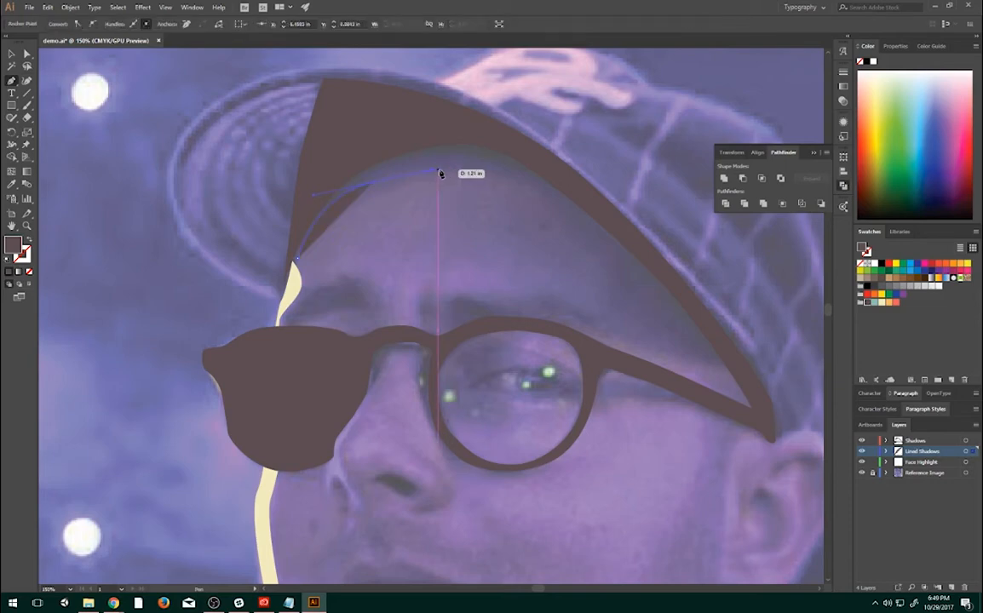
{"action": "left_click", "coordinate": [485, 182]}
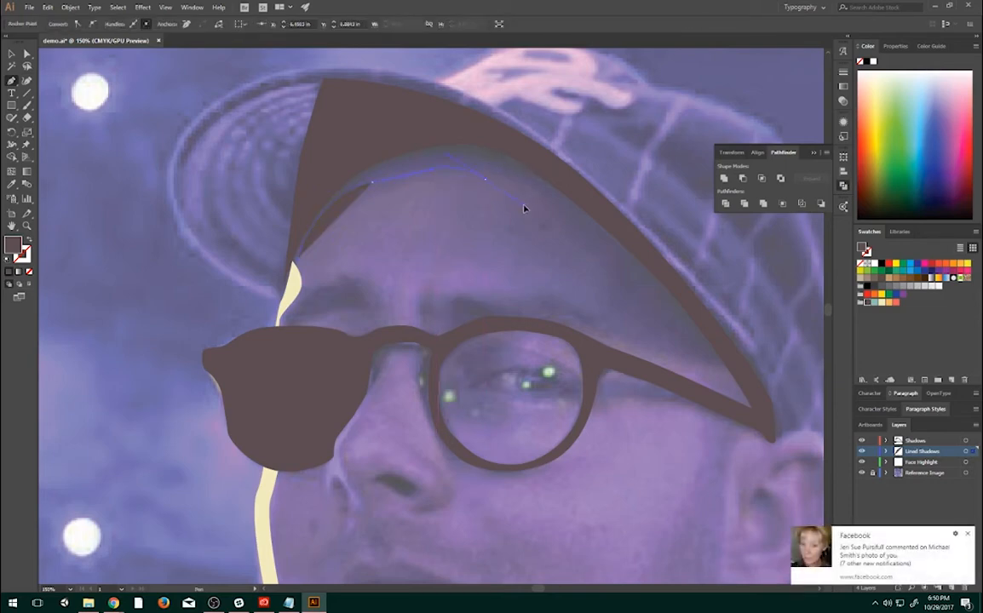
{"action": "key", "text": "ctrl+z"}
{"action": "left_click", "coordinate": [968, 532]}
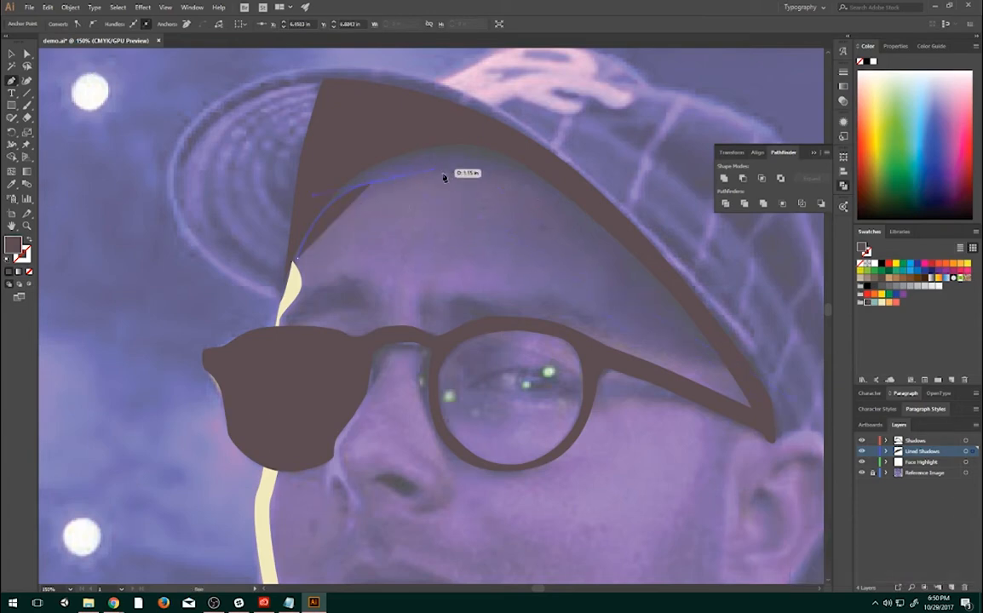
{"action": "left_click", "coordinate": [493, 183]}
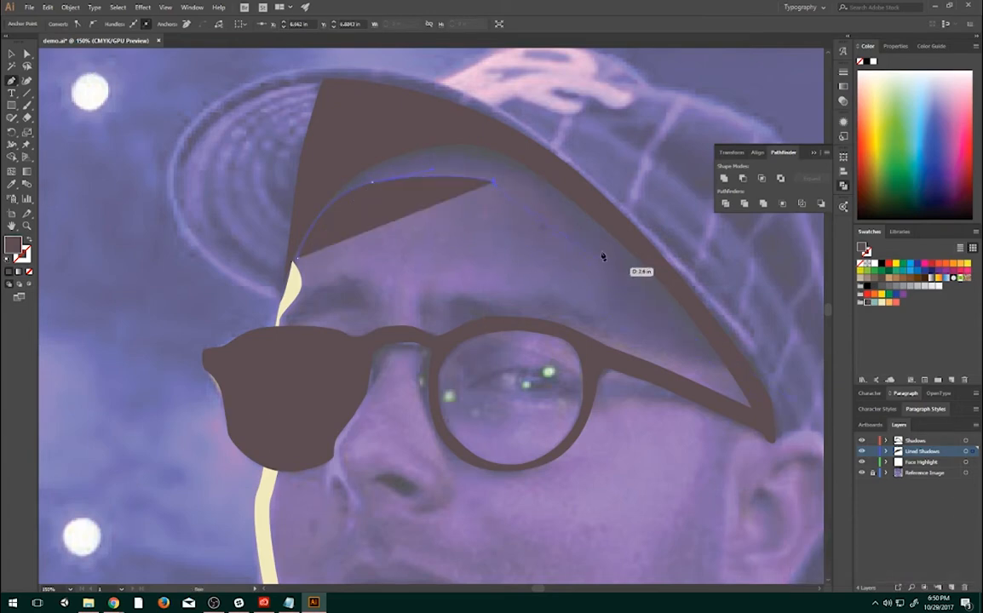
{"action": "key", "text": "ctrl+z"}
{"action": "left_click_drag", "start_coordinate": [515, 189], "coordinate": [564, 205]}
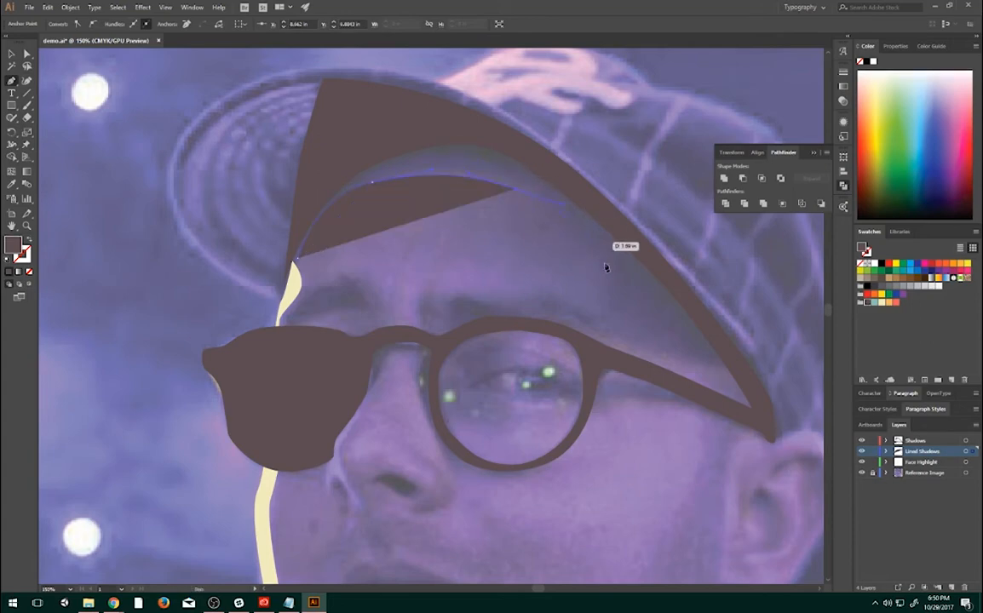
- Continue the path down to the glasses' temple arm, then back beneath the cap shadow, closing the forehead shadow shape at its starting point
{"action": "left_click_drag", "start_coordinate": [607, 282], "coordinate": [566, 213]}
{"action": "left_click", "coordinate": [750, 389]}
{"action": "left_click_drag", "start_coordinate": [624, 230], "coordinate": [590, 210]}
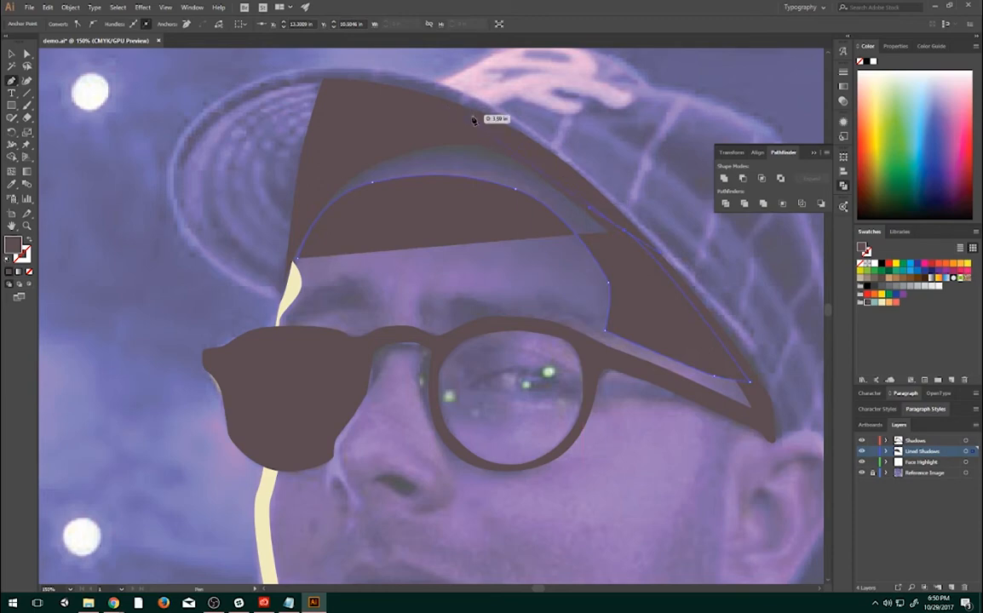
{"action": "left_click_drag", "start_coordinate": [466, 128], "coordinate": [466, 127]}
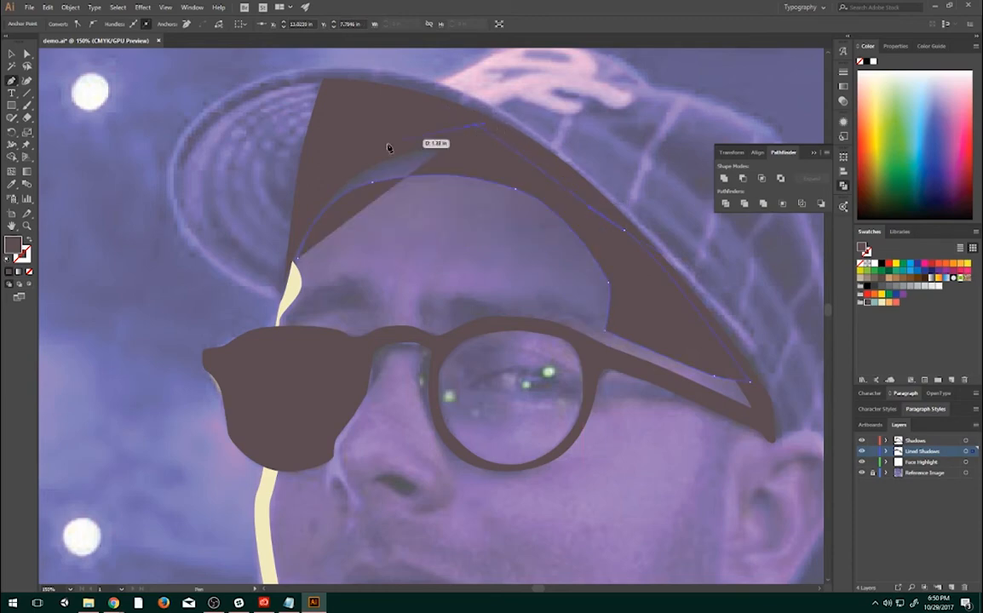
{"action": "left_click_drag", "start_coordinate": [328, 172], "coordinate": [307, 210]}
{"action": "left_click_drag", "start_coordinate": [292, 253], "coordinate": [300, 264]}
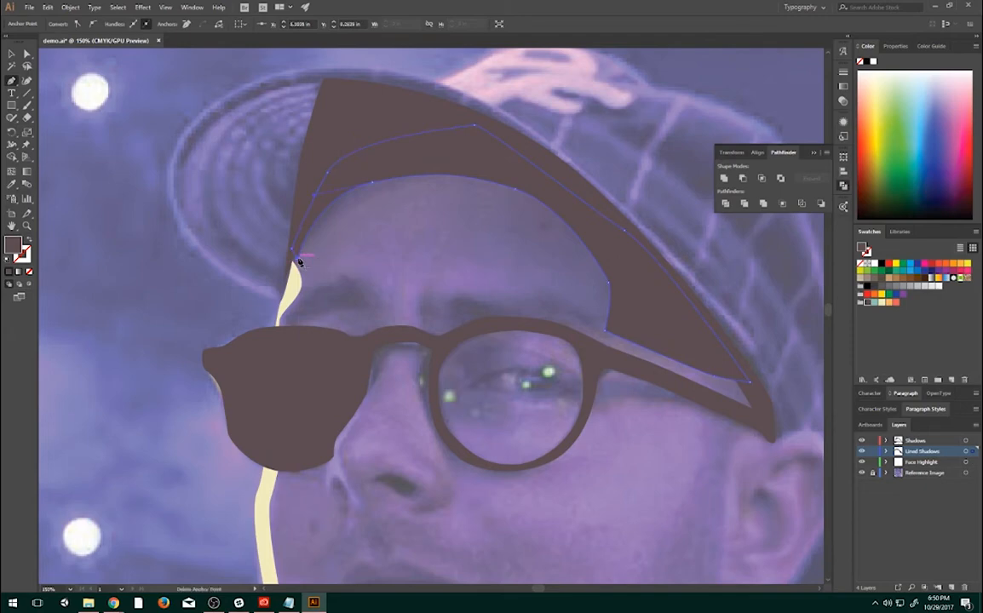
- Select the forehead shadow shape and add a new layer named lines above the Shadows layer
{"action": "key", "text": "v"}
{"action": "left_click", "coordinate": [605, 228]}
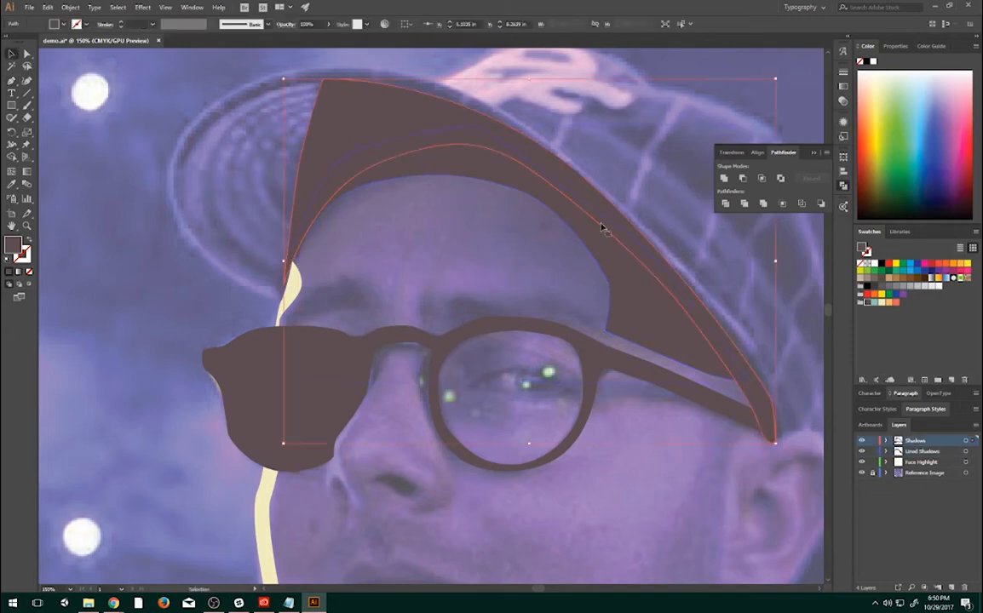
{"action": "left_click", "coordinate": [678, 342]}
{"action": "key", "text": "space"}
{"action": "left_click_drag", "start_coordinate": [553, 337], "coordinate": [538, 355]}
{"action": "left_click", "coordinate": [538, 354]}
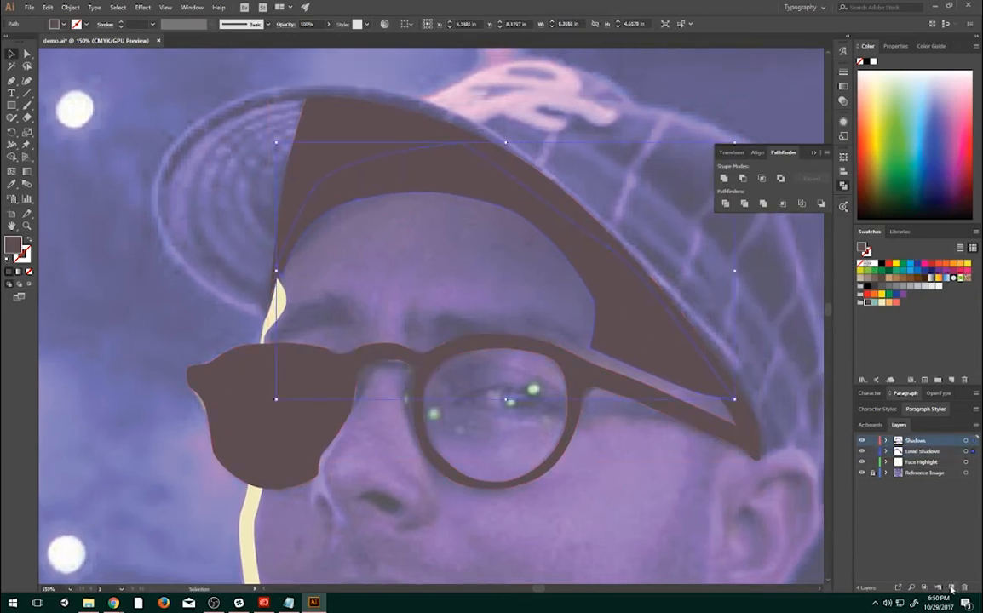
{"action": "left_click", "coordinate": [951, 589]}
{"action": "double_click", "coordinate": [915, 441]}
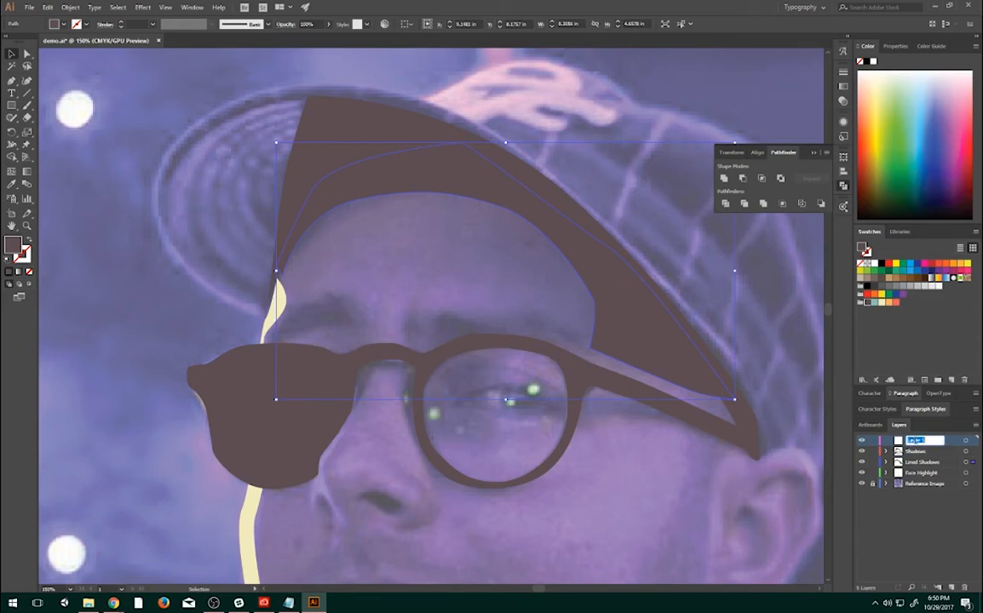
{"action": "type", "text": "Lines"}
{"action": "key", "text": "Return"}
- Draw a thin horizontal rectangle about 8.09 in wide and 0.05 in high above the cap, near the artboard's right edge
{"action": "left_click_drag", "start_coordinate": [544, 319], "coordinate": [361, 463]}
{"action": "left_click", "coordinate": [11, 105]}
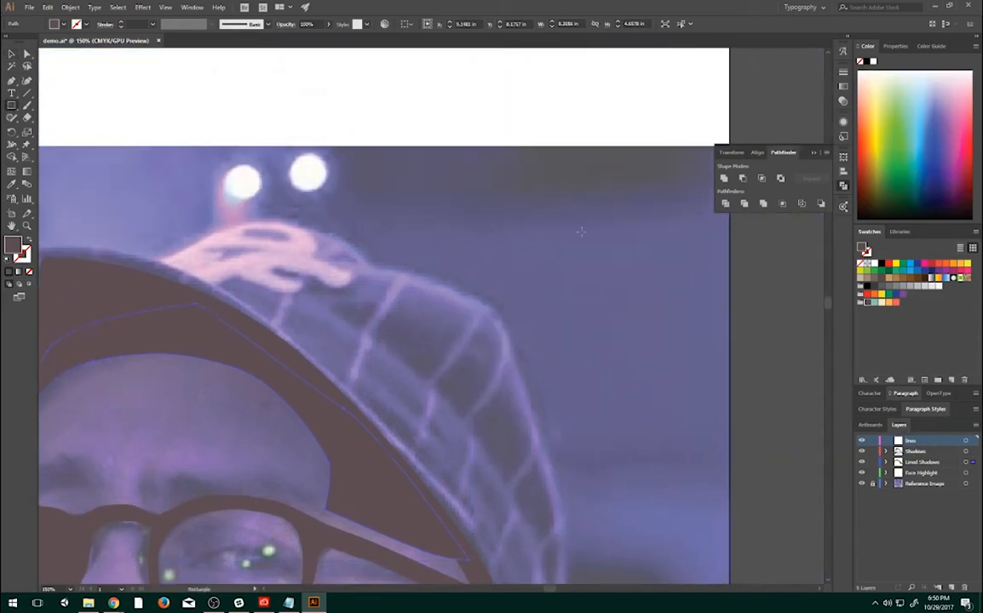
{"action": "left_click", "coordinate": [11, 105]}
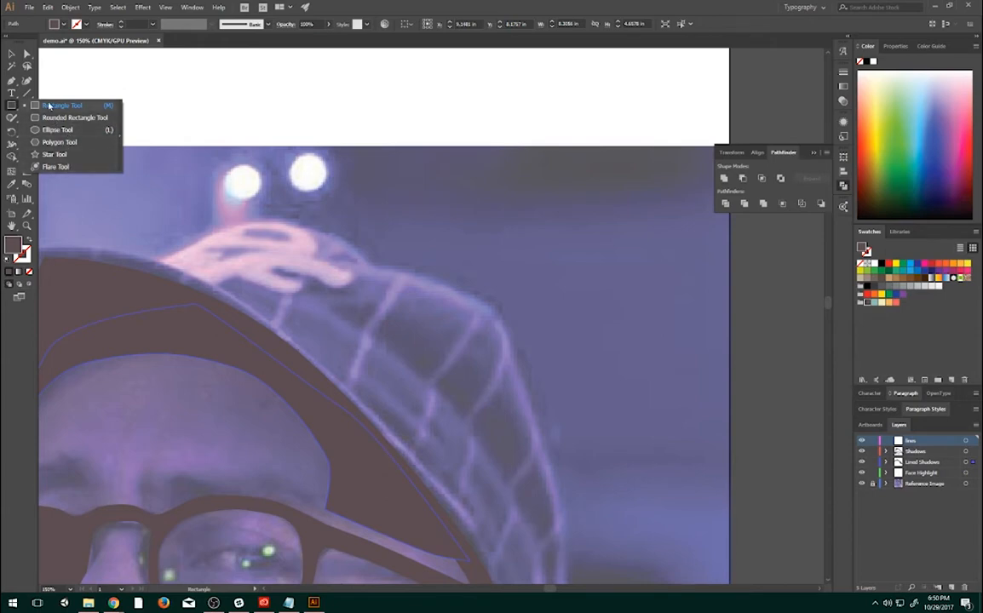
{"action": "left_click_drag", "start_coordinate": [255, 192], "coordinate": [706, 194]}
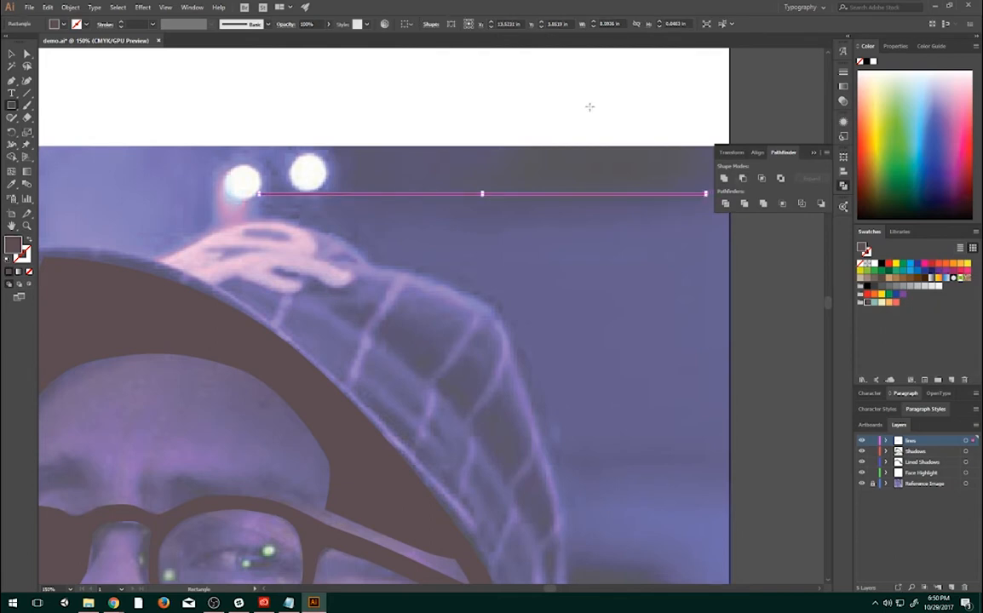
{"action": "left_click", "coordinate": [11, 56]}
- Try to duplicate the thin rectangle slightly below the original
{"action": "scroll", "coordinate": [566, 213], "scroll_direction": "up", "scroll_amount": 3}
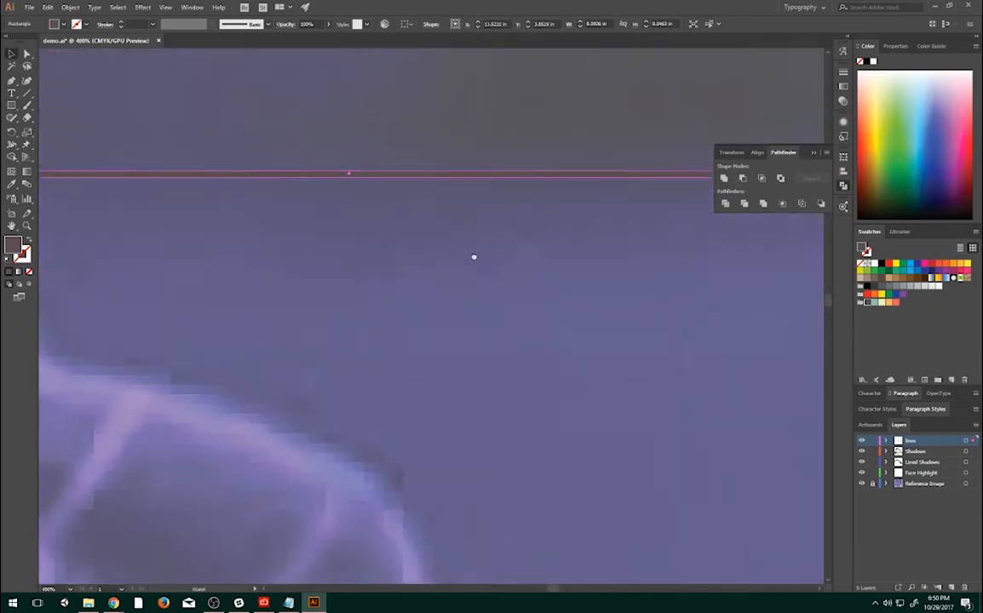
{"action": "left_click_drag", "start_coordinate": [473, 257], "coordinate": [613, 327]}
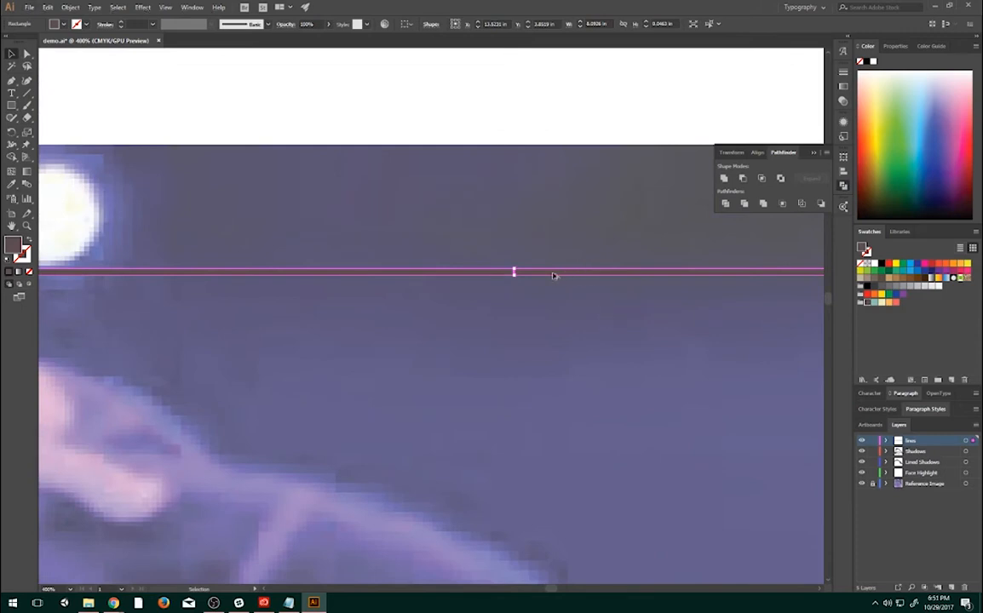
{"action": "mouse_move", "coordinate": [552, 276]}
{"action": "left_mouse_down"}
{"action": "mouse_move", "coordinate": [563, 299]}
{"action": "mouse_move", "coordinate": [531, 281]}
{"action": "mouse_move", "coordinate": [530, 303]}
{"action": "mouse_move", "coordinate": [544, 287]}
{"action": "left_mouse_up"}
{"action": "scroll", "coordinate": [543, 287], "scroll_direction": "down", "scroll_amount": 2}
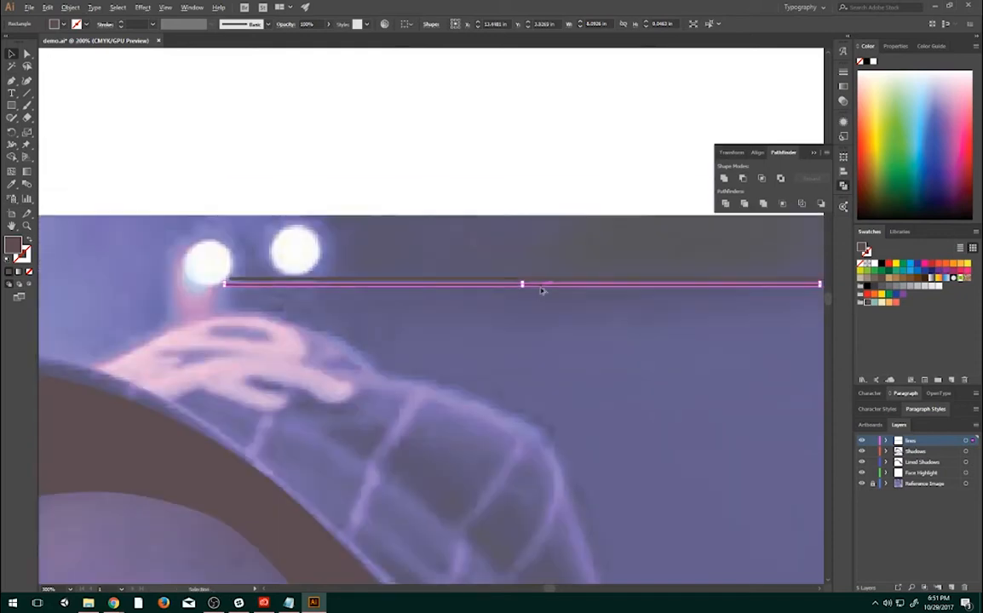
{"action": "scroll", "coordinate": [530, 297], "scroll_direction": "up", "scroll_amount": 1}
{"action": "left_click_drag", "start_coordinate": [668, 306], "coordinate": [443, 340]}
{"action": "key", "text": "ctrl+z"}
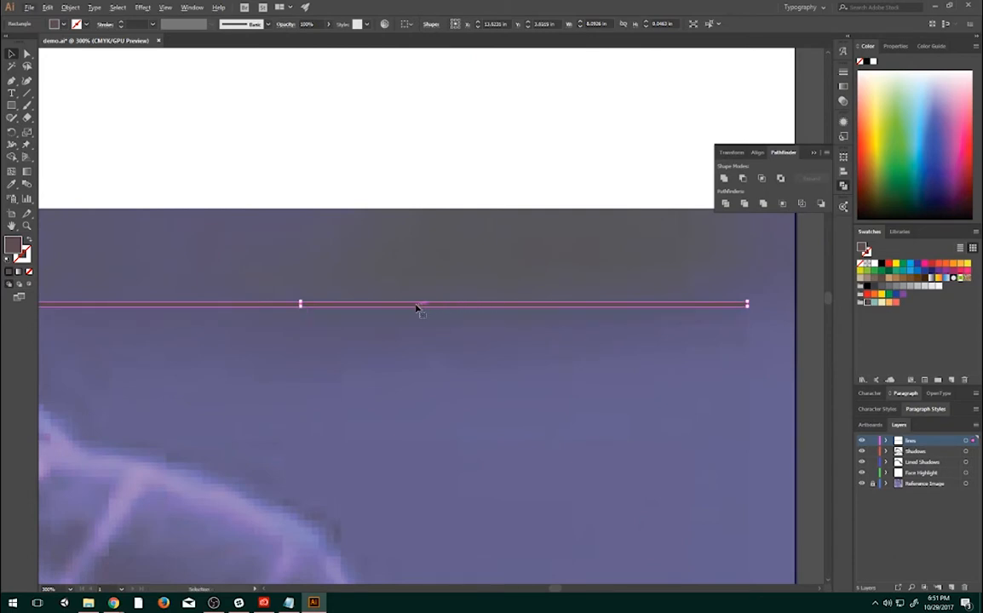
- Duplicate the thin rectangle just below itself with a small gap, and duplicate that pair below to make four evenly spaced lines
{"action": "mouse_move", "coordinate": [417, 307]}
{"action": "left_mouse_down"}
{"action": "mouse_move", "coordinate": [417, 323]}
{"action": "mouse_move", "coordinate": [431, 327]}
{"action": "mouse_move", "coordinate": [418, 318]}
{"action": "left_mouse_up"}
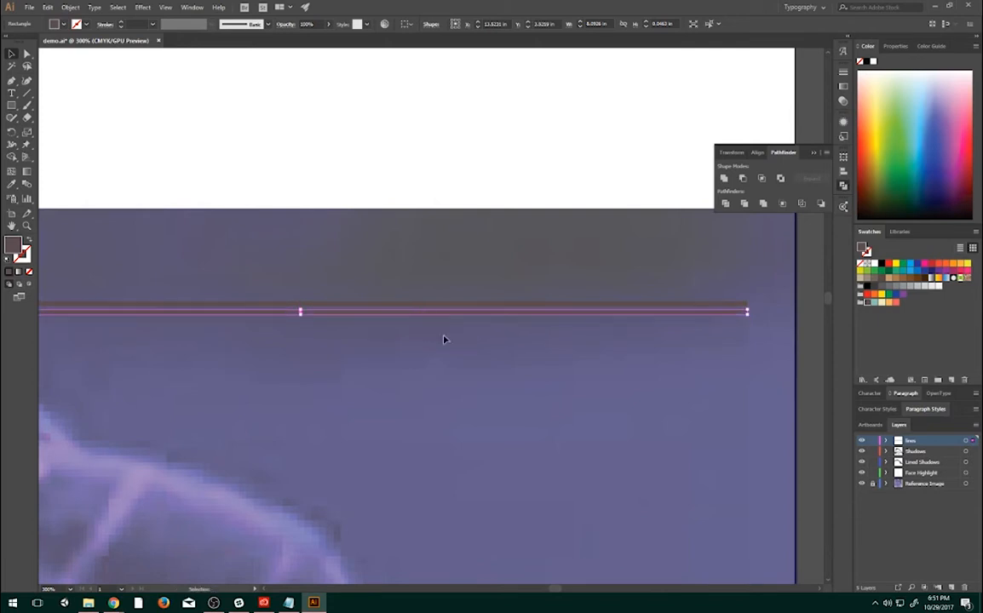
{"action": "left_click", "coordinate": [582, 304], "text": "shift"}
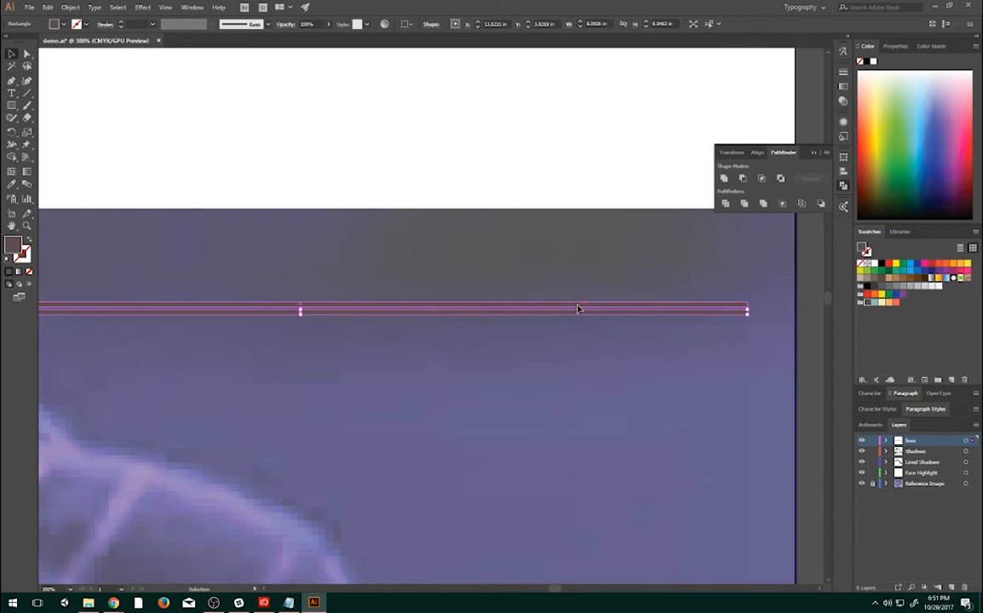
{"action": "left_click", "coordinate": [582, 318], "text": "shift"}
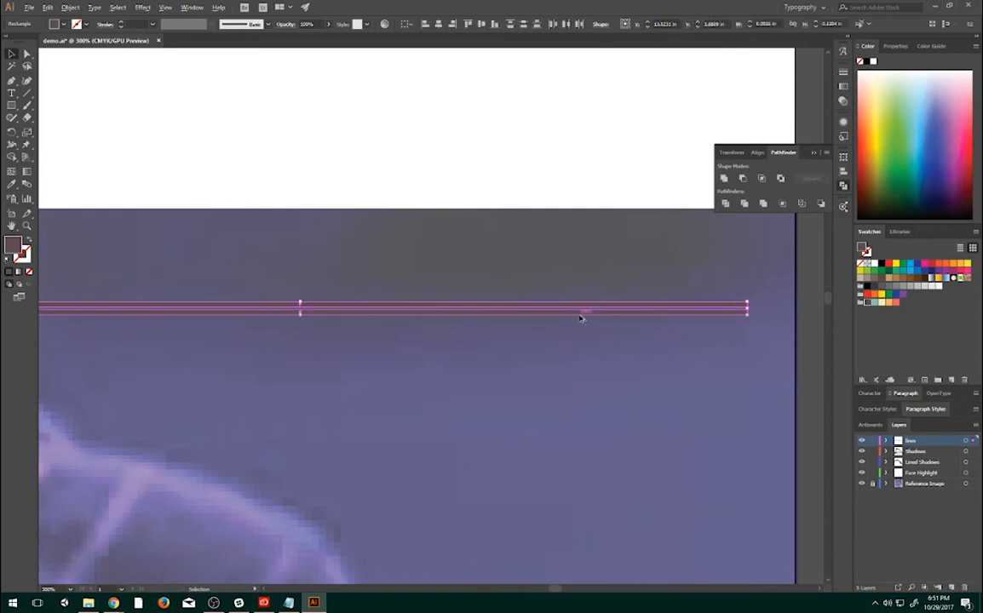
{"action": "mouse_move", "coordinate": [580, 315]}
{"action": "left_mouse_down"}
{"action": "mouse_move", "coordinate": [580, 340]}
{"action": "mouse_move", "coordinate": [581, 332]}
{"action": "left_mouse_up"}
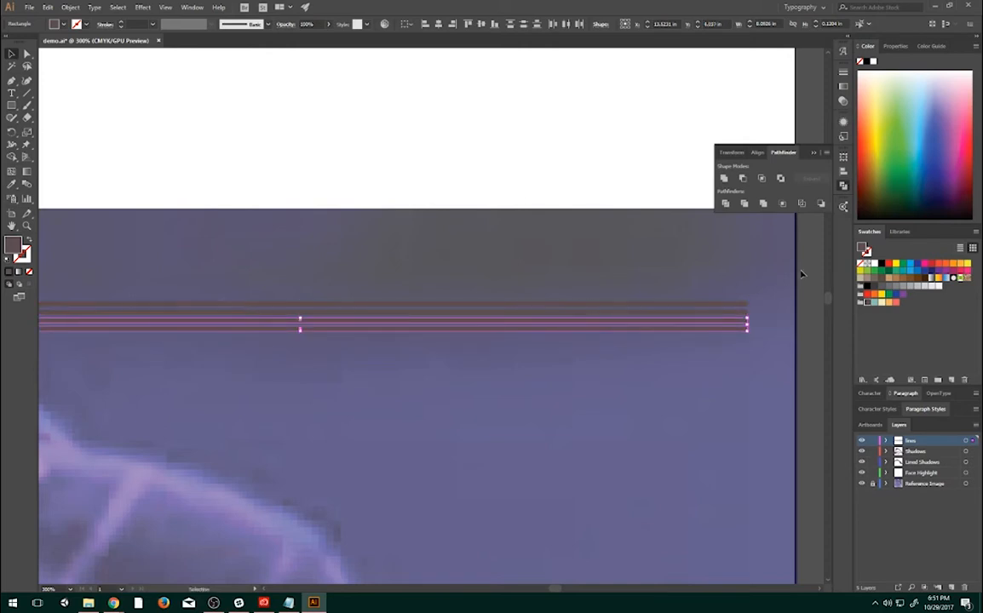
- Duplicate the four lines directly below, and repeat with the eight lines to build a block of sixteen evenly spaced lines
{"action": "key", "text": "ctrl+a"}
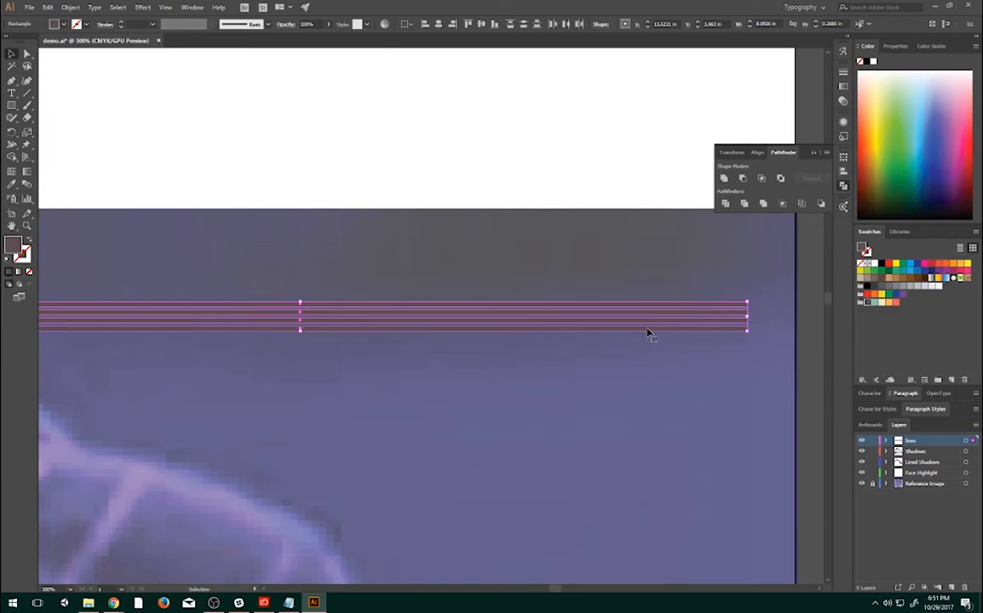
{"action": "left_click_drag", "start_coordinate": [648, 331], "coordinate": [649, 365]}
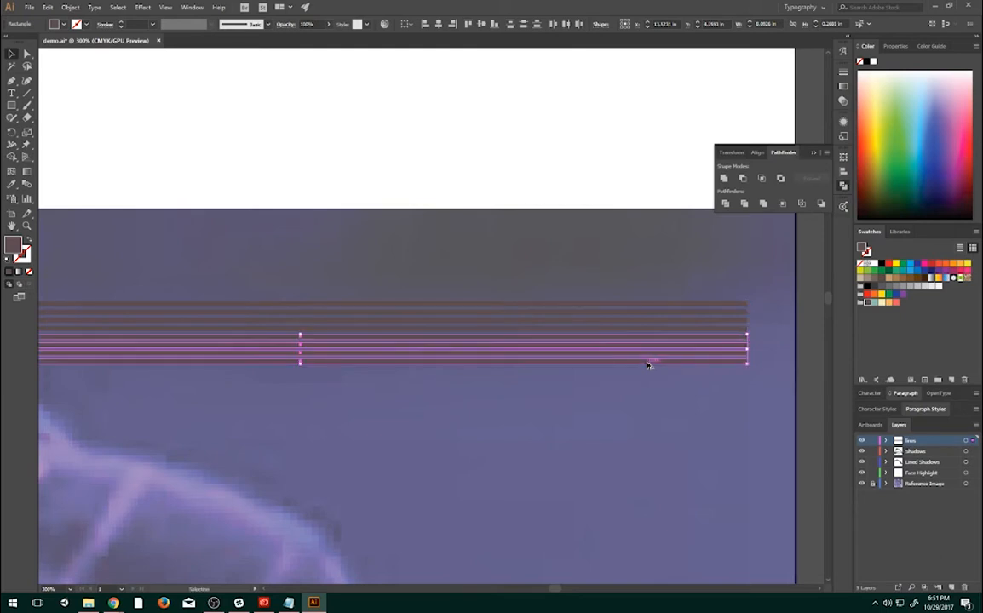
{"action": "left_click", "coordinate": [655, 322], "text": "shift"}
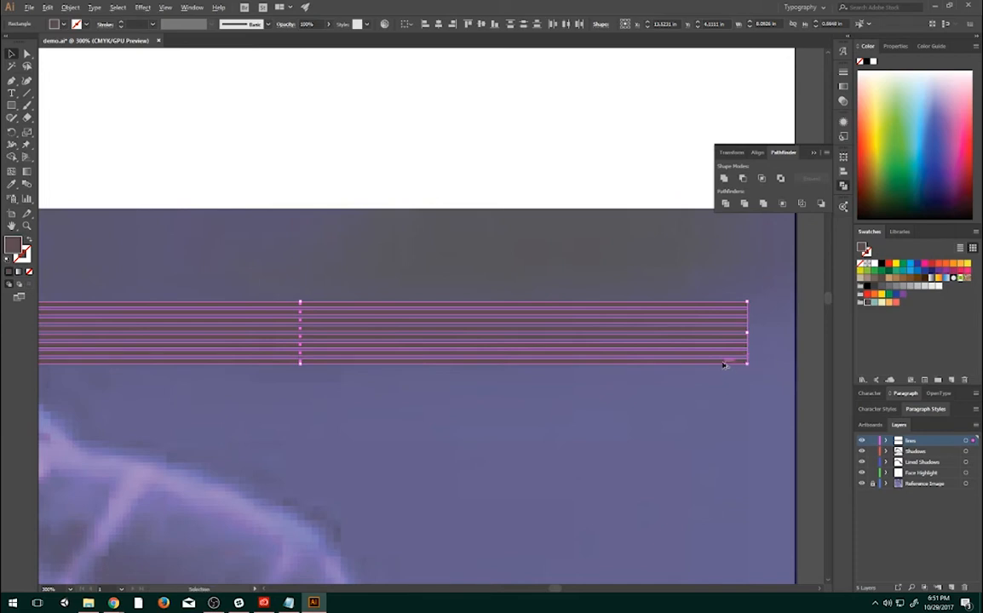
{"action": "left_click_drag", "start_coordinate": [723, 365], "coordinate": [726, 430]}
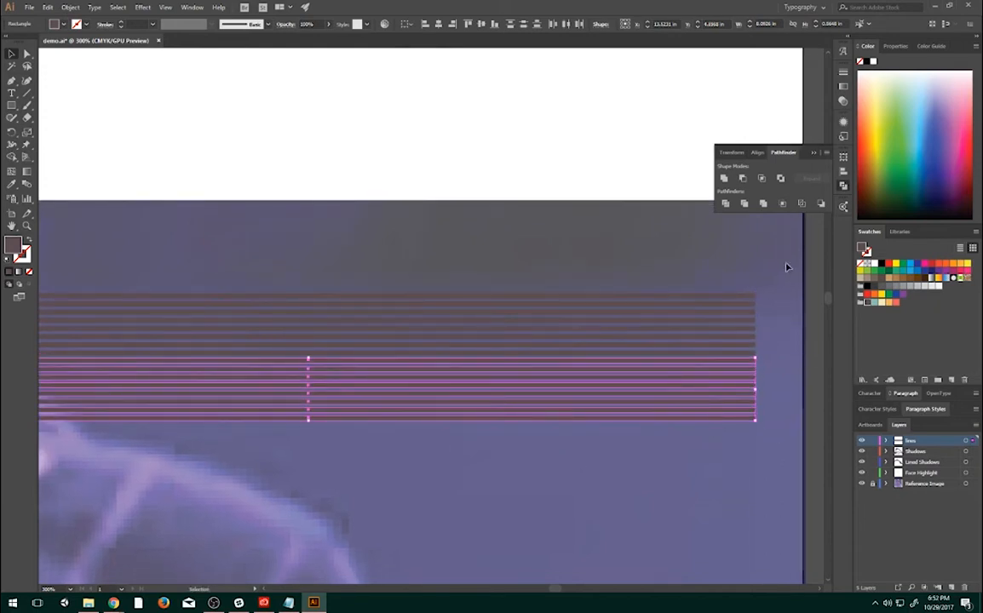
- Select all sixteen lines and extend the striped block downward with another duplicate at the same spacing
{"action": "left_click_drag", "start_coordinate": [787, 267], "coordinate": [674, 474]}
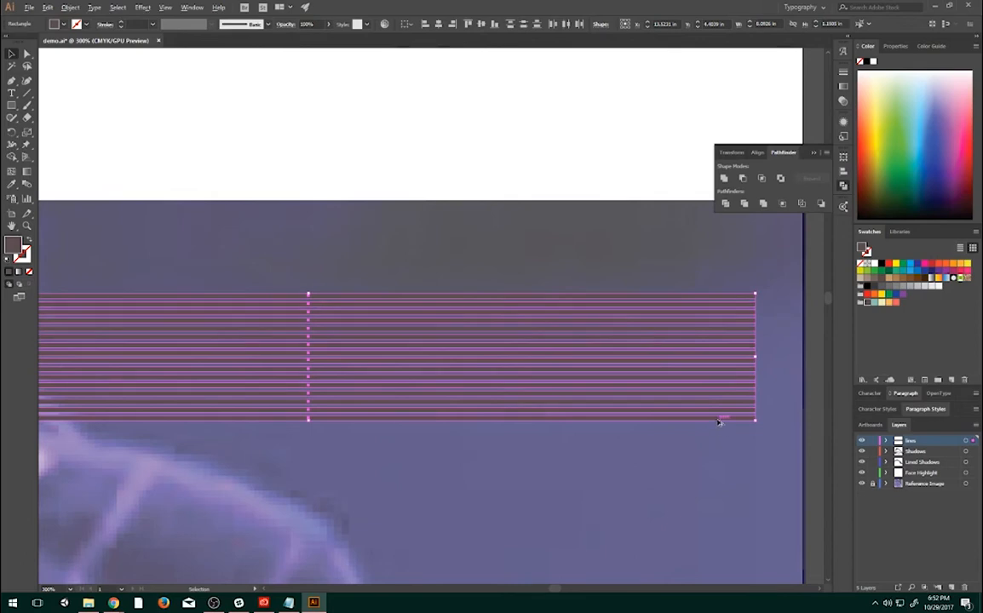
{"action": "left_click_drag", "start_coordinate": [718, 422], "coordinate": [716, 451]}
{"action": "left_click_drag", "start_coordinate": [718, 495], "coordinate": [718, 555]}
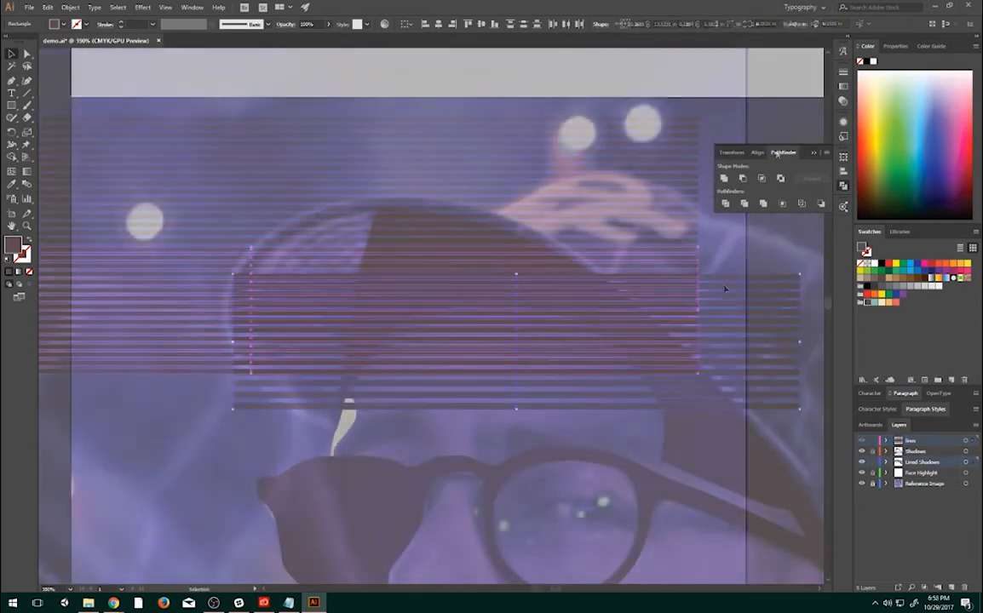
- Position the line group over the upper part of the forehead shadow and subtract it from the shape with Minus Front
{"action": "left_click_drag", "start_coordinate": [558, 346], "coordinate": [595, 327]}
{"action": "key", "text": "a"}
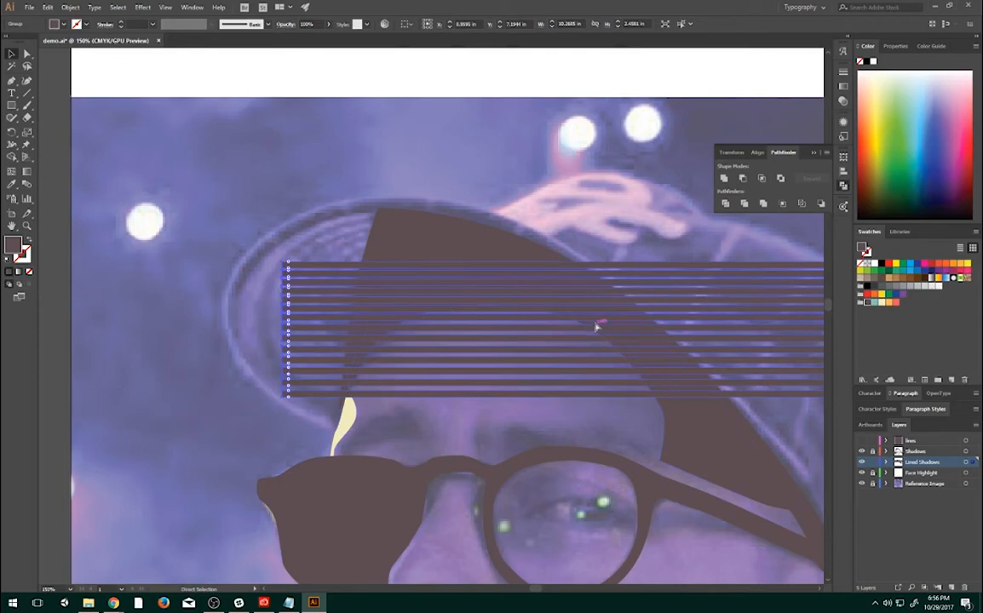
{"action": "key", "text": "v"}
{"action": "left_click", "coordinate": [776, 426], "text": "shift"}
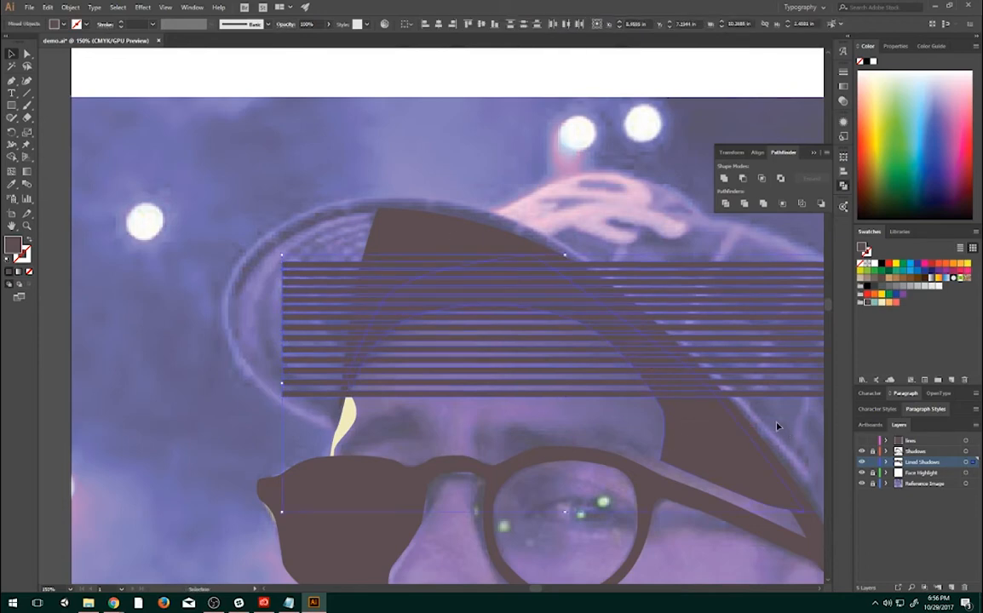
{"action": "left_click", "coordinate": [739, 179]}
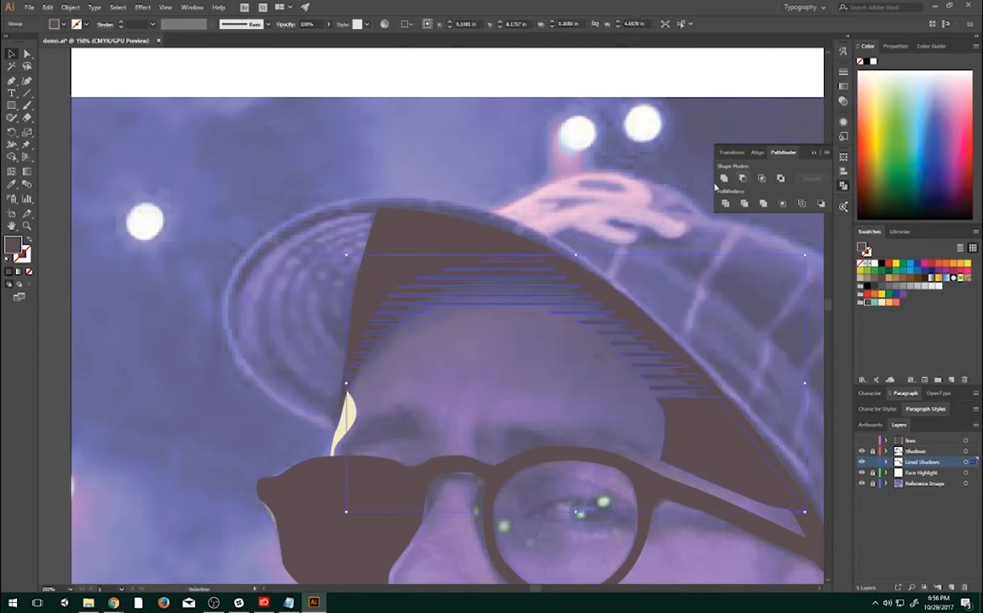
{"action": "key", "text": "ctrl+shift+a"}
- Paste another copy of the line group and align it over the forehead shadow's lower part, continuing the stripes down past the temple arm
{"action": "left_click", "coordinate": [608, 303]}
{"action": "left_click", "coordinate": [671, 328]}
{"action": "mouse_move", "coordinate": [471, 274]}
{"action": "left_mouse_down"}
{"action": "mouse_move", "coordinate": [404, 226]}
{"action": "mouse_move", "coordinate": [403, 185]}
{"action": "left_mouse_up"}
{"action": "mouse_move", "coordinate": [604, 291]}
{"action": "left_mouse_down"}
{"action": "mouse_move", "coordinate": [553, 256]}
{"action": "mouse_move", "coordinate": [522, 147]}
{"action": "left_mouse_up"}
{"action": "key", "text": "ctrl+v"}
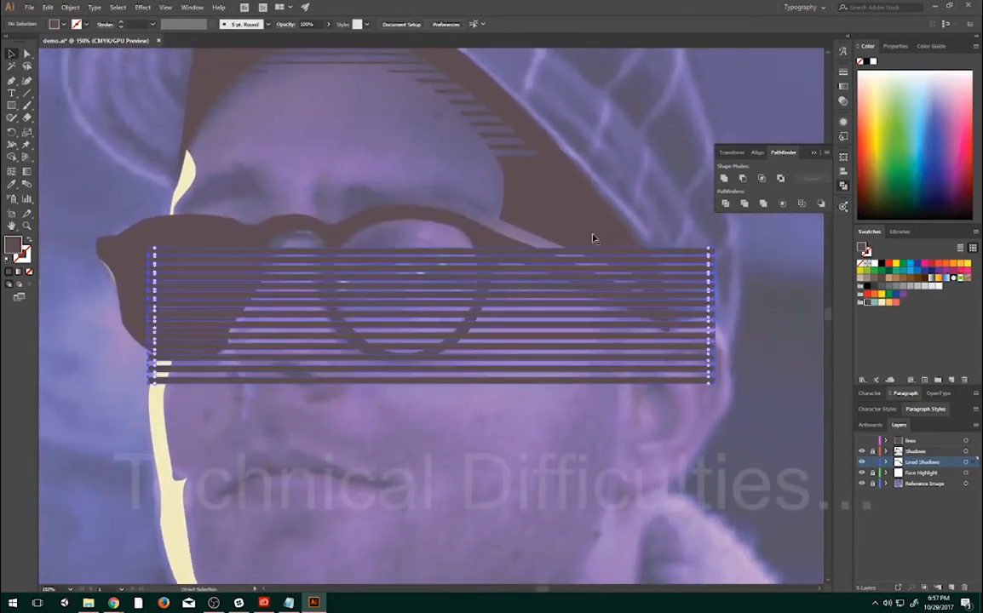
{"action": "key", "text": "v"}
{"action": "left_click_drag", "start_coordinate": [619, 377], "coordinate": [636, 219]}
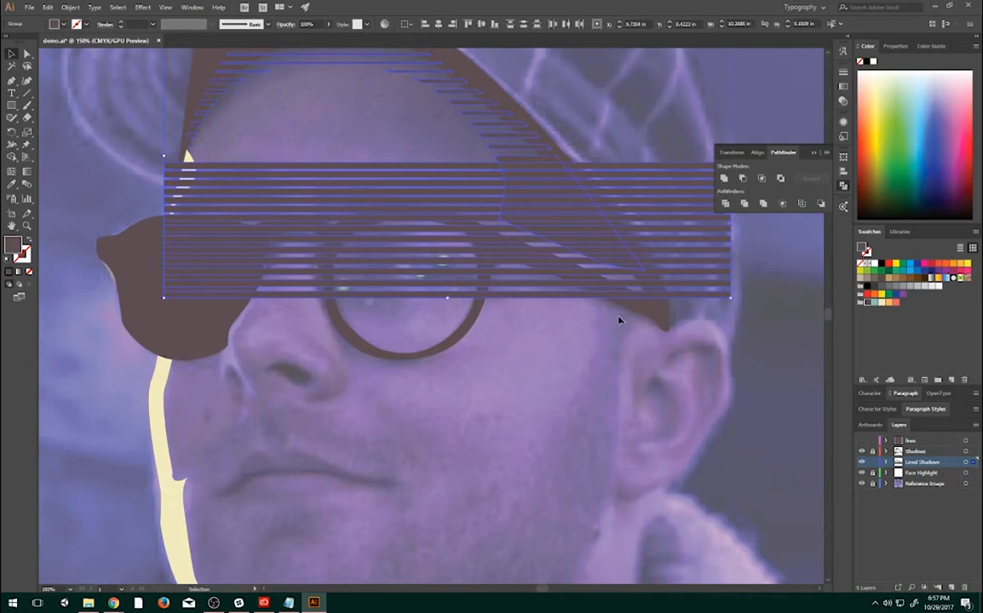
- Undo the second pasted line group and the Minus Front cut, restoring the solid forehead shadow and the first line group
{"action": "left_click", "coordinate": [583, 383]}
{"action": "left_click", "coordinate": [546, 295]}
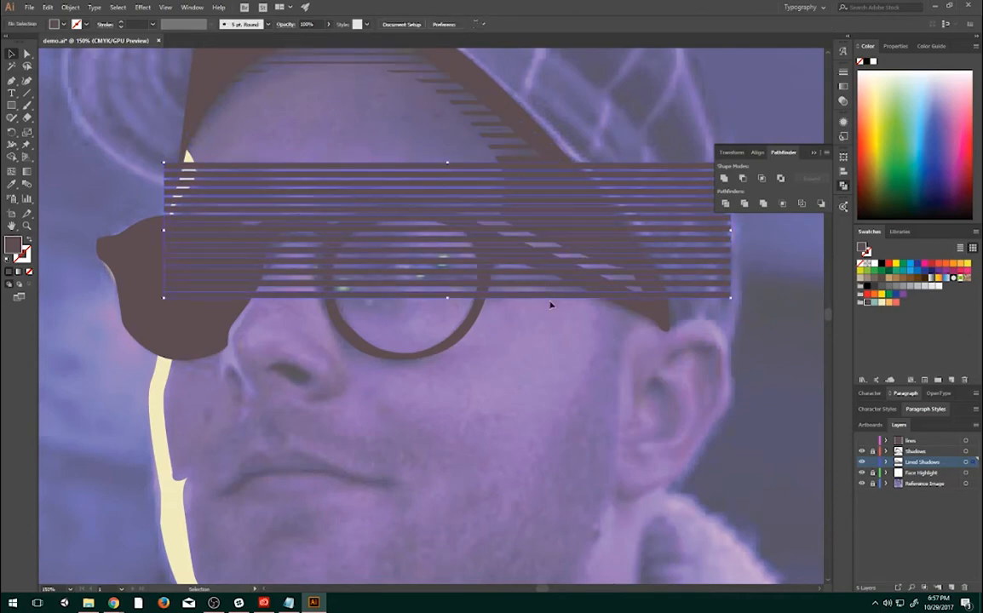
{"action": "left_click_drag", "start_coordinate": [640, 294], "coordinate": [578, 408]}
{"action": "key", "text": "Delete"}
{"action": "left_click_drag", "start_coordinate": [451, 222], "coordinate": [483, 328]}
{"action": "key", "text": "ctrl+z"}
{"action": "key", "text": "ctrl+z"}
{"action": "key", "text": "ctrl+z"}
{"action": "key", "text": "ctrl+z"}
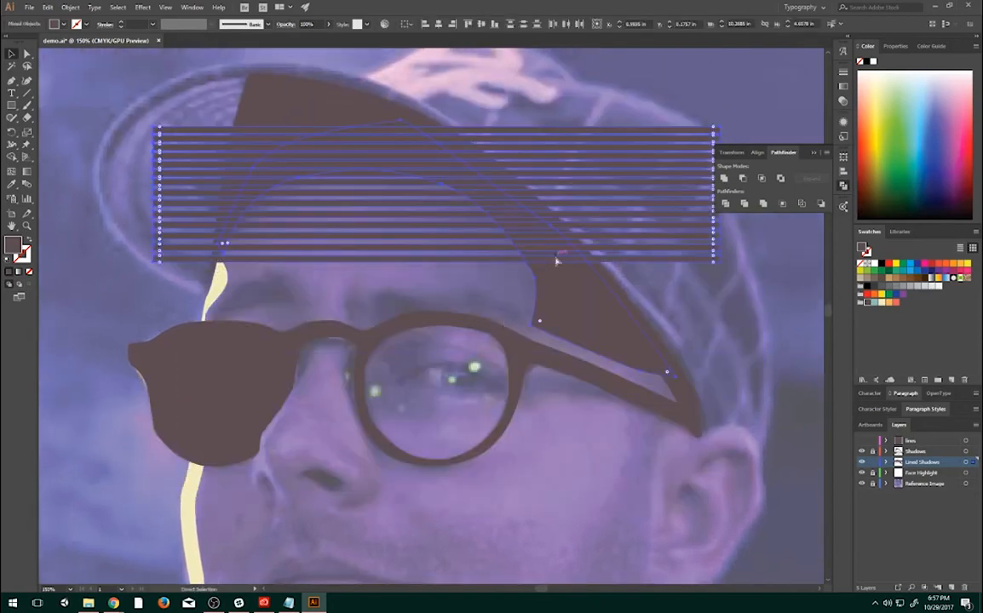
- Select only the line group and duplicate it straight down at matching spacing, extending the stripes past the temple arm
{"action": "key", "text": "v"}
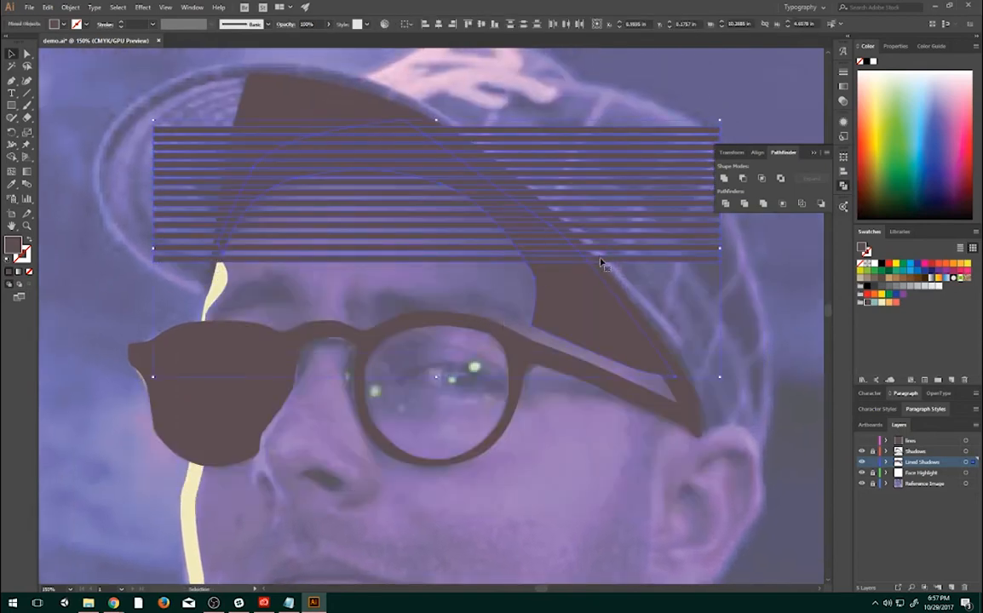
{"action": "left_click_drag", "start_coordinate": [600, 259], "coordinate": [604, 318]}
{"action": "key", "text": "ctrl+z"}
{"action": "left_click", "coordinate": [724, 275]}
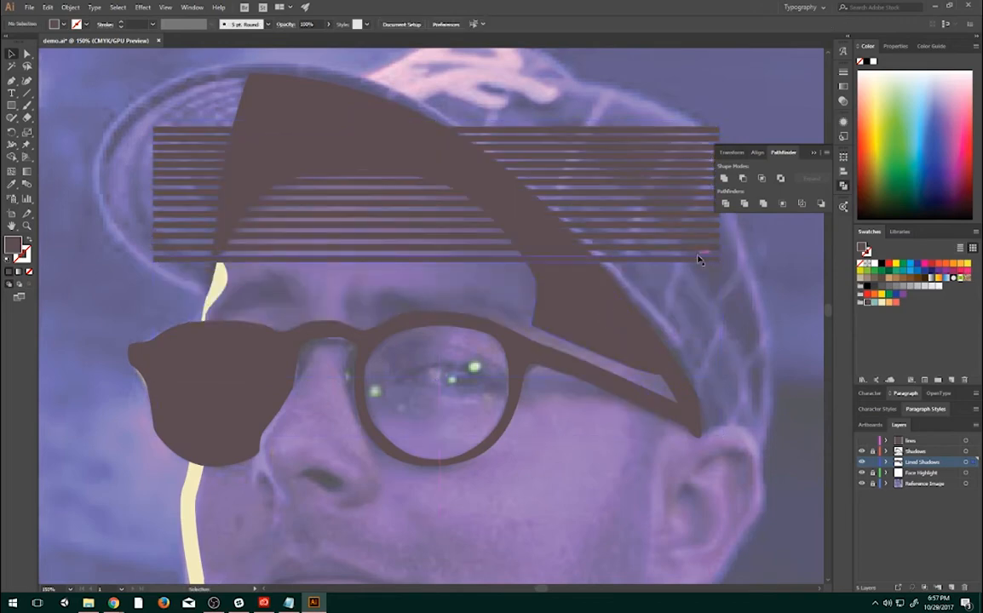
{"action": "left_click", "coordinate": [698, 260]}
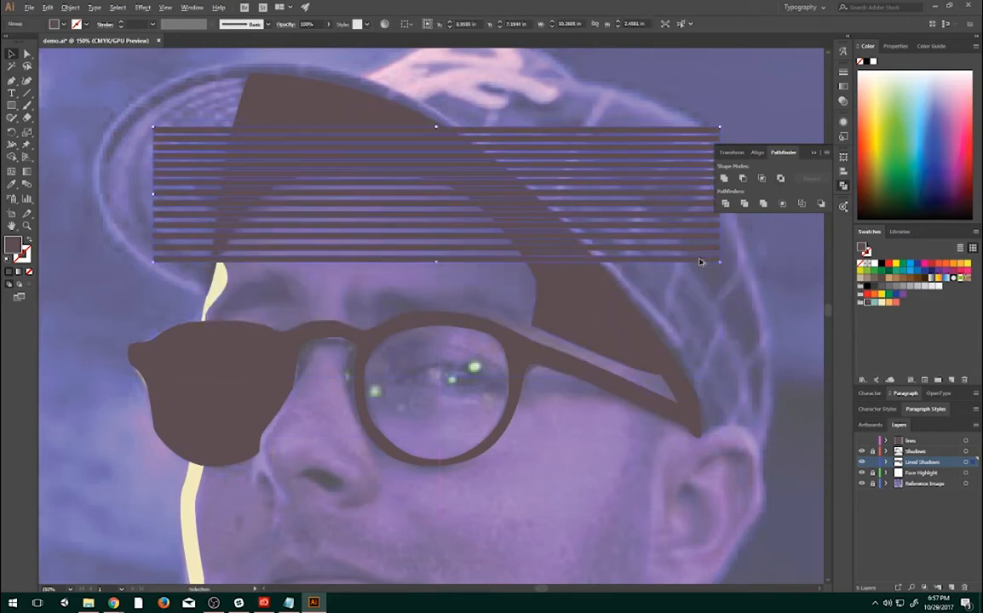
{"action": "left_click_drag", "start_coordinate": [699, 262], "coordinate": [701, 402]}
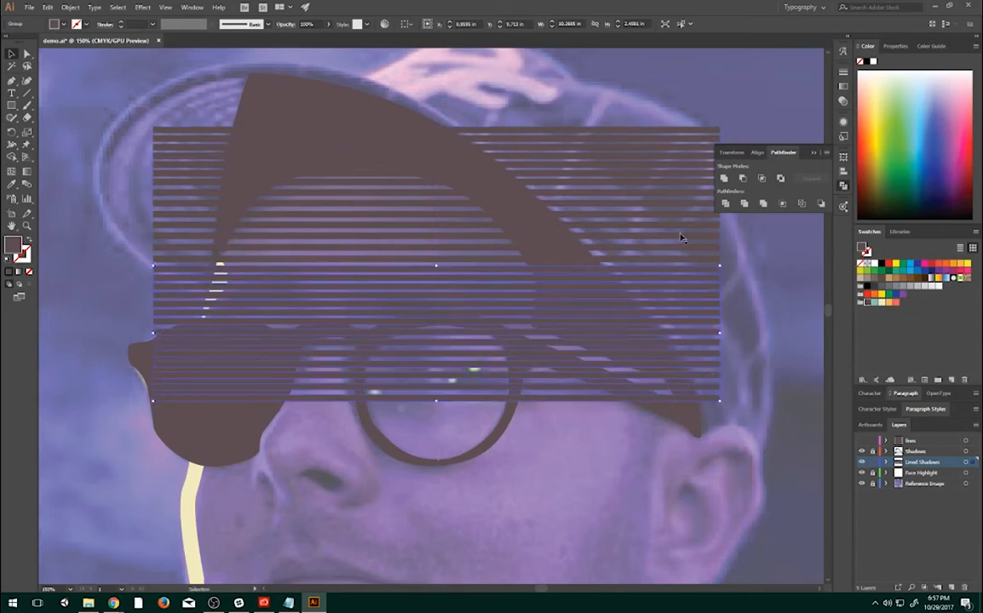
- Select both line groups without the forehead shadow and combine them into one shape with Unite
{"action": "left_click", "coordinate": [669, 85]}
{"action": "left_click", "coordinate": [698, 414]}
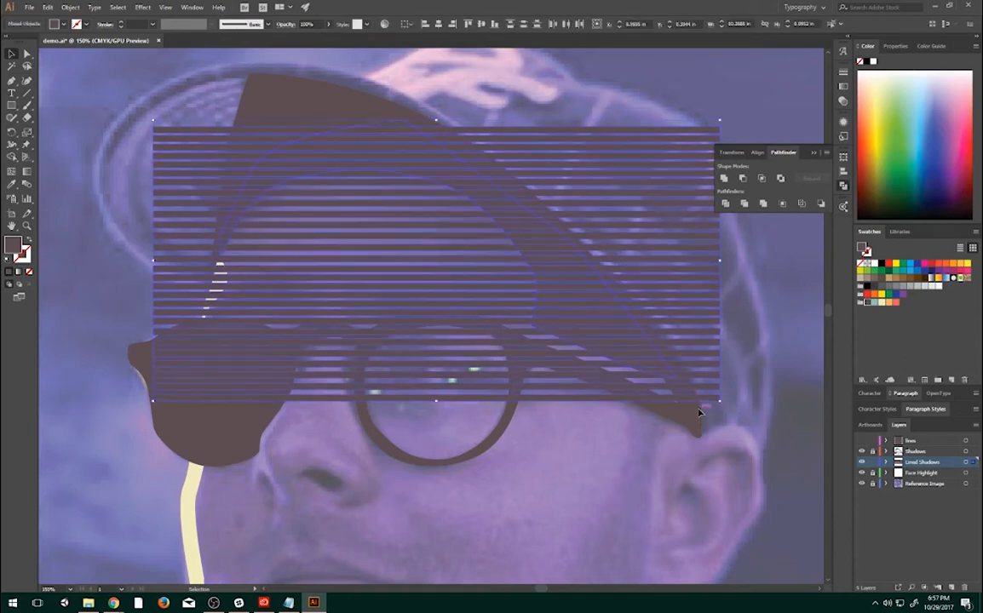
{"action": "left_click_drag", "start_coordinate": [690, 88], "coordinate": [690, 92]}
{"action": "left_click", "coordinate": [725, 179]}
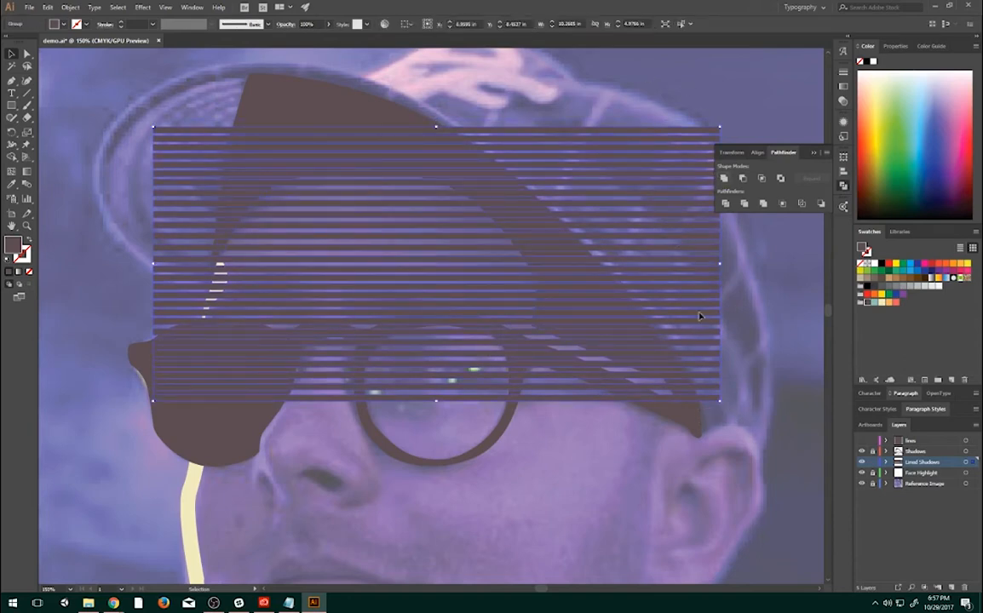
- Select the combined lines with the forehead shadow and subtract them from it with Minus Front
{"action": "left_click_drag", "start_coordinate": [776, 284], "coordinate": [599, 351]}
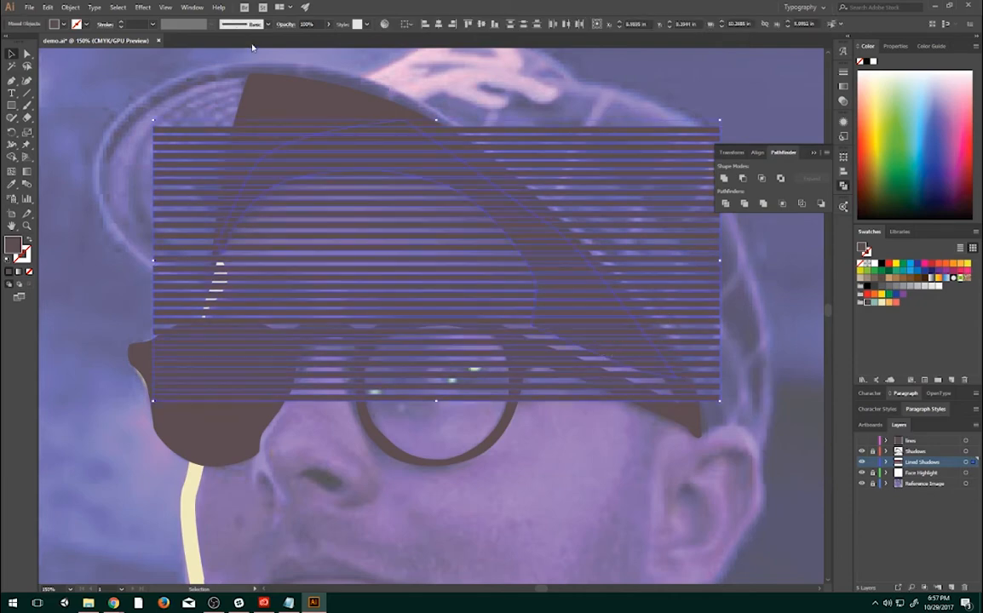
{"action": "left_click", "coordinate": [739, 180]}
{"action": "left_click", "coordinate": [741, 326]}
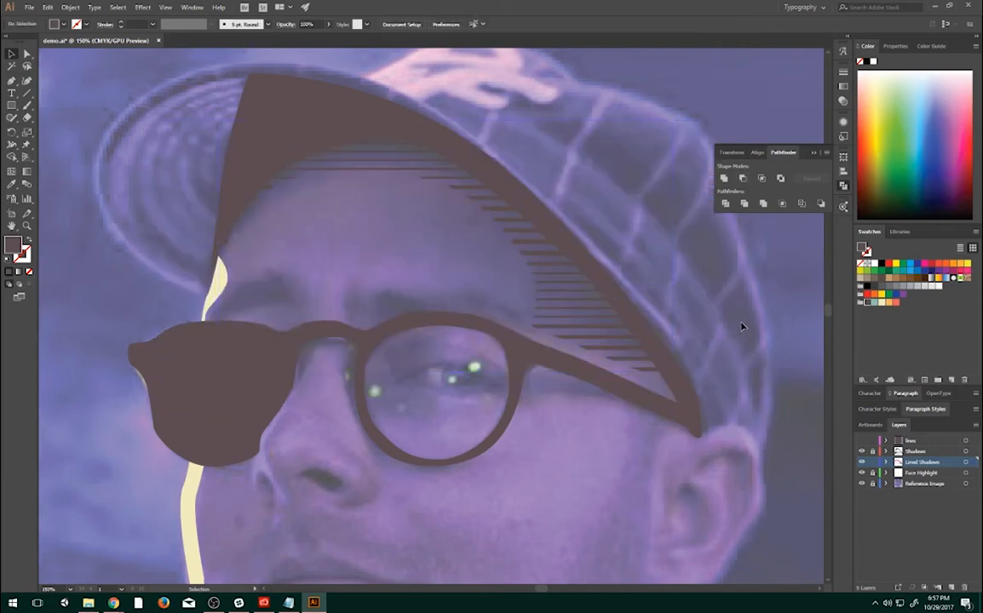
- Hide the Reference Image layer and examine the striped forehead shadow, comparing the artwork with and without the photo
{"action": "left_click", "coordinate": [860, 483]}
{"action": "key", "text": "ctrl+0"}
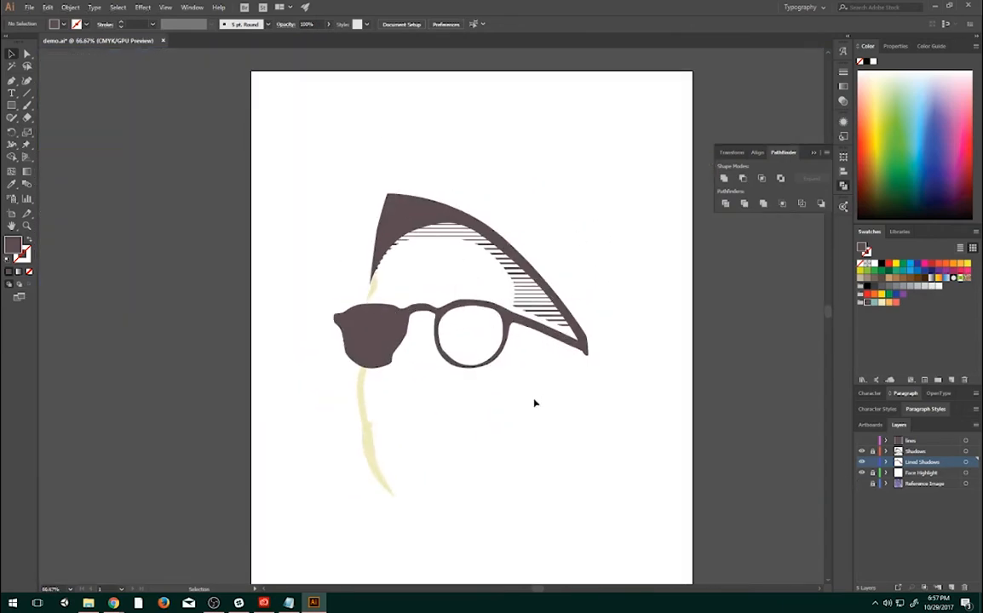
{"action": "scroll", "coordinate": [470, 293], "scroll_direction": "up", "scroll_amount": 1}
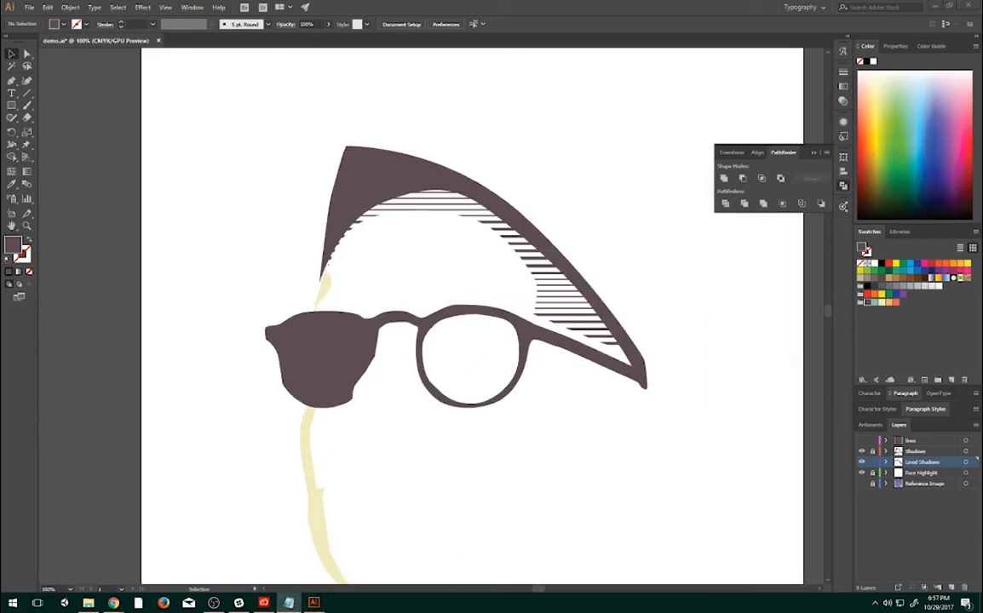
{"action": "scroll", "coordinate": [430, 272], "scroll_direction": "up", "scroll_amount": 1}
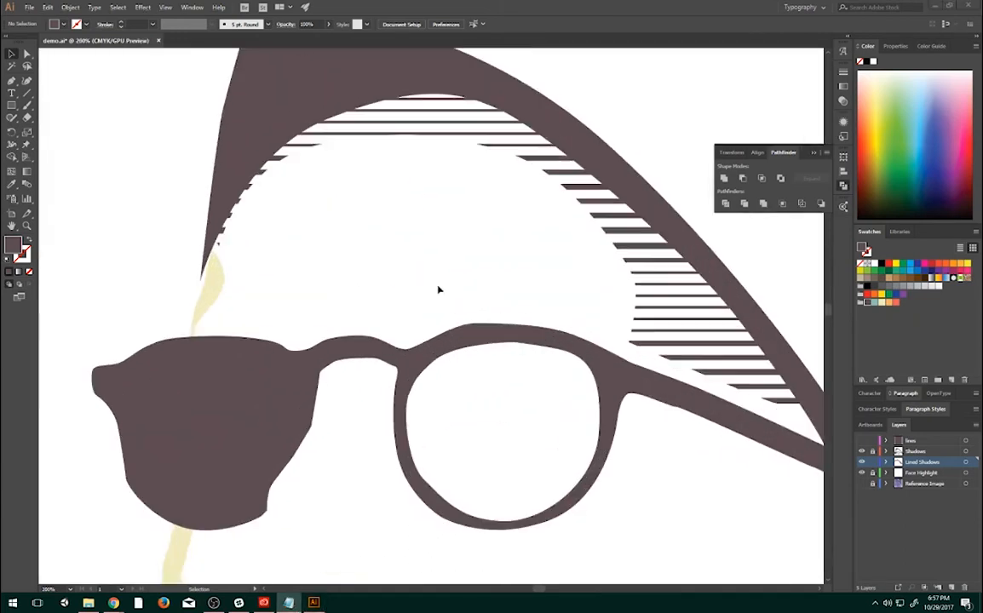
{"action": "left_click_drag", "start_coordinate": [502, 292], "coordinate": [482, 231]}
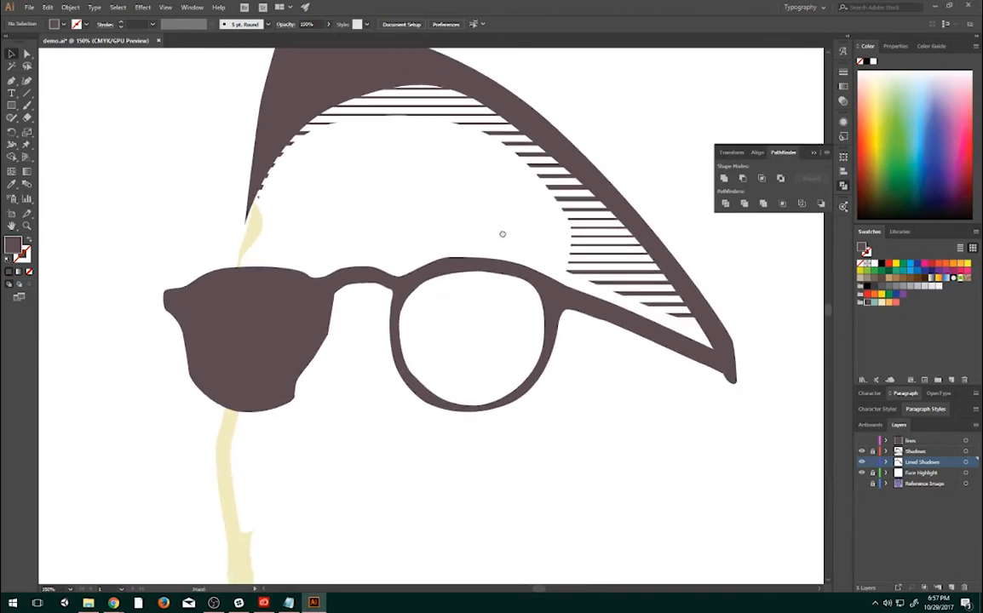
{"action": "key", "text": "ctrl+0"}
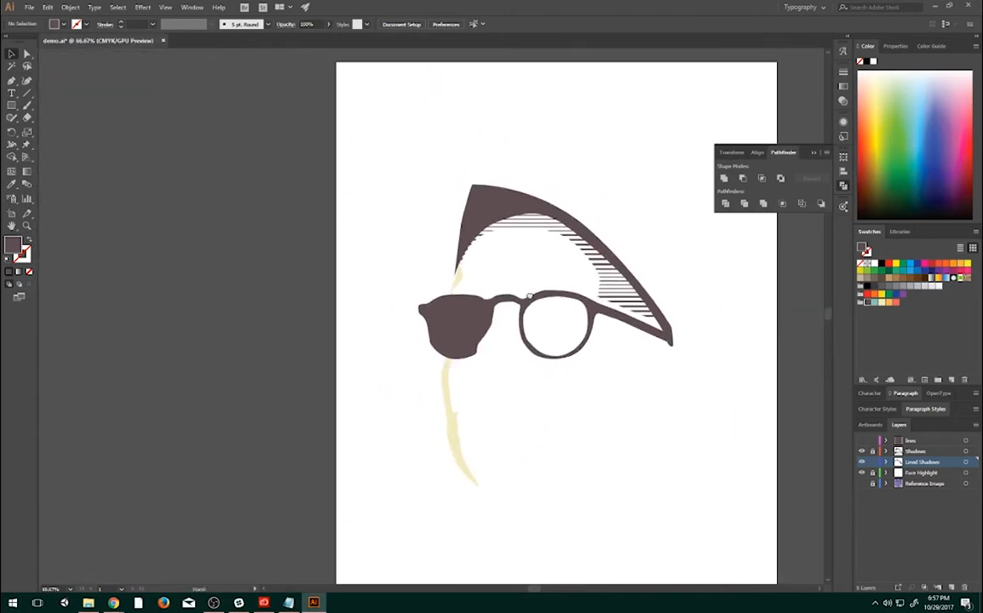
{"action": "key", "text": "ctrl+1"}
{"action": "left_click_drag", "start_coordinate": [579, 319], "coordinate": [455, 271]}
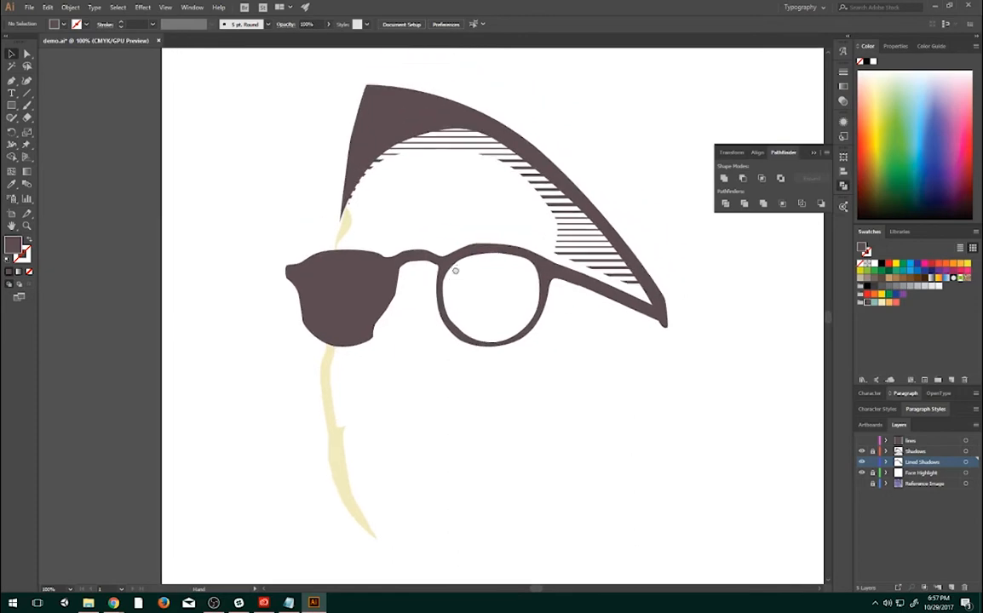
{"action": "left_click", "coordinate": [861, 484]}
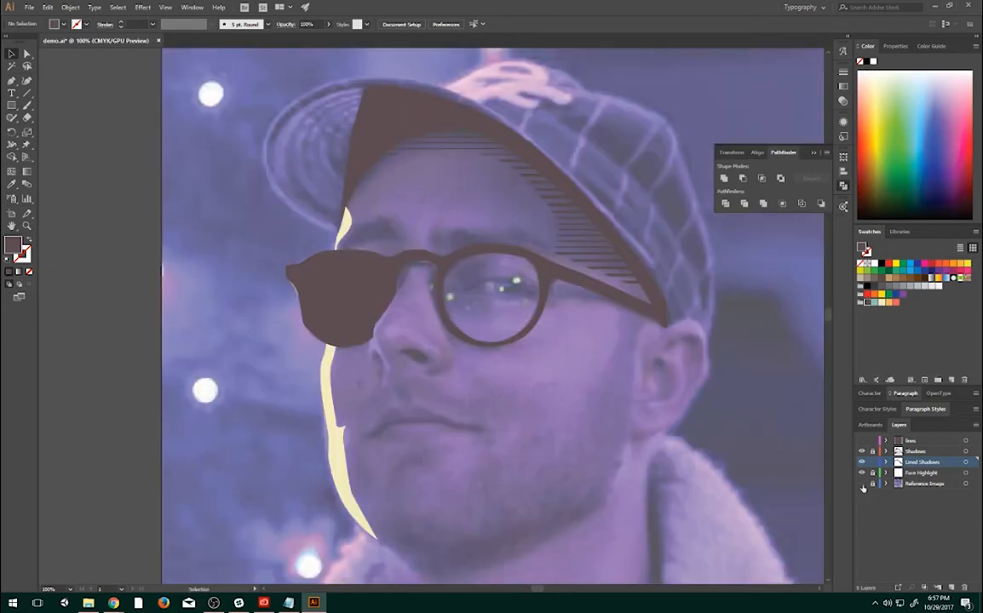
{"action": "left_click", "coordinate": [862, 484]}
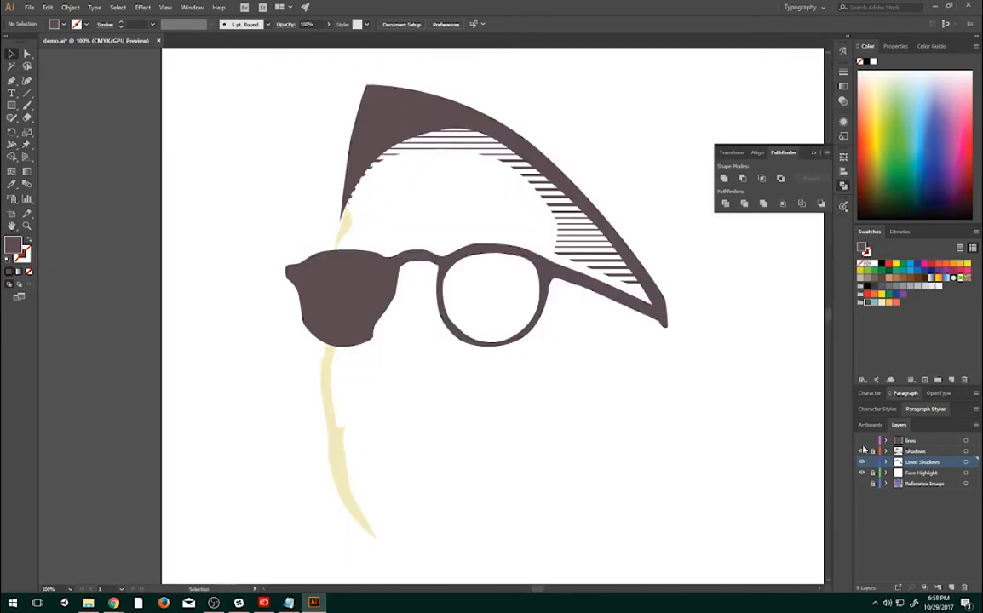
- Set the fill to the coral swatch and turn the Reference Image layer back on
{"action": "left_click", "coordinate": [895, 303]}
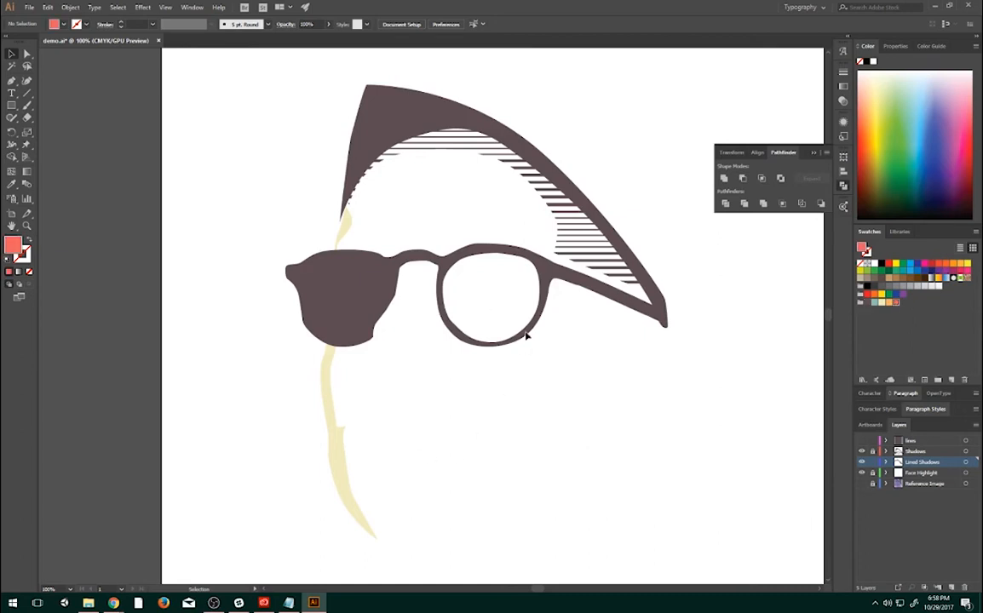
{"action": "left_click", "coordinate": [861, 484]}
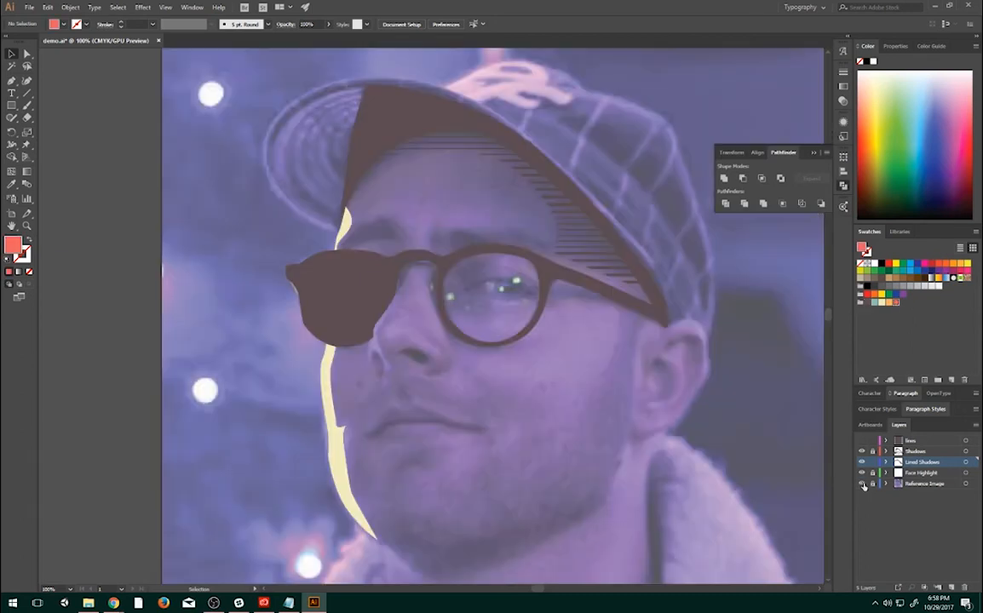
{"action": "left_click_drag", "start_coordinate": [630, 432], "coordinate": [610, 391]}
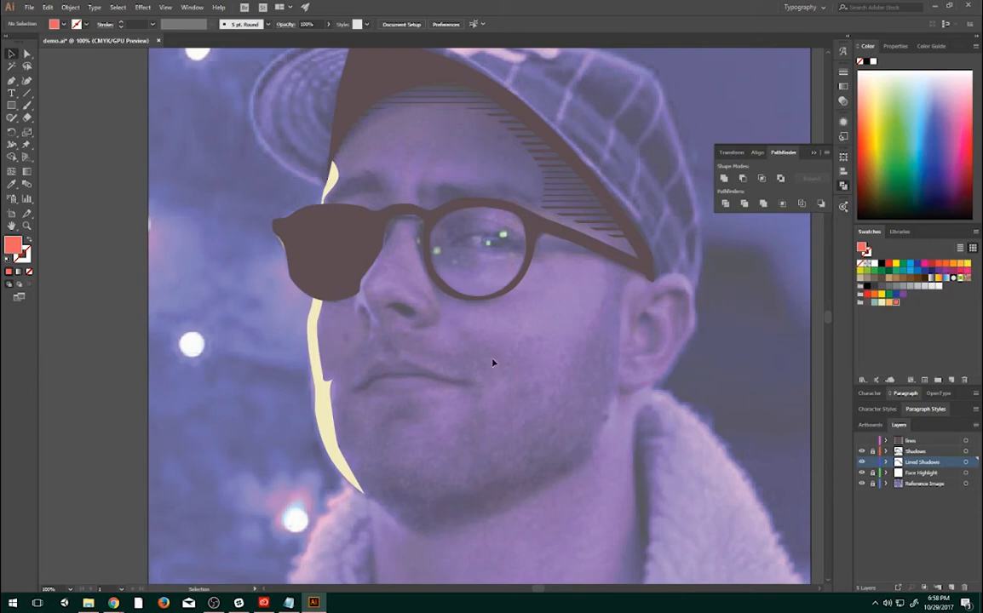
{"action": "left_click_drag", "start_coordinate": [458, 291], "coordinate": [601, 255]}
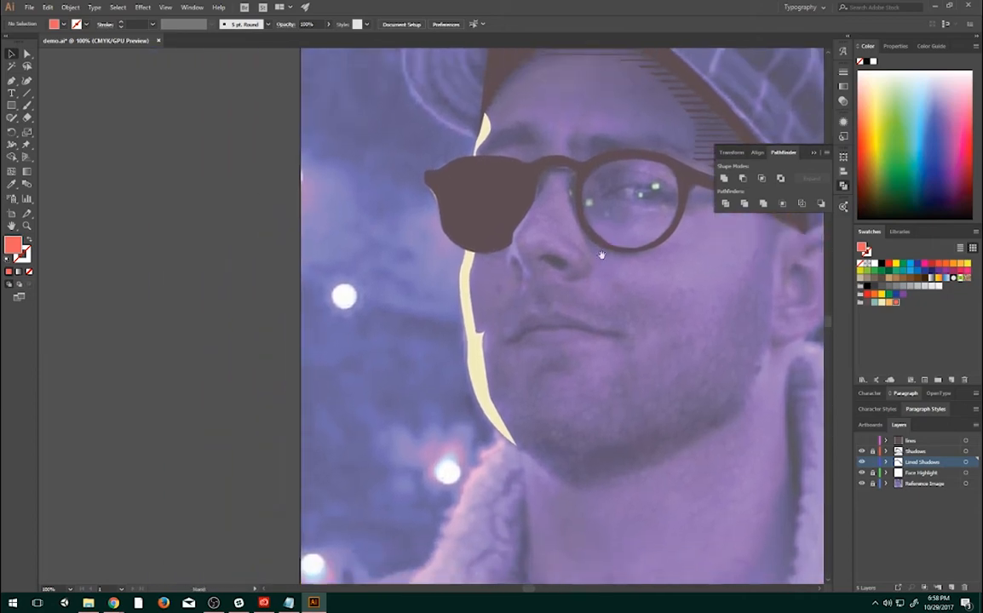
{"action": "left_click_drag", "start_coordinate": [505, 409], "coordinate": [481, 467]}
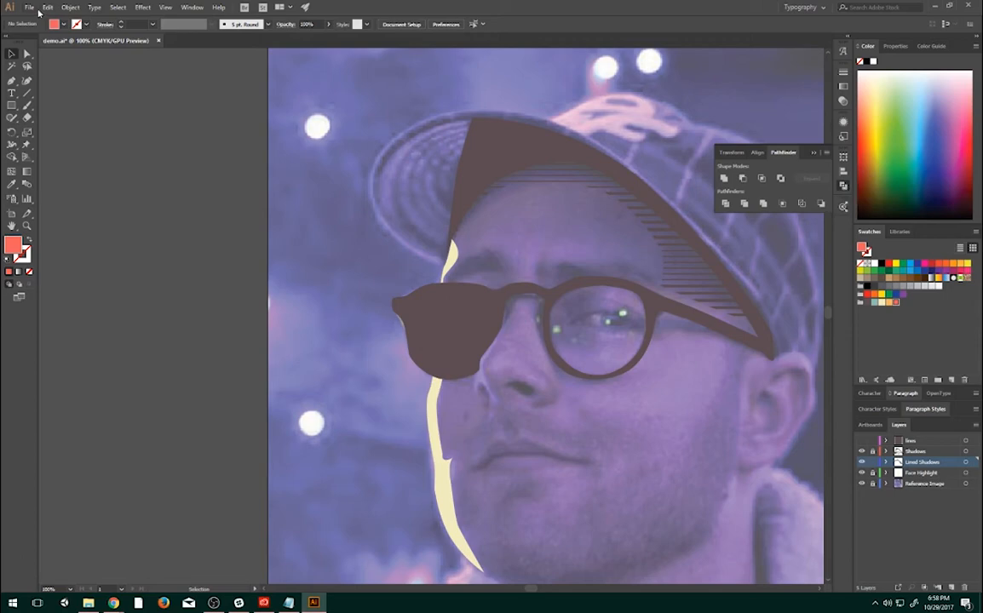
- Open the illustrator_portrait file from the VIST 284 Illustrator folder to show the finished portrait
{"action": "left_click", "coordinate": [29, 7]}
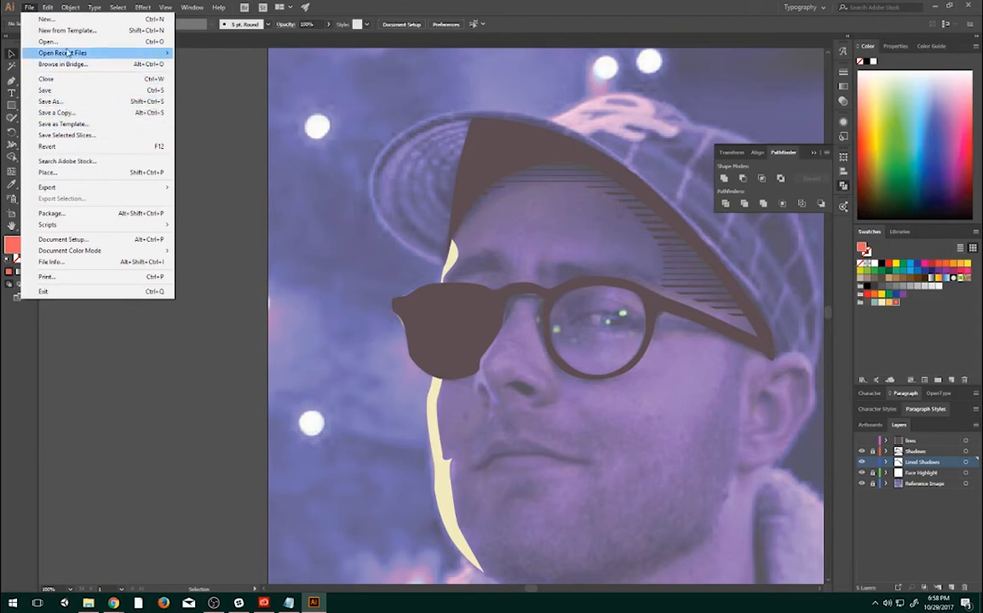
{"action": "left_click", "coordinate": [51, 41]}
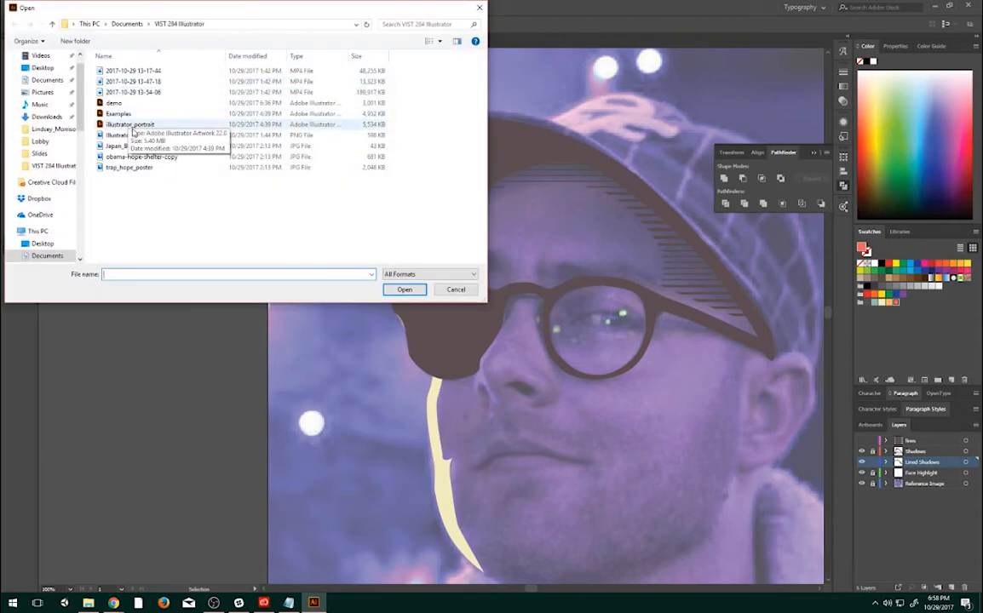
{"action": "double_click", "coordinate": [132, 128]}
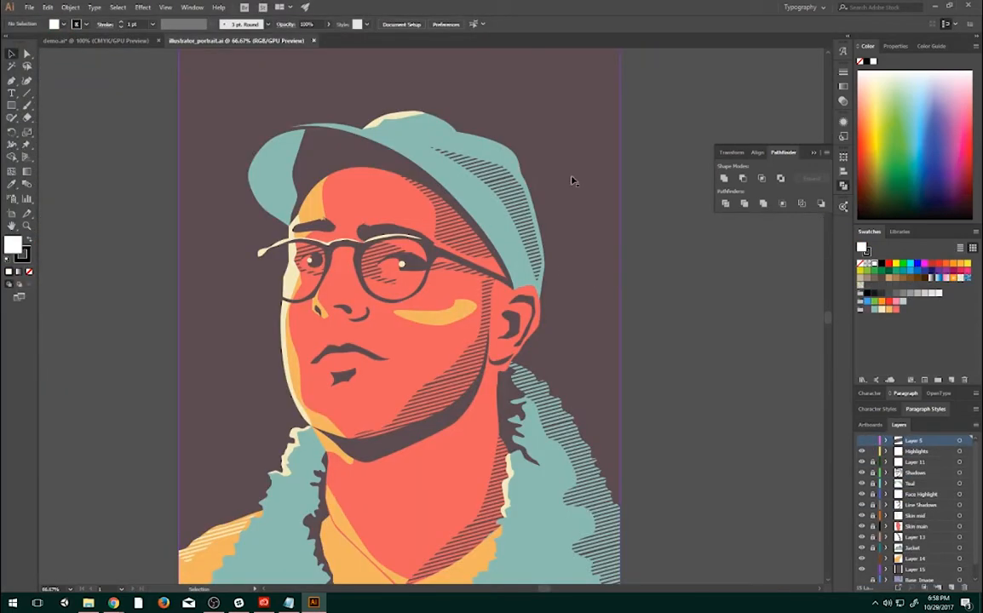
{"action": "left_click_drag", "start_coordinate": [481, 271], "coordinate": [534, 253]}
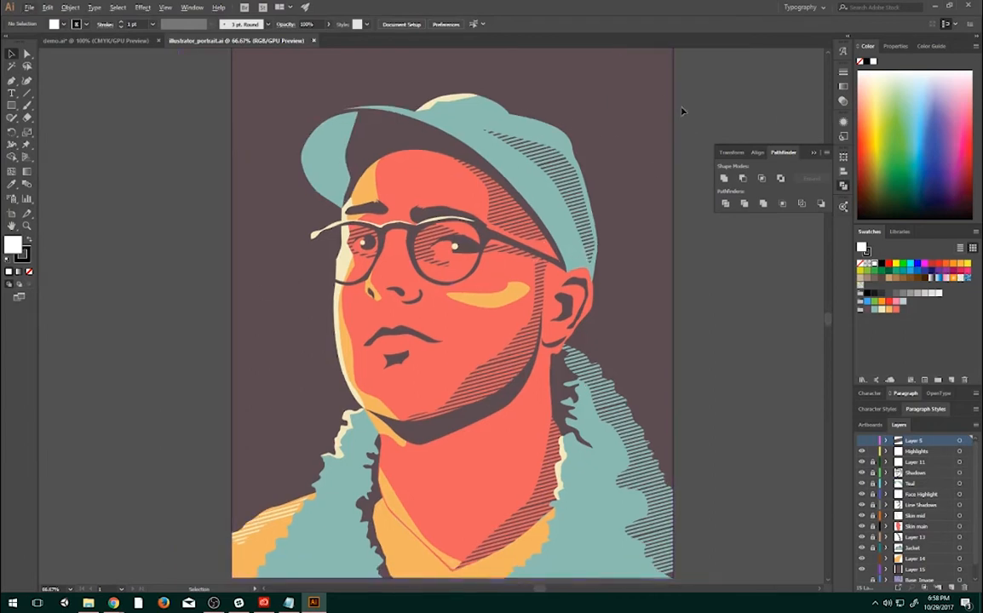
- Add a new layer directly above Layer 15 in the finished portrait document
{"action": "scroll", "coordinate": [917, 538], "scroll_direction": "down", "scroll_amount": 1}
{"action": "left_click", "coordinate": [917, 557]}
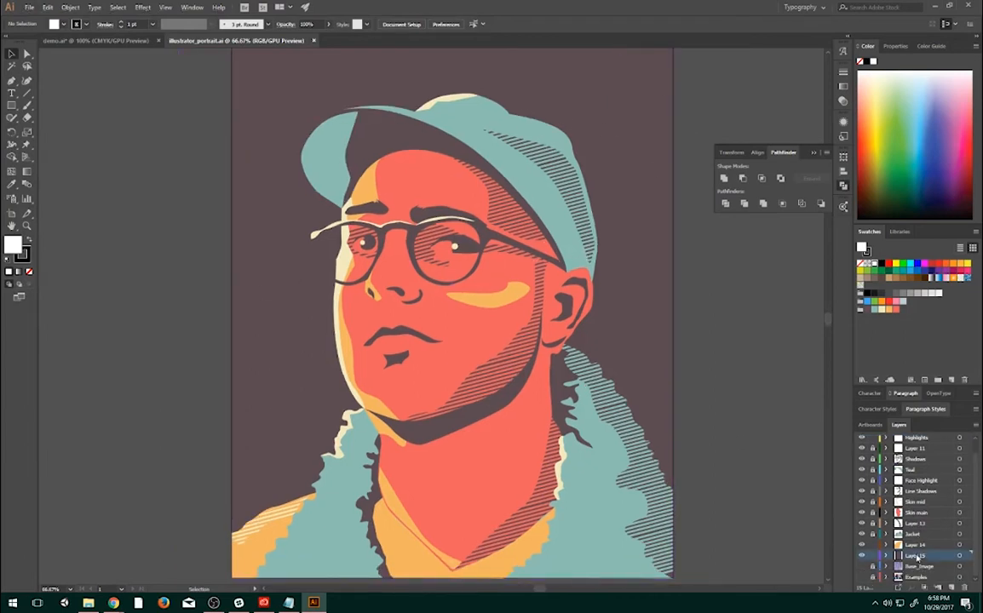
{"action": "left_click", "coordinate": [951, 588]}
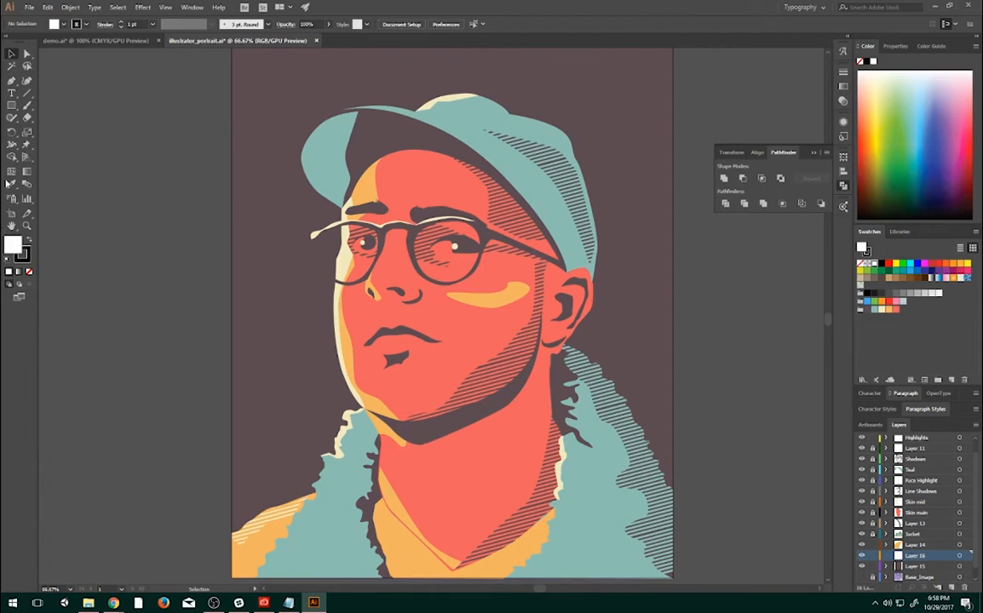
- Draw a closed coral shape with the Pen tool across the upper background, with a curved lower edge arching behind the cap
{"action": "left_click", "coordinate": [11, 81]}
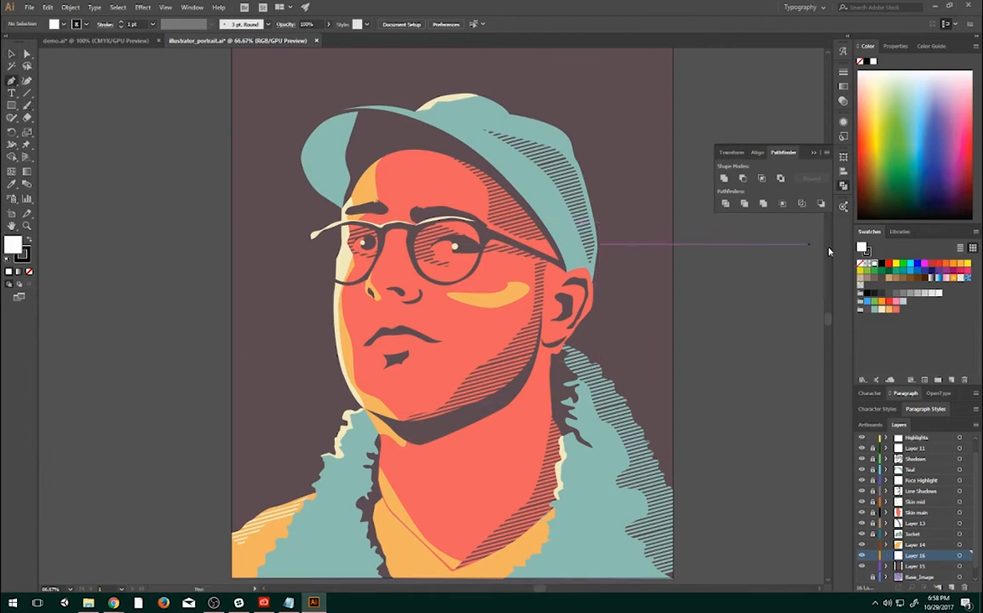
{"action": "left_click", "coordinate": [896, 311]}
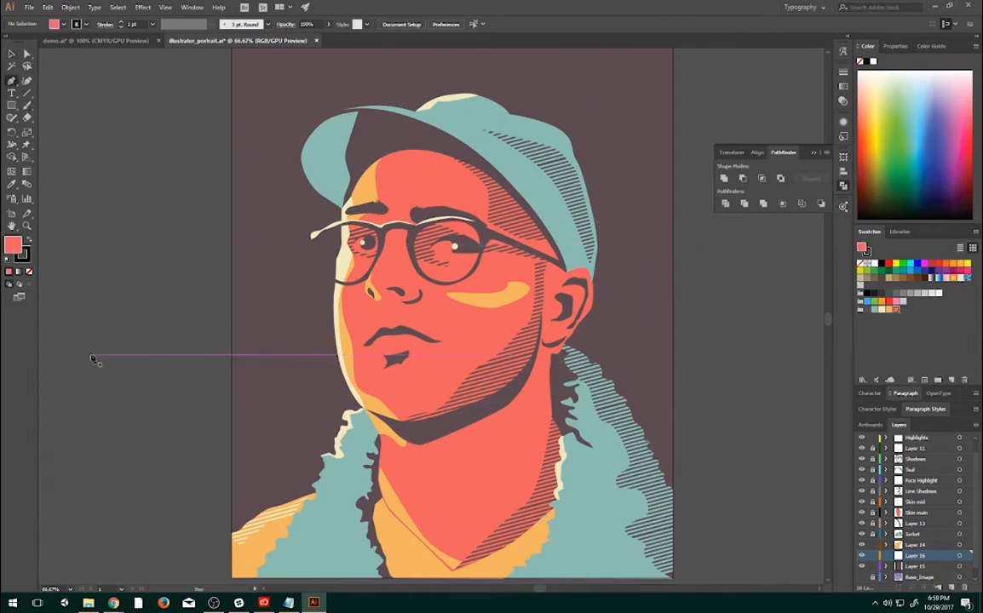
{"action": "left_click", "coordinate": [232, 234]}
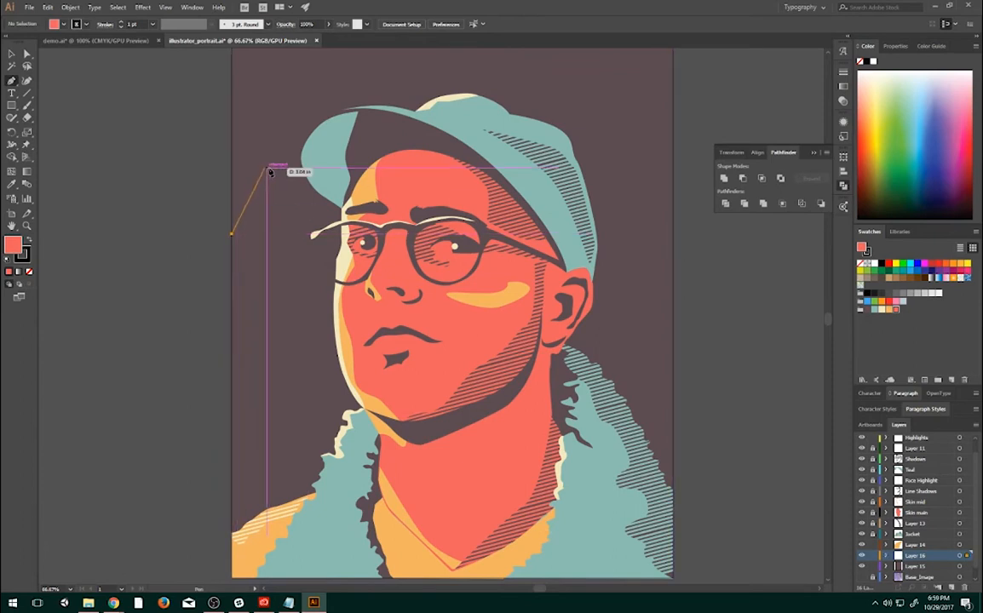
{"action": "left_click_drag", "start_coordinate": [279, 172], "coordinate": [330, 135]}
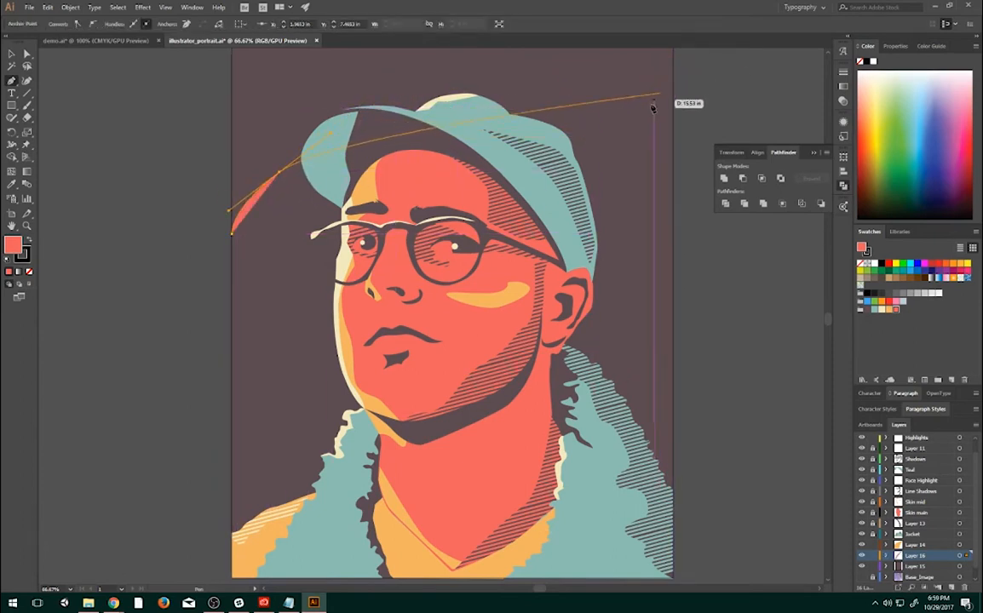
{"action": "left_click_drag", "start_coordinate": [548, 87], "coordinate": [653, 84]}
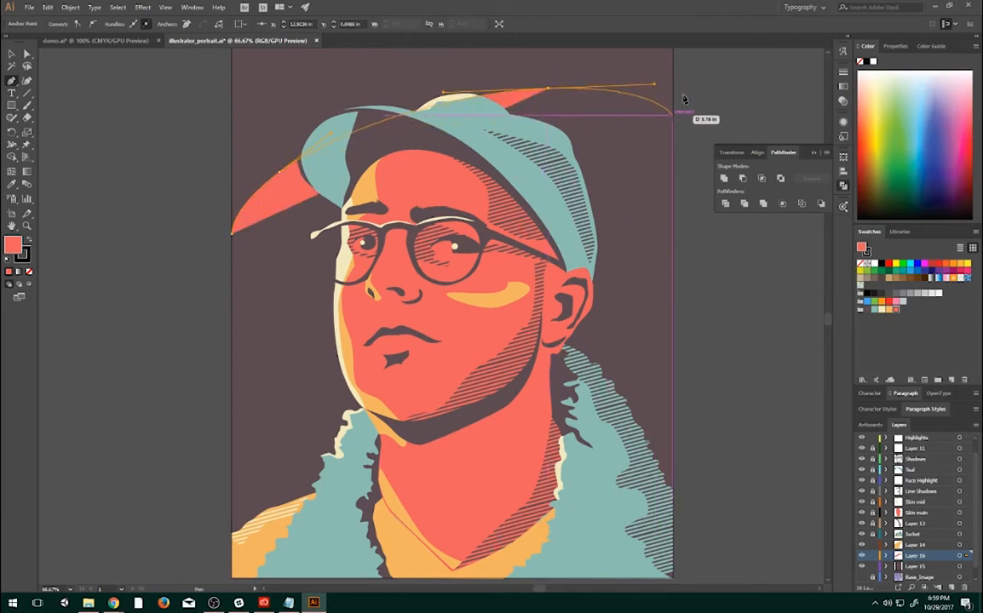
{"action": "scroll", "coordinate": [677, 128], "scroll_direction": "up", "scroll_amount": 3}
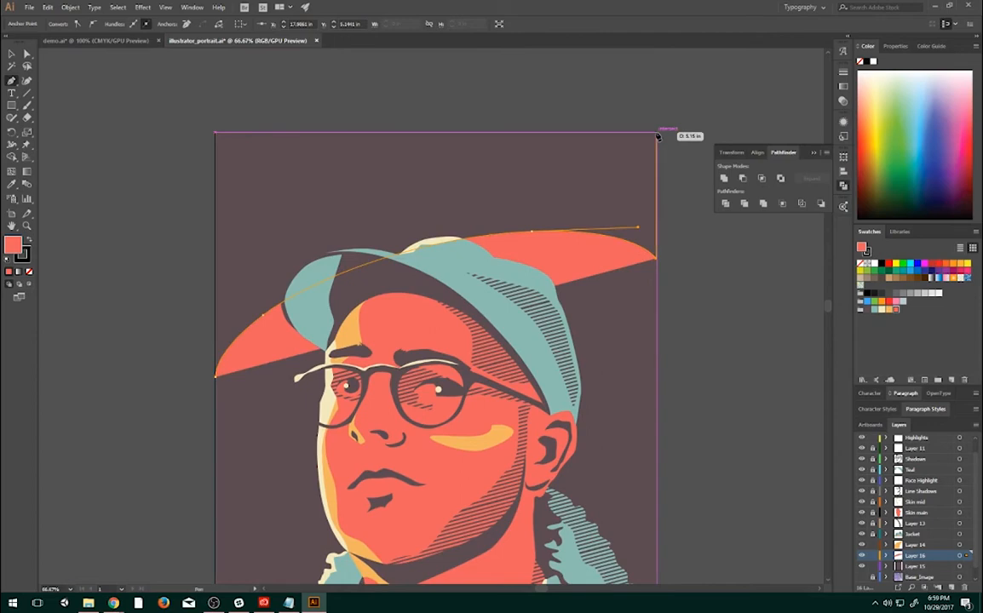
{"action": "left_click", "coordinate": [657, 134]}
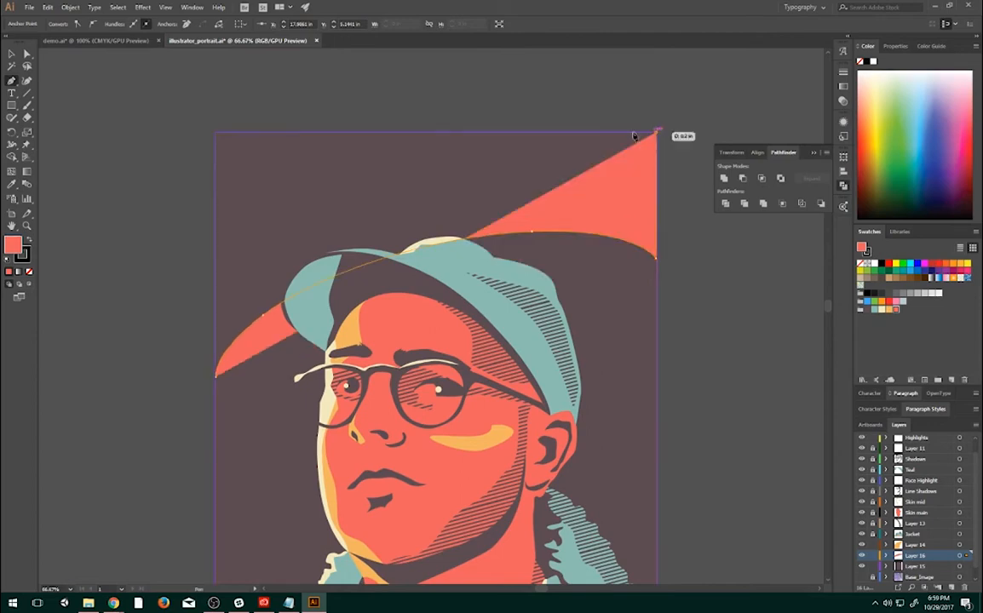
{"action": "left_click", "coordinate": [216, 137]}
{"action": "left_click", "coordinate": [217, 376]}
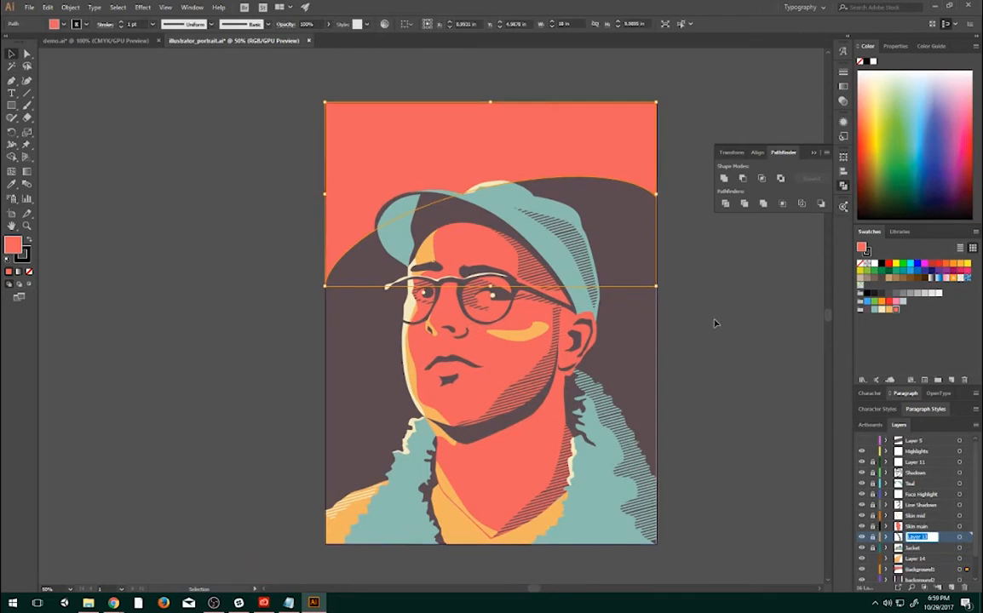
- Select the coral background shape to check which layer holds it, and deselect it
{"action": "left_click", "coordinate": [712, 315]}
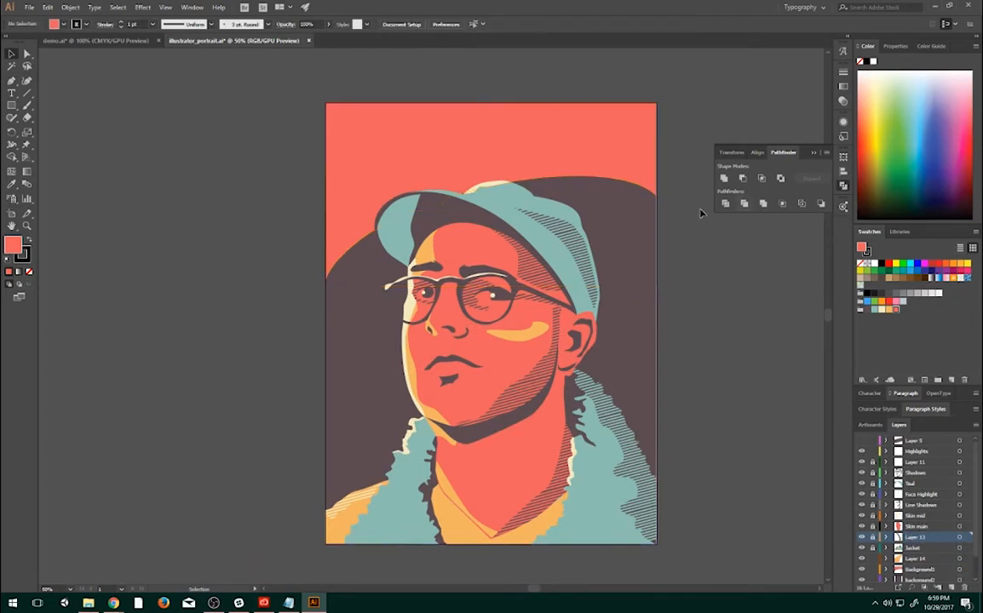
{"action": "left_click", "coordinate": [497, 160]}
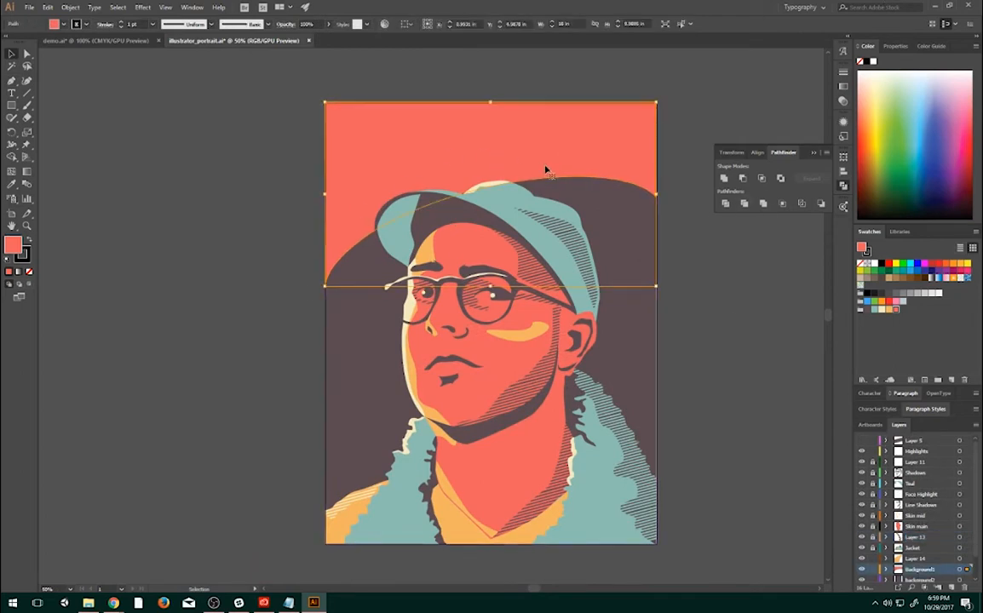
{"action": "left_click", "coordinate": [213, 344]}
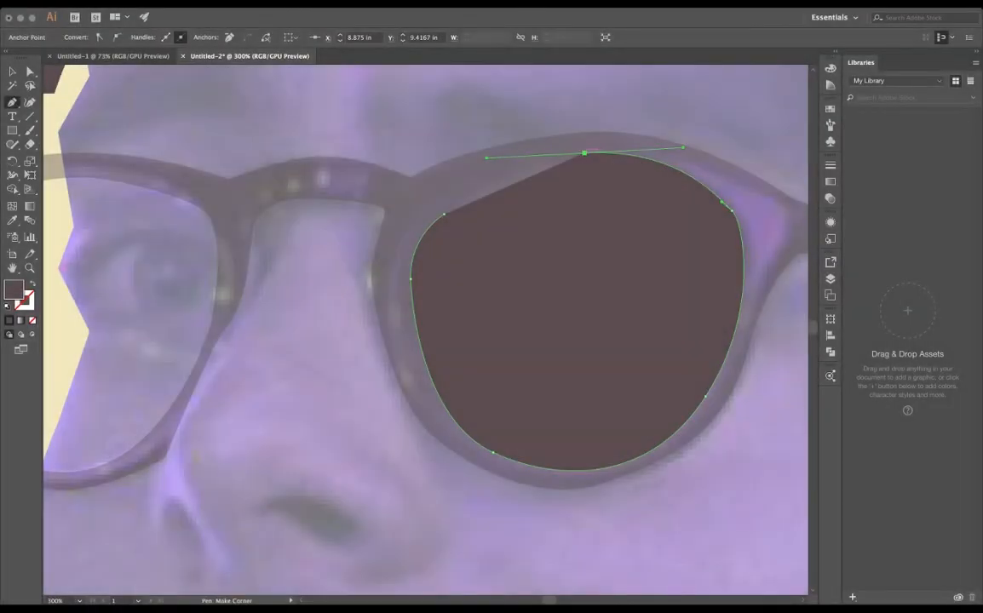
- Select the glasses frame together with the lens shapes and make them a compound path to cut out the lenses
{"action": "mouse_move", "coordinate": [447, 211]}
{"action": "left_mouse_down"}
{"action": "mouse_move", "coordinate": [418, 239]}
{"action": "mouse_move", "coordinate": [445, 196]}
{"action": "left_mouse_up"}
{"action": "key", "text": "v"}
{"action": "double_click", "coordinate": [464, 228]}
{"action": "key", "text": "a"}
{"action": "left_click", "coordinate": [444, 214]}
{"action": "key", "text": "Escape"}
{"action": "left_click", "coordinate": [425, 187], "text": "shift"}
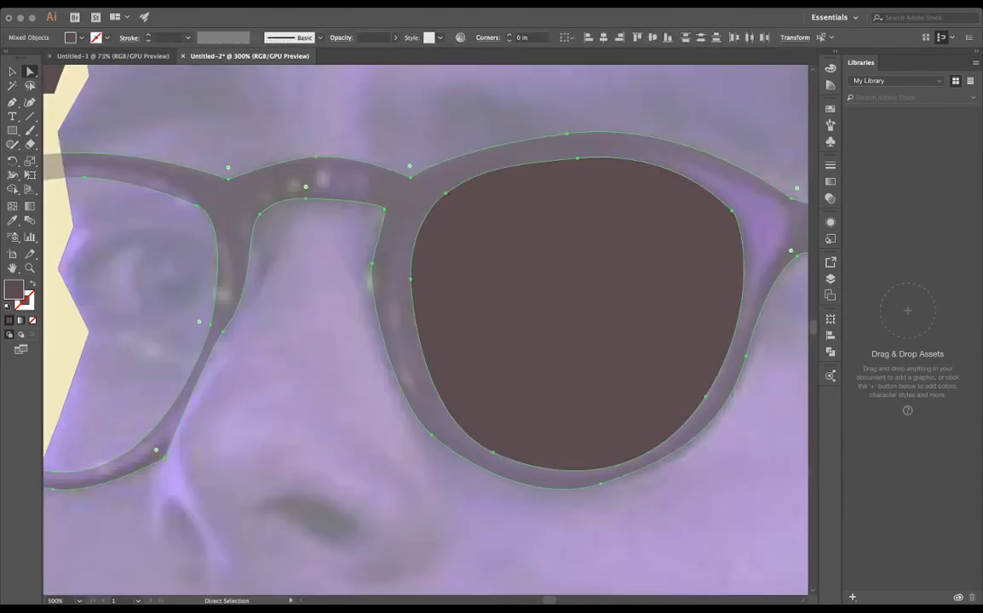
{"action": "key", "text": "v"}
{"action": "key", "text": "super+8"}
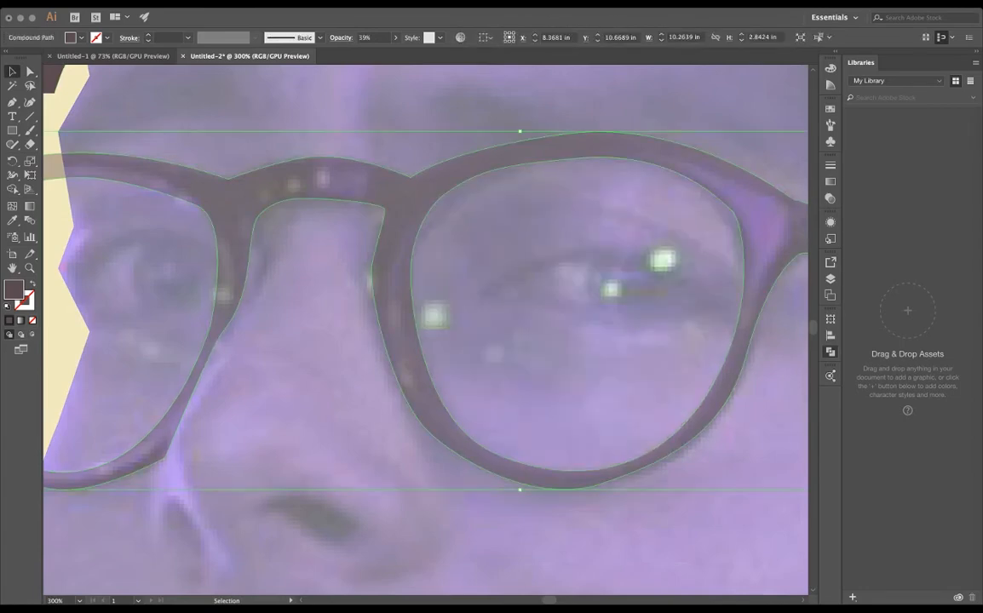
- Reshape the inner outline of the right-hand lens by moving its anchor points and handles to match the photo
{"action": "key", "text": "a"}
{"action": "mouse_move", "coordinate": [445, 196]}
{"action": "left_mouse_down"}
{"action": "mouse_move", "coordinate": [453, 204]}
{"action": "mouse_move", "coordinate": [447, 195]}
{"action": "left_mouse_up"}
{"action": "left_click_drag", "start_coordinate": [410, 281], "coordinate": [406, 295]}
{"action": "left_click_drag", "start_coordinate": [447, 195], "coordinate": [452, 201]}
{"action": "left_click_drag", "start_coordinate": [594, 157], "coordinate": [594, 160]}
{"action": "left_click", "coordinate": [732, 211]}
{"action": "left_click_drag", "start_coordinate": [743, 219], "coordinate": [747, 233]}
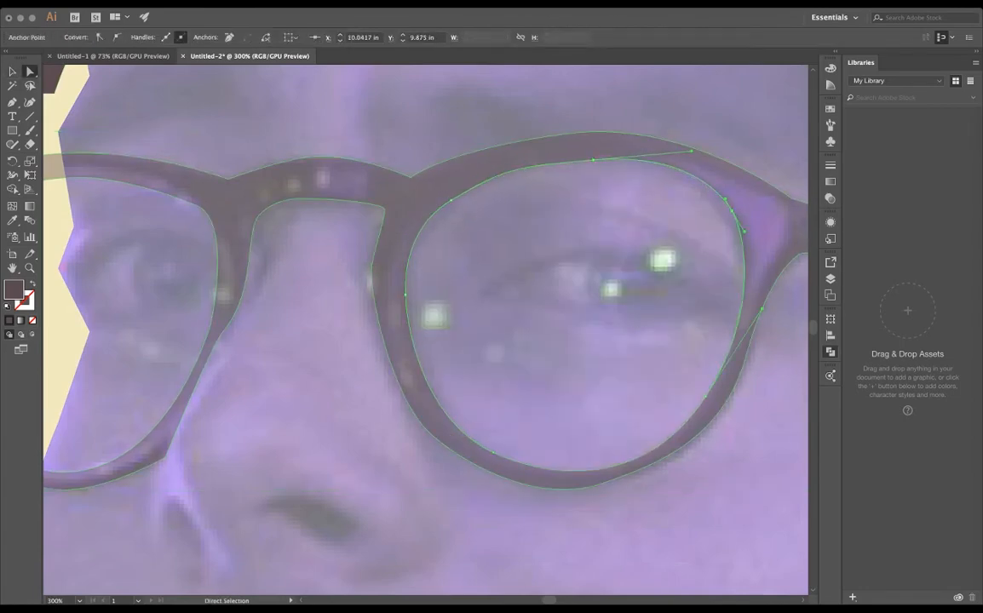
- Reshape the underside of the glasses bridge by moving its anchor points closer to the photo's nose outline
{"action": "left_click", "coordinate": [657, 183]}
{"action": "left_click", "coordinate": [568, 134]}
{"action": "left_click", "coordinate": [410, 177]}
{"action": "left_click", "coordinate": [316, 157]}
{"action": "left_click_drag", "start_coordinate": [305, 198], "coordinate": [277, 223]}
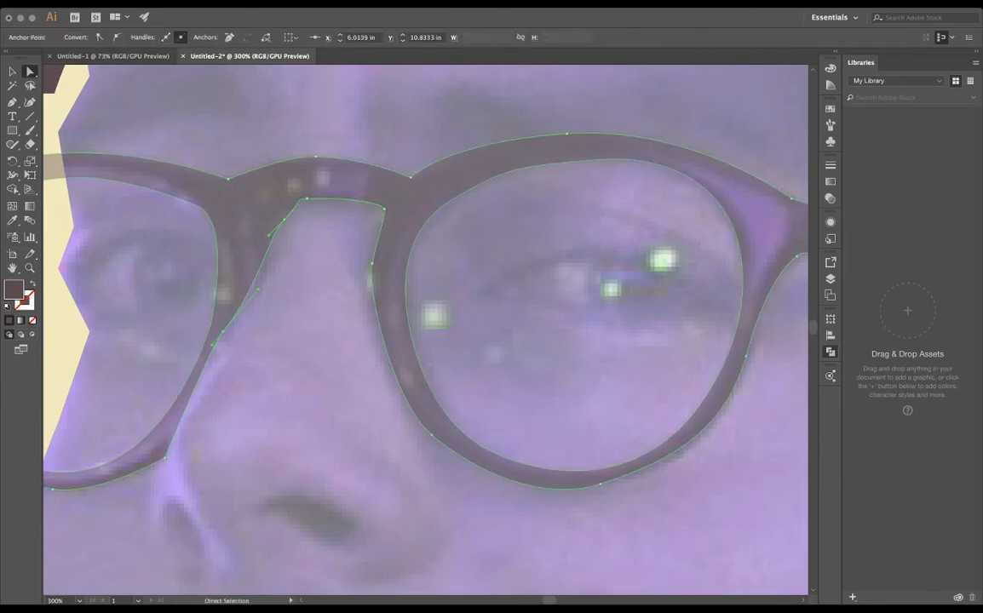
{"action": "mouse_move", "coordinate": [372, 263]}
{"action": "left_mouse_down"}
{"action": "mouse_move", "coordinate": [354, 255]}
{"action": "mouse_move", "coordinate": [364, 253]}
{"action": "left_mouse_up"}
{"action": "left_click_drag", "start_coordinate": [385, 210], "coordinate": [371, 209]}
{"action": "left_click", "coordinate": [412, 176]}
{"action": "left_click", "coordinate": [410, 177]}
{"action": "left_click_drag", "start_coordinate": [421, 171], "coordinate": [422, 176]}
- Smooth the left curve of the bridge down to where it joins the inner side of the left-hand rim
{"action": "left_click", "coordinate": [284, 219]}
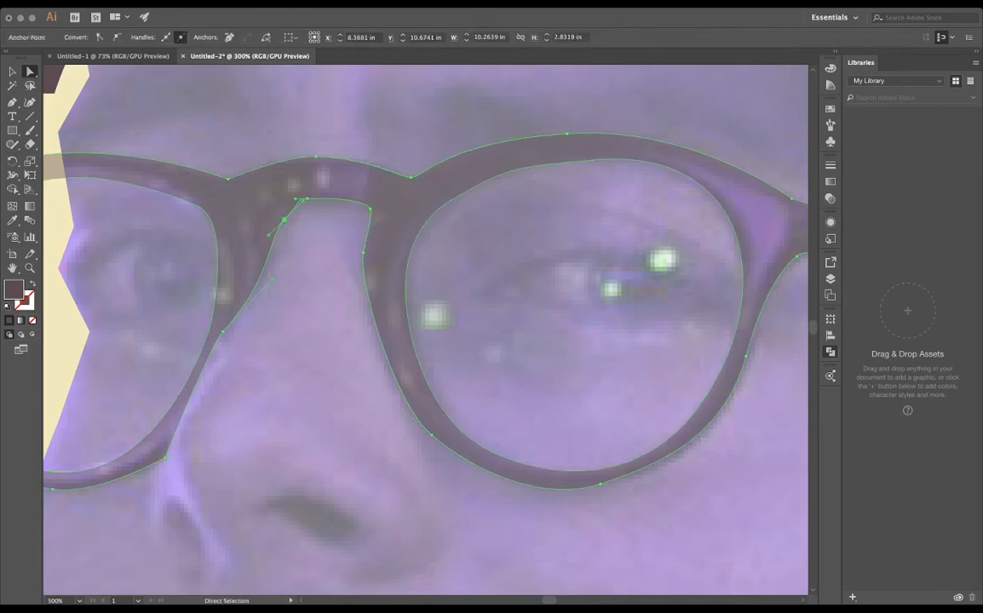
{"action": "left_click", "coordinate": [288, 300]}
{"action": "scroll", "coordinate": [285, 308], "scroll_direction": "down", "scroll_amount": 3}
{"action": "scroll", "coordinate": [136, 331], "scroll_direction": "up", "scroll_amount": 2}
{"action": "scroll", "coordinate": [466, 342], "scroll_direction": "up", "scroll_amount": 2}
{"action": "left_click", "coordinate": [317, 249]}
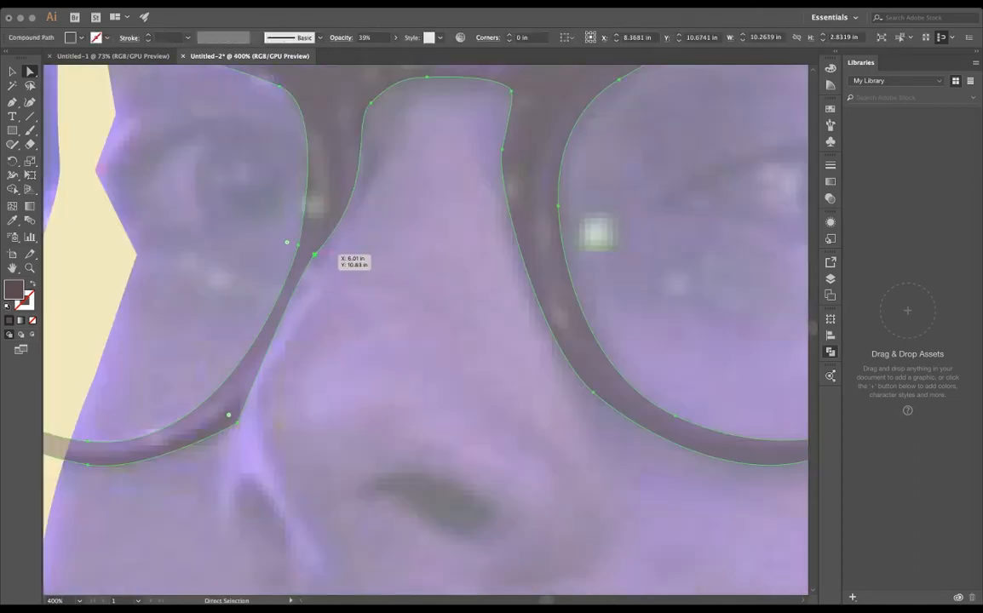
{"action": "left_click", "coordinate": [314, 256]}
{"action": "left_click", "coordinate": [372, 103]}
{"action": "scroll", "coordinate": [359, 263], "scroll_direction": "down", "scroll_amount": 4}
{"action": "scroll", "coordinate": [447, 233], "scroll_direction": "up", "scroll_amount": 1}
- Set the opacity of the glasses compound path to 100% and deselect it
{"action": "left_click", "coordinate": [388, 213]}
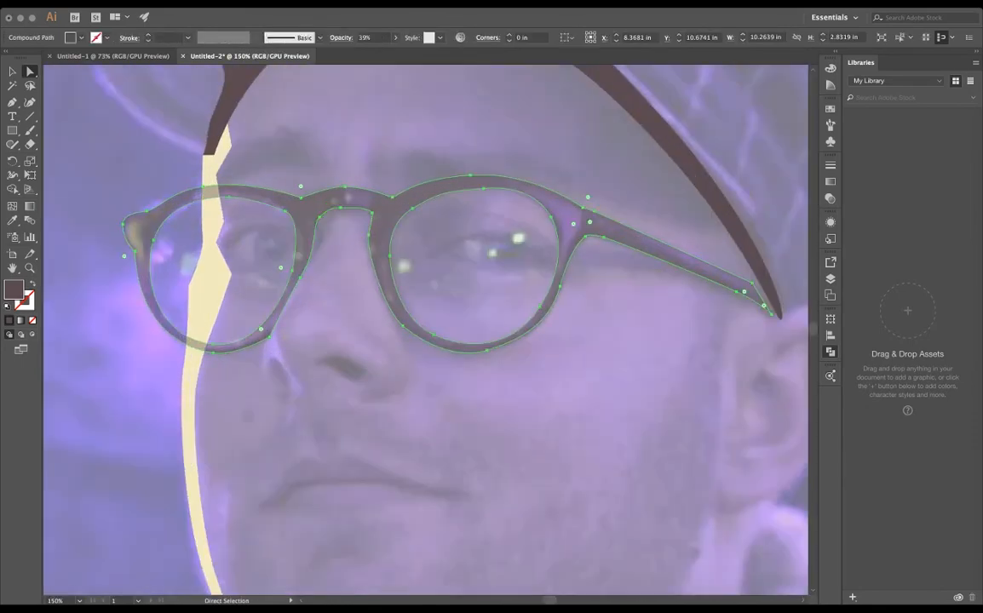
{"action": "left_click", "coordinate": [395, 37]}
{"action": "left_click", "coordinate": [334, 293]}
- Draw a dark closed shape with the Pen tool over the larger nostril in the photo
{"action": "scroll", "coordinate": [334, 293], "scroll_direction": "down", "scroll_amount": 2}
{"action": "scroll", "coordinate": [333, 293], "scroll_direction": "up", "scroll_amount": 1}
{"action": "left_click", "coordinate": [12, 102]}
{"action": "scroll", "coordinate": [320, 363], "scroll_direction": "up", "scroll_amount": 2}
{"action": "scroll", "coordinate": [320, 363], "scroll_direction": "up", "scroll_amount": 2}
{"action": "left_click", "coordinate": [331, 345]}
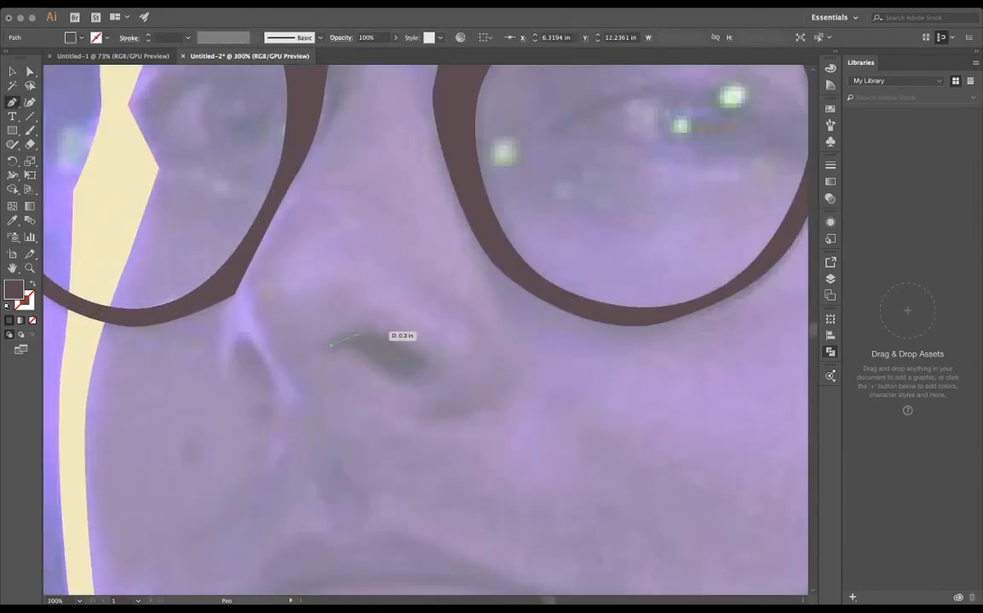
{"action": "left_click_drag", "start_coordinate": [366, 331], "coordinate": [391, 374]}
{"action": "left_click_drag", "start_coordinate": [368, 345], "coordinate": [324, 338]}
{"action": "key", "text": "a"}
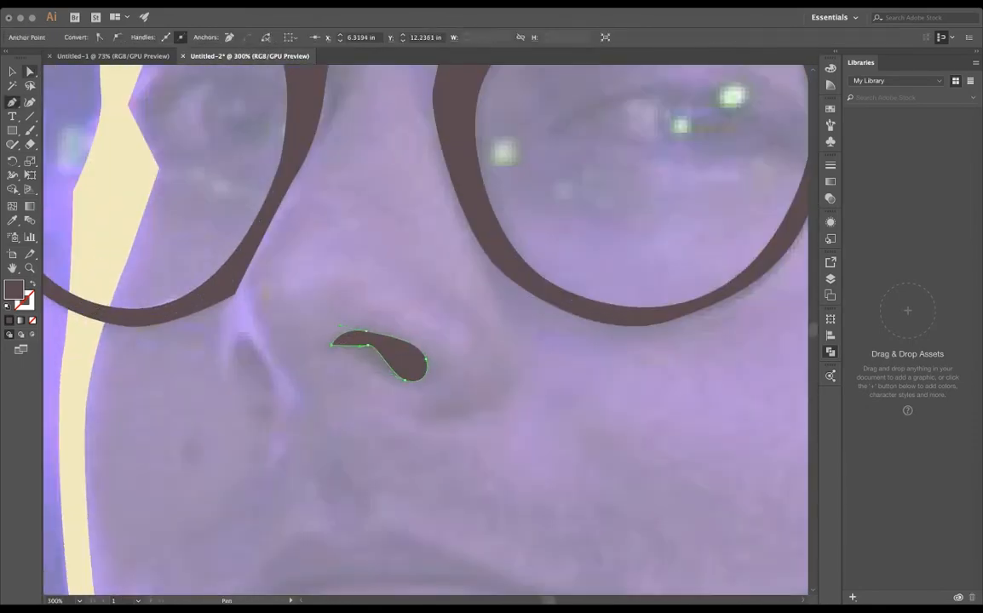
- Refine the larger nostril's anchor points and handles into a smooth shape with rounded ends
{"action": "left_click", "coordinate": [252, 230]}
{"action": "left_click", "coordinate": [332, 345]}
{"action": "scroll", "coordinate": [337, 353], "scroll_direction": "up", "scroll_amount": 3}
{"action": "left_click_drag", "start_coordinate": [509, 349], "coordinate": [519, 341]}
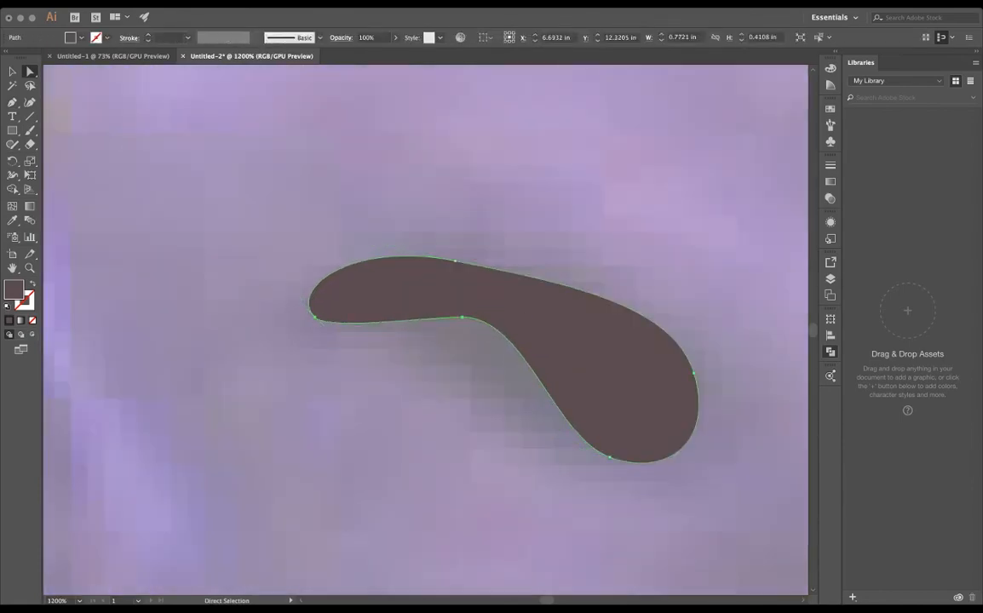
{"action": "left_click", "coordinate": [455, 261]}
{"action": "left_click_drag", "start_coordinate": [350, 240], "coordinate": [448, 268]}
{"action": "left_click_drag", "start_coordinate": [462, 318], "coordinate": [447, 339]}
{"action": "left_click", "coordinate": [409, 392]}
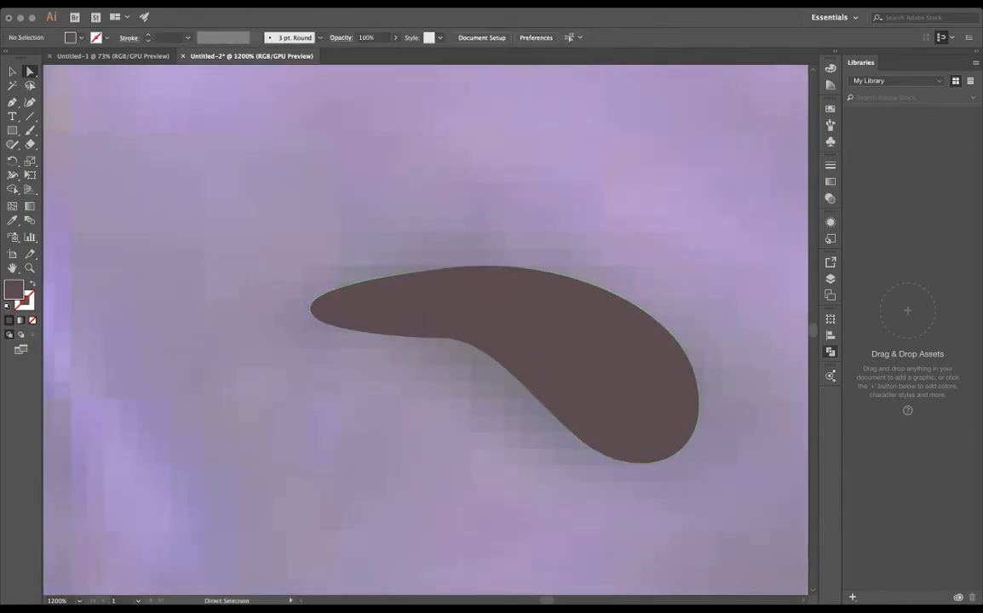
- Draw a small, pointed dark shape with the Pen tool over the far nostril below the left-hand lens
{"action": "scroll", "coordinate": [569, 359], "scroll_direction": "down", "scroll_amount": 5}
{"action": "scroll", "coordinate": [511, 256], "scroll_direction": "up", "scroll_amount": 3}
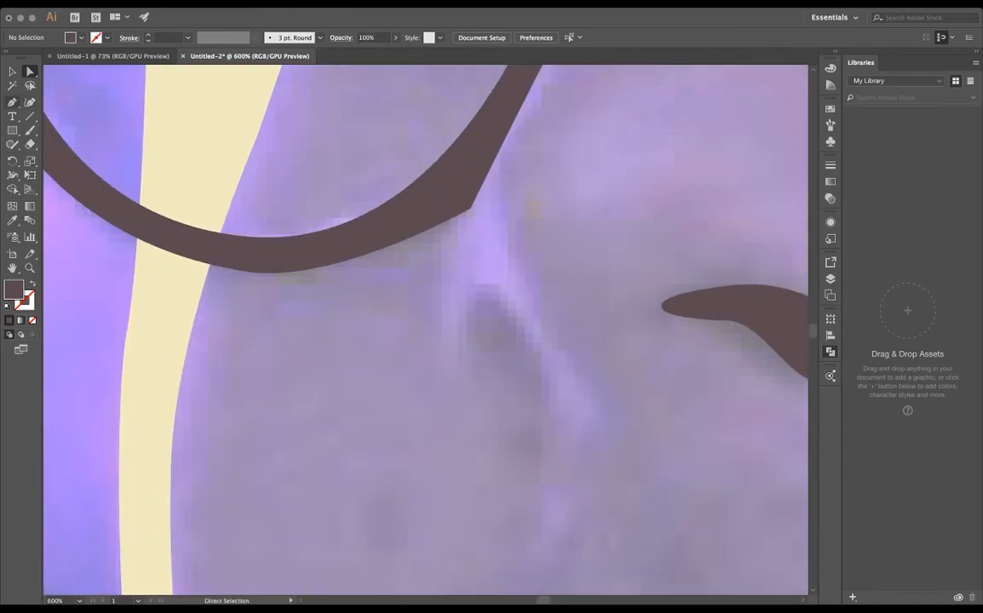
{"action": "left_click", "coordinate": [11, 102]}
{"action": "left_click_drag", "start_coordinate": [481, 292], "coordinate": [488, 293]}
{"action": "left_click", "coordinate": [534, 349]}
{"action": "left_click_drag", "start_coordinate": [533, 349], "coordinate": [538, 366]}
{"action": "left_click", "coordinate": [537, 408]}
{"action": "left_click_drag", "start_coordinate": [502, 369], "coordinate": [489, 365]}
{"action": "left_click_drag", "start_coordinate": [471, 331], "coordinate": [471, 319]}
{"action": "left_click", "coordinate": [481, 292]}
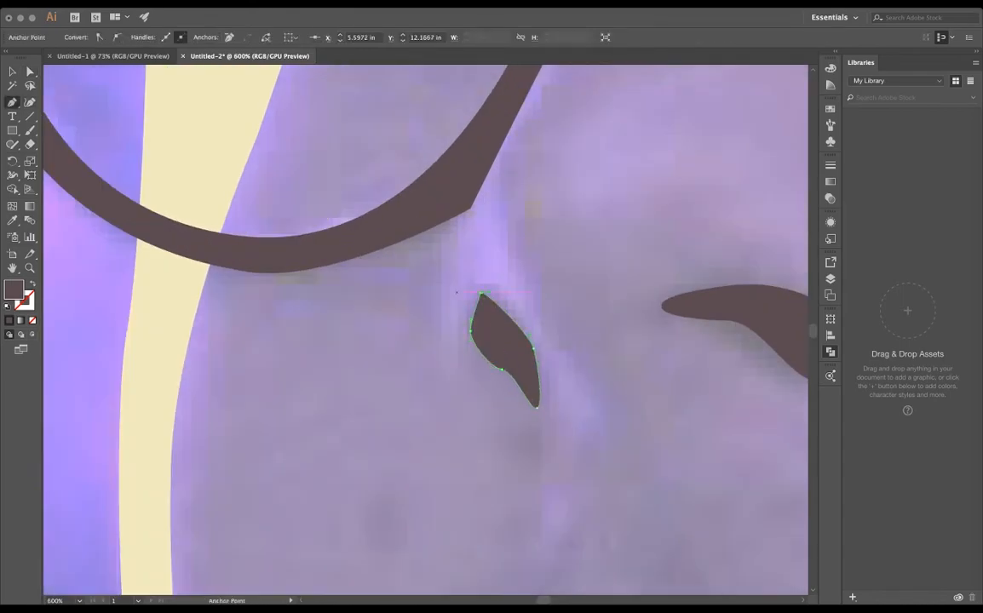
- Draw a hooked, curved dark shape with the Pen tool along the underside and side of the nose tip
{"action": "scroll", "coordinate": [394, 279], "scroll_direction": "down", "scroll_amount": 3}
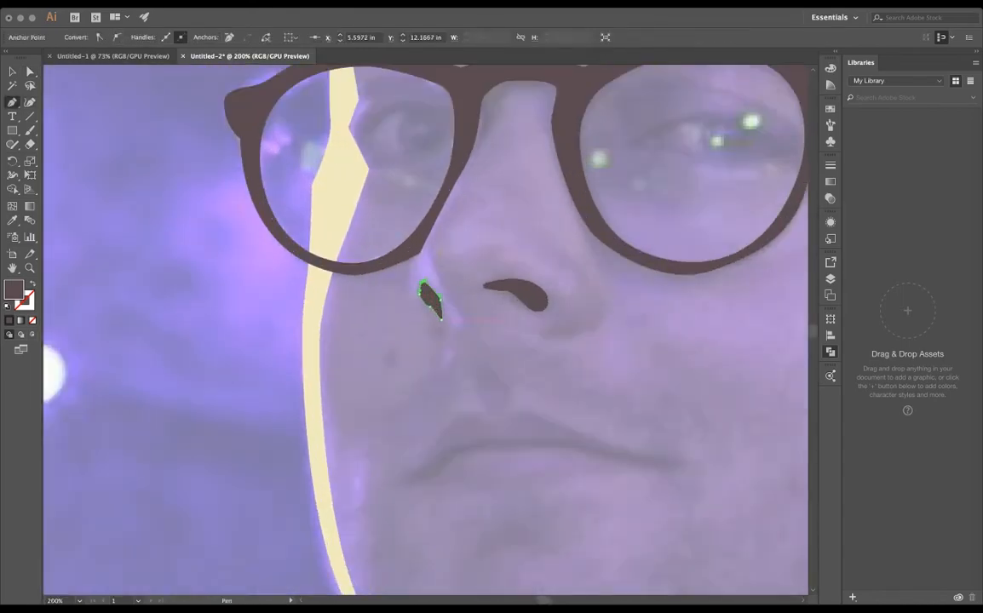
{"action": "left_click_drag", "start_coordinate": [511, 296], "coordinate": [426, 315]}
{"action": "left_click", "coordinate": [511, 315]}
{"action": "left_click_drag", "start_coordinate": [506, 334], "coordinate": [492, 343]}
{"action": "left_click_drag", "start_coordinate": [455, 350], "coordinate": [444, 347]}
{"action": "left_click", "coordinate": [464, 360]}
{"action": "left_click_drag", "start_coordinate": [519, 343], "coordinate": [522, 323]}
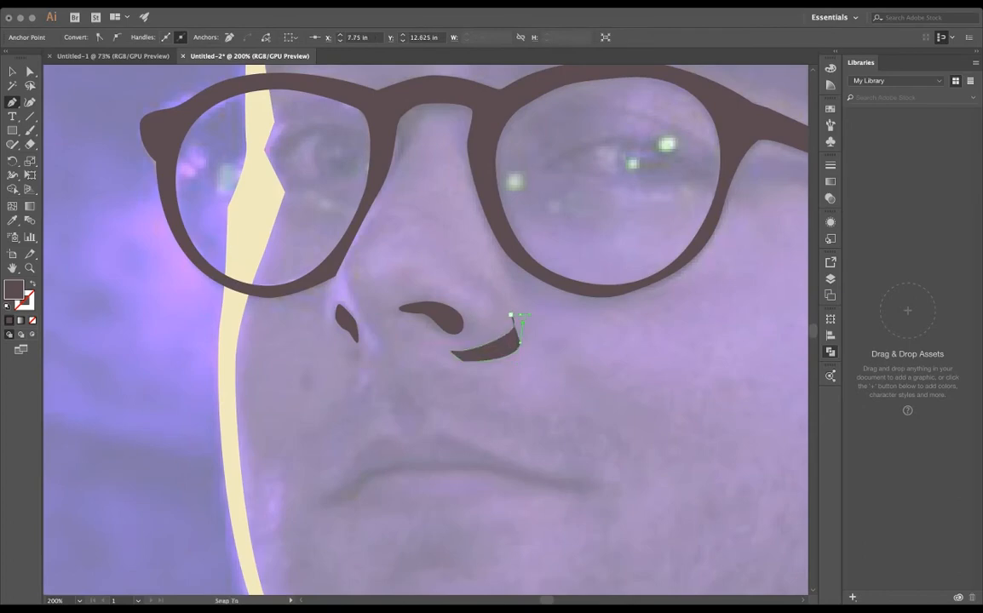
{"action": "scroll", "coordinate": [522, 327], "scroll_direction": "up", "scroll_amount": 4}
{"action": "left_click_drag", "start_coordinate": [514, 275], "coordinate": [492, 239]}
{"action": "left_click", "coordinate": [478, 275]}
{"action": "left_click", "coordinate": [116, 37]}
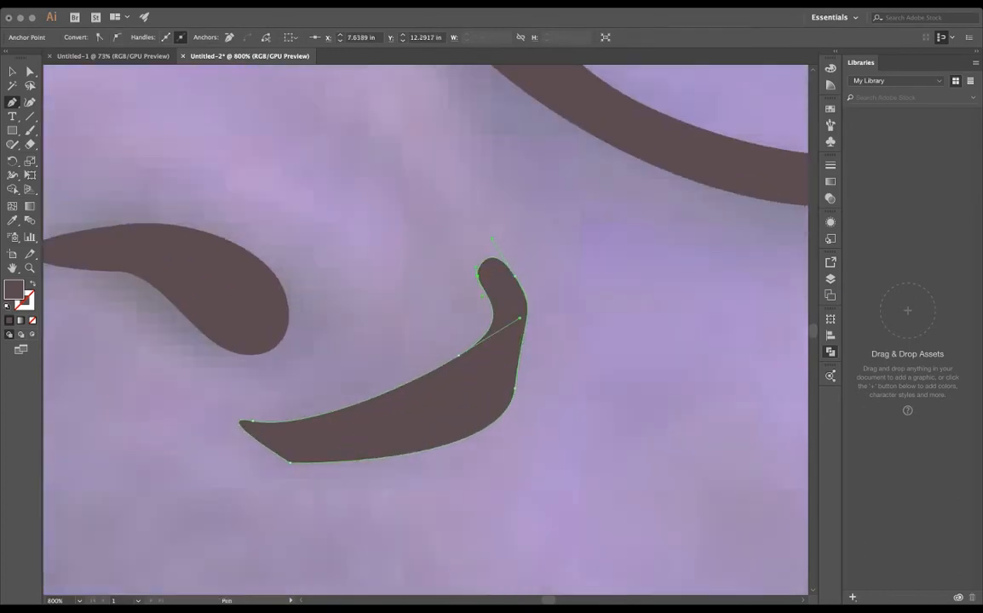
- Slim and smooth the hooked nose-tip shape by moving its anchors and converting its lower-left corner to a smooth point
{"action": "left_click", "coordinate": [515, 388], "text": "super"}
{"action": "left_click_drag", "start_coordinate": [526, 309], "coordinate": [534, 315]}
{"action": "left_click", "coordinate": [514, 388]}
{"action": "key", "text": "super+z"}
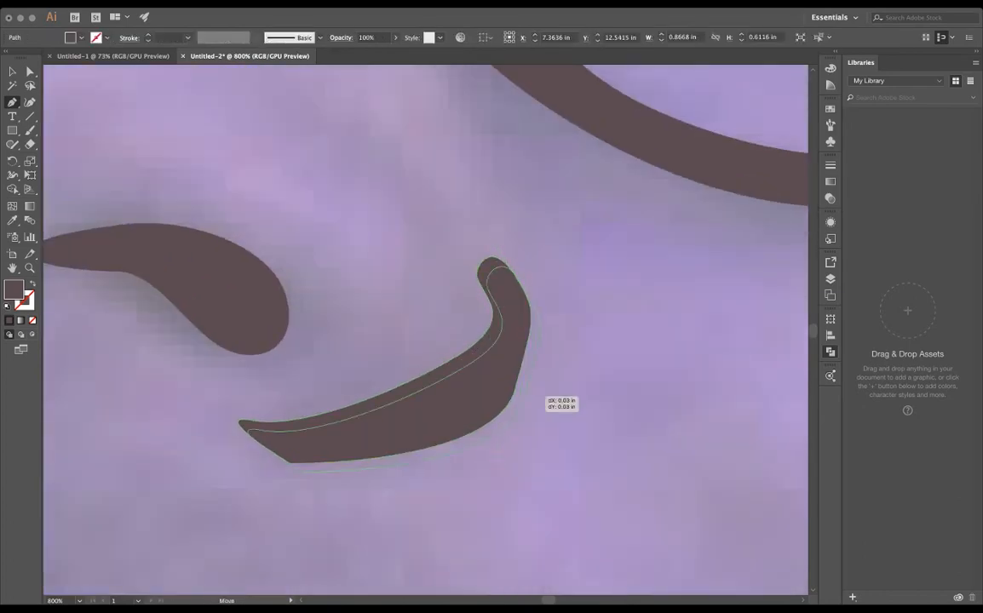
{"action": "left_click_drag", "start_coordinate": [515, 389], "coordinate": [505, 398]}
{"action": "left_click_drag", "start_coordinate": [459, 355], "coordinate": [454, 379]}
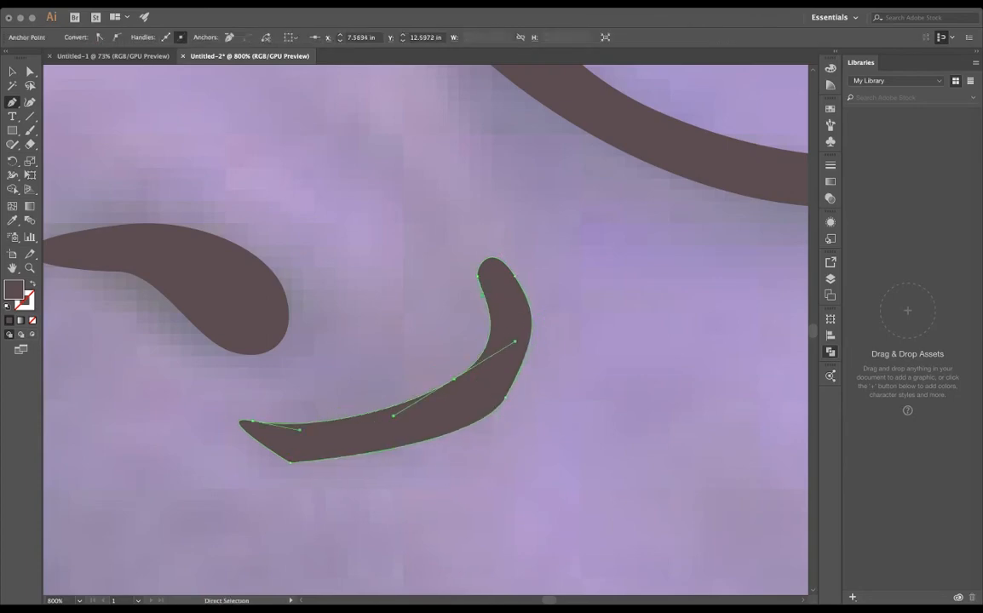
{"action": "left_click", "coordinate": [289, 463], "text": "super"}
{"action": "left_click", "coordinate": [117, 38]}
{"action": "key", "text": "super+shift+a"}
{"action": "key", "text": "super+1"}
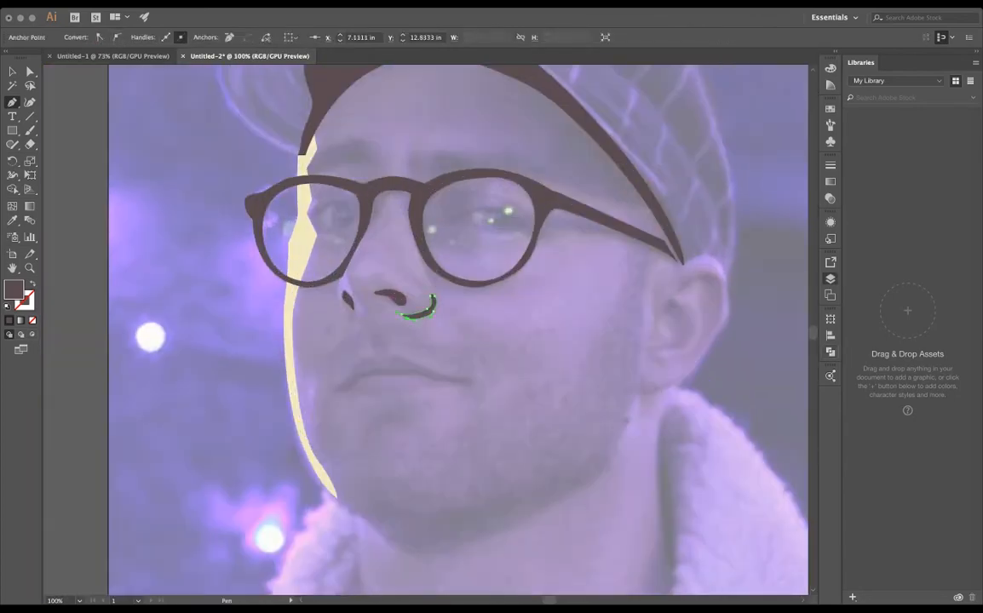
- Trace the mouth line and upper lip as one dark closed Pen shape tapering at both corners
{"action": "key", "text": "super+shift+w"}
{"action": "key", "text": "super+minus"}
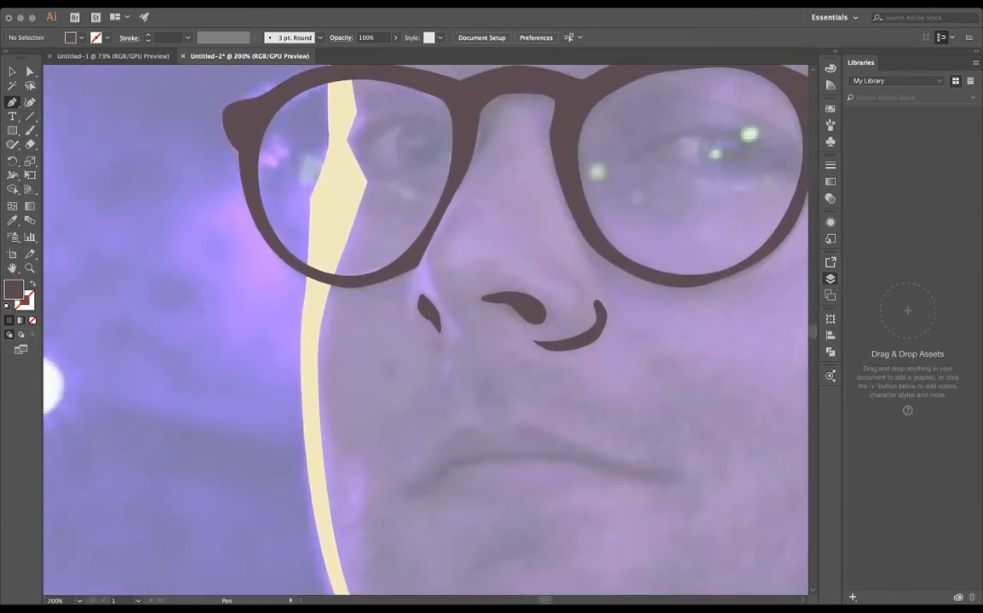
{"action": "left_click_drag", "start_coordinate": [402, 493], "coordinate": [439, 482]}
{"action": "left_click_drag", "start_coordinate": [496, 458], "coordinate": [545, 458]}
{"action": "left_click_drag", "start_coordinate": [635, 484], "coordinate": [620, 458]}
{"action": "left_click_drag", "start_coordinate": [599, 461], "coordinate": [597, 460]}
{"action": "left_click_drag", "start_coordinate": [517, 425], "coordinate": [513, 426]}
{"action": "left_click_drag", "start_coordinate": [496, 435], "coordinate": [462, 426]}
{"action": "left_click", "coordinate": [402, 493]}
- Draw a dark, jagged soul-patch shape with the Pen tool just beneath the mouth
{"action": "scroll", "coordinate": [443, 487], "scroll_direction": "down", "scroll_amount": 4}
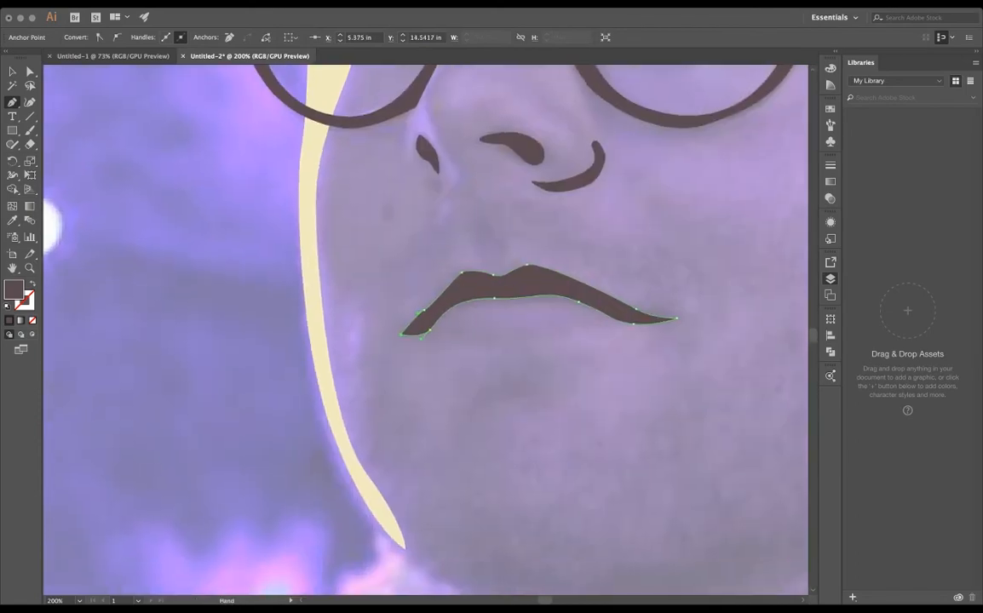
{"action": "left_click", "coordinate": [464, 358]}
{"action": "left_click", "coordinate": [556, 346]}
{"action": "left_click_drag", "start_coordinate": [540, 356], "coordinate": [481, 376]}
{"action": "left_click", "coordinate": [468, 413]}
{"action": "left_click", "coordinate": [465, 357]}
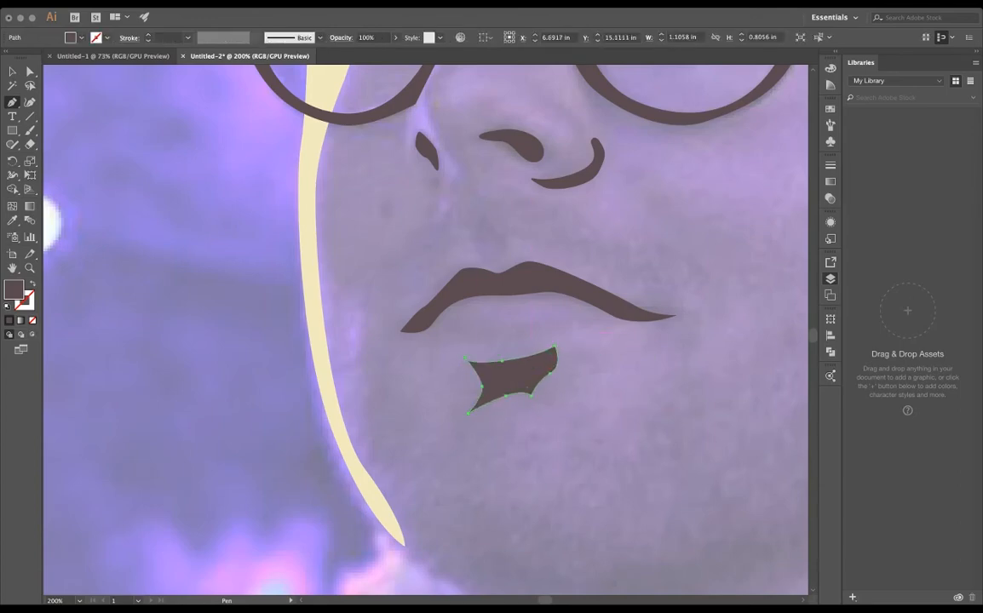
{"action": "key", "text": "super+minus"}
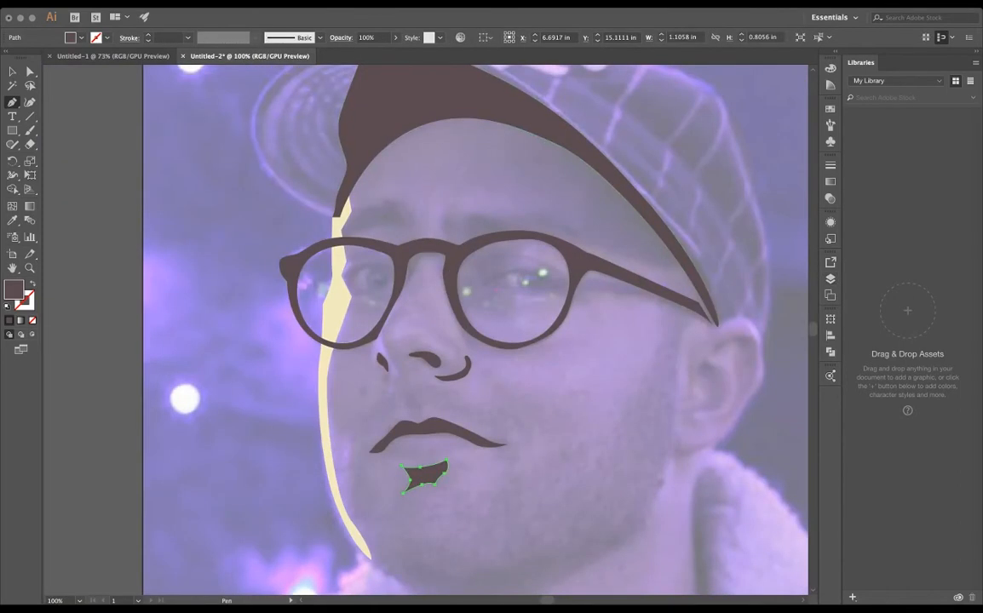
- Refine the anchor points of the dark shapes around the glasses temple and the cap shadow's tip
{"action": "key", "text": "a"}
{"action": "scroll", "coordinate": [667, 291], "scroll_direction": "up", "scroll_amount": 3}
{"action": "left_click_drag", "start_coordinate": [667, 291], "coordinate": [494, 247]}
{"action": "left_click", "coordinate": [588, 294]}
{"action": "left_click_drag", "start_coordinate": [584, 285], "coordinate": [605, 279]}
{"action": "left_click_drag", "start_coordinate": [629, 341], "coordinate": [648, 351]}
{"action": "left_click", "coordinate": [605, 279]}
{"action": "left_click", "coordinate": [349, 260]}
{"action": "scroll", "coordinate": [332, 255], "scroll_direction": "down", "scroll_amount": 4}
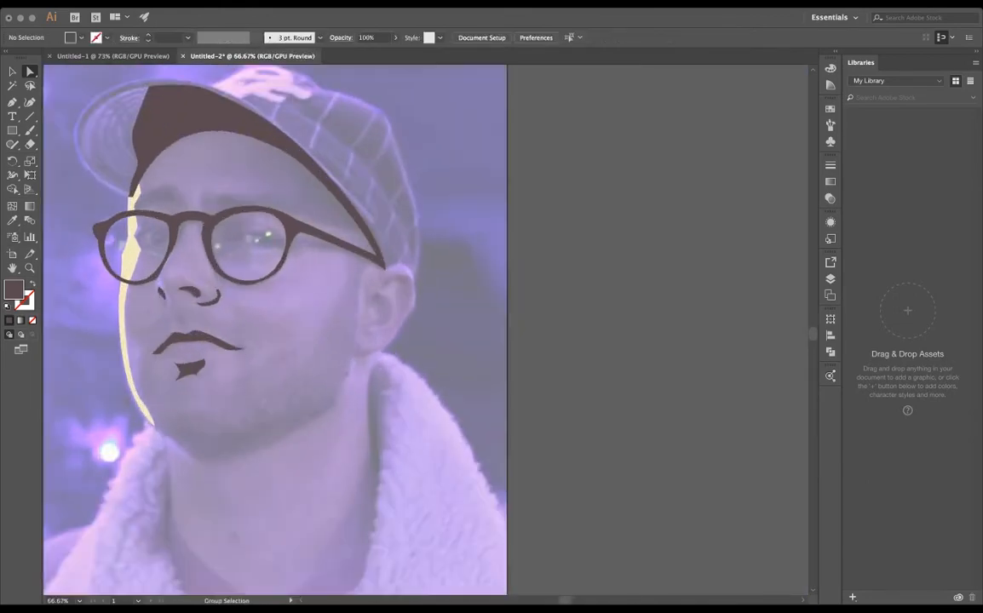
- Trace the outer jawline in dark fill with the Pen tool, from the cheek highlight's lower end around the chin up toward the ear
{"action": "scroll", "coordinate": [196, 332], "scroll_direction": "up", "scroll_amount": 1}
{"action": "left_click_drag", "start_coordinate": [195, 332], "coordinate": [435, 301]}
{"action": "key", "text": "p"}
{"action": "left_click", "coordinate": [377, 442]}
{"action": "left_click_drag", "start_coordinate": [417, 478], "coordinate": [473, 504]}
{"action": "left_click", "coordinate": [118, 37]}
{"action": "left_click", "coordinate": [634, 423]}
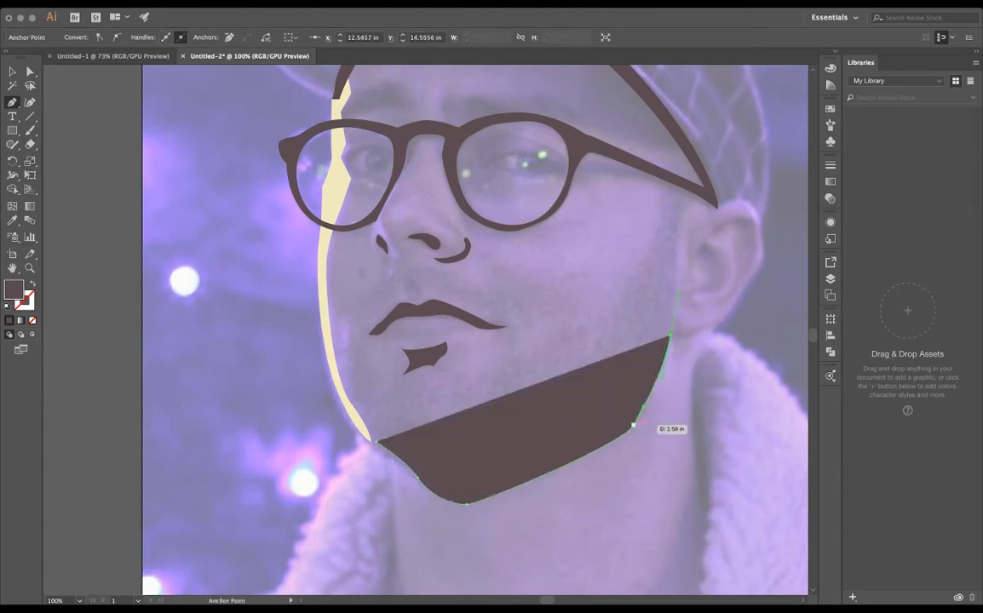
{"action": "left_click", "coordinate": [674, 274]}
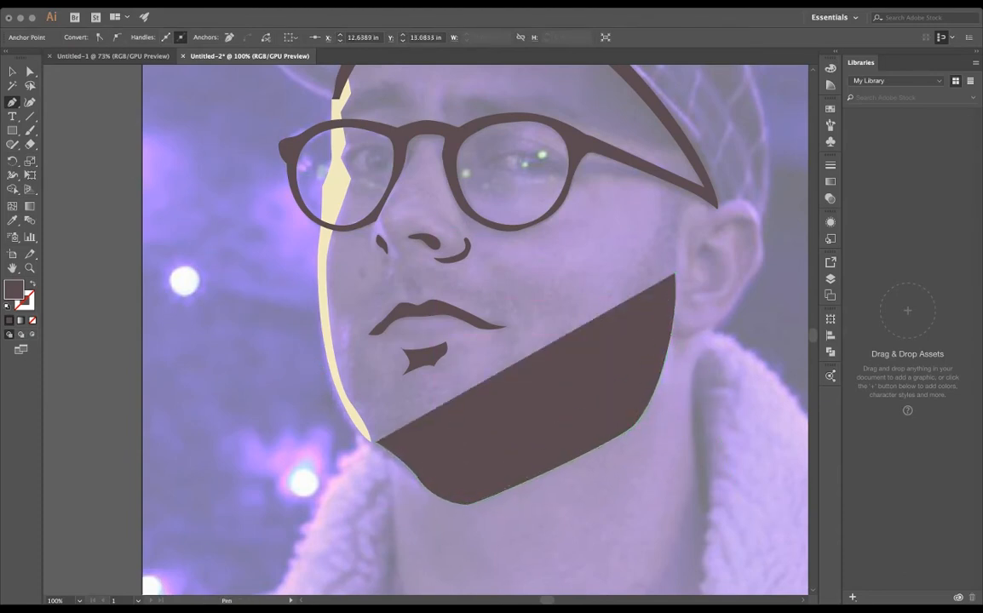
- Close the dark jaw shape with an inner curve so it forms a shadow band tapering at both ends
{"action": "left_click_drag", "start_coordinate": [655, 346], "coordinate": [639, 360]}
{"action": "mouse_move", "coordinate": [547, 431]}
{"action": "left_mouse_down"}
{"action": "mouse_move", "coordinate": [498, 441]}
{"action": "mouse_move", "coordinate": [492, 452]}
{"action": "mouse_move", "coordinate": [410, 452]}
{"action": "mouse_move", "coordinate": [437, 465]}
{"action": "mouse_move", "coordinate": [562, 430]}
{"action": "left_mouse_up"}
{"action": "left_click", "coordinate": [376, 442]}
{"action": "left_click", "coordinate": [440, 454], "text": "super"}
{"action": "left_click", "coordinate": [548, 431]}
{"action": "key", "text": "super+z"}
{"action": "left_click_drag", "start_coordinate": [670, 336], "coordinate": [658, 354]}
{"action": "key", "text": "super+z"}
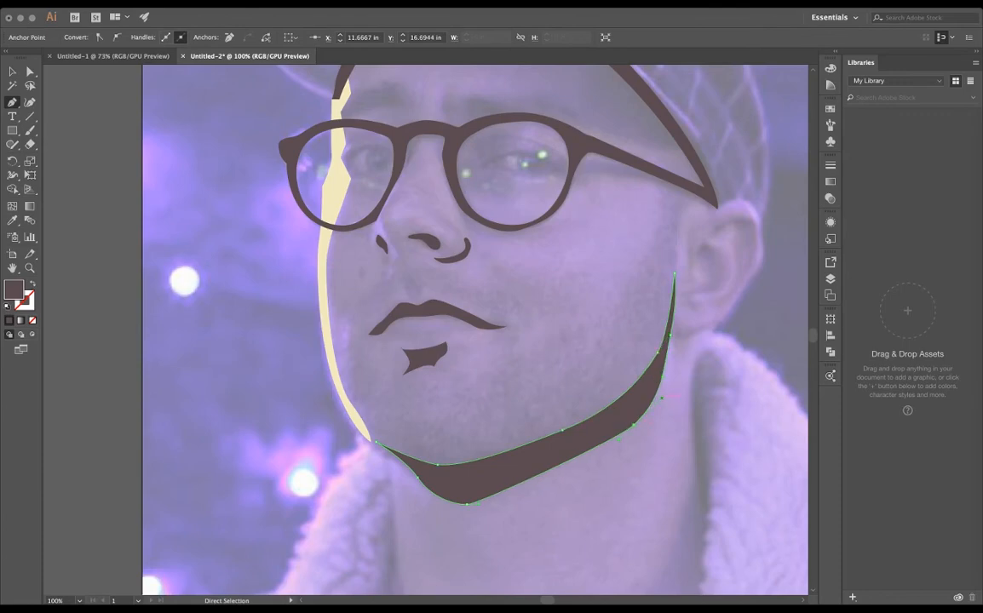
{"action": "key", "text": "super+shift+a"}
{"action": "key", "text": "super+minus"}
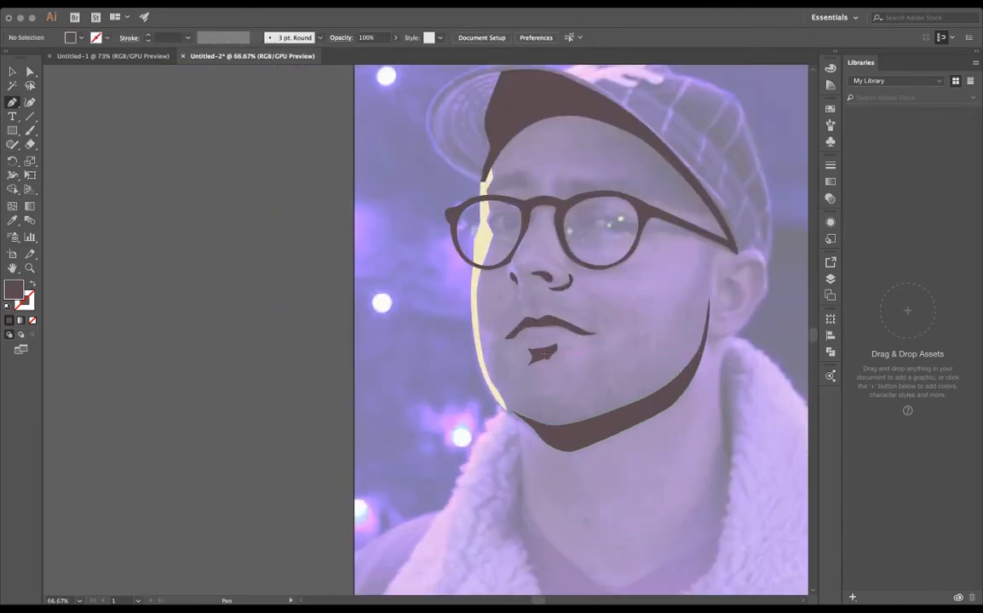
- Trace the eye's inner lid curve and the notched iris edge around the reflection inside the larger visible lens
{"action": "key", "text": "super+shift+w"}
{"action": "key", "text": "super+shift+w"}
{"action": "key", "text": "super+plus"}
{"action": "key", "text": "super+plus"}
{"action": "key", "text": "super+plus"}
{"action": "left_click_drag", "start_coordinate": [511, 256], "coordinate": [390, 398]}
{"action": "left_click", "coordinate": [465, 316]}
{"action": "left_click_drag", "start_coordinate": [533, 290], "coordinate": [572, 281]}
{"action": "key", "text": "super+plus"}
{"action": "key", "text": "super+plus"}
{"action": "key", "text": "super+plus"}
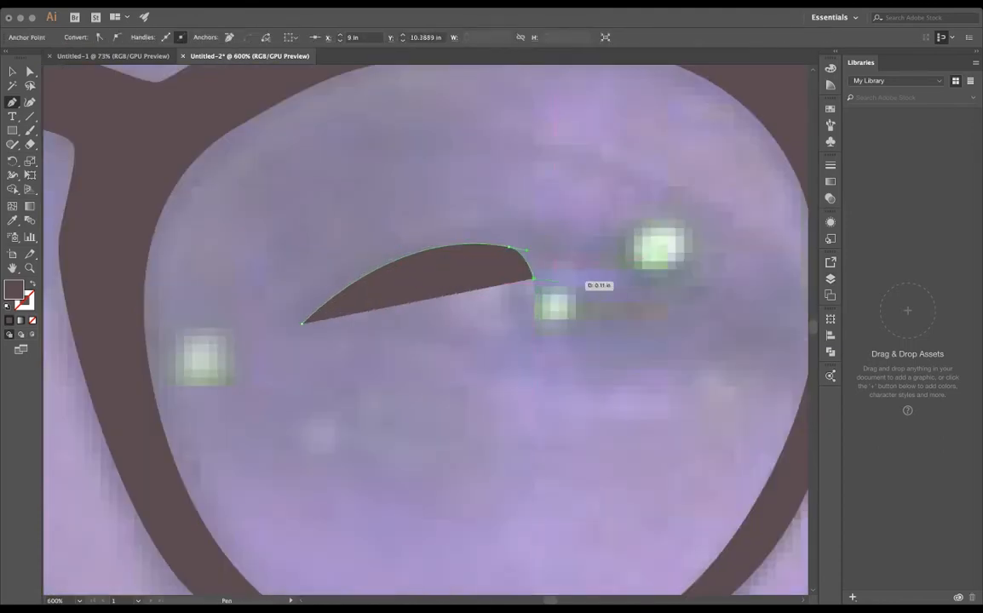
{"action": "left_click_drag", "start_coordinate": [542, 331], "coordinate": [530, 334]}
{"action": "left_click", "coordinate": [536, 370]}
{"action": "key", "text": "super+minus"}
{"action": "key", "text": "super+minus"}
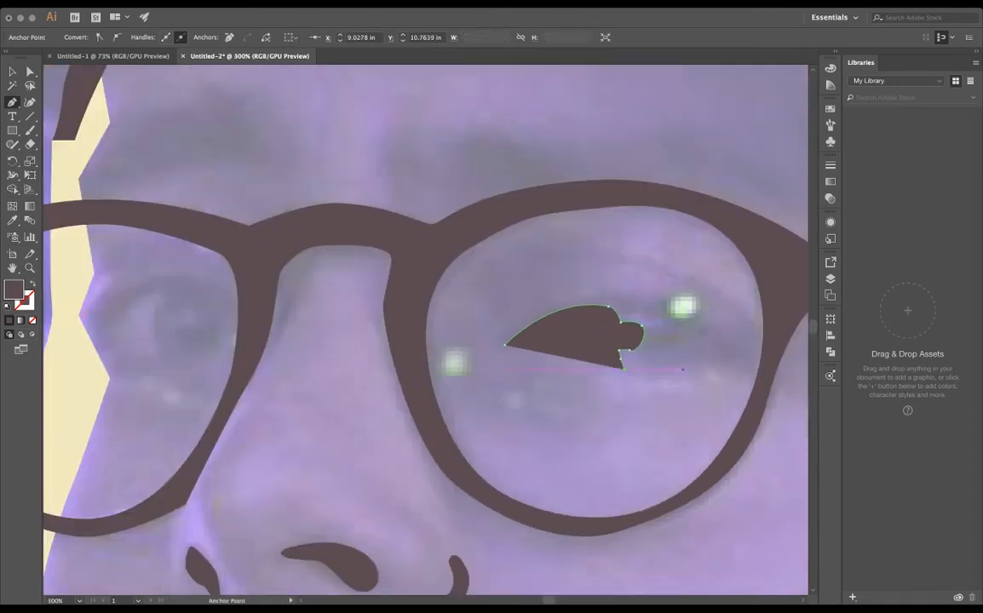
- Extend the dark eye shape along the lower lid to the glasses frame and close it with an upper-lid curve
{"action": "left_click_drag", "start_coordinate": [726, 374], "coordinate": [714, 373]}
{"action": "key", "text": "super+z"}
{"action": "left_click", "coordinate": [753, 367]}
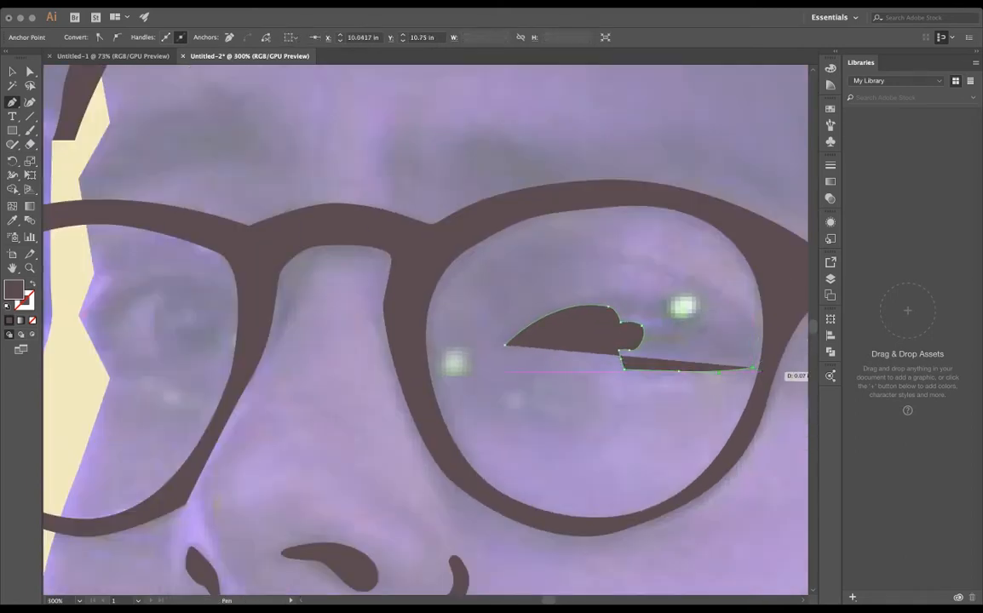
{"action": "left_click", "coordinate": [771, 359]}
{"action": "left_click_drag", "start_coordinate": [775, 338], "coordinate": [660, 264]}
{"action": "left_click_drag", "start_coordinate": [577, 287], "coordinate": [554, 294]}
{"action": "left_click_drag", "start_coordinate": [501, 324], "coordinate": [528, 315]}
{"action": "left_click", "coordinate": [505, 345]}
{"action": "key", "text": "a"}
{"action": "left_click", "coordinate": [577, 287]}
{"action": "key", "text": "super+shift+a"}
{"action": "key", "text": "super+minus"}
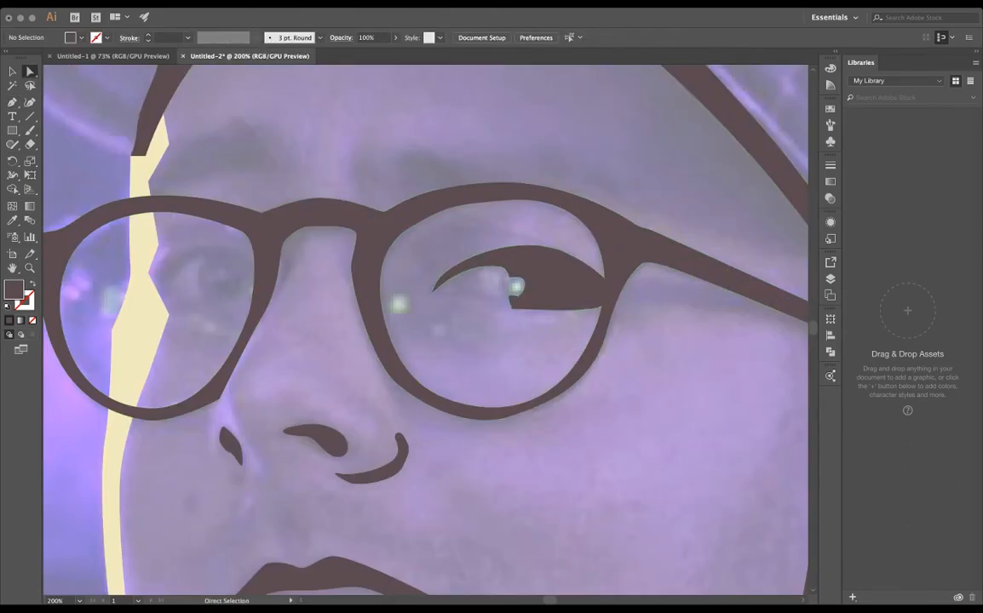
- Examine the line work with the reference photo hidden, and bring the photo back
{"action": "key", "text": "super+shift+w"}
{"action": "scroll", "coordinate": [484, 227], "scroll_direction": "down", "scroll_amount": 4}
{"action": "scroll", "coordinate": [477, 230], "scroll_direction": "up", "scroll_amount": 4}
{"action": "scroll", "coordinate": [398, 205], "scroll_direction": "down", "scroll_amount": 4}
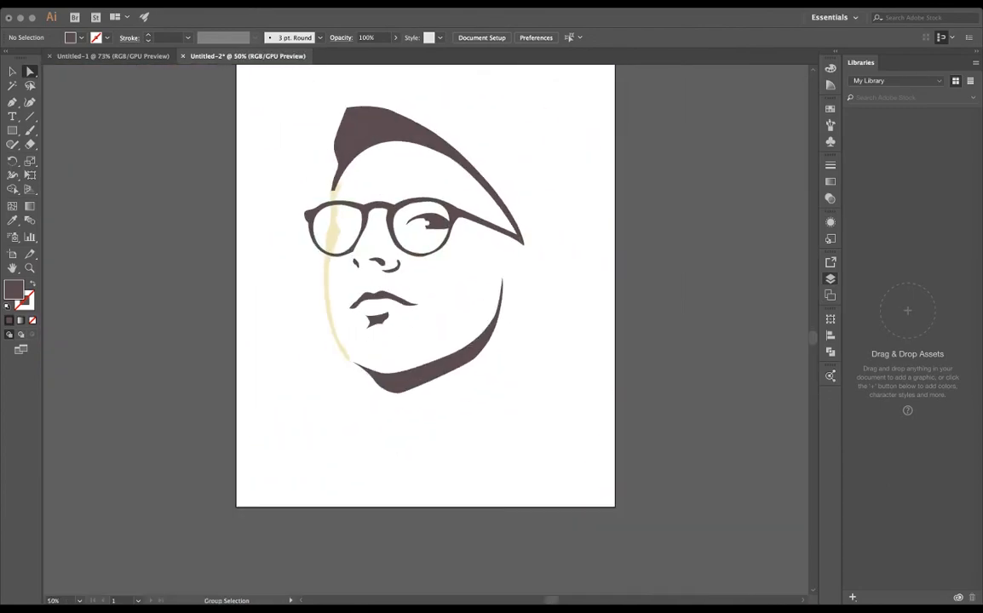
{"action": "scroll", "coordinate": [428, 271], "scroll_direction": "up", "scroll_amount": 1}
{"action": "key", "text": "super+shift+w"}
{"action": "scroll", "coordinate": [428, 272], "scroll_direction": "up", "scroll_amount": 3}
{"action": "scroll", "coordinate": [596, 426], "scroll_direction": "down", "scroll_amount": 3}
- Draw a teal-filled Pen shape for the lit underside of the cap brim, with its inner edge beneath the dark shadow
{"action": "left_click", "coordinate": [831, 109]}
{"action": "left_click", "coordinate": [707, 171]}
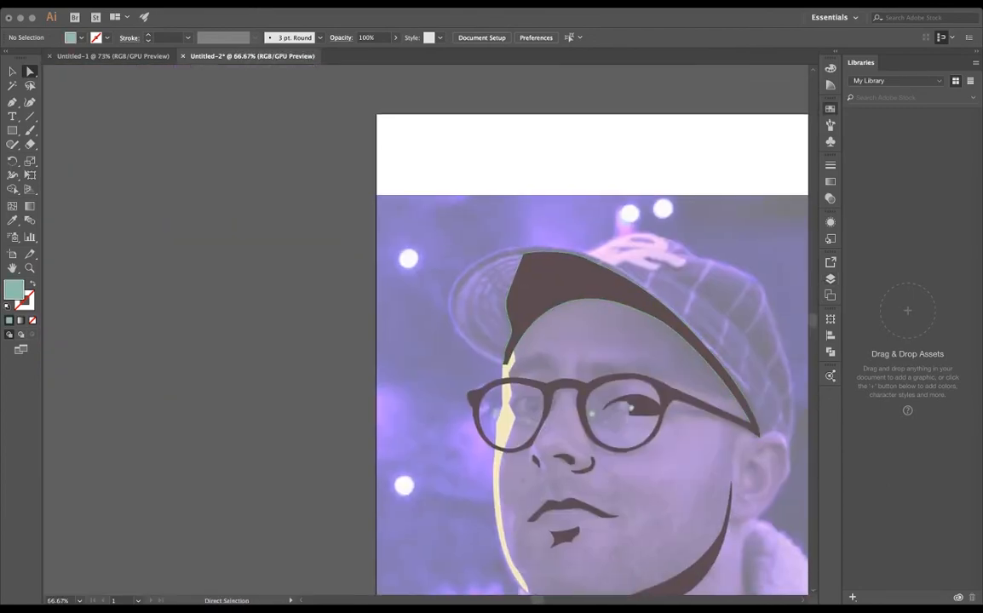
{"action": "left_click", "coordinate": [831, 279]}
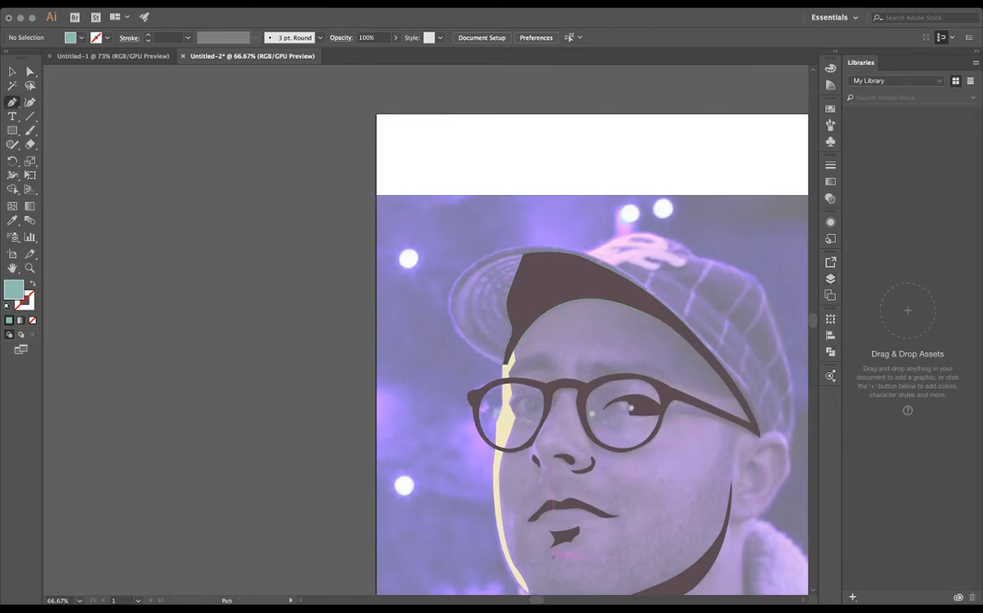
{"action": "scroll", "coordinate": [550, 340], "scroll_direction": "up", "scroll_amount": 3}
{"action": "left_click", "coordinate": [484, 80]}
{"action": "left_click_drag", "start_coordinate": [334, 129], "coordinate": [281, 177]}
{"action": "left_click_drag", "start_coordinate": [272, 245], "coordinate": [274, 266]}
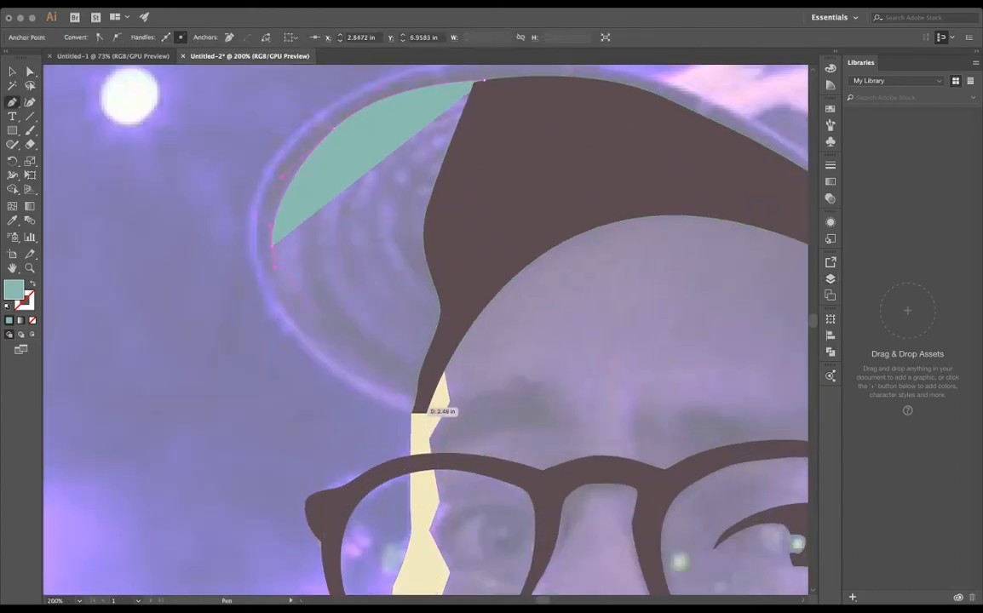
{"action": "left_click", "coordinate": [412, 412]}
{"action": "left_click_drag", "start_coordinate": [476, 288], "coordinate": [498, 268]}
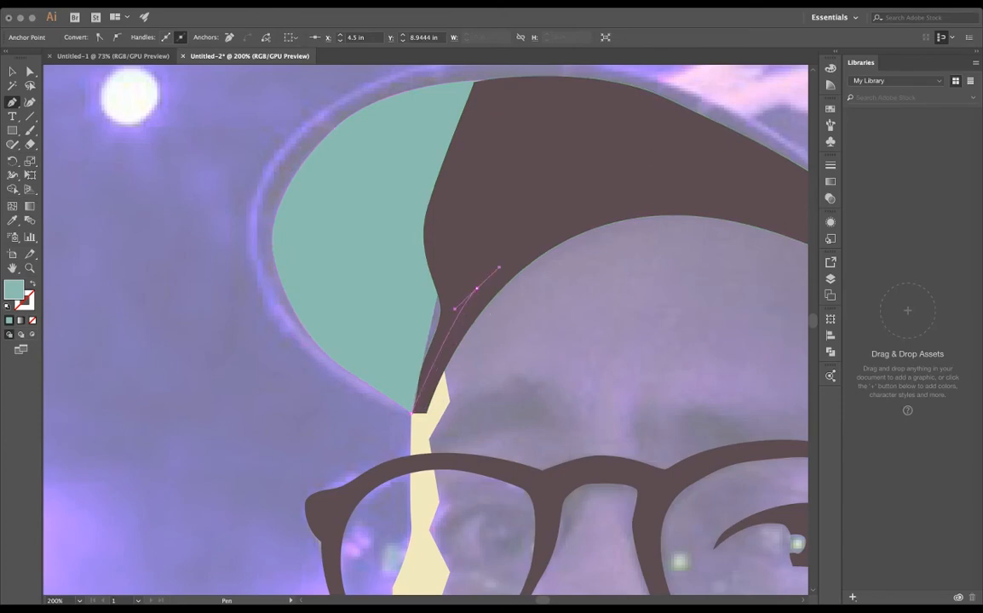
- Adjust the anchors and curve along the upper edge of the dark cap shadow
{"action": "scroll", "coordinate": [477, 171], "scroll_direction": "up", "scroll_amount": 3}
{"action": "scroll", "coordinate": [481, 204], "scroll_direction": "up", "scroll_amount": 1}
{"action": "key", "text": "v"}
{"action": "left_click", "coordinate": [539, 223]}
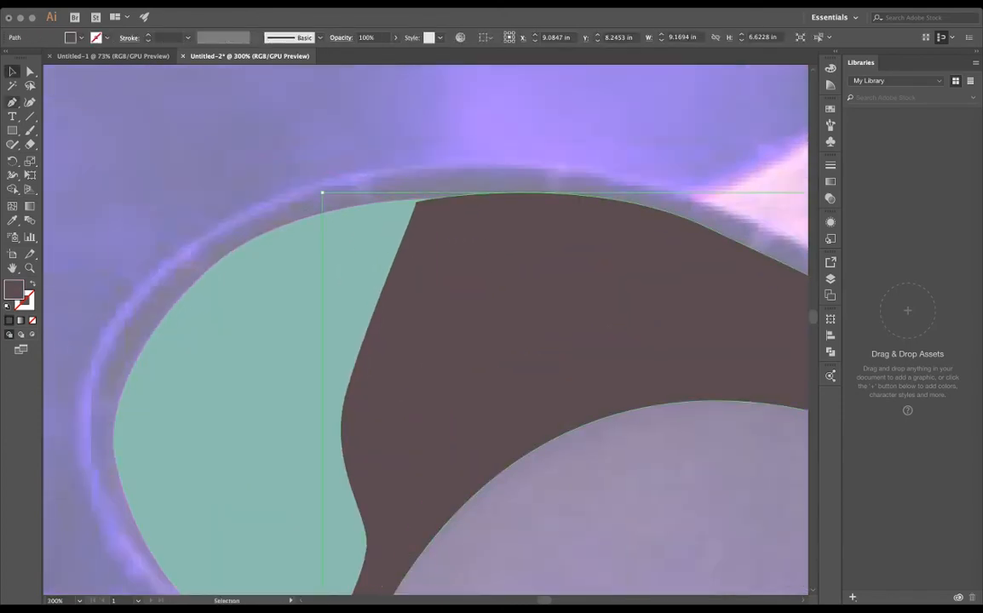
{"action": "key", "text": "a"}
{"action": "left_click", "coordinate": [706, 227]}
{"action": "left_click_drag", "start_coordinate": [591, 170], "coordinate": [608, 182]}
{"action": "left_click", "coordinate": [477, 127]}
- Move the cap shadow's lower corner anchor up to the tip of the cream face highlight
{"action": "scroll", "coordinate": [349, 196], "scroll_direction": "down", "scroll_amount": 4}
{"action": "scroll", "coordinate": [346, 277], "scroll_direction": "up", "scroll_amount": 6}
{"action": "left_click", "coordinate": [385, 426]}
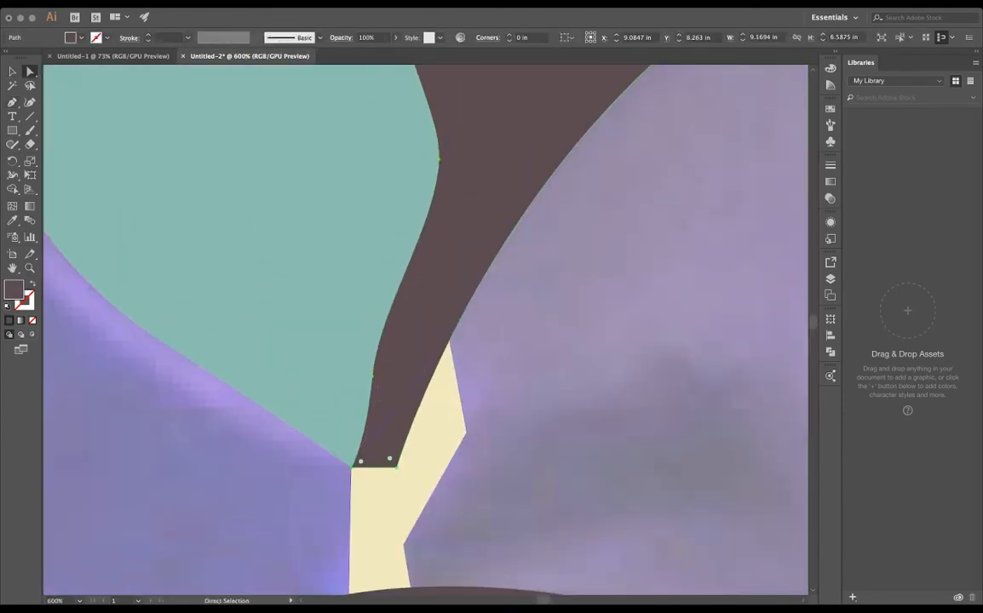
{"action": "left_click_drag", "start_coordinate": [396, 468], "coordinate": [449, 341]}
- Shift the anchor on the cap shadow's upper edge slightly inward to smooth the brim curve
{"action": "scroll", "coordinate": [554, 305], "scroll_direction": "down", "scroll_amount": 5}
{"action": "scroll", "coordinate": [483, 235], "scroll_direction": "right", "scroll_amount": 4}
{"action": "scroll", "coordinate": [483, 235], "scroll_direction": "up", "scroll_amount": 2}
{"action": "left_click", "coordinate": [483, 235]}
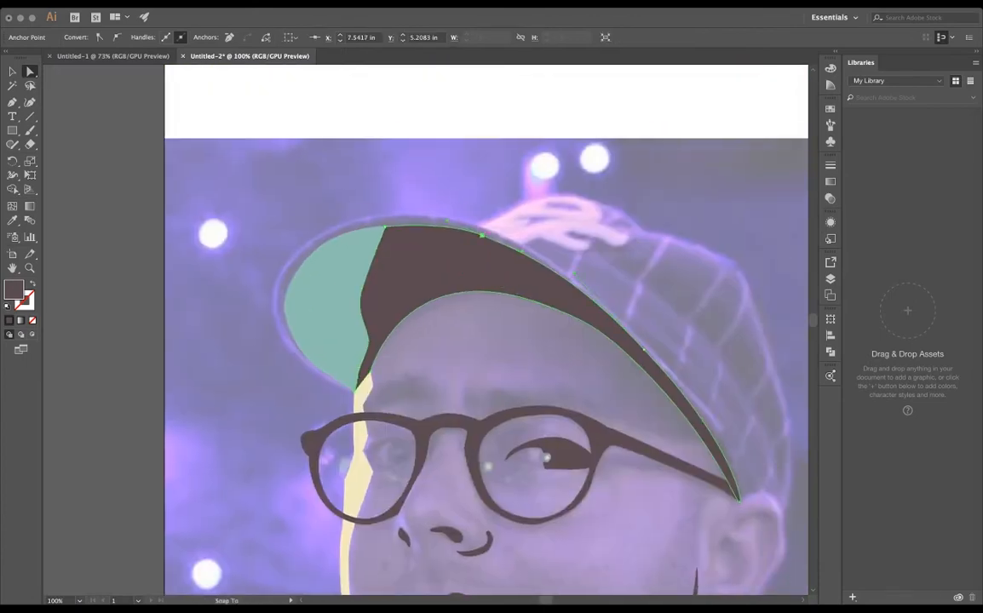
{"action": "left_click_drag", "start_coordinate": [482, 236], "coordinate": [473, 237]}
{"action": "left_click", "coordinate": [434, 336]}
- Examine the brim, cap and overall portrait against the reference photo
{"action": "scroll", "coordinate": [375, 370], "scroll_direction": "down", "scroll_amount": 5}
{"action": "scroll", "coordinate": [371, 375], "scroll_direction": "up", "scroll_amount": 5}
{"action": "scroll", "coordinate": [375, 341], "scroll_direction": "down", "scroll_amount": 2}
{"action": "scroll", "coordinate": [426, 298], "scroll_direction": "up", "scroll_amount": 2}
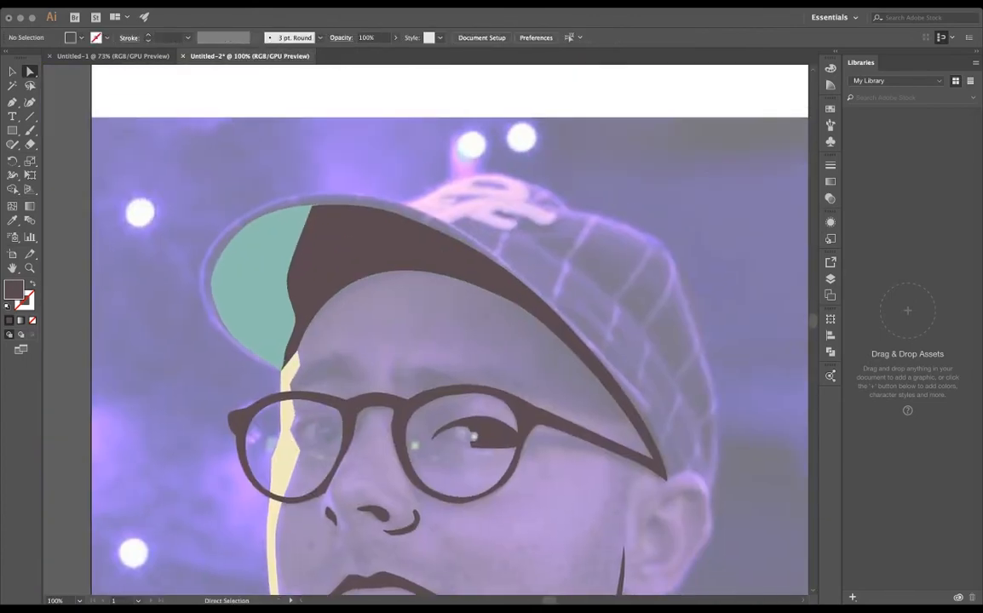
{"action": "scroll", "coordinate": [450, 341], "scroll_direction": "down", "scroll_amount": 3}
{"action": "scroll", "coordinate": [449, 340], "scroll_direction": "left", "scroll_amount": 1}
{"action": "scroll", "coordinate": [450, 341], "scroll_direction": "down", "scroll_amount": 5}
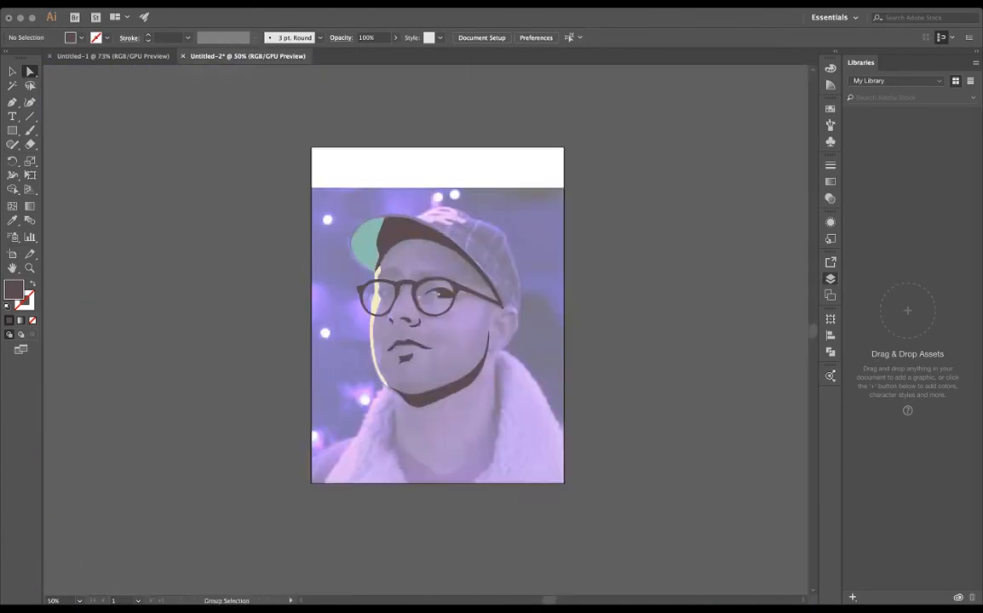
{"action": "scroll", "coordinate": [392, 323], "scroll_direction": "up", "scroll_amount": 4}
{"action": "left_click_drag", "start_coordinate": [391, 324], "coordinate": [400, 325]}
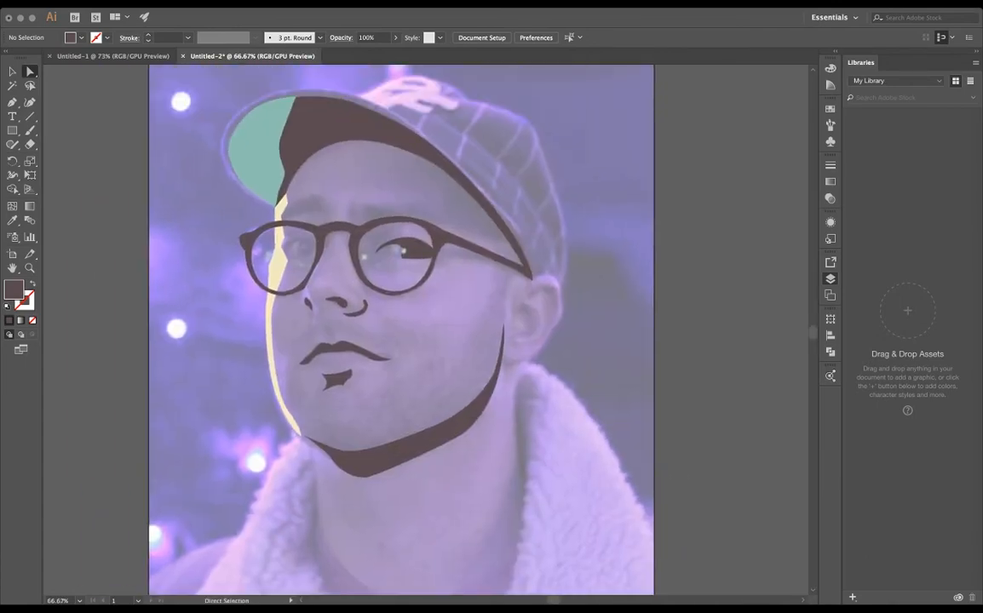
- Draw a dark, curved shadow shape along the back of the cap's crown with the Pen tool
{"action": "left_click", "coordinate": [437, 118]}
{"action": "left_click_drag", "start_coordinate": [560, 272], "coordinate": [590, 373]}
{"action": "left_click", "coordinate": [560, 273]}
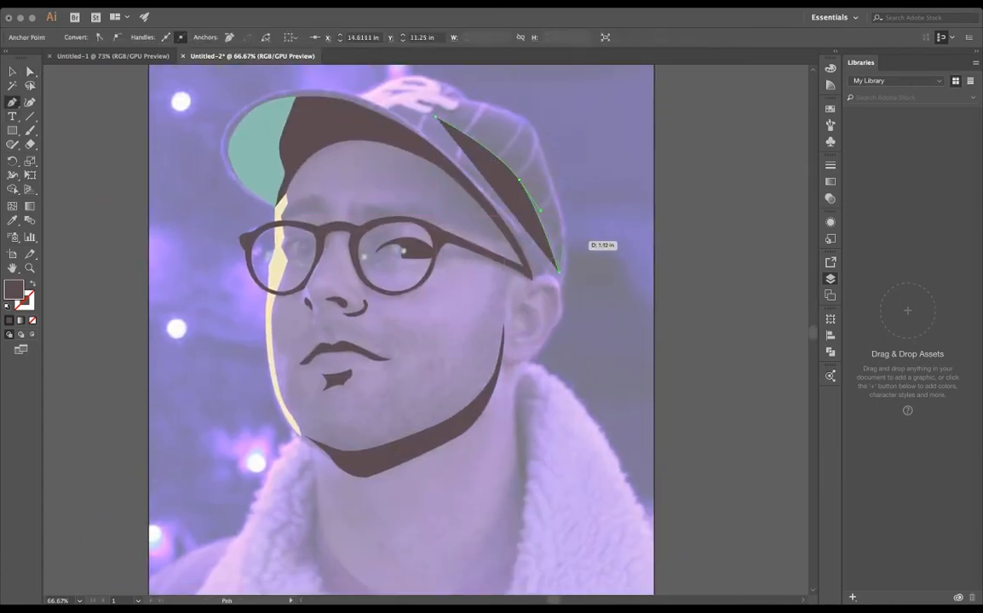
{"action": "left_click", "coordinate": [565, 247]}
{"action": "left_click_drag", "start_coordinate": [540, 160], "coordinate": [511, 135]}
{"action": "left_click_drag", "start_coordinate": [437, 118], "coordinate": [413, 106]}
{"action": "key", "text": "v"}
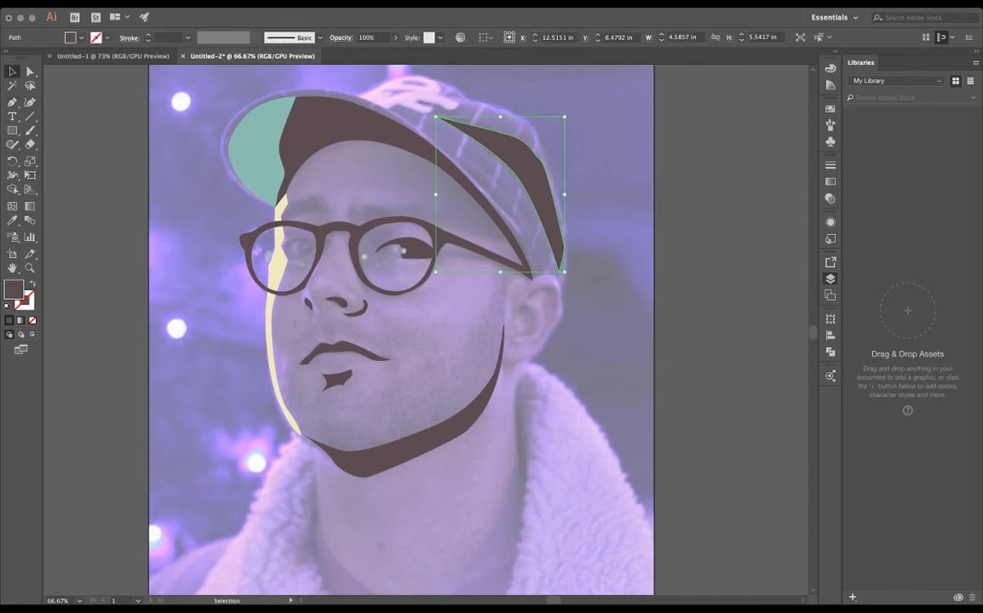
{"action": "key", "text": "super+shift+a"}
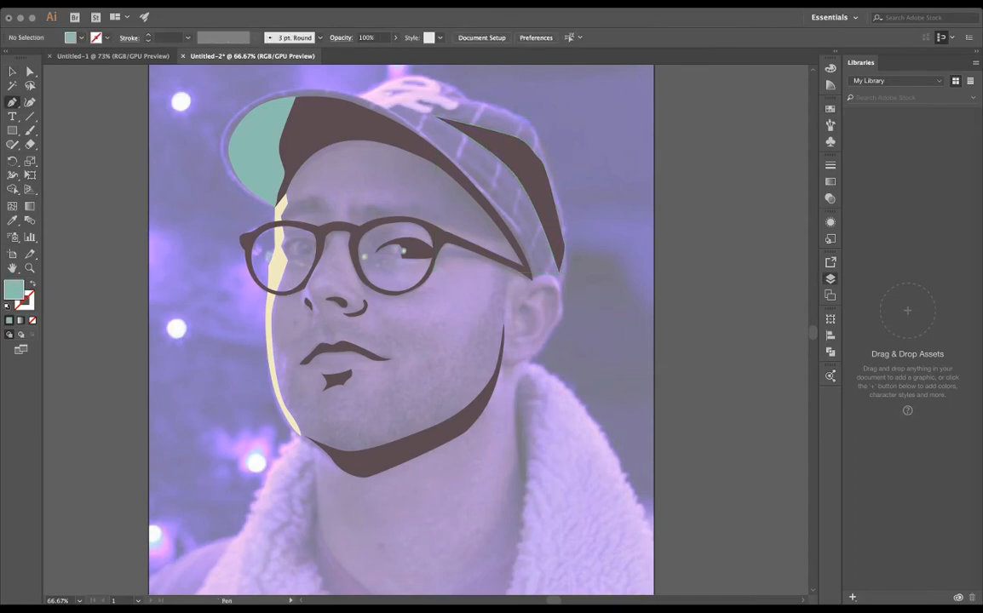
- Trace the cap crown's outer edge in teal with the Pen tool, from the brim over the top and down behind the ear
{"action": "key", "text": "super+equal"}
{"action": "key", "text": "super+equal"}
{"action": "scroll", "coordinate": [400, 171], "scroll_direction": "up", "scroll_amount": 5}
{"action": "left_click", "coordinate": [369, 197]}
{"action": "left_click_drag", "start_coordinate": [458, 156], "coordinate": [604, 202]}
{"action": "scroll", "coordinate": [507, 159], "scroll_direction": "right", "scroll_amount": 1}
{"action": "left_click", "coordinate": [555, 184]}
{"action": "scroll", "coordinate": [558, 184], "scroll_direction": "right", "scroll_amount": 3}
{"action": "scroll", "coordinate": [600, 196], "scroll_direction": "down", "scroll_amount": 3}
{"action": "scroll", "coordinate": [589, 172], "scroll_direction": "up", "scroll_amount": 2}
{"action": "left_click_drag", "start_coordinate": [534, 190], "coordinate": [549, 215]}
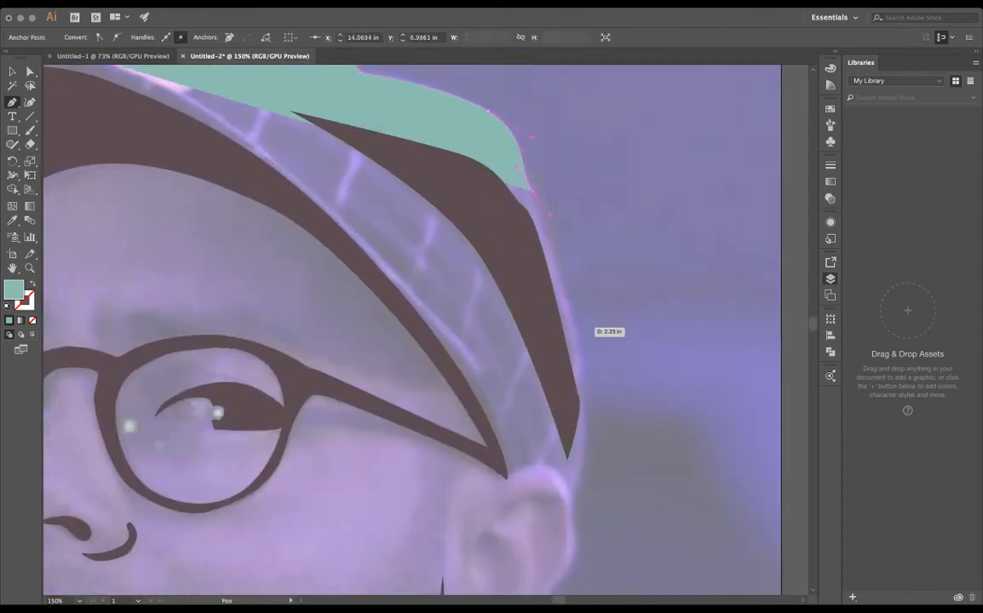
{"action": "scroll", "coordinate": [587, 377], "scroll_direction": "down", "scroll_amount": 3}
{"action": "left_click_drag", "start_coordinate": [579, 352], "coordinate": [575, 401]}
{"action": "left_click", "coordinate": [609, 438]}
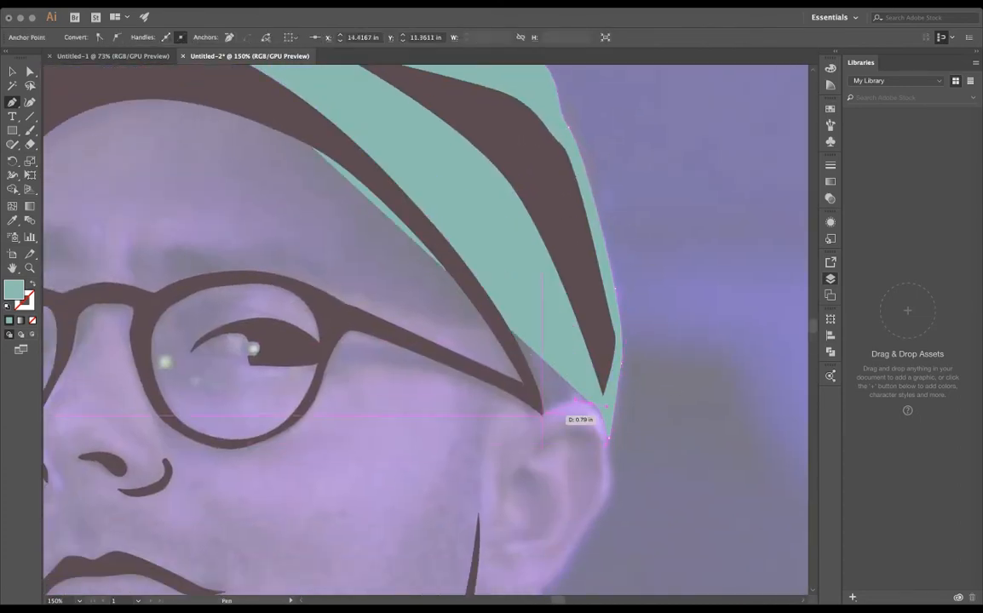
- Close the teal crown shape by running its lower edge from the ear back to the brim beneath the dark shadow
{"action": "left_click", "coordinate": [542, 414]}
{"action": "scroll", "coordinate": [543, 415], "scroll_direction": "up", "scroll_amount": 5}
{"action": "scroll", "coordinate": [542, 415], "scroll_direction": "down", "scroll_amount": 3}
{"action": "left_click_drag", "start_coordinate": [530, 348], "coordinate": [475, 298]}
{"action": "left_click_drag", "start_coordinate": [287, 178], "coordinate": [243, 177]}
{"action": "scroll", "coordinate": [243, 177], "scroll_direction": "left", "scroll_amount": 5}
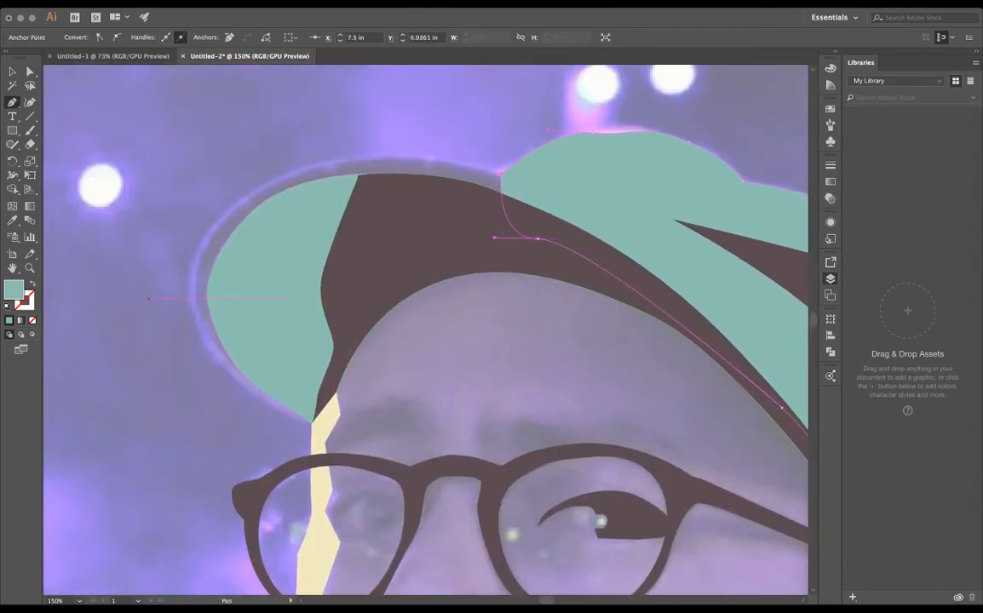
- Try a darker teal fill on the cap's crown shape
{"action": "key", "text": "Return"}
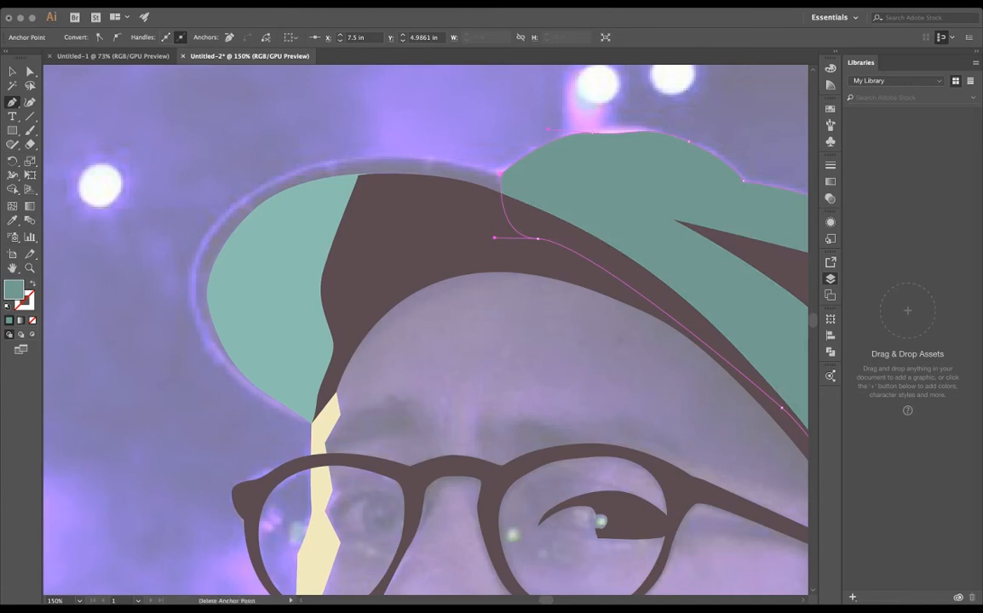
{"action": "key", "text": "super+z"}
{"action": "key", "text": "v"}
{"action": "key", "text": "super+shift+a"}
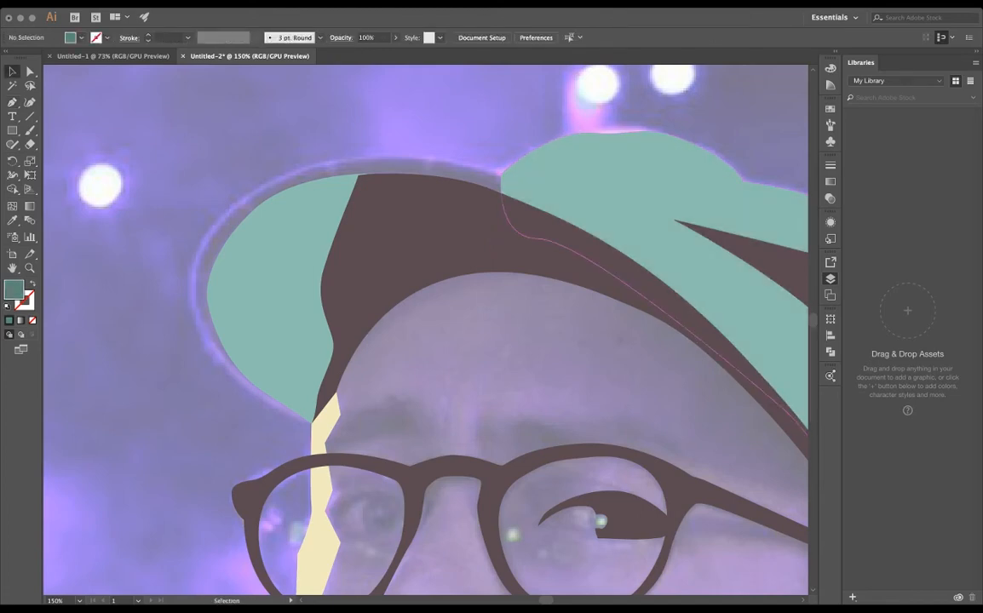
{"action": "left_click", "coordinate": [503, 171]}
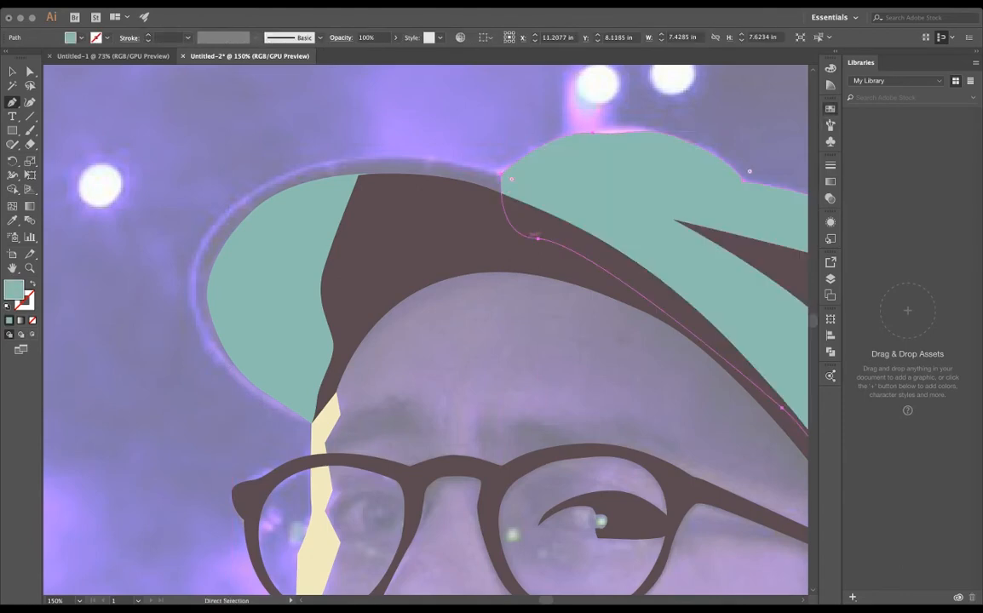
{"action": "key", "text": "super+shift+a"}
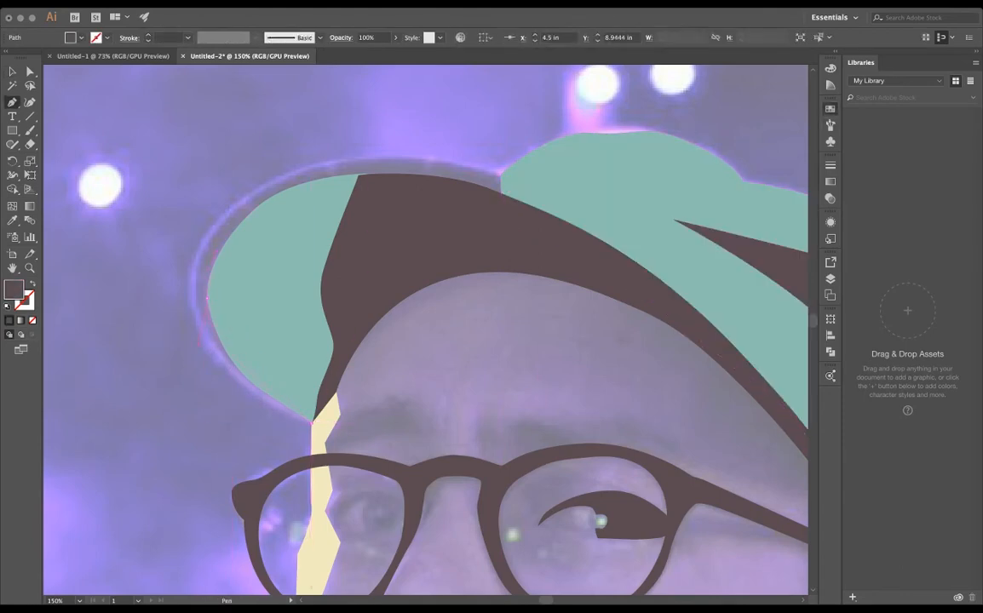
- Draw a dark rim shape around the outer edge of the cap brim, from the crown to the brim's lower tip
{"action": "left_click_drag", "start_coordinate": [207, 298], "coordinate": [216, 256]}
{"action": "left_click", "coordinate": [359, 175]}
{"action": "left_click", "coordinate": [501, 193]}
{"action": "left_click", "coordinate": [501, 173]}
{"action": "left_click_drag", "start_coordinate": [356, 162], "coordinate": [315, 174]}
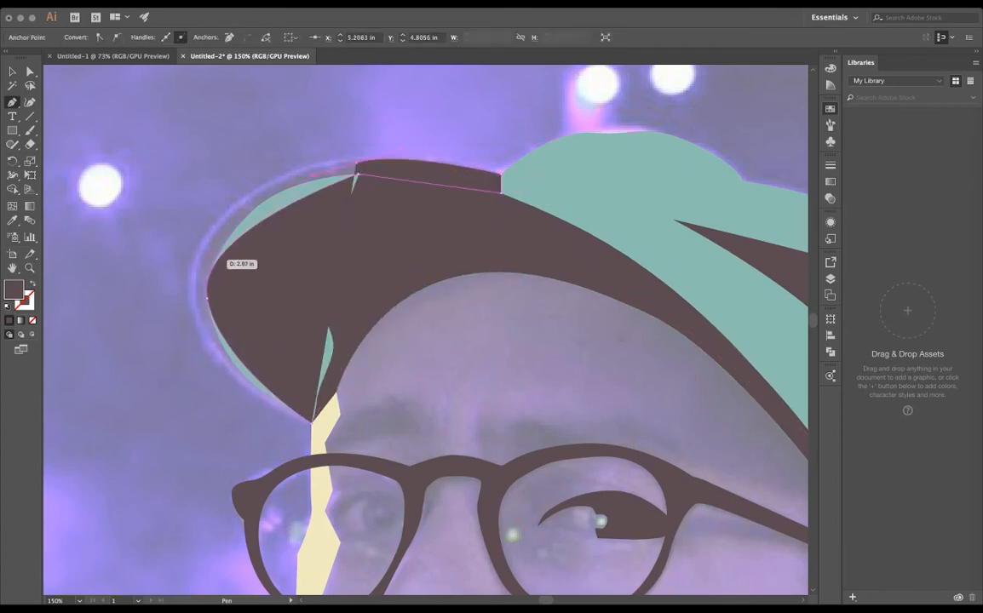
{"action": "left_click", "coordinate": [267, 186]}
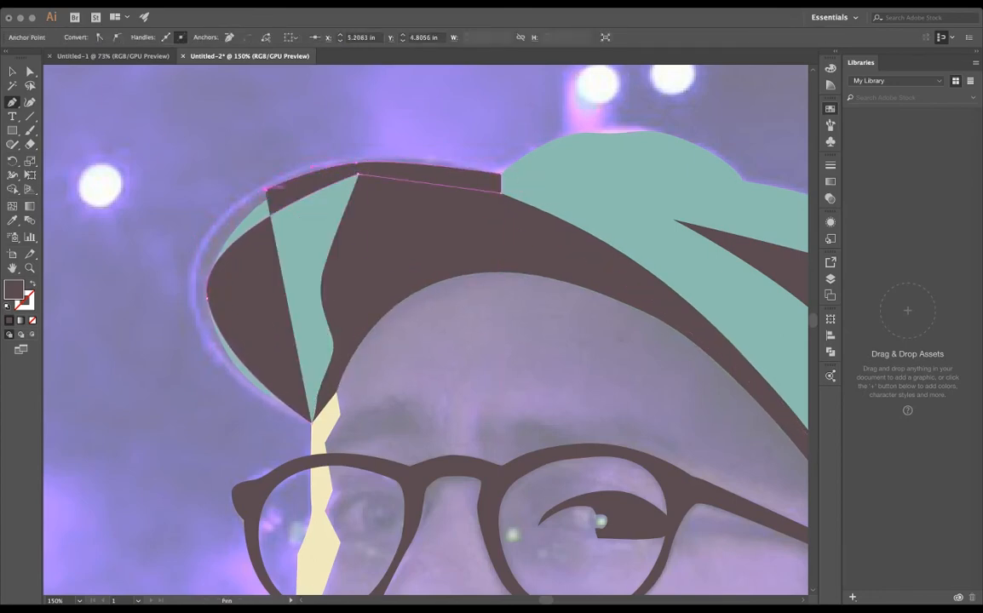
{"action": "left_click_drag", "start_coordinate": [201, 246], "coordinate": [201, 249]}
{"action": "left_click_drag", "start_coordinate": [210, 343], "coordinate": [240, 356]}
{"action": "left_click", "coordinate": [312, 422]}
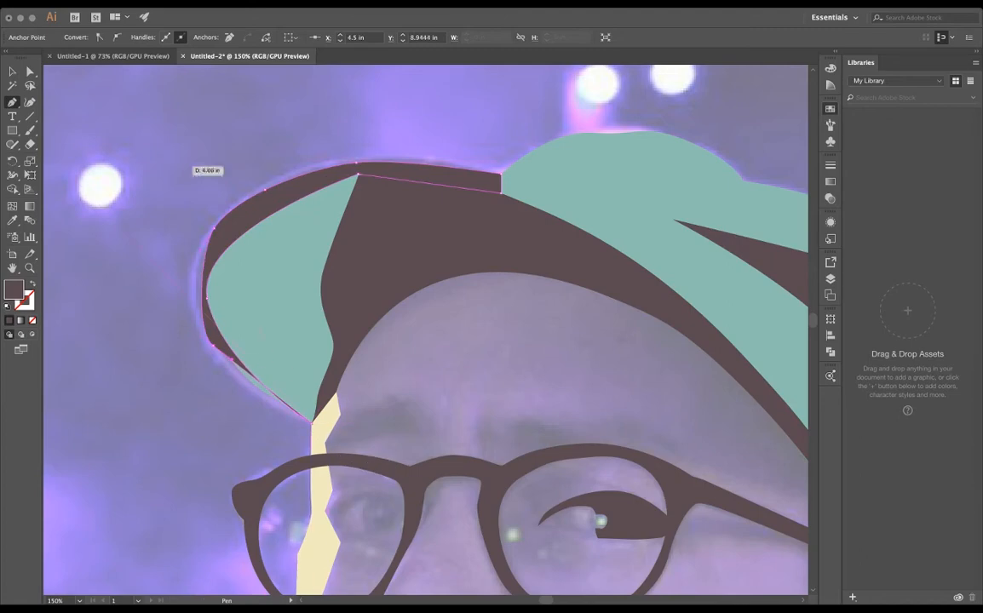
- Adjust the dark rim's corner at the crown and bow its outer curve to follow the brim in the photo
{"action": "left_click", "coordinate": [12, 72]}
{"action": "key", "text": "a"}
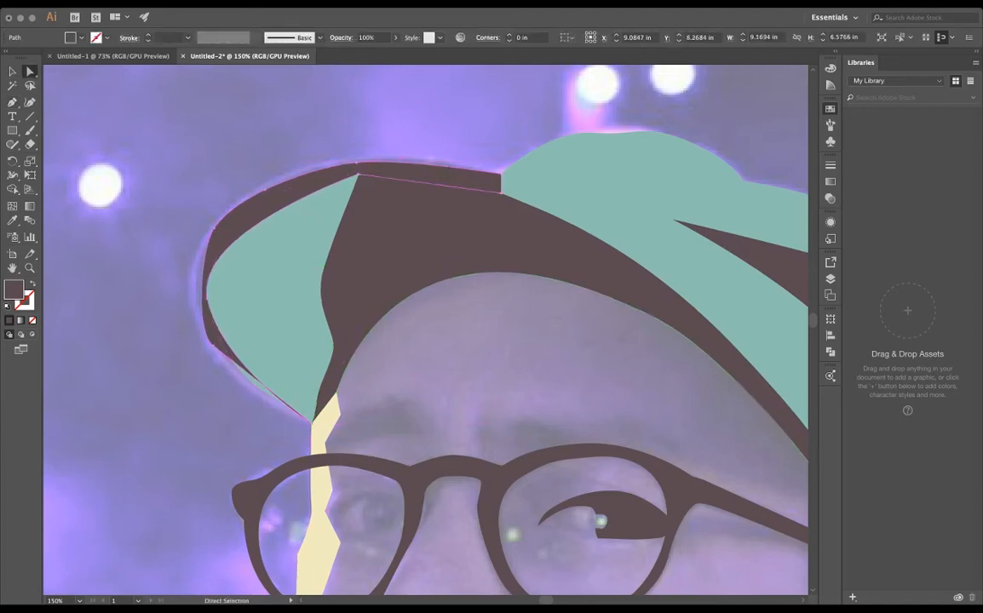
{"action": "left_click", "coordinate": [501, 193]}
{"action": "left_click_drag", "start_coordinate": [200, 249], "coordinate": [183, 276]}
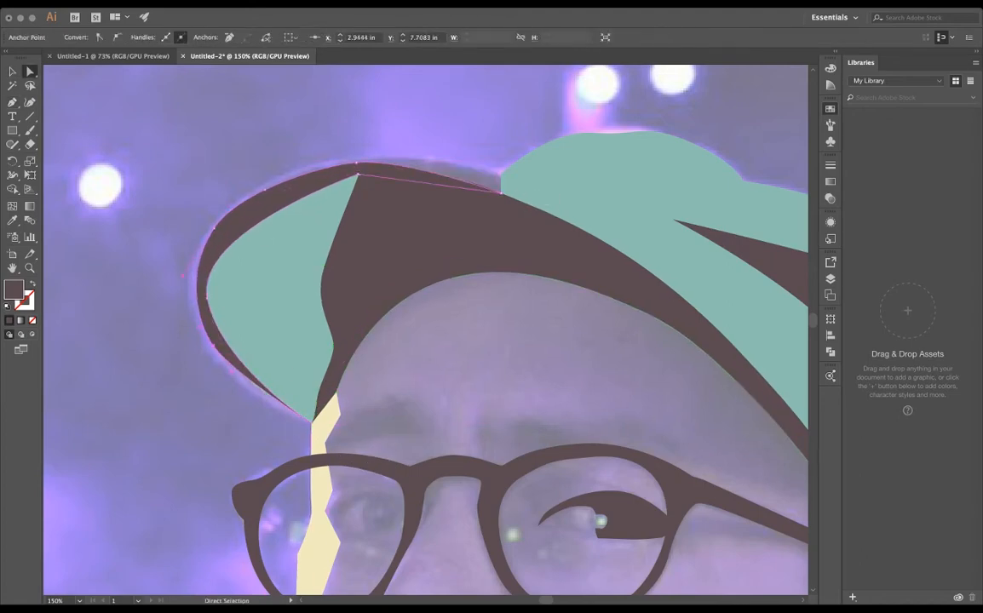
- Move the upper corner anchor of the teal brim shape farther beneath the dark cap shadow
{"action": "left_click", "coordinate": [375, 186]}
{"action": "left_click_drag", "start_coordinate": [366, 179], "coordinate": [425, 269]}
{"action": "left_click_drag", "start_coordinate": [416, 253], "coordinate": [427, 259]}
{"action": "left_click", "coordinate": [414, 274]}
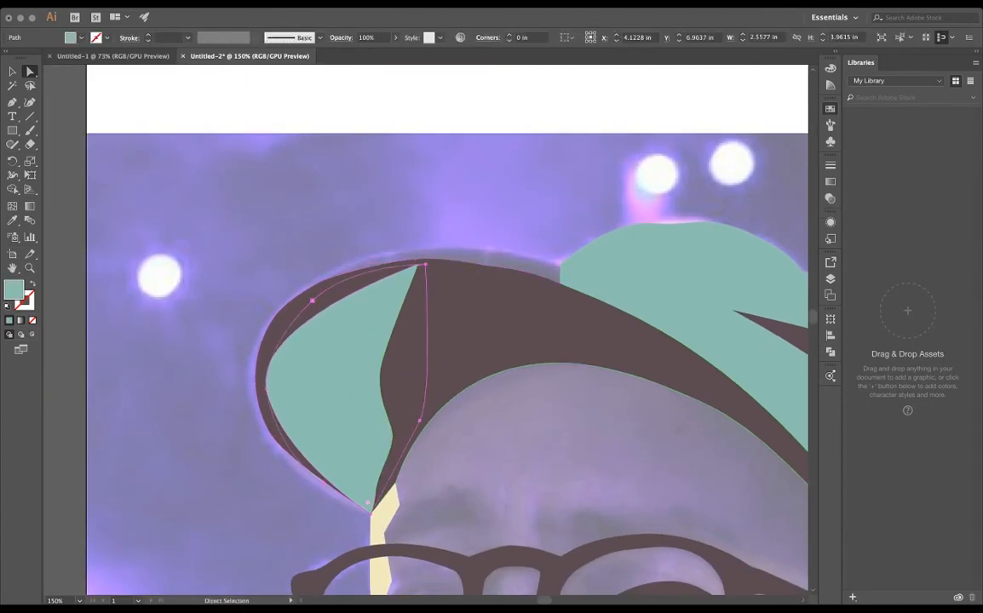
- Round the teal brim shape's upper edge, raise the dark rim's top anchor and refine the rim's adjoining outer curve
{"action": "left_click", "coordinate": [428, 263]}
{"action": "key", "text": "p"}
{"action": "key", "text": "a"}
{"action": "left_click", "coordinate": [452, 230]}
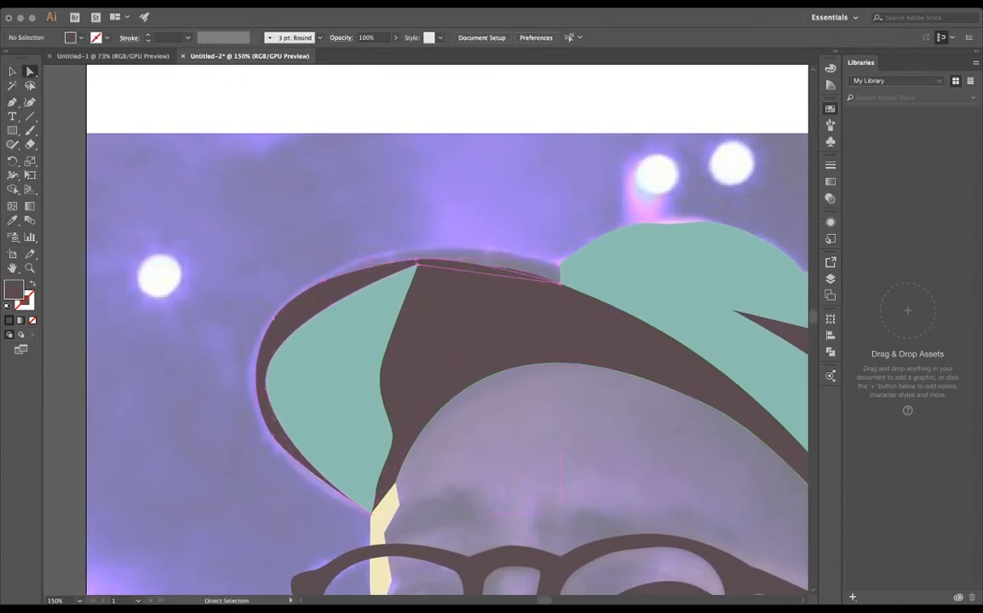
{"action": "left_click", "coordinate": [428, 263]}
{"action": "key", "text": "v"}
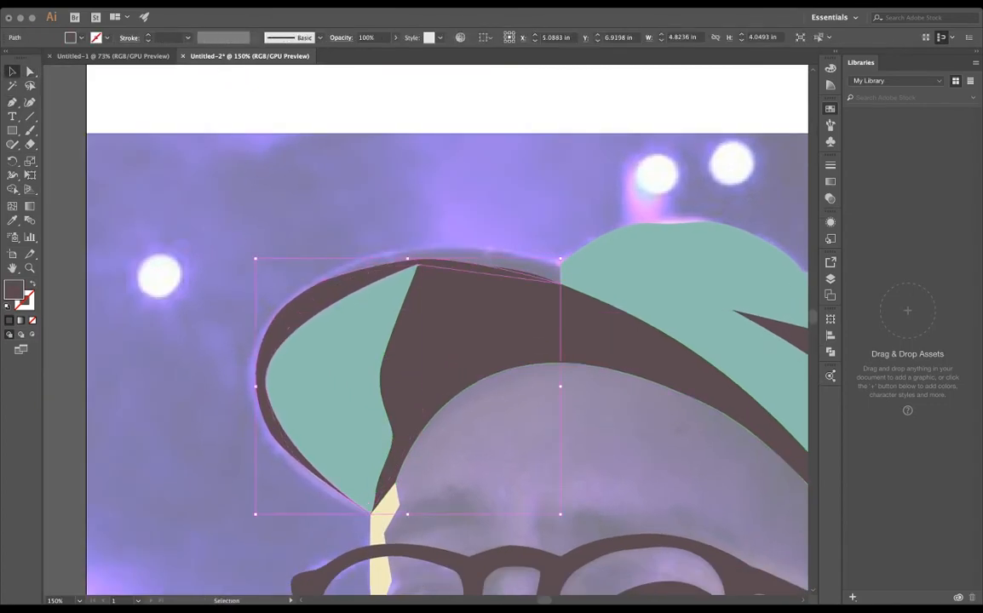
{"action": "key", "text": "a"}
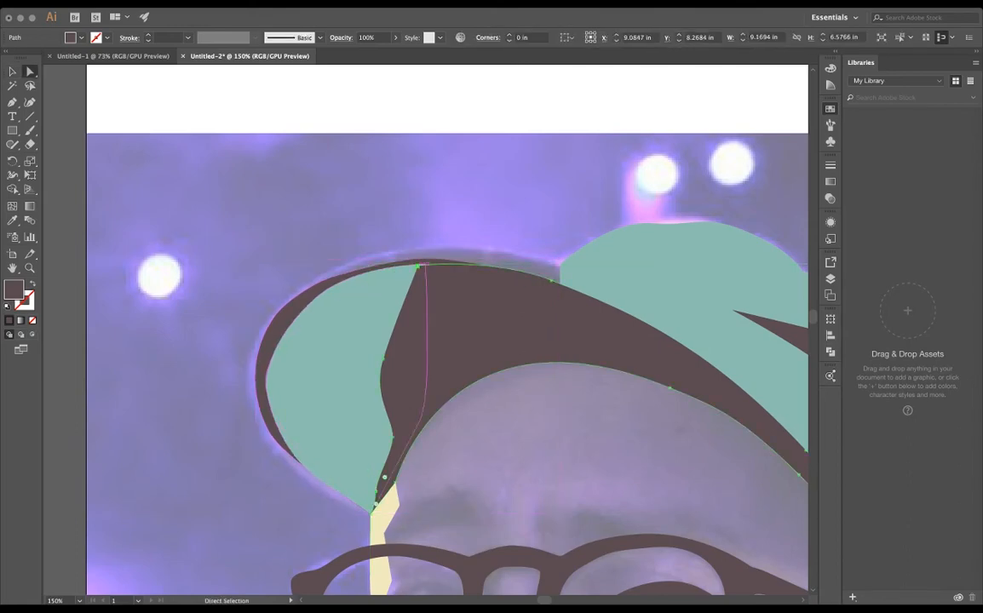
{"action": "left_click_drag", "start_coordinate": [416, 267], "coordinate": [416, 254]}
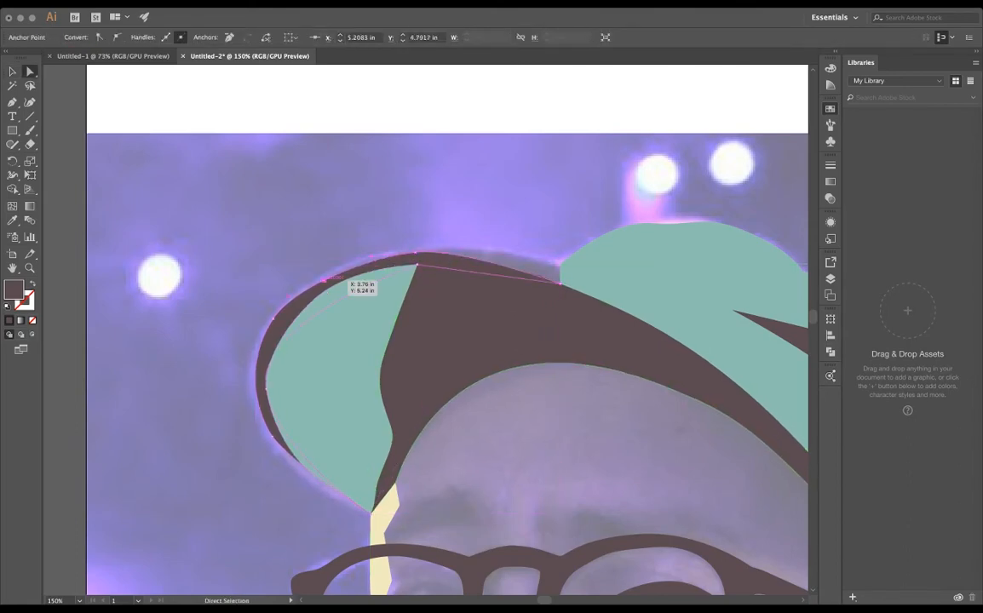
{"action": "left_click", "coordinate": [323, 280]}
{"action": "left_click", "coordinate": [366, 210]}
- Compare the traced cap and face with the reference photo by toggling the photo's visibility
{"action": "scroll", "coordinate": [366, 210], "scroll_direction": "down", "scroll_amount": 3}
{"action": "key", "text": "super+shift+w"}
{"action": "key", "text": "super+shift+w"}
{"action": "key", "text": "super+shift+w"}
{"action": "key", "text": "super+shift+w"}
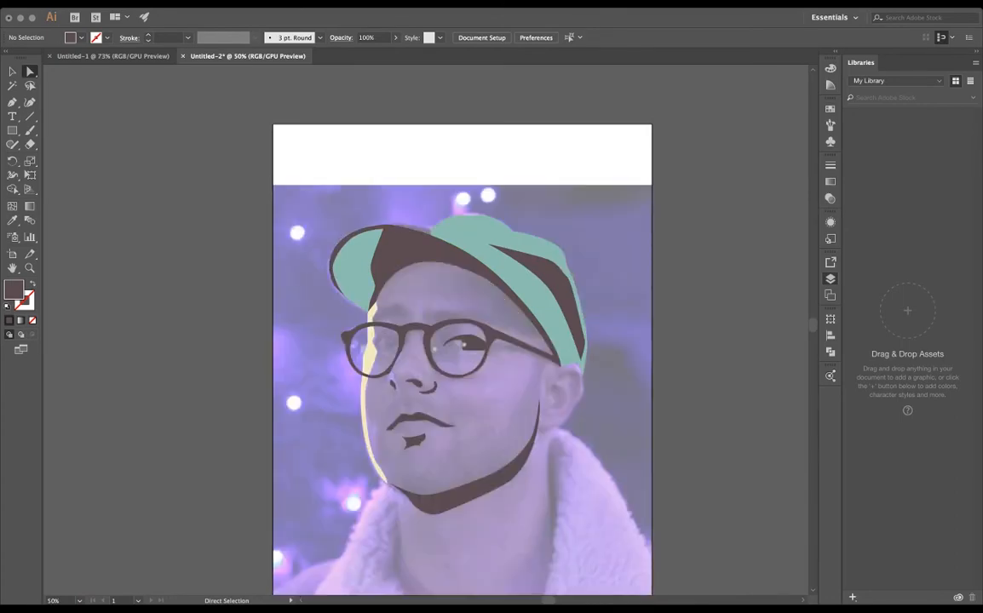
{"action": "scroll", "coordinate": [404, 430], "scroll_direction": "up", "scroll_amount": 2}
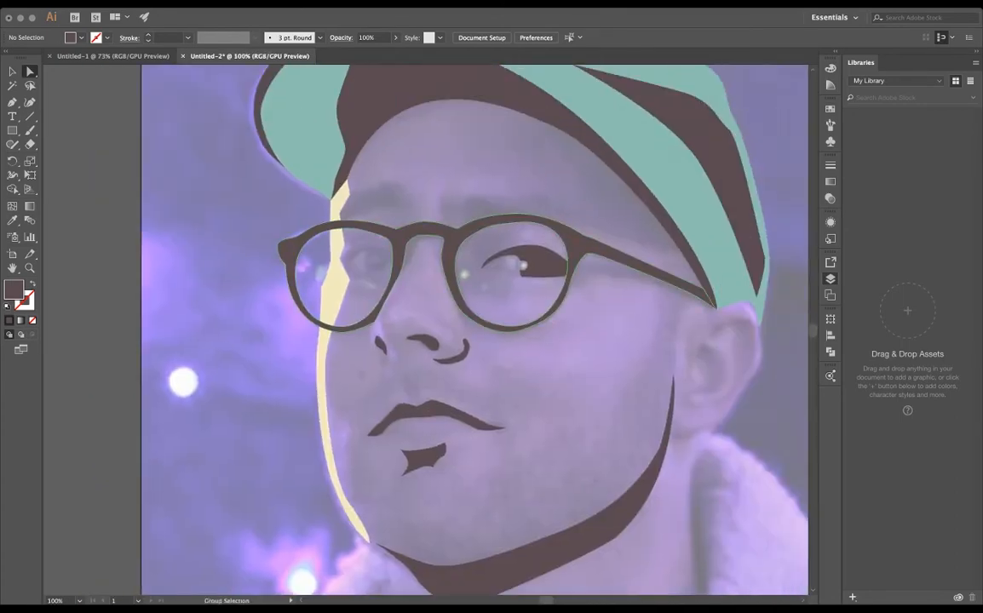
{"action": "scroll", "coordinate": [435, 195], "scroll_direction": "down", "scroll_amount": 2}
{"action": "scroll", "coordinate": [542, 343], "scroll_direction": "up", "scroll_amount": 1}
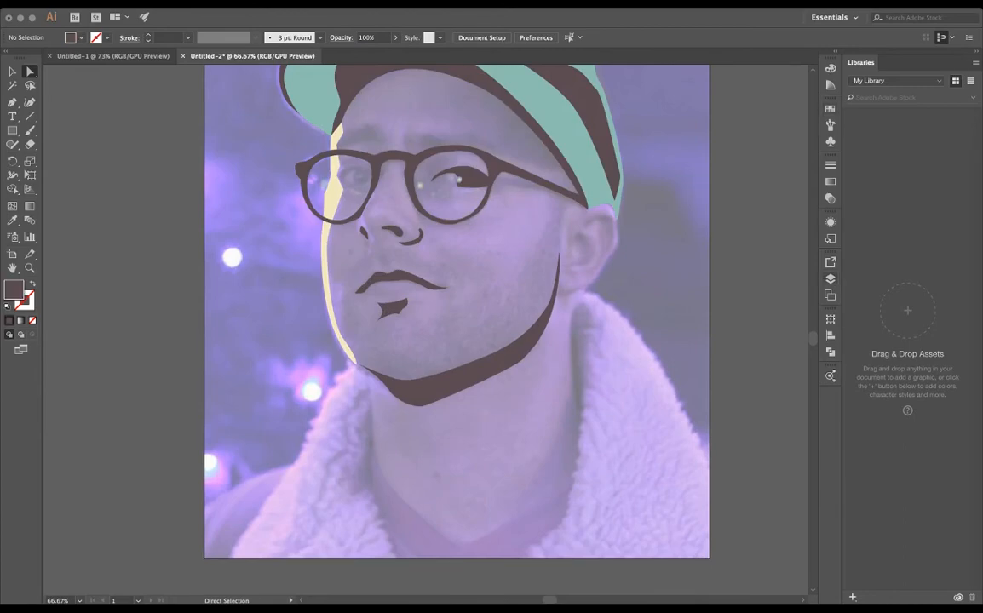
- Start a dark eyebrow shape beside the cream highlight, tracing its inner end and jagged hair tips along the upper edge
{"action": "scroll", "coordinate": [443, 224], "scroll_direction": "up", "scroll_amount": 2}
{"action": "scroll", "coordinate": [443, 224], "scroll_direction": "up", "scroll_amount": 4}
{"action": "scroll", "coordinate": [443, 224], "scroll_direction": "left", "scroll_amount": 3}
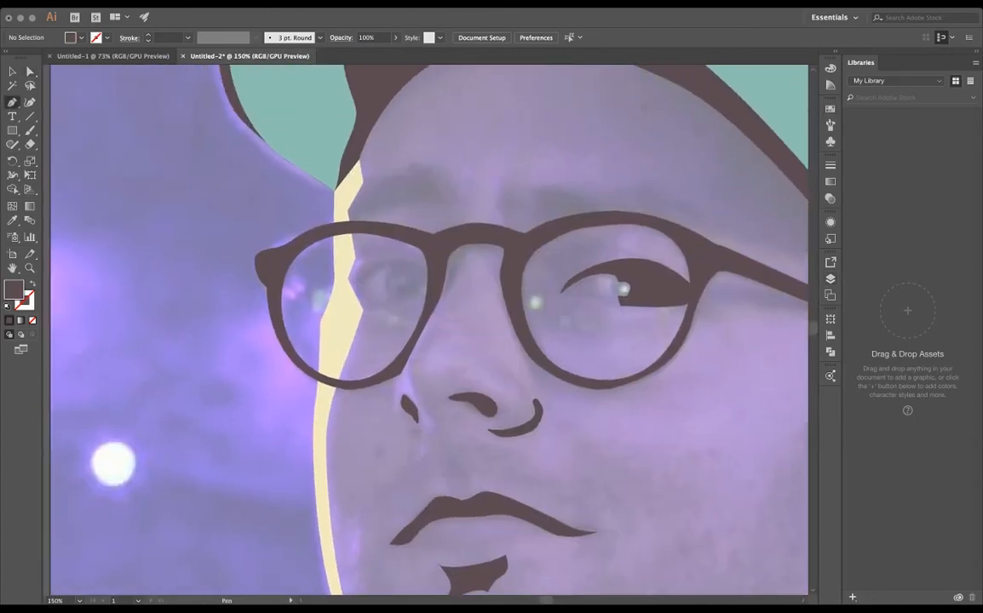
{"action": "left_click_drag", "start_coordinate": [443, 181], "coordinate": [393, 205]}
{"action": "scroll", "coordinate": [427, 166], "scroll_direction": "up", "scroll_amount": 4}
{"action": "left_click", "coordinate": [404, 162]}
{"action": "left_click", "coordinate": [397, 191]}
{"action": "left_click_drag", "start_coordinate": [376, 191], "coordinate": [362, 195]}
- Continue the eyebrow outline around its outer end over the cream highlight and close it along an arched underside
{"action": "left_click", "coordinate": [214, 233]}
{"action": "left_click_drag", "start_coordinate": [112, 268], "coordinate": [94, 330]}
{"action": "left_click", "coordinate": [84, 322]}
{"action": "key", "text": "super+z"}
{"action": "left_click", "coordinate": [159, 330]}
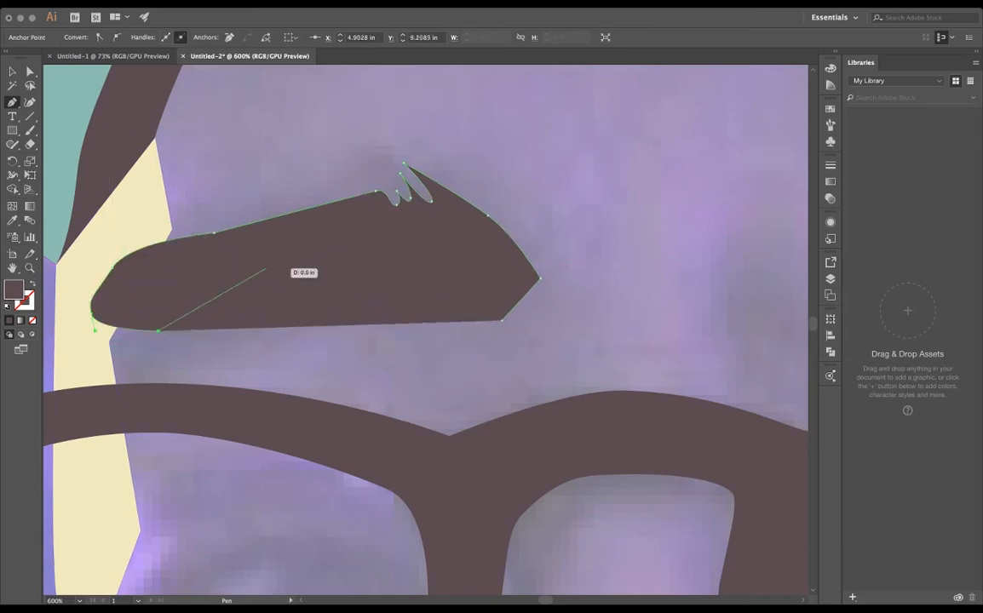
{"action": "left_click_drag", "start_coordinate": [316, 294], "coordinate": [403, 285]}
{"action": "left_click", "coordinate": [503, 320]}
- Round the eyebrow's inner corners and lower the middle anchor of its underside
{"action": "key", "text": "v"}
{"action": "double_click", "coordinate": [481, 294]}
{"action": "key", "text": "Escape"}
{"action": "key", "text": "a"}
{"action": "left_click", "coordinate": [503, 320]}
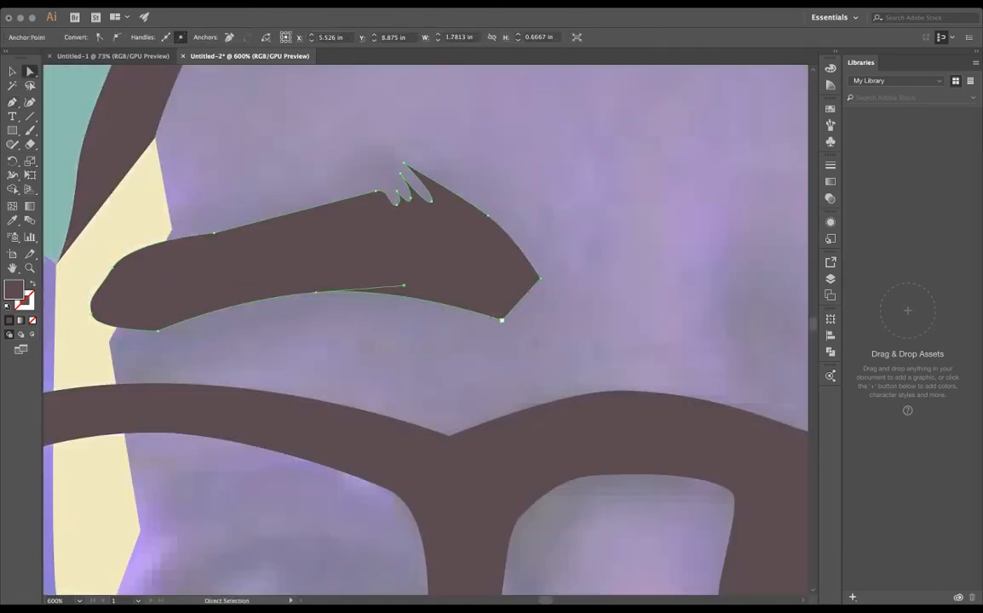
{"action": "left_click", "coordinate": [118, 37]}
{"action": "left_click_drag", "start_coordinate": [316, 294], "coordinate": [312, 314]}
{"action": "left_click", "coordinate": [540, 279]}
{"action": "left_click", "coordinate": [545, 169]}
- Start a dark shape for the second eyebrow above the glasses, tracing its inner end and jagged hair tips
{"action": "scroll", "coordinate": [545, 169], "scroll_direction": "down", "scroll_amount": 5}
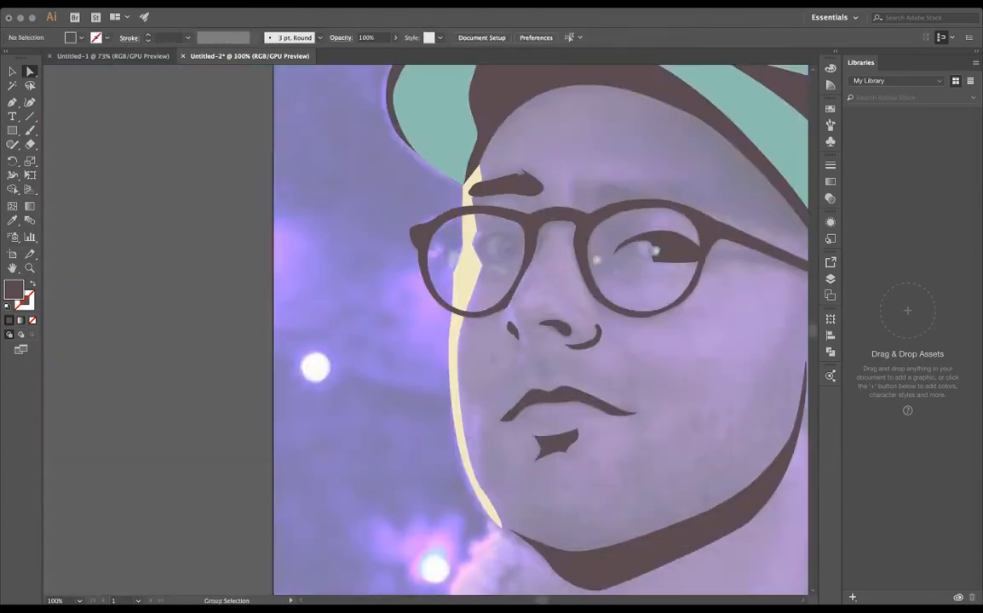
{"action": "scroll", "coordinate": [617, 192], "scroll_direction": "up", "scroll_amount": 1}
{"action": "scroll", "coordinate": [426, 329], "scroll_direction": "right", "scroll_amount": 3}
{"action": "scroll", "coordinate": [426, 329], "scroll_direction": "up", "scroll_amount": 1}
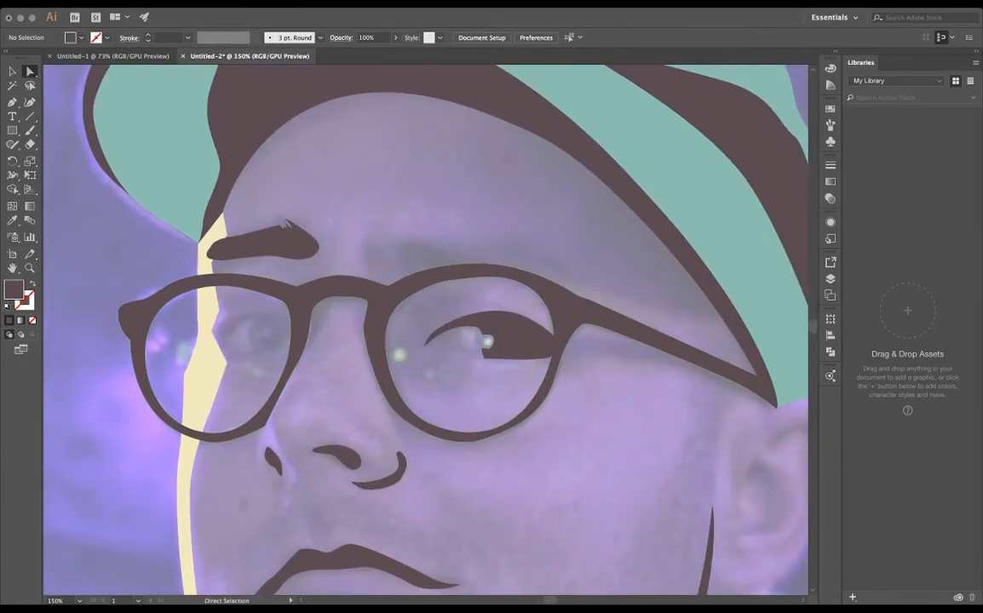
{"action": "scroll", "coordinate": [396, 290], "scroll_direction": "up", "scroll_amount": 2}
{"action": "left_click", "coordinate": [404, 281]}
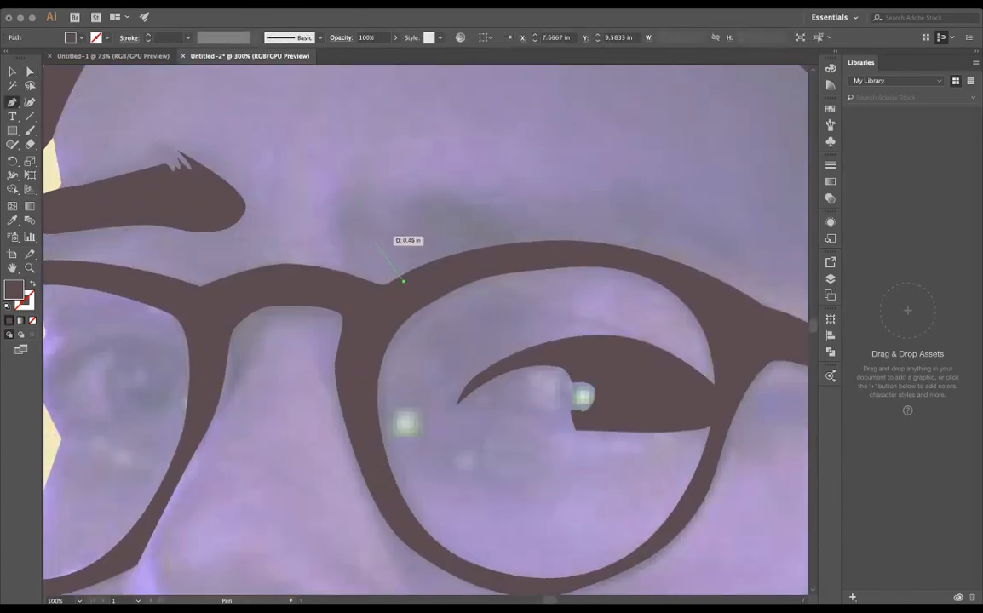
{"action": "left_click_drag", "start_coordinate": [361, 256], "coordinate": [352, 235]}
{"action": "left_click", "coordinate": [404, 179]}
{"action": "left_click_drag", "start_coordinate": [370, 197], "coordinate": [418, 207]}
{"action": "left_click", "coordinate": [411, 187]}
{"action": "left_click", "coordinate": [426, 192]}
- Complete the second eyebrow along its upper curve and tapered outer end, closing it behind the glasses frame
{"action": "left_click_drag", "start_coordinate": [456, 193], "coordinate": [477, 189]}
{"action": "left_click_drag", "start_coordinate": [550, 192], "coordinate": [581, 202]}
{"action": "left_click_drag", "start_coordinate": [682, 234], "coordinate": [705, 247]}
{"action": "left_click", "coordinate": [753, 286]}
{"action": "left_click", "coordinate": [732, 306]}
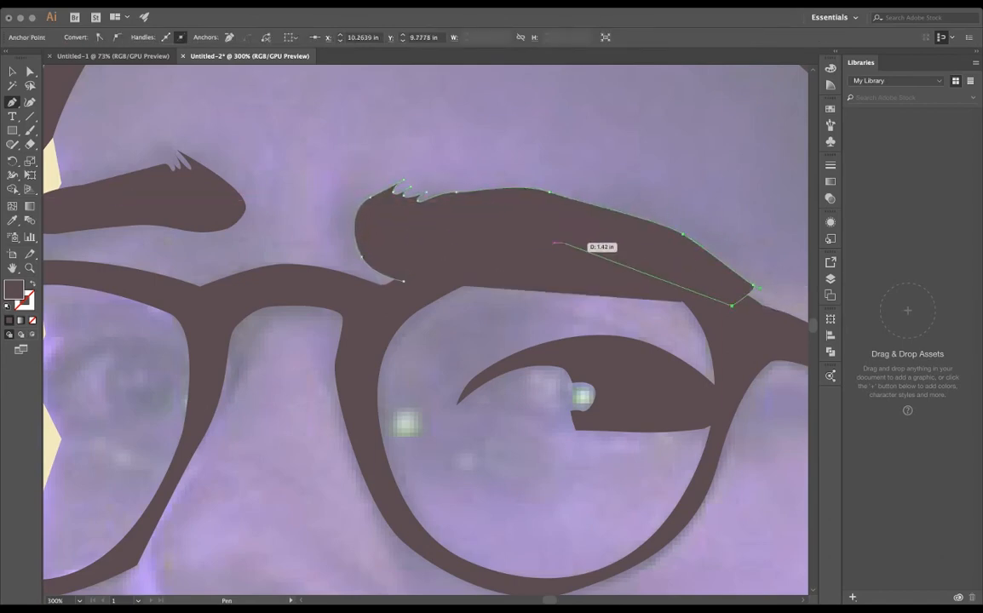
{"action": "left_click_drag", "start_coordinate": [563, 244], "coordinate": [516, 244]}
{"action": "left_click_drag", "start_coordinate": [428, 284], "coordinate": [418, 284]}
{"action": "left_click", "coordinate": [403, 281]}
{"action": "key", "text": "v"}
{"action": "key", "text": "super+shift+a"}
- Try the dark eye shape at 25% opacity to reveal the reference photo beneath it
{"action": "scroll", "coordinate": [441, 307], "scroll_direction": "down", "scroll_amount": 3}
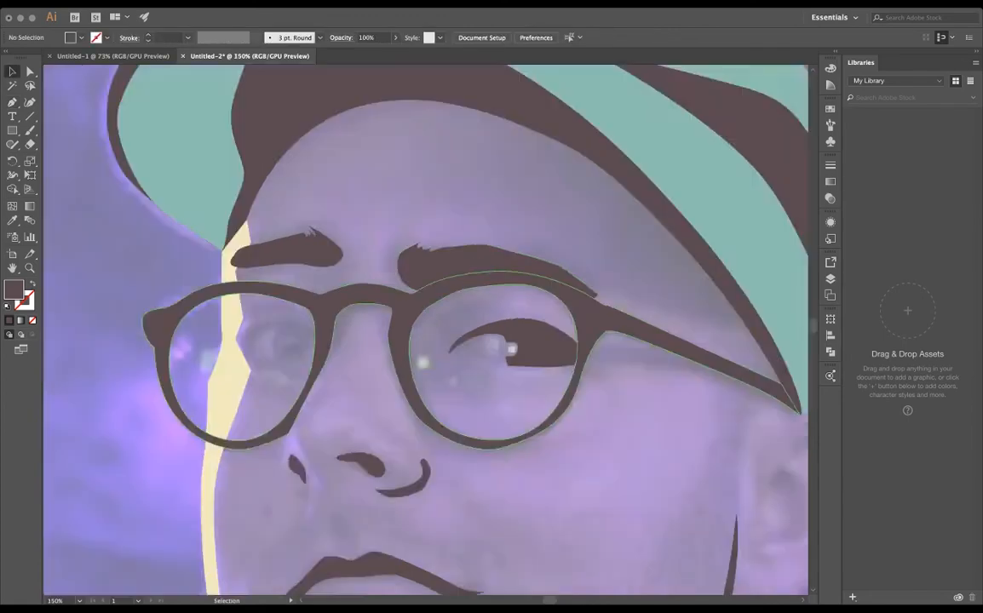
{"action": "left_click", "coordinate": [830, 279]}
{"action": "left_click", "coordinate": [660, 298]}
{"action": "left_click", "coordinate": [660, 298]}
{"action": "left_click_drag", "start_coordinate": [441, 338], "coordinate": [490, 292]}
{"action": "key", "text": "super+plus"}
{"action": "key", "text": "super+plus"}
{"action": "left_click", "coordinate": [587, 253]}
{"action": "left_click", "coordinate": [396, 38]}
{"action": "left_click_drag", "start_coordinate": [436, 53], "coordinate": [373, 53]}
{"action": "key", "text": "super+shift+a"}
{"action": "scroll", "coordinate": [582, 212], "scroll_direction": "up", "scroll_amount": 2}
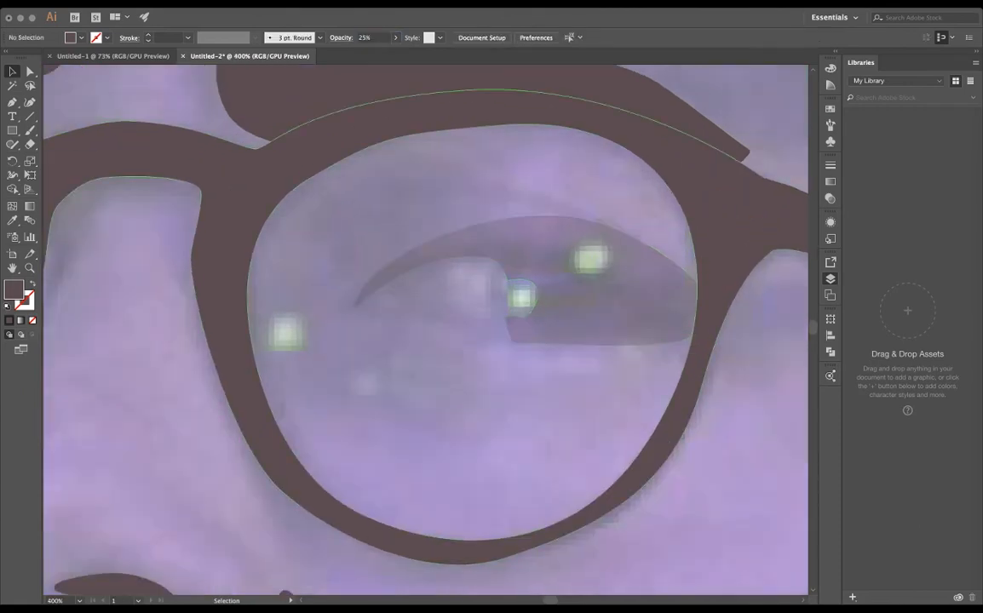
{"action": "left_click", "coordinate": [626, 294]}
{"action": "key", "text": "super+z"}
{"action": "key", "text": "super+shift+a"}
- Draw a thin strip in the crown's teal along the brim's upper edge, from the crown to the dark rim
{"action": "scroll", "coordinate": [491, 143], "scroll_direction": "down", "scroll_amount": 5}
{"action": "left_click_drag", "start_coordinate": [477, 170], "coordinate": [447, 413]}
{"action": "key", "text": "super+plus"}
{"action": "key", "text": "super+plus"}
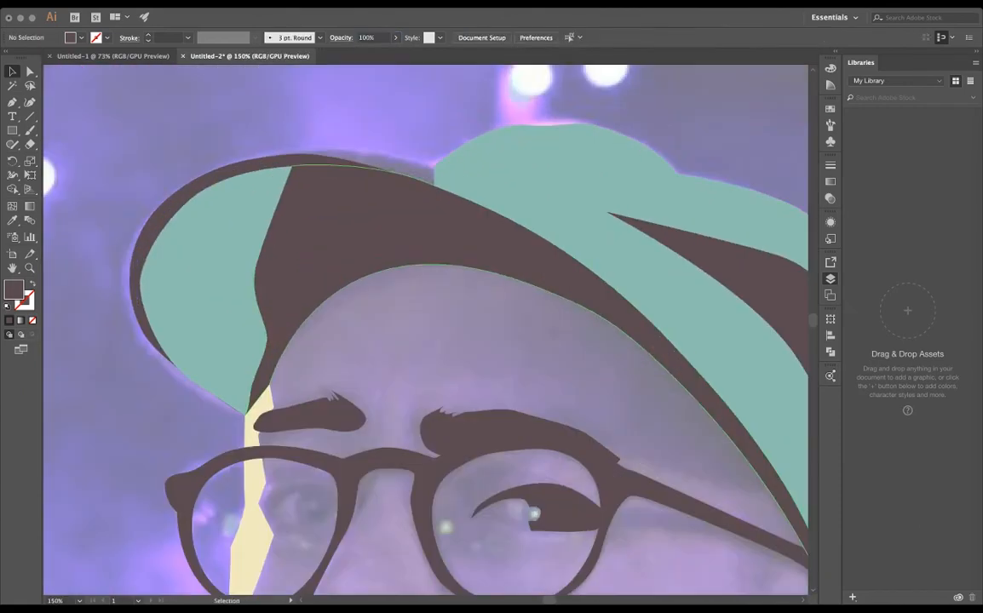
{"action": "left_click", "coordinate": [554, 187]}
{"action": "left_click", "coordinate": [471, 183]}
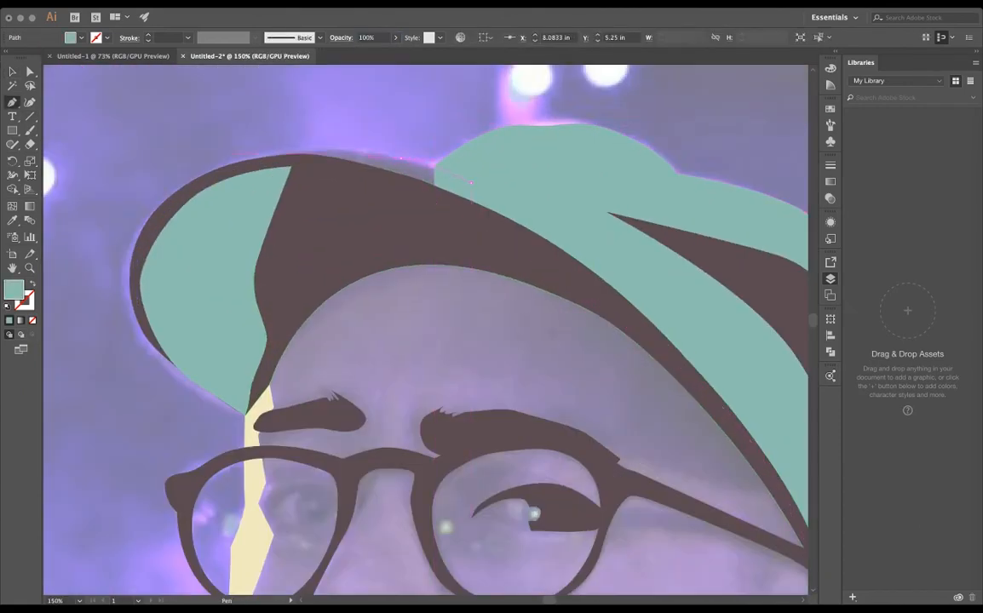
{"action": "left_click_drag", "start_coordinate": [402, 159], "coordinate": [357, 149]}
{"action": "scroll", "coordinate": [279, 138], "scroll_direction": "up", "scroll_amount": 3}
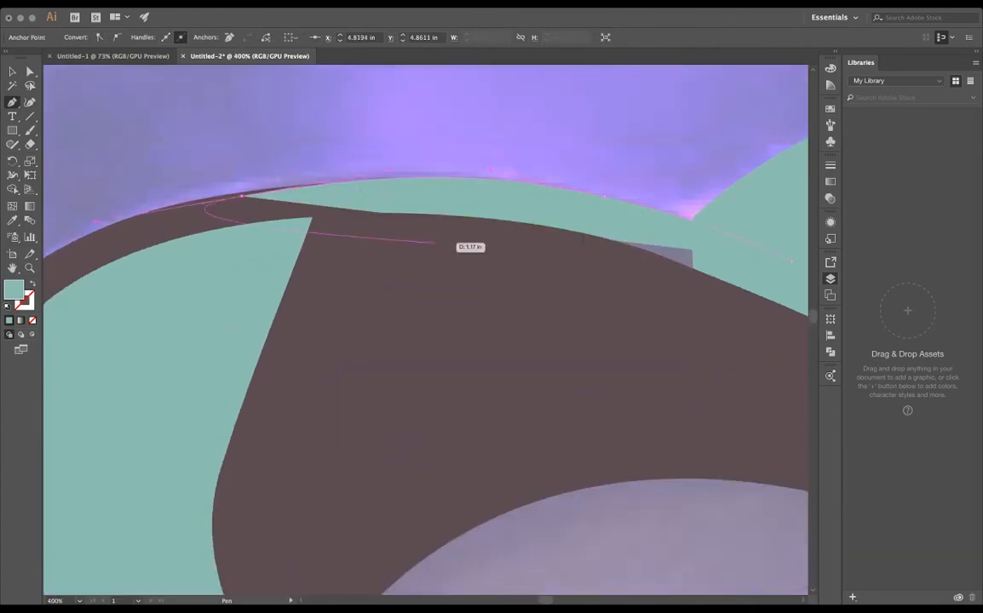
{"action": "scroll", "coordinate": [570, 279], "scroll_direction": "right", "scroll_amount": 5}
{"action": "key", "text": "v"}
- Raise the upper corner anchor of the dark cap shadow toward the lower edge of the teal strip
{"action": "left_click", "coordinate": [213, 243]}
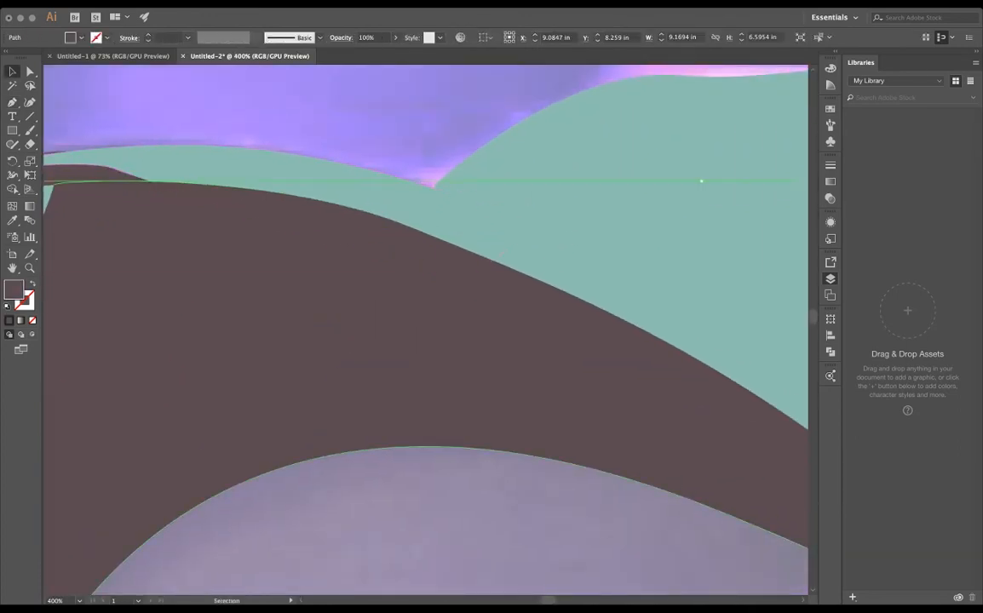
{"action": "key", "text": "super+shift+a"}
{"action": "scroll", "coordinate": [209, 240], "scroll_direction": "down", "scroll_amount": 3}
{"action": "left_click", "coordinate": [225, 267]}
{"action": "scroll", "coordinate": [225, 267], "scroll_direction": "up", "scroll_amount": 4}
{"action": "scroll", "coordinate": [225, 267], "scroll_direction": "down", "scroll_amount": 1}
{"action": "scroll", "coordinate": [225, 267], "scroll_direction": "left", "scroll_amount": 5}
{"action": "double_click", "coordinate": [256, 192]}
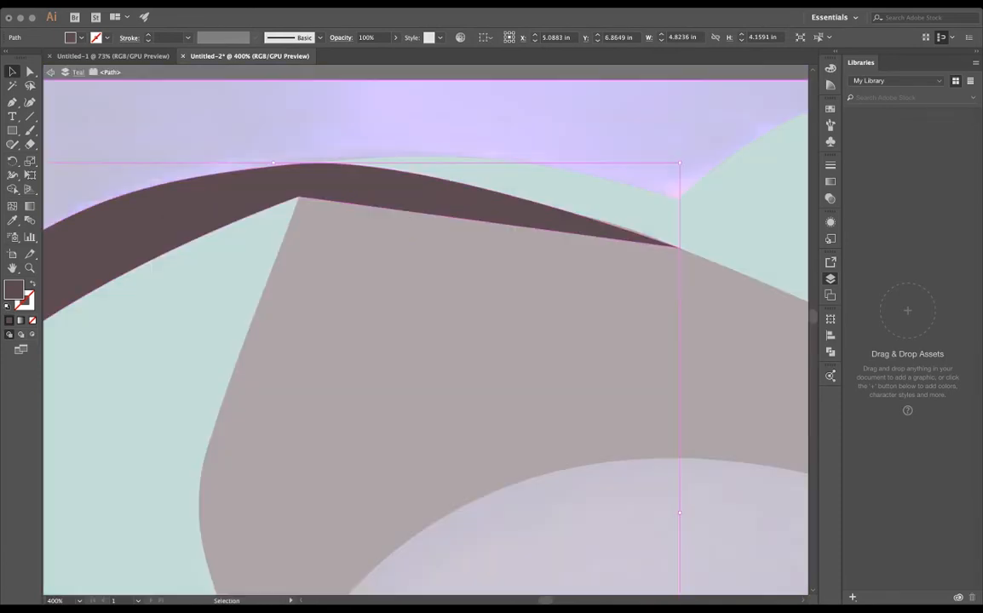
{"action": "double_click", "coordinate": [375, 247]}
{"action": "left_click", "coordinate": [408, 247]}
{"action": "key", "text": "a"}
{"action": "left_click_drag", "start_coordinate": [299, 196], "coordinate": [259, 172]}
- Nudge the dark corner where the cap shadow and rim meet so it sits against the teal strip
{"action": "scroll", "coordinate": [305, 181], "scroll_direction": "up", "scroll_amount": 4}
{"action": "scroll", "coordinate": [426, 265], "scroll_direction": "down", "scroll_amount": 5}
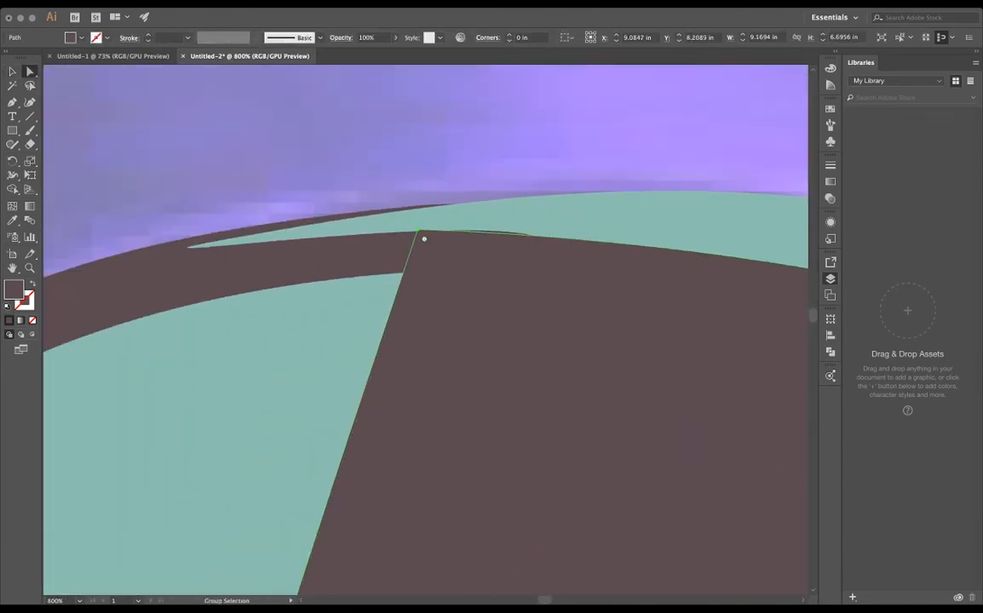
{"action": "left_click", "coordinate": [546, 259]}
{"action": "left_click", "coordinate": [417, 274]}
{"action": "scroll", "coordinate": [417, 274], "scroll_direction": "up", "scroll_amount": 4}
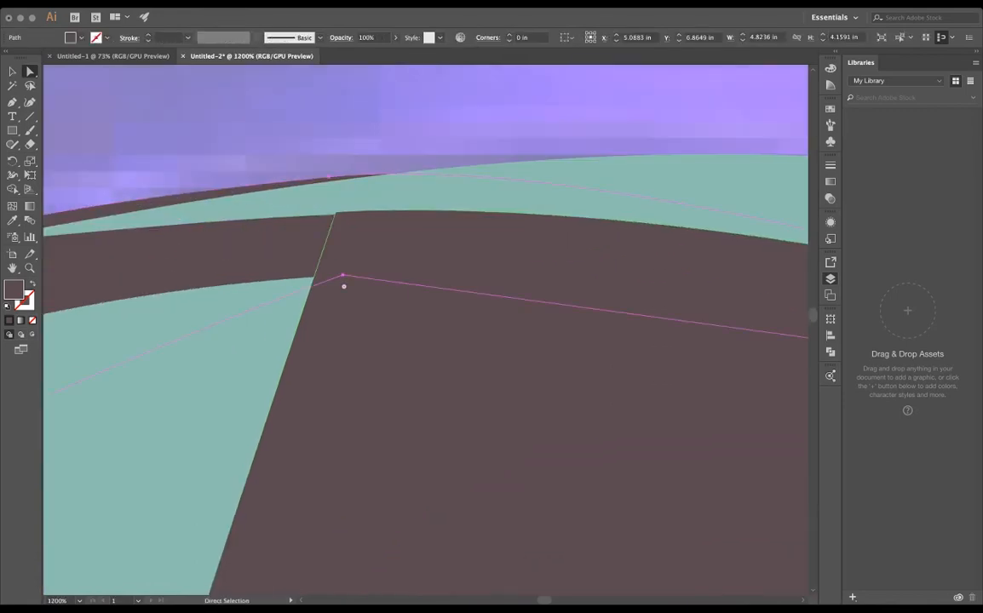
{"action": "scroll", "coordinate": [343, 233], "scroll_direction": "up", "scroll_amount": 5}
{"action": "mouse_move", "coordinate": [287, 107]}
{"action": "left_mouse_down"}
{"action": "mouse_move", "coordinate": [237, 121]}
{"action": "mouse_move", "coordinate": [284, 103]}
{"action": "left_mouse_up"}
{"action": "scroll", "coordinate": [271, 101], "scroll_direction": "down", "scroll_amount": 5}
- Try to move the teal strip's lower anchor onto the dark shadow's upper corner
{"action": "left_click", "coordinate": [630, 200]}
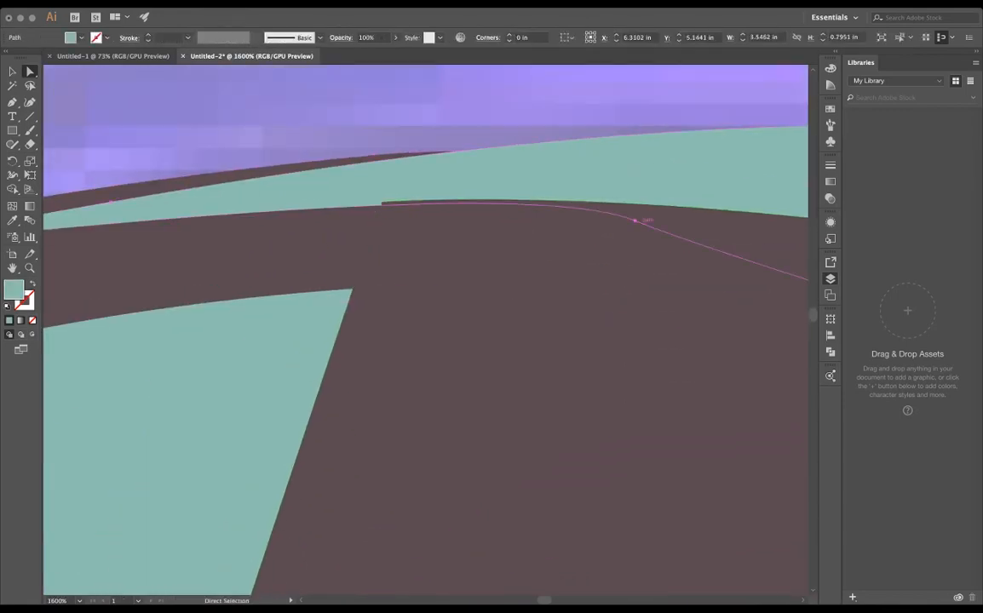
{"action": "left_click_drag", "start_coordinate": [635, 220], "coordinate": [383, 204]}
{"action": "key", "text": "super+z"}
- Review the cap, eyebrows and face shapes with the reference photo hidden
{"action": "scroll", "coordinate": [337, 173], "scroll_direction": "down", "scroll_amount": 10}
{"action": "left_click", "coordinate": [322, 166]}
{"action": "scroll", "coordinate": [322, 166], "scroll_direction": "up", "scroll_amount": 4}
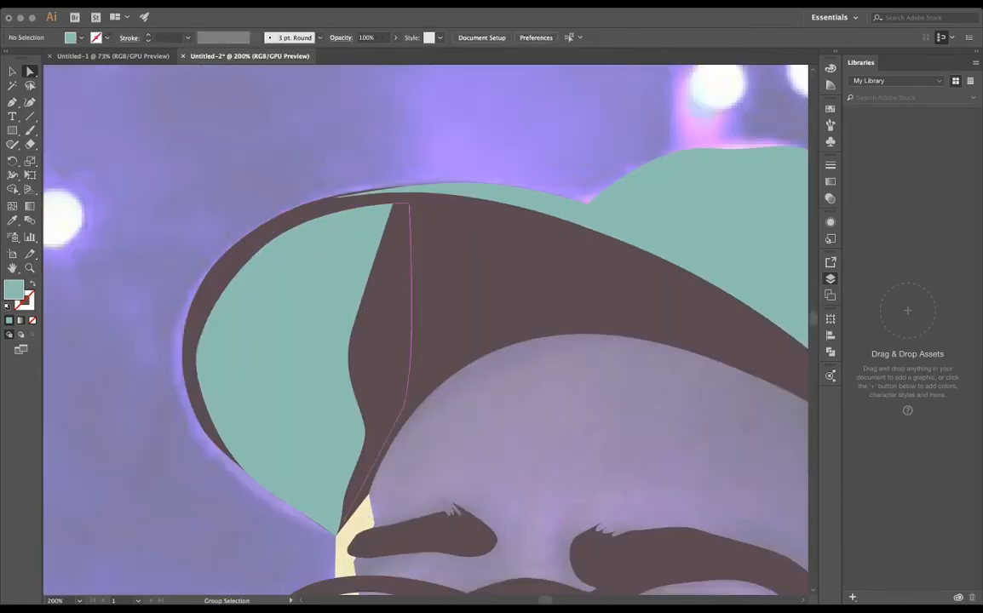
{"action": "scroll", "coordinate": [441, 147], "scroll_direction": "down", "scroll_amount": 3}
{"action": "key", "text": "super+shift+w"}
{"action": "key", "text": "super+shift+w"}
{"action": "left_click", "coordinate": [411, 334]}
{"action": "key", "text": "super+z"}
{"action": "key", "text": "super+shift+w"}
{"action": "key", "text": "v"}
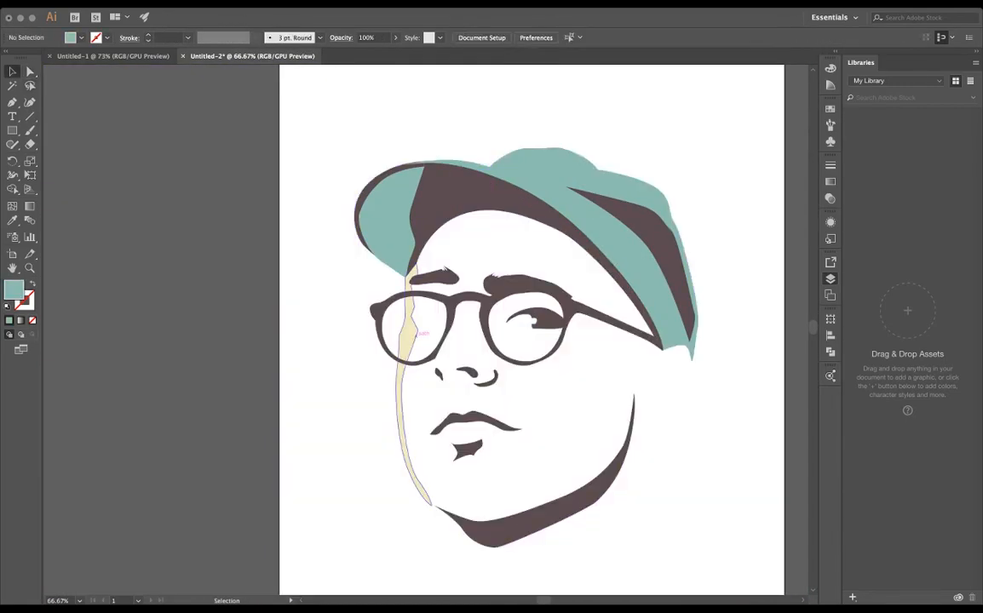
- Draw a cream highlight along the crown's upper edge where it meets the brim, using the face highlight's fill
{"action": "left_click", "coordinate": [418, 333]}
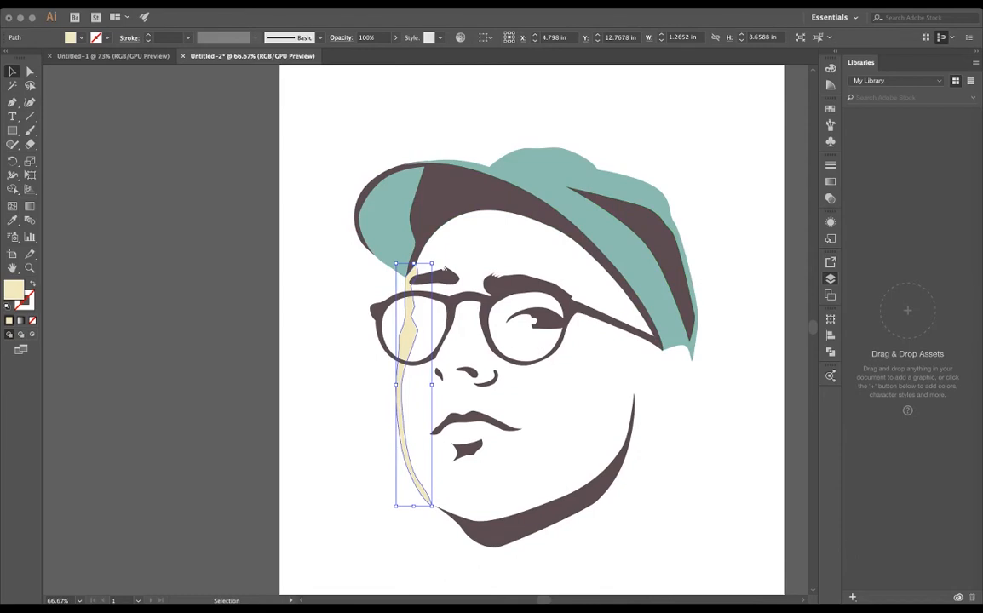
{"action": "key", "text": "super+shift+a"}
{"action": "key", "text": "super+shift+w"}
{"action": "scroll", "coordinate": [526, 155], "scroll_direction": "up", "scroll_amount": 1}
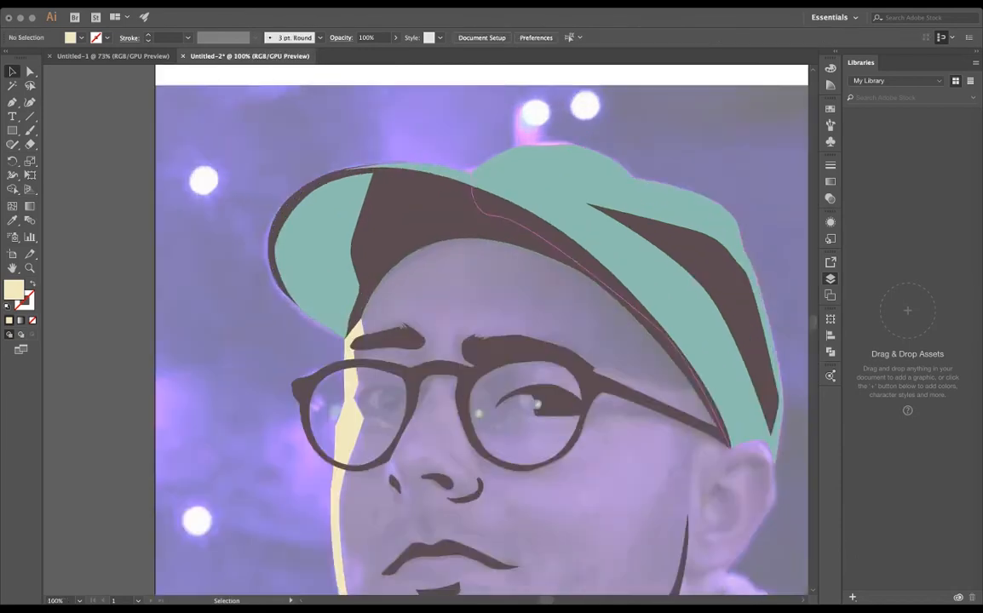
{"action": "scroll", "coordinate": [529, 153], "scroll_direction": "up", "scroll_amount": 2}
{"action": "key", "text": "p"}
{"action": "left_click", "coordinate": [411, 193]}
{"action": "left_click", "coordinate": [461, 184]}
{"action": "left_click", "coordinate": [488, 159]}
{"action": "left_click", "coordinate": [526, 158]}
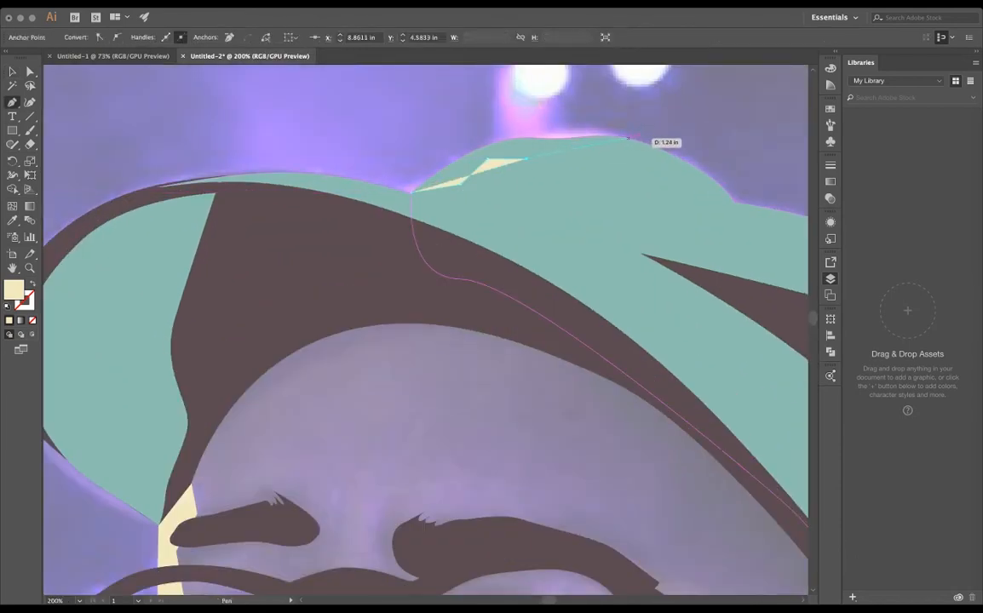
{"action": "left_click", "coordinate": [628, 138]}
{"action": "left_click_drag", "start_coordinate": [593, 131], "coordinate": [571, 130]}
{"action": "left_click_drag", "start_coordinate": [495, 143], "coordinate": [426, 180]}
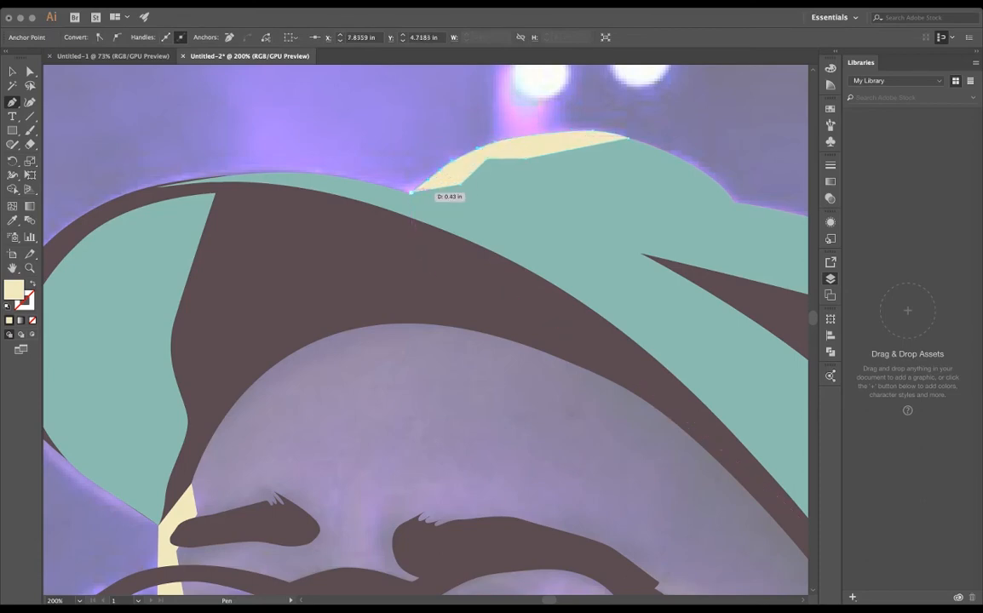
{"action": "left_click", "coordinate": [529, 185]}
- Start tracing the eye in the lens with the cream highlight and give the shape the dark brown fill
{"action": "scroll", "coordinate": [529, 185], "scroll_direction": "down", "scroll_amount": 2}
{"action": "key", "text": "ctrl+plus"}
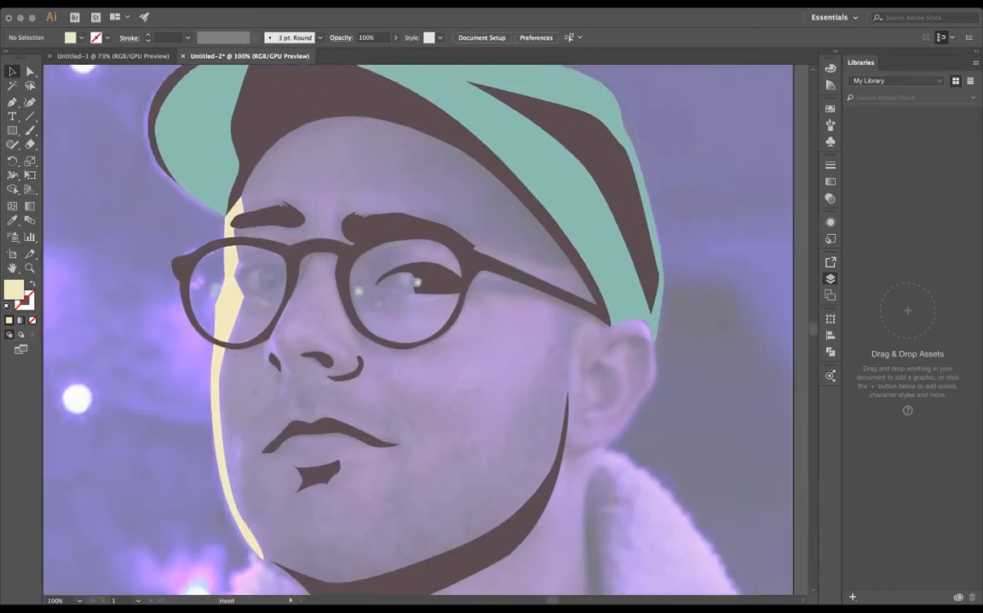
{"action": "key", "text": "ctrl+plus"}
{"action": "key", "text": "p"}
{"action": "scroll", "coordinate": [425, 329], "scroll_direction": "up", "scroll_amount": 3}
{"action": "scroll", "coordinate": [426, 330], "scroll_direction": "right", "scroll_amount": 3}
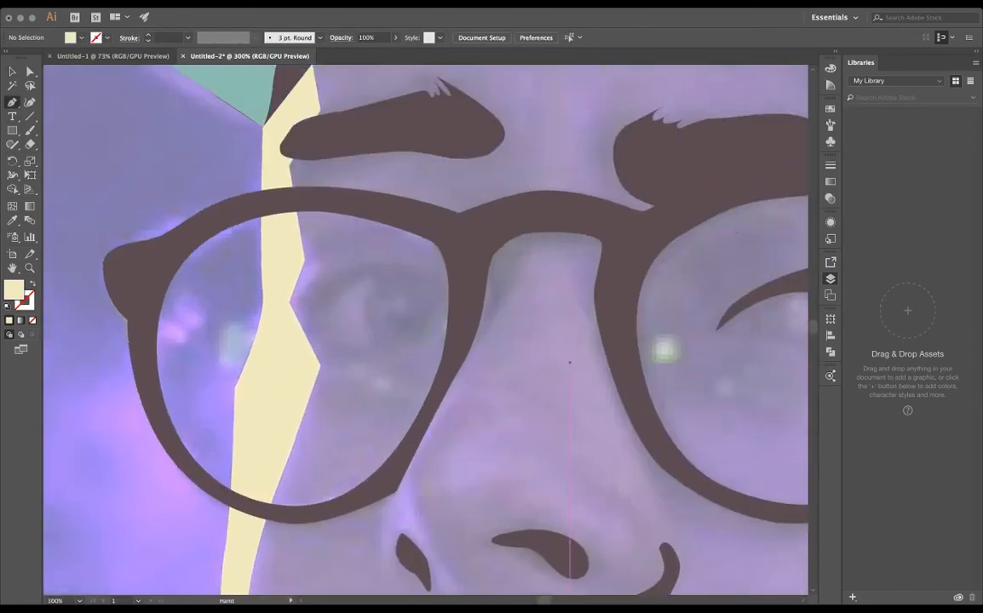
{"action": "left_click", "coordinate": [306, 321]}
{"action": "left_click_drag", "start_coordinate": [356, 280], "coordinate": [395, 274]}
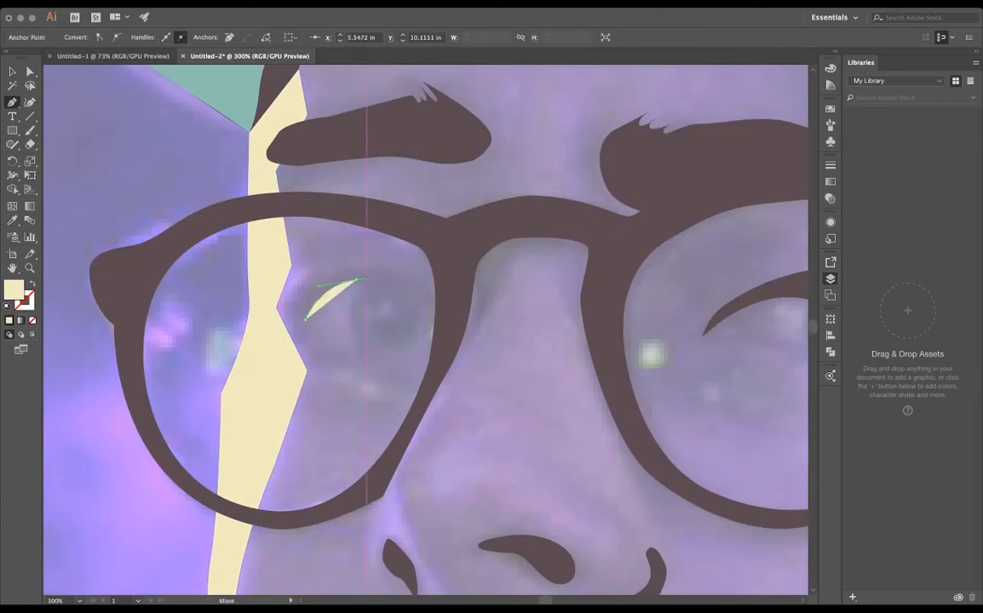
{"action": "left_click", "coordinate": [367, 287]}
{"action": "left_click_drag", "start_coordinate": [348, 312], "coordinate": [331, 348]}
{"action": "left_click", "coordinate": [831, 109]}
{"action": "left_click", "coordinate": [728, 181]}
- Trace the round iris and the upper eyelid curve, closing the dark eye shape at its outer corner
{"action": "scroll", "coordinate": [358, 336], "scroll_direction": "up", "scroll_amount": 2}
{"action": "left_click_drag", "start_coordinate": [337, 281], "coordinate": [337, 291]}
{"action": "mouse_move", "coordinate": [467, 353]}
{"action": "left_mouse_down"}
{"action": "mouse_move", "coordinate": [488, 336]}
{"action": "mouse_move", "coordinate": [466, 336]}
{"action": "left_mouse_up"}
{"action": "left_click_drag", "start_coordinate": [491, 288], "coordinate": [491, 265]}
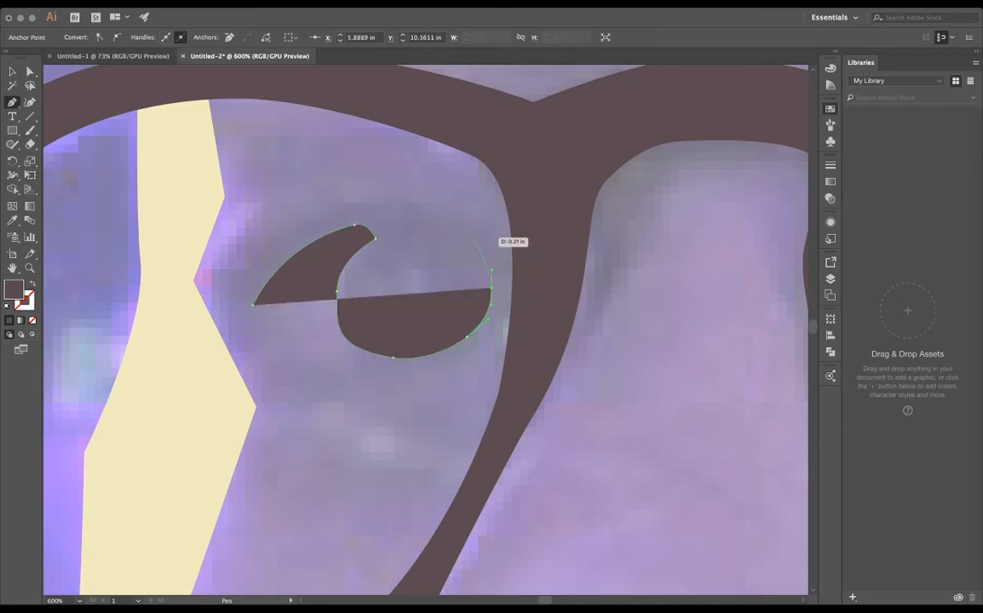
{"action": "left_click_drag", "start_coordinate": [481, 222], "coordinate": [466, 213]}
{"action": "left_click_drag", "start_coordinate": [481, 223], "coordinate": [470, 218]}
{"action": "left_click_drag", "start_coordinate": [369, 201], "coordinate": [309, 207]}
{"action": "mouse_move", "coordinate": [280, 243]}
{"action": "left_mouse_down"}
{"action": "mouse_move", "coordinate": [260, 259]}
{"action": "mouse_move", "coordinate": [294, 233]}
{"action": "left_mouse_up"}
{"action": "left_click", "coordinate": [253, 305]}
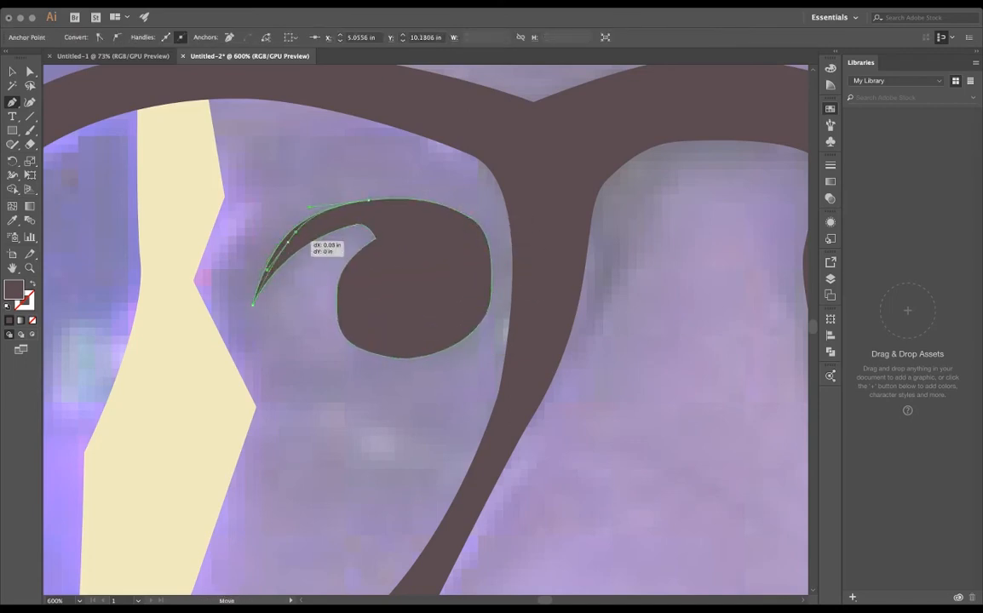
- Refine the upper and outer curves of the dark eye shape in the lens with the cream highlight
{"action": "left_click_drag", "start_coordinate": [369, 200], "coordinate": [382, 200]}
{"action": "left_click", "coordinate": [470, 218], "text": "super"}
{"action": "left_click_drag", "start_coordinate": [499, 241], "coordinate": [488, 235]}
{"action": "left_click_drag", "start_coordinate": [491, 288], "coordinate": [494, 277]}
{"action": "key", "text": "super+0"}
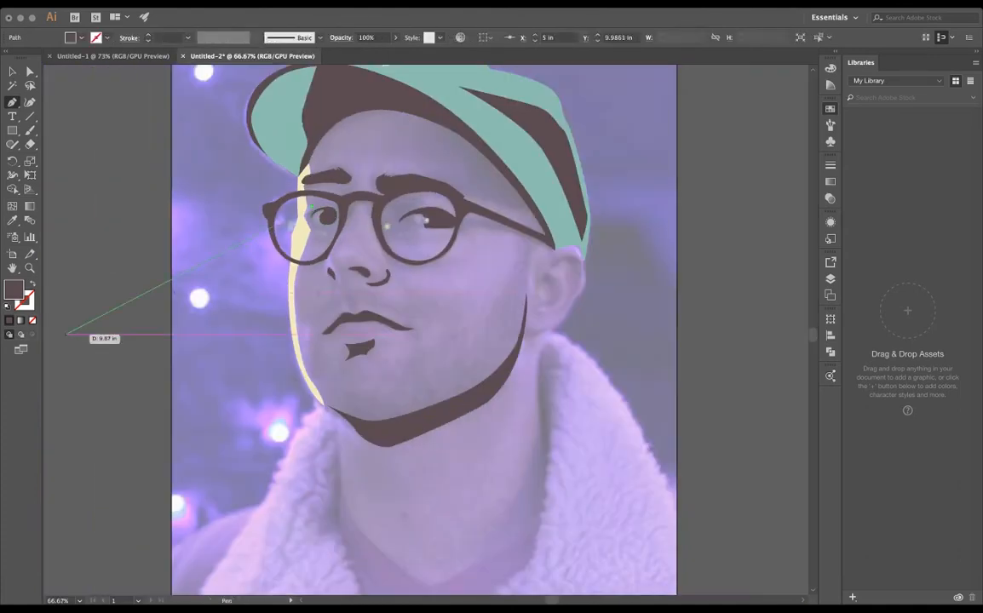
{"action": "key", "text": "v"}
{"action": "key", "text": "super+shift+a"}
- Review the eyes, glasses, cap and face shapes with the reference photo hidden
{"action": "left_click", "coordinate": [830, 278]}
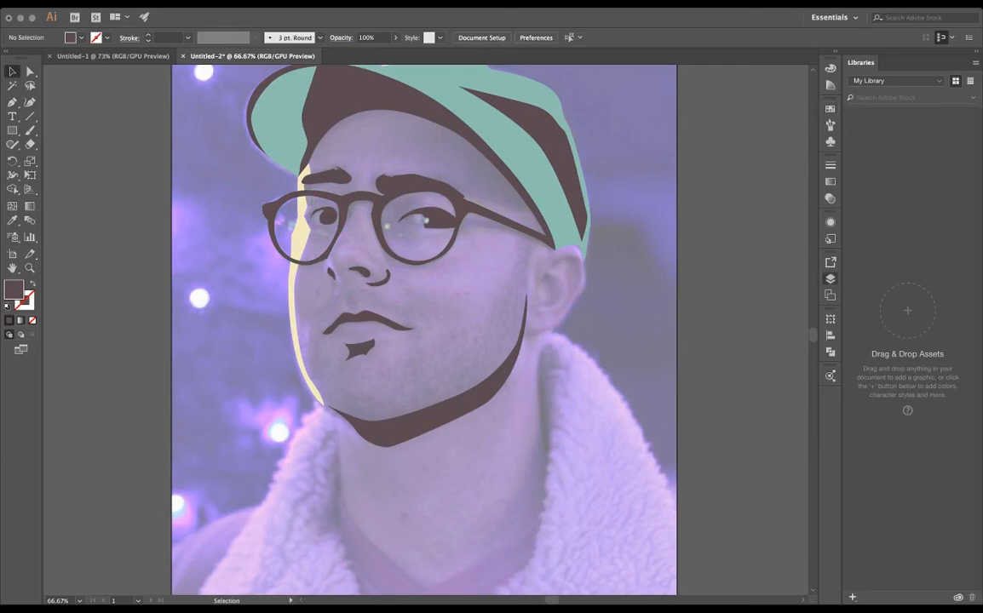
{"action": "key", "text": "super+shift+w"}
{"action": "key", "text": "super+shift+w"}
{"action": "key", "text": "super+shift+w"}
{"action": "key", "text": "super+shift+w"}
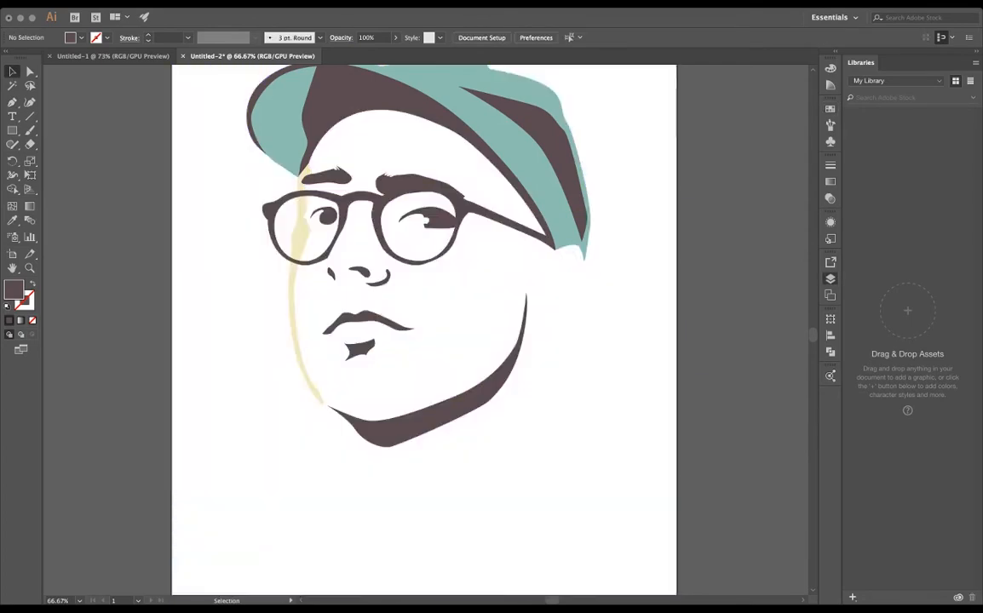
{"action": "scroll", "coordinate": [423, 186], "scroll_direction": "up", "scroll_amount": 2}
{"action": "key", "text": "super+minus"}
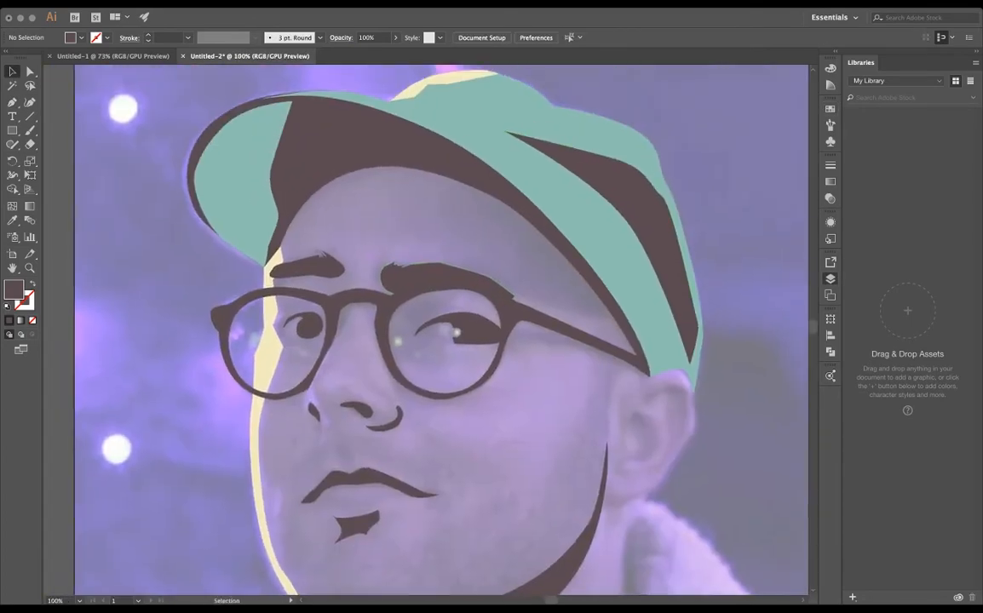
- Trace a dark brown shadow shape on the temple between the eyebrow and the cap brim, extending it under the cap
{"action": "key", "text": "p"}
{"action": "left_click", "coordinate": [449, 178]}
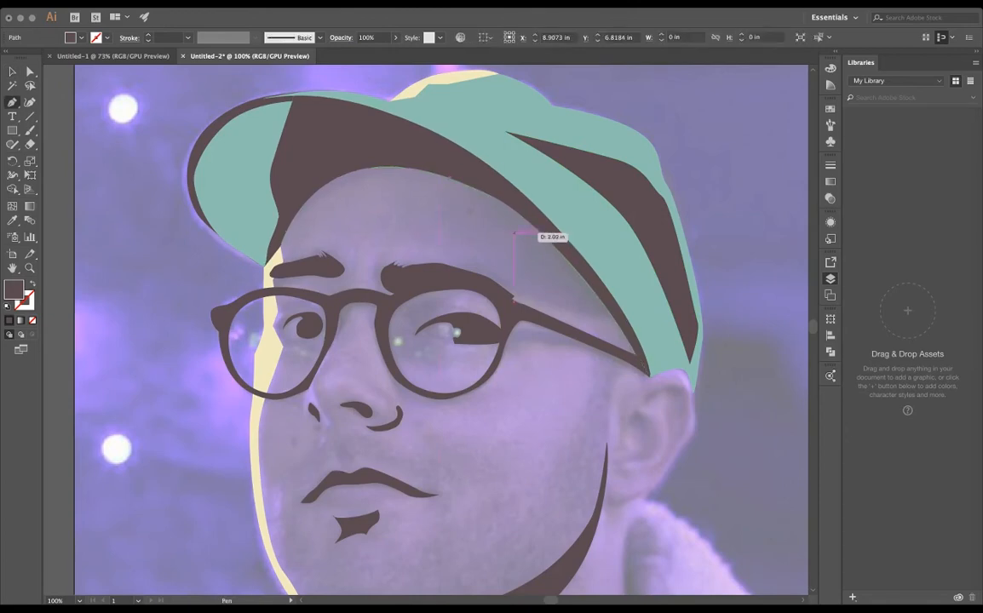
{"action": "left_click_drag", "start_coordinate": [513, 236], "coordinate": [516, 254]}
{"action": "left_click_drag", "start_coordinate": [513, 278], "coordinate": [514, 293]}
{"action": "left_click_drag", "start_coordinate": [589, 320], "coordinate": [610, 324]}
{"action": "left_click", "coordinate": [646, 328]}
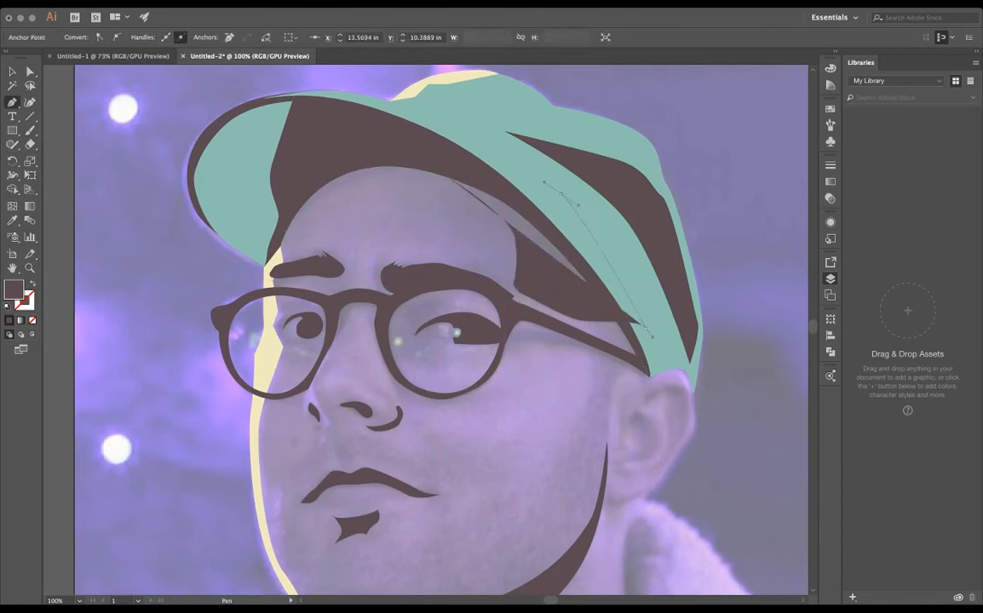
{"action": "left_click_drag", "start_coordinate": [567, 195], "coordinate": [538, 180]}
{"action": "left_click", "coordinate": [449, 178]}
- Send the temple shadow shape backward behind the cap's shapes
{"action": "key", "text": "v"}
{"action": "key", "text": "super+bracketleft"}
{"action": "key", "text": "super+bracketleft"}
{"action": "key", "text": "super+bracketleft"}
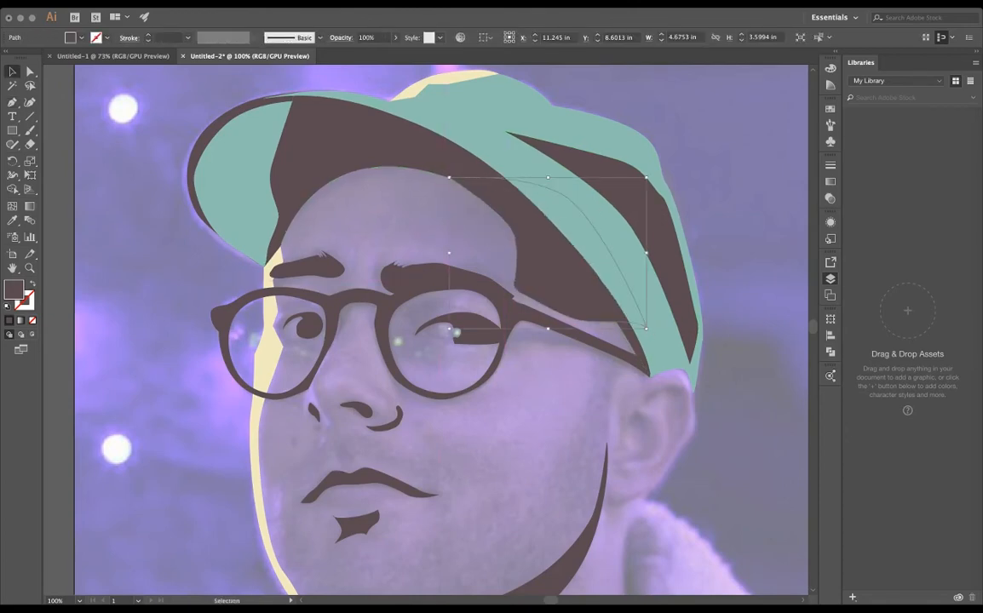
{"action": "left_click", "coordinate": [492, 201]}
- Stack two copies of the diagonal dark brown stripe pattern below the original and group all three
{"action": "left_click_drag", "start_coordinate": [483, 207], "coordinate": [527, 288]}
{"action": "key", "text": "space"}
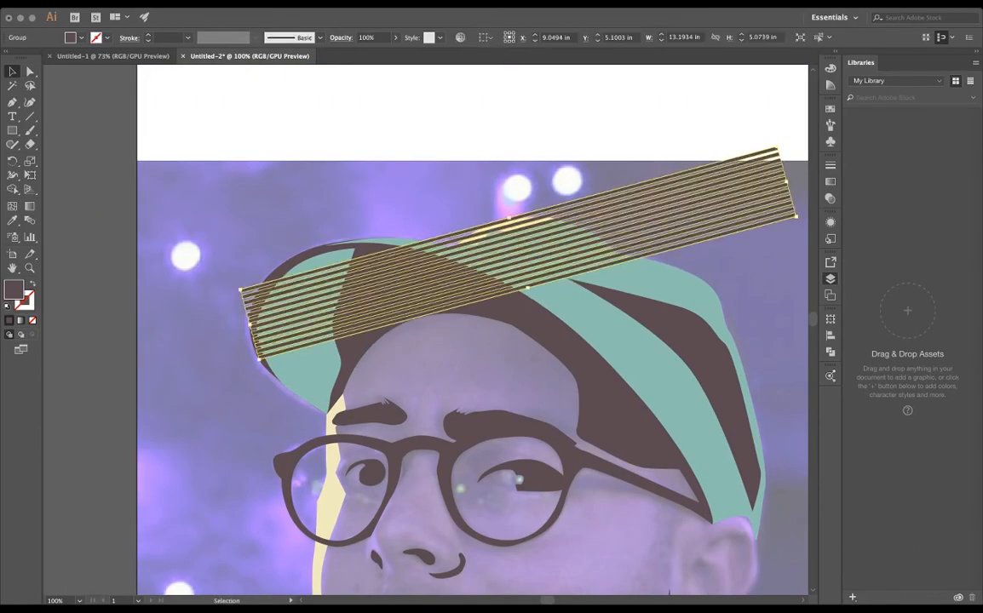
{"action": "left_click_drag", "start_coordinate": [562, 253], "coordinate": [542, 408]}
{"action": "left_click", "coordinate": [542, 329], "text": "shift"}
{"action": "left_click", "coordinate": [541, 329], "text": "shift"}
{"action": "left_click", "coordinate": [541, 328], "text": "shift"}
{"action": "left_click", "coordinate": [543, 228]}
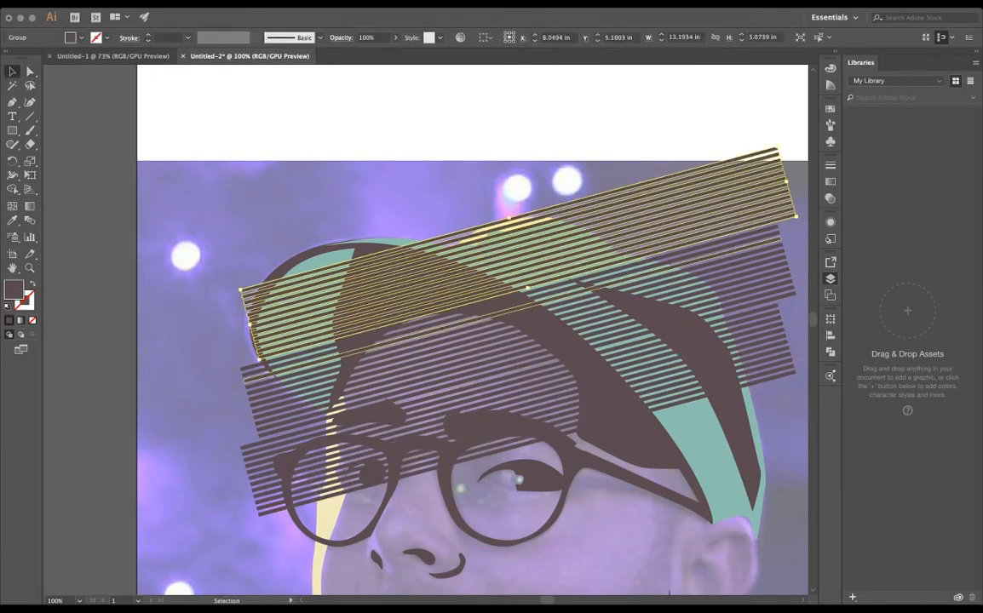
{"action": "left_click", "coordinate": [543, 304], "text": "shift"}
{"action": "left_click", "coordinate": [543, 382], "text": "shift"}
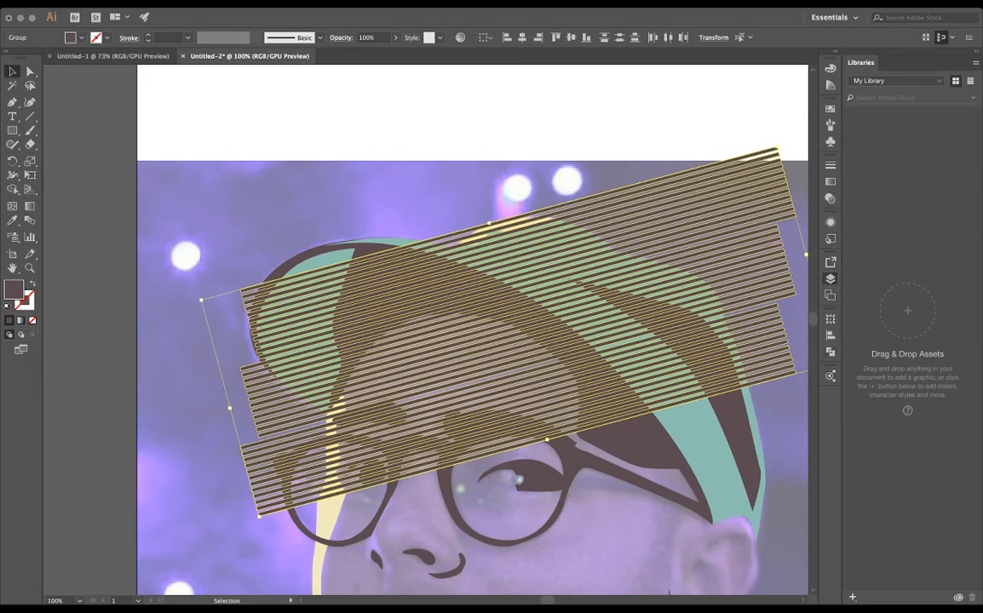
{"action": "key", "text": "ctrl+g"}
- Move the grouped stripes behind the cap over the temple shadow and crop them to the shadow's shape
{"action": "key", "text": "Delete"}
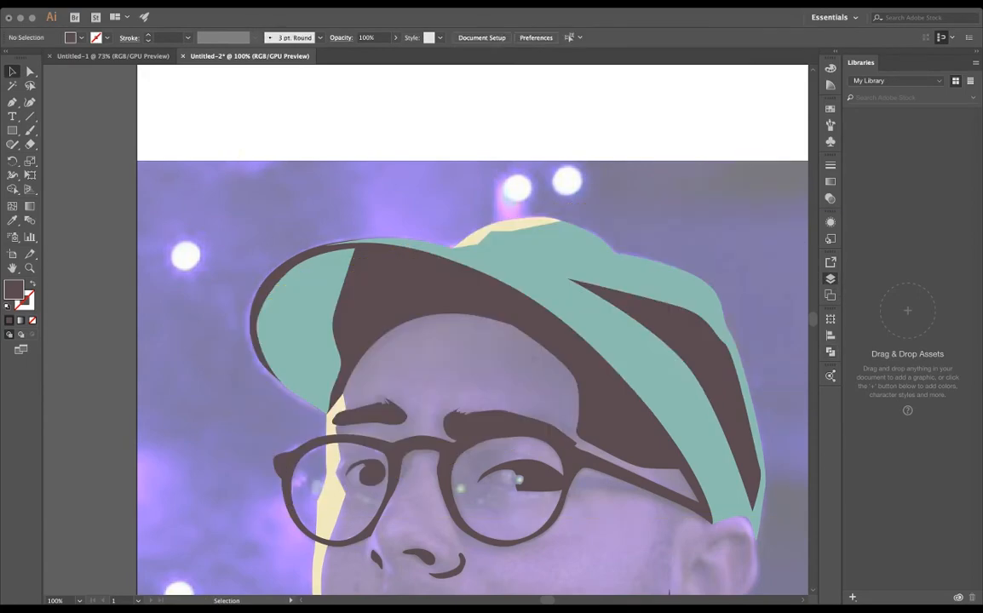
{"action": "key", "text": "ctrl+v"}
{"action": "left_click_drag", "start_coordinate": [503, 272], "coordinate": [408, 213]}
{"action": "left_click_drag", "start_coordinate": [402, 207], "coordinate": [516, 296]}
{"action": "left_click", "coordinate": [539, 357]}
{"action": "left_click", "coordinate": [741, 477]}
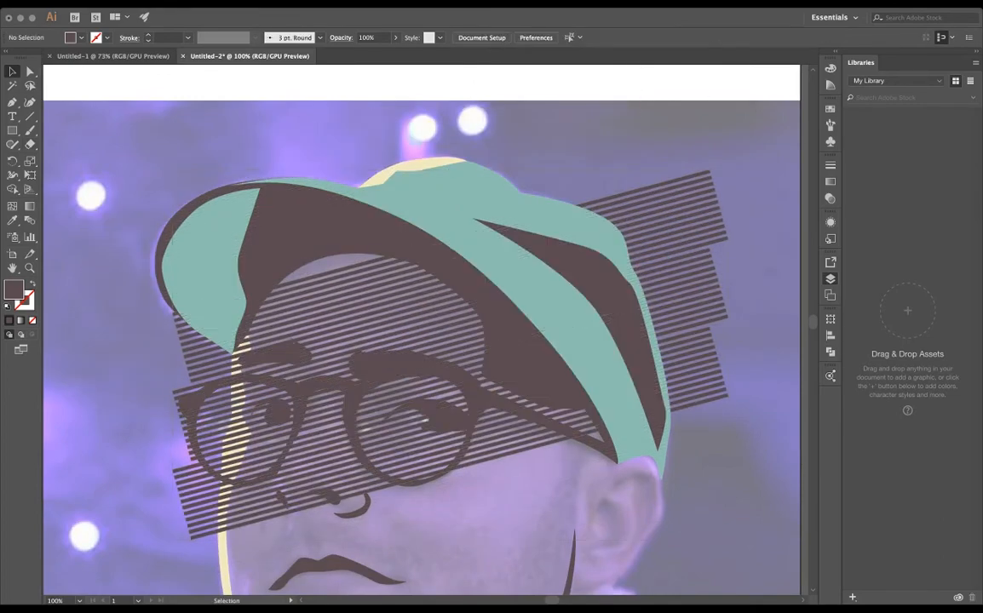
{"action": "left_click", "coordinate": [683, 295]}
{"action": "left_click", "coordinate": [538, 359], "text": "shift"}
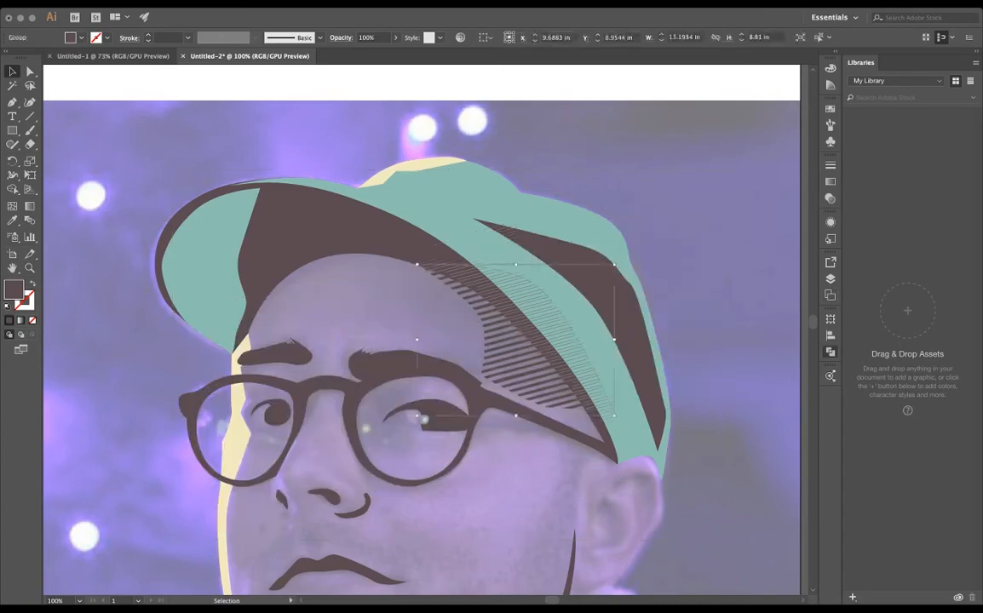
{"action": "key", "text": "super+shift+a"}
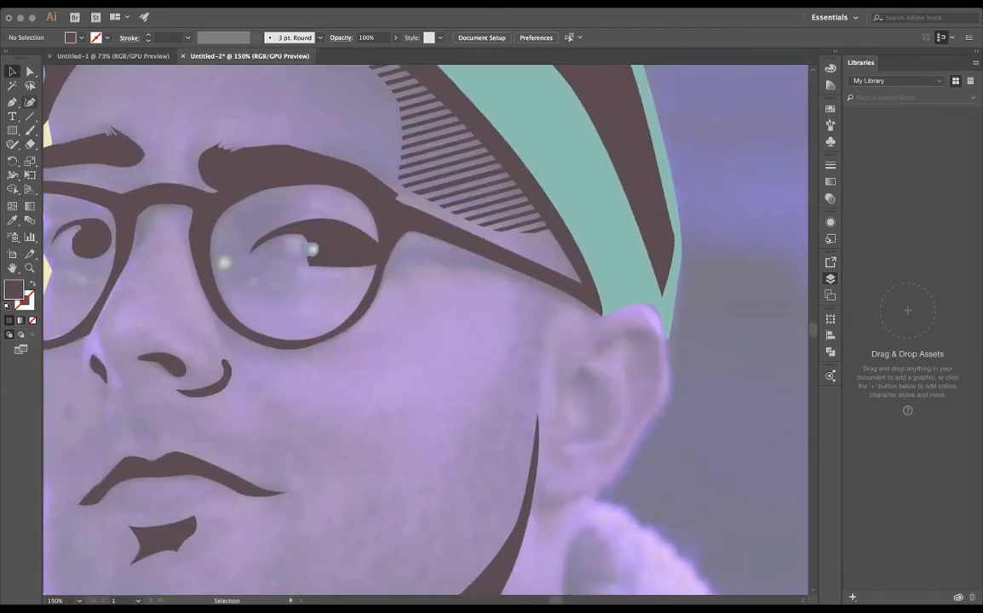
- Draw a narrow dark brown shadow shape below the glasses arm, from the lens rim toward the ear
{"action": "key", "text": "p"}
{"action": "left_click", "coordinate": [482, 246]}
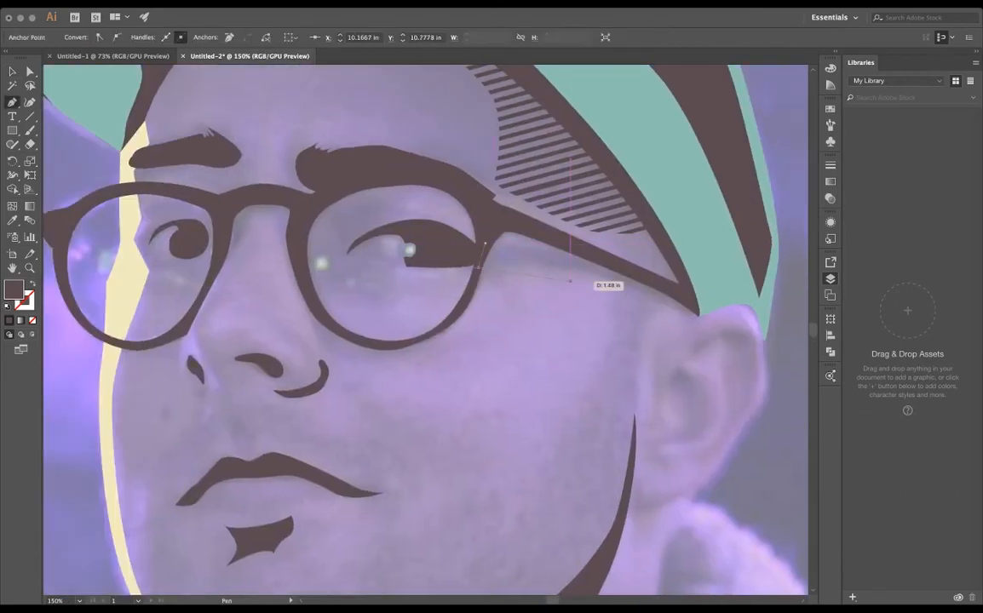
{"action": "left_click_drag", "start_coordinate": [552, 267], "coordinate": [563, 248]}
{"action": "left_click", "coordinate": [668, 292]}
{"action": "left_click", "coordinate": [485, 244]}
{"action": "key", "text": "a"}
{"action": "key", "text": "super+shift+a"}
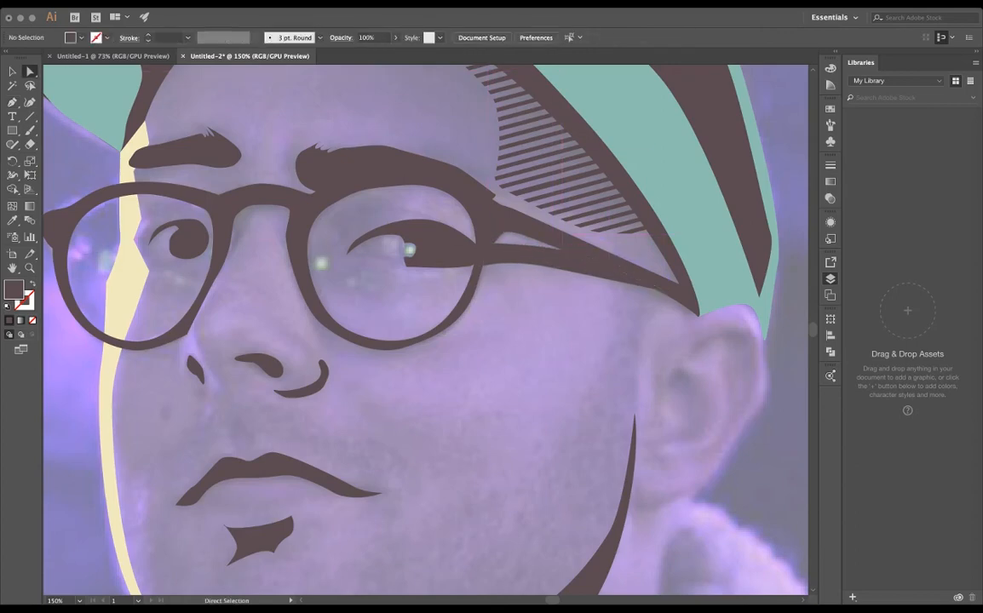
- Paste the stripe pattern over the shadow below the glasses arm and crop it to that shape
{"action": "key", "text": "v"}
{"action": "key", "text": "super+v"}
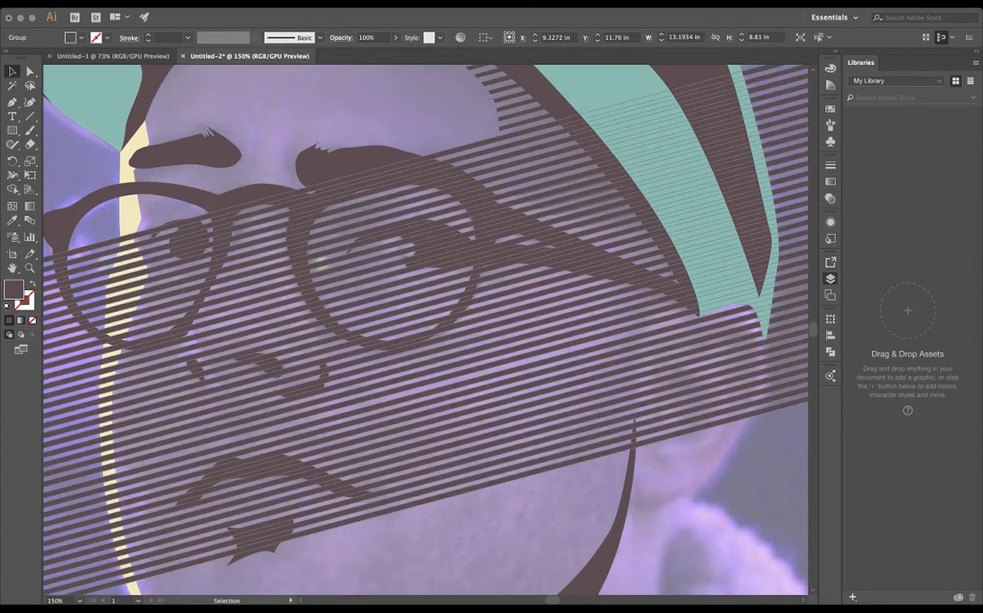
{"action": "left_click", "coordinate": [558, 258], "text": "shift"}
{"action": "key", "text": "super+7"}
{"action": "key", "text": "super+shift+a"}
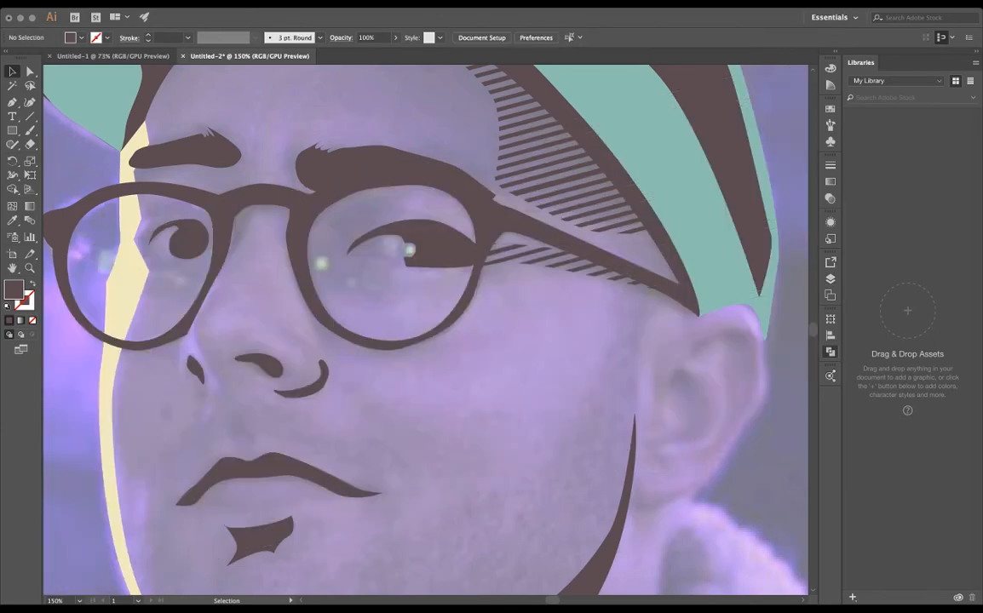
- Examine the striped shading around the temple and glasses arm at different zoom levels
{"action": "key", "text": "super+minus"}
{"action": "key", "text": "super+minus"}
{"action": "key", "text": "super+minus"}
{"action": "key", "text": "super+plus"}
{"action": "key", "text": "super+plus"}
{"action": "key", "text": "super+plus"}
{"action": "key", "text": "super+plus"}
{"action": "key", "text": "super+minus"}
{"action": "left_click_drag", "start_coordinate": [341, 306], "coordinate": [562, 347]}
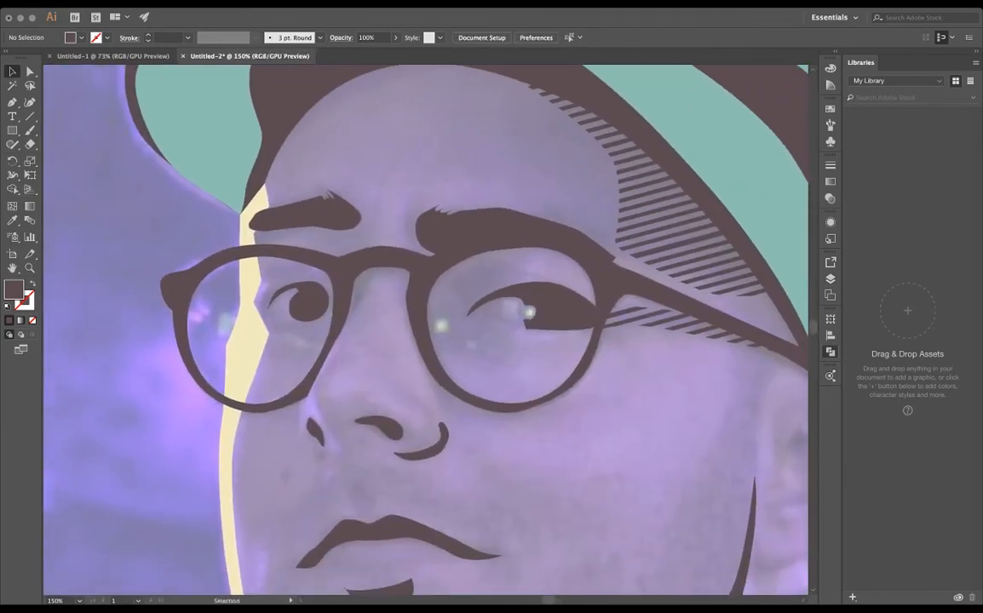
{"action": "scroll", "coordinate": [426, 360], "scroll_direction": "down", "scroll_amount": 6}
{"action": "scroll", "coordinate": [451, 364], "scroll_direction": "up", "scroll_amount": 5}
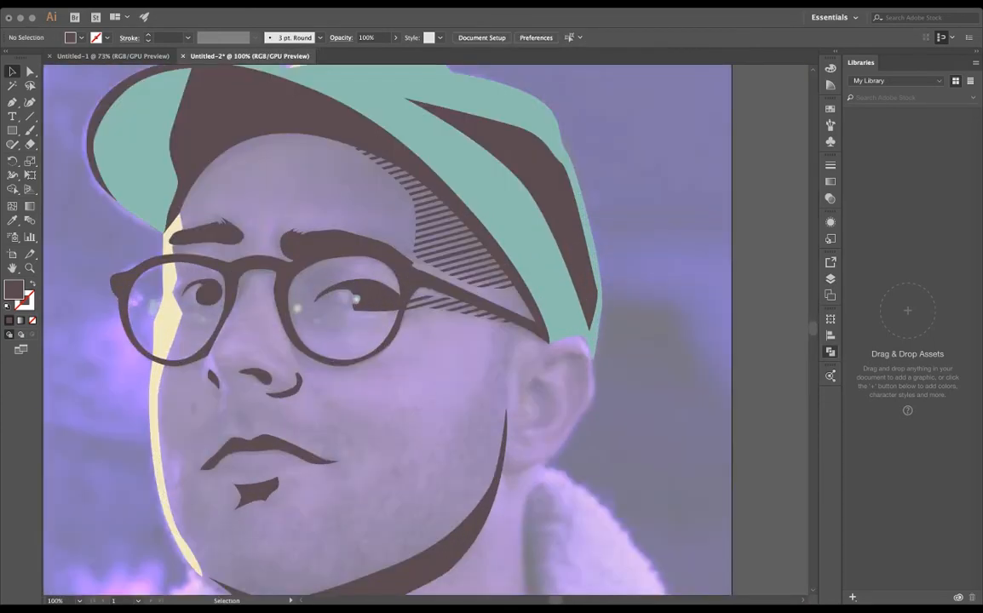
{"action": "left_click_drag", "start_coordinate": [426, 362], "coordinate": [579, 305]}
- Trace a dark brown eye socket shadow inside the lens nearer the ear, curving around the inner corner of the eye
{"action": "key", "text": "p"}
{"action": "scroll", "coordinate": [377, 243], "scroll_direction": "up", "scroll_amount": 2}
{"action": "left_click_drag", "start_coordinate": [456, 216], "coordinate": [363, 217]}
{"action": "left_click", "coordinate": [460, 155]}
{"action": "mouse_move", "coordinate": [543, 183]}
{"action": "left_mouse_down"}
{"action": "mouse_move", "coordinate": [589, 200]}
{"action": "mouse_move", "coordinate": [494, 182]}
{"action": "mouse_move", "coordinate": [470, 247]}
{"action": "left_mouse_up"}
{"action": "left_click_drag", "start_coordinate": [479, 260], "coordinate": [508, 308]}
{"action": "left_click", "coordinate": [433, 282]}
{"action": "left_click_drag", "start_coordinate": [406, 297], "coordinate": [396, 222]}
{"action": "left_click_drag", "start_coordinate": [461, 156], "coordinate": [474, 153]}
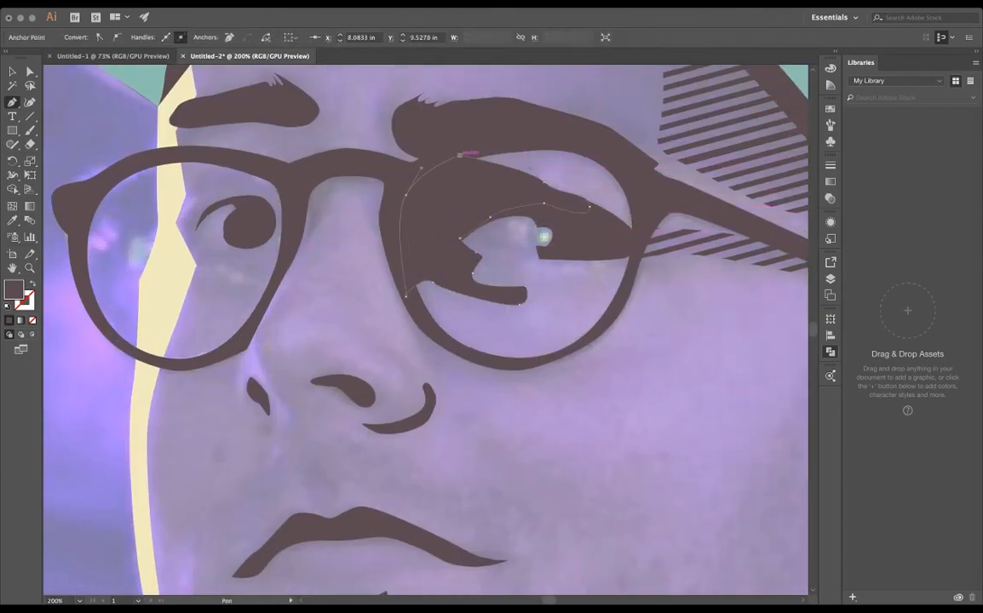
- Paste the stripe pattern over the eye socket shadow and crop it to that shape
{"action": "key", "text": "v"}
{"action": "key", "text": "super+v"}
{"action": "left_click", "coordinate": [445, 225], "text": "shift"}
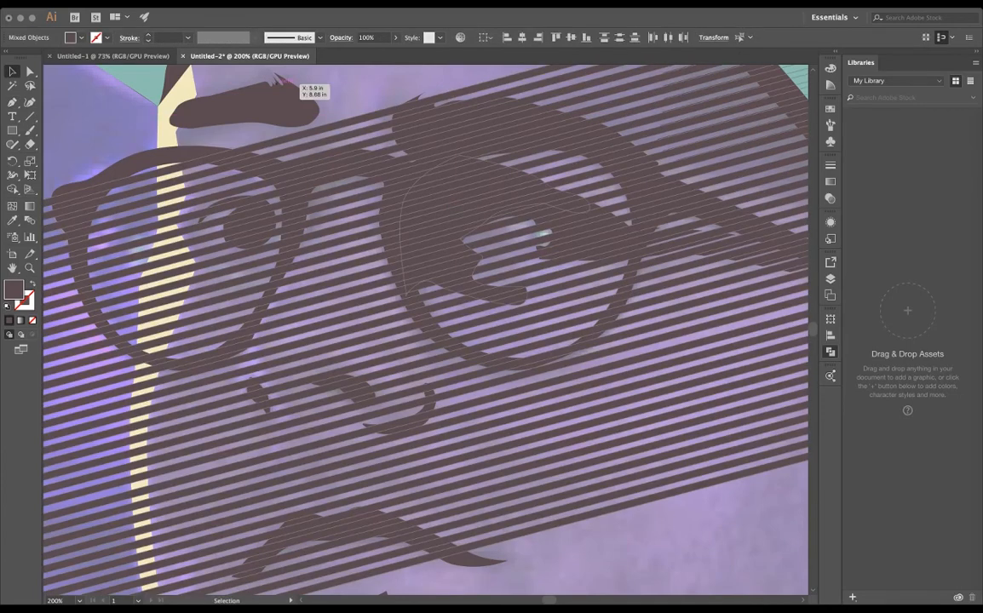
{"action": "key", "text": "super+7"}
{"action": "key", "text": "super+minus"}
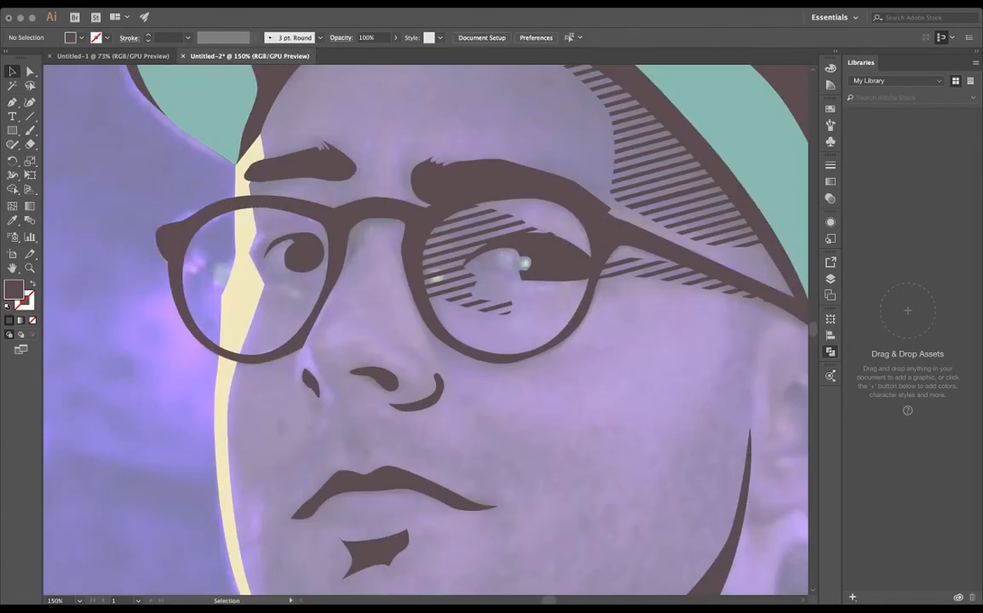
{"action": "key", "text": "super+minus"}
{"action": "key", "text": "super+minus"}
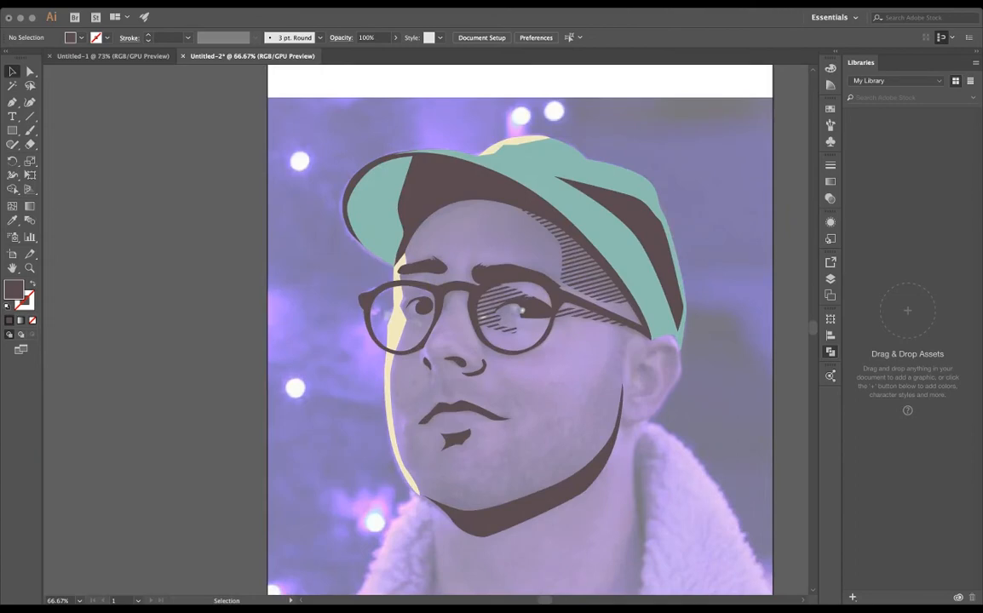
{"action": "key", "text": "super+z"}
{"action": "key", "text": "super+shift+z"}
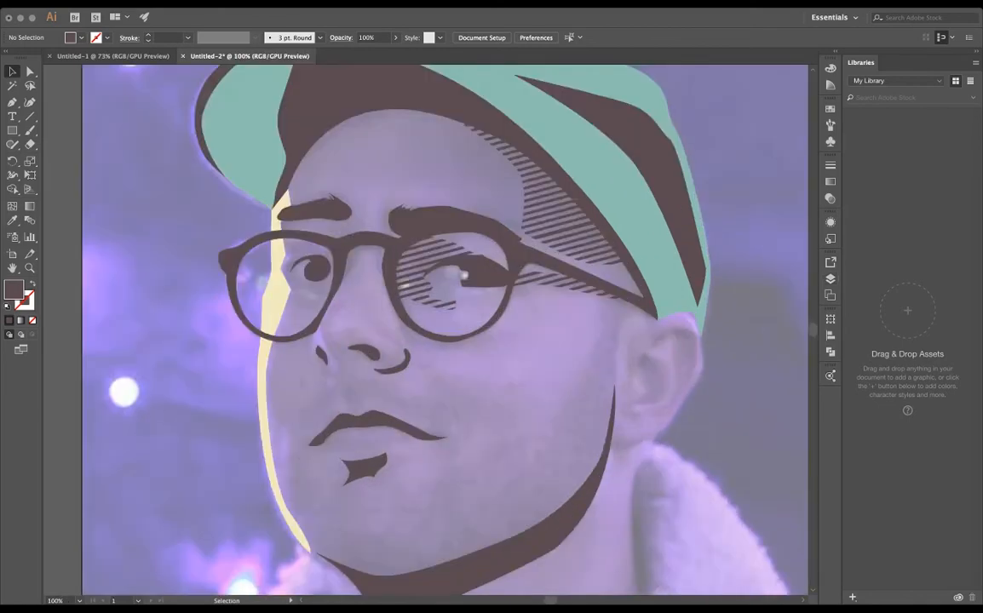
- Trace the outer edge of a dark brown shadow inside the ear's rim, from the upper fold toward the lobe
{"action": "key", "text": "super+equal"}
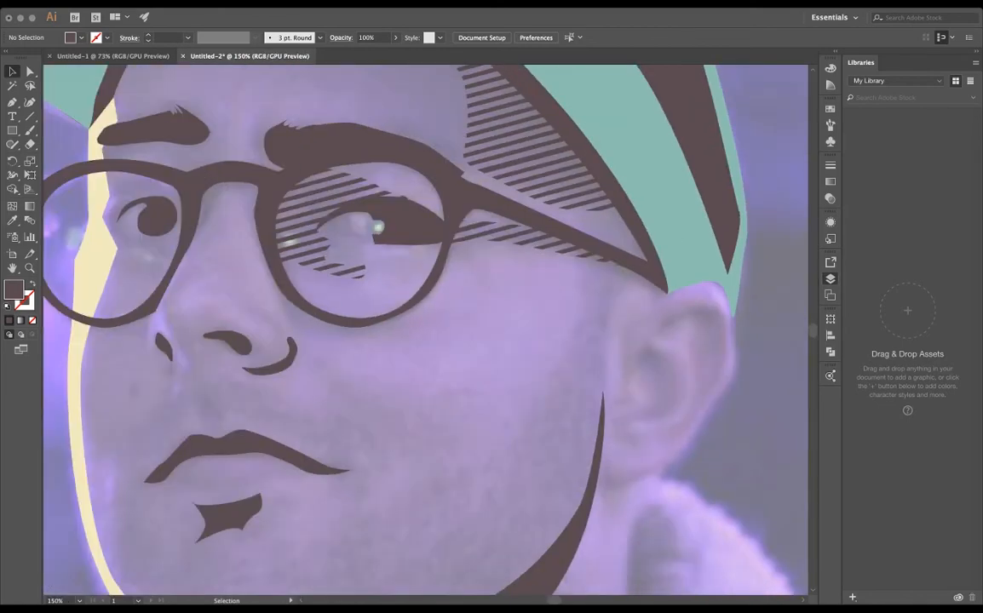
{"action": "key", "text": "p"}
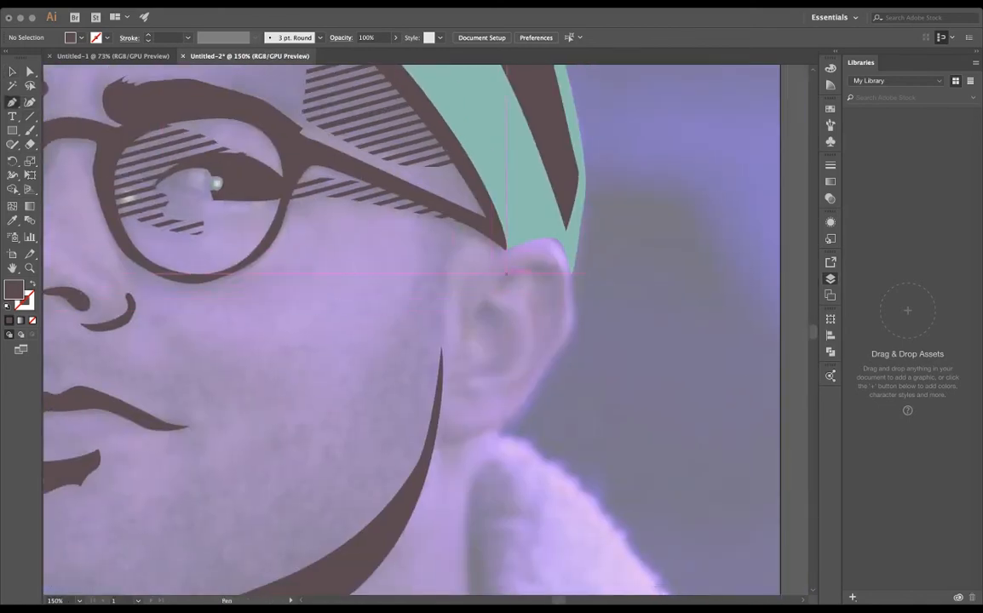
{"action": "left_click", "coordinate": [492, 288]}
{"action": "left_click_drag", "start_coordinate": [533, 262], "coordinate": [560, 274]}
{"action": "left_click", "coordinate": [559, 279]}
{"action": "left_click", "coordinate": [560, 316]}
{"action": "left_click", "coordinate": [535, 372]}
{"action": "left_click_drag", "start_coordinate": [522, 392], "coordinate": [506, 396]}
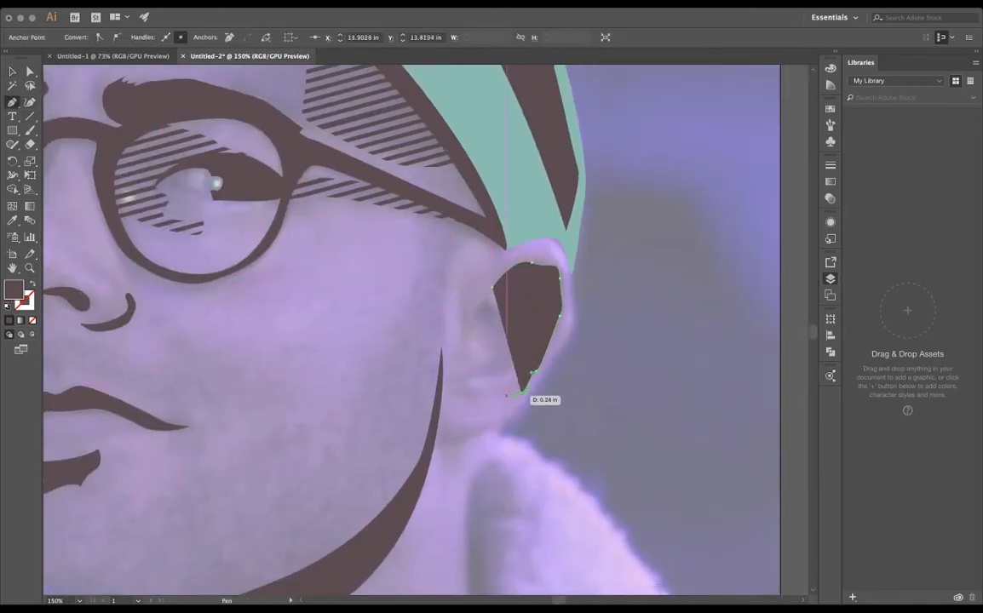
- Trace the inner edge of the ear rim shadow back to its starting point and close it as a thin band
{"action": "left_click", "coordinate": [507, 395]}
{"action": "left_click", "coordinate": [524, 375]}
{"action": "left_click", "coordinate": [551, 300]}
{"action": "left_click_drag", "start_coordinate": [535, 284], "coordinate": [555, 308]}
{"action": "left_click", "coordinate": [493, 288]}
{"action": "key", "text": "v"}
{"action": "key", "text": "a"}
{"action": "left_click", "coordinate": [596, 338]}
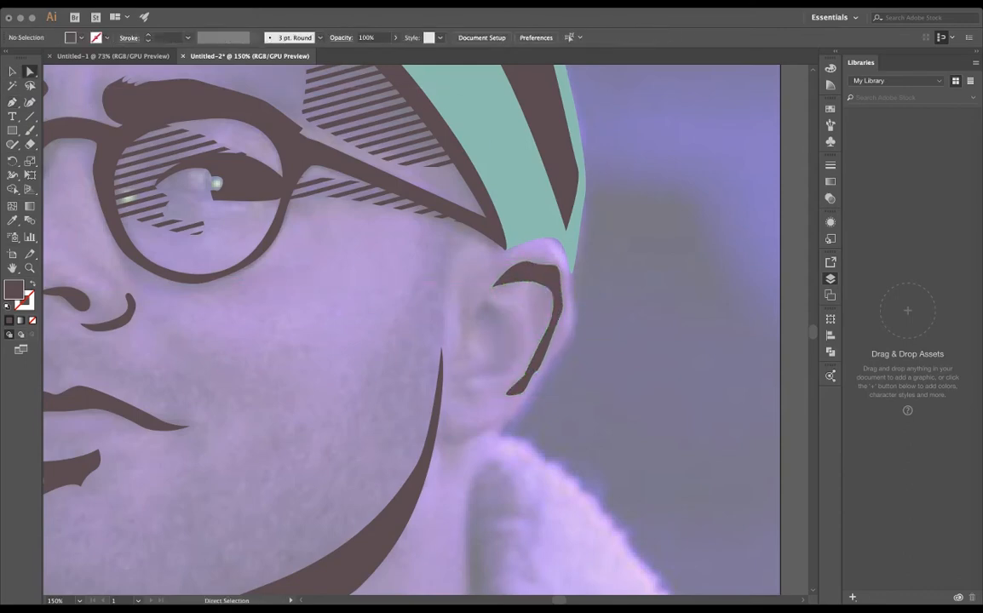
- Start a dark brown inner ear shadow, tracing its edge around the ear opening down to the lower tip
{"action": "key", "text": "p"}
{"action": "left_click", "coordinate": [477, 308]}
{"action": "left_click", "coordinate": [491, 328]}
{"action": "left_click", "coordinate": [495, 349]}
{"action": "left_click", "coordinate": [477, 369]}
{"action": "left_click", "coordinate": [470, 369]}
{"action": "left_click", "coordinate": [463, 375]}
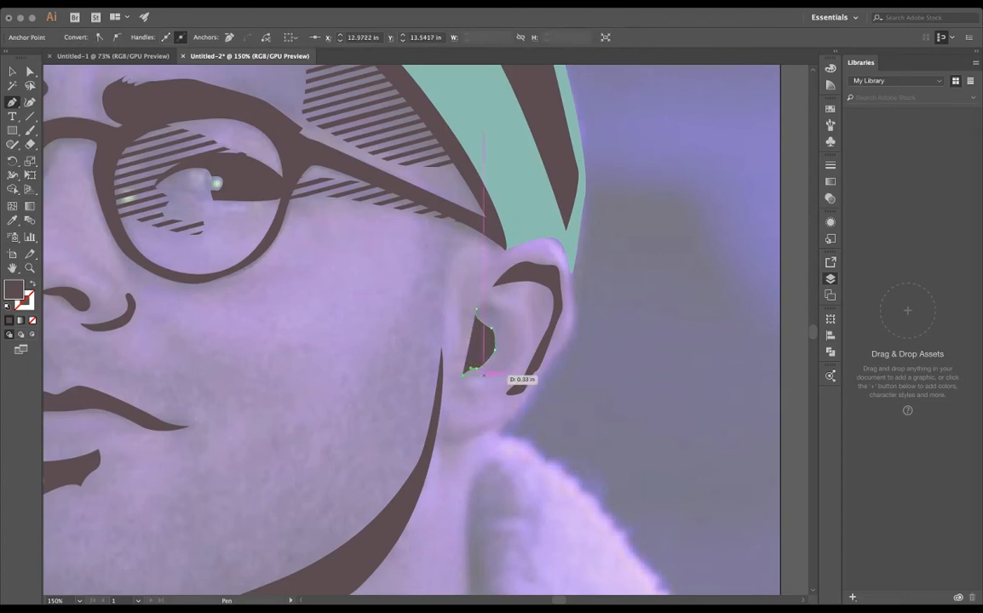
- Trace the rear and upper edges of the inner ear shadow and close the shape
{"action": "left_click", "coordinate": [486, 374]}
{"action": "left_click", "coordinate": [521, 359]}
{"action": "left_click", "coordinate": [522, 310]}
{"action": "left_click", "coordinate": [492, 302]}
{"action": "left_click", "coordinate": [476, 308]}
{"action": "key", "text": "v"}
{"action": "left_click", "coordinate": [597, 338]}
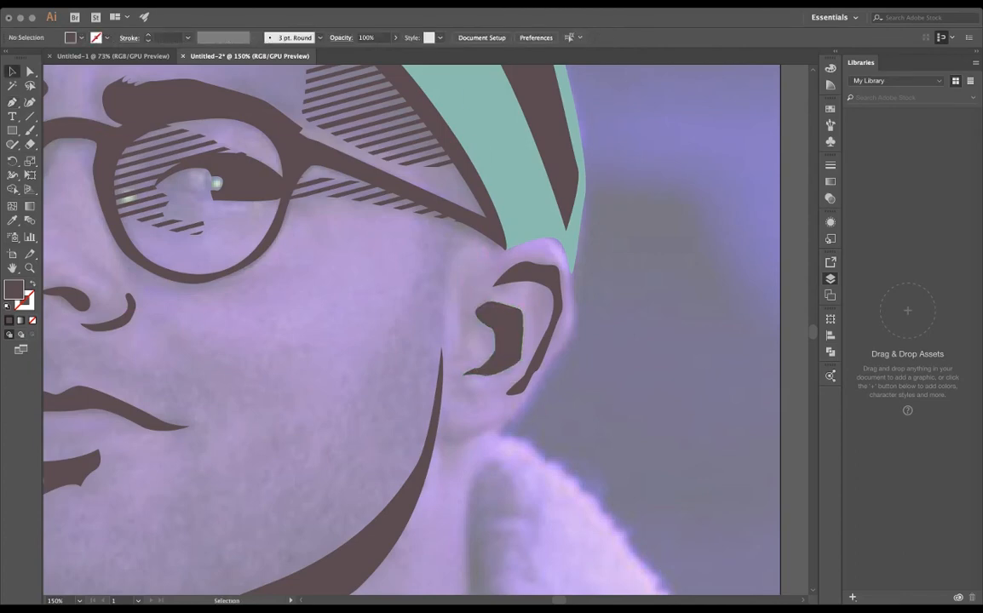
- Draw a dark brown shadow shape along the underside of the earlobe beside the jaw shadow
{"action": "key", "text": "super+minus"}
{"action": "key", "text": "super+equal"}
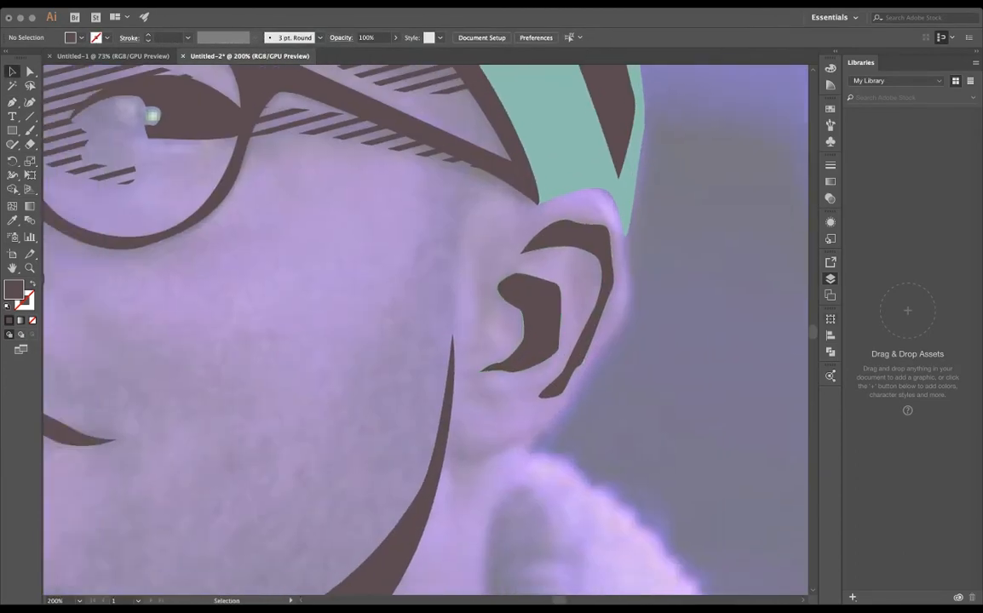
{"action": "key", "text": "p"}
{"action": "left_click", "coordinate": [453, 426]}
{"action": "left_click", "coordinate": [538, 420]}
{"action": "mouse_move", "coordinate": [472, 448]}
{"action": "left_mouse_down"}
{"action": "mouse_move", "coordinate": [515, 452]}
{"action": "mouse_move", "coordinate": [455, 451]}
{"action": "mouse_move", "coordinate": [485, 473]}
{"action": "mouse_move", "coordinate": [480, 451]}
{"action": "left_mouse_up"}
{"action": "left_click", "coordinate": [509, 449]}
{"action": "left_click", "coordinate": [454, 462]}
{"action": "left_click", "coordinate": [453, 426]}
- Adjust the anchor points of the earlobe shadow to refine its curve
{"action": "key", "text": "a"}
{"action": "left_click", "coordinate": [515, 451]}
{"action": "left_click", "coordinate": [487, 482]}
{"action": "left_click", "coordinate": [473, 450]}
{"action": "left_click", "coordinate": [473, 448]}
{"action": "left_click", "coordinate": [481, 491]}
{"action": "scroll", "coordinate": [480, 491], "scroll_direction": "down", "scroll_amount": 3}
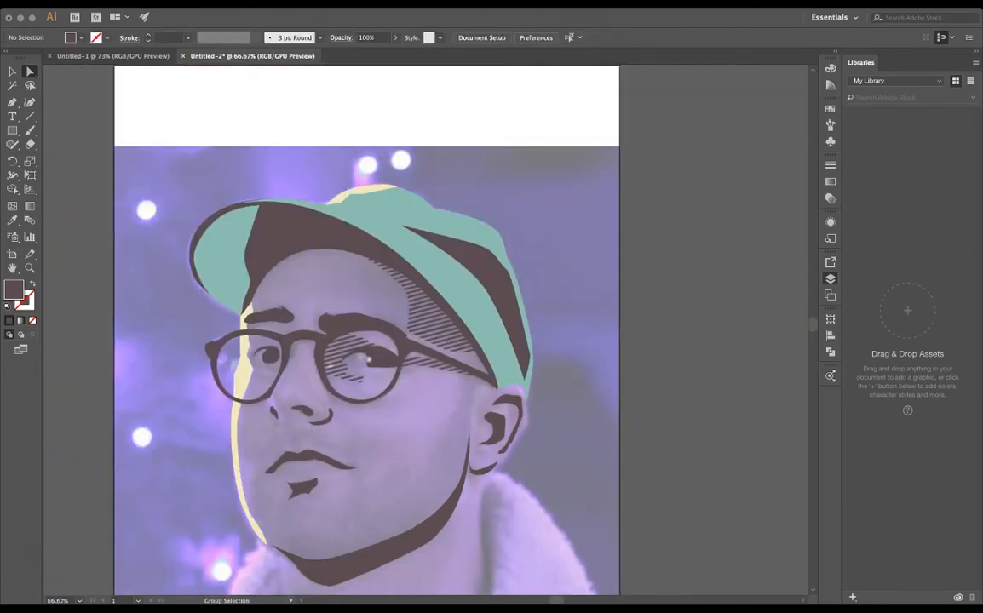
{"action": "left_click_drag", "start_coordinate": [480, 491], "coordinate": [446, 443]}
{"action": "scroll", "coordinate": [622, 332], "scroll_direction": "down", "scroll_amount": 1}
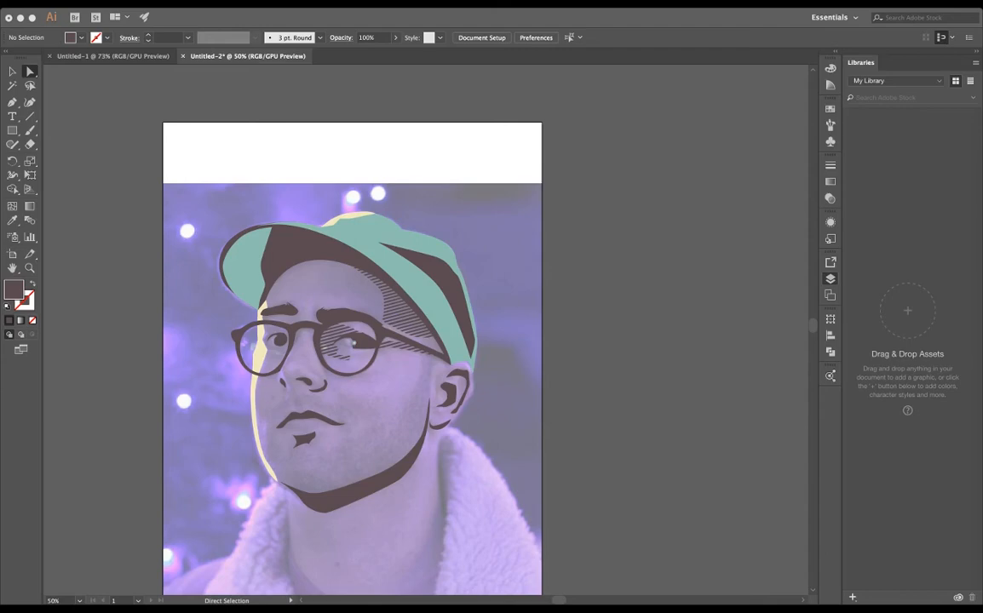
- Draw a closed dark brown shape along the jaw, running from the sideburn past the cheek down to the chin shadow
{"action": "key", "text": "super+equal"}
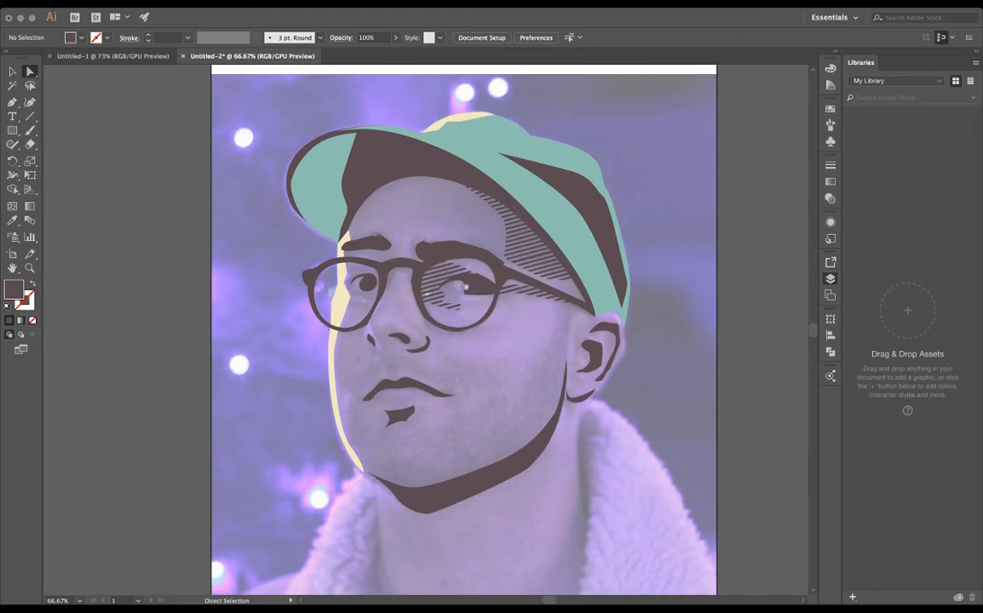
{"action": "left_click_drag", "start_coordinate": [398, 435], "coordinate": [440, 425]}
{"action": "scroll", "coordinate": [543, 402], "scroll_direction": "up", "scroll_amount": 2}
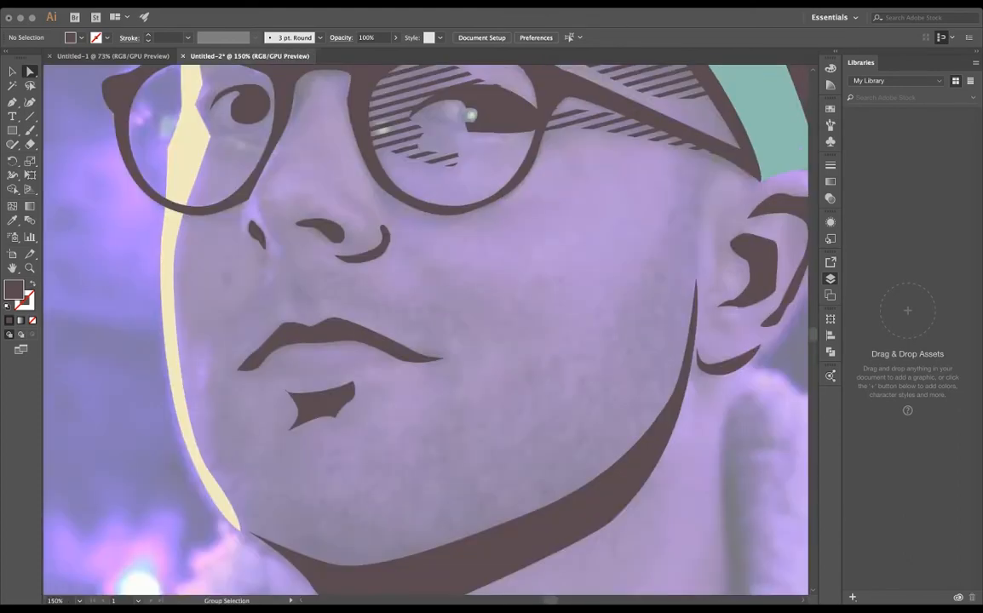
{"action": "scroll", "coordinate": [375, 473], "scroll_direction": "down", "scroll_amount": 1}
{"action": "left_click_drag", "start_coordinate": [375, 474], "coordinate": [359, 458]}
{"action": "key", "text": "p"}
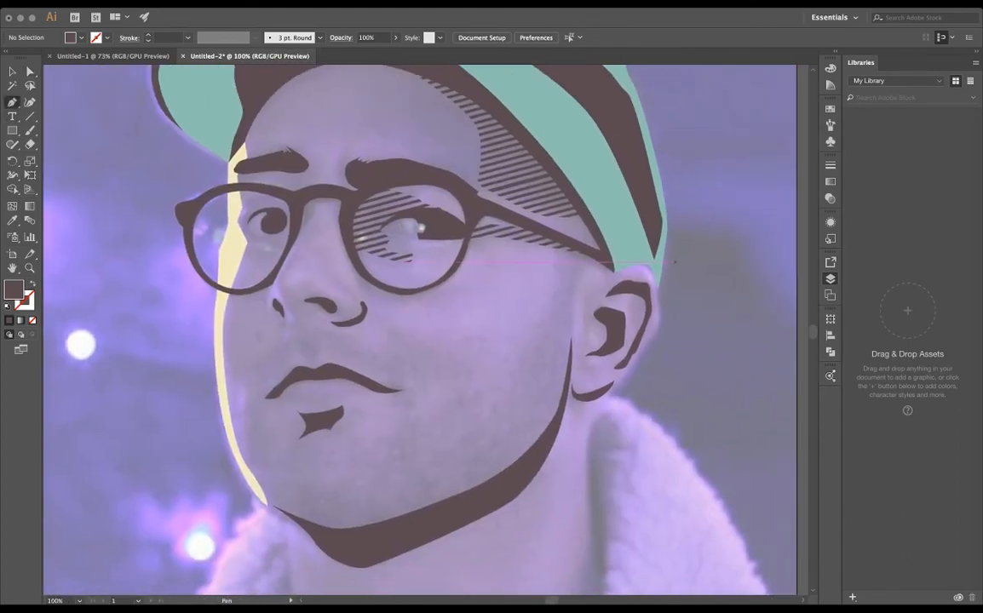
{"action": "left_click", "coordinate": [559, 257]}
{"action": "left_click_drag", "start_coordinate": [545, 363], "coordinate": [525, 376]}
{"action": "left_click_drag", "start_coordinate": [472, 427], "coordinate": [445, 440]}
{"action": "left_click_drag", "start_coordinate": [375, 512], "coordinate": [347, 523]}
{"action": "left_click", "coordinate": [335, 528]}
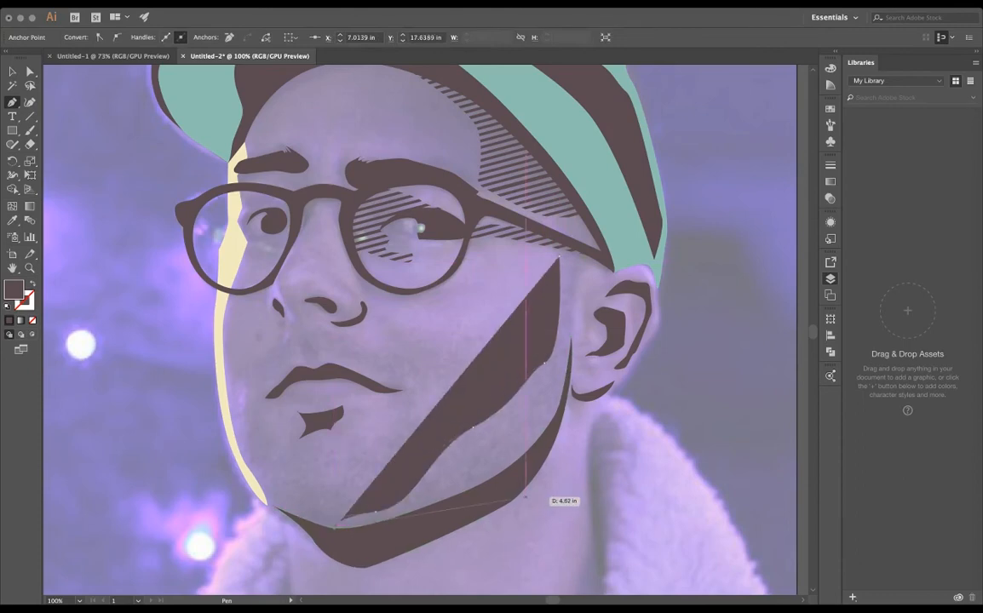
{"action": "left_click_drag", "start_coordinate": [477, 505], "coordinate": [562, 417]}
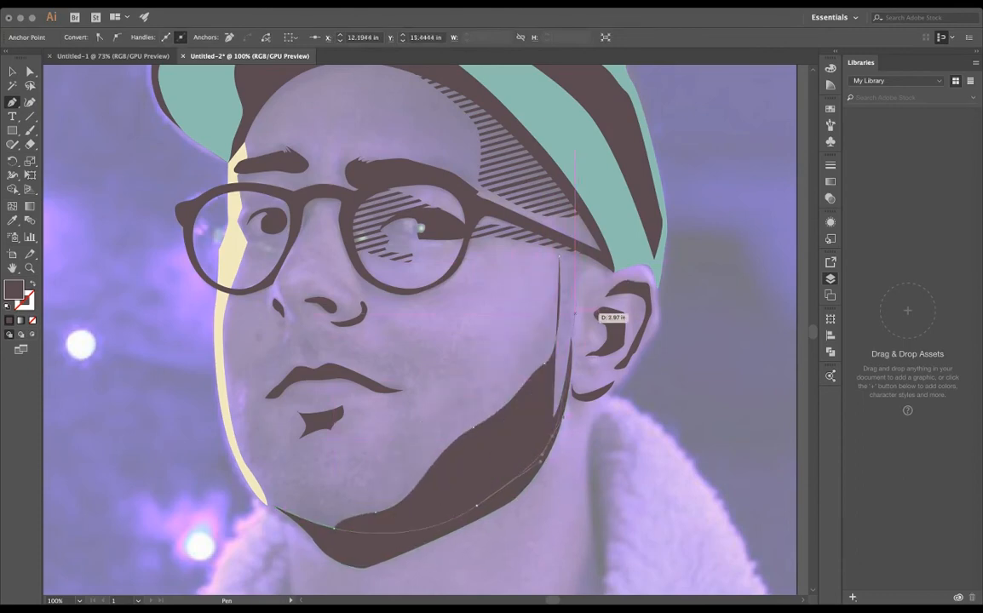
{"action": "left_click", "coordinate": [558, 258]}
- Paste the diagonal stripes over the jaw shape and crop them to its outline
{"action": "key", "text": "v"}
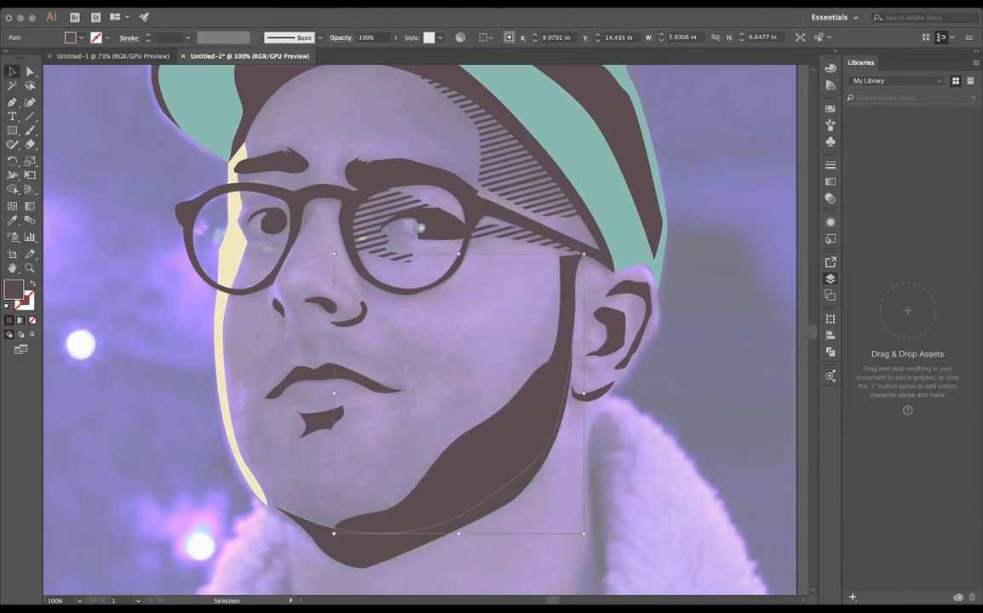
{"action": "key", "text": "super+v"}
{"action": "left_click_drag", "start_coordinate": [559, 344], "coordinate": [592, 412]}
{"action": "left_click", "coordinate": [460, 518], "text": "shift"}
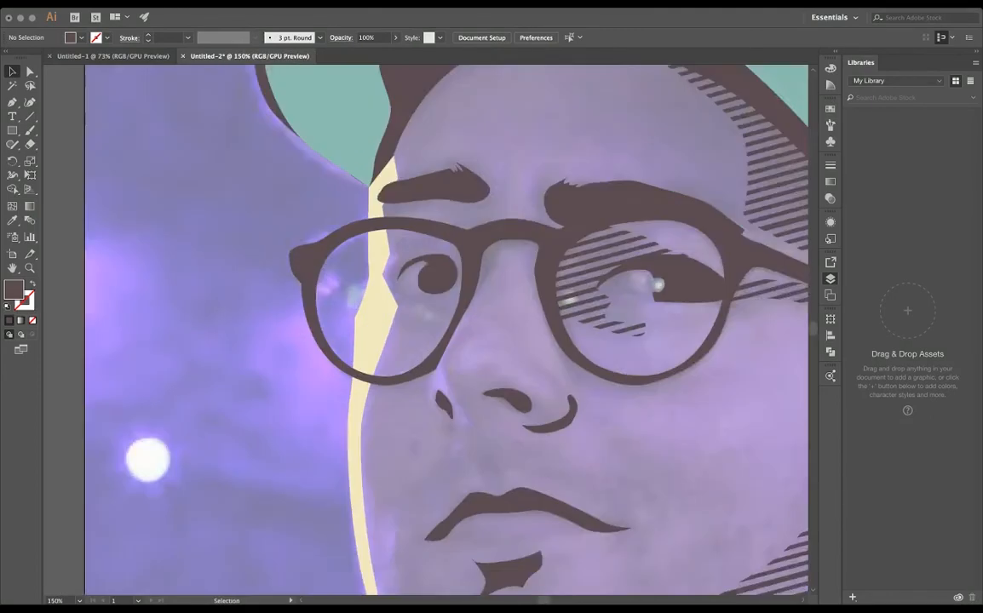
- Draw a closed dark brown shadow shape around the eye behind the lens crossed by the cream highlight
{"action": "key", "text": "super+="}
{"action": "key", "text": "p"}
{"action": "left_click", "coordinate": [464, 264]}
{"action": "left_click_drag", "start_coordinate": [423, 288], "coordinate": [418, 307]}
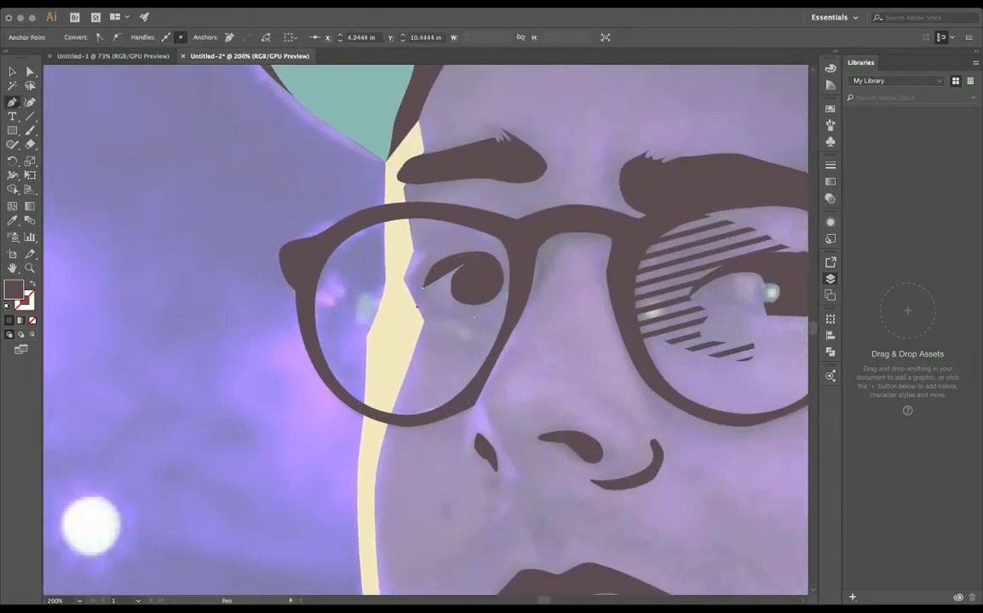
{"action": "left_click_drag", "start_coordinate": [509, 305], "coordinate": [529, 291]}
{"action": "left_click", "coordinate": [498, 335]}
{"action": "left_click_drag", "start_coordinate": [447, 325], "coordinate": [478, 225]}
{"action": "left_click_drag", "start_coordinate": [518, 261], "coordinate": [518, 277]}
{"action": "left_click", "coordinate": [508, 305]}
- Paste the diagonal stripes over the new eye shadow shape and crop them to its outline
{"action": "key", "text": "v"}
{"action": "key", "text": "super+v"}
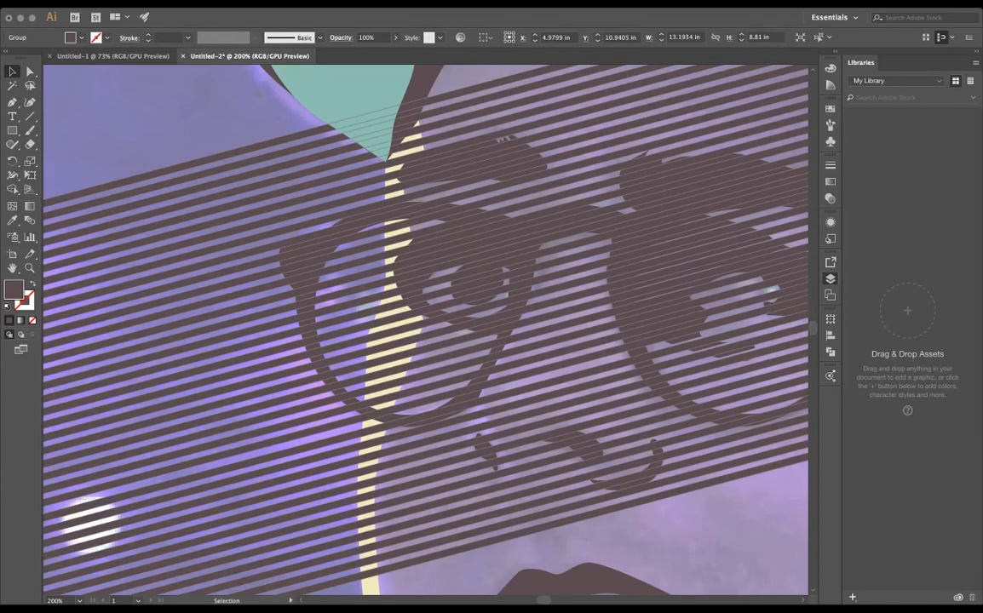
{"action": "left_click", "coordinate": [456, 243], "text": "shift"}
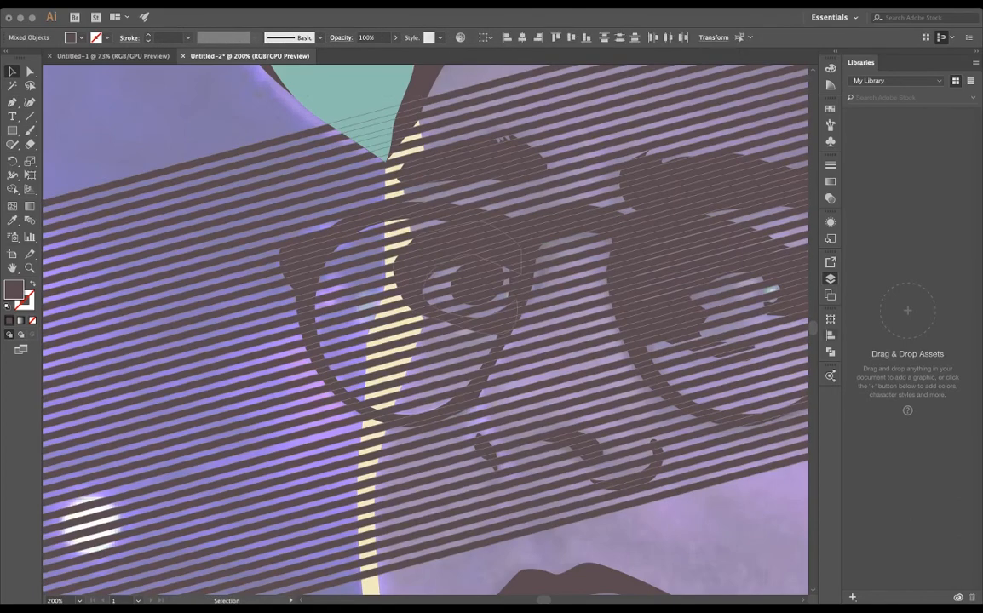
{"action": "key", "text": "super+7"}
{"action": "key", "text": "super+shift+a"}
{"action": "key", "text": "super+minus"}
{"action": "key", "text": "super+minus"}
{"action": "key", "text": "super+minus"}
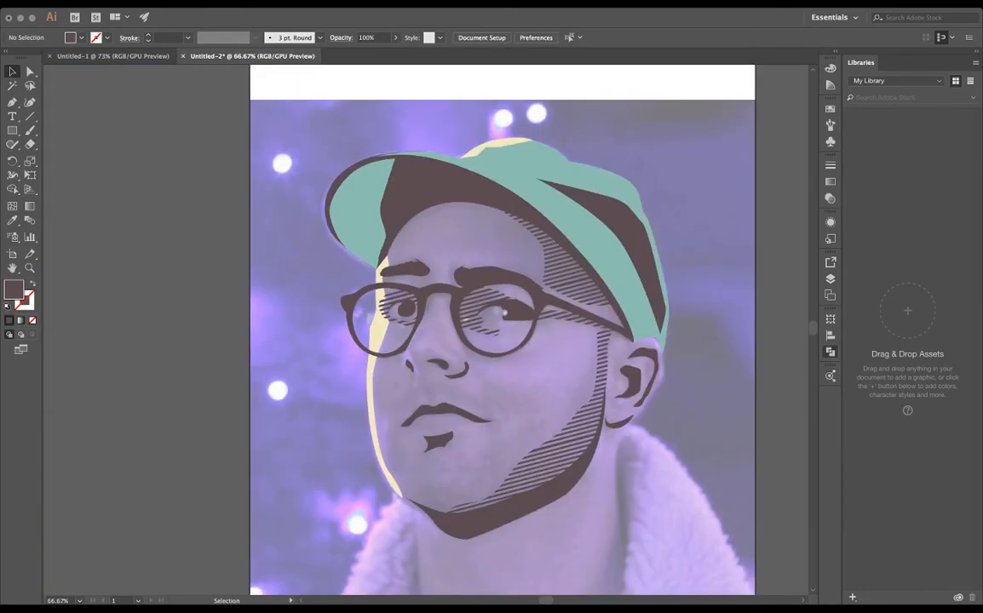
- Hide the reference photo, draw a cutting shape along the cream highlight's inner edge over the eye stripes, and select it with the stripes
{"action": "key", "text": "super+shift+w"}
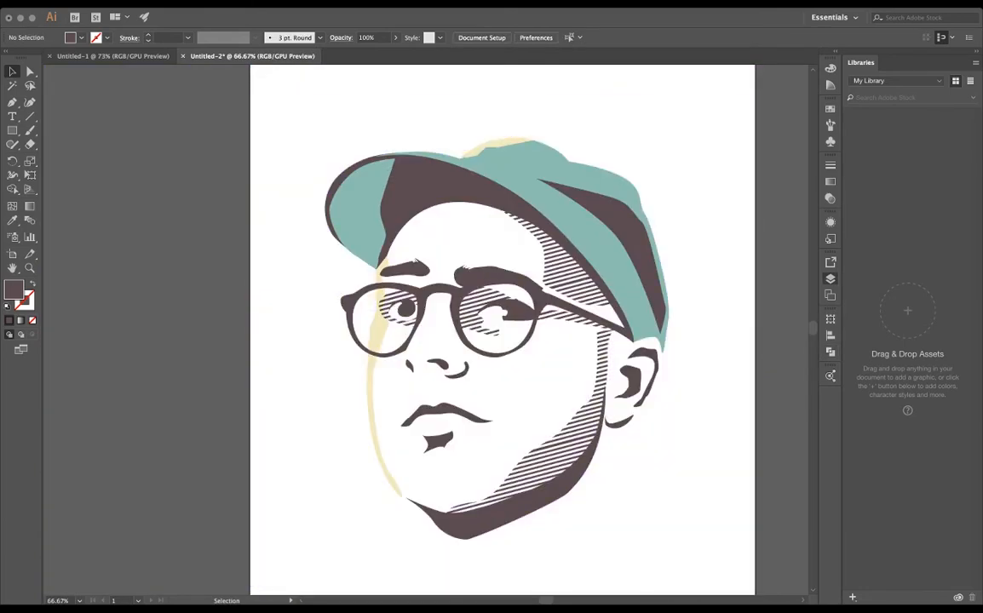
{"action": "scroll", "coordinate": [367, 313], "scroll_direction": "up", "scroll_amount": 4}
{"action": "left_click", "coordinate": [494, 255]}
{"action": "key", "text": "p"}
{"action": "scroll", "coordinate": [447, 217], "scroll_direction": "up", "scroll_amount": 3}
{"action": "left_click", "coordinate": [557, 220]}
{"action": "left_click", "coordinate": [571, 300]}
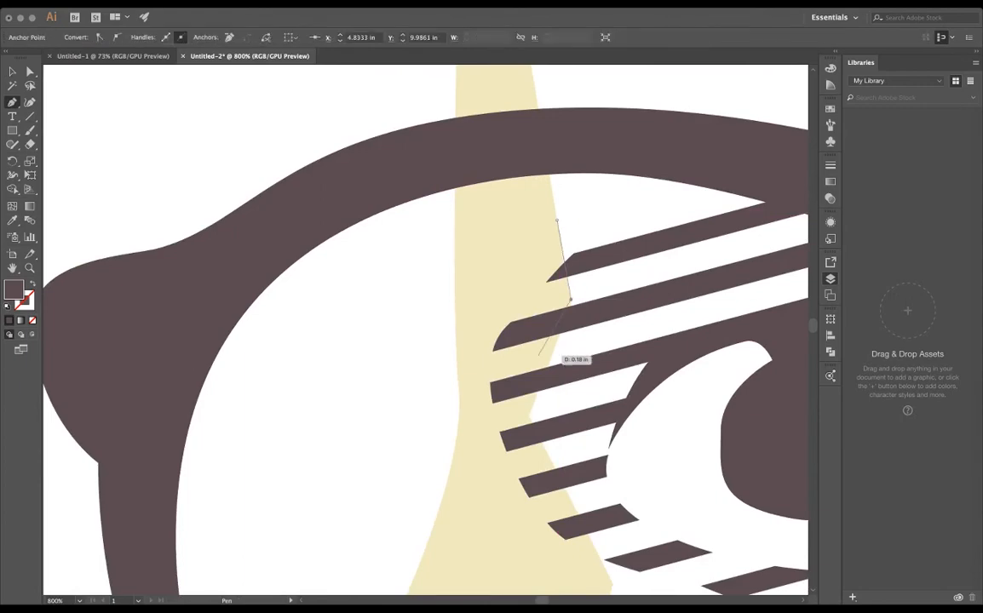
{"action": "left_click", "coordinate": [529, 415]}
{"action": "left_click", "coordinate": [544, 432]}
{"action": "left_click", "coordinate": [441, 431]}
{"action": "left_click", "coordinate": [414, 245]}
{"action": "left_click", "coordinate": [433, 111]}
{"action": "left_click", "coordinate": [489, 98]}
{"action": "key", "text": "v"}
{"action": "left_click", "coordinate": [545, 184], "text": "shift"}
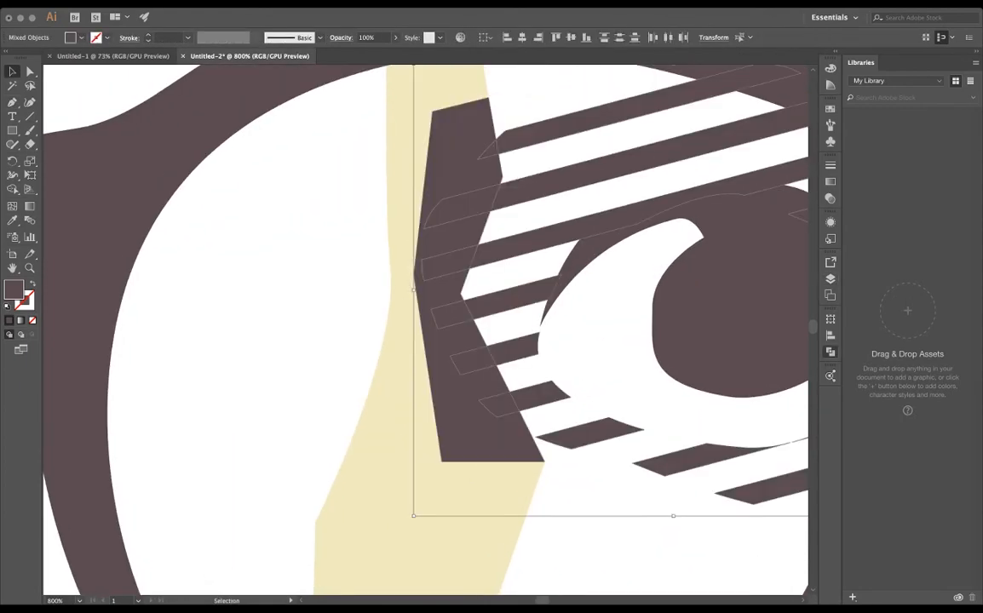
- Try several Pathfinder operations on the cutting shape and the eye stripes, undoing each one
{"action": "left_click", "coordinate": [670, 348]}
{"action": "key", "text": "super+z"}
{"action": "left_click", "coordinate": [464, 426], "text": "shift"}
{"action": "left_click", "coordinate": [464, 426], "text": "shift"}
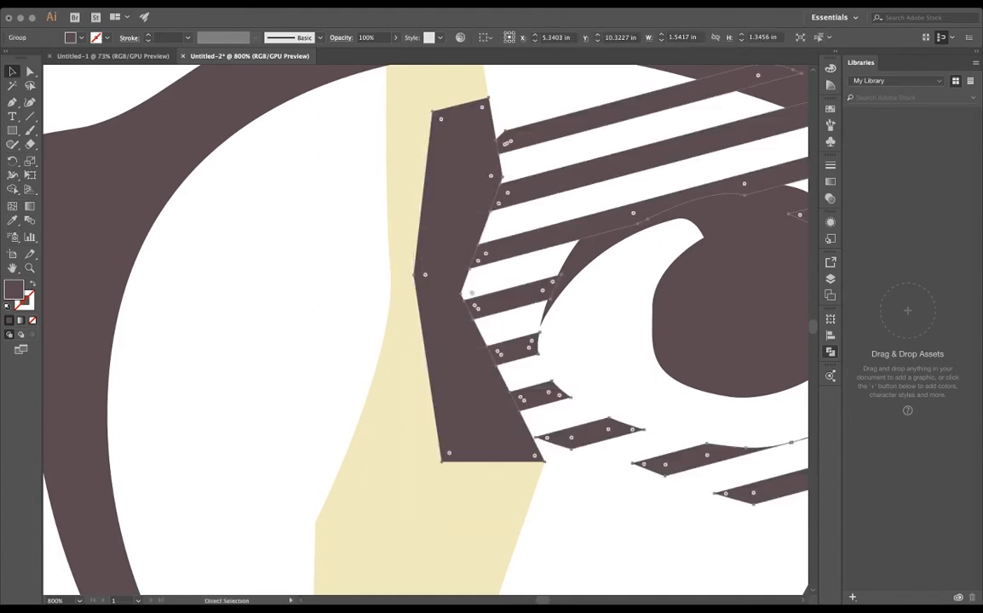
{"action": "key", "text": "super+7"}
{"action": "key", "text": "super+z"}
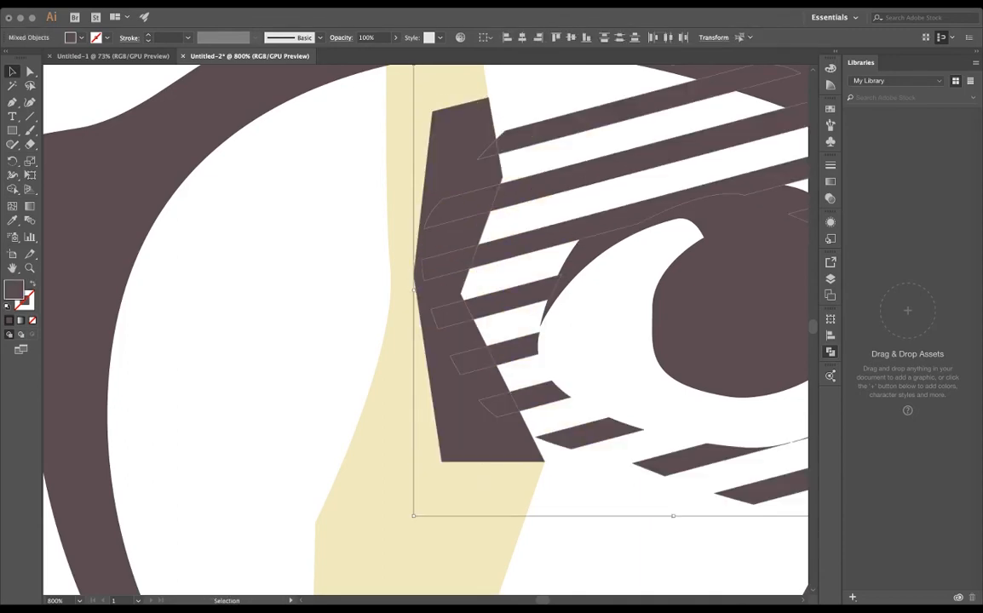
{"action": "left_click", "coordinate": [711, 347]}
{"action": "key", "text": "super+z"}
{"action": "left_click", "coordinate": [732, 348]}
{"action": "key", "text": "super+z"}
{"action": "left_click", "coordinate": [731, 376]}
{"action": "key", "text": "super+z"}
- Try to clear the merged cutting shape from the highlight by removing its outer anchor points and collapsing the rest onto the inner edge
{"action": "left_click", "coordinate": [690, 376]}
{"action": "key", "text": "p"}
{"action": "left_click", "coordinate": [488, 98]}
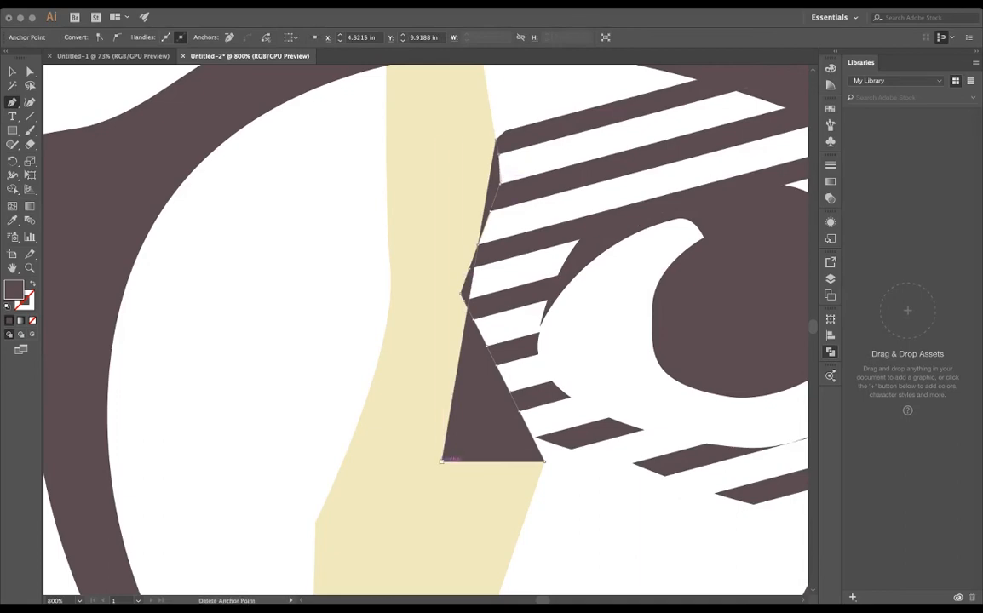
{"action": "left_click", "coordinate": [442, 462]}
{"action": "key", "text": "a"}
{"action": "key", "text": "super+z"}
{"action": "key", "text": "super+z"}
{"action": "left_click_drag", "start_coordinate": [415, 274], "coordinate": [463, 296]}
{"action": "left_click_drag", "start_coordinate": [442, 462], "coordinate": [544, 461]}
{"action": "left_click", "coordinate": [587, 494]}
- Try to move and delete the merged shape's remaining anchor points beside the highlight's inner edge
{"action": "scroll", "coordinate": [707, 213], "scroll_direction": "up", "scroll_amount": 3}
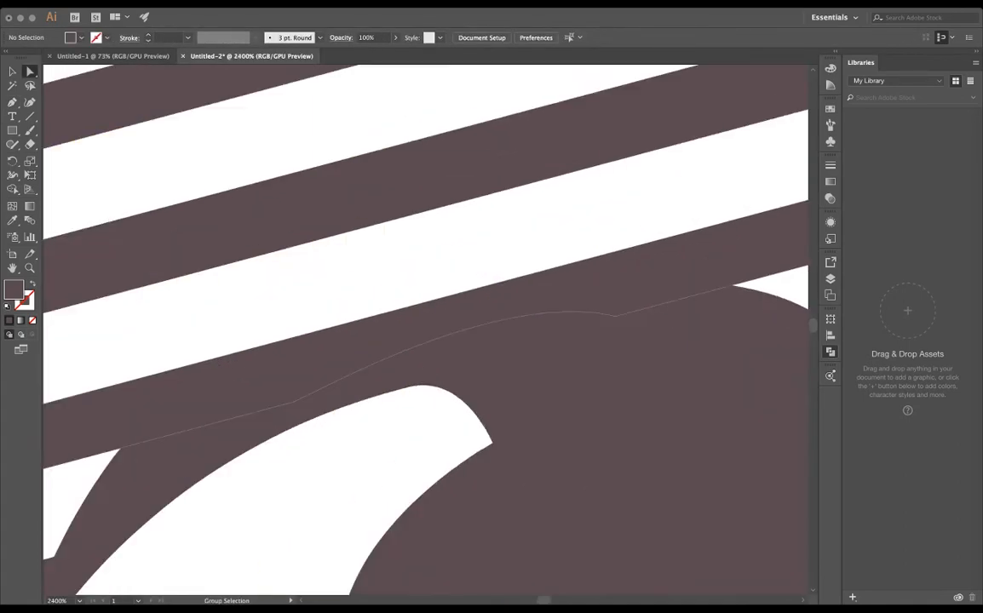
{"action": "scroll", "coordinate": [426, 260], "scroll_direction": "down", "scroll_amount": 1}
{"action": "scroll", "coordinate": [426, 260], "scroll_direction": "left", "scroll_amount": 5}
{"action": "left_click", "coordinate": [481, 280]}
{"action": "left_click_drag", "start_coordinate": [461, 321], "coordinate": [439, 327]}
{"action": "key", "text": "super+z"}
{"action": "left_click_drag", "start_coordinate": [480, 264], "coordinate": [438, 316]}
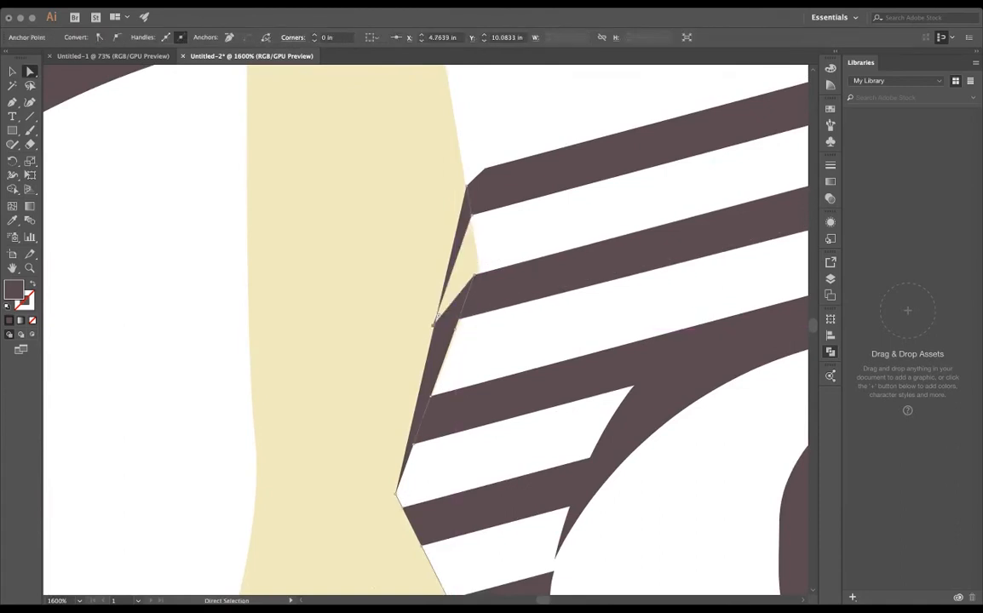
{"action": "key", "text": "super+z"}
{"action": "key", "text": "super+z"}
{"action": "key", "text": "shift+super+z"}
{"action": "left_click_drag", "start_coordinate": [479, 264], "coordinate": [479, 269]}
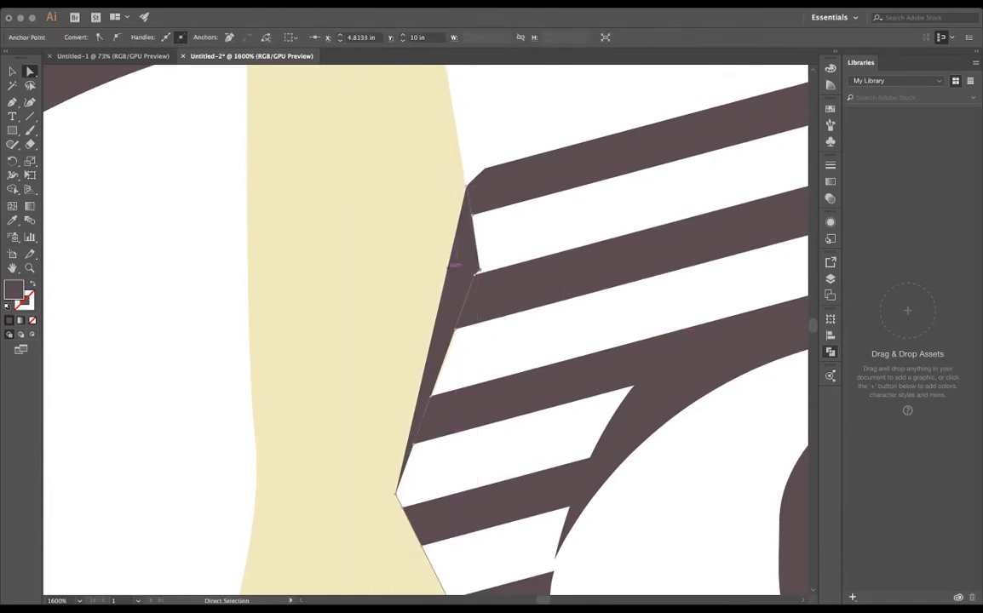
{"action": "left_click", "coordinate": [476, 273]}
{"action": "key", "text": "Delete"}
- Undo the anchor edits and the merge to get back the separate cutting shape and eye stripes
{"action": "key", "text": "super+z"}
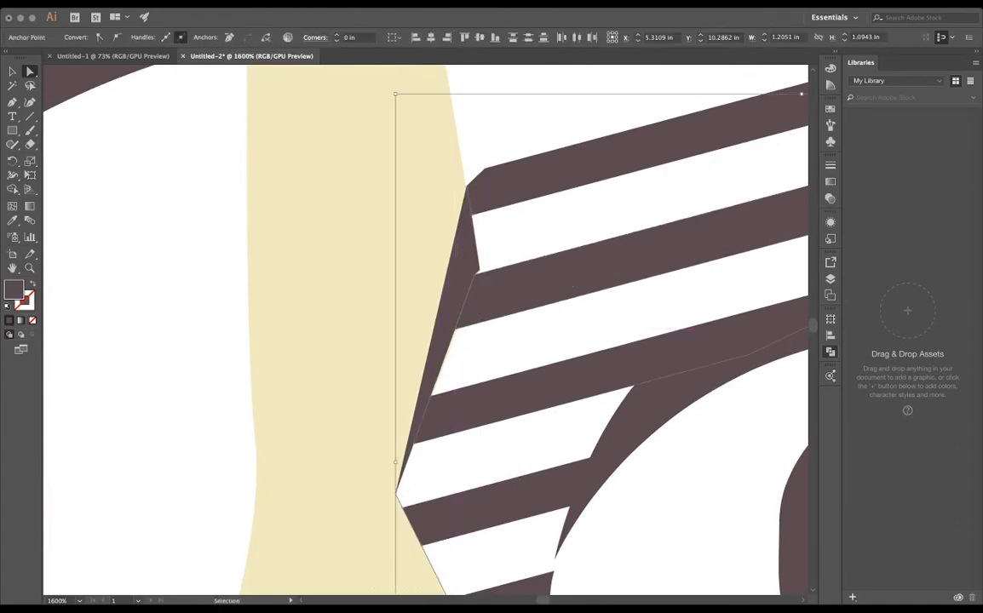
{"action": "key", "text": "super+z"}
{"action": "key", "text": "super+z"}
{"action": "key", "text": "super+z"}
{"action": "key", "text": "super+z"}
{"action": "key", "text": "super+z"}
{"action": "key", "text": "super+z"}
{"action": "key", "text": "super+z"}
{"action": "key", "text": "shift+super+z"}
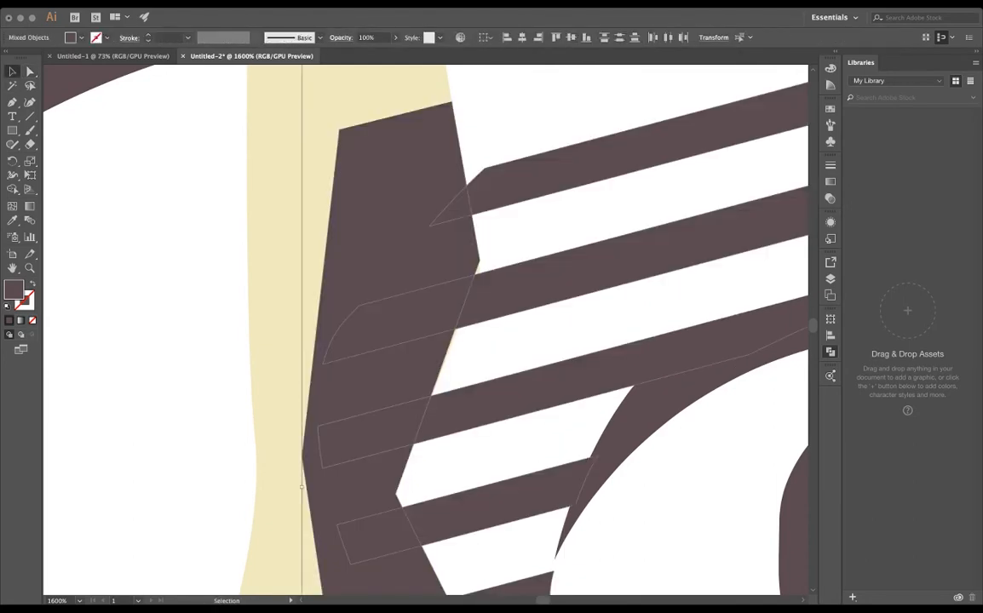
{"action": "key", "text": "super+z"}
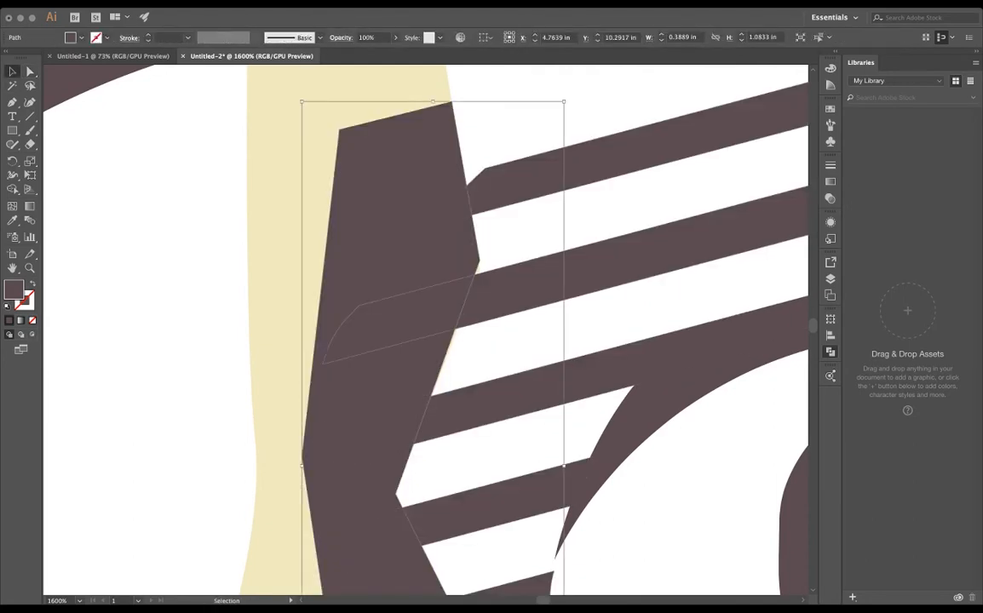
{"action": "key", "text": "super+z"}
- Select the eye stripes with the cutting shape again and try further Pathfinder operations, including one that splits the overlapping areas
{"action": "left_click", "coordinate": [528, 285], "text": "shift"}
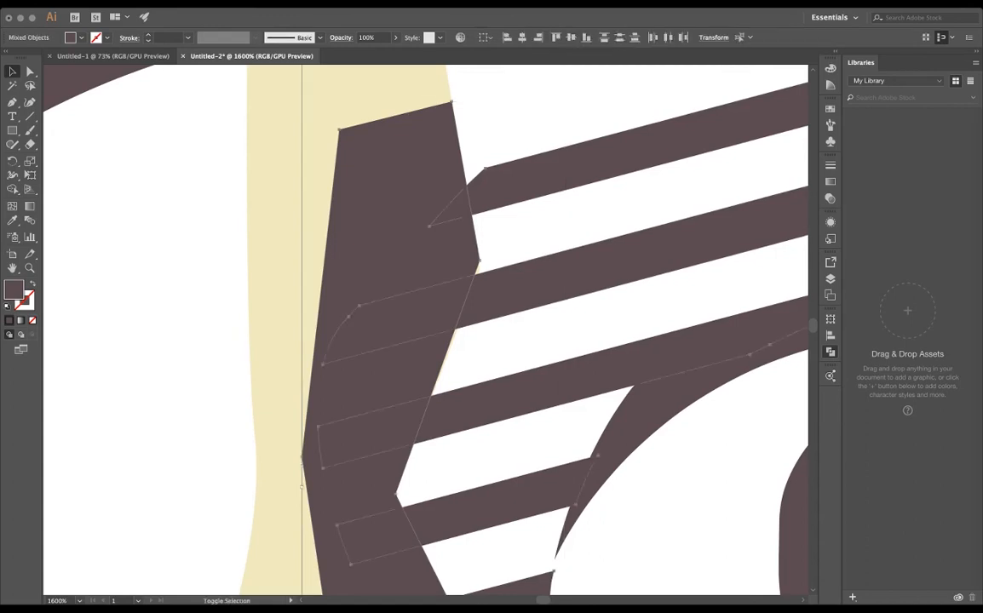
{"action": "key", "text": "super+z"}
{"action": "scroll", "coordinate": [520, 227], "scroll_direction": "down", "scroll_amount": 1}
{"action": "key", "text": "super+z"}
{"action": "key", "text": "super+shift+z"}
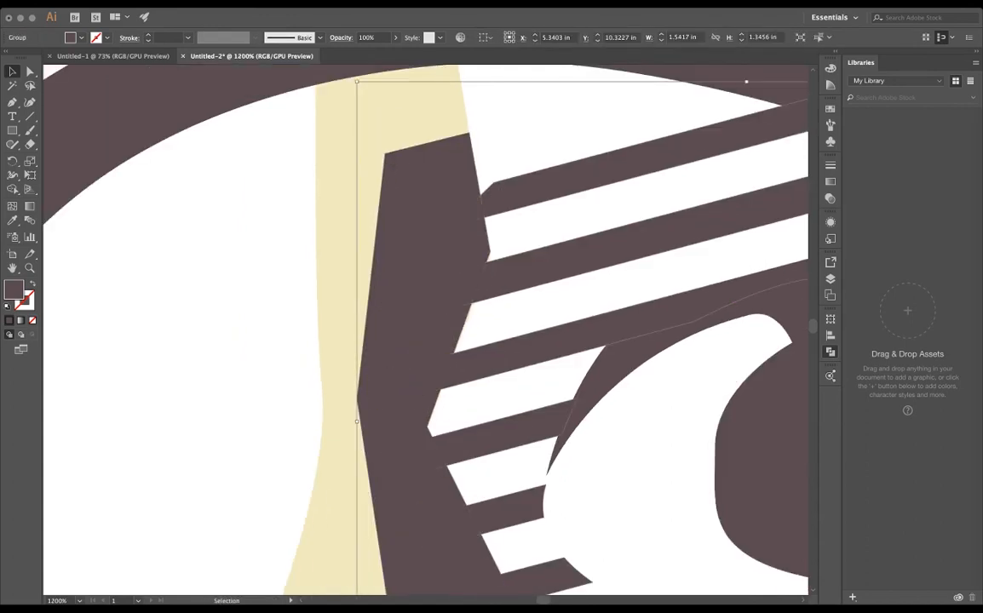
{"action": "key", "text": "super+z"}
{"action": "key", "text": "super+shift+z"}
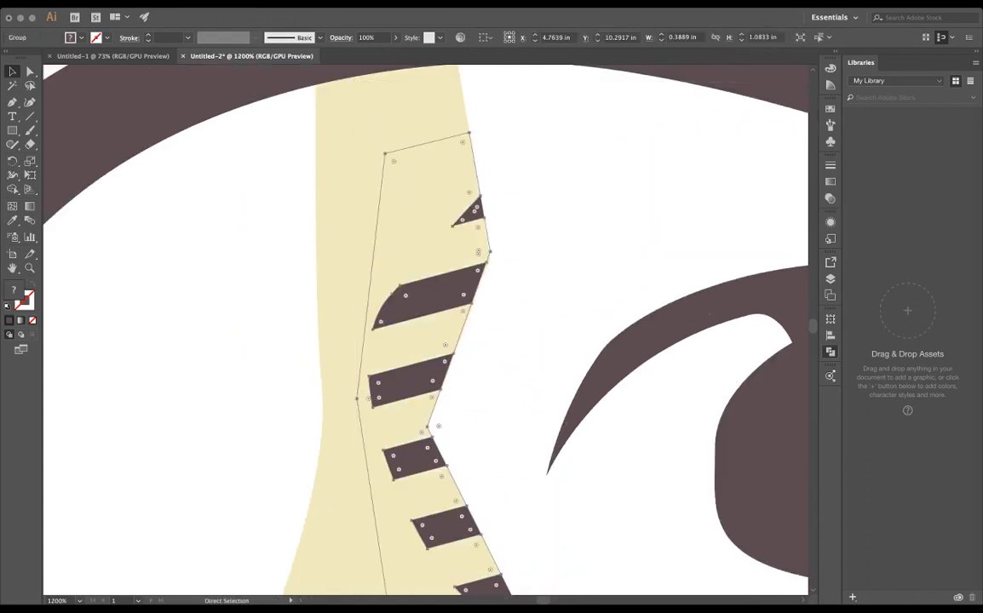
{"action": "key", "text": "super+z"}
{"action": "key", "text": "super+shift+z"}
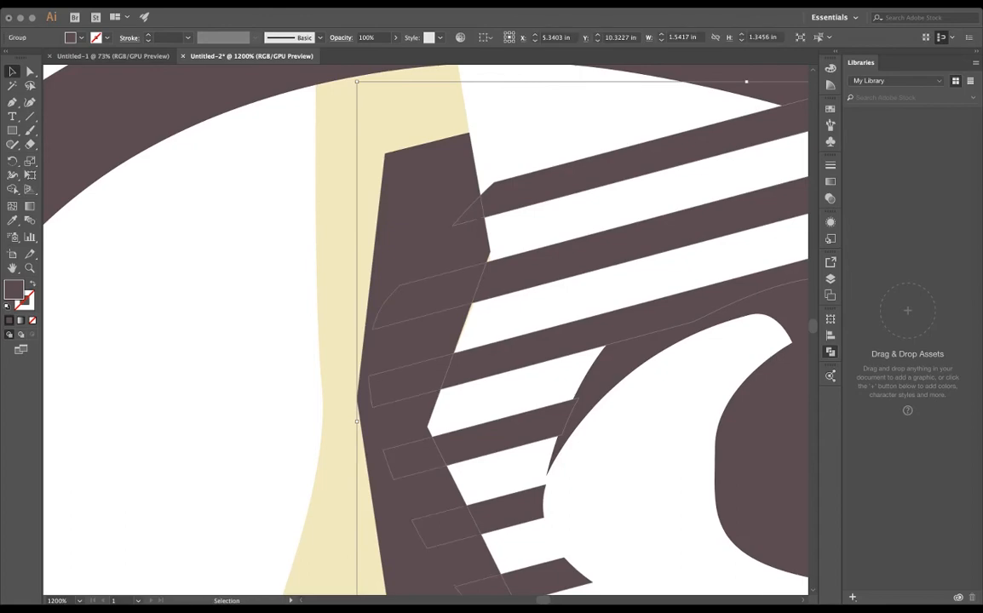
- Trim the eye stripes along the inner edge of the cream highlight and clear the selection
{"action": "key", "text": "super+z"}
{"action": "key", "text": "super+shift+z"}
{"action": "key", "text": "super+minus"}
{"action": "key", "text": "super+minus"}
{"action": "key", "text": "super+minus"}
{"action": "key", "text": "super+minus"}
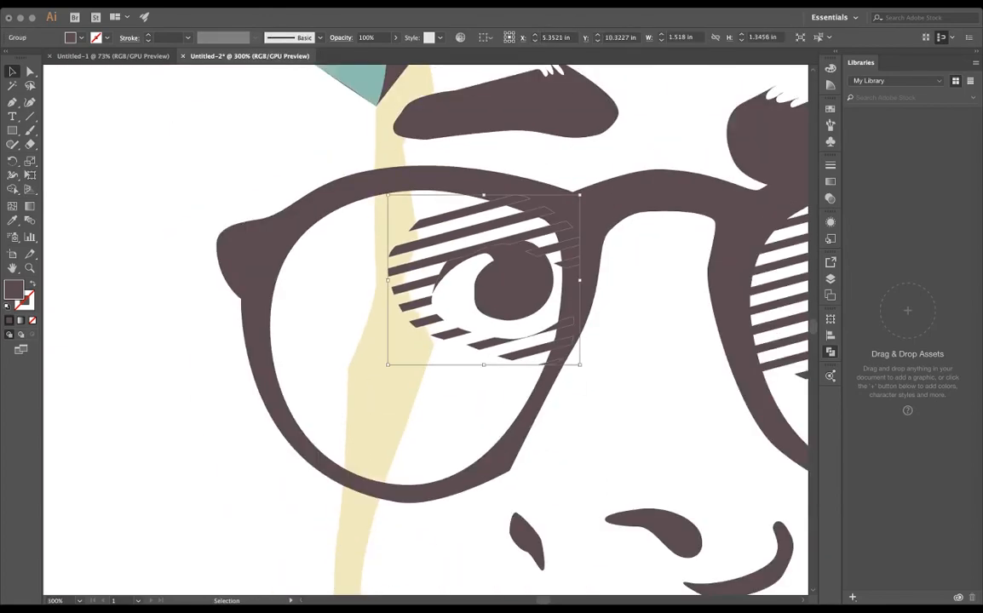
{"action": "key", "text": "super+shift+a"}
{"action": "scroll", "coordinate": [520, 269], "scroll_direction": "down", "scroll_amount": 5}
{"action": "scroll", "coordinate": [587, 293], "scroll_direction": "up", "scroll_amount": 3}
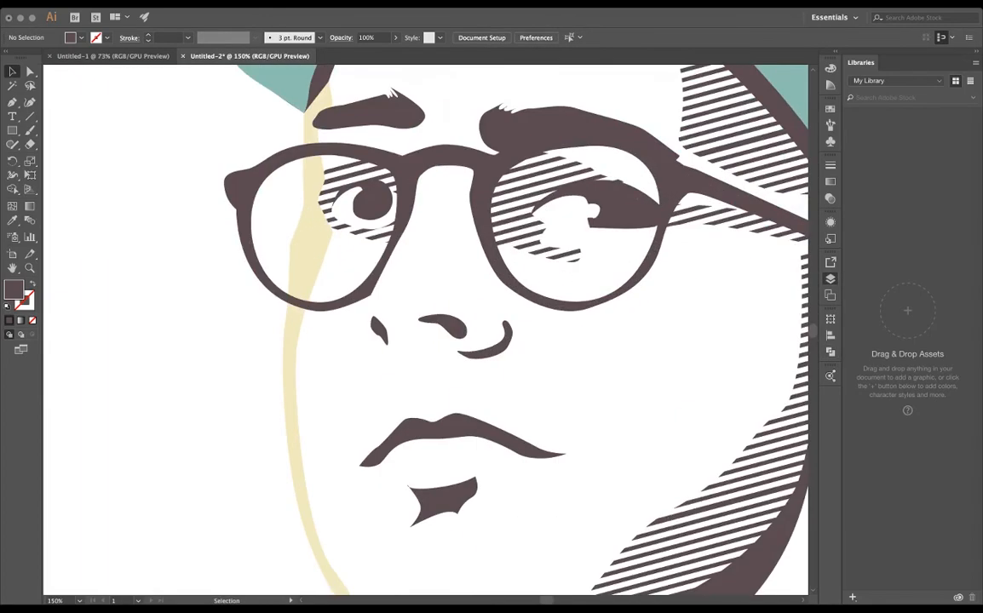
{"action": "scroll", "coordinate": [448, 446], "scroll_direction": "down", "scroll_amount": 2}
- Make the reference photo visible again behind the artwork
{"action": "left_click", "coordinate": [830, 278]}
{"action": "left_click", "coordinate": [668, 311]}
{"action": "left_click", "coordinate": [668, 311]}
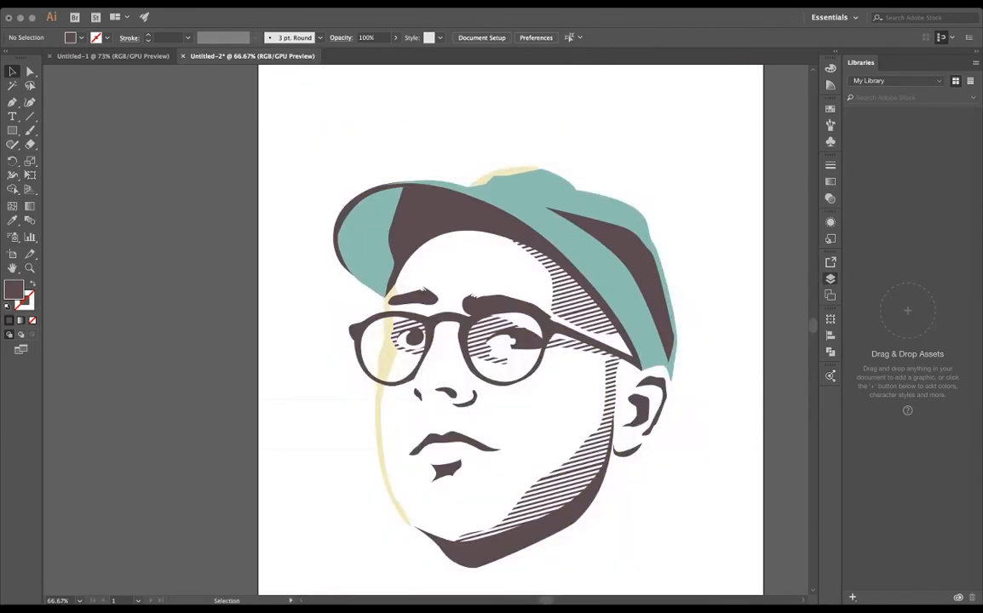
{"action": "left_click", "coordinate": [669, 311]}
- Draw a closed dark brown neck shadow with a jagged edge along the fleece collar, tapering to the neckline, and adjust its upper anchor points
{"action": "left_click_drag", "start_coordinate": [546, 358], "coordinate": [439, 215]}
{"action": "scroll", "coordinate": [540, 413], "scroll_direction": "up", "scroll_amount": 2}
{"action": "scroll", "coordinate": [540, 412], "scroll_direction": "down", "scroll_amount": 2}
{"action": "left_click_drag", "start_coordinate": [540, 412], "coordinate": [557, 337]}
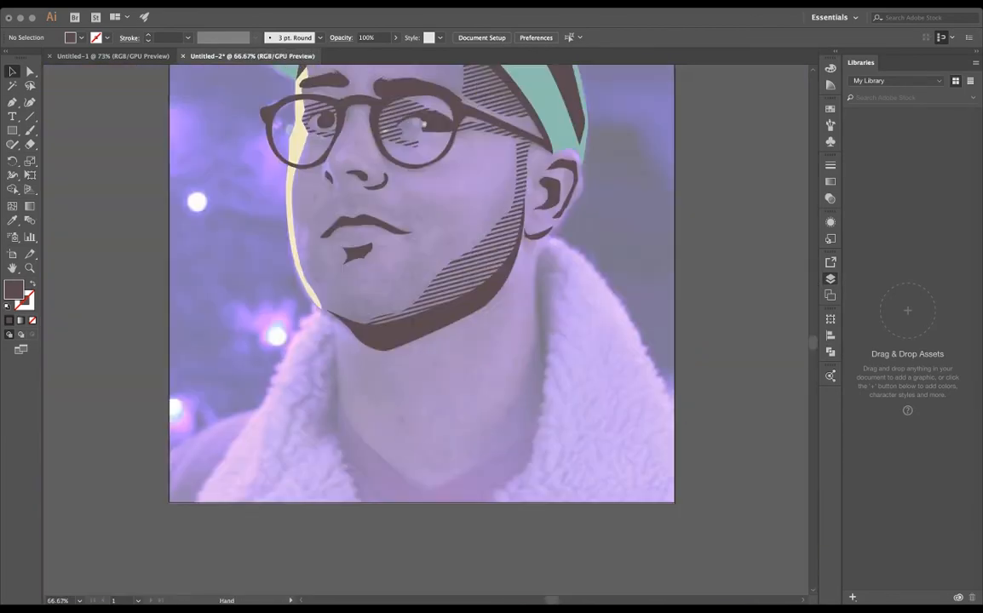
{"action": "scroll", "coordinate": [528, 477], "scroll_direction": "up", "scroll_amount": 1}
{"action": "left_click", "coordinate": [538, 237]}
{"action": "left_click_drag", "start_coordinate": [490, 392], "coordinate": [520, 414]}
{"action": "left_click", "coordinate": [372, 499]}
{"action": "left_click", "coordinate": [543, 393]}
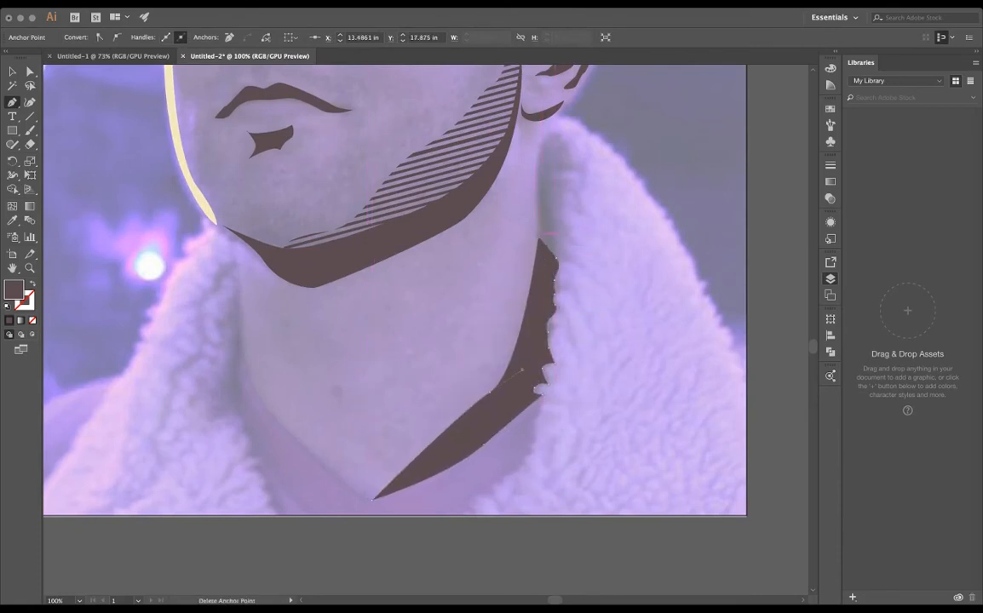
{"action": "left_click", "coordinate": [538, 238]}
{"action": "key", "text": "a"}
{"action": "left_click", "coordinate": [555, 258]}
{"action": "left_click", "coordinate": [538, 242]}
- Paste the diagonal stripes over the neck shadow and crop them to its outline
{"action": "key", "text": "v"}
{"action": "scroll", "coordinate": [545, 316], "scroll_direction": "up", "scroll_amount": 2}
{"action": "scroll", "coordinate": [545, 315], "scroll_direction": "down", "scroll_amount": 1}
{"action": "key", "text": "super+v"}
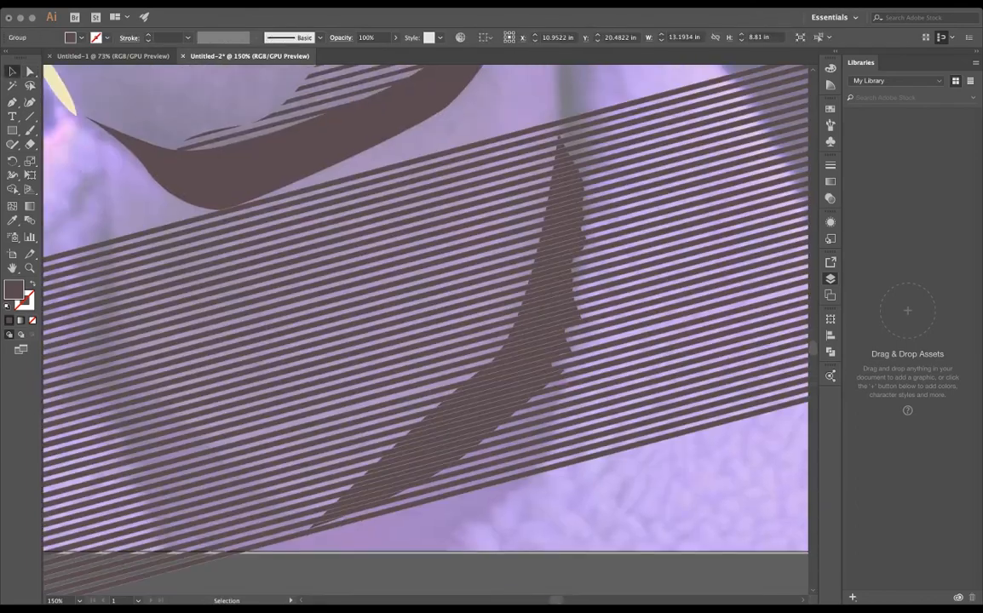
{"action": "left_click", "coordinate": [549, 298], "text": "shift"}
{"action": "key", "text": "super+7"}
{"action": "key", "text": "super+shift+a"}
{"action": "key", "text": "super+minus"}
{"action": "key", "text": "super+minus"}
{"action": "key", "text": "super+minus"}
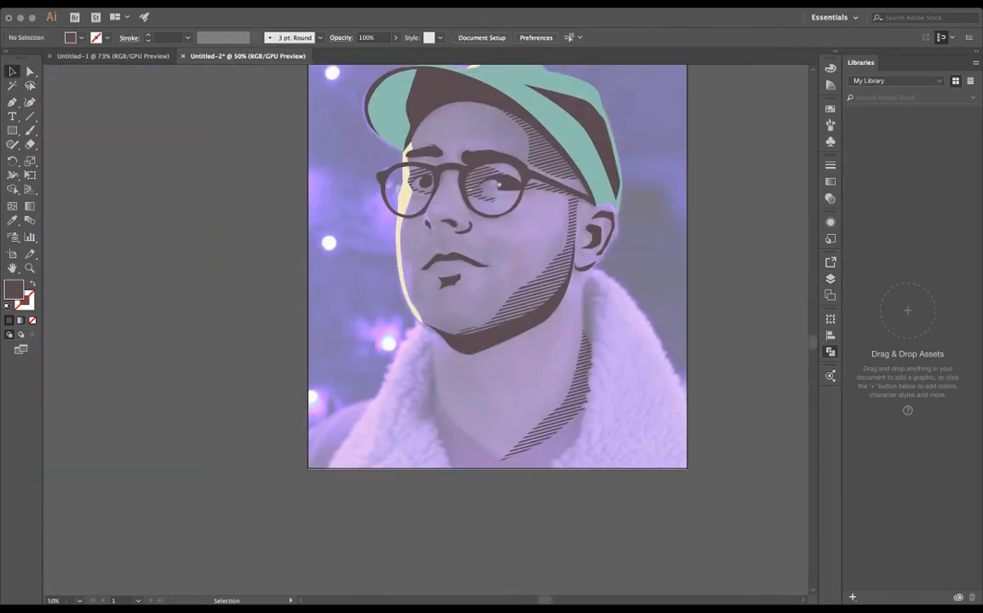
{"action": "left_click_drag", "start_coordinate": [500, 340], "coordinate": [534, 411]}
{"action": "key", "text": "super+equal"}
{"action": "left_click_drag", "start_coordinate": [545, 341], "coordinate": [495, 295]}
{"action": "scroll", "coordinate": [652, 298], "scroll_direction": "up", "scroll_amount": 1}
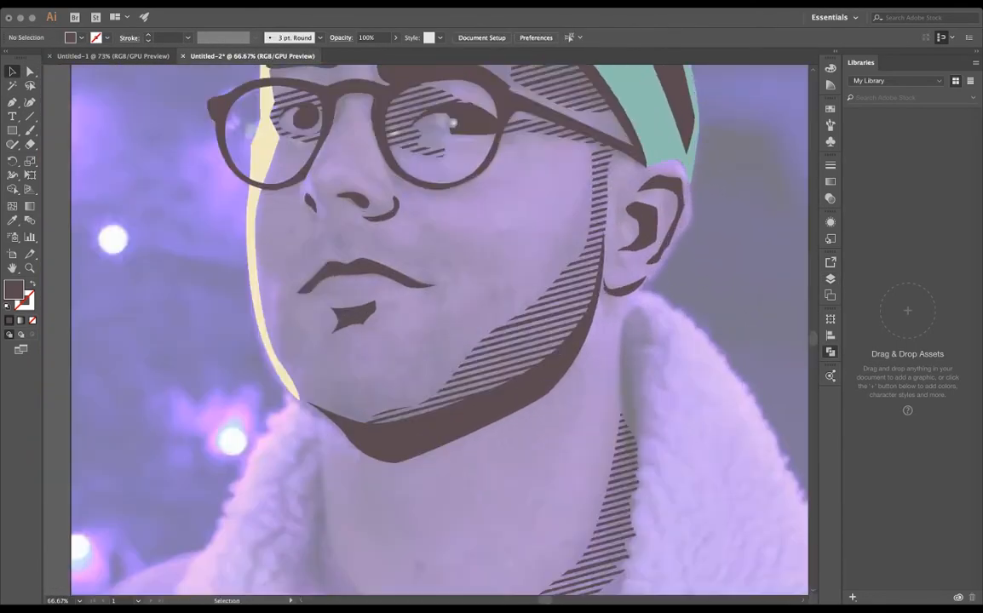
- Start a coral skin shape at the neckline point and trace its edge up along the fleece collar towards the earlobe
{"action": "scroll", "coordinate": [649, 313], "scroll_direction": "down", "scroll_amount": 1}
{"action": "left_click", "coordinate": [831, 279]}
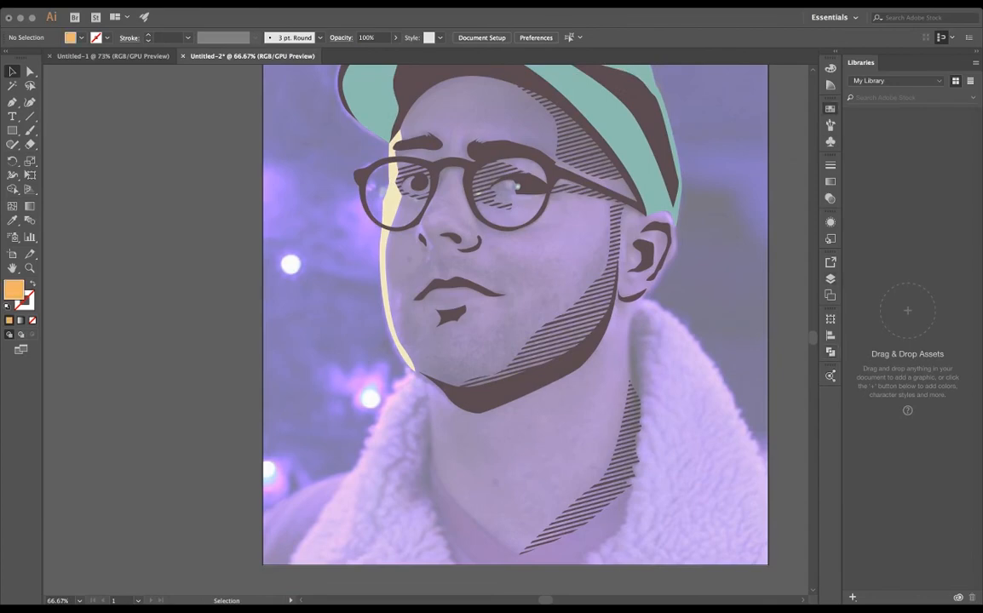
{"action": "scroll", "coordinate": [550, 517], "scroll_direction": "up", "scroll_amount": 1}
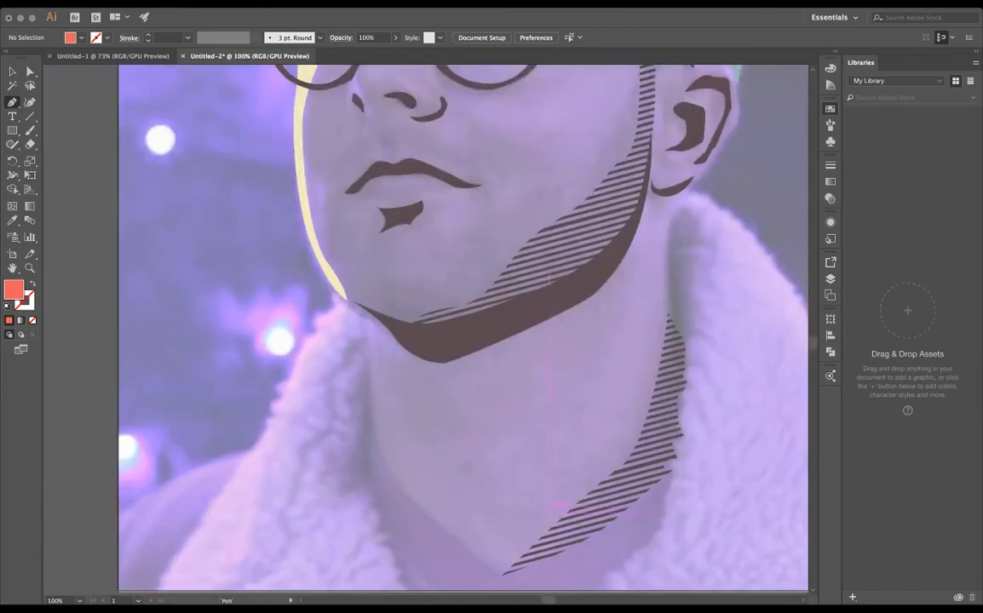
{"action": "left_click_drag", "start_coordinate": [564, 509], "coordinate": [535, 390]}
{"action": "left_click", "coordinate": [469, 460]}
{"action": "left_click_drag", "start_coordinate": [637, 353], "coordinate": [682, 291]}
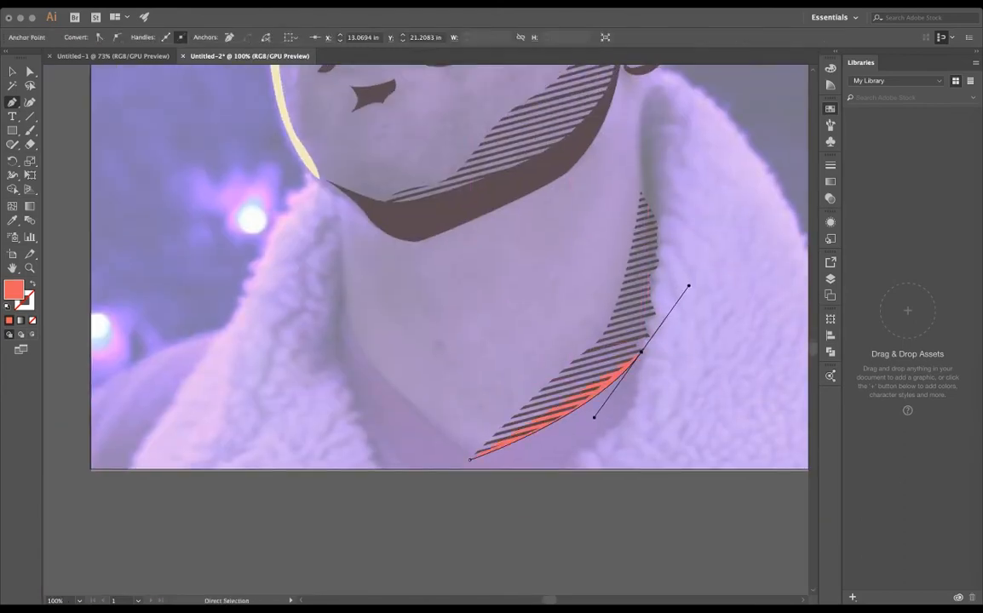
{"action": "left_click_drag", "start_coordinate": [649, 177], "coordinate": [646, 161]}
{"action": "left_click_drag", "start_coordinate": [646, 162], "coordinate": [549, 350]}
{"action": "left_click_drag", "start_coordinate": [545, 292], "coordinate": [443, 401]}
{"action": "scroll", "coordinate": [549, 275], "scroll_direction": "up", "scroll_amount": 2}
{"action": "left_click", "coordinate": [562, 260]}
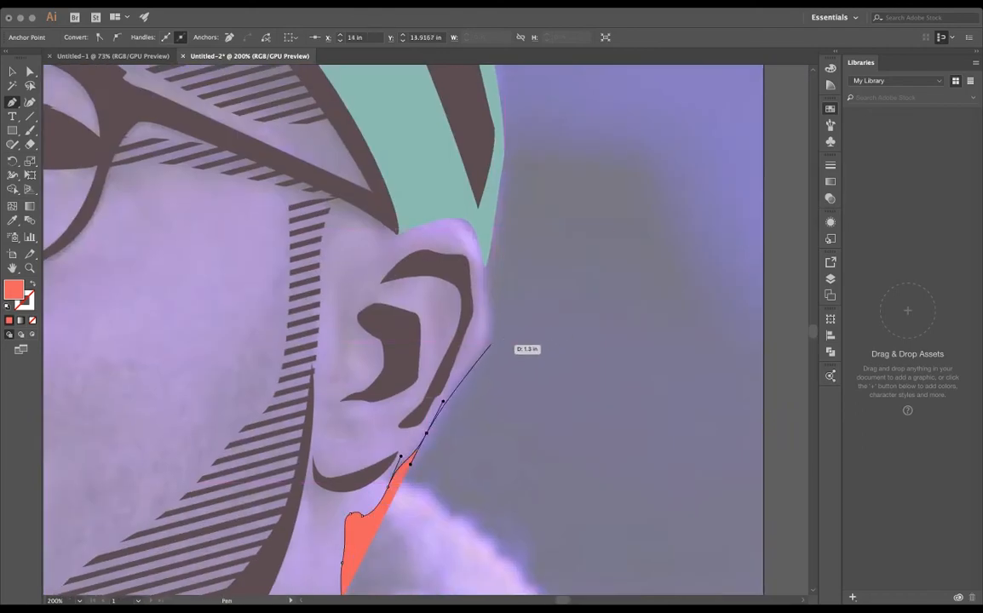
- Continue the coral skin outline around the outer edge of the ear to where it meets the cap and glasses temple
{"action": "left_click_drag", "start_coordinate": [487, 353], "coordinate": [491, 331]}
{"action": "left_click_drag", "start_coordinate": [486, 266], "coordinate": [478, 255]}
{"action": "left_click_drag", "start_coordinate": [466, 217], "coordinate": [452, 214]}
{"action": "left_click", "coordinate": [397, 233]}
{"action": "left_click_drag", "start_coordinate": [397, 233], "coordinate": [527, 394]}
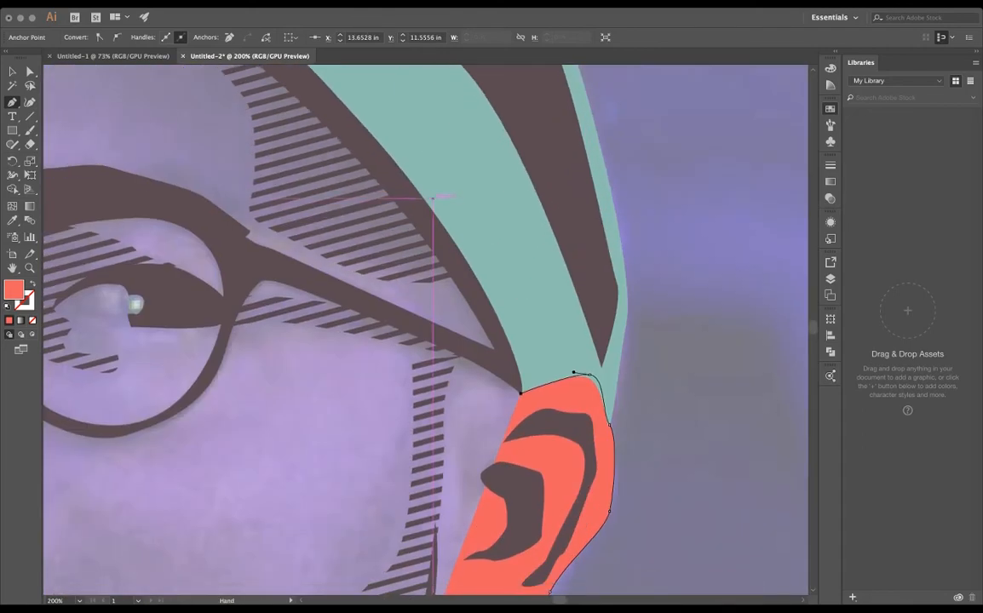
- Carry the skin outline across the forehead behind the cap to the top of the cream face highlight
{"action": "key", "text": "super+minus"}
{"action": "key", "text": "super+minus"}
{"action": "key", "text": "super+minus"}
{"action": "left_click_drag", "start_coordinate": [432, 199], "coordinate": [360, 212]}
{"action": "left_click", "coordinate": [327, 288]}
{"action": "key", "text": "super+plus"}
{"action": "key", "text": "super+plus"}
{"action": "left_click_drag", "start_coordinate": [447, 455], "coordinate": [400, 192]}
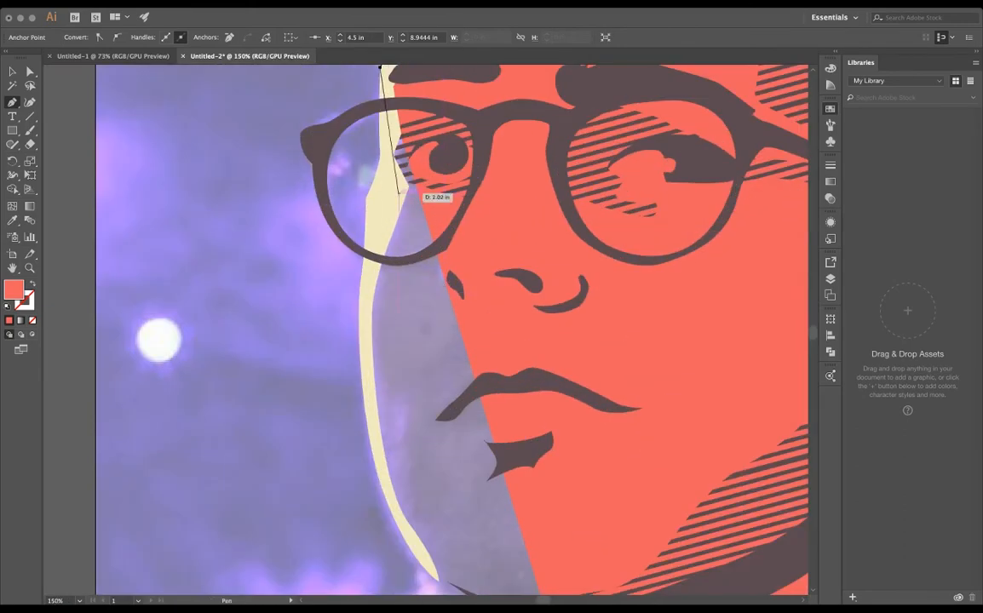
- Trace the skin outline down through the cream highlight to its tip at the jaw
{"action": "left_click", "coordinate": [388, 137]}
{"action": "left_click", "coordinate": [386, 204]}
{"action": "left_click", "coordinate": [365, 299]}
{"action": "left_click", "coordinate": [365, 377]}
{"action": "left_click", "coordinate": [375, 448]}
{"action": "left_click_drag", "start_coordinate": [375, 449], "coordinate": [345, 272]}
{"action": "left_click", "coordinate": [356, 311]}
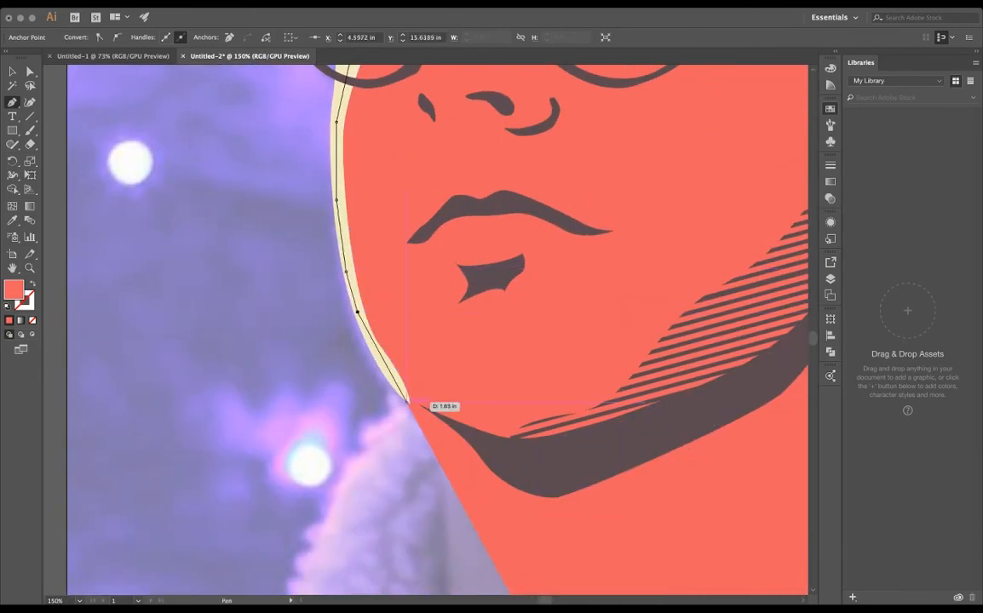
{"action": "left_click_drag", "start_coordinate": [417, 409], "coordinate": [489, 150]}
- Run the skin outline down the far side of the neck along the collar and close it at the neckline
{"action": "left_click_drag", "start_coordinate": [519, 236], "coordinate": [516, 270]}
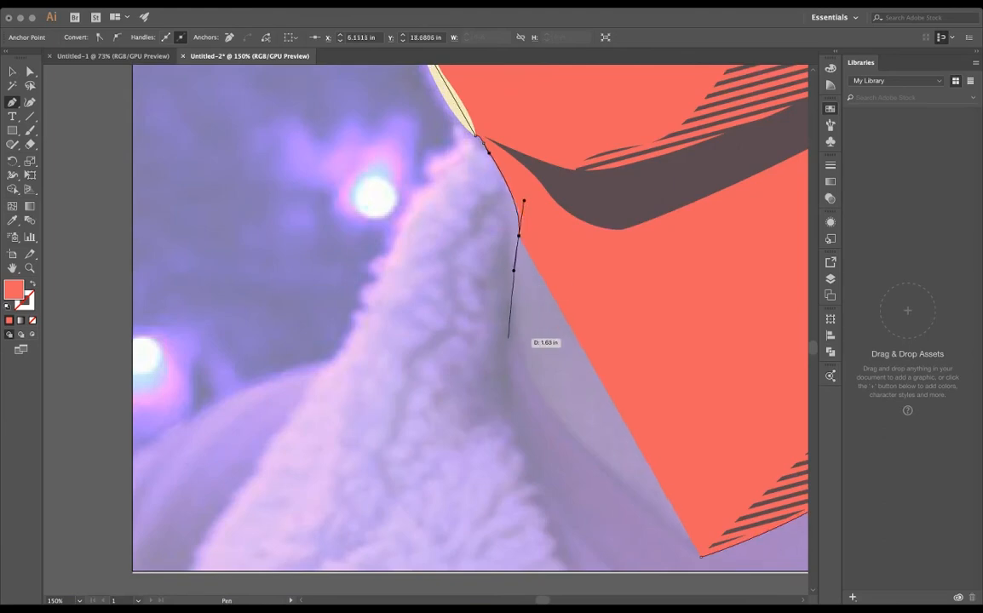
{"action": "left_click", "coordinate": [512, 320]}
{"action": "left_click_drag", "start_coordinate": [547, 409], "coordinate": [471, 289]}
{"action": "left_click", "coordinate": [597, 411]}
- Check the skin outline where the cream highlight's tip meets the neck, and delete the stray anchor point beside the collar
{"action": "left_click_drag", "start_coordinate": [417, 145], "coordinate": [370, 446]}
{"action": "scroll", "coordinate": [335, 310], "scroll_direction": "up", "scroll_amount": 4}
{"action": "left_click", "coordinate": [323, 285], "text": "super"}
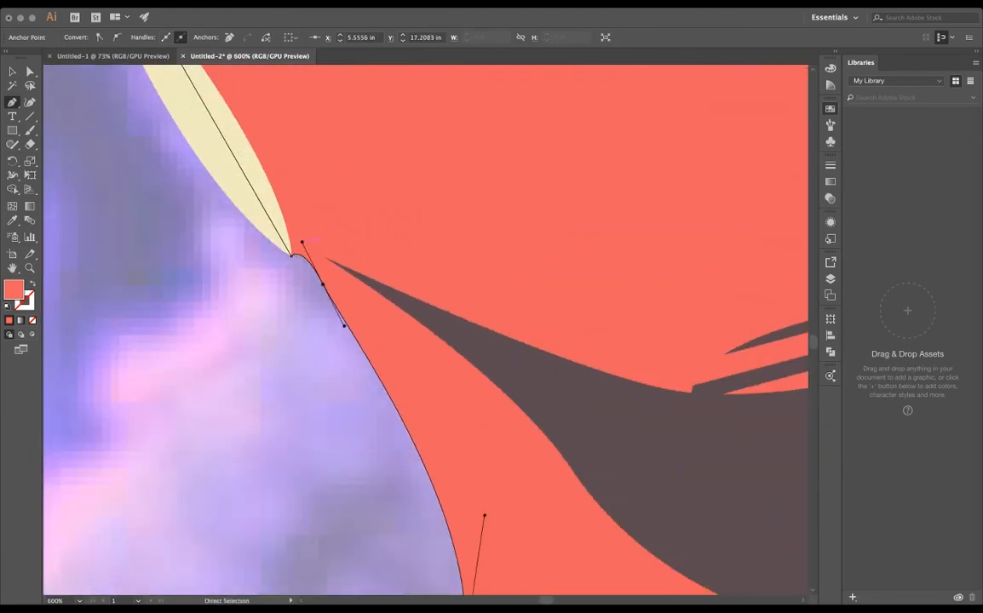
{"action": "left_click", "coordinate": [356, 278], "text": "super"}
{"action": "key", "text": "super+1"}
{"action": "left_click", "coordinate": [210, 324]}
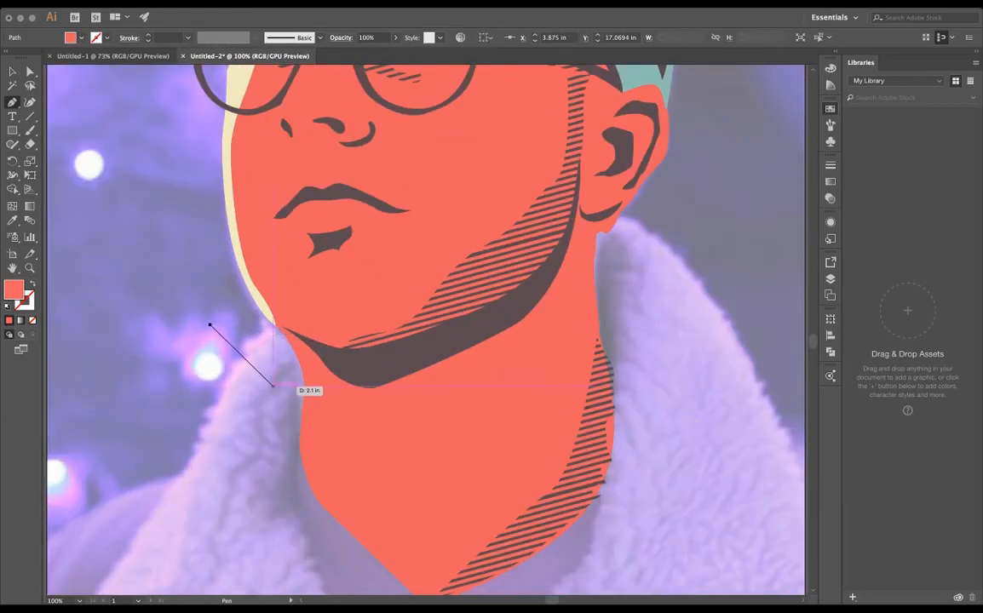
{"action": "key", "text": "v"}
{"action": "key", "text": "Delete"}
- Select the skin shape and add a curved anchor point on its collar-side edge next to the upper neck stripes
{"action": "scroll", "coordinate": [640, 426], "scroll_direction": "up", "scroll_amount": 2}
{"action": "left_click", "coordinate": [511, 349]}
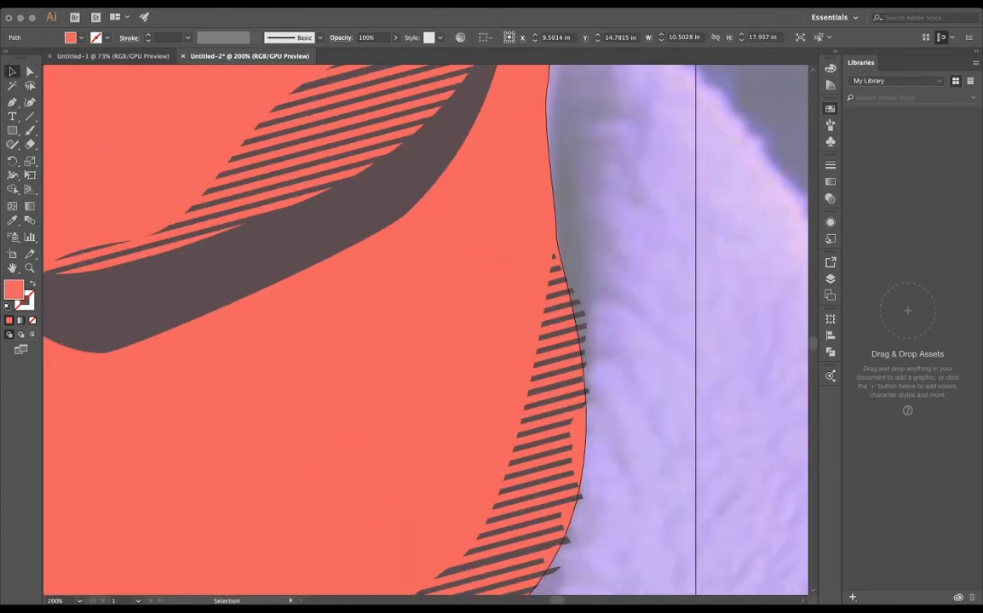
{"action": "key", "text": "p"}
{"action": "scroll", "coordinate": [603, 424], "scroll_direction": "up", "scroll_amount": 2}
{"action": "left_click", "coordinate": [567, 464]}
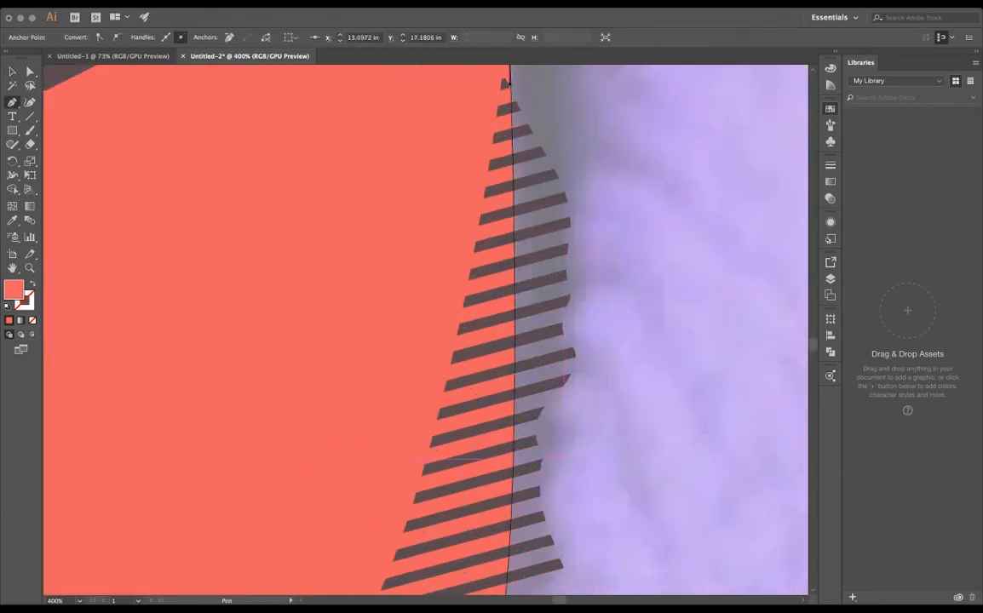
{"action": "key", "text": "super+z"}
{"action": "left_click", "coordinate": [556, 261]}
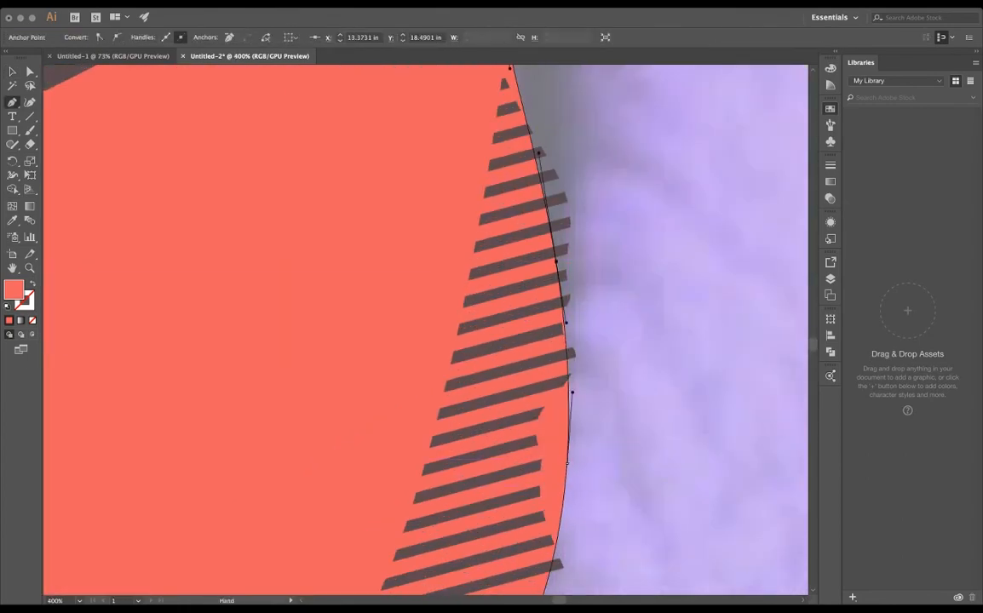
- Add anchor points to the skin edge at the notch in the neck stripes and bend the curve to follow it
{"action": "left_click", "coordinate": [544, 412]}
{"action": "left_click_drag", "start_coordinate": [562, 486], "coordinate": [526, 293]}
{"action": "key", "text": "super+z"}
{"action": "left_click", "coordinate": [541, 421]}
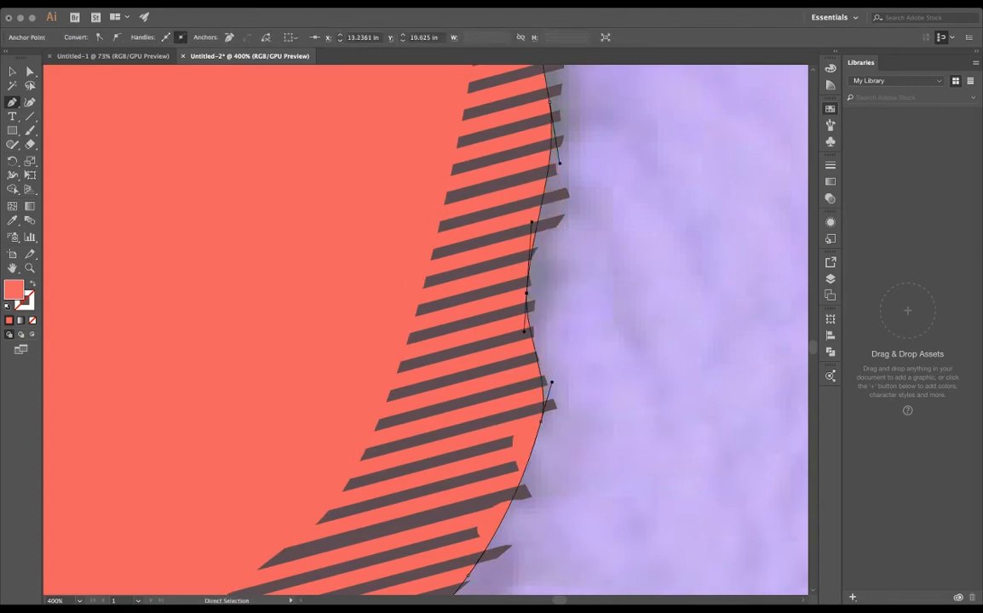
{"action": "left_click_drag", "start_coordinate": [532, 223], "coordinate": [595, 173]}
{"action": "left_click_drag", "start_coordinate": [594, 174], "coordinate": [578, 384]}
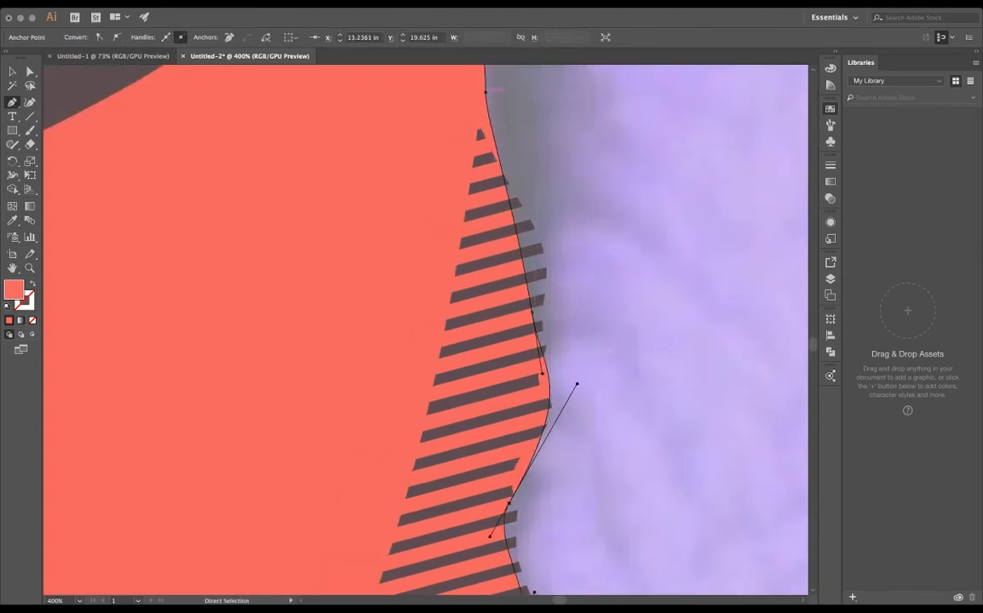
- Move the upper neck anchors onto the stripe ends and add points so the skin edge follows the small bumps
{"action": "left_click_drag", "start_coordinate": [485, 92], "coordinate": [480, 131]}
{"action": "left_click_drag", "start_coordinate": [532, 312], "coordinate": [546, 268]}
{"action": "left_click_drag", "start_coordinate": [528, 158], "coordinate": [522, 179]}
{"action": "left_click", "coordinate": [560, 345]}
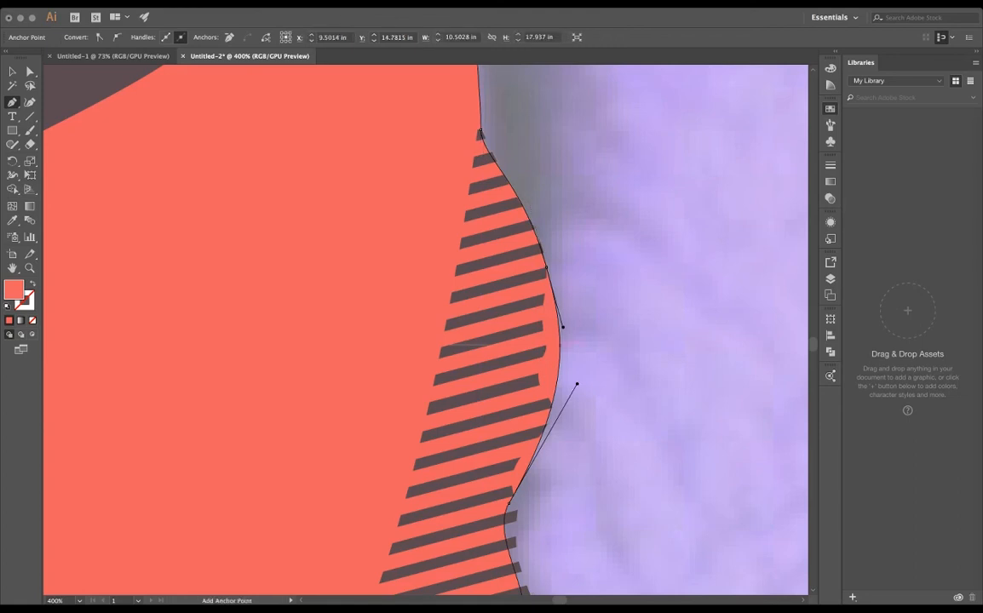
{"action": "left_click", "coordinate": [559, 340]}
{"action": "left_click_drag", "start_coordinate": [560, 339], "coordinate": [542, 321]}
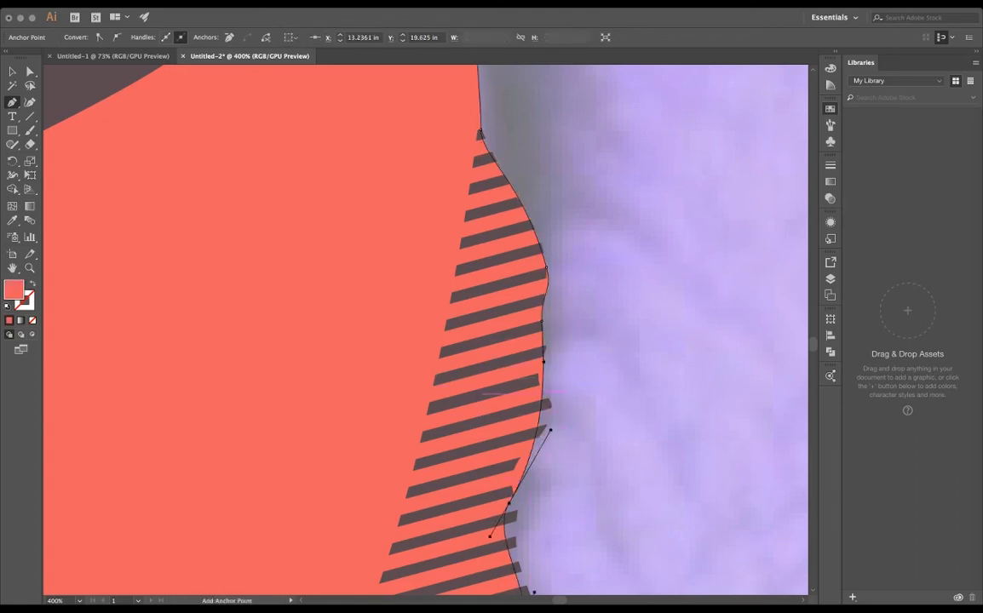
{"action": "left_click_drag", "start_coordinate": [542, 393], "coordinate": [550, 407]}
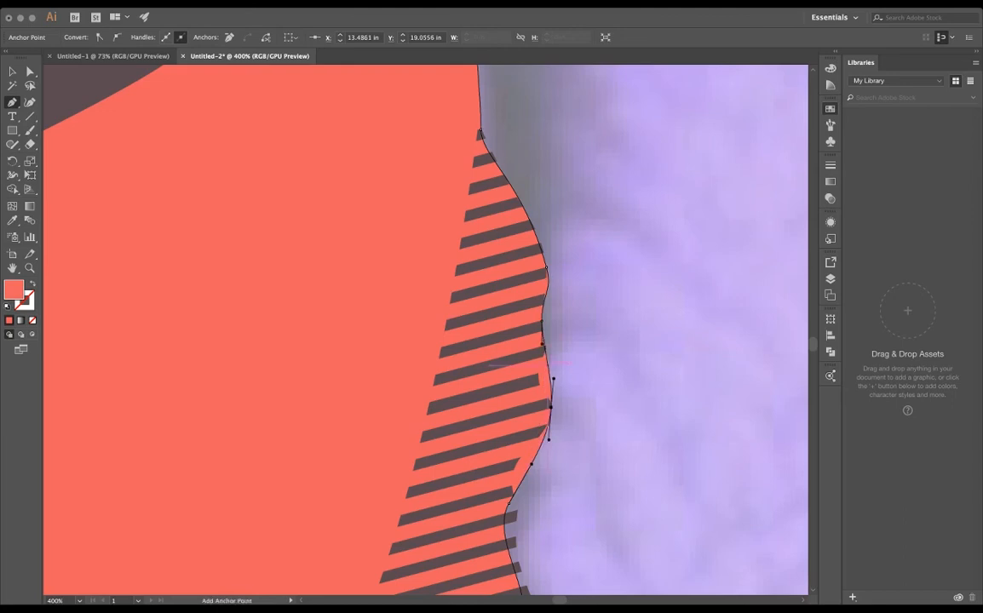
{"action": "left_click", "coordinate": [548, 364]}
{"action": "left_click_drag", "start_coordinate": [548, 364], "coordinate": [541, 379]}
{"action": "left_click", "coordinate": [542, 321], "text": "super"}
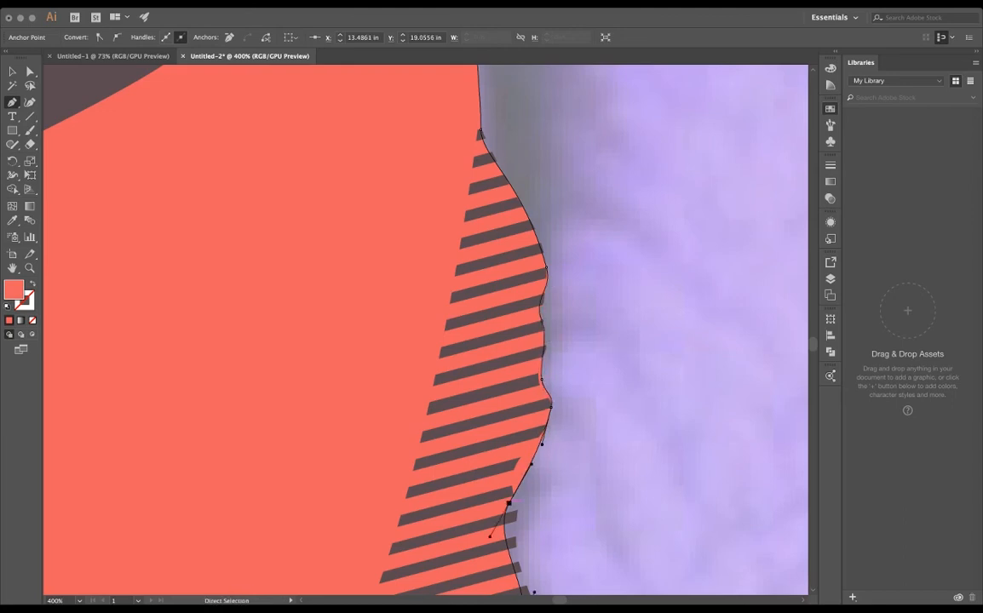
- Pull the skin edge out to the pointed stripe tip on the lower neck and shape the curve into it
{"action": "left_click_drag", "start_coordinate": [528, 426], "coordinate": [554, 264]}
{"action": "left_click_drag", "start_coordinate": [544, 480], "coordinate": [565, 459]}
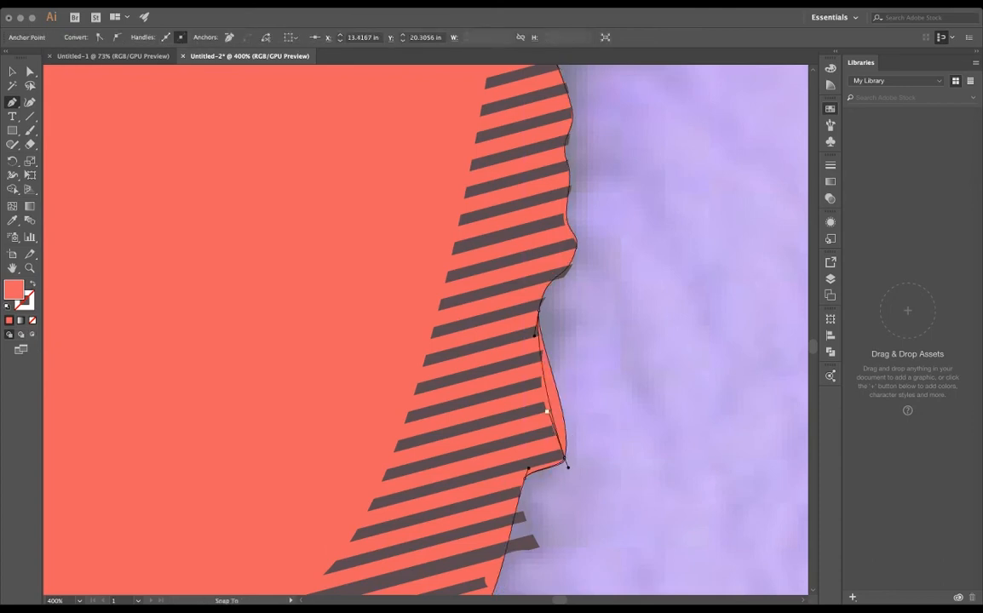
{"action": "left_click_drag", "start_coordinate": [547, 497], "coordinate": [594, 333]}
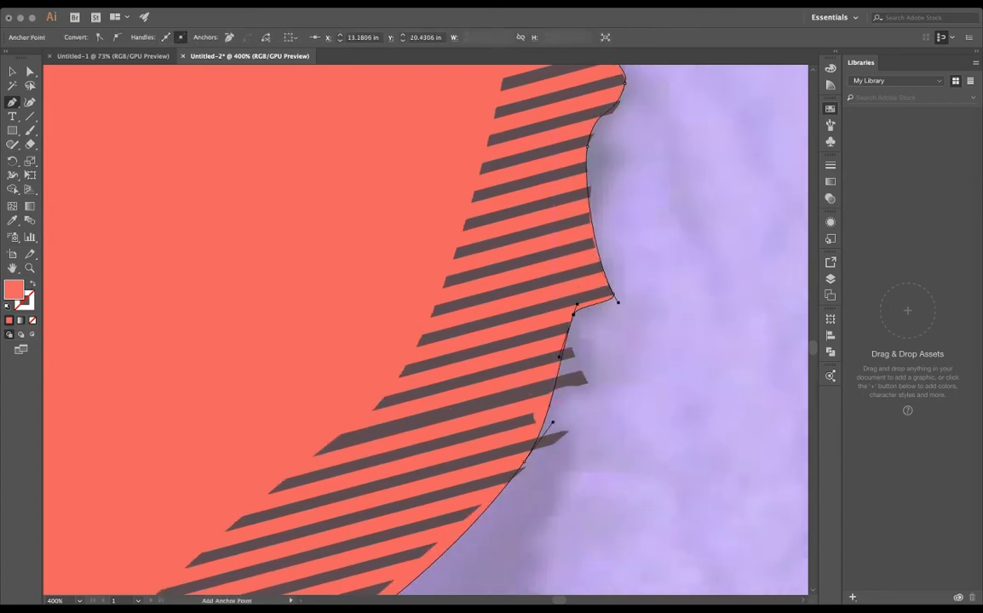
- Add and move anchor points on the lower neck edge to form jagged points matching the protruding stripe ends
{"action": "left_click", "coordinate": [549, 406]}
{"action": "left_click_drag", "start_coordinate": [549, 405], "coordinate": [589, 382]}
{"action": "left_click_drag", "start_coordinate": [599, 351], "coordinate": [576, 356]}
{"action": "left_click_drag", "start_coordinate": [575, 412], "coordinate": [524, 412]}
{"action": "left_click", "coordinate": [524, 462], "text": "super"}
{"action": "left_click_drag", "start_coordinate": [524, 462], "coordinate": [500, 431]}
{"action": "left_click", "coordinate": [589, 383], "text": "super"}
{"action": "left_click", "coordinate": [592, 389], "text": "alt"}
{"action": "left_click", "coordinate": [590, 385], "text": "super"}
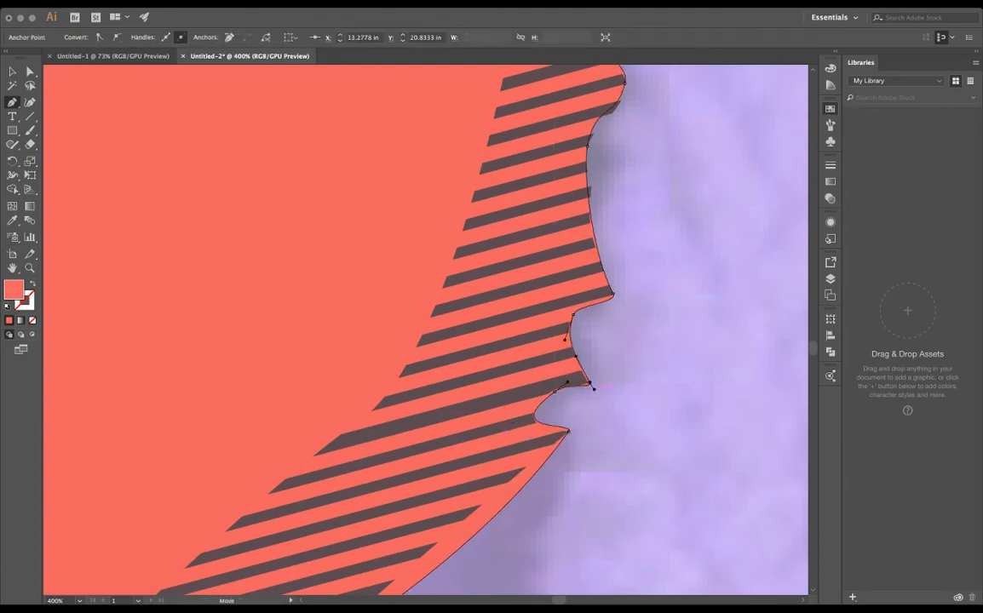
- Adjust the skin edge's curve from the last jagged point down to the neckline to follow the lower stripe ends
{"action": "left_click_drag", "start_coordinate": [586, 475], "coordinate": [669, 289]}
{"action": "left_click_drag", "start_coordinate": [463, 509], "coordinate": [442, 510]}
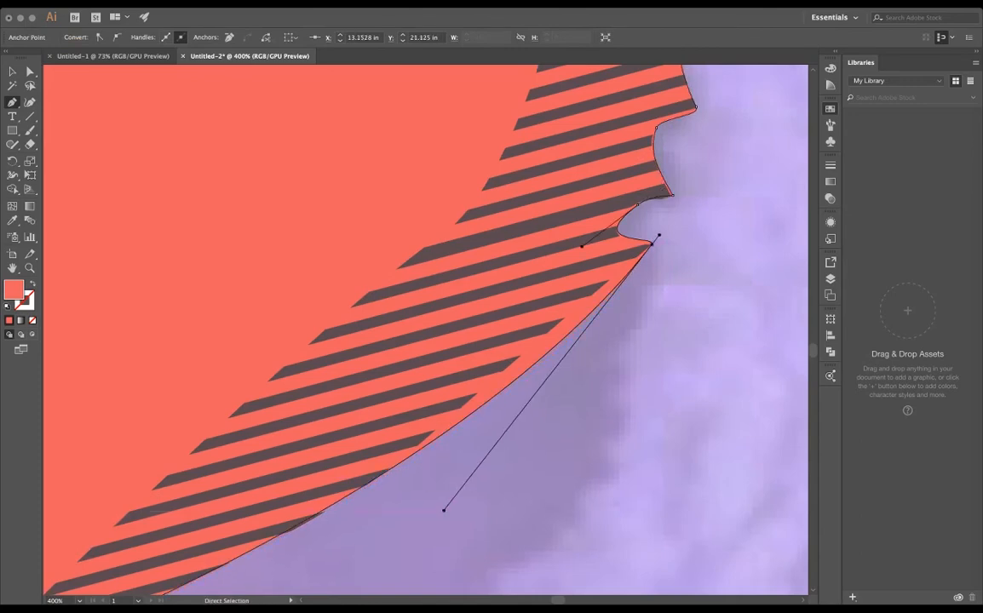
{"action": "left_click", "coordinate": [551, 348]}
{"action": "left_click_drag", "start_coordinate": [551, 348], "coordinate": [551, 329]}
{"action": "scroll", "coordinate": [526, 413], "scroll_direction": "down", "scroll_amount": 6}
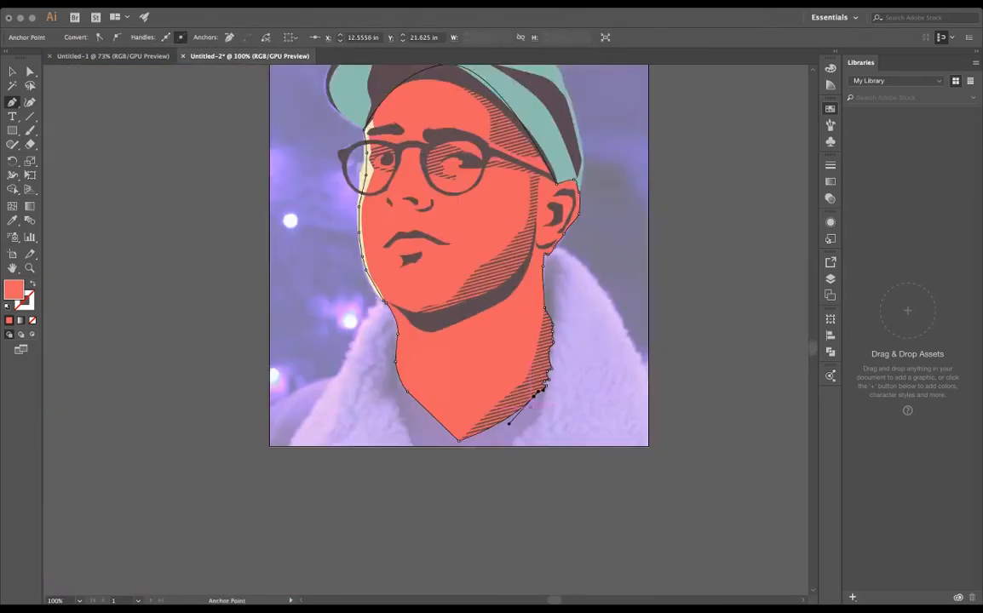
- Deselect the skin shape and hide the reference photo to review the whole portrait
{"action": "scroll", "coordinate": [520, 413], "scroll_direction": "up", "scroll_amount": 3}
{"action": "key", "text": "v"}
{"action": "left_click", "coordinate": [658, 278]}
{"action": "scroll", "coordinate": [307, 320], "scroll_direction": "up", "scroll_amount": 2}
{"action": "key", "text": "super+minus"}
{"action": "key", "text": "super+minus"}
{"action": "key", "text": "super+minus"}
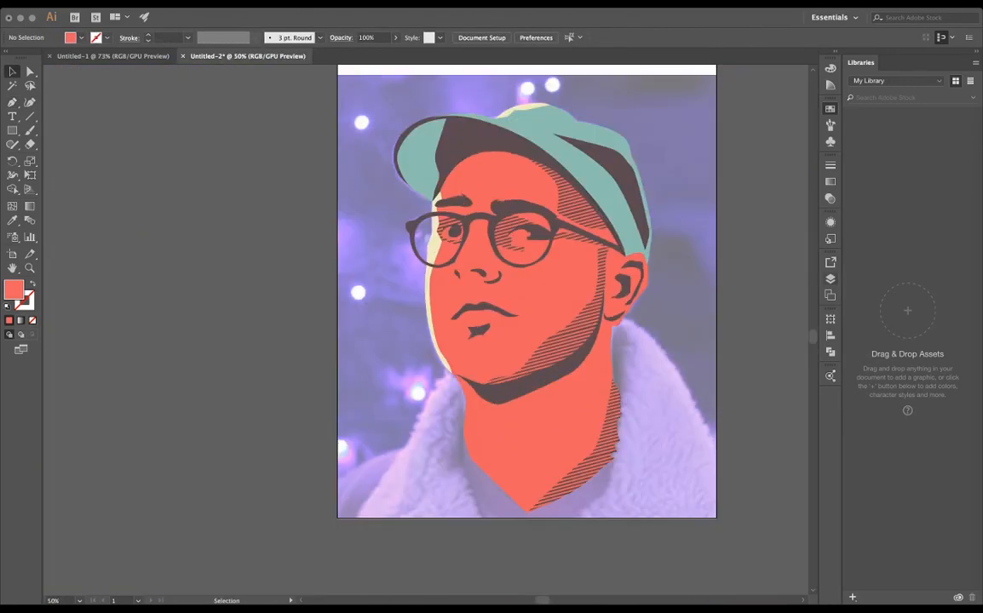
{"action": "key", "text": "super+shift+w"}
{"action": "scroll", "coordinate": [501, 273], "scroll_direction": "up", "scroll_amount": 1}
{"action": "scroll", "coordinate": [397, 273], "scroll_direction": "down", "scroll_amount": 2}
{"action": "scroll", "coordinate": [462, 292], "scroll_direction": "up", "scroll_amount": 3}
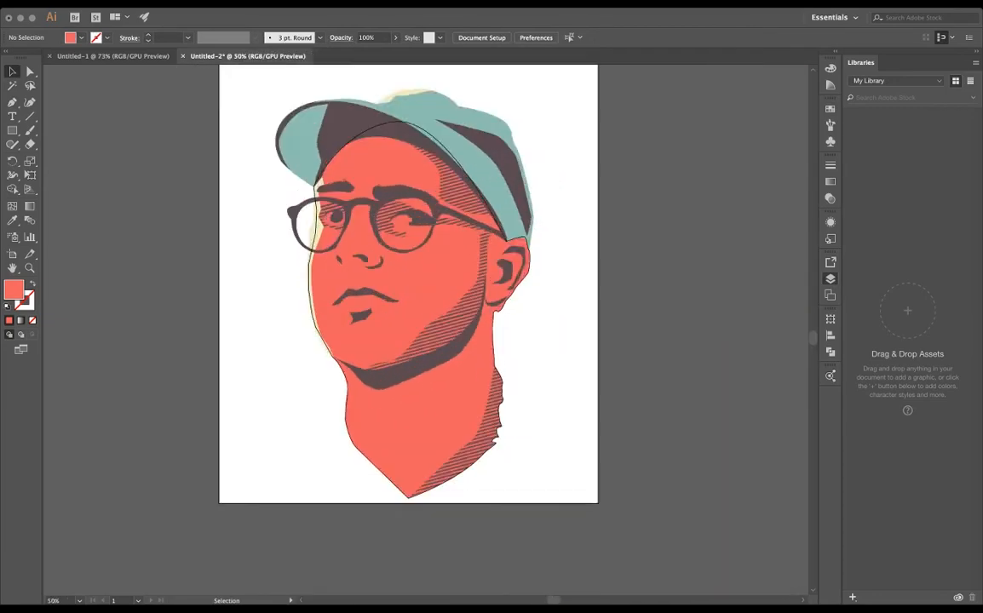
- Set the coral skin shape's opacity to 48% and show the reference photo again
{"action": "left_click", "coordinate": [388, 289]}
{"action": "left_click", "coordinate": [396, 38]}
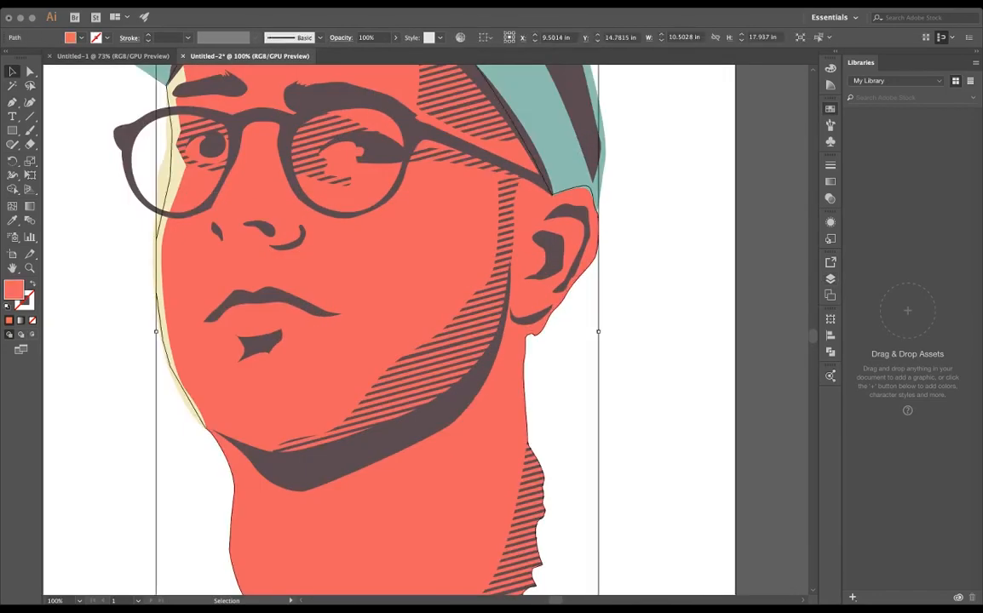
{"action": "left_click_drag", "start_coordinate": [395, 52], "coordinate": [368, 52]}
{"action": "key", "text": "super+shift+w"}
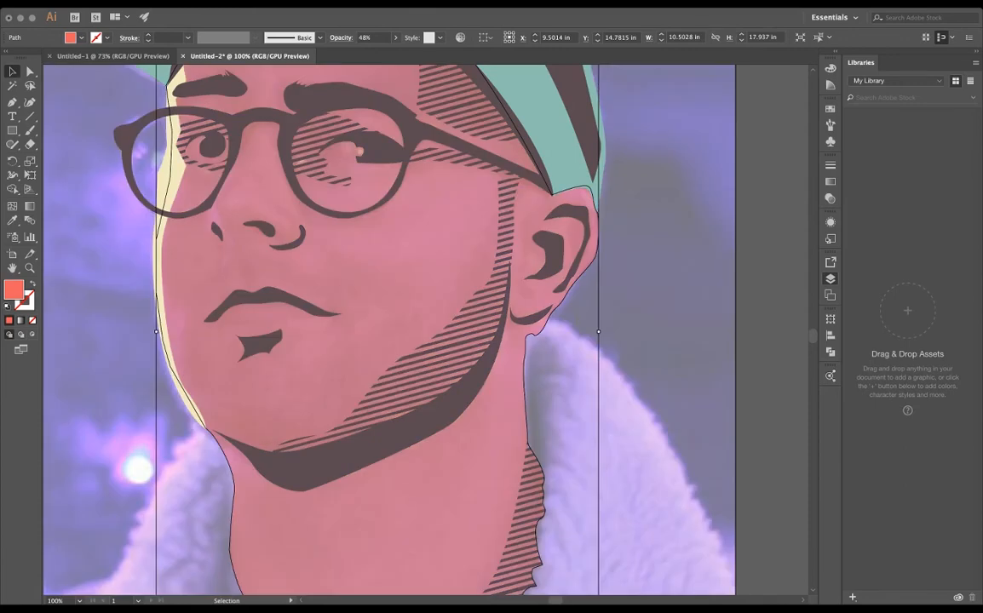
- Choose an orange fill and draw a closed highlight around the far nostril, tapering up to the glasses rim
{"action": "scroll", "coordinate": [120, 158], "scroll_direction": "up", "scroll_amount": 2}
{"action": "left_click", "coordinate": [830, 109]}
{"action": "left_click", "coordinate": [732, 141]}
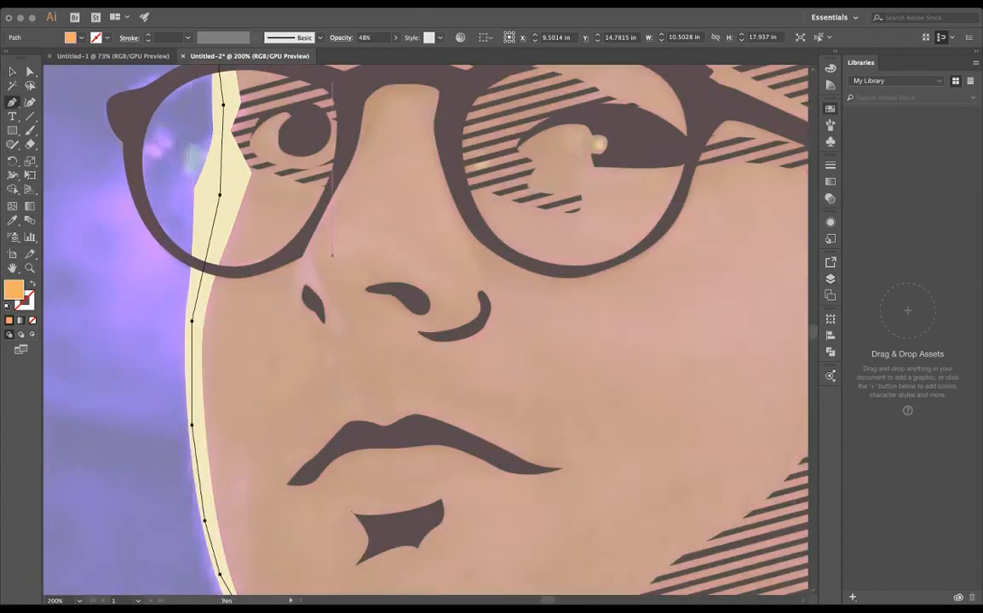
{"action": "key", "text": "super+z"}
{"action": "key", "text": "super+shift+a"}
{"action": "left_click", "coordinate": [319, 222]}
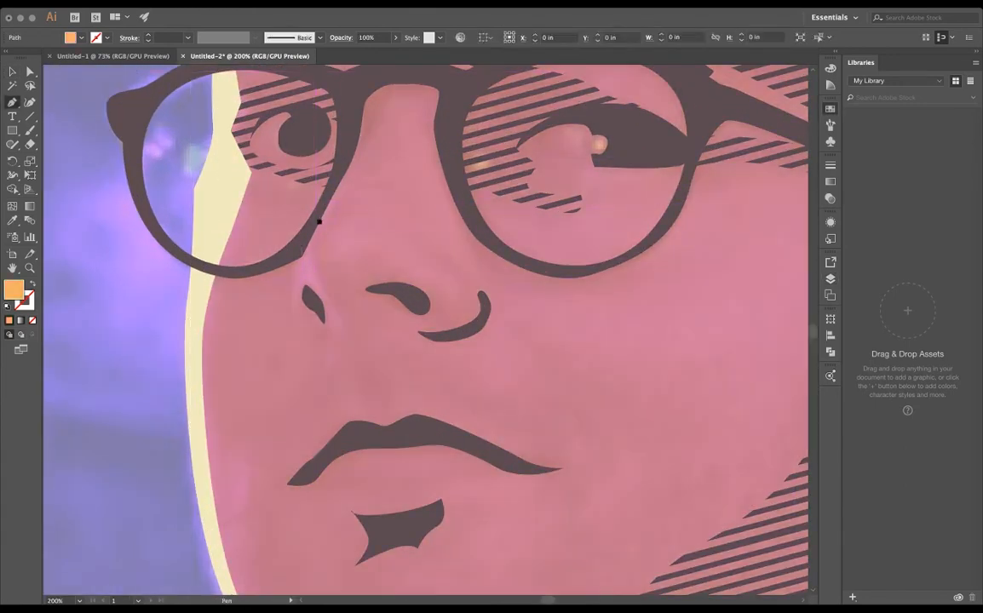
{"action": "left_click", "coordinate": [313, 265]}
{"action": "left_click_drag", "start_coordinate": [349, 322], "coordinate": [291, 289]}
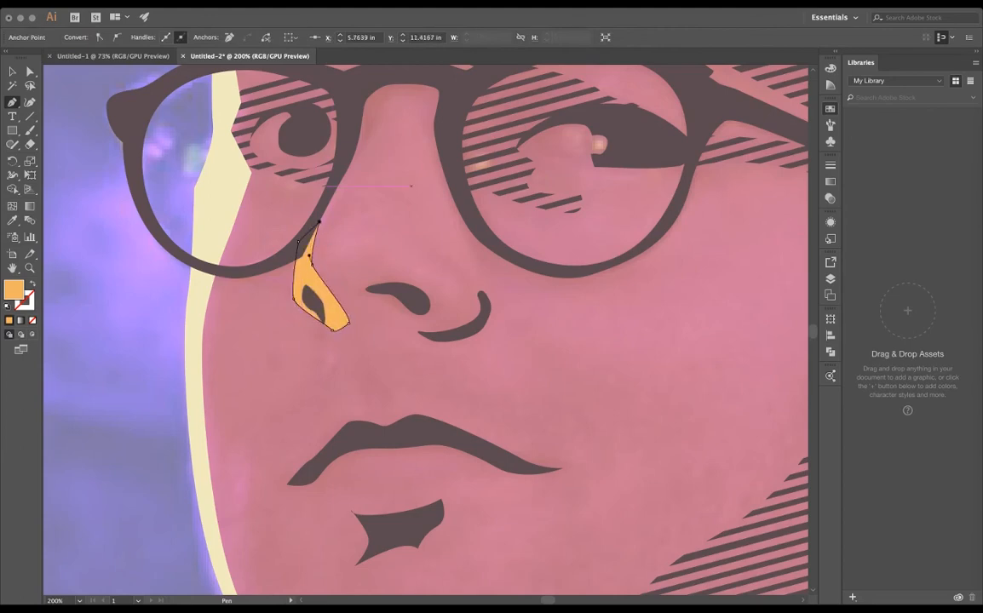
{"action": "key", "text": "v"}
{"action": "key", "text": "super+shift+a"}
- Draw a small orange circle as a highlight on each pupil, the one in the near eye about 0.25 in wide
{"action": "key", "text": "super+minus"}
{"action": "left_click_drag", "start_coordinate": [464, 337], "coordinate": [413, 380]}
{"action": "key", "text": "m"}
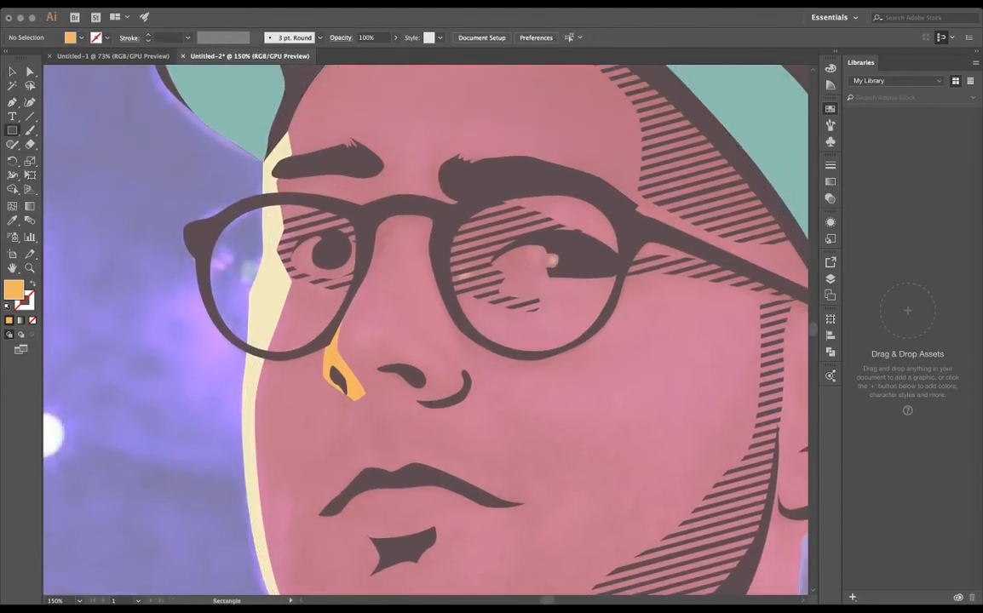
{"action": "left_click_drag", "start_coordinate": [313, 249], "coordinate": [323, 255]}
{"action": "key", "text": "super+z"}
{"action": "left_click", "coordinate": [831, 279]}
{"action": "left_click_drag", "start_coordinate": [546, 252], "coordinate": [563, 269]}
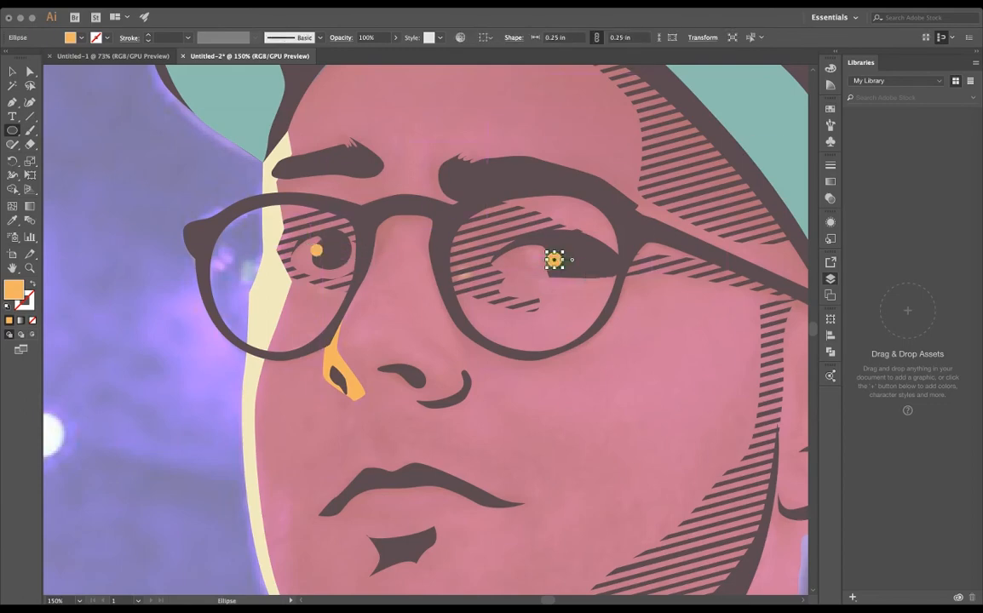
{"action": "key", "text": "v"}
{"action": "key", "text": "super+shift+a"}
{"action": "scroll", "coordinate": [316, 301], "scroll_direction": "down", "scroll_amount": 2}
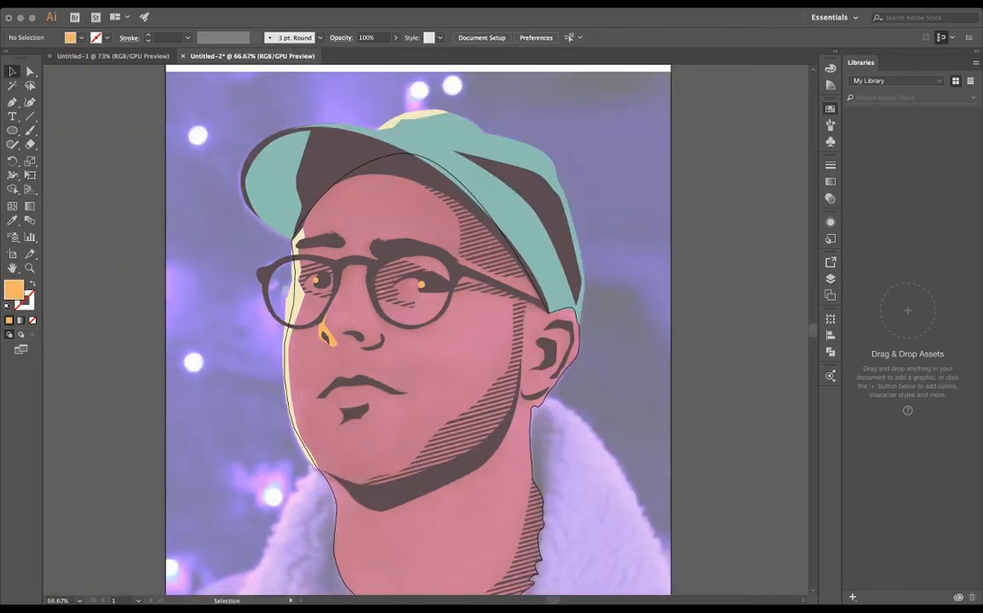
{"action": "scroll", "coordinate": [320, 310], "scroll_direction": "up", "scroll_amount": 2}
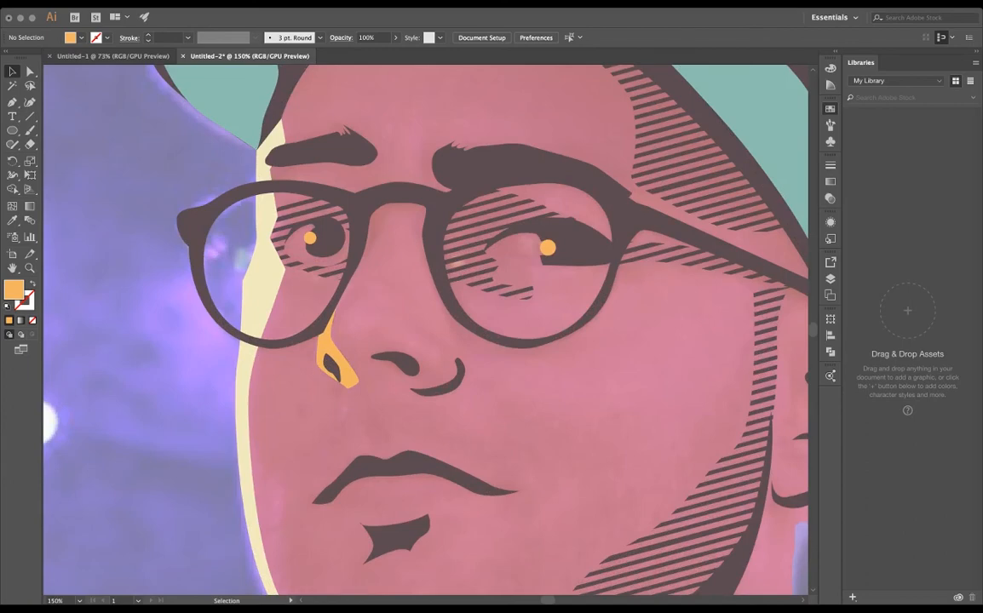
- Draw a closed orange highlight on the near cheekbone, curving up at the ear side and tapering to a point towards the nose
{"action": "left_click", "coordinate": [684, 341]}
{"action": "left_click_drag", "start_coordinate": [640, 368], "coordinate": [588, 371]}
{"action": "left_click_drag", "start_coordinate": [527, 370], "coordinate": [525, 380]}
{"action": "left_click_drag", "start_coordinate": [662, 404], "coordinate": [705, 393]}
{"action": "left_click_drag", "start_coordinate": [738, 349], "coordinate": [713, 332]}
{"action": "left_click", "coordinate": [683, 341]}
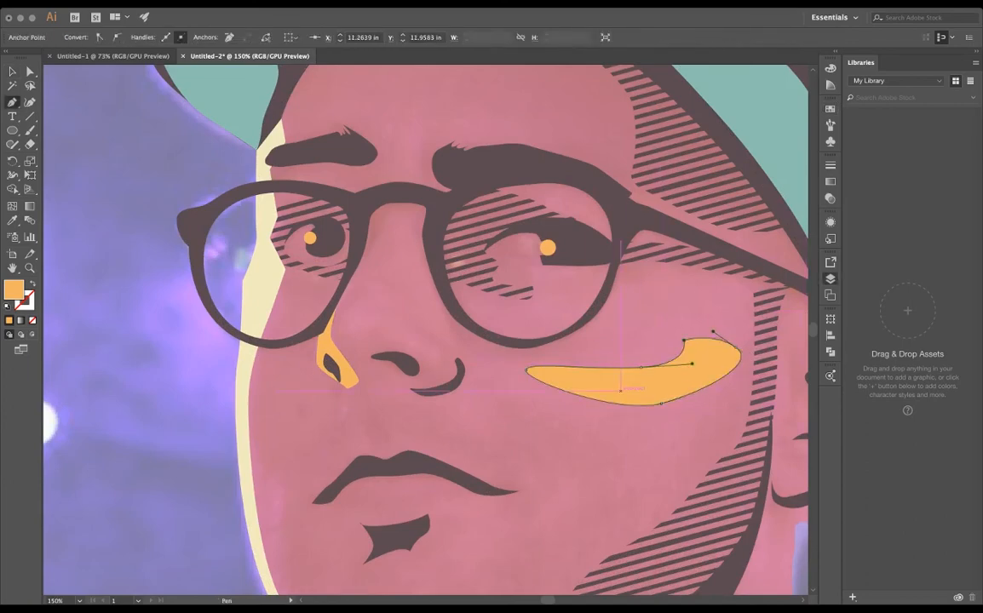
{"action": "scroll", "coordinate": [620, 388], "scroll_direction": "down", "scroll_amount": 2}
{"action": "scroll", "coordinate": [620, 388], "scroll_direction": "right", "scroll_amount": 1}
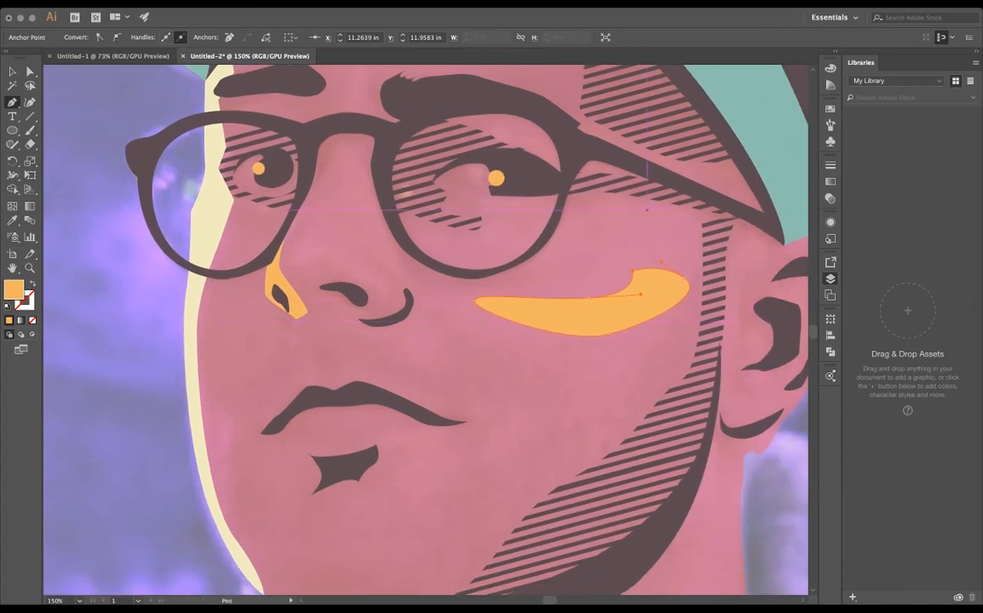
- Set the coral skin shape's opacity to 100% and deselect it to check the portrait
{"action": "key", "text": "v"}
{"action": "left_click", "coordinate": [546, 375]}
{"action": "left_click", "coordinate": [367, 38]}
{"action": "type", "text": "100"}
{"action": "key", "text": "Return"}
{"action": "key", "text": "super+minus"}
{"action": "key", "text": "super+minus"}
{"action": "key", "text": "super+shift+a"}
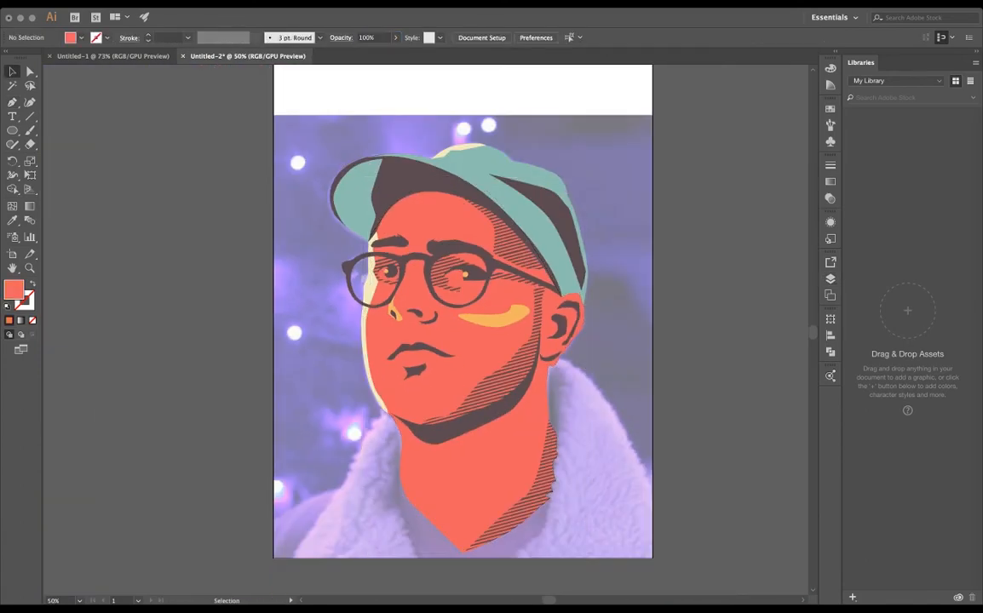
{"action": "key", "text": "super+equal"}
{"action": "key", "text": "super+equal"}
{"action": "key", "text": "super+minus"}
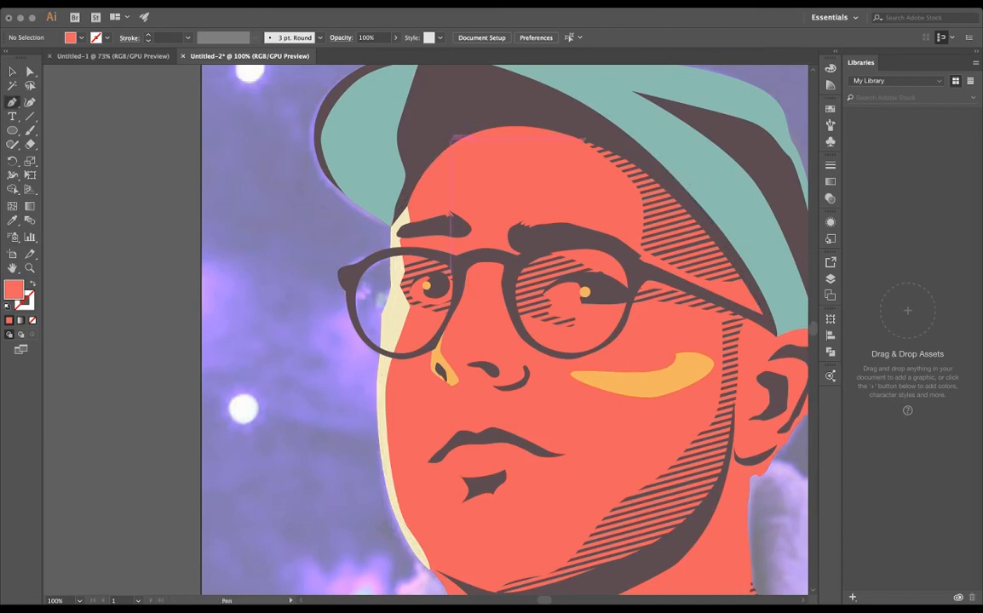
{"action": "left_click", "coordinate": [512, 113]}
{"action": "left_click_drag", "start_coordinate": [465, 158], "coordinate": [451, 186]}
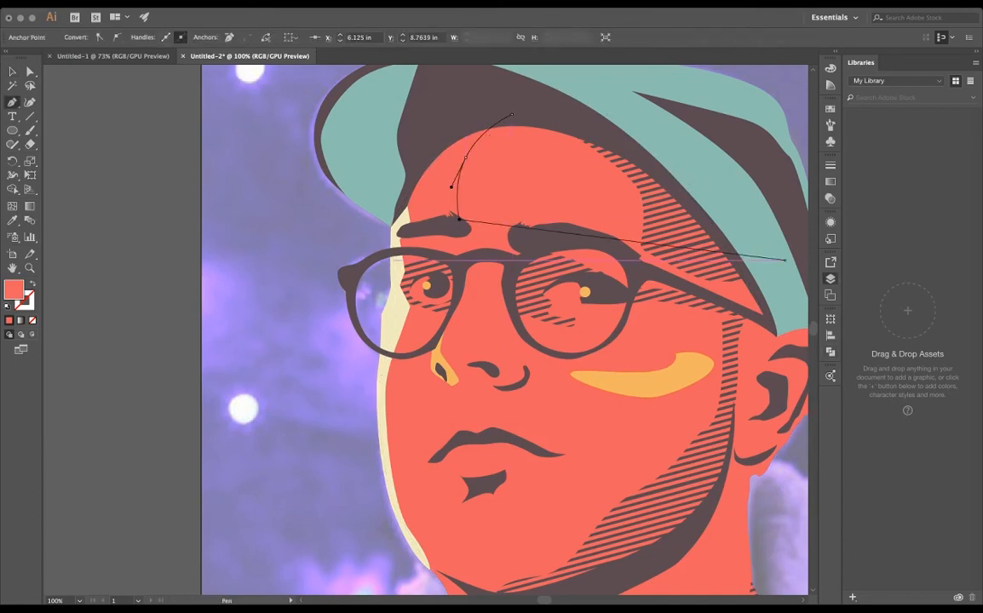
{"action": "key", "text": "super+z"}
{"action": "key", "text": "super+z"}
{"action": "key", "text": "super+z"}
- Draw a closed orange highlight on the far side of the forehead, running from under the cap brim past the eyebrow to the glasses rim
{"action": "left_click", "coordinate": [500, 112]}
{"action": "left_click_drag", "start_coordinate": [461, 138], "coordinate": [450, 157]}
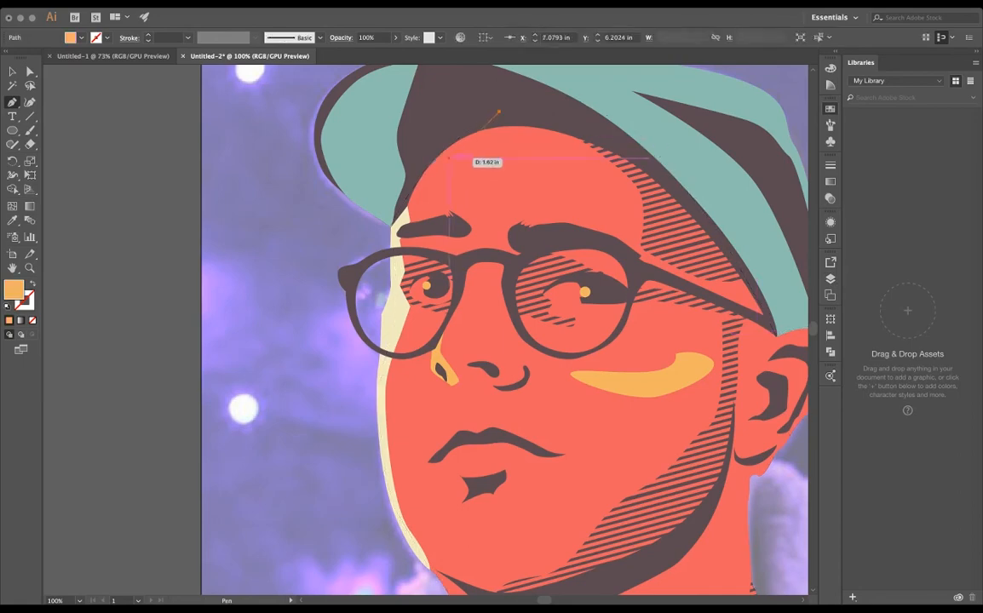
{"action": "left_click_drag", "start_coordinate": [457, 223], "coordinate": [460, 240]}
{"action": "left_click_drag", "start_coordinate": [400, 171], "coordinate": [438, 119]}
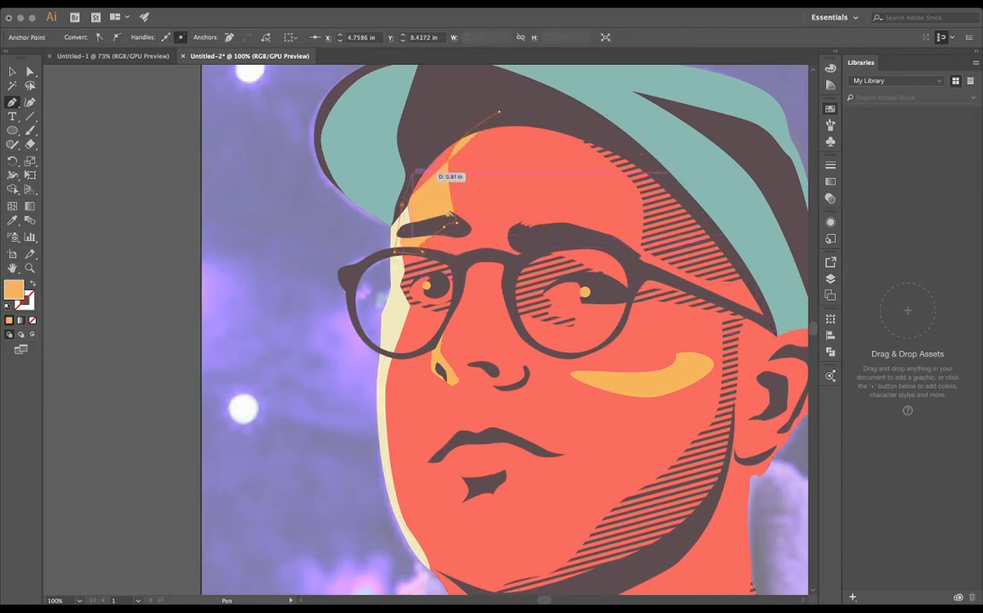
{"action": "left_click", "coordinate": [499, 112]}
{"action": "key", "text": "v"}
{"action": "key", "text": "super+shift+a"}
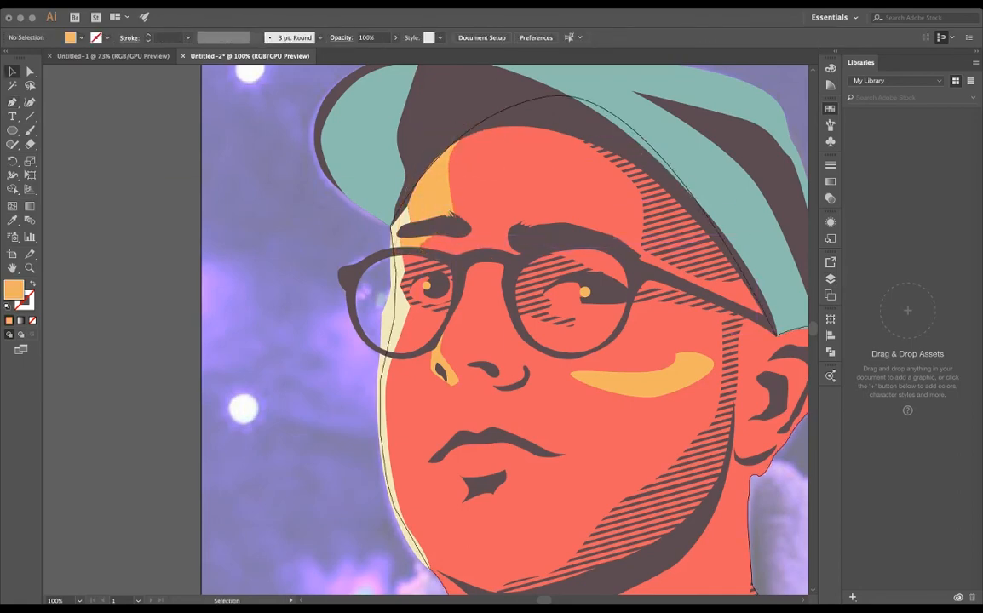
- Recolor both pupil highlights with the cream sampled from the highlight along the far edge of the face
{"action": "scroll", "coordinate": [497, 292], "scroll_direction": "up", "scroll_amount": 2}
{"action": "left_click", "coordinate": [673, 290]}
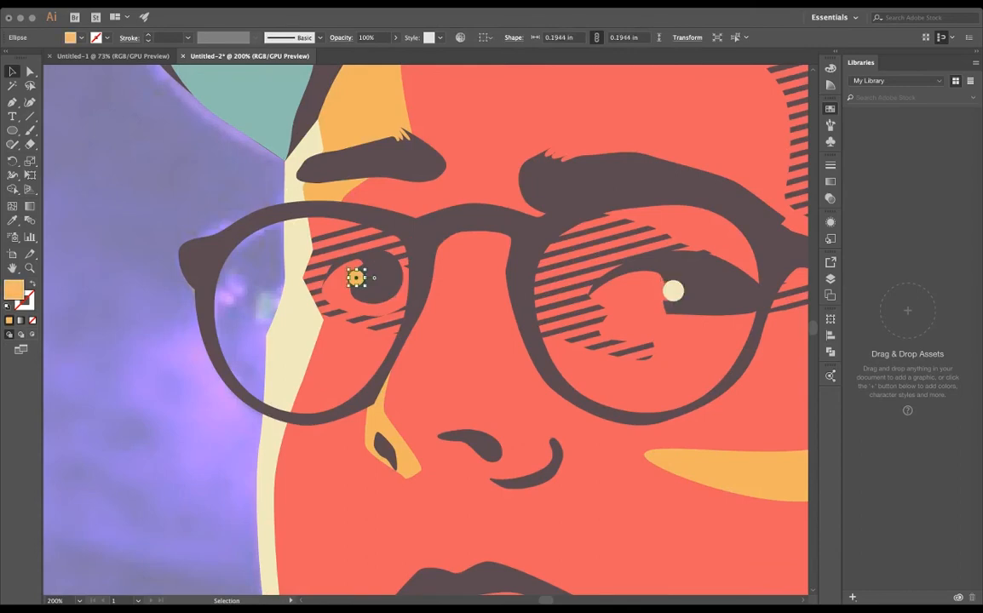
{"action": "key", "text": "i"}
{"action": "left_click", "coordinate": [296, 264]}
{"action": "key", "text": "v"}
{"action": "left_click", "coordinate": [247, 254]}
{"action": "scroll", "coordinate": [247, 254], "scroll_direction": "down", "scroll_amount": 4}
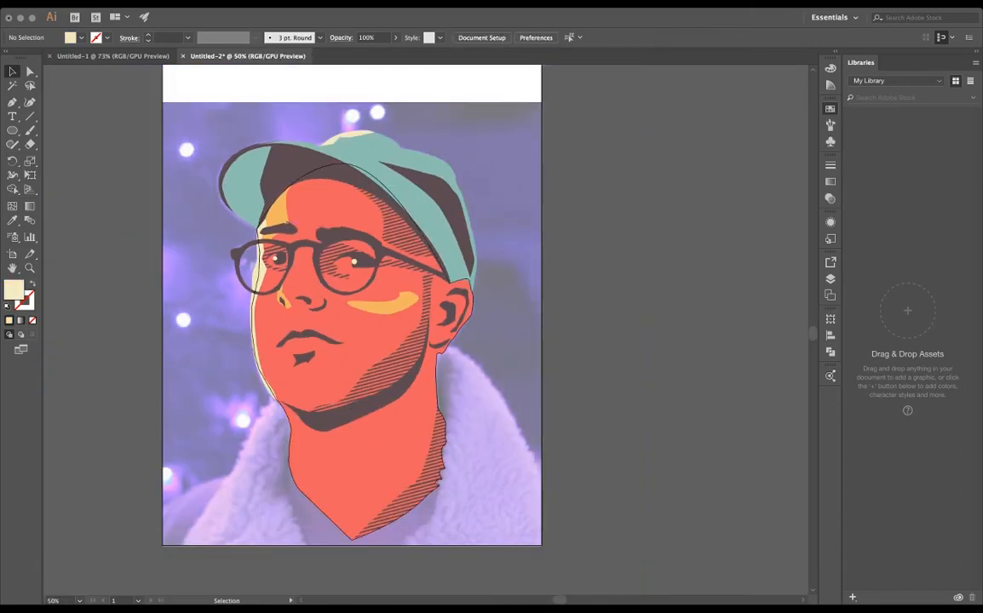
- Trace the inner edge of an orange highlight from below the far eye down the cheek and around the chin to the jaw shadow
{"action": "scroll", "coordinate": [240, 319], "scroll_direction": "up", "scroll_amount": 3}
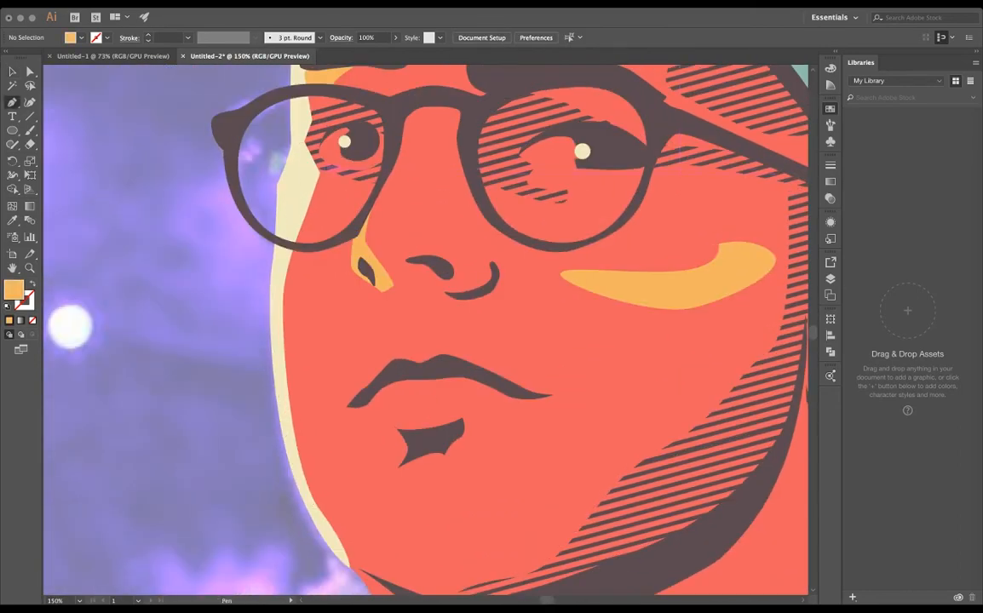
{"action": "scroll", "coordinate": [319, 174], "scroll_direction": "up", "scroll_amount": 4}
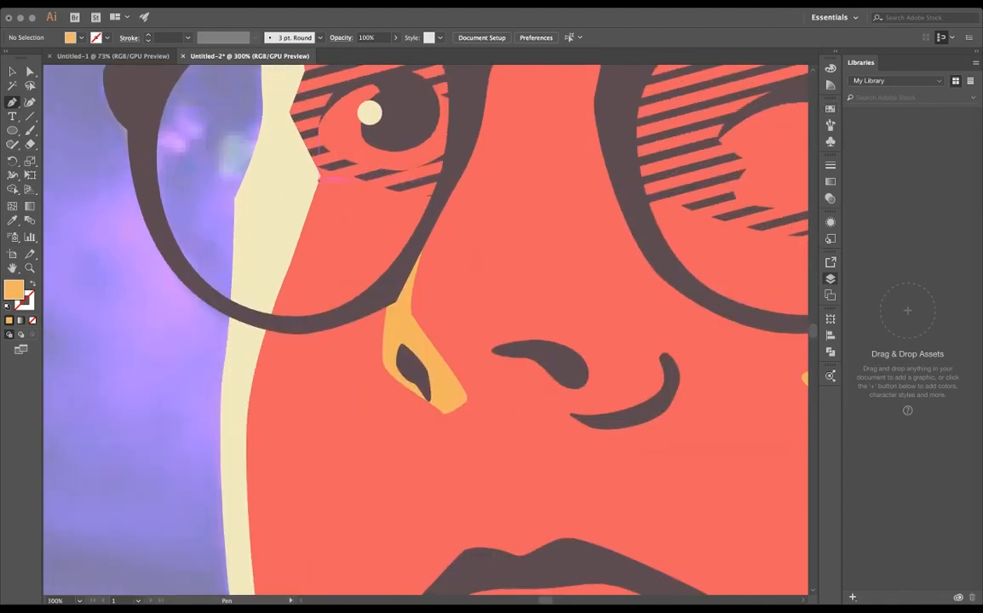
{"action": "left_click", "coordinate": [332, 166]}
{"action": "scroll", "coordinate": [358, 417], "scroll_direction": "down", "scroll_amount": 2}
{"action": "left_click_drag", "start_coordinate": [355, 406], "coordinate": [356, 463]}
{"action": "scroll", "coordinate": [355, 463], "scroll_direction": "down", "scroll_amount": 5}
{"action": "scroll", "coordinate": [406, 416], "scroll_direction": "up", "scroll_amount": 4}
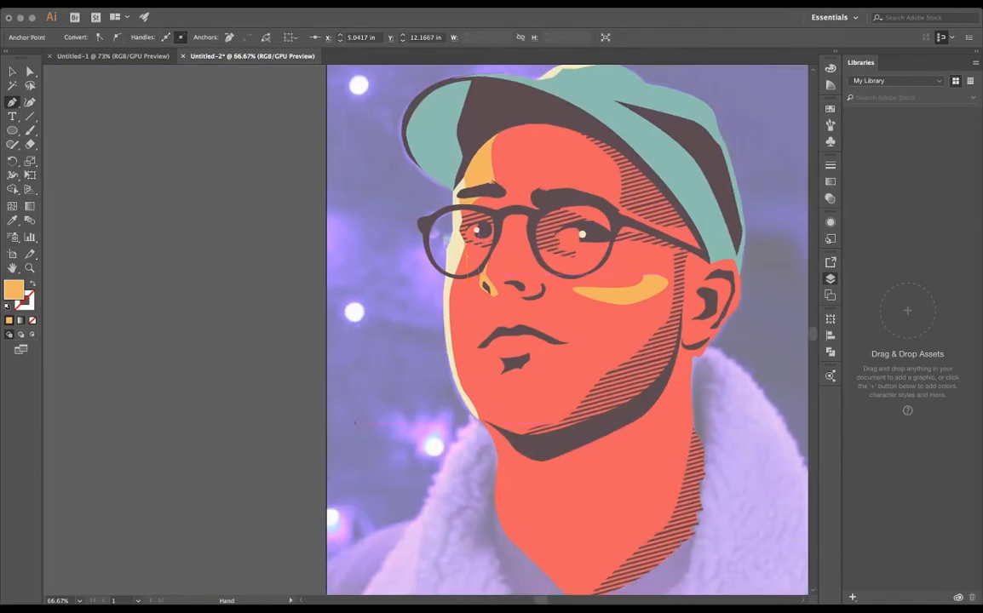
{"action": "left_click_drag", "start_coordinate": [470, 488], "coordinate": [466, 502]}
{"action": "left_click_drag", "start_coordinate": [462, 514], "coordinate": [416, 305]}
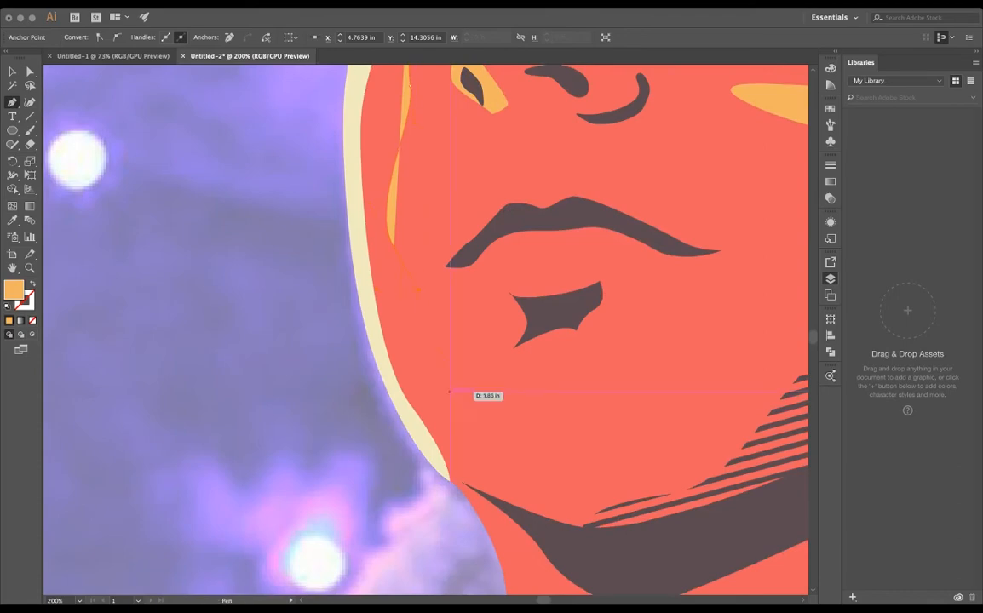
{"action": "left_click_drag", "start_coordinate": [589, 402], "coordinate": [610, 425]}
{"action": "left_click_drag", "start_coordinate": [499, 505], "coordinate": [497, 504]}
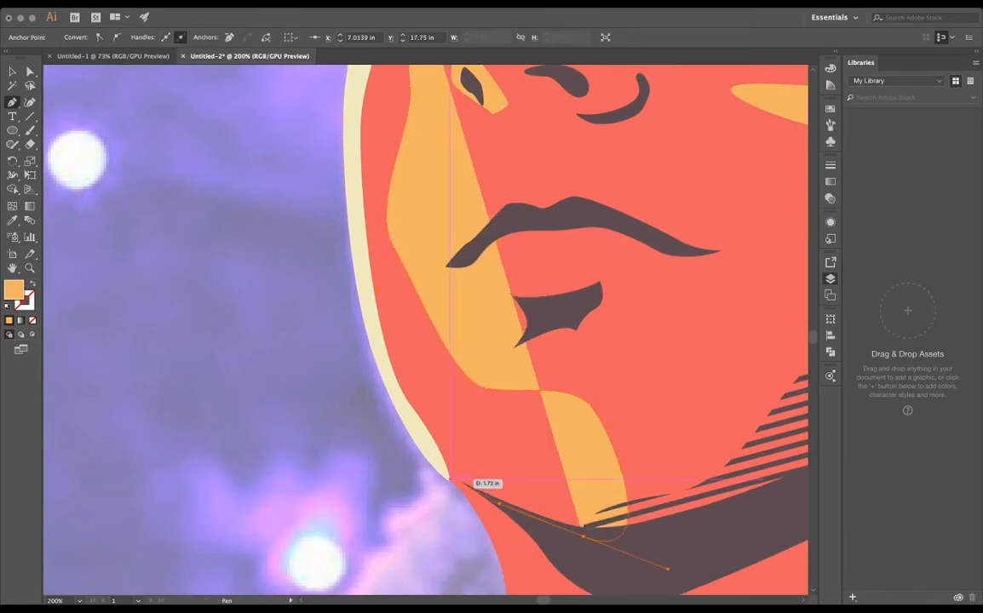
- Continue the orange jaw highlight back up along the cream rim and close it below the far eye
{"action": "scroll", "coordinate": [444, 490], "scroll_direction": "up", "scroll_amount": 3}
{"action": "left_click", "coordinate": [468, 458]}
{"action": "scroll", "coordinate": [477, 311], "scroll_direction": "down", "scroll_amount": 6}
{"action": "scroll", "coordinate": [505, 204], "scroll_direction": "up", "scroll_amount": 2}
{"action": "scroll", "coordinate": [463, 369], "scroll_direction": "up", "scroll_amount": 2}
{"action": "left_click_drag", "start_coordinate": [465, 392], "coordinate": [469, 195]}
{"action": "left_click_drag", "start_coordinate": [508, 77], "coordinate": [495, 322]}
{"action": "left_click_drag", "start_coordinate": [511, 185], "coordinate": [492, 211]}
{"action": "scroll", "coordinate": [492, 210], "scroll_direction": "up", "scroll_amount": 3}
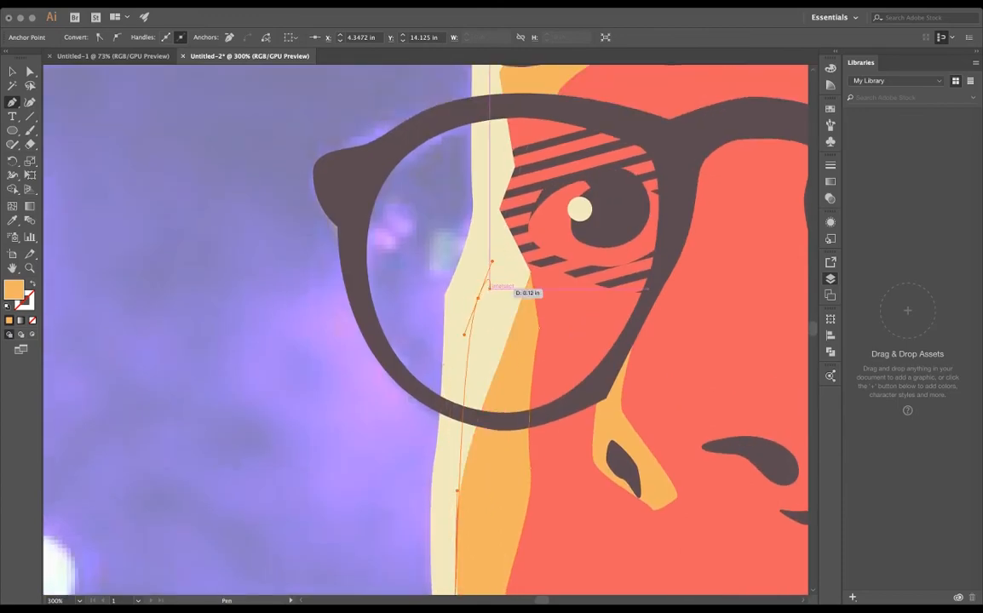
- Hide the coral skin and set the orange jaw highlight's opacity to 18%
{"action": "key", "text": "v"}
{"action": "left_click", "coordinate": [380, 248]}
{"action": "scroll", "coordinate": [381, 248], "scroll_direction": "down", "scroll_amount": 3}
{"action": "scroll", "coordinate": [381, 248], "scroll_direction": "left", "scroll_amount": 1}
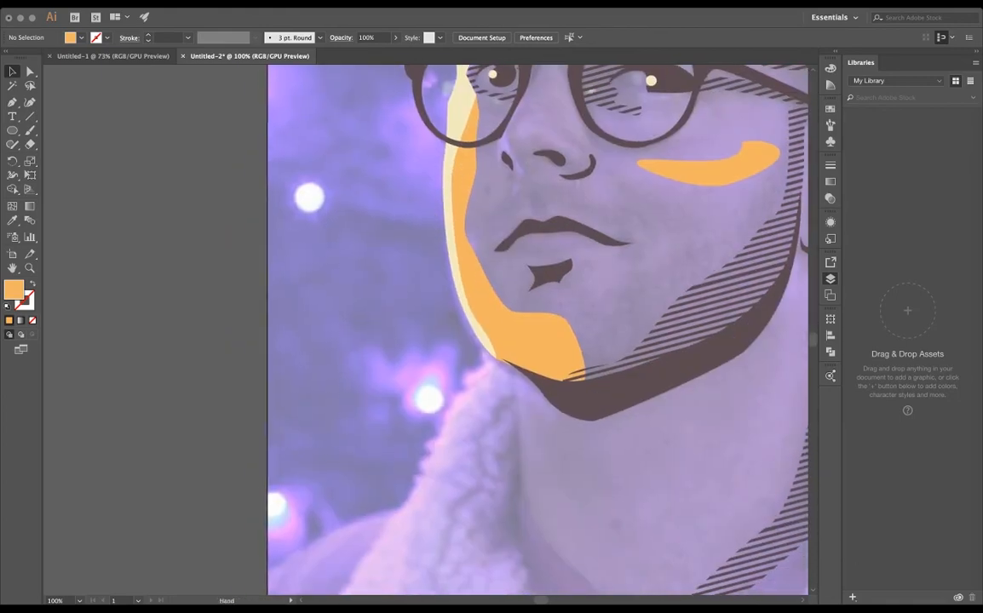
{"action": "left_click", "coordinate": [528, 332]}
{"action": "key", "text": "1"}
{"action": "key", "text": "8"}
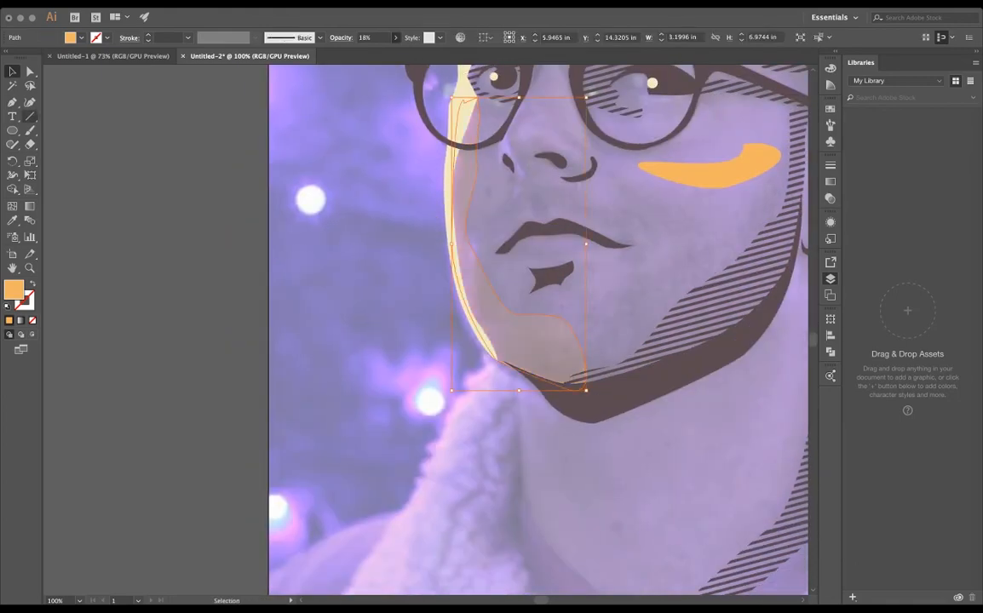
- Reshape the jaw highlight's inner edge into a narrower band by moving its cheek and chin anchor points towards the face outline
{"action": "key", "text": "a"}
{"action": "left_click_drag", "start_coordinate": [522, 311], "coordinate": [502, 319]}
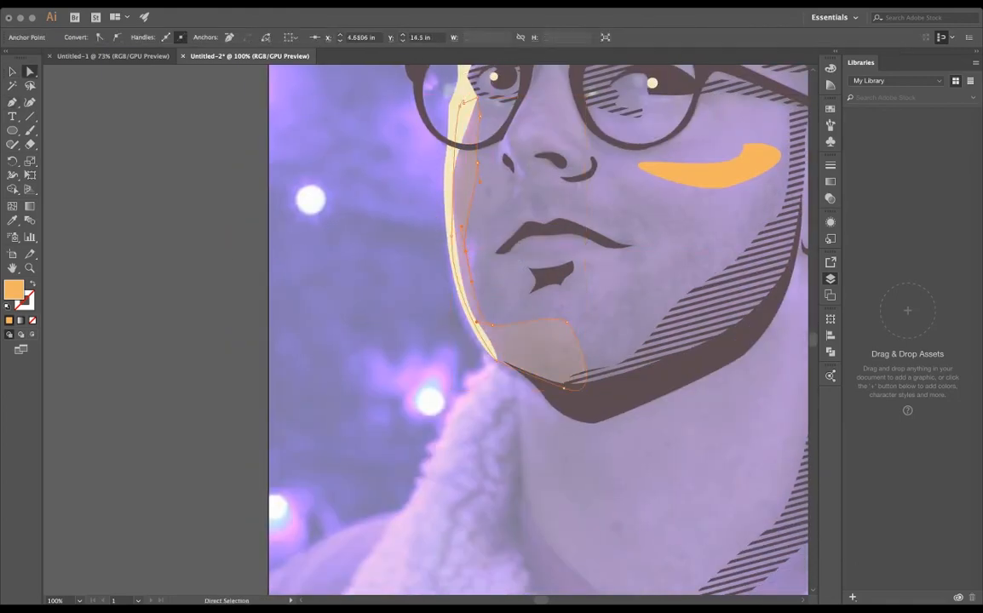
{"action": "left_click_drag", "start_coordinate": [477, 163], "coordinate": [457, 167]}
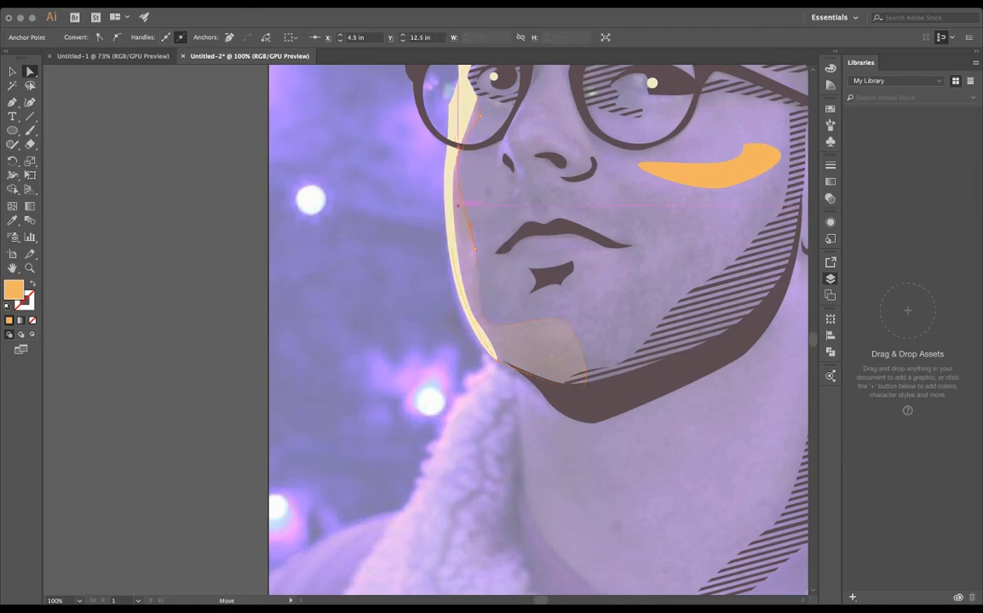
{"action": "left_click_drag", "start_coordinate": [567, 322], "coordinate": [525, 349]}
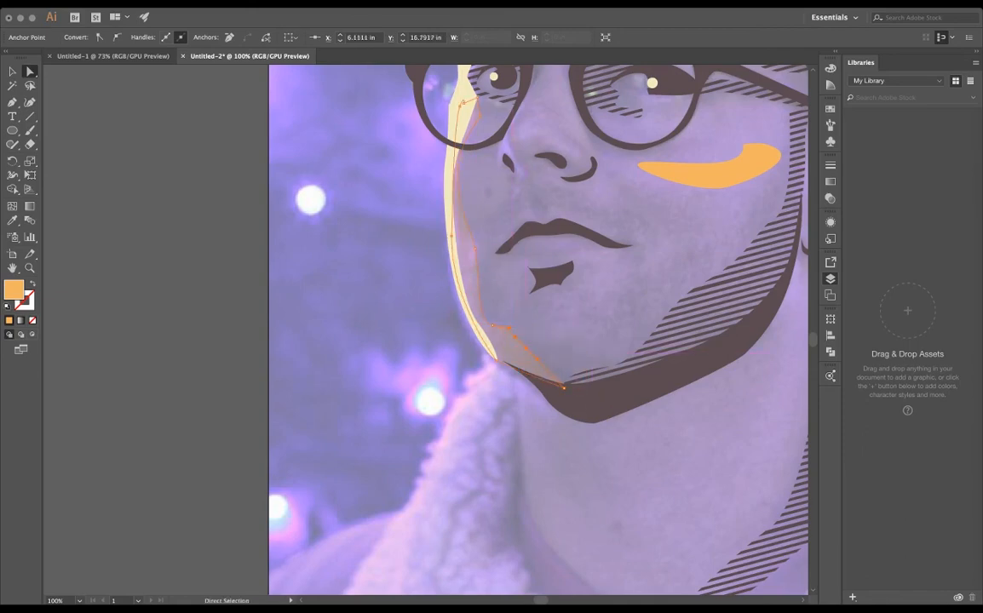
{"action": "left_click", "coordinate": [358, 247]}
{"action": "left_click", "coordinate": [517, 359]}
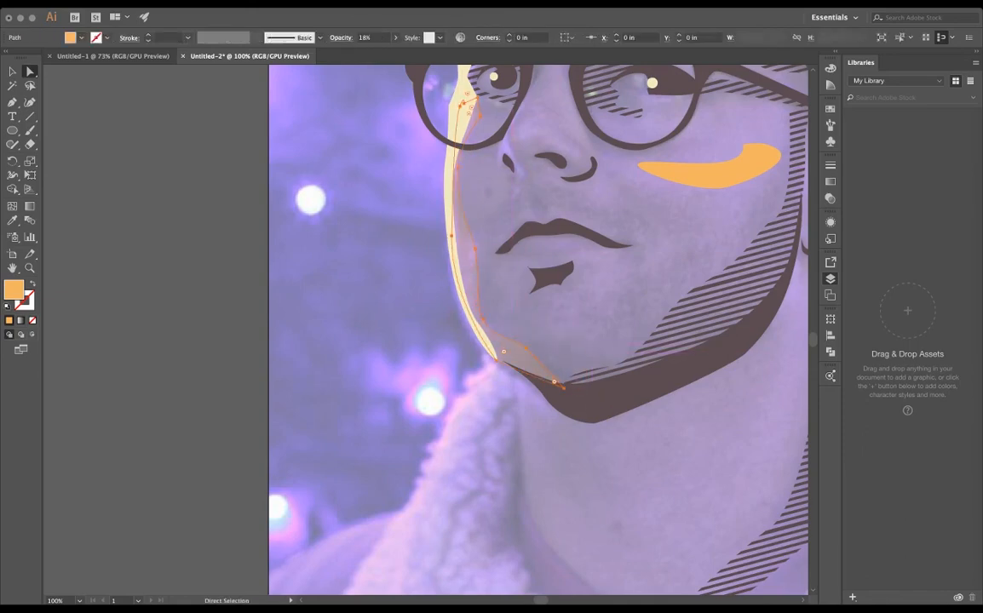
- Set the jaw highlight's opacity to 100% and show the coral skin again to review the portrait
{"action": "left_click", "coordinate": [380, 38]}
{"action": "type", "text": "100"}
{"action": "key", "text": "Return"}
{"action": "left_click", "coordinate": [350, 208]}
{"action": "scroll", "coordinate": [350, 209], "scroll_direction": "down", "scroll_amount": 3}
{"action": "scroll", "coordinate": [511, 287], "scroll_direction": "up", "scroll_amount": 1}
{"action": "scroll", "coordinate": [426, 321], "scroll_direction": "down", "scroll_amount": 1}
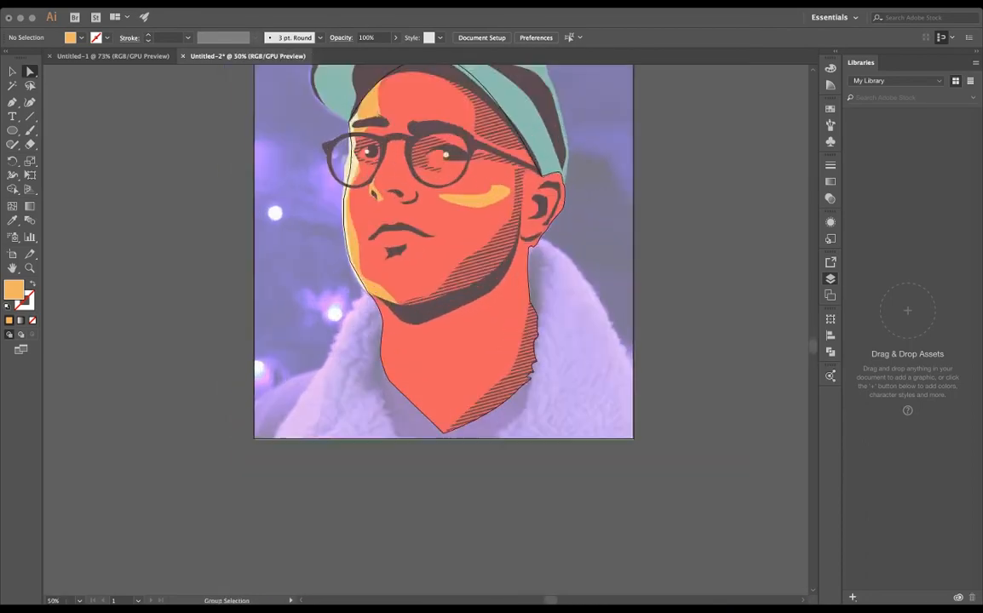
- Draw a closed orange highlight on the neck just below the far end of the jaw shadow, with the coral skin hidden
{"action": "scroll", "coordinate": [405, 290], "scroll_direction": "up", "scroll_amount": 1}
{"action": "scroll", "coordinate": [358, 383], "scroll_direction": "up", "scroll_amount": 2}
{"action": "key", "text": "p"}
{"action": "left_click_drag", "start_coordinate": [426, 212], "coordinate": [479, 256]}
{"action": "left_click", "coordinate": [532, 281]}
{"action": "left_click", "coordinate": [531, 280]}
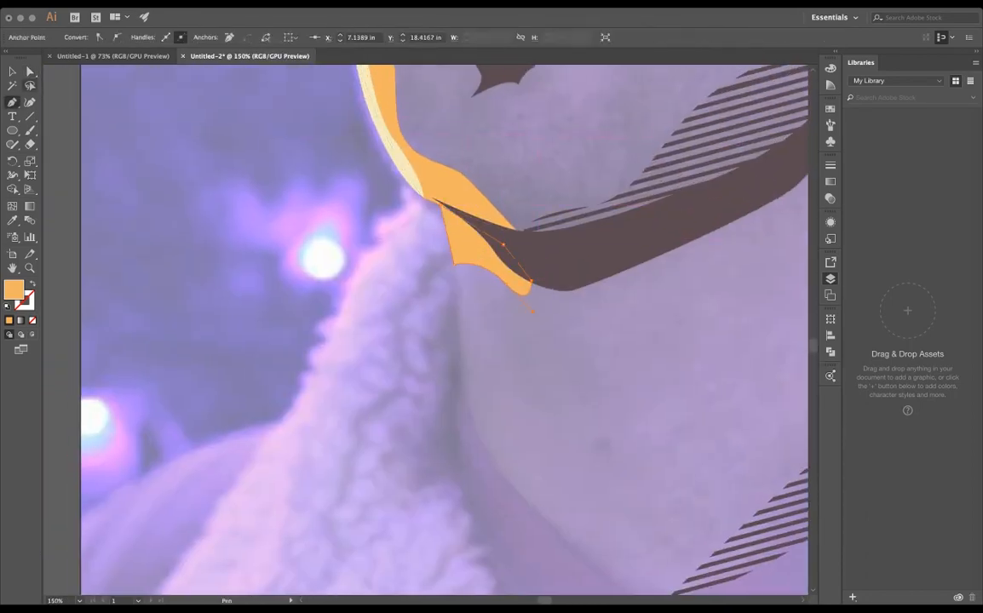
{"action": "left_click_drag", "start_coordinate": [526, 315], "coordinate": [491, 202]}
- Draw a slim closed orange highlight down the far edge of the neck to the neckline's point, and show the coral skin again
{"action": "left_click", "coordinate": [428, 234]}
{"action": "left_click", "coordinate": [426, 268]}
{"action": "left_click_drag", "start_coordinate": [451, 339], "coordinate": [467, 362]}
{"action": "left_click", "coordinate": [615, 497]}
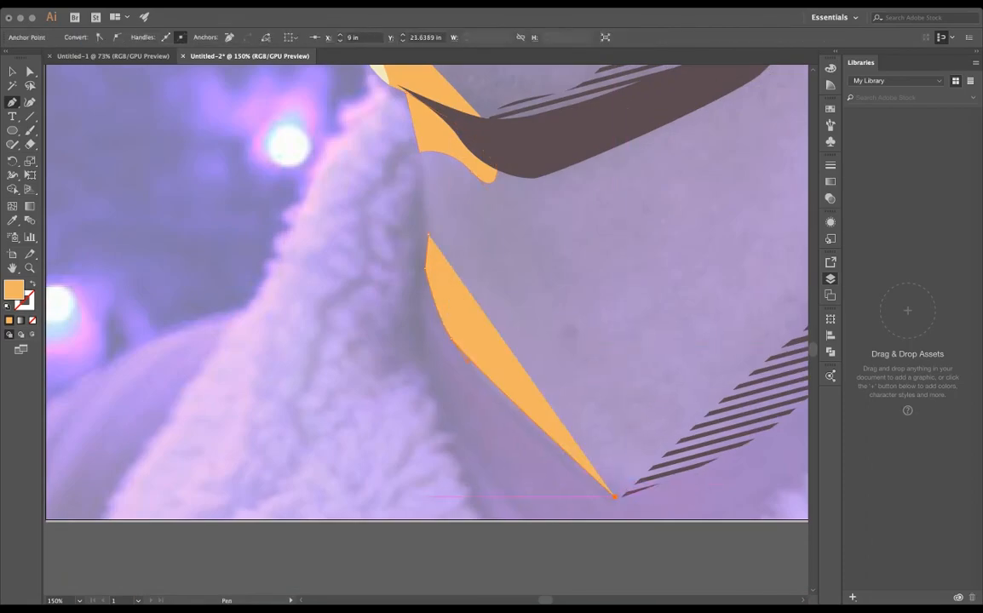
{"action": "left_click", "coordinate": [640, 479]}
{"action": "left_click_drag", "start_coordinate": [537, 408], "coordinate": [500, 359]}
{"action": "key", "text": "super+shift+a"}
{"action": "key", "text": "super+alt+3"}
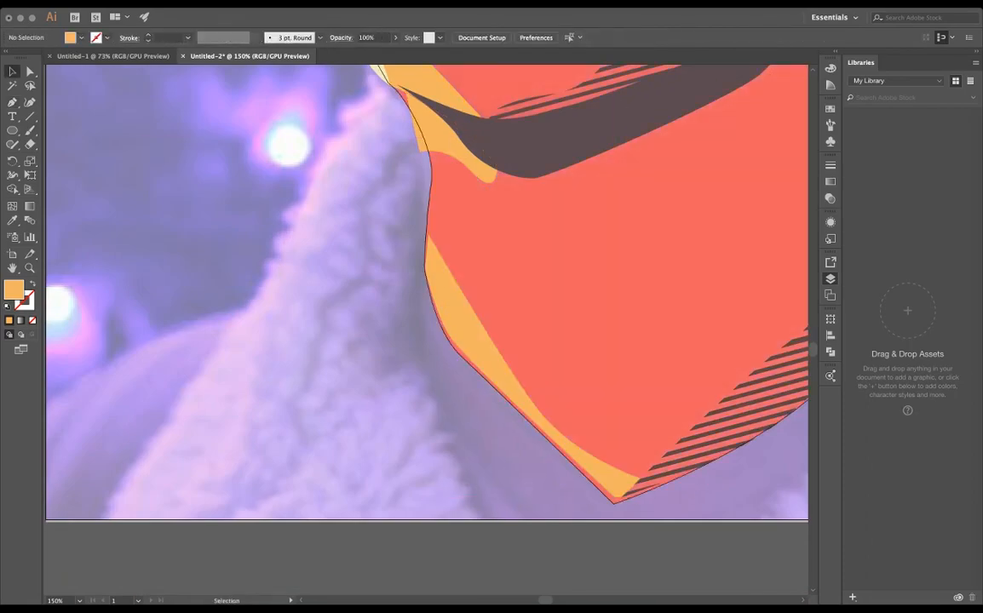
- Reshape the under-jaw highlight so its outer corners meet the skin outline and its upper edge curves beneath the jaw shadow
{"action": "left_click", "coordinate": [438, 138]}
{"action": "scroll", "coordinate": [417, 154], "scroll_direction": "up", "scroll_amount": 2}
{"action": "key", "text": "a"}
{"action": "left_click_drag", "start_coordinate": [423, 148], "coordinate": [492, 242]}
{"action": "left_click_drag", "start_coordinate": [450, 125], "coordinate": [415, 108]}
{"action": "left_click", "coordinate": [574, 202]}
{"action": "left_click", "coordinate": [117, 38]}
{"action": "left_click_drag", "start_coordinate": [539, 173], "coordinate": [491, 129]}
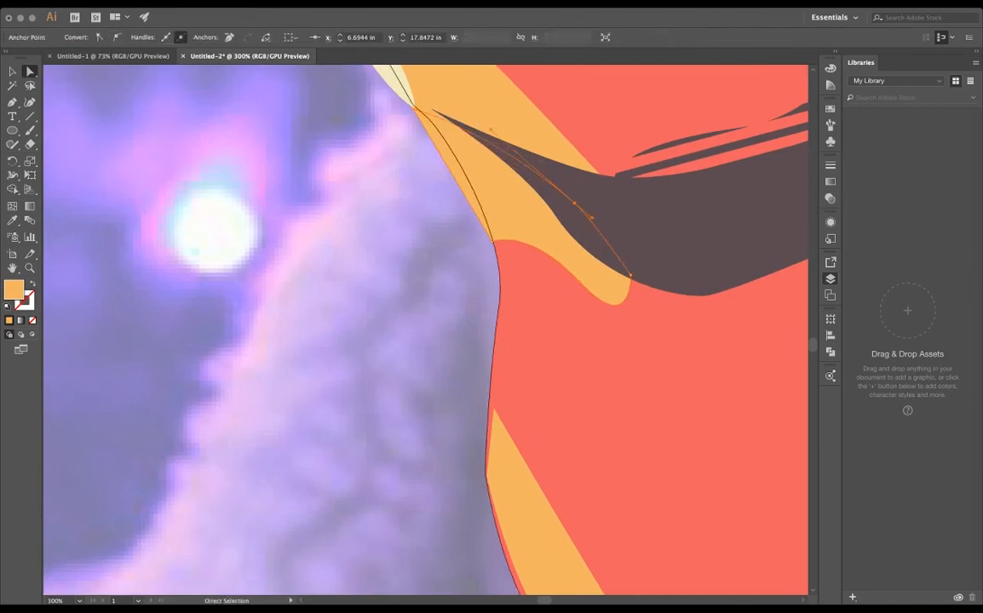
{"action": "key", "text": "super+shift+a"}
- Extend the jaw shadow's tip to the end of the cream rim highlight and adjust the curve of its lower edge
{"action": "left_click_drag", "start_coordinate": [432, 109], "coordinate": [414, 109]}
{"action": "left_click", "coordinate": [555, 216]}
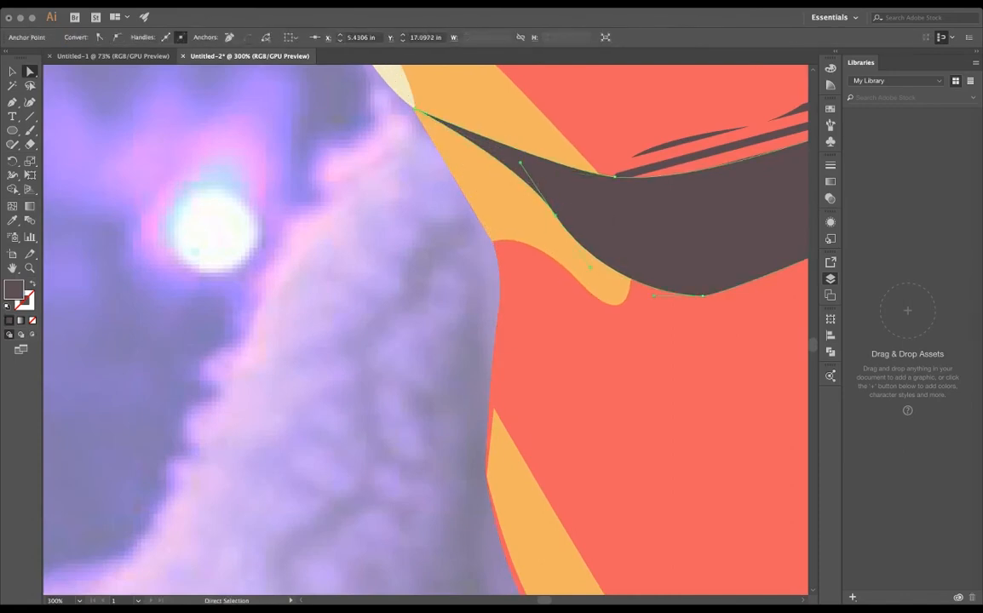
{"action": "left_click_drag", "start_coordinate": [520, 163], "coordinate": [508, 171]}
{"action": "left_click", "coordinate": [614, 176]}
{"action": "key", "text": "super+shift+a"}
{"action": "key", "text": "super+0"}
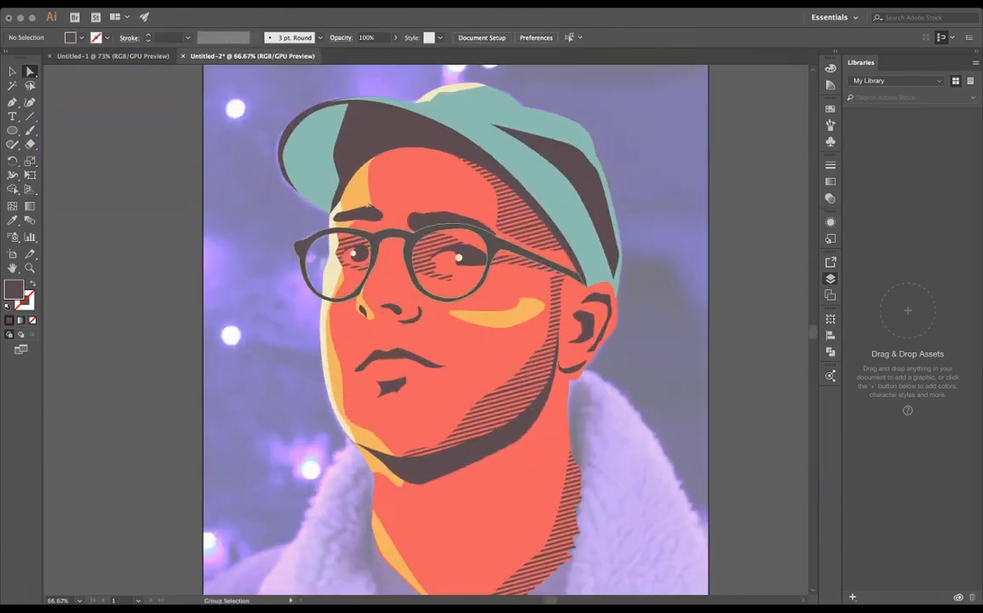
- Hide the reference photo and paste the group of slanted dark stripes onto the portrait
{"action": "left_click_drag", "start_coordinate": [541, 404], "coordinate": [573, 327]}
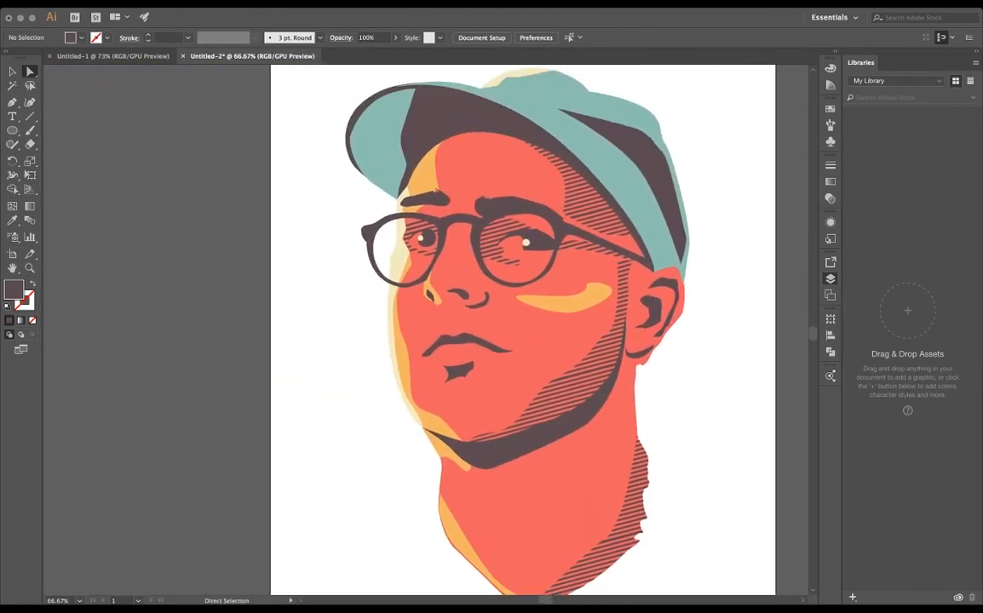
{"action": "left_click", "coordinate": [649, 162]}
{"action": "left_click_drag", "start_coordinate": [649, 163], "coordinate": [525, 221]}
{"action": "key", "text": "super+v"}
{"action": "key", "text": "v"}
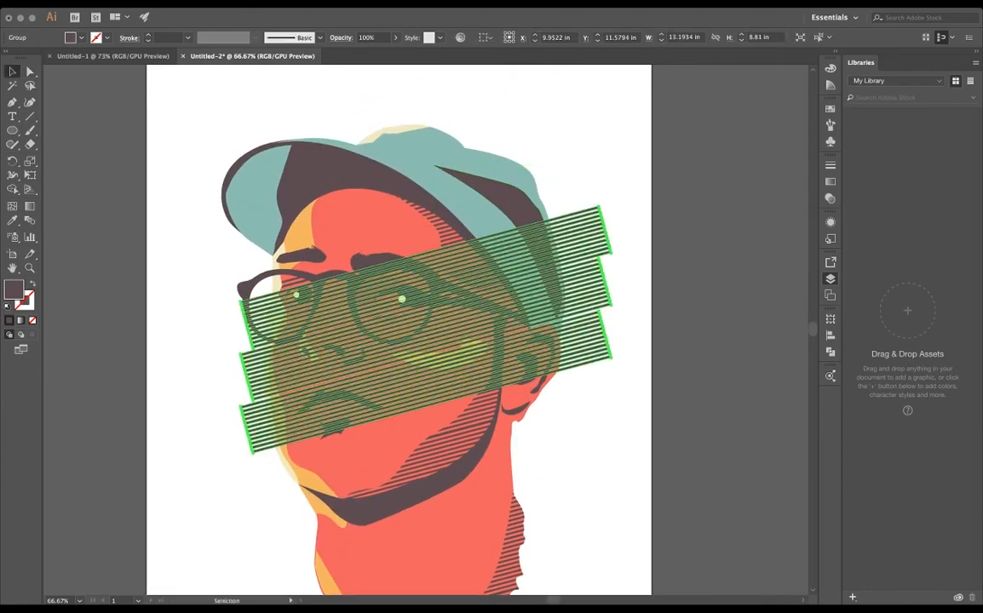
- Move the stripes over the cap, duplicate them to cover its whole side, and group the copies
{"action": "left_click_drag", "start_coordinate": [536, 283], "coordinate": [580, 170]}
{"action": "left_click_drag", "start_coordinate": [597, 218], "coordinate": [578, 193]}
{"action": "left_click_drag", "start_coordinate": [577, 192], "coordinate": [627, 358]}
{"action": "key", "text": "super+g"}
{"action": "left_click", "coordinate": [733, 264]}
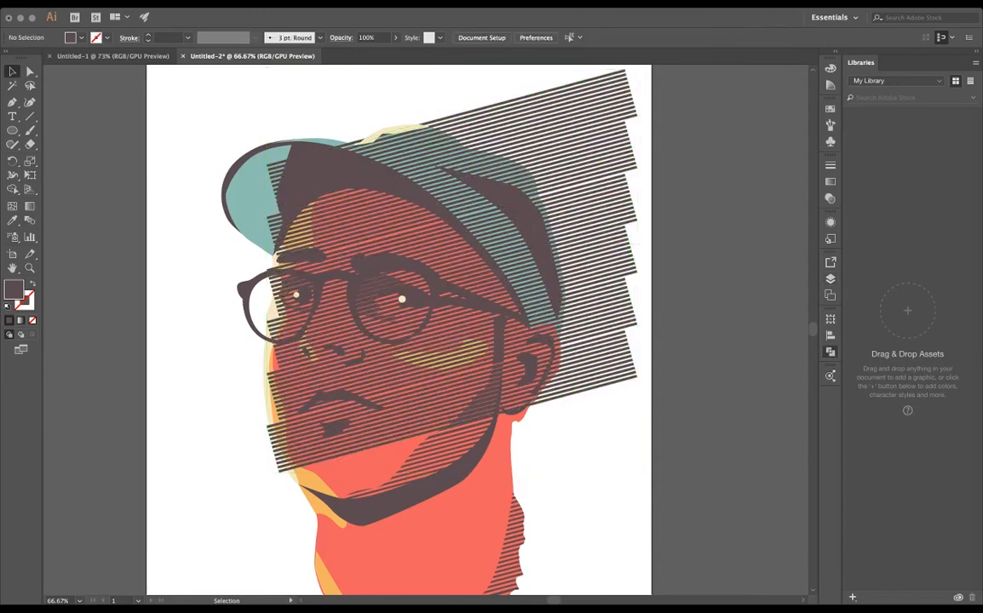
- Trim the grouped stripes to the dark shadow shape on the cap's side, replacing its solid fill with stripes
{"action": "left_click", "coordinate": [588, 217]}
{"action": "left_click", "coordinate": [525, 210], "text": "shift"}
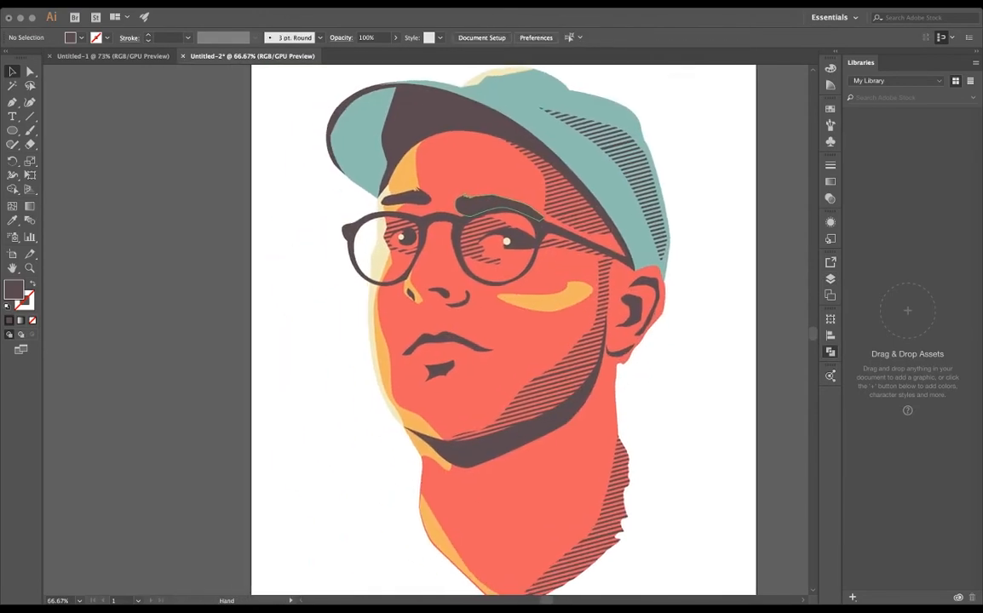
{"action": "left_click_drag", "start_coordinate": [483, 209], "coordinate": [499, 208]}
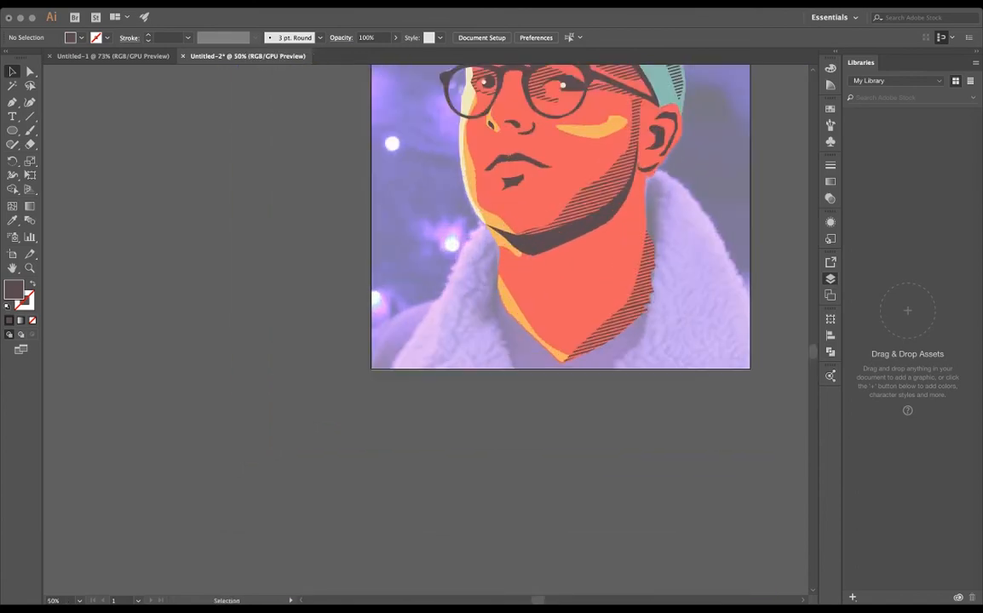
- Start the teal coat shape below the ear and trace the collar's fluffy outer edge down the shoulder with a wavy outline
{"action": "left_click_drag", "start_coordinate": [474, 289], "coordinate": [469, 269]}
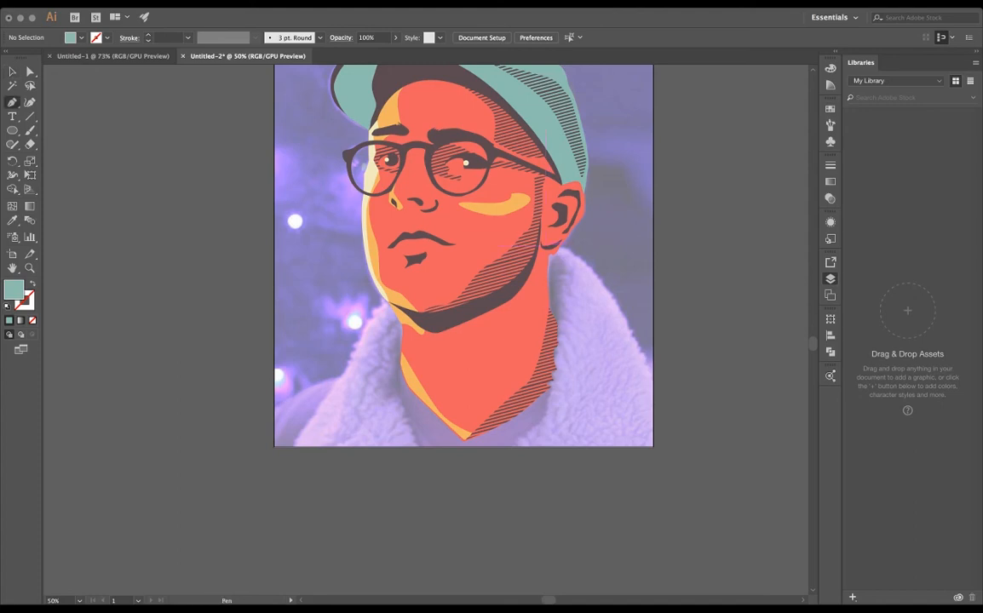
{"action": "scroll", "coordinate": [555, 266], "scroll_direction": "up", "scroll_amount": 2}
{"action": "left_click", "coordinate": [568, 228]}
{"action": "left_click_drag", "start_coordinate": [607, 257], "coordinate": [557, 196]}
{"action": "left_click_drag", "start_coordinate": [558, 195], "coordinate": [602, 240]}
{"action": "left_click_drag", "start_coordinate": [609, 250], "coordinate": [616, 255]}
{"action": "left_click_drag", "start_coordinate": [622, 262], "coordinate": [570, 256]}
{"action": "left_click_drag", "start_coordinate": [579, 260], "coordinate": [583, 267]}
{"action": "left_click", "coordinate": [585, 283]}
{"action": "left_click", "coordinate": [594, 289]}
{"action": "left_click", "coordinate": [601, 307]}
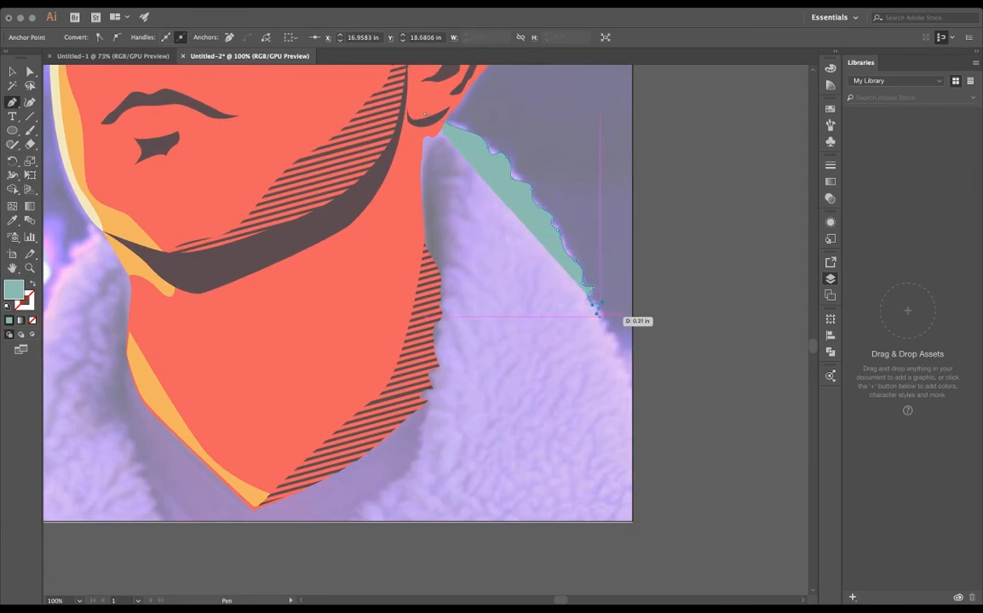
- Continue the coat outline to the artboard's side, down to its corner, and along the bottom edge to the opposite shoulder
{"action": "left_click", "coordinate": [619, 342]}
{"action": "left_click", "coordinate": [634, 367]}
{"action": "left_click_drag", "start_coordinate": [634, 370], "coordinate": [633, 255]}
{"action": "left_click", "coordinate": [634, 407]}
{"action": "left_click_drag", "start_coordinate": [258, 141], "coordinate": [641, 150]}
{"action": "left_click", "coordinate": [299, 416]}
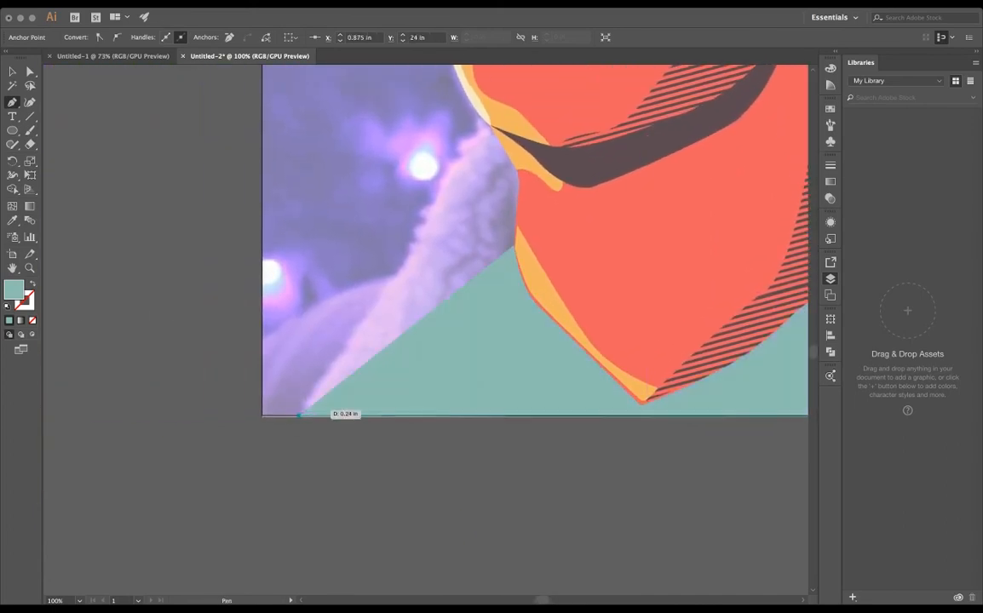
- Trace the opposite collar's scalloped outer edge up to the jaw and close the coat shape behind the face
{"action": "left_click", "coordinate": [308, 409]}
{"action": "left_click", "coordinate": [319, 392]}
{"action": "left_click", "coordinate": [339, 362]}
{"action": "left_click_drag", "start_coordinate": [360, 341], "coordinate": [380, 302]}
{"action": "left_click", "coordinate": [387, 282]}
{"action": "left_click", "coordinate": [406, 275]}
{"action": "left_click", "coordinate": [415, 247]}
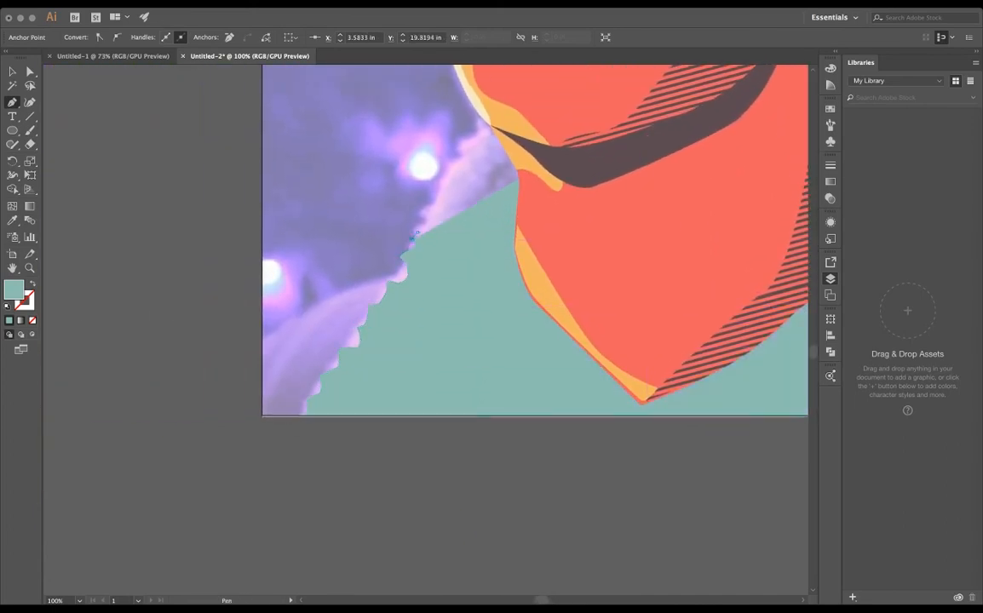
{"action": "left_click", "coordinate": [418, 205]}
{"action": "left_click", "coordinate": [444, 203]}
{"action": "left_click", "coordinate": [463, 156]}
{"action": "left_click_drag", "start_coordinate": [464, 136], "coordinate": [491, 126]}
{"action": "scroll", "coordinate": [550, 253], "scroll_direction": "down", "scroll_amount": 3}
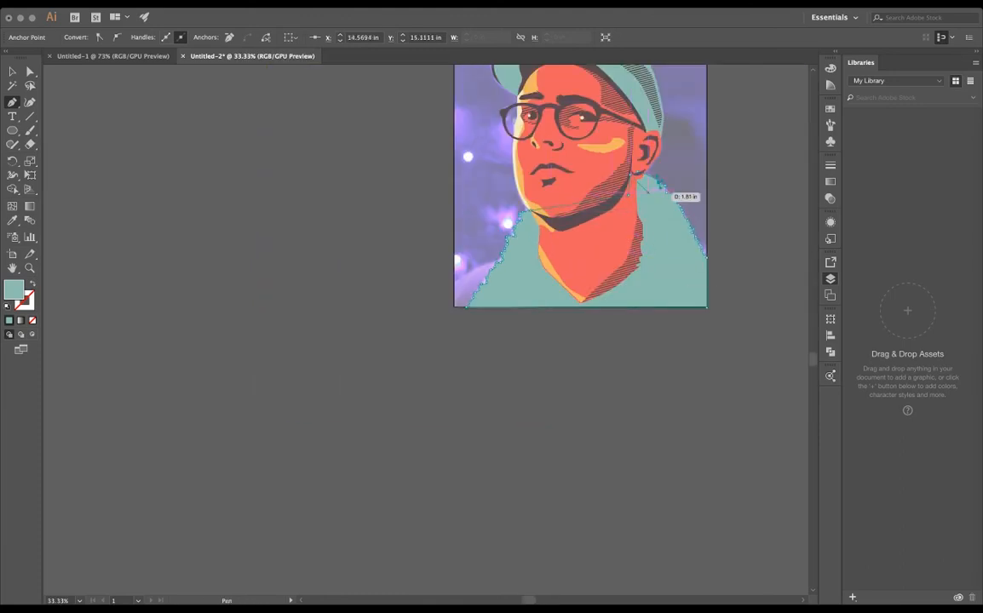
{"action": "scroll", "coordinate": [647, 192], "scroll_direction": "up", "scroll_amount": 2}
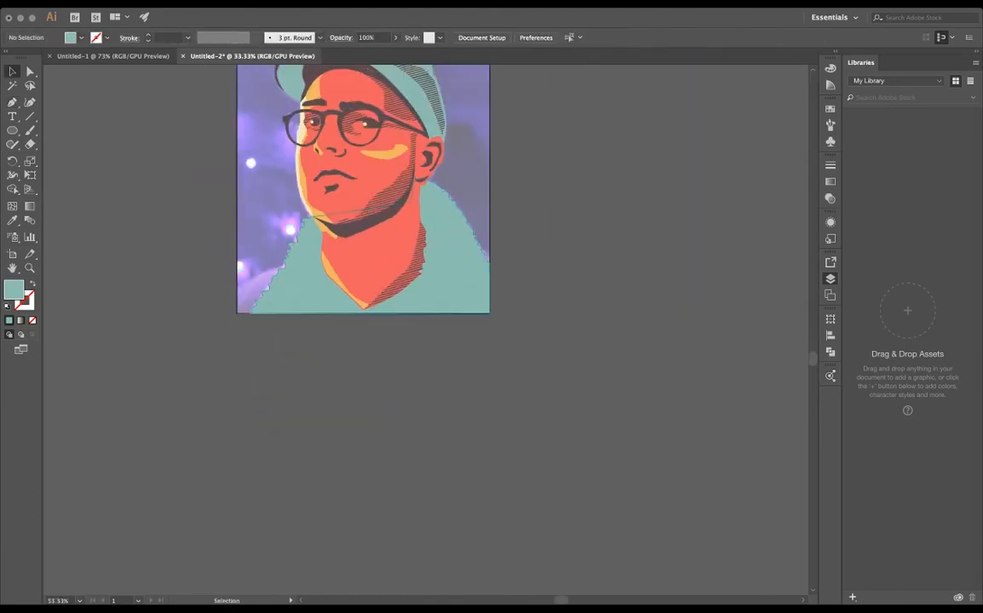
{"action": "scroll", "coordinate": [431, 234], "scroll_direction": "up", "scroll_amount": 1}
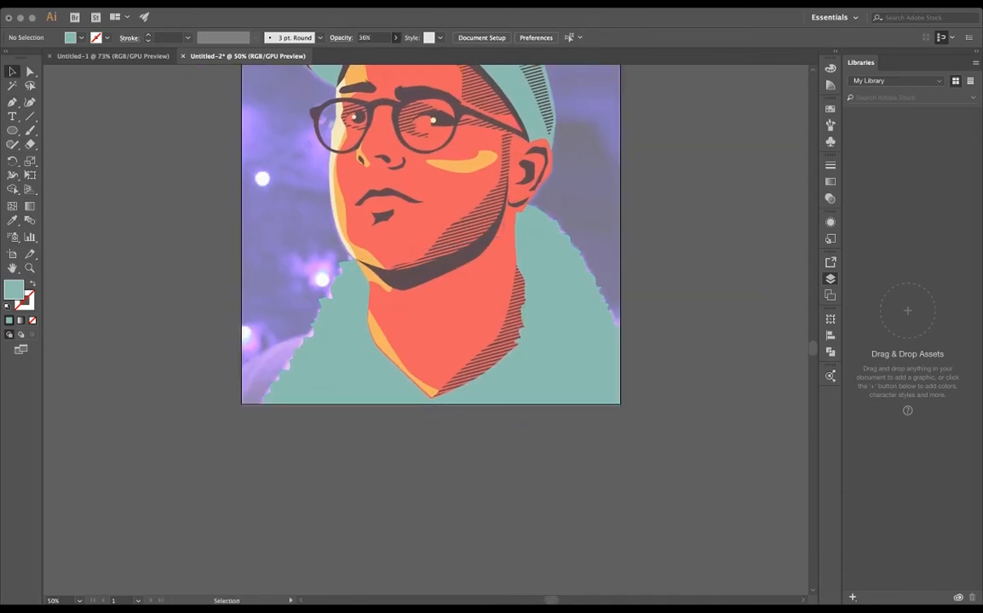
- Set the coat shape's opacity to 45% to reveal the reference photo through it
{"action": "left_click", "coordinate": [558, 293]}
{"action": "left_click", "coordinate": [396, 37]}
{"action": "scroll", "coordinate": [474, 211], "scroll_direction": "up", "scroll_amount": 2}
{"action": "scroll", "coordinate": [474, 211], "scroll_direction": "up", "scroll_amount": 3}
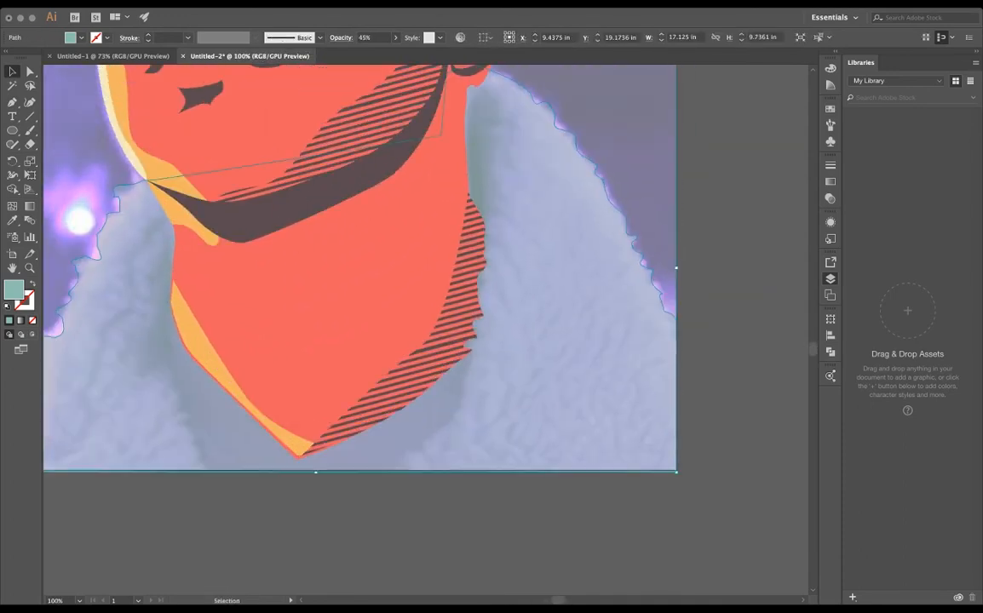
{"action": "left_click", "coordinate": [707, 147]}
{"action": "key", "text": "super+z"}
{"action": "left_click", "coordinate": [724, 187]}
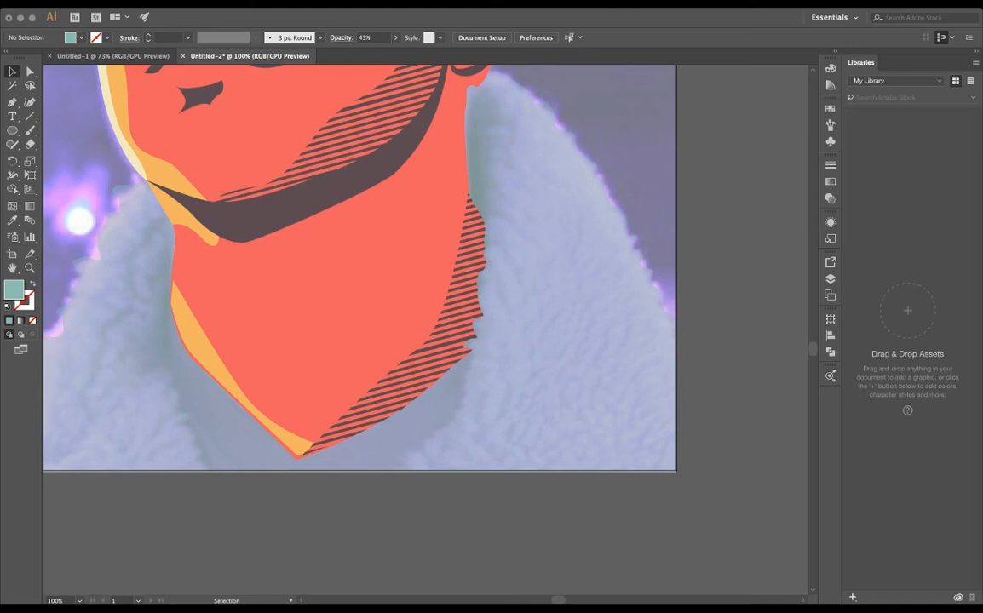
- Deselect the coat and set the fill for new shapes to the portrait's dark brown
{"action": "scroll", "coordinate": [425, 330], "scroll_direction": "left", "scroll_amount": 5}
{"action": "key", "text": "super+plus"}
{"action": "key", "text": "super+plus"}
{"action": "left_click", "coordinate": [379, 264]}
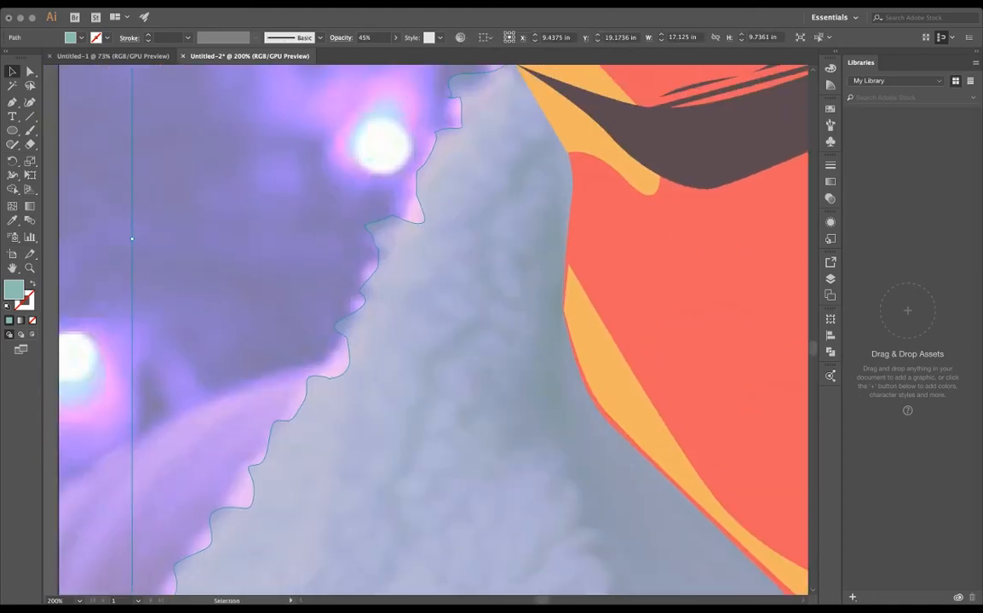
{"action": "key", "text": "i"}
{"action": "left_click", "coordinate": [681, 144]}
{"action": "key", "text": "super+z"}
{"action": "key", "text": "super+shift+a"}
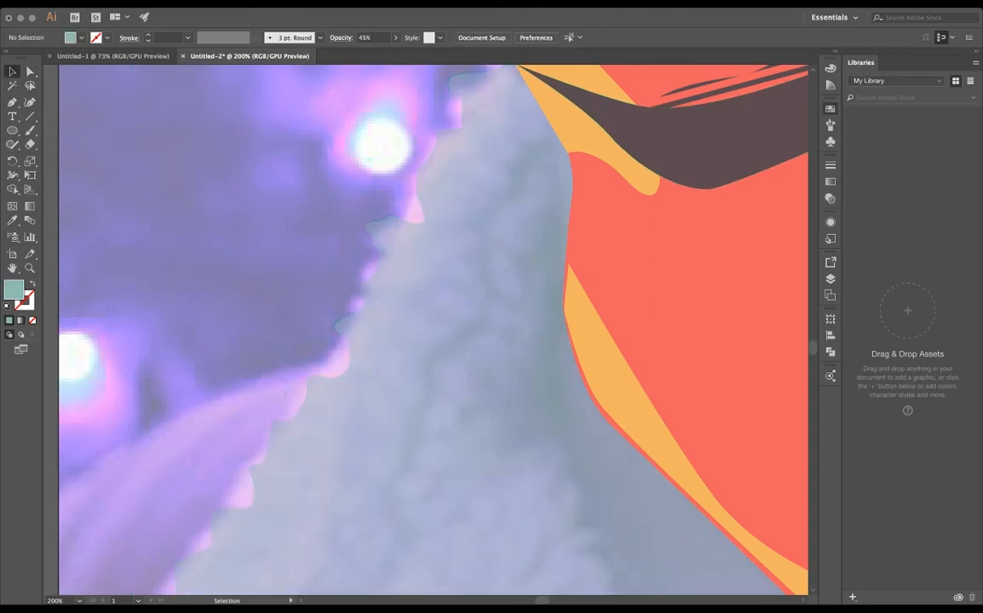
{"action": "left_click", "coordinate": [681, 145]}
- Start a dark brown shadow under the jaw and trace its jagged outer edge down the collar beside the orange neck highlight
{"action": "key", "text": "p"}
{"action": "left_click", "coordinate": [554, 180]}
{"action": "left_click", "coordinate": [569, 144]}
{"action": "left_click", "coordinate": [537, 219]}
{"action": "left_click", "coordinate": [516, 297]}
{"action": "key", "text": "super+z"}
{"action": "key", "text": "super+z"}
{"action": "key", "text": "super+z"}
{"action": "key", "text": "super+z"}
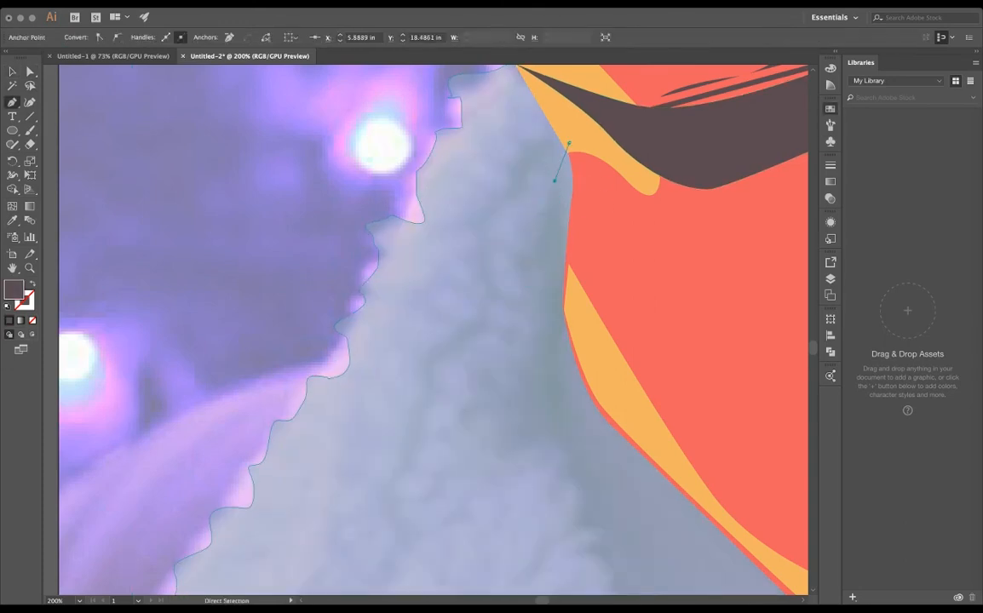
{"action": "left_click", "coordinate": [551, 189]}
{"action": "mouse_move", "coordinate": [560, 222]}
{"action": "left_mouse_down"}
{"action": "mouse_move", "coordinate": [550, 221]}
{"action": "mouse_move", "coordinate": [538, 265]}
{"action": "mouse_move", "coordinate": [552, 292]}
{"action": "left_mouse_up"}
{"action": "left_click", "coordinate": [524, 218]}
{"action": "left_click", "coordinate": [540, 239]}
{"action": "left_click", "coordinate": [511, 263]}
{"action": "left_click", "coordinate": [544, 322]}
{"action": "scroll", "coordinate": [543, 341], "scroll_direction": "down", "scroll_amount": 3}
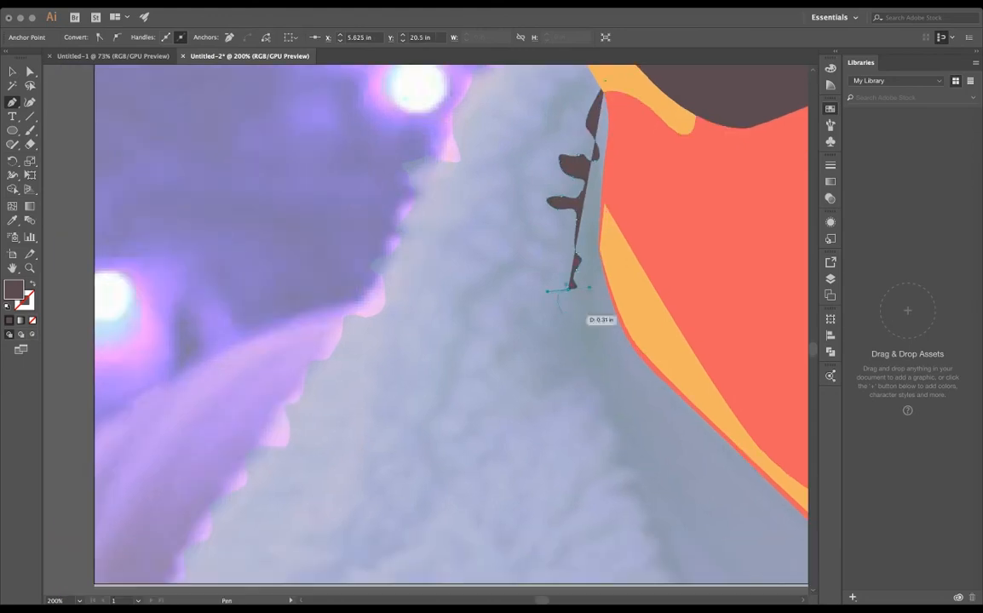
- Extend the collar shadow's jagged outer edge around the rounded tuft halfway down, undoing the misplaced points
{"action": "left_click", "coordinate": [539, 307]}
{"action": "left_click", "coordinate": [523, 338]}
{"action": "left_click", "coordinate": [538, 392]}
{"action": "left_click_drag", "start_coordinate": [587, 391], "coordinate": [619, 438]}
{"action": "left_click", "coordinate": [600, 409]}
{"action": "scroll", "coordinate": [616, 437], "scroll_direction": "down", "scroll_amount": 3}
{"action": "left_click_drag", "start_coordinate": [530, 352], "coordinate": [561, 380]}
{"action": "left_click_drag", "start_coordinate": [546, 394], "coordinate": [553, 397]}
{"action": "scroll", "coordinate": [552, 395], "scroll_direction": "down", "scroll_amount": 1}
{"action": "key", "text": "super+z"}
{"action": "key", "text": "super+z"}
{"action": "key", "text": "super+z"}
{"action": "key", "text": "super+z"}
{"action": "key", "text": "super+z"}
{"action": "key", "text": "super+z"}
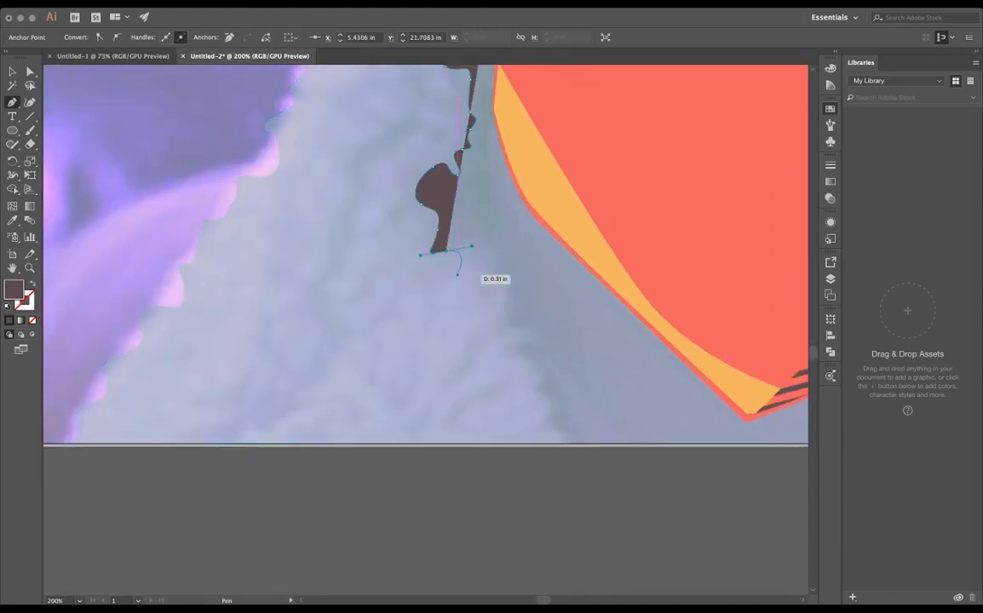
- Continue the collar shadow's wavy outer edge down to just below the artboard's bottom edge
{"action": "left_click_drag", "start_coordinate": [459, 272], "coordinate": [457, 282]}
{"action": "mouse_move", "coordinate": [456, 308]}
{"action": "left_mouse_down"}
{"action": "mouse_move", "coordinate": [472, 314]}
{"action": "mouse_move", "coordinate": [476, 363]}
{"action": "mouse_move", "coordinate": [504, 377]}
{"action": "mouse_move", "coordinate": [509, 396]}
{"action": "left_mouse_up"}
{"action": "left_click", "coordinate": [468, 344]}
{"action": "left_click", "coordinate": [489, 415]}
{"action": "left_click_drag", "start_coordinate": [495, 432], "coordinate": [502, 436]}
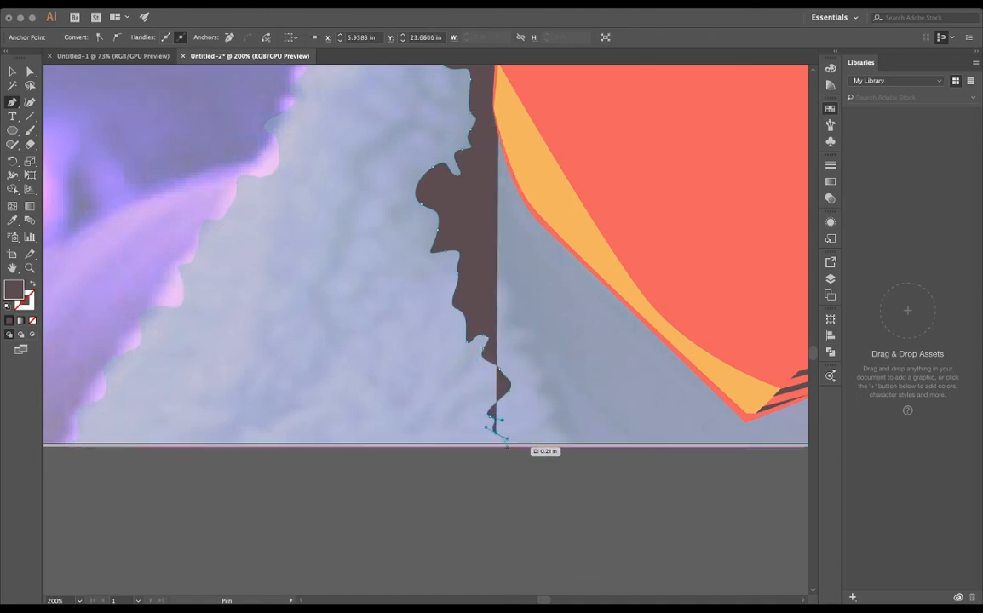
{"action": "left_click", "coordinate": [511, 450]}
- Give the collar shadow its width at the bottom and trace its jagged inner edge back up toward the neck
{"action": "left_click", "coordinate": [574, 450]}
{"action": "left_click_drag", "start_coordinate": [561, 426], "coordinate": [554, 424]}
{"action": "left_click_drag", "start_coordinate": [546, 418], "coordinate": [528, 336]}
{"action": "key", "text": "super+z"}
{"action": "left_click", "coordinate": [540, 356]}
{"action": "left_click", "coordinate": [522, 312]}
{"action": "left_click", "coordinate": [505, 305]}
{"action": "left_click_drag", "start_coordinate": [508, 267], "coordinate": [508, 259]}
{"action": "left_click", "coordinate": [495, 251]}
{"action": "left_click_drag", "start_coordinate": [488, 239], "coordinate": [499, 230]}
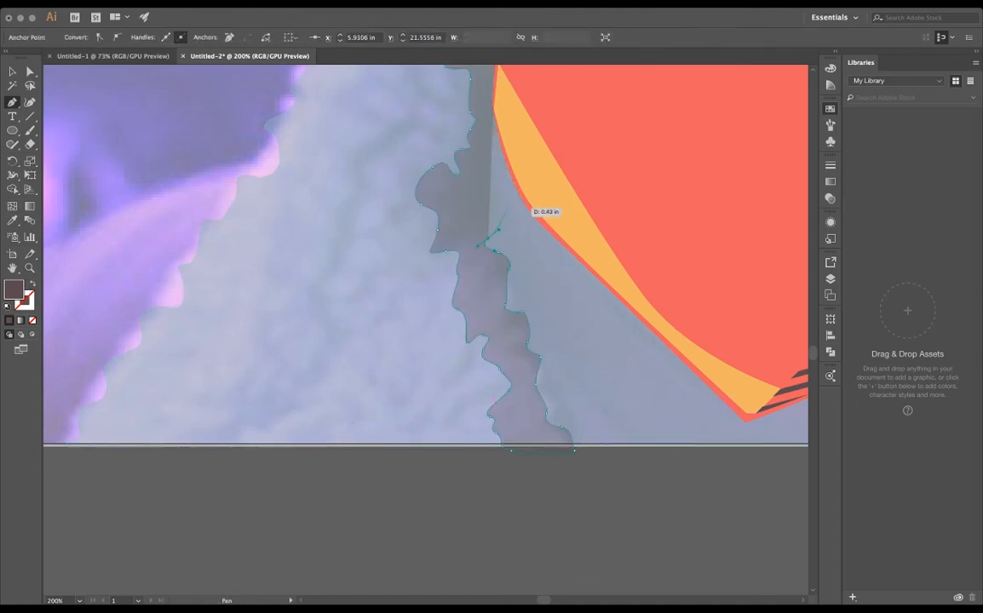
- Run the shadow's inner edge up along the neck and close the shape under the jaw
{"action": "left_click", "coordinate": [509, 206]}
{"action": "left_click", "coordinate": [504, 191]}
{"action": "left_click_drag", "start_coordinate": [535, 177], "coordinate": [534, 167]}
{"action": "scroll", "coordinate": [518, 93], "scroll_direction": "up", "scroll_amount": 5}
{"action": "left_click", "coordinate": [500, 99]}
{"action": "key", "text": "v"}
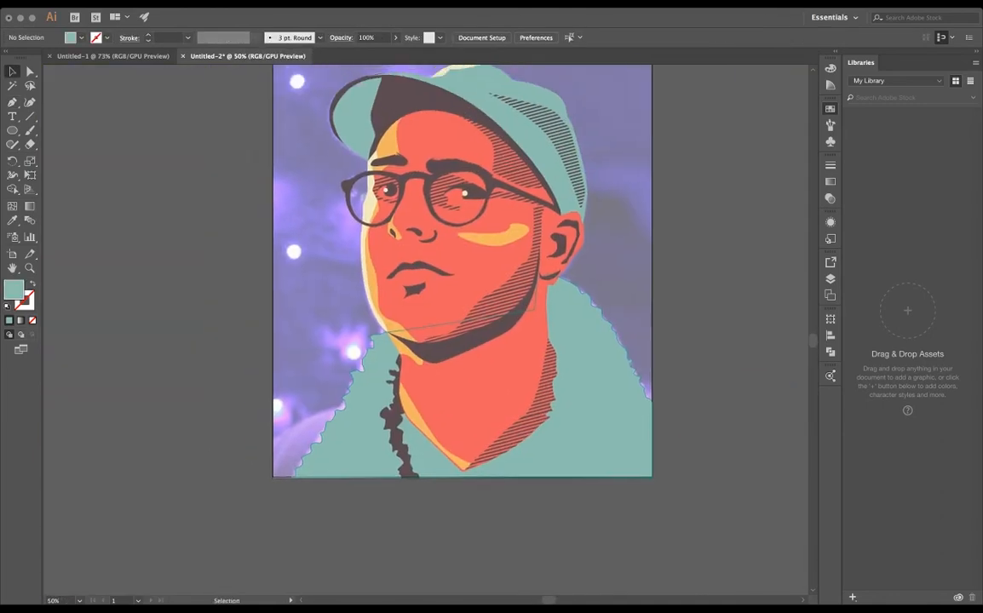
- Lower the teal coat's opacity to 45% again for tracing the collar shadow on the ear side
{"action": "left_click", "coordinate": [597, 383]}
{"action": "left_click", "coordinate": [395, 37]}
{"action": "left_click_drag", "start_coordinate": [396, 51], "coordinate": [363, 51]}
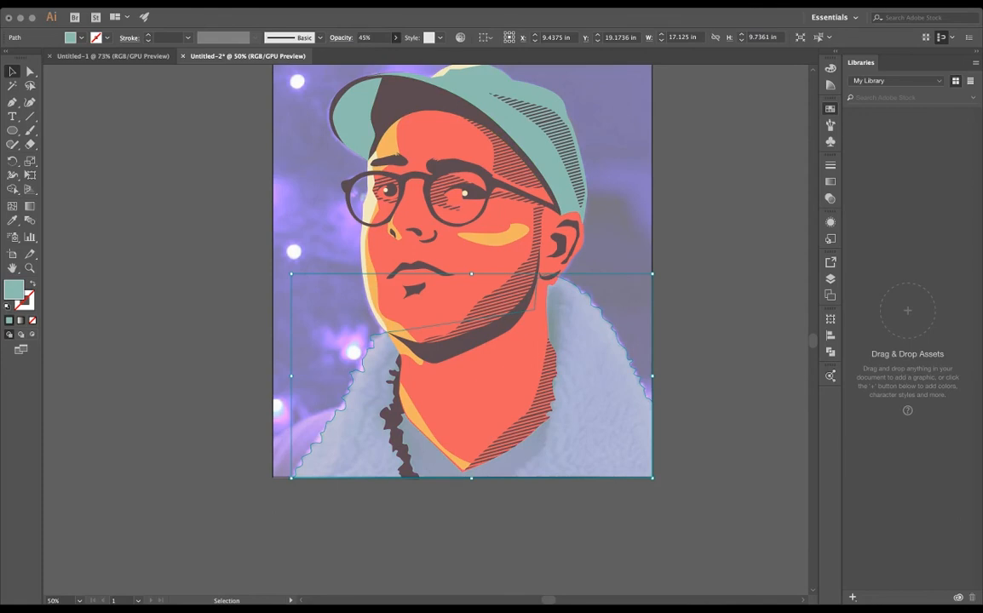
{"action": "scroll", "coordinate": [603, 321], "scroll_direction": "up", "scroll_amount": 3}
{"action": "scroll", "coordinate": [603, 320], "scroll_direction": "down", "scroll_amount": 1}
- Start a dark brown collar shadow at the earlobe and trace its jagged tufts down beside the neck
{"action": "left_click", "coordinate": [12, 117]}
{"action": "left_click", "coordinate": [12, 102]}
{"action": "left_click", "coordinate": [467, 177]}
{"action": "left_click_drag", "start_coordinate": [483, 195], "coordinate": [462, 205]}
{"action": "left_click", "coordinate": [490, 232]}
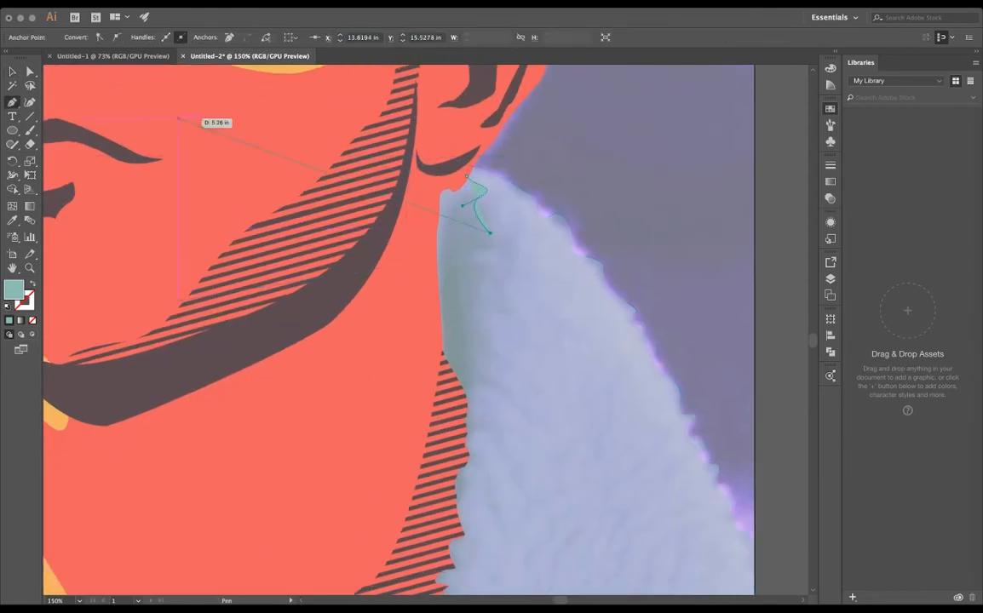
{"action": "left_click", "coordinate": [681, 171]}
{"action": "left_click_drag", "start_coordinate": [473, 268], "coordinate": [469, 271]}
{"action": "left_click_drag", "start_coordinate": [513, 271], "coordinate": [509, 275]}
{"action": "left_click_drag", "start_coordinate": [504, 285], "coordinate": [495, 338]}
{"action": "left_click", "coordinate": [500, 318]}
- Finish the jagged edge with a tapered tip on the collar and close the shadow shape behind the neck
{"action": "left_click", "coordinate": [467, 316]}
{"action": "left_click_drag", "start_coordinate": [485, 339], "coordinate": [477, 368]}
{"action": "left_click_drag", "start_coordinate": [513, 395], "coordinate": [467, 420]}
{"action": "left_click", "coordinate": [548, 434]}
{"action": "left_click", "coordinate": [494, 395]}
{"action": "left_click_drag", "start_coordinate": [414, 406], "coordinate": [404, 392]}
{"action": "left_click_drag", "start_coordinate": [417, 185], "coordinate": [430, 186]}
{"action": "left_click", "coordinate": [466, 177]}
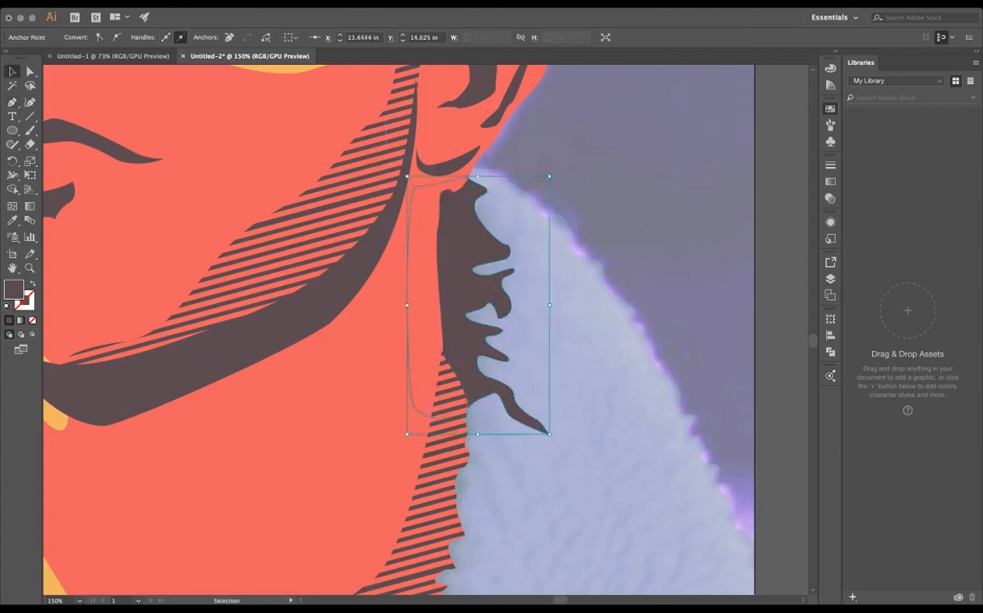
{"action": "left_click", "coordinate": [430, 407]}
- Smooth the coral face shape's curve where the earlobe meets the neck by adjusting its anchor handles
{"action": "left_click", "coordinate": [431, 223]}
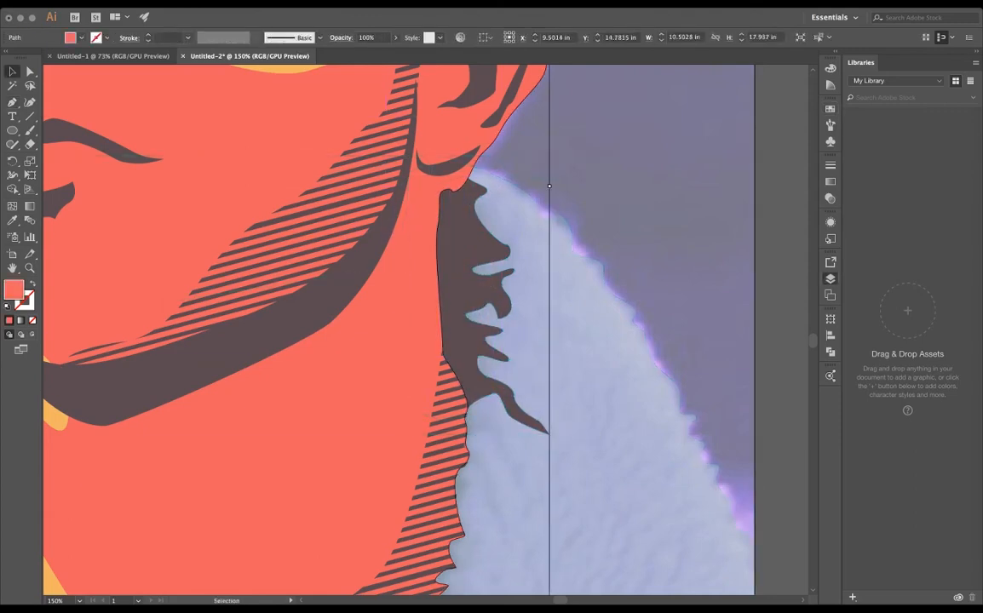
{"action": "key", "text": "a"}
{"action": "left_click", "coordinate": [452, 192]}
{"action": "scroll", "coordinate": [452, 194], "scroll_direction": "up", "scroll_amount": 6}
{"action": "left_click", "coordinate": [387, 163]}
{"action": "left_click_drag", "start_coordinate": [451, 134], "coordinate": [408, 156]}
{"action": "left_click", "coordinate": [458, 177]}
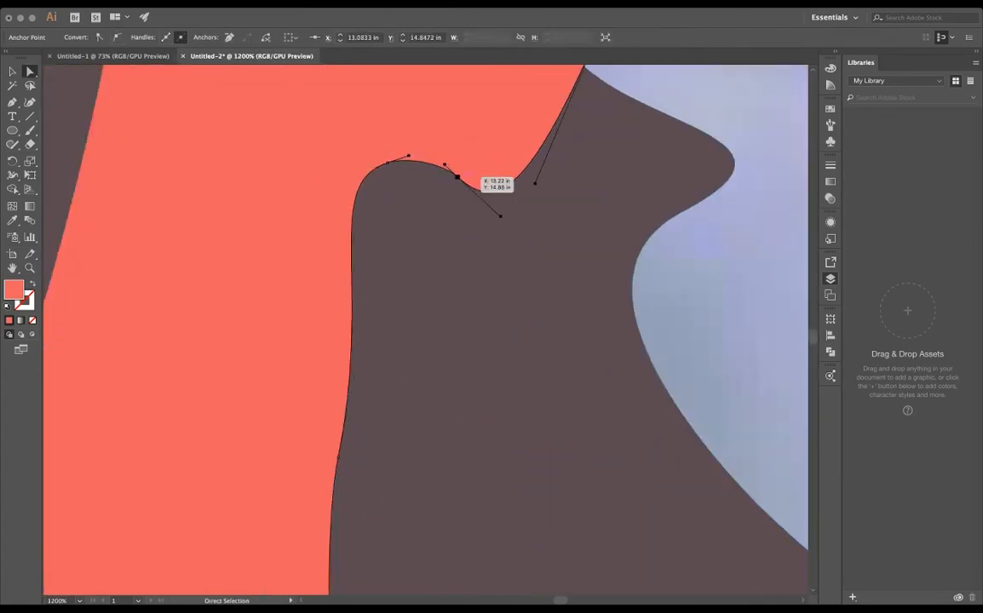
{"action": "left_click_drag", "start_coordinate": [500, 215], "coordinate": [485, 177]}
{"action": "scroll", "coordinate": [595, 203], "scroll_direction": "down", "scroll_amount": 6}
- Return the teal coat to 100% opacity and clear the selection
{"action": "left_click", "coordinate": [667, 426]}
{"action": "key", "text": "super+shift+a"}
{"action": "scroll", "coordinate": [531, 238], "scroll_direction": "down", "scroll_amount": 3}
{"action": "left_click", "coordinate": [339, 315]}
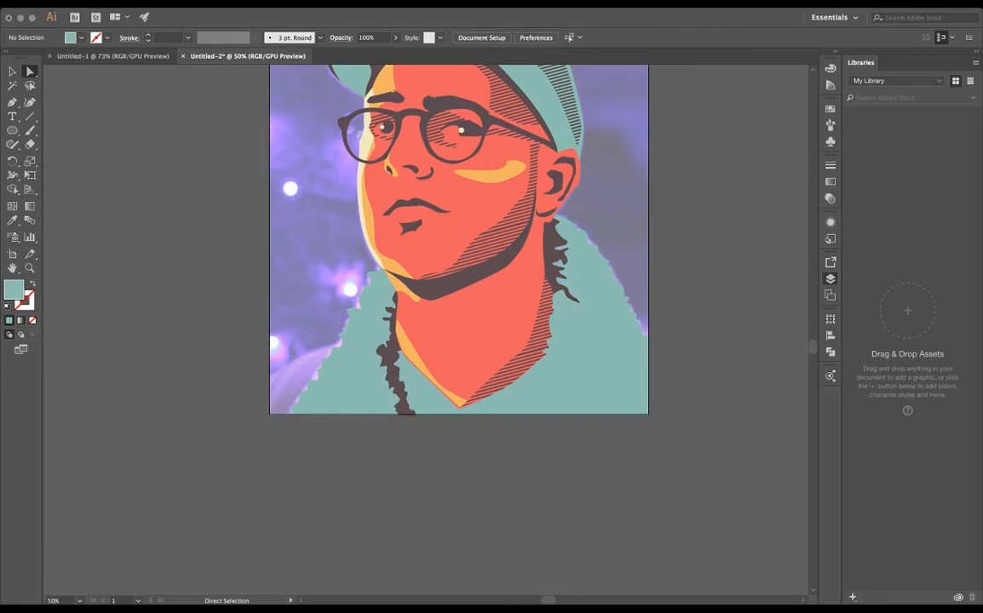
- Duplicate the teal coat shape and align the copy over the original
{"action": "left_click", "coordinate": [581, 390]}
{"action": "key", "text": "super+c"}
{"action": "key", "text": "super+v"}
{"action": "left_click_drag", "start_coordinate": [581, 392], "coordinate": [624, 375]}
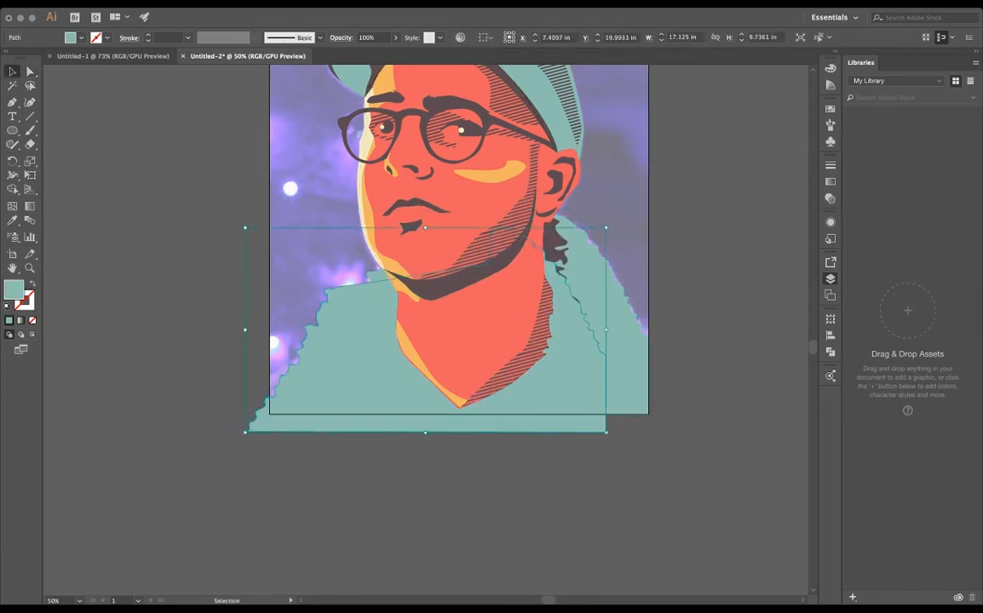
{"action": "left_click_drag", "start_coordinate": [581, 392], "coordinate": [608, 340]}
{"action": "key", "text": "super+equal"}
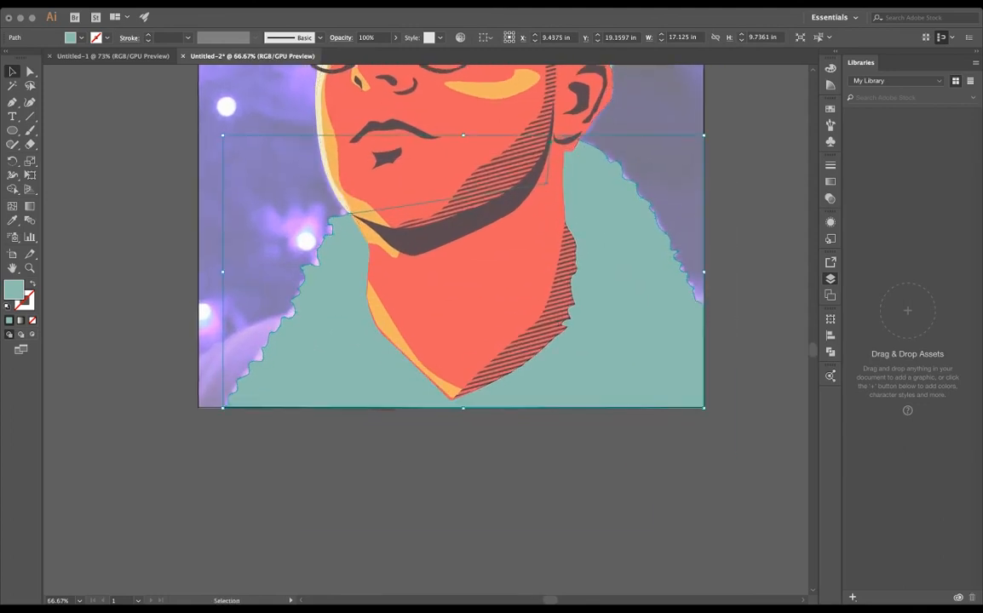
{"action": "key", "text": "a"}
{"action": "left_click_drag", "start_coordinate": [285, 147], "coordinate": [451, 341]}
{"action": "key", "text": "v"}
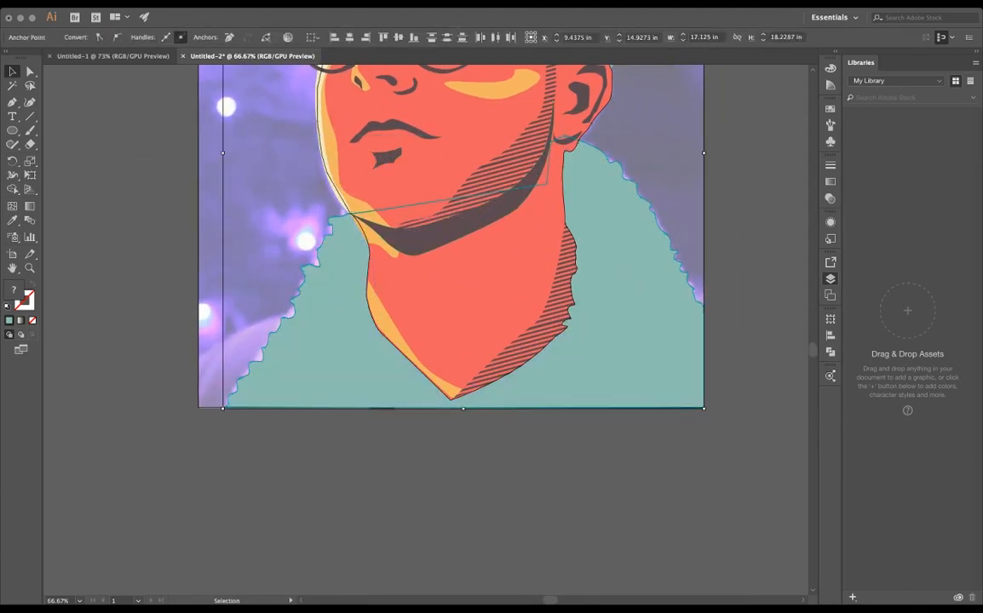
{"action": "left_click", "coordinate": [640, 306]}
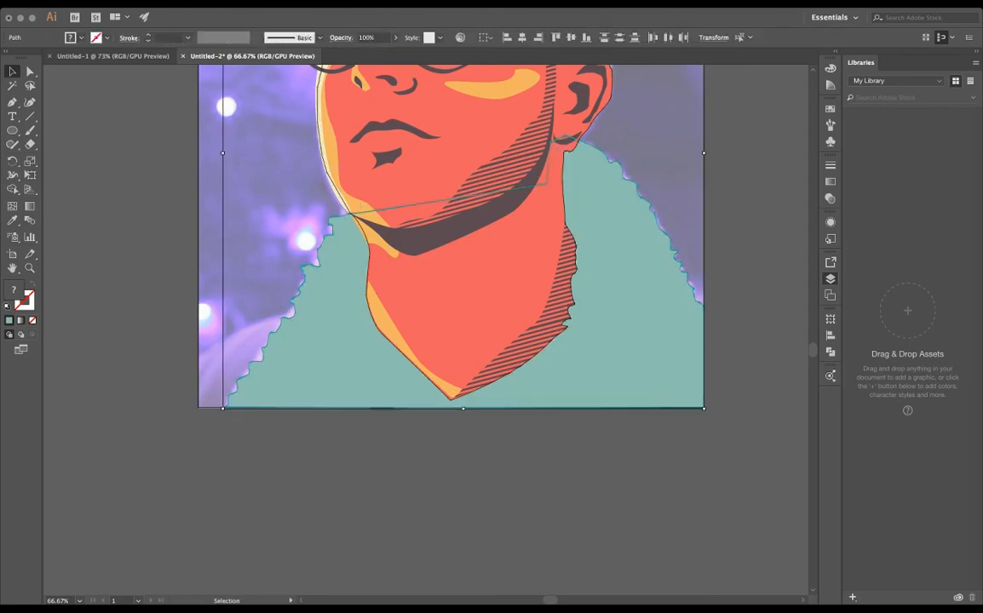
{"action": "key", "text": "super+z"}
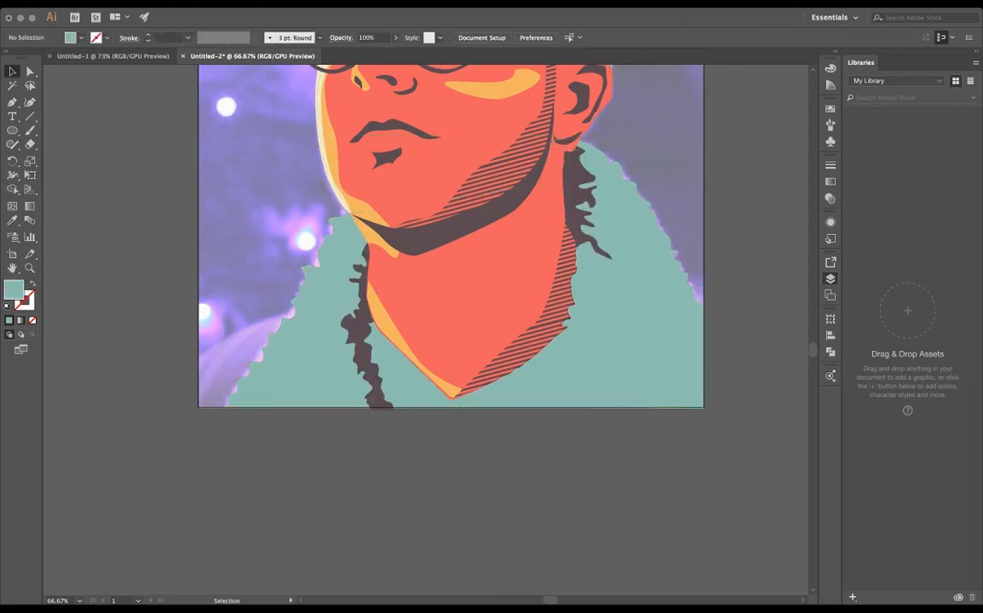
{"action": "key", "text": "super+shift+z"}
- Delete the left part of the duplicated coat outline, keeping only the fur edge from the earlobe down to the artboard's lower-right corner
{"action": "key", "text": "a"}
{"action": "scroll", "coordinate": [426, 333], "scroll_direction": "down", "scroll_amount": 2}
{"action": "left_click_drag", "start_coordinate": [294, 86], "coordinate": [469, 366]}
{"action": "scroll", "coordinate": [425, 332], "scroll_direction": "up", "scroll_amount": 3}
{"action": "left_click", "coordinate": [634, 341]}
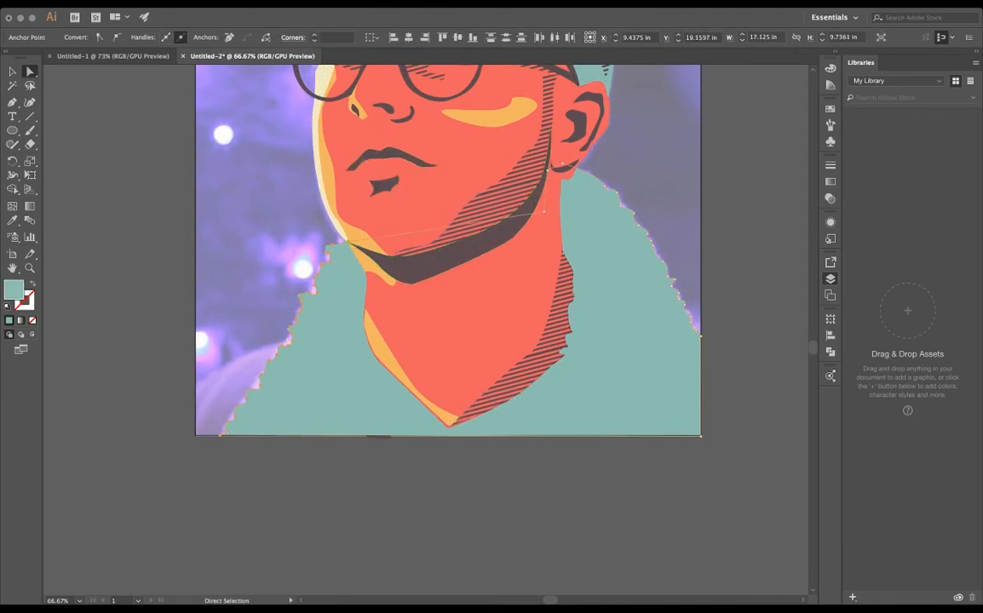
{"action": "key", "text": "super+shift+a"}
{"action": "key", "text": "super+shift+z"}
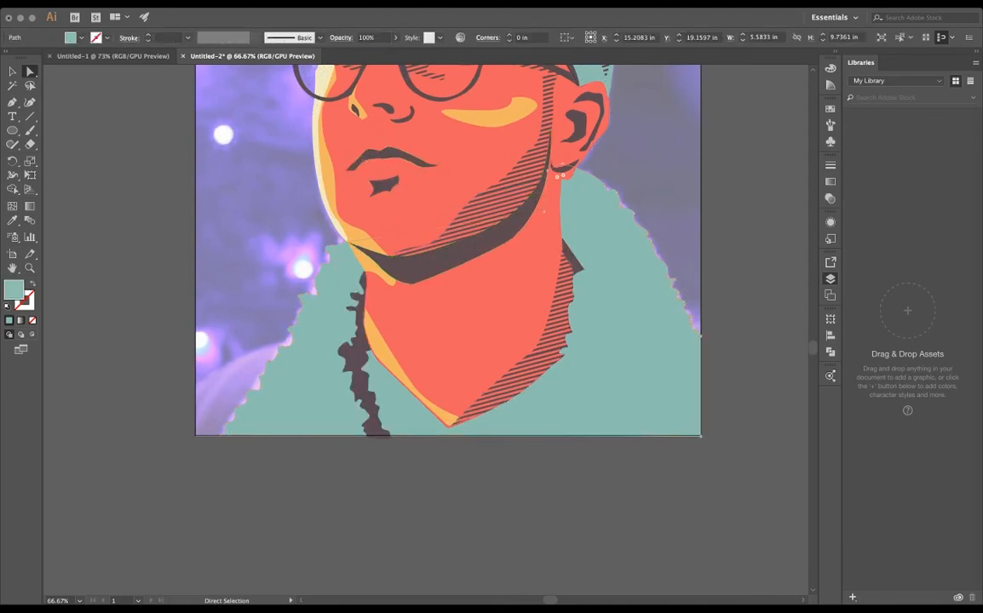
{"action": "key", "text": "super+shift+z"}
- Trace a wavy inner edge through the right side of the fur collar and fill the resulting shadow band with dark brown
{"action": "key", "text": "p"}
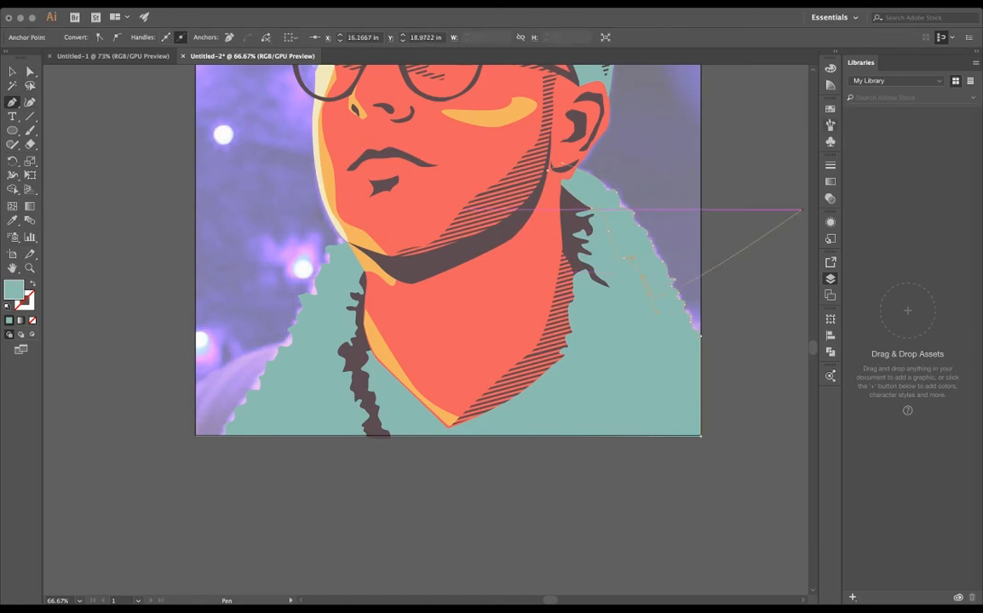
{"action": "left_click", "coordinate": [831, 109]}
{"action": "left_click", "coordinate": [636, 324]}
{"action": "left_click", "coordinate": [672, 361]}
{"action": "left_click", "coordinate": [645, 381]}
{"action": "left_click", "coordinate": [670, 400]}
{"action": "left_click", "coordinate": [671, 414]}
{"action": "left_click", "coordinate": [679, 415]}
{"action": "left_click", "coordinate": [678, 424]}
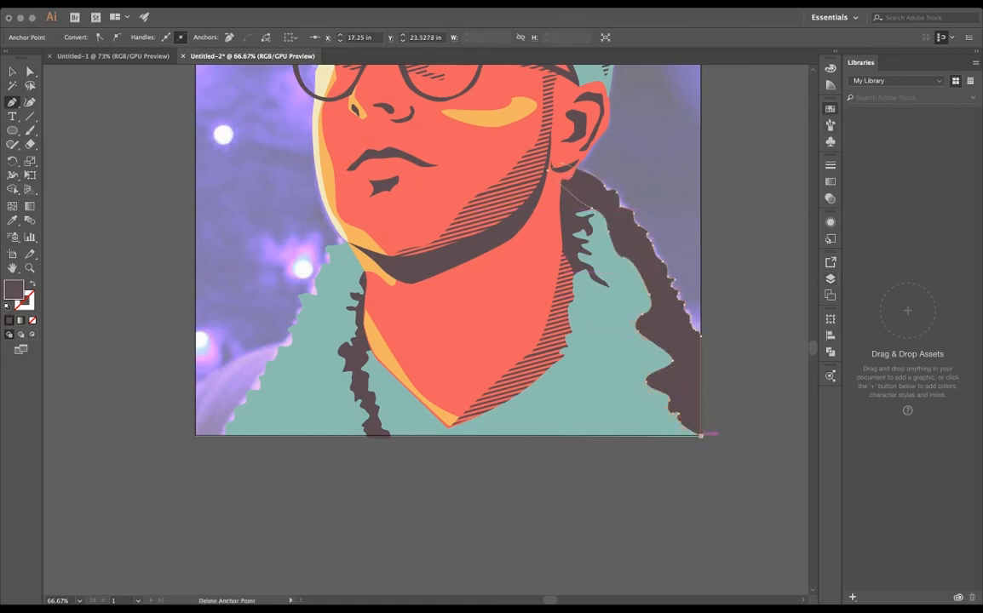
- Refine a curve on the dark collar band's wavy inner edge and clear the selection
{"action": "left_click", "coordinate": [30, 72]}
{"action": "left_click_drag", "start_coordinate": [656, 345], "coordinate": [662, 339]}
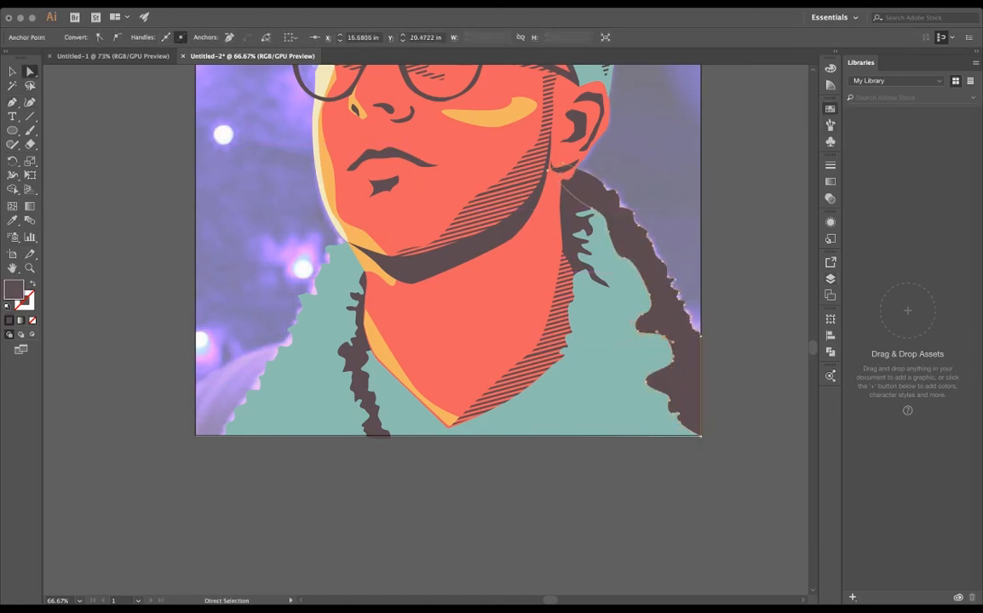
{"action": "left_click_drag", "start_coordinate": [545, 255], "coordinate": [436, 347]}
{"action": "key", "text": "super+shift+a"}
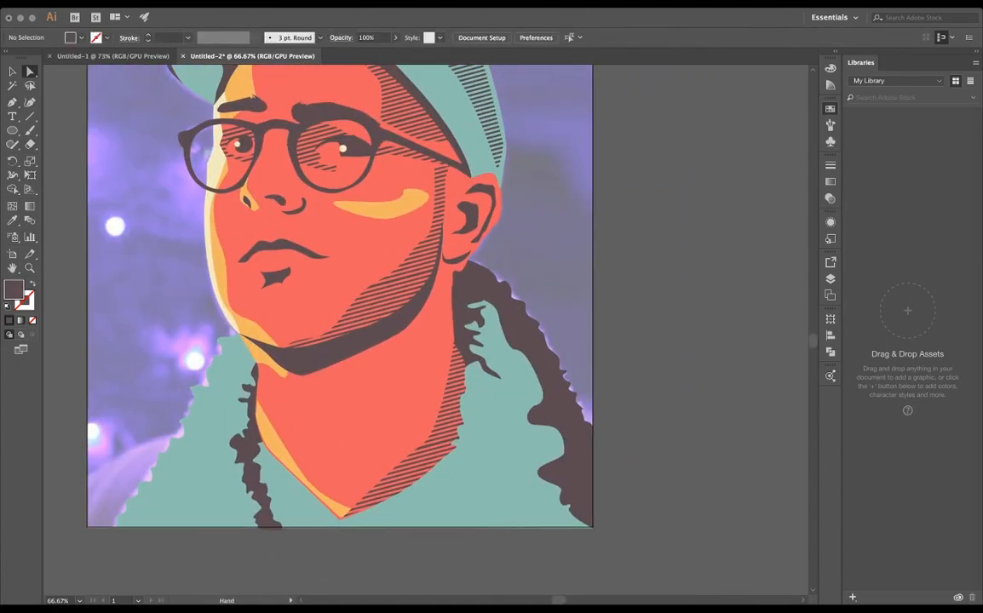
- Duplicate the diagonal stripe pattern into a taller block over the neck and collar, and group the stripes
{"action": "left_click_drag", "start_coordinate": [426, 170], "coordinate": [441, 327]}
{"action": "left_click", "coordinate": [359, 167]}
{"action": "key", "text": "v"}
{"action": "left_click", "coordinate": [358, 167]}
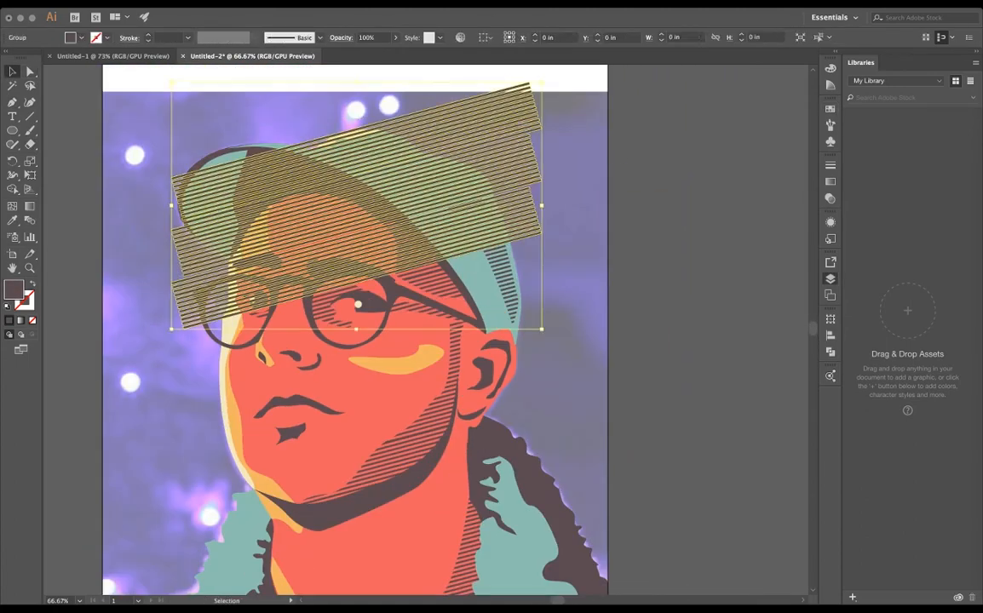
{"action": "key", "text": "Delete"}
{"action": "key", "text": "super+v"}
{"action": "mouse_move", "coordinate": [588, 298]}
{"action": "left_mouse_down"}
{"action": "mouse_move", "coordinate": [575, 178]}
{"action": "mouse_move", "coordinate": [587, 331]}
{"action": "left_mouse_up"}
{"action": "left_click", "coordinate": [575, 175], "text": "shift"}
{"action": "left_click", "coordinate": [831, 351]}
{"action": "key", "text": "super+g"}
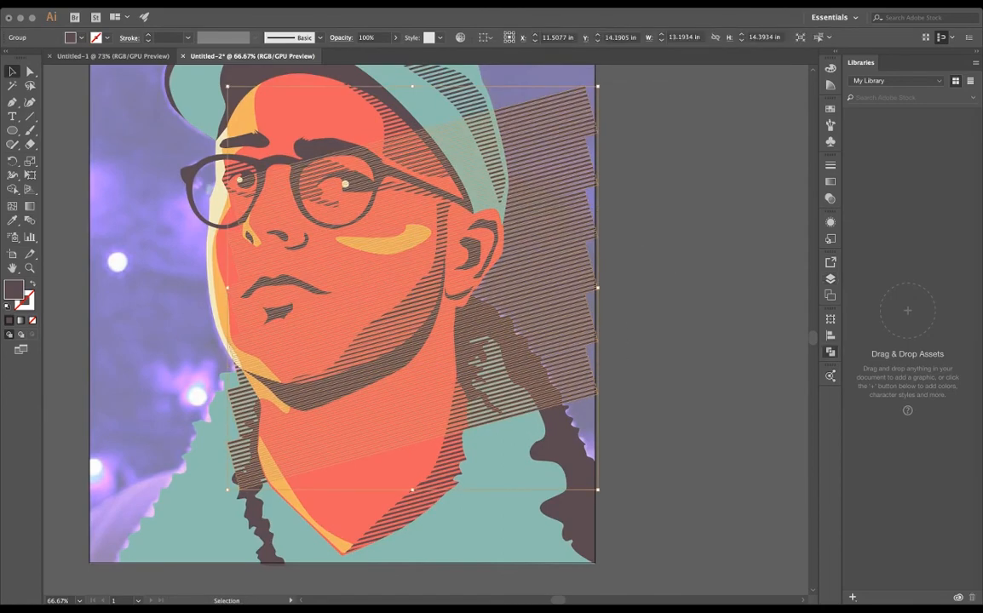
- Move the stripe group over the dark collar band and clip it to the band's shape
{"action": "left_click_drag", "start_coordinate": [575, 176], "coordinate": [644, 318]}
{"action": "left_click", "coordinate": [474, 322], "text": "shift"}
{"action": "key", "text": "super+7"}
{"action": "key", "text": "super+shift+a"}
- Lower the teal coat's opacity to 49% so the photo shows through
{"action": "mouse_move", "coordinate": [511, 384]}
{"action": "left_mouse_down"}
{"action": "mouse_move", "coordinate": [541, 339]}
{"action": "mouse_move", "coordinate": [593, 304]}
{"action": "left_mouse_up"}
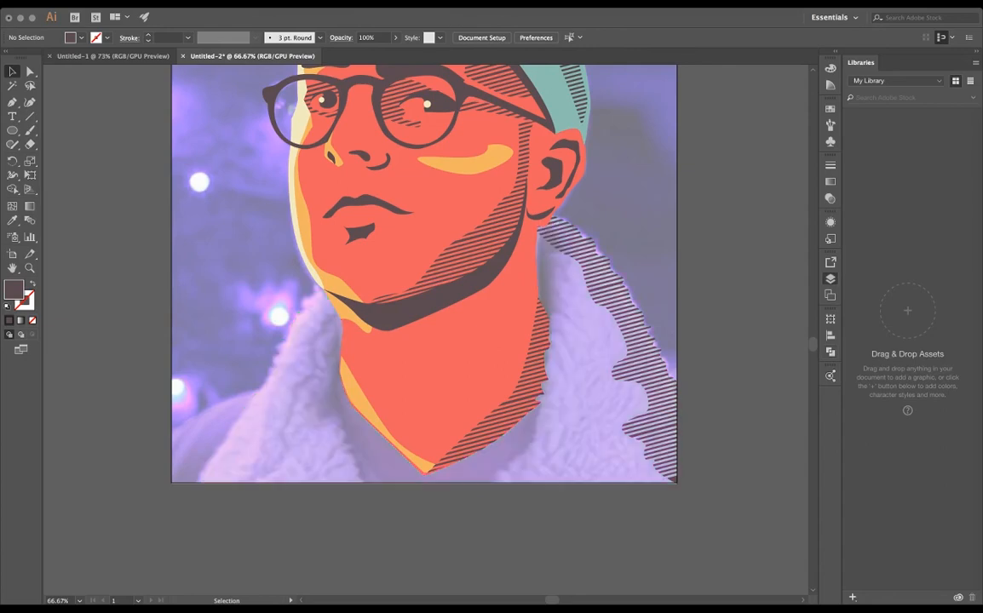
{"action": "left_click", "coordinate": [276, 418]}
{"action": "left_click", "coordinate": [396, 37]}
{"action": "left_click_drag", "start_coordinate": [427, 54], "coordinate": [397, 54]}
{"action": "left_click_drag", "start_coordinate": [511, 426], "coordinate": [535, 385]}
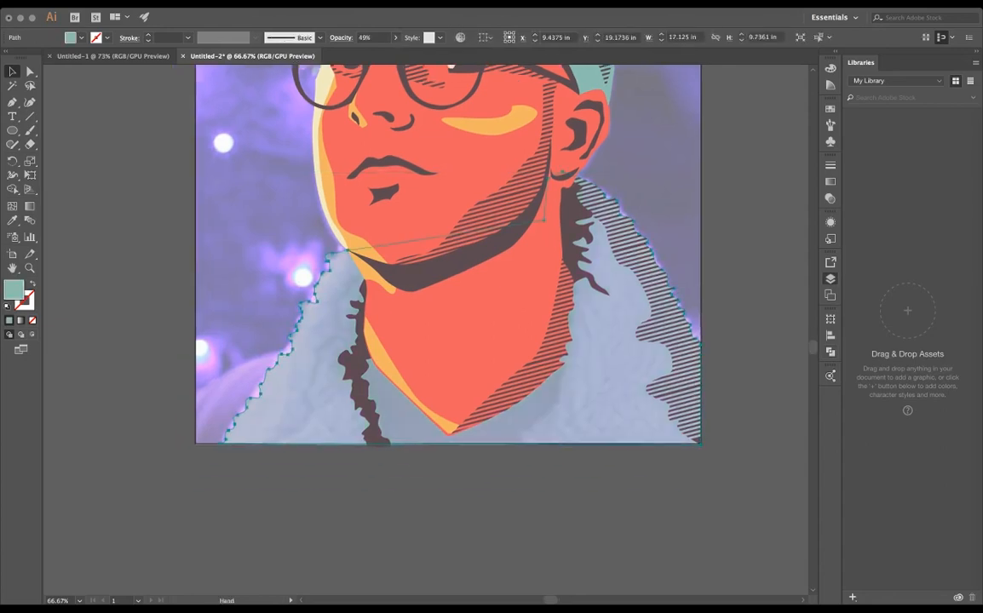
- Trace the shirt's jagged right edge from below the artboard up to the striped neck shadow, using the dark fill
{"action": "key", "text": "super+equal"}
{"action": "key", "text": "super+equal"}
{"action": "left_click_drag", "start_coordinate": [511, 426], "coordinate": [560, 332]}
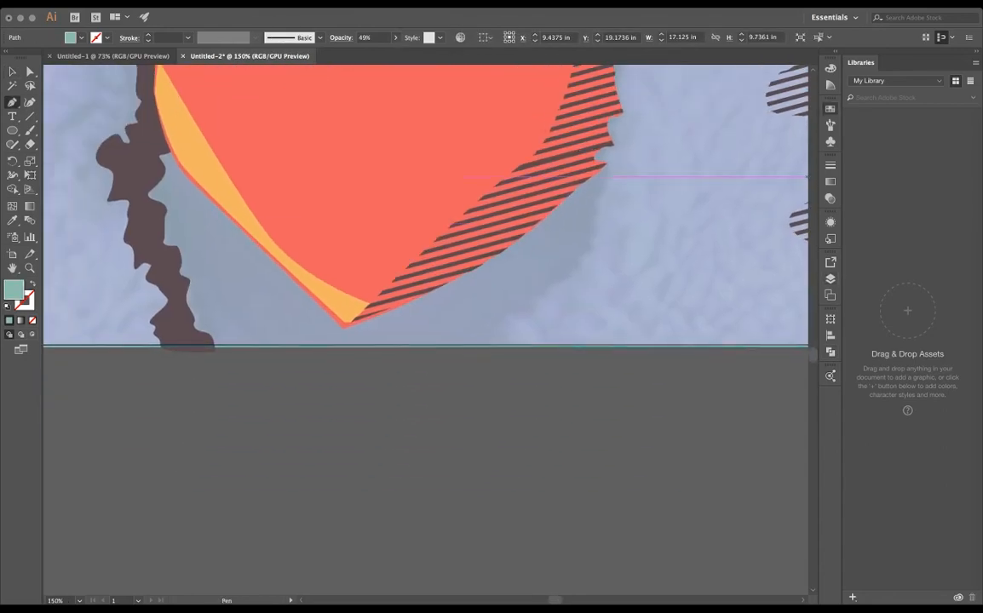
{"action": "left_click", "coordinate": [390, 401]}
{"action": "left_click", "coordinate": [494, 334]}
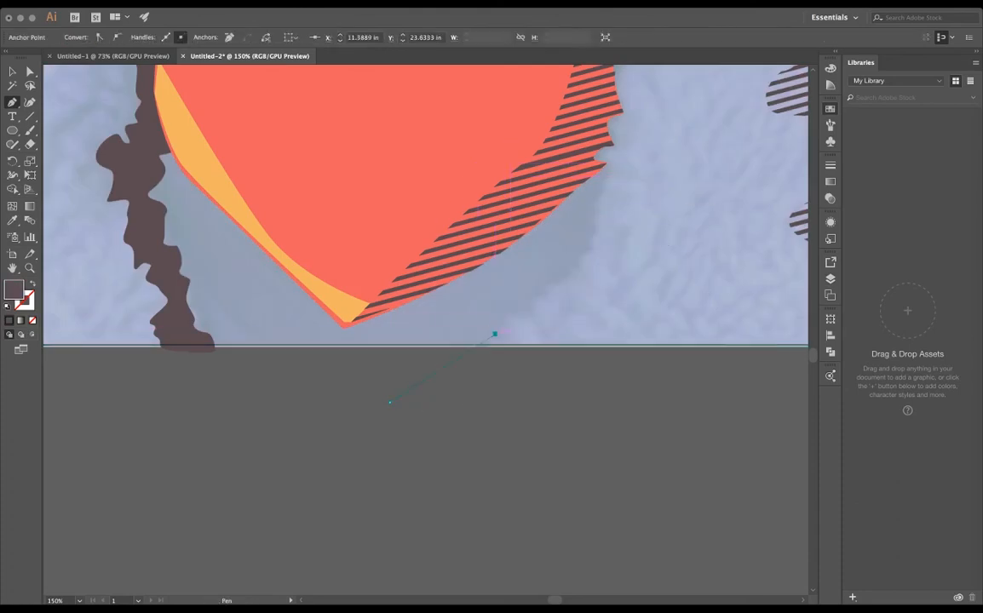
{"action": "left_click_drag", "start_coordinate": [537, 311], "coordinate": [537, 309]}
{"action": "left_click_drag", "start_coordinate": [546, 293], "coordinate": [579, 277]}
{"action": "left_click_drag", "start_coordinate": [576, 266], "coordinate": [597, 210]}
{"action": "left_click_drag", "start_coordinate": [590, 200], "coordinate": [597, 197]}
{"action": "left_click", "coordinate": [608, 165]}
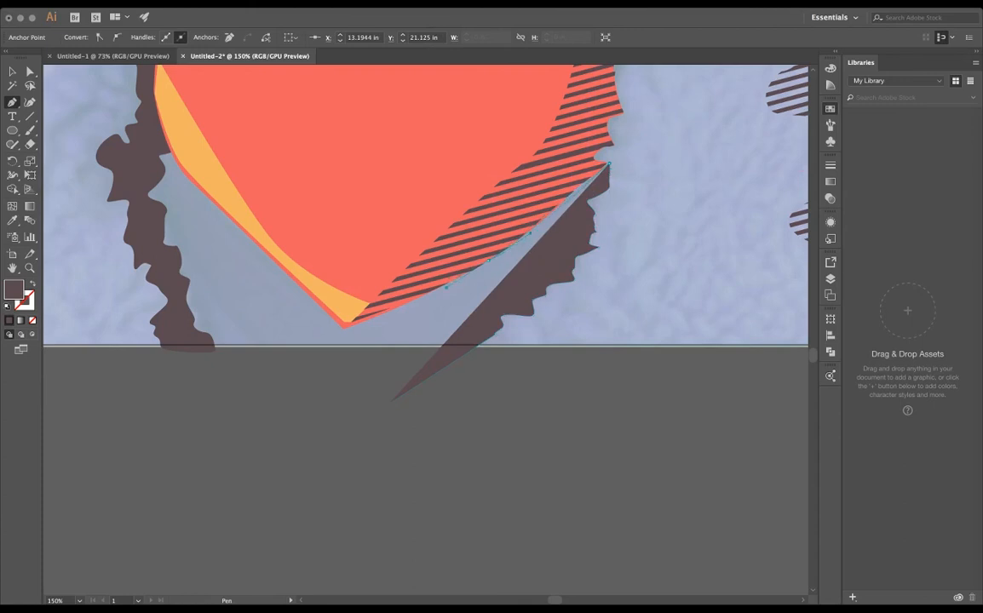
- Continue the shirt shape along the V of the neck and down beneath the left collar shadow to the artboard's bottom edge
{"action": "left_click", "coordinate": [344, 326]}
{"action": "left_click", "coordinate": [224, 215]}
{"action": "left_click_drag", "start_coordinate": [182, 171], "coordinate": [162, 141]}
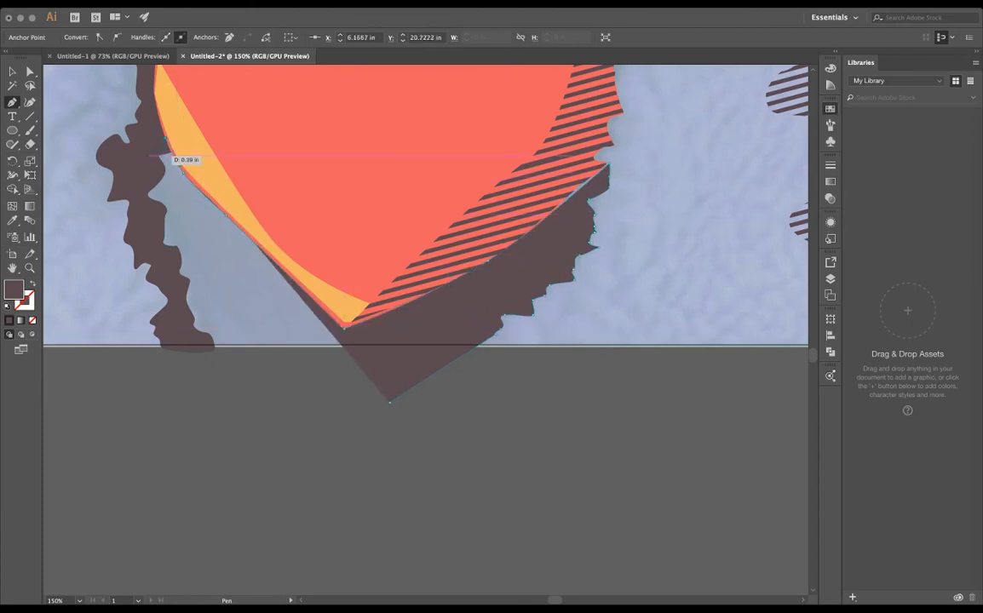
{"action": "left_click", "coordinate": [146, 154]}
{"action": "left_click", "coordinate": [145, 213]}
{"action": "left_click", "coordinate": [154, 250]}
{"action": "left_click_drag", "start_coordinate": [174, 309], "coordinate": [179, 322]}
{"action": "left_click", "coordinate": [185, 337]}
{"action": "left_click", "coordinate": [194, 345]}
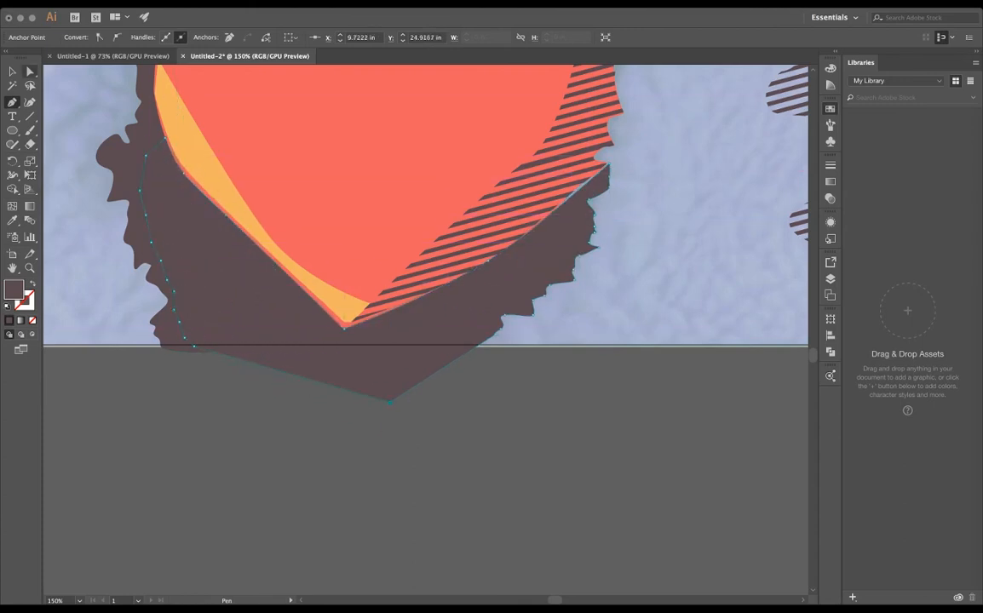
- Restore the teal coat's opacity to 100%
{"action": "key", "text": "a"}
{"action": "left_click", "coordinate": [682, 213]}
{"action": "left_click", "coordinate": [367, 37]}
{"action": "type", "text": "100"}
{"action": "key", "text": "Return"}
- Recolor the dark shirt shape with the orange sampled from the neck highlight
{"action": "left_click", "coordinate": [157, 184]}
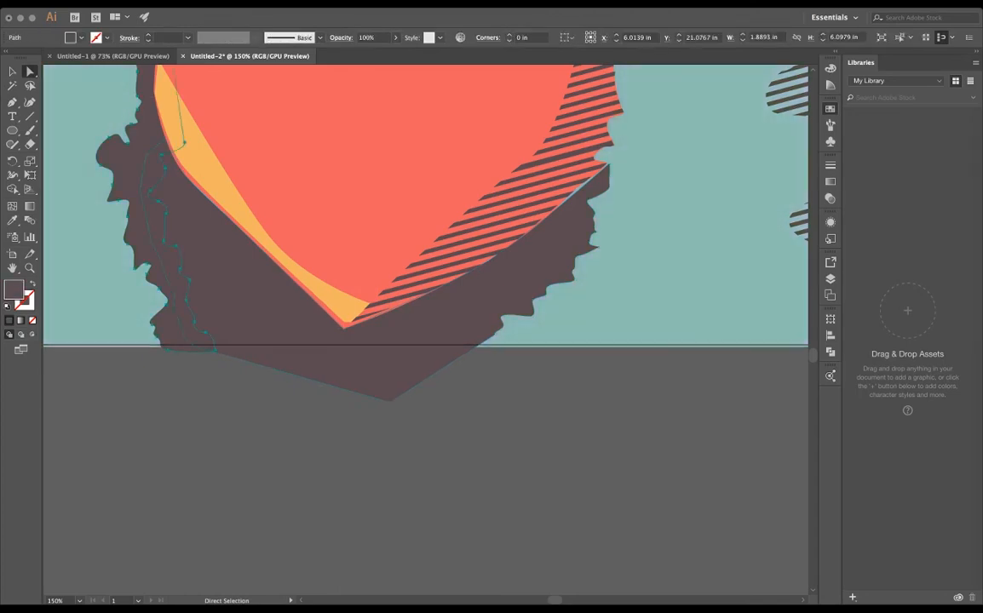
{"action": "scroll", "coordinate": [180, 132], "scroll_direction": "up", "scroll_amount": 4}
{"action": "scroll", "coordinate": [179, 132], "scroll_direction": "left", "scroll_amount": 4}
{"action": "left_click", "coordinate": [328, 366]}
{"action": "left_click_drag", "start_coordinate": [328, 366], "coordinate": [282, 348]}
{"action": "key", "text": "i"}
{"action": "left_click", "coordinate": [264, 263]}
{"action": "key", "text": "a"}
{"action": "key", "text": "ctrl+shift+a"}
{"action": "scroll", "coordinate": [234, 375], "scroll_direction": "down", "scroll_amount": 3}
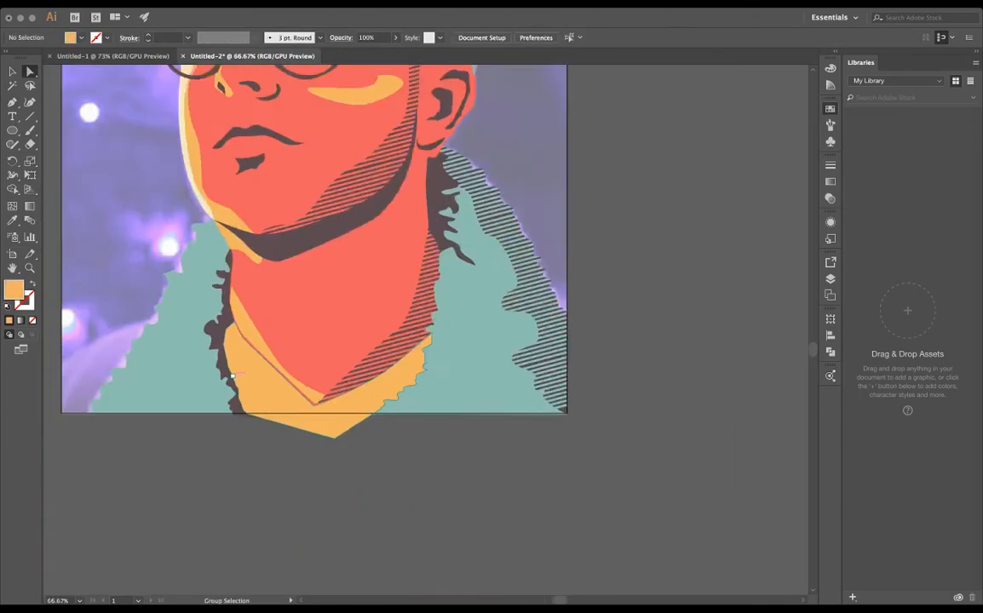
- Try the coat's teal on the shirt shape, and return it to the orange of the cheek highlight
{"action": "left_click", "coordinate": [281, 388]}
{"action": "key", "text": "i"}
{"action": "left_click", "coordinate": [200, 340]}
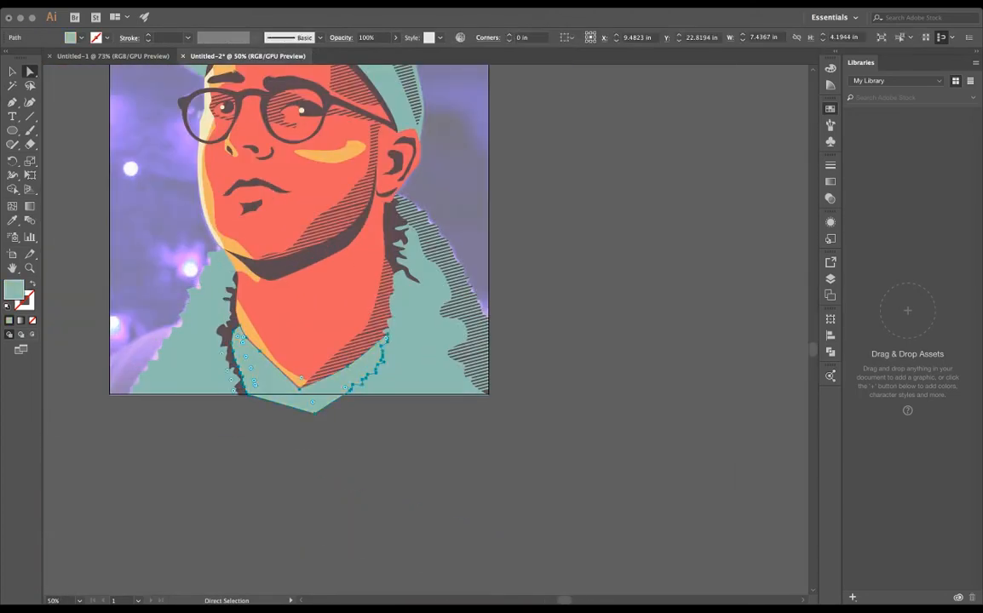
{"action": "left_click", "coordinate": [330, 156]}
{"action": "key", "text": "a"}
{"action": "key", "text": "ctrl+shift+a"}
- Move the orange shirt shape's lowest anchor points up to the artboard's bottom edge
{"action": "left_click_drag", "start_coordinate": [234, 378], "coordinate": [381, 425]}
{"action": "left_click", "coordinate": [400, 427]}
{"action": "scroll", "coordinate": [465, 457], "scroll_direction": "up", "scroll_amount": 5}
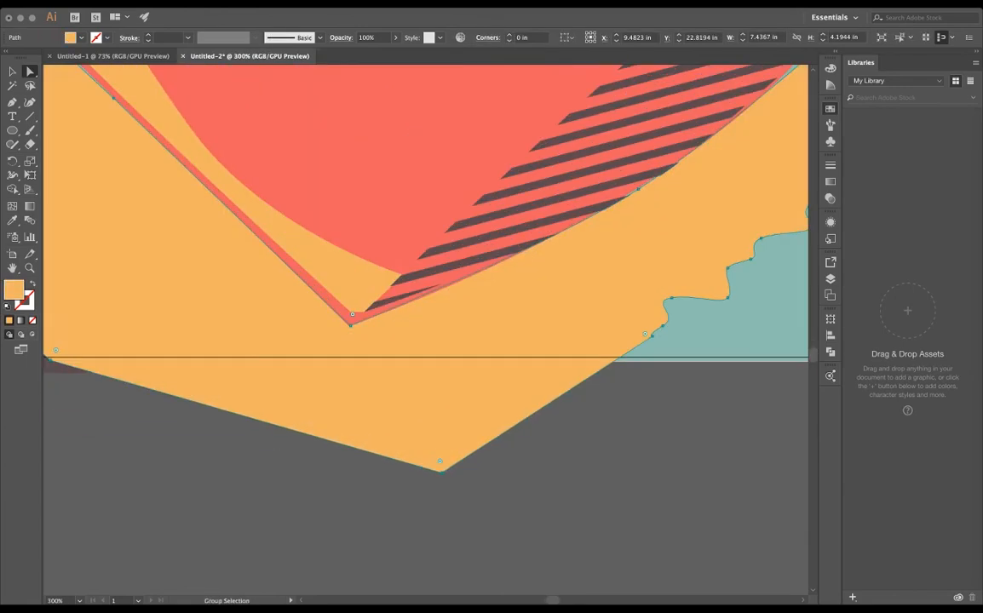
{"action": "left_click", "coordinate": [441, 472]}
{"action": "left_click_drag", "start_coordinate": [441, 472], "coordinate": [614, 362]}
{"action": "left_click_drag", "start_coordinate": [357, 362], "coordinate": [681, 367]}
- Align the lower anchor points of the dark left collar shadow with the artboard's bottom edge
{"action": "left_click", "coordinate": [388, 372]}
{"action": "left_click", "coordinate": [412, 367]}
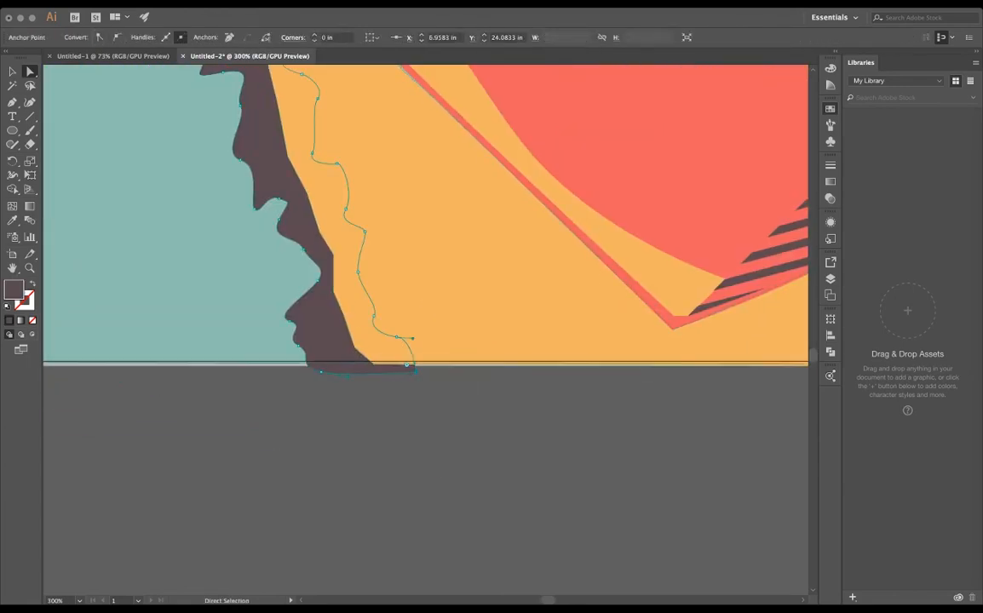
{"action": "left_click_drag", "start_coordinate": [412, 367], "coordinate": [417, 366]}
{"action": "left_click", "coordinate": [320, 371]}
{"action": "left_click_drag", "start_coordinate": [320, 371], "coordinate": [319, 364]}
{"action": "left_click", "coordinate": [366, 388]}
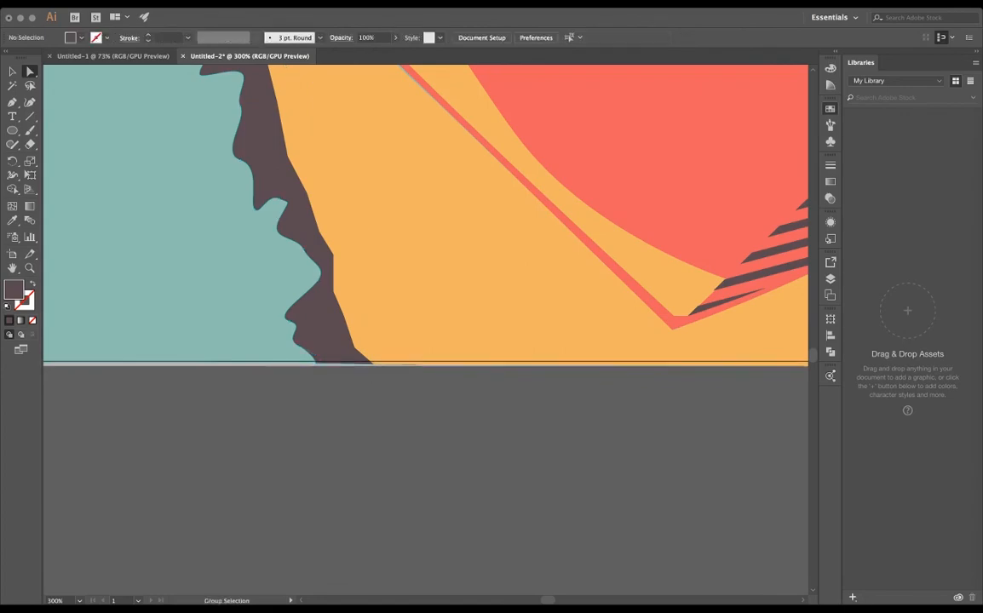
- Trace the top contour of the shoulder from the artboard's left edge to underneath the fur collar, using the dark fill
{"action": "scroll", "coordinate": [366, 388], "scroll_direction": "down", "scroll_amount": 6}
{"action": "scroll", "coordinate": [405, 347], "scroll_direction": "up", "scroll_amount": 4}
{"action": "scroll", "coordinate": [489, 352], "scroll_direction": "down", "scroll_amount": 3}
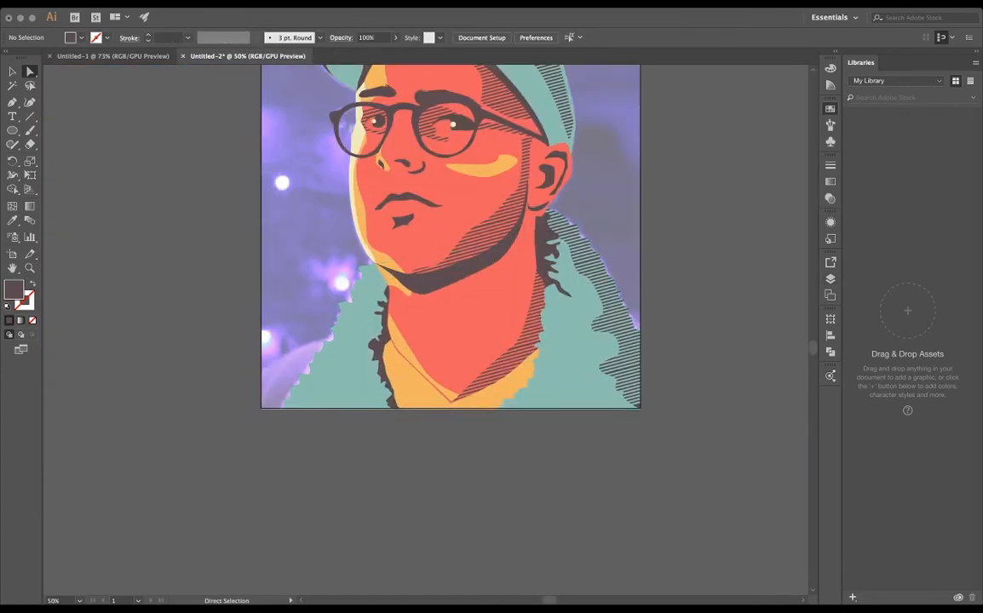
{"action": "scroll", "coordinate": [268, 376], "scroll_direction": "up", "scroll_amount": 3}
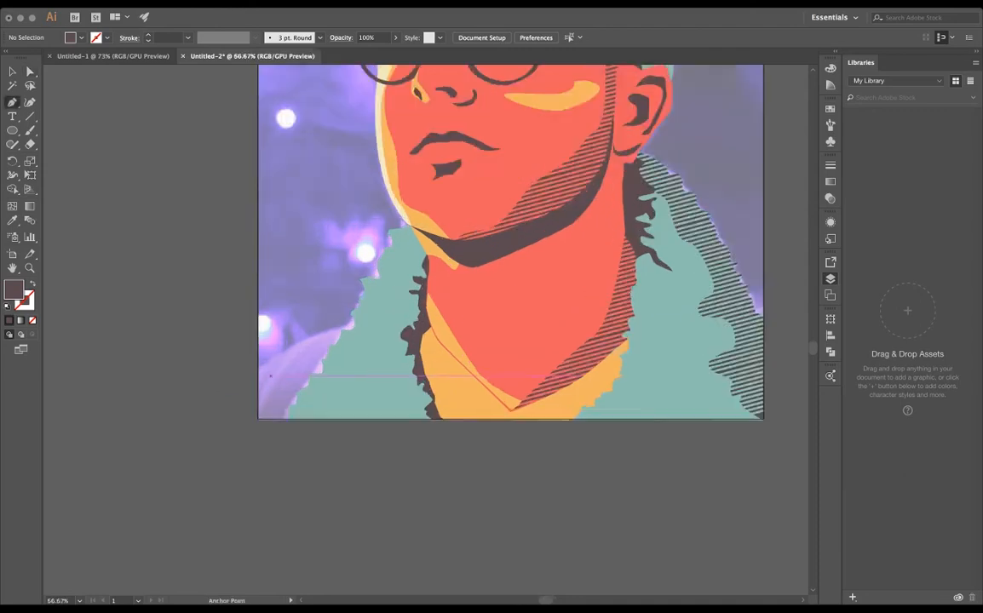
{"action": "left_click", "coordinate": [243, 356]}
{"action": "left_click_drag", "start_coordinate": [270, 334], "coordinate": [278, 327]}
{"action": "left_click_drag", "start_coordinate": [353, 290], "coordinate": [385, 284]}
{"action": "left_click_drag", "start_coordinate": [482, 249], "coordinate": [521, 245]}
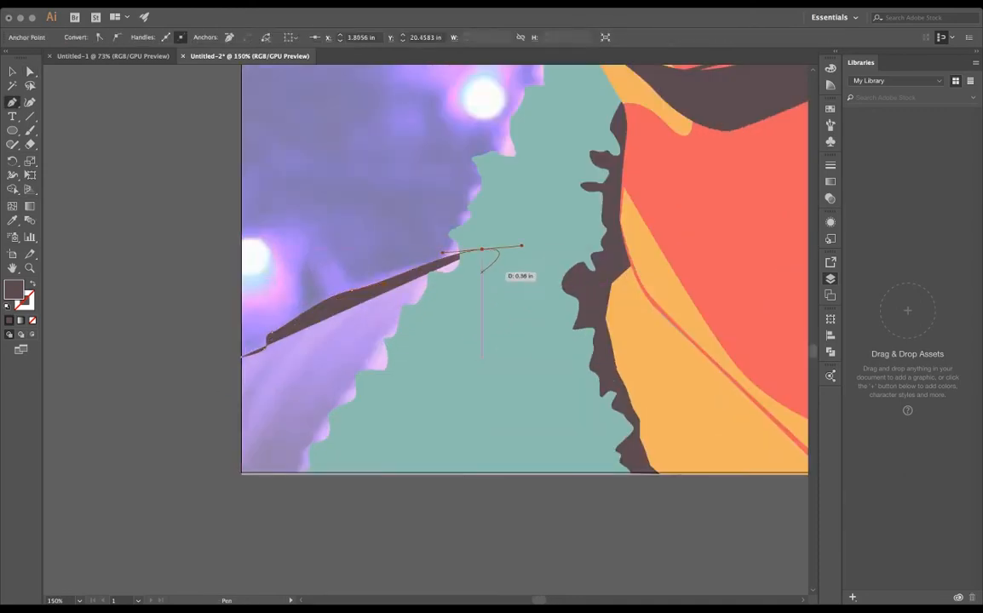
- Close the dark shoulder shape beneath the coat and along the artboard's lower-left corner, and refine its upper contour
{"action": "left_click", "coordinate": [482, 272]}
{"action": "left_click_drag", "start_coordinate": [414, 388], "coordinate": [404, 446]}
{"action": "left_click", "coordinate": [390, 472]}
{"action": "left_click", "coordinate": [242, 473]}
{"action": "left_click", "coordinate": [242, 356]}
{"action": "key", "text": "a"}
{"action": "left_click", "coordinate": [271, 333]}
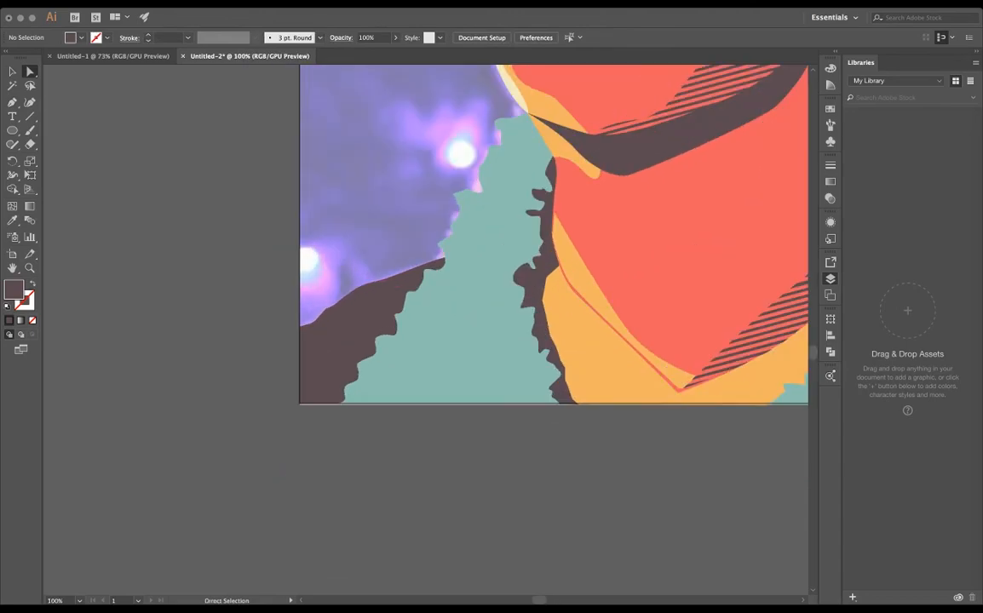
- Draw a thin, jagged cream highlight along the collar's inner edge beside the striped neck shadow
{"action": "key", "text": "ctrl+0"}
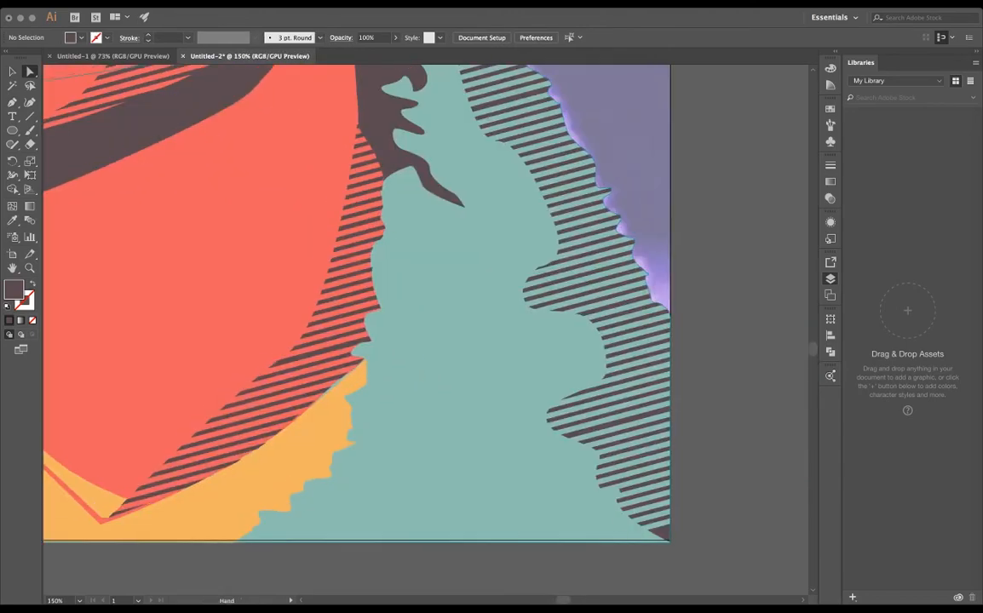
{"action": "left_click_drag", "start_coordinate": [375, 332], "coordinate": [426, 312]}
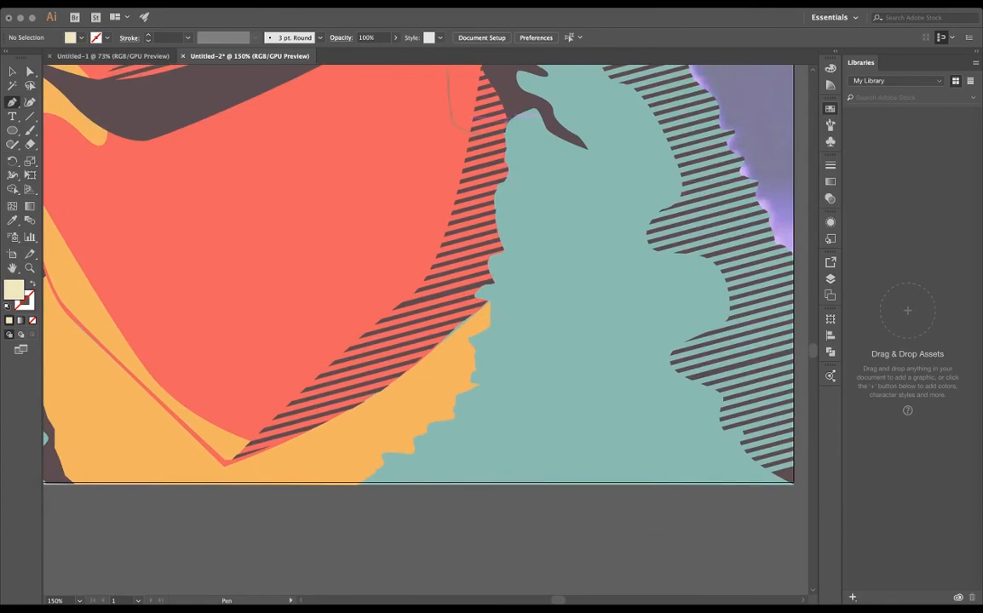
{"action": "left_click", "coordinate": [512, 126]}
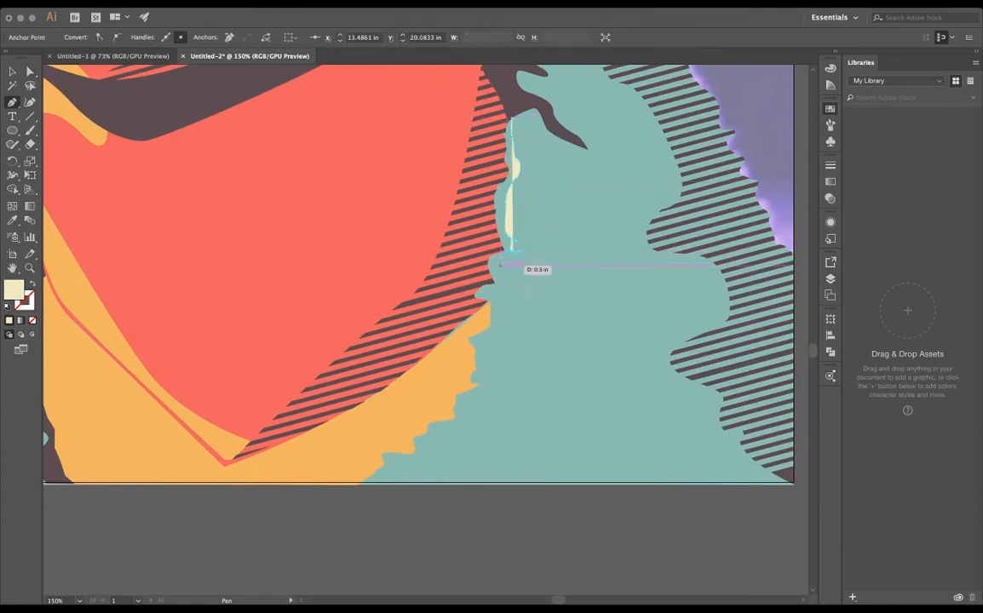
{"action": "left_click", "coordinate": [495, 282]}
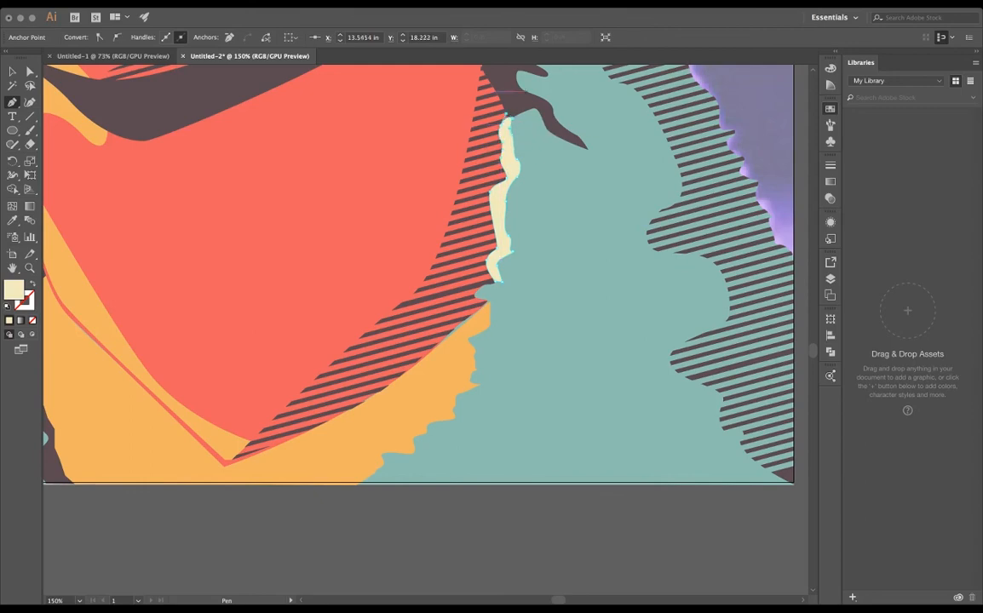
{"action": "key", "text": "v"}
{"action": "key", "text": "super+shift+a"}
{"action": "key", "text": "super+minus"}
{"action": "key", "text": "super+minus"}
- Trace the inner jagged edge of a cream highlight from the jaw down the upper part of the left collar
{"action": "left_click_drag", "start_coordinate": [477, 281], "coordinate": [717, 428]}
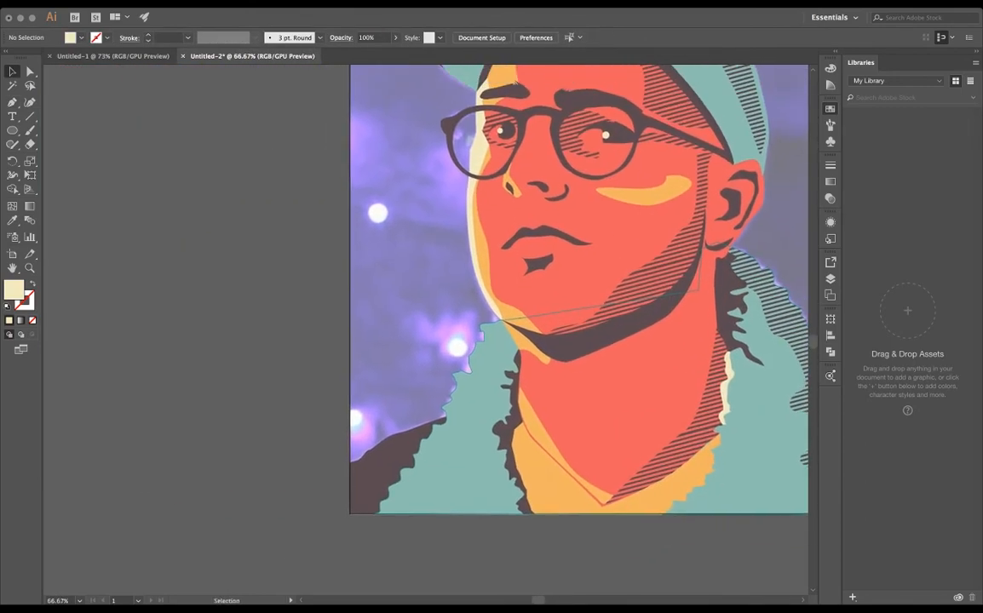
{"action": "scroll", "coordinate": [513, 359], "scroll_direction": "up", "scroll_amount": 3}
{"action": "left_click", "coordinate": [476, 242]}
{"action": "left_click_drag", "start_coordinate": [426, 263], "coordinate": [412, 267]}
{"action": "left_click", "coordinate": [436, 307]}
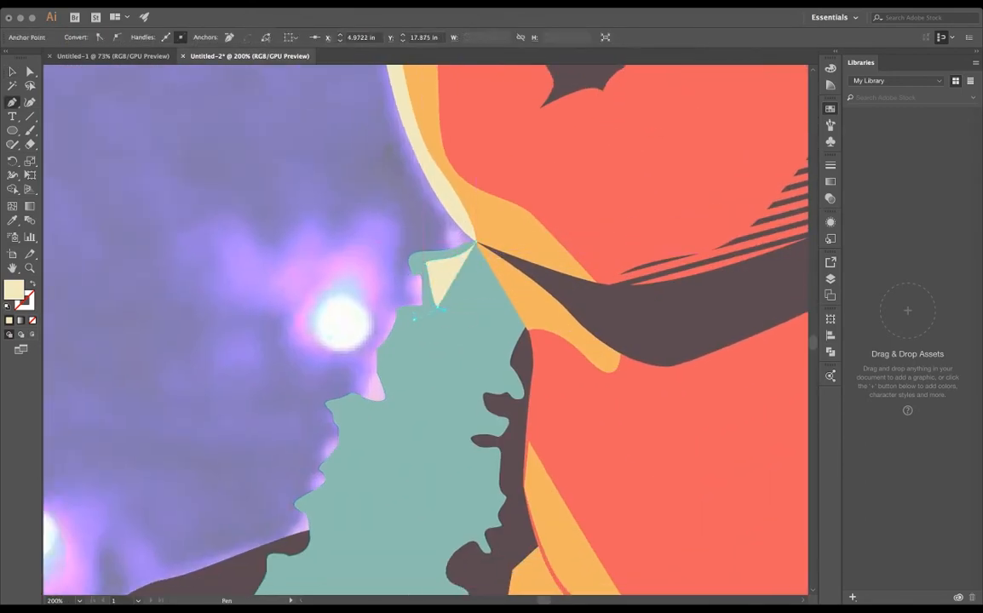
{"action": "left_click", "coordinate": [416, 319]}
{"action": "left_click_drag", "start_coordinate": [394, 361], "coordinate": [367, 408]}
{"action": "left_click", "coordinate": [389, 374]}
{"action": "left_click_drag", "start_coordinate": [351, 401], "coordinate": [341, 398]}
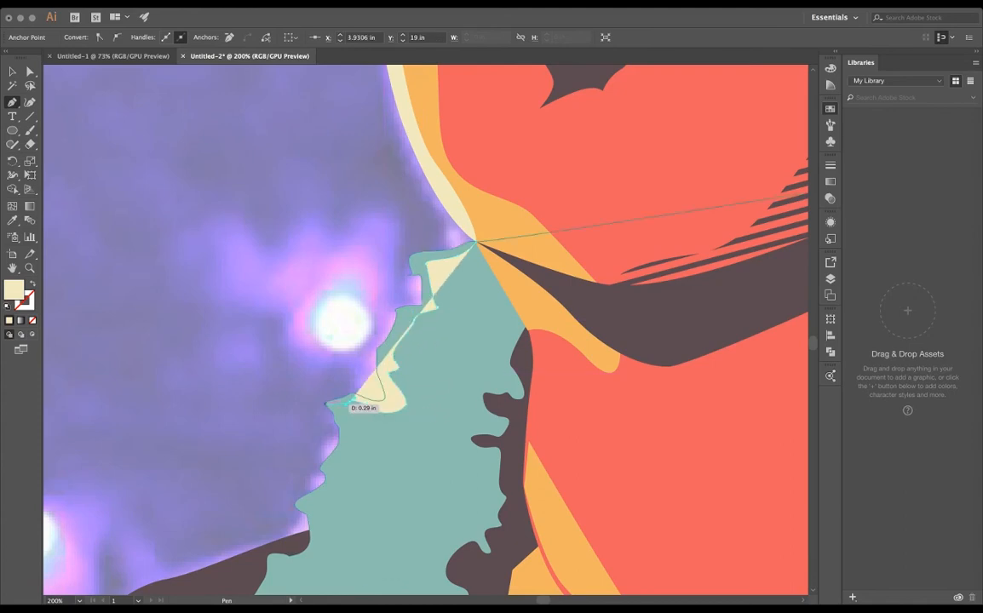
{"action": "left_click", "coordinate": [327, 404]}
- Trace the cream highlight's outer edge along the left collar's contour back up to the jaw, and clear the selection
{"action": "left_click", "coordinate": [373, 400]}
{"action": "left_click_drag", "start_coordinate": [375, 343], "coordinate": [385, 340]}
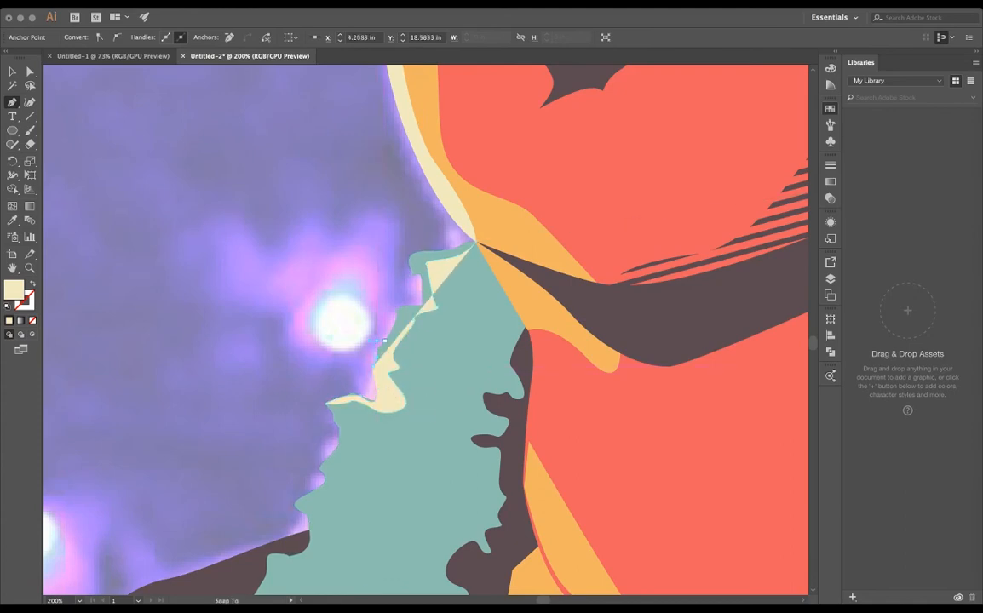
{"action": "left_click", "coordinate": [394, 315]}
{"action": "left_click_drag", "start_coordinate": [400, 300], "coordinate": [403, 260]}
{"action": "left_click_drag", "start_coordinate": [423, 247], "coordinate": [438, 246]}
{"action": "left_click_drag", "start_coordinate": [446, 250], "coordinate": [454, 250]}
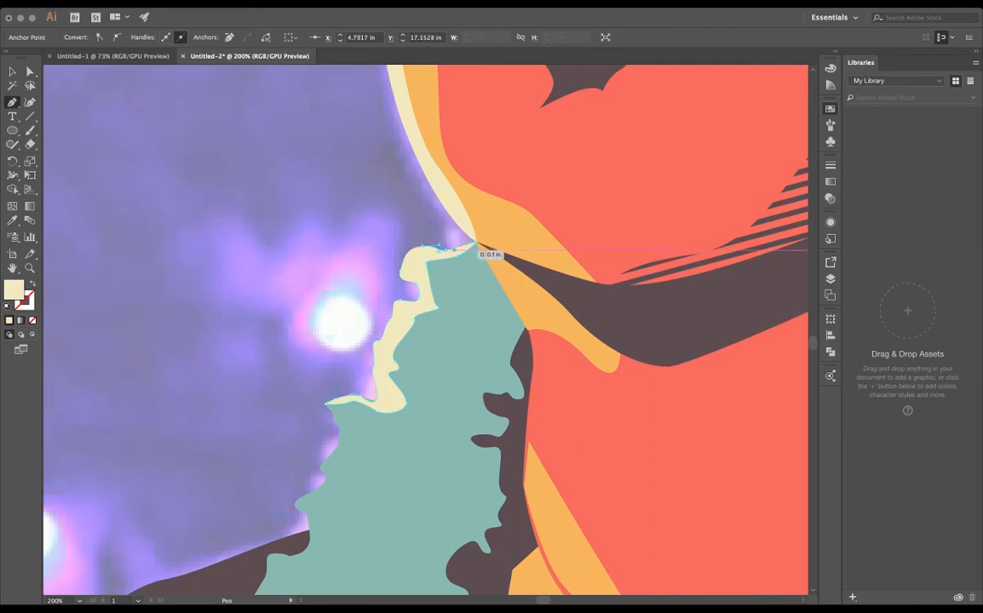
{"action": "key", "text": "v"}
{"action": "left_click", "coordinate": [292, 366]}
{"action": "key", "text": "super+minus"}
{"action": "key", "text": "super+minus"}
{"action": "key", "text": "super+minus"}
{"action": "key", "text": "super+minus"}
{"action": "key", "text": "super+minus"}
{"action": "key", "text": "super+minus"}
{"action": "key", "text": "super+plus"}
{"action": "mouse_move", "coordinate": [341, 256]}
{"action": "left_mouse_down"}
{"action": "mouse_move", "coordinate": [463, 213]}
{"action": "mouse_move", "coordinate": [519, 277]}
{"action": "mouse_move", "coordinate": [503, 261]}
{"action": "left_mouse_up"}
{"action": "left_click", "coordinate": [830, 278]}
{"action": "left_click", "coordinate": [667, 293]}
{"action": "key", "text": "super+z"}
- Draw small cream circles over the background lights beside the face and above the cap, and clear the selection
{"action": "key", "text": "super+plus"}
{"action": "key", "text": "super+plus"}
{"action": "mouse_move", "coordinate": [511, 221]}
{"action": "left_mouse_down"}
{"action": "mouse_move", "coordinate": [506, 324]}
{"action": "mouse_move", "coordinate": [528, 321]}
{"action": "left_mouse_up"}
{"action": "key", "text": "l"}
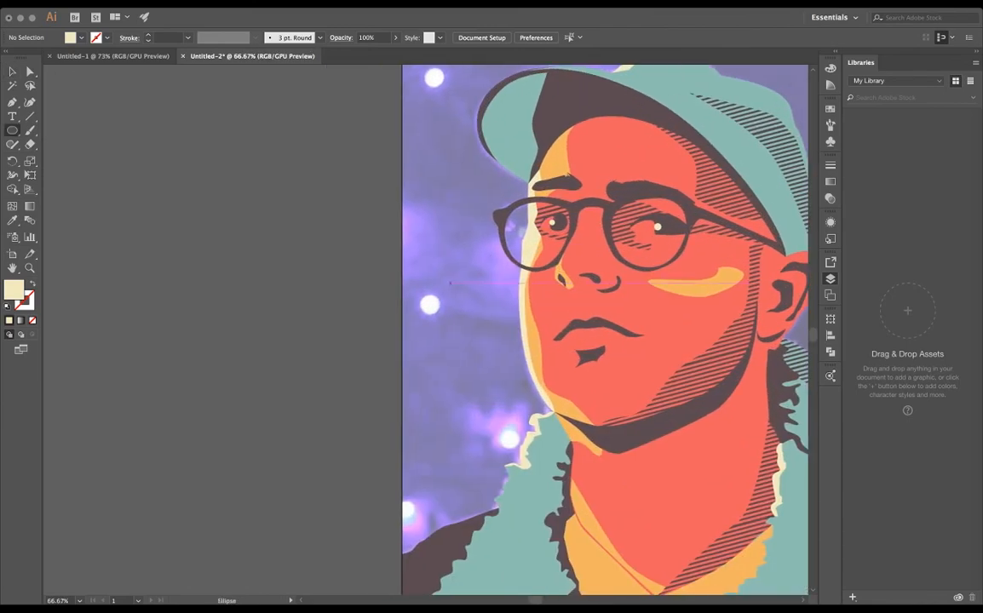
{"action": "left_click_drag", "start_coordinate": [420, 296], "coordinate": [442, 316]}
{"action": "left_click_drag", "start_coordinate": [439, 153], "coordinate": [466, 277]}
{"action": "left_click_drag", "start_coordinate": [453, 191], "coordinate": [475, 212]}
{"action": "left_click_drag", "start_coordinate": [596, 183], "coordinate": [483, 179]}
{"action": "mouse_move", "coordinate": [563, 143]}
{"action": "left_mouse_down"}
{"action": "mouse_move", "coordinate": [582, 164]}
{"action": "mouse_move", "coordinate": [613, 159]}
{"action": "left_mouse_up"}
{"action": "left_click_drag", "start_coordinate": [597, 408], "coordinate": [595, 152]}
{"action": "left_click_drag", "start_coordinate": [413, 296], "coordinate": [431, 313]}
{"action": "key", "text": "v"}
{"action": "key", "text": "super+shift+a"}
- Hide the reference photo so that only the vector artwork shows on a white background
{"action": "left_click_drag", "start_coordinate": [511, 170], "coordinate": [390, 167]}
{"action": "key", "text": "super+shift+w"}
{"action": "key", "text": "super+minus"}
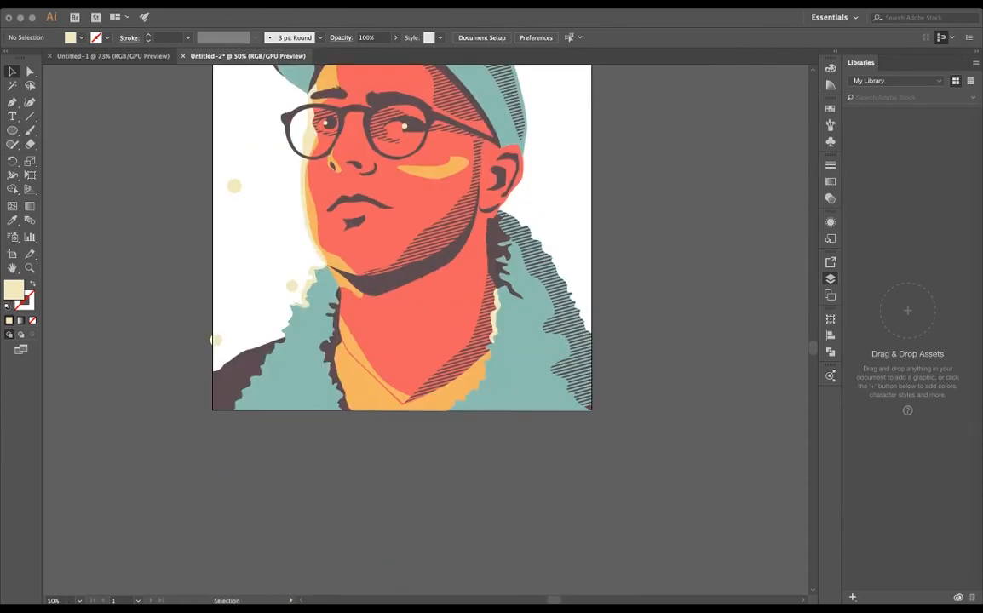
- Trace the wavy lower edge of a cream highlight on the dark shoulder, from the artboard's edge toward the collar
{"action": "left_click_drag", "start_coordinate": [248, 380], "coordinate": [439, 326]}
{"action": "key", "text": "super+plus"}
{"action": "key", "text": "super+plus"}
{"action": "key", "text": "super+plus"}
{"action": "key", "text": "super+plus"}
{"action": "key", "text": "p"}
{"action": "left_click", "coordinate": [361, 274]}
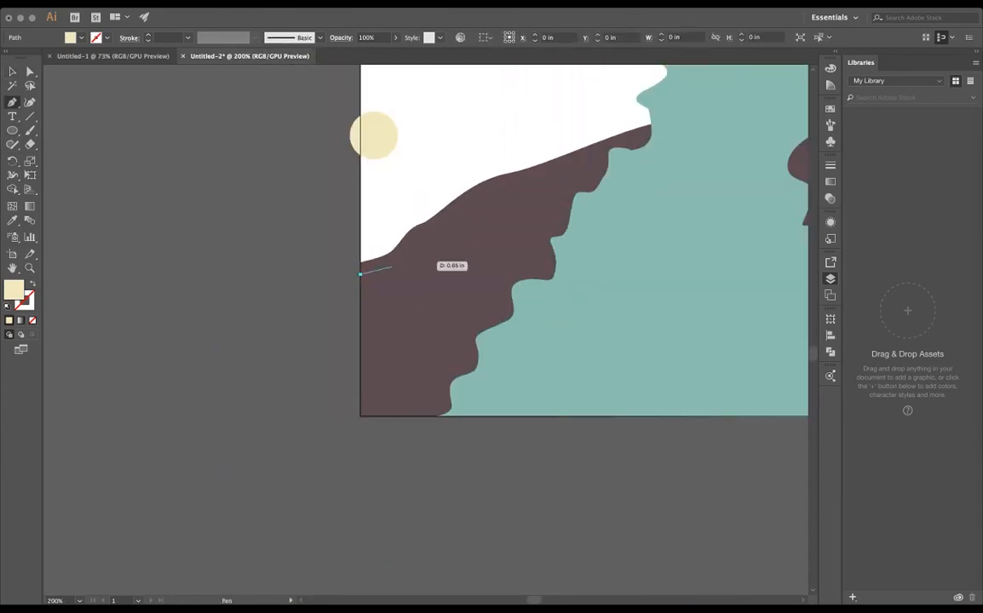
{"action": "left_click_drag", "start_coordinate": [398, 260], "coordinate": [409, 252]}
{"action": "left_click_drag", "start_coordinate": [421, 230], "coordinate": [428, 227]}
{"action": "left_click_drag", "start_coordinate": [566, 159], "coordinate": [585, 154]}
{"action": "left_click_drag", "start_coordinate": [603, 145], "coordinate": [616, 140]}
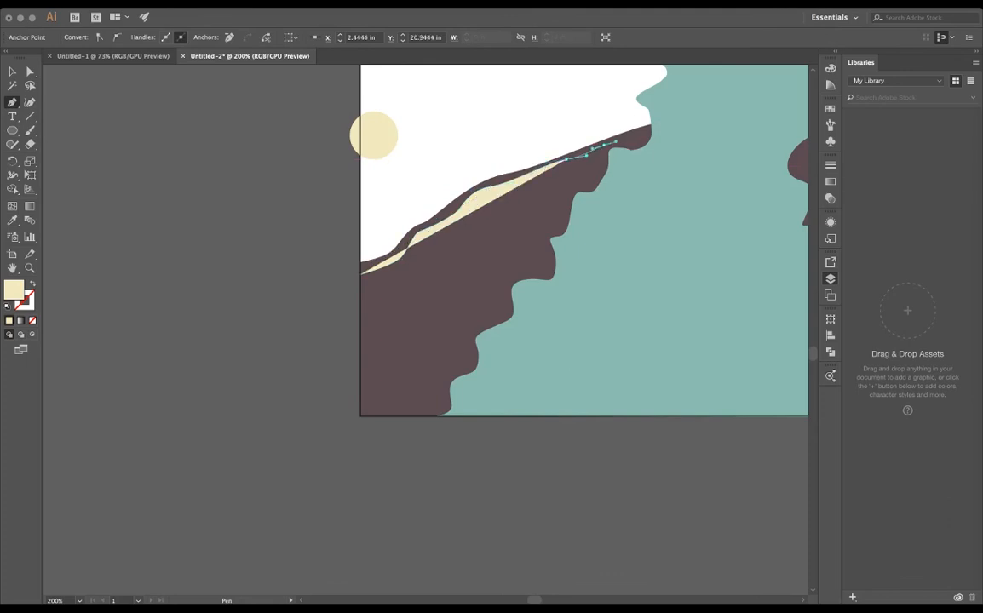
- Trace the cream shoulder highlight's upper edge back from the collar to the artboard's edge and close the shape
{"action": "left_click", "coordinate": [643, 127]}
{"action": "left_click_drag", "start_coordinate": [532, 162], "coordinate": [490, 173]}
{"action": "left_click_drag", "start_coordinate": [448, 204], "coordinate": [436, 209]}
{"action": "left_click_drag", "start_coordinate": [414, 221], "coordinate": [373, 250]}
{"action": "left_click", "coordinate": [361, 252]}
{"action": "left_click", "coordinate": [361, 274]}
- Pull the shoulder highlight's tapered tip slightly back from the collar and adjust the adjoining curve
{"action": "key", "text": "v"}
{"action": "left_click", "coordinate": [426, 183]}
{"action": "left_click", "coordinate": [477, 180]}
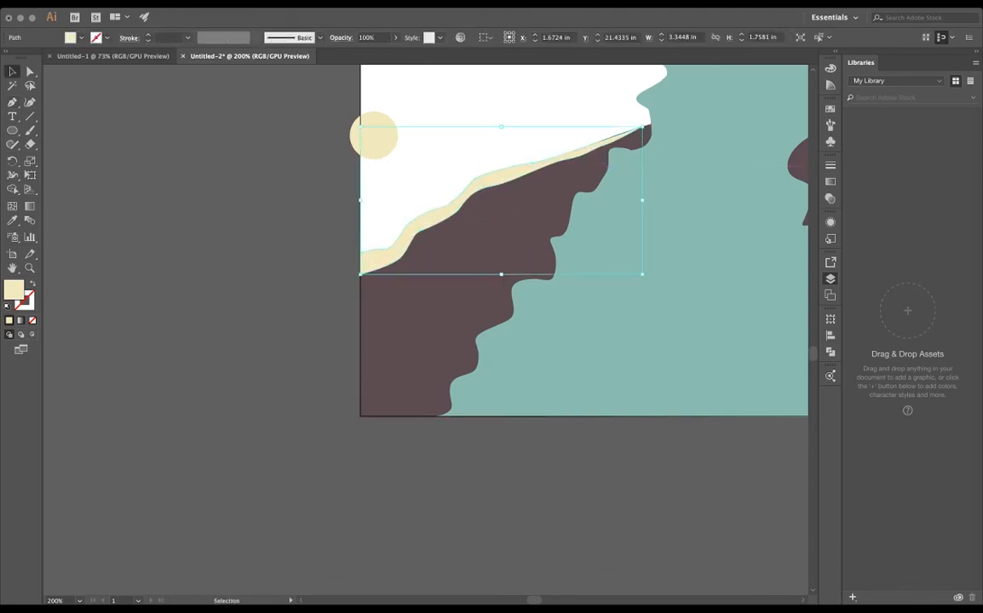
{"action": "key", "text": "a"}
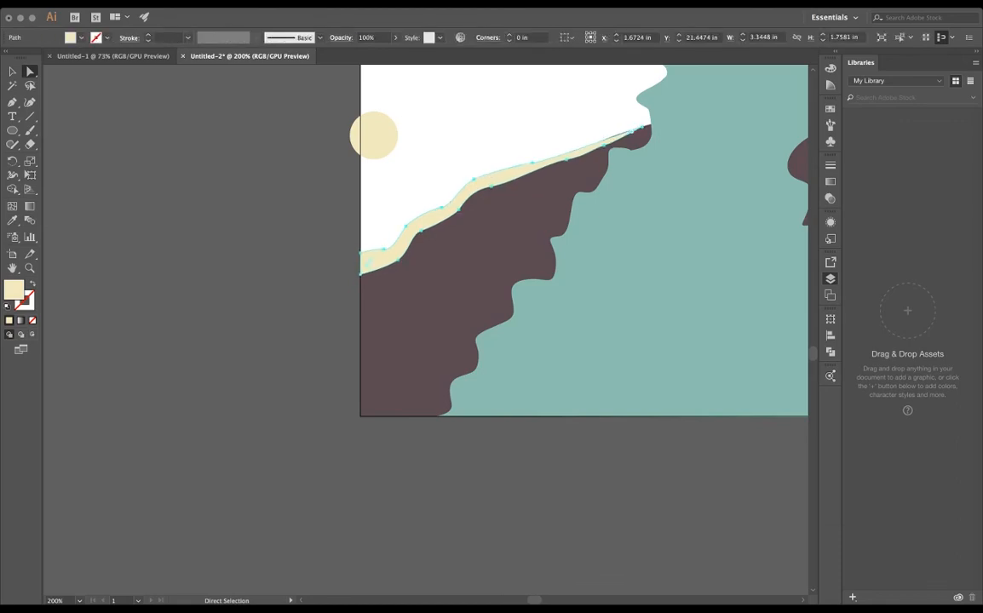
{"action": "left_click", "coordinate": [643, 127]}
{"action": "left_click_drag", "start_coordinate": [643, 127], "coordinate": [622, 133]}
{"action": "left_click", "coordinate": [532, 162]}
{"action": "scroll", "coordinate": [604, 141], "scroll_direction": "up", "scroll_amount": 4}
{"action": "left_click", "coordinate": [680, 112]}
{"action": "left_click_drag", "start_coordinate": [708, 104], "coordinate": [676, 97]}
{"action": "left_click", "coordinate": [384, 115]}
- Widen the cream shoulder highlight by moving the inner anchor points of its lower edge down together
{"action": "scroll", "coordinate": [383, 115], "scroll_direction": "down", "scroll_amount": 5}
{"action": "scroll", "coordinate": [384, 115], "scroll_direction": "up", "scroll_amount": 5}
{"action": "scroll", "coordinate": [384, 409], "scroll_direction": "right", "scroll_amount": 1}
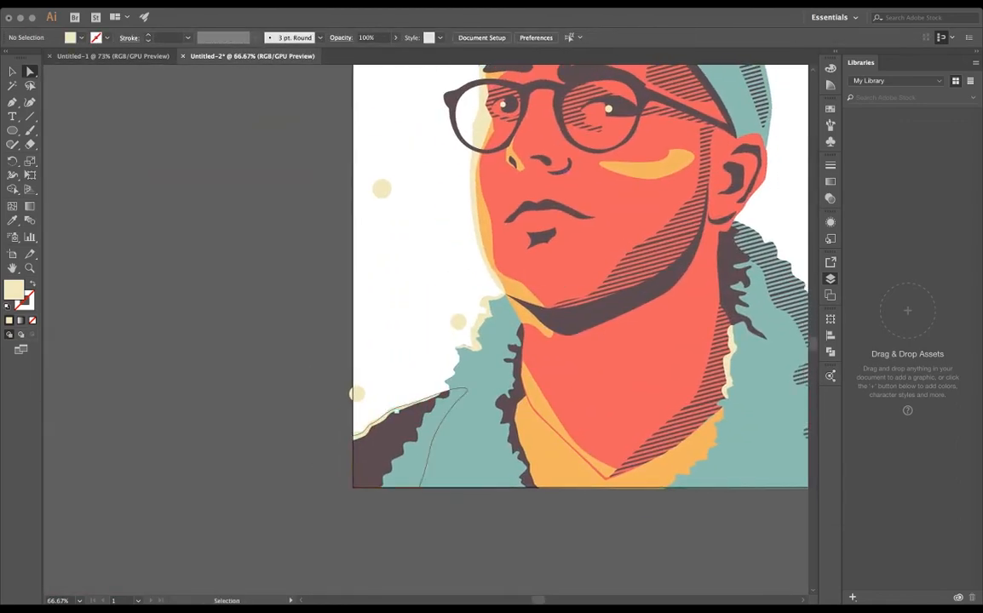
{"action": "left_click", "coordinate": [382, 416]}
{"action": "scroll", "coordinate": [374, 412], "scroll_direction": "up", "scroll_amount": 4}
{"action": "scroll", "coordinate": [407, 256], "scroll_direction": "down", "scroll_amount": 5}
{"action": "left_click", "coordinate": [407, 198]}
{"action": "left_click", "coordinate": [357, 235], "text": "shift"}
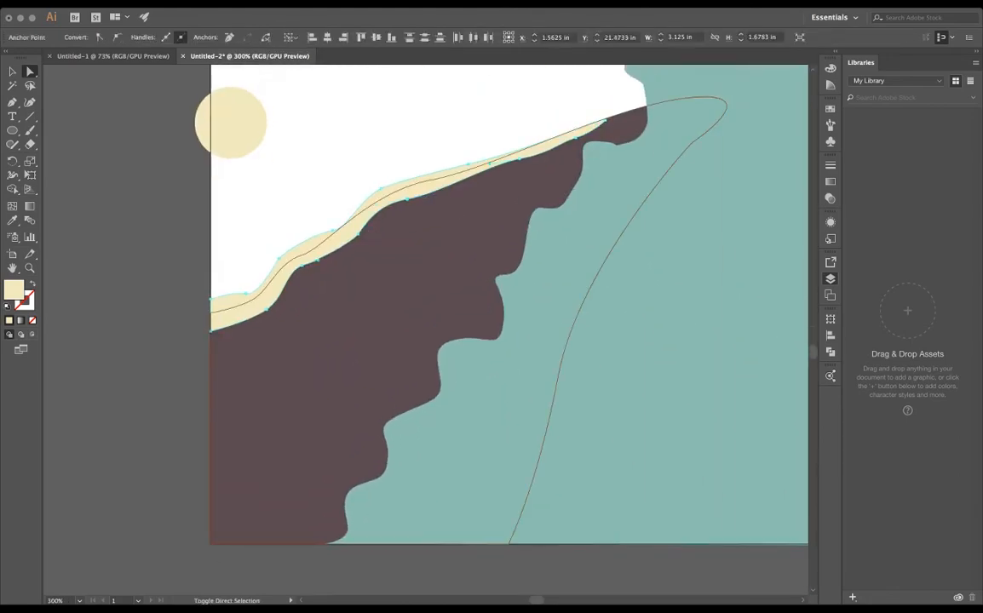
{"action": "left_click", "coordinate": [301, 266], "text": "shift"}
{"action": "left_click", "coordinate": [266, 309], "text": "shift"}
{"action": "left_click", "coordinate": [519, 159], "text": "shift"}
{"action": "key", "text": "shift+Down"}
{"action": "key", "text": "shift+Down"}
{"action": "key", "text": "shift+Up"}
{"action": "key", "text": "shift+Down"}
{"action": "key", "text": "shift+Down"}
{"action": "key", "text": "shift+Down"}
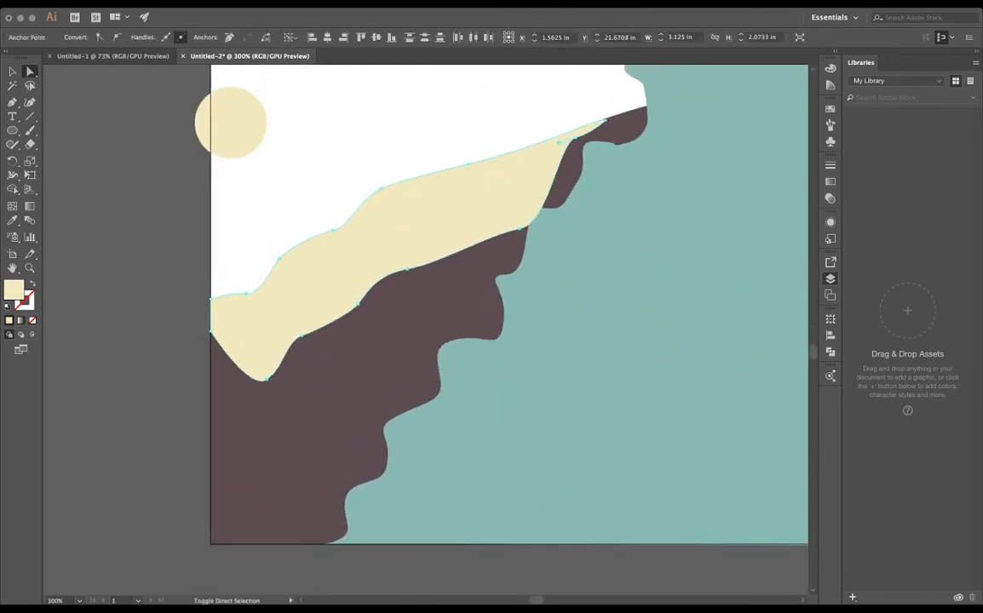
{"action": "key", "text": "shift+Up"}
- Paste the dark diagonal stripe group over the cream shoulder highlight
{"action": "key", "text": "super+v"}
{"action": "key", "text": "v"}
{"action": "scroll", "coordinate": [211, 268], "scroll_direction": "down", "scroll_amount": 2}
{"action": "scroll", "coordinate": [343, 242], "scroll_direction": "down", "scroll_amount": 1}
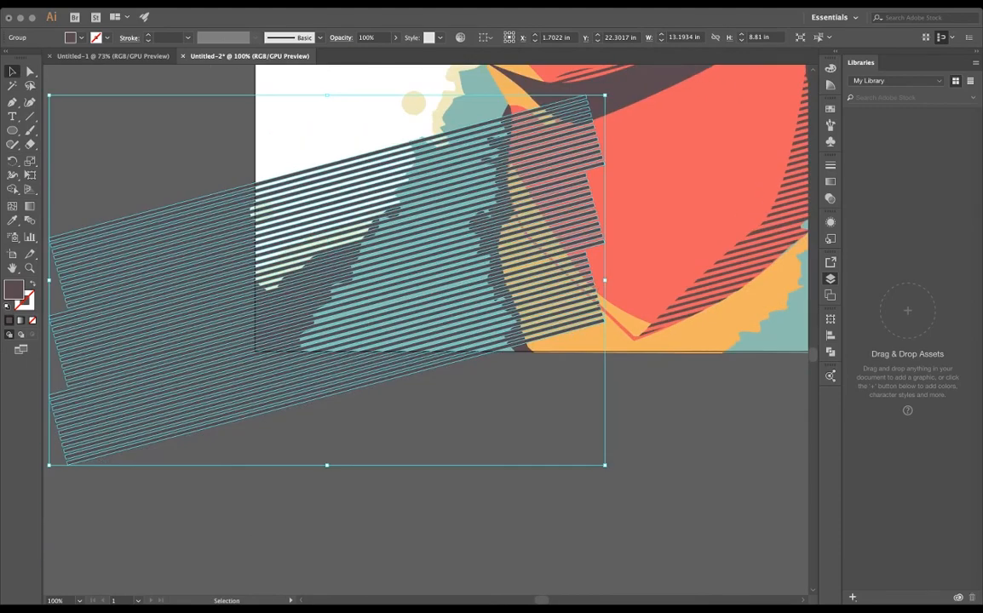
- Select the stripe group with the cream shoulder highlight and cut the stripes out of the highlight with Pathfinder
{"action": "left_click", "coordinate": [443, 109], "text": "shift"}
{"action": "left_click", "coordinate": [830, 352]}
{"action": "left_click", "coordinate": [545, 417]}
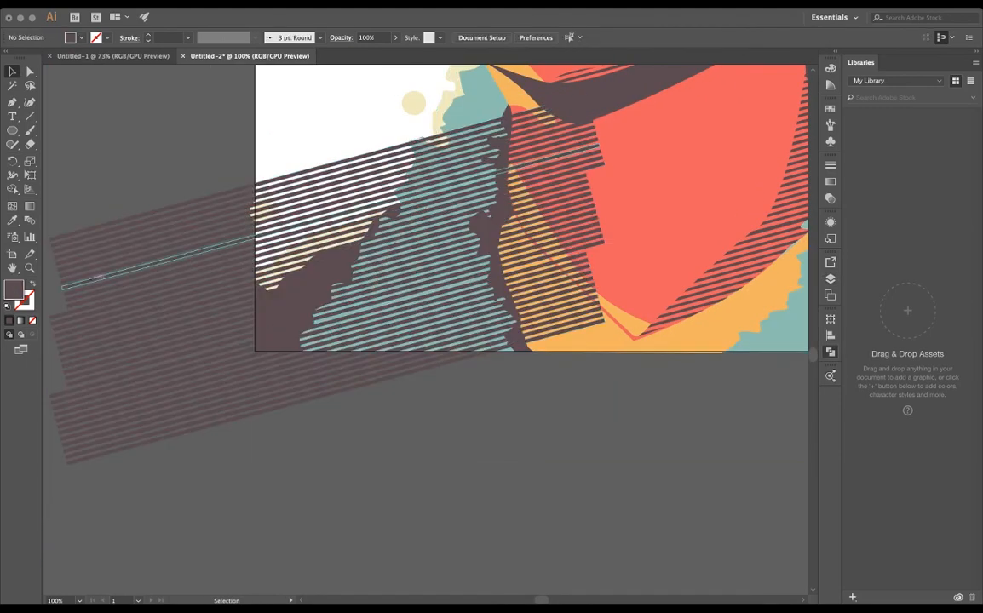
{"action": "left_click", "coordinate": [290, 199]}
{"action": "left_click_drag", "start_coordinate": [340, 281], "coordinate": [488, 255]}
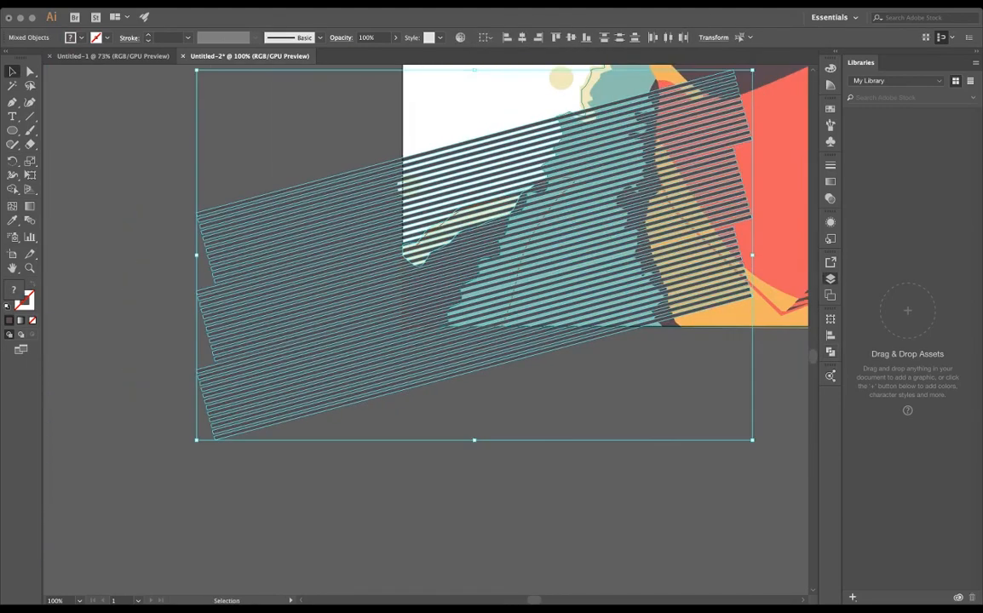
{"action": "left_click", "coordinate": [831, 352]}
{"action": "left_click", "coordinate": [545, 417]}
{"action": "scroll", "coordinate": [400, 229], "scroll_direction": "up", "scroll_amount": 4}
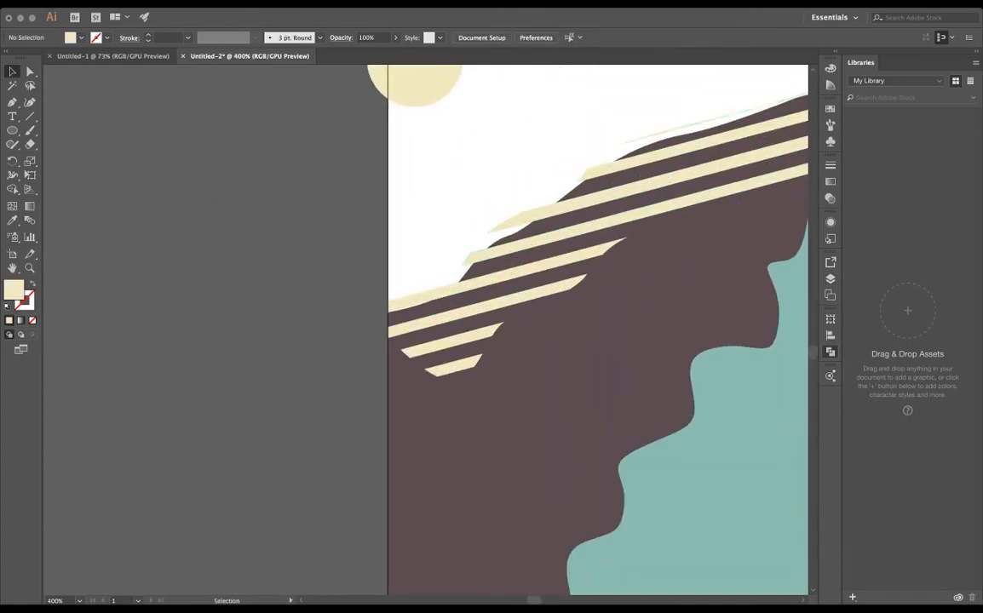
- Nudge the striped cream highlight into place along the shoulder's contour and clear the selection
{"action": "left_click", "coordinate": [546, 264]}
{"action": "left_click_drag", "start_coordinate": [546, 264], "coordinate": [374, 346]}
{"action": "key", "text": "shift+Down"}
{"action": "key", "text": "Up"}
{"action": "key", "text": "Up"}
{"action": "key", "text": "Up"}
{"action": "key", "text": "Up"}
{"action": "key", "text": "Up"}
{"action": "key", "text": "Up"}
{"action": "key", "text": "Up"}
{"action": "key", "text": "Up"}
{"action": "key", "text": "Up"}
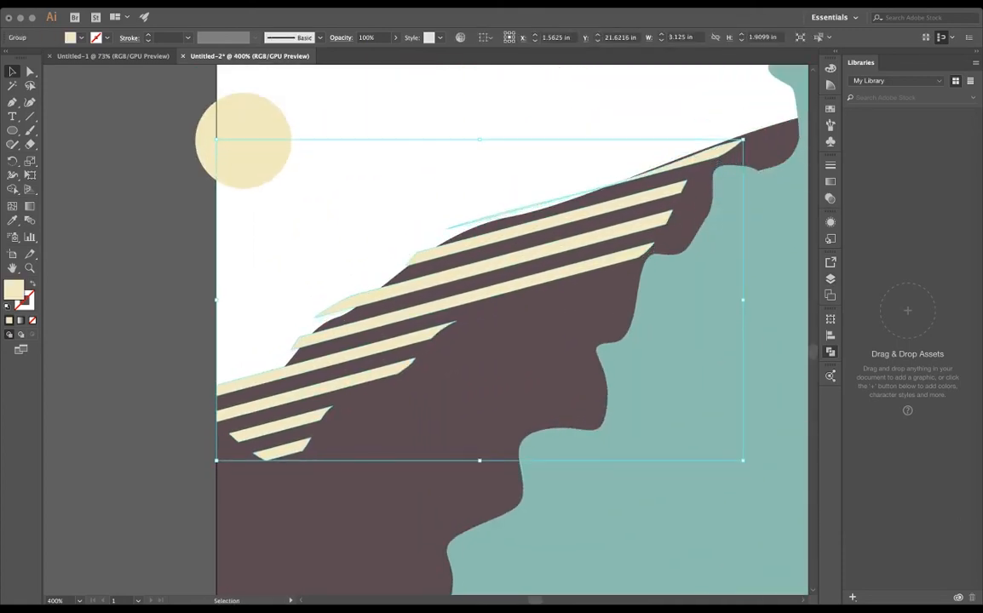
{"action": "left_click", "coordinate": [169, 270]}
{"action": "scroll", "coordinate": [168, 270], "scroll_direction": "down", "scroll_amount": 6}
{"action": "left_click_drag", "start_coordinate": [169, 270], "coordinate": [232, 542]}
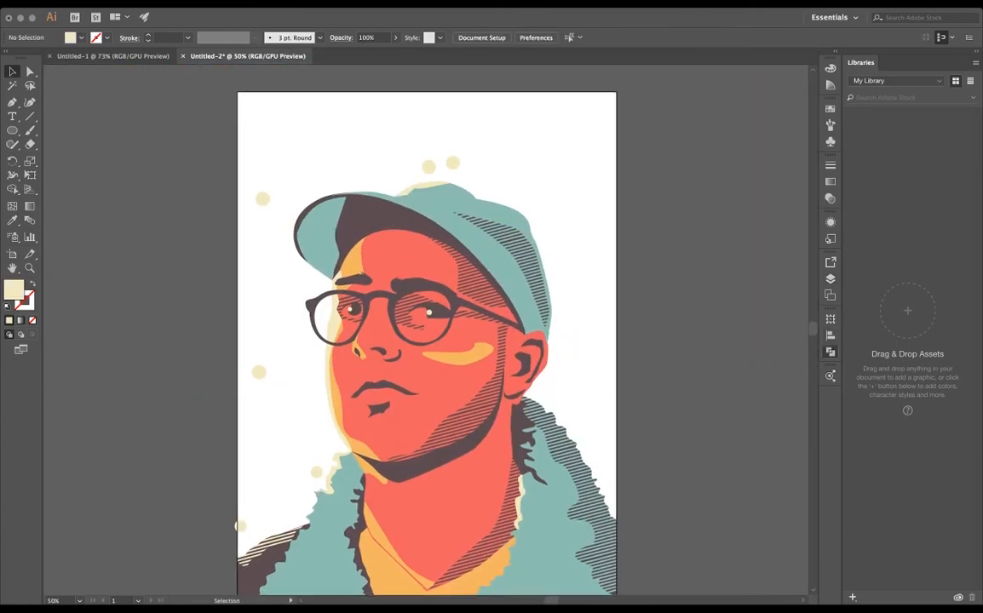
- Draw a dark brown background rectangle, 18 by 24.0417 in, over the whole artboard behind the portrait
{"action": "left_click", "coordinate": [830, 279]}
{"action": "left_click_drag", "start_coordinate": [426, 332], "coordinate": [555, 202]}
{"action": "key", "text": "super+minus"}
{"action": "left_click", "coordinate": [830, 109]}
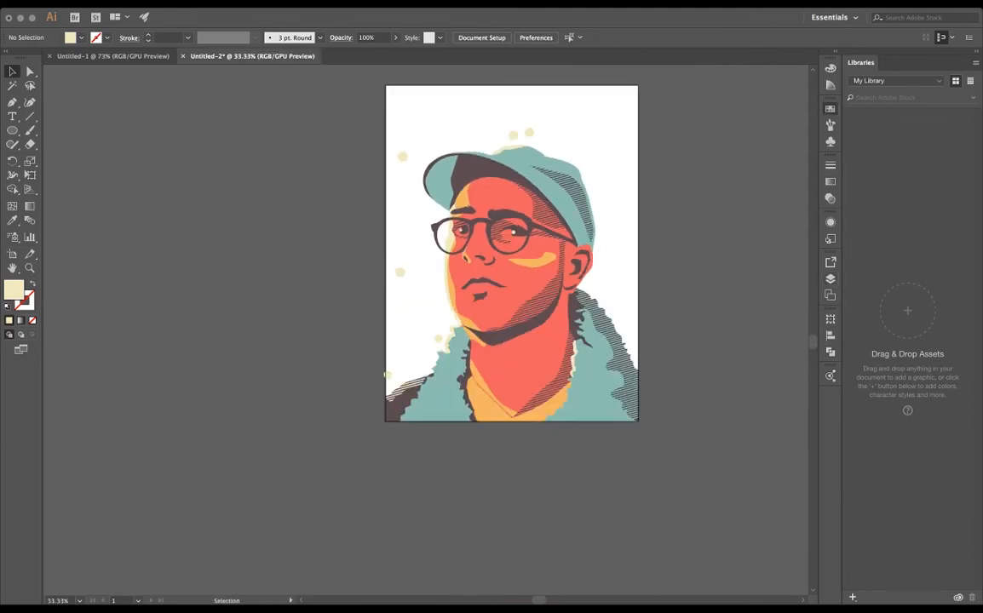
{"action": "key", "text": "m"}
{"action": "left_click_drag", "start_coordinate": [386, 85], "coordinate": [639, 421]}
{"action": "key", "text": "v"}
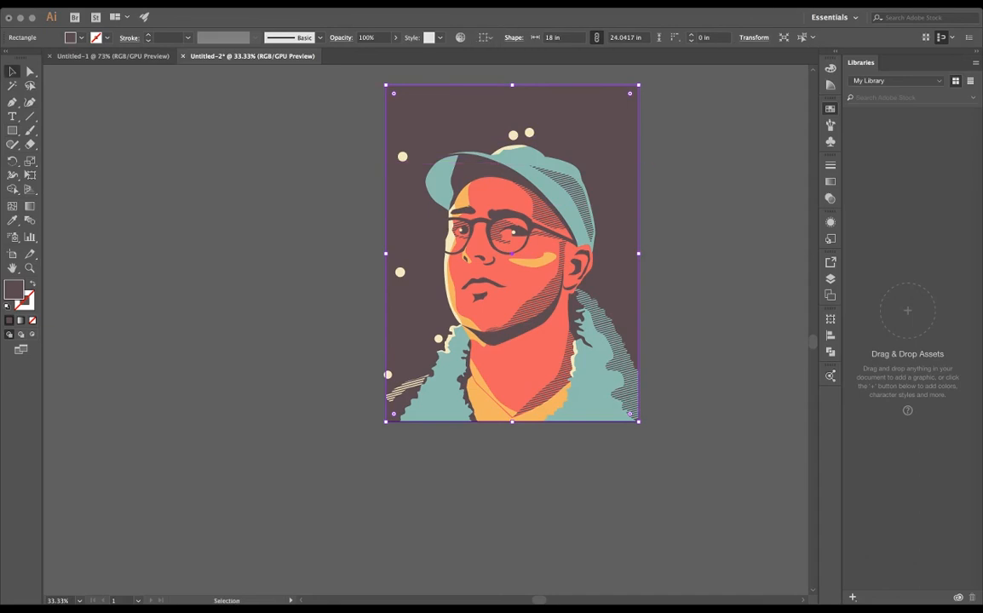
- Try orange and other swatch fills on the background rectangle, and set it back to dark brown
{"action": "left_click", "coordinate": [720, 175]}
{"action": "left_click", "coordinate": [709, 175]}
{"action": "left_click", "coordinate": [698, 174]}
{"action": "left_click", "coordinate": [709, 175]}
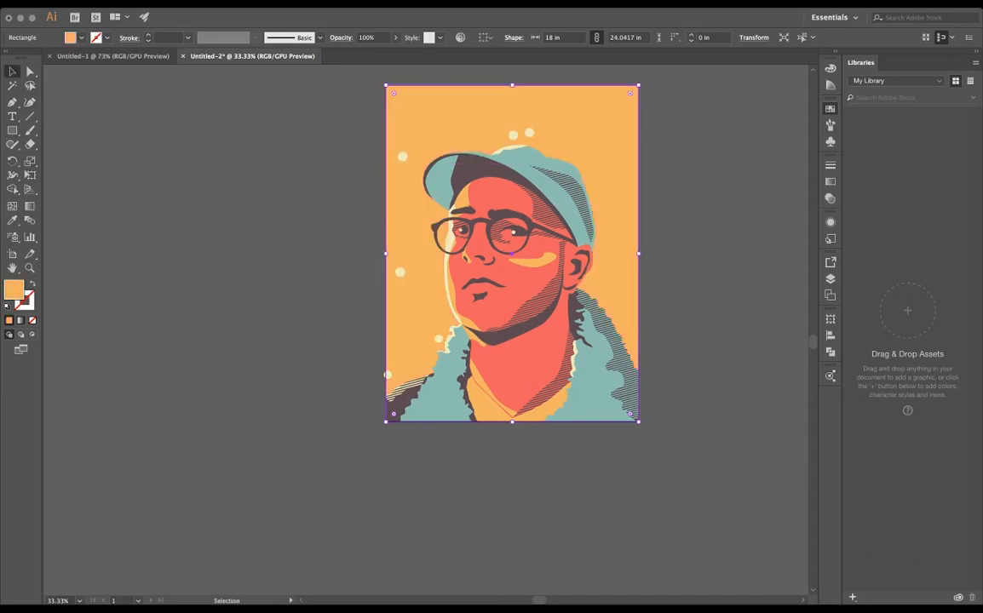
{"action": "left_click", "coordinate": [720, 174]}
{"action": "left_click", "coordinate": [709, 175]}
{"action": "left_click", "coordinate": [720, 175]}
{"action": "left_click", "coordinate": [731, 175]}
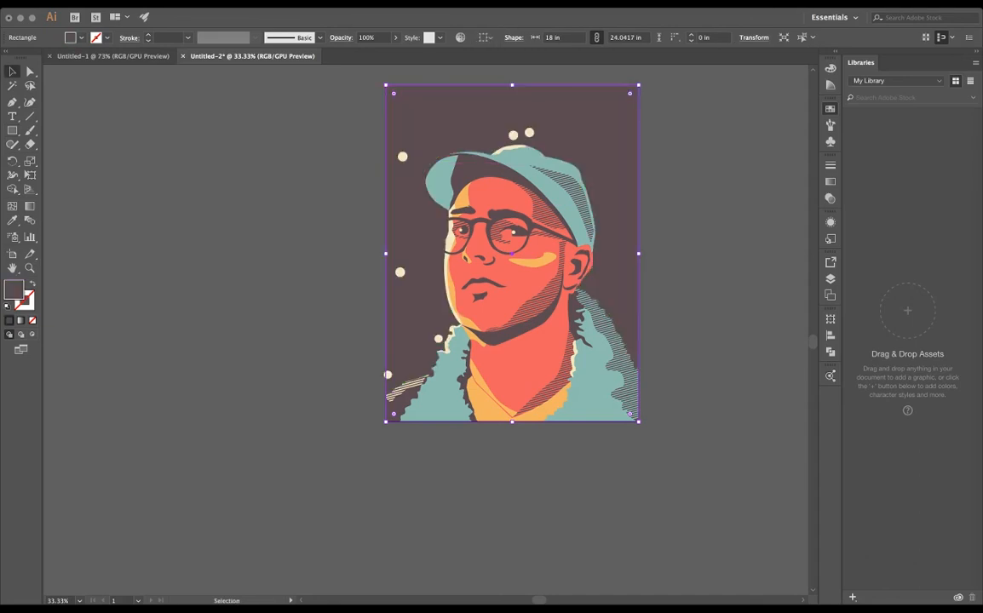
- Fill the dark shoulder shape beneath the striped highlight with the orange swatch and clear the selection
{"action": "left_click", "coordinate": [830, 278]}
{"action": "left_click", "coordinate": [397, 409]}
{"action": "left_click", "coordinate": [831, 109]}
{"action": "left_click", "coordinate": [719, 175]}
{"action": "left_click", "coordinate": [697, 174]}
{"action": "left_click", "coordinate": [709, 174]}
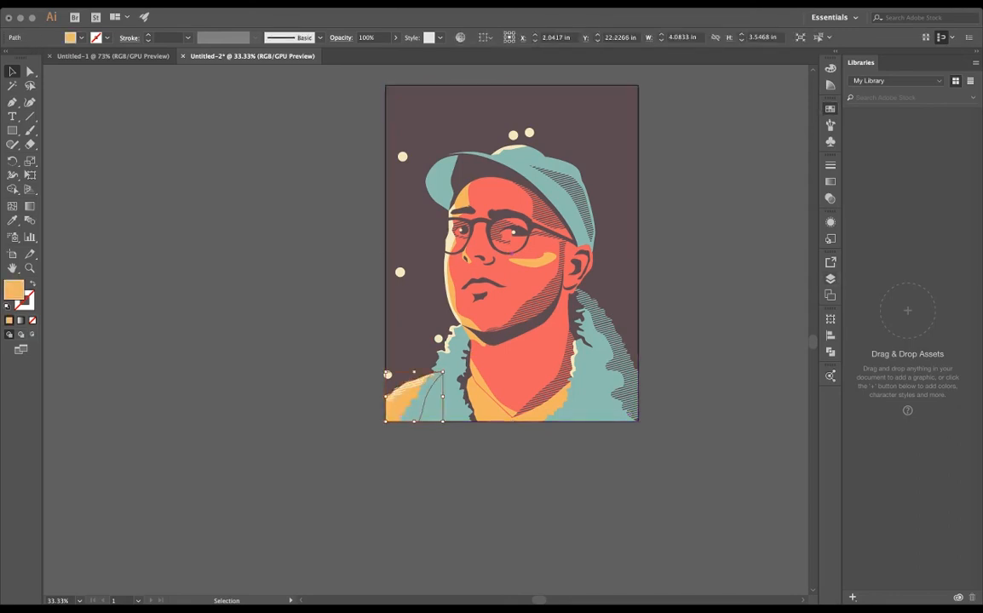
{"action": "left_click", "coordinate": [341, 247]}
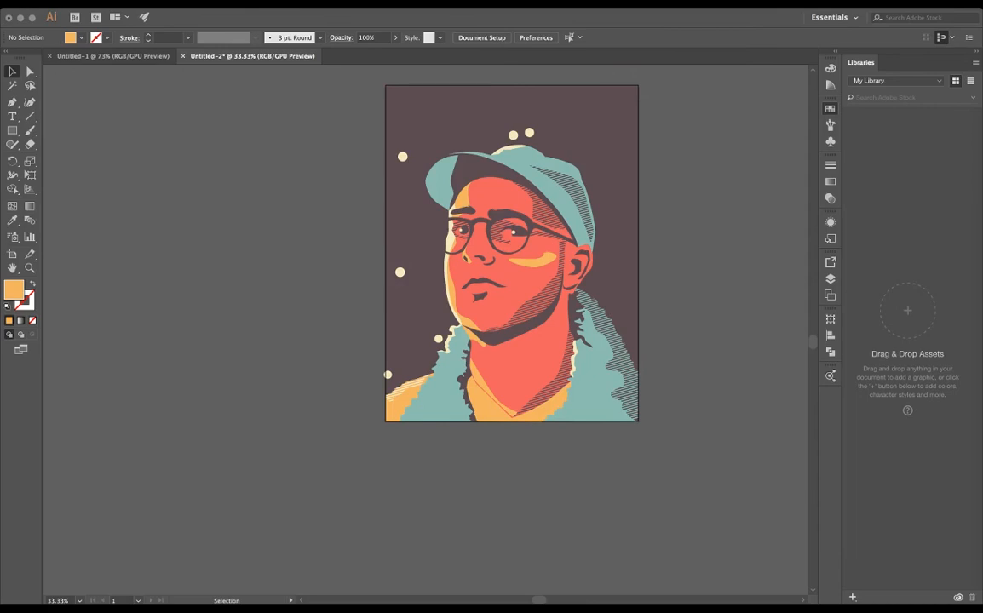
{"action": "scroll", "coordinate": [400, 401], "scroll_direction": "up", "scroll_amount": 3}
{"action": "left_click", "coordinate": [409, 365]}
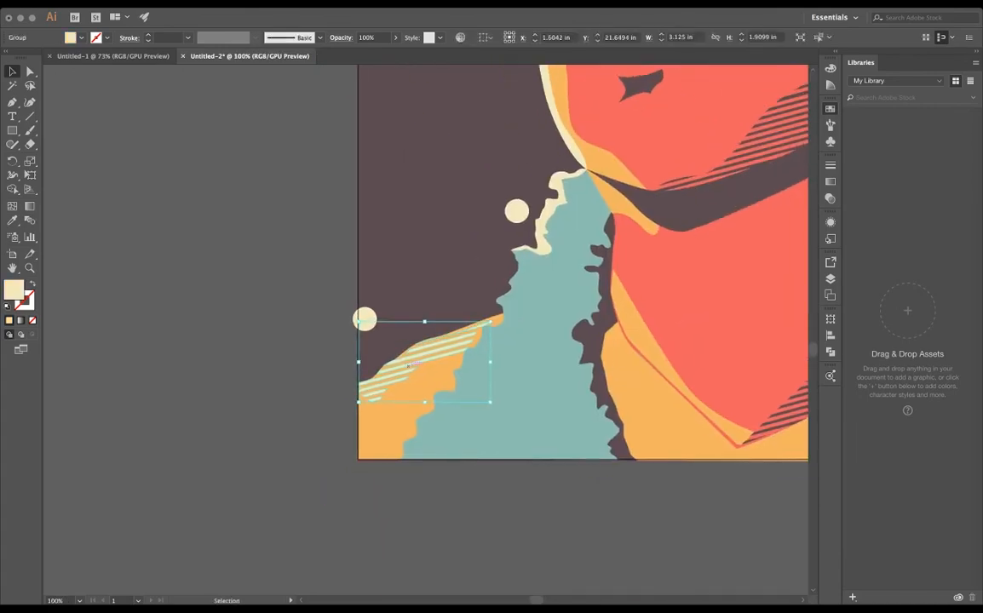
{"action": "left_click", "coordinate": [304, 423]}
{"action": "scroll", "coordinate": [303, 424], "scroll_direction": "down", "scroll_amount": 2}
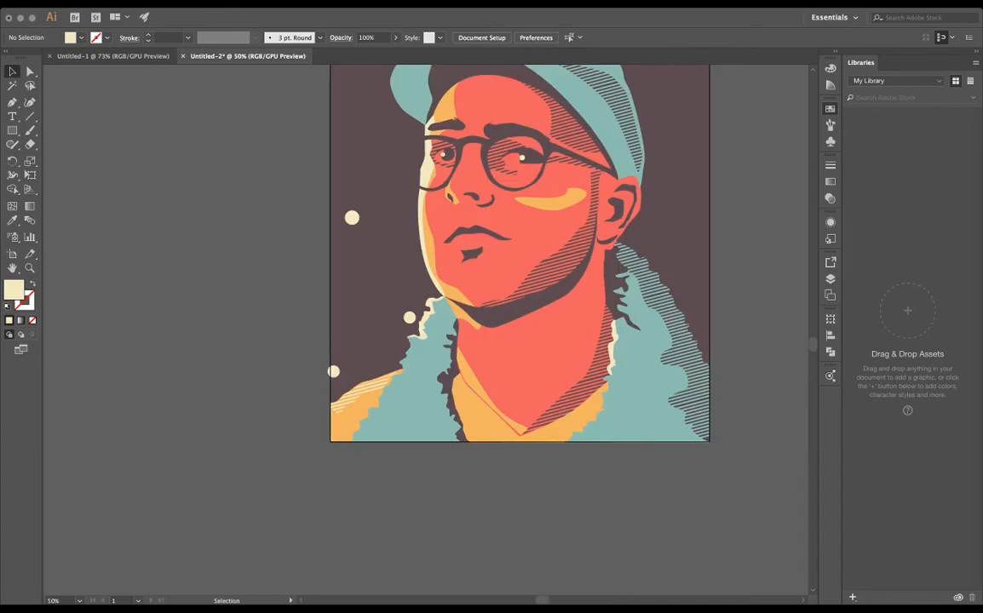
- Select all six cream circles beside the face and above the cap, and delete them
{"action": "scroll", "coordinate": [516, 256], "scroll_direction": "up", "scroll_amount": 3}
{"action": "left_click", "coordinate": [345, 278]}
{"action": "left_click", "coordinate": [403, 377], "text": "shift"}
{"action": "left_click", "coordinate": [327, 432], "text": "shift"}
{"action": "left_click", "coordinate": [350, 104], "text": "shift"}
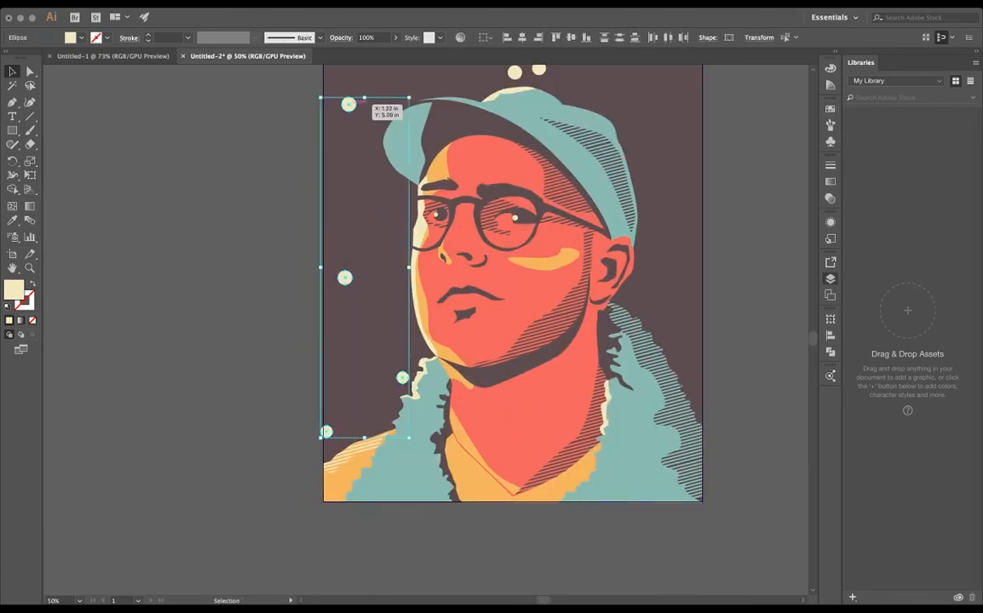
{"action": "left_click", "coordinate": [514, 72], "text": "shift"}
{"action": "left_click", "coordinate": [538, 69], "text": "shift"}
{"action": "key", "text": "Delete"}
- Review the portrait against the dark background, both in full view and close up around the collar and neck
{"action": "scroll", "coordinate": [425, 330], "scroll_direction": "right", "scroll_amount": 3}
{"action": "scroll", "coordinate": [426, 330], "scroll_direction": "up", "scroll_amount": 3}
{"action": "scroll", "coordinate": [393, 333], "scroll_direction": "down", "scroll_amount": 2}
{"action": "scroll", "coordinate": [392, 333], "scroll_direction": "up", "scroll_amount": 2}
{"action": "left_click", "coordinate": [341, 192]}
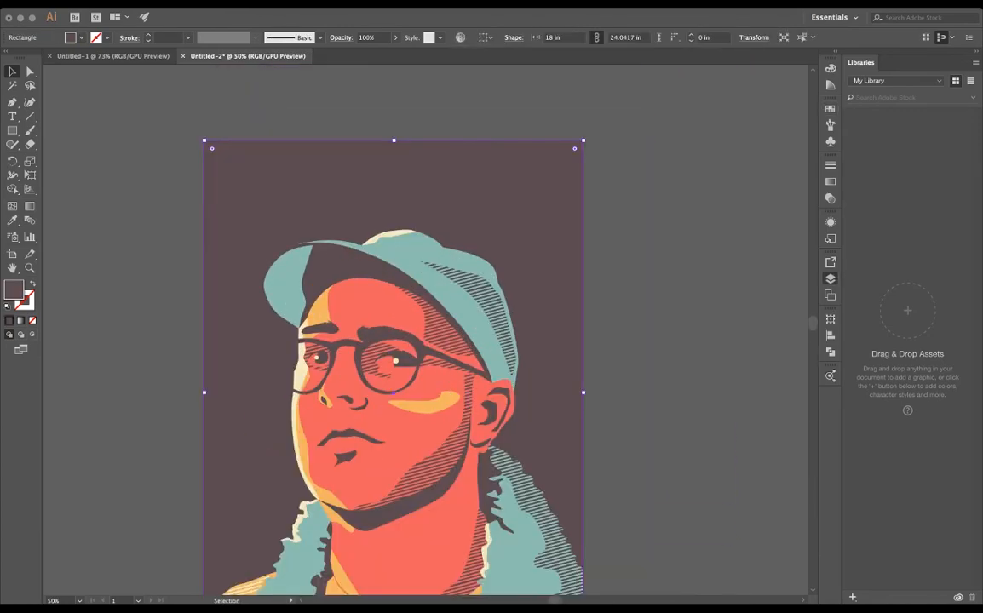
{"action": "left_click", "coordinate": [746, 97]}
{"action": "left_click", "coordinate": [460, 190]}
{"action": "scroll", "coordinate": [618, 278], "scroll_direction": "down", "scroll_amount": 3}
{"action": "key", "text": "super+z"}
{"action": "key", "text": "super+shift+z"}
{"action": "left_click", "coordinate": [618, 278]}
{"action": "scroll", "coordinate": [618, 278], "scroll_direction": "up", "scroll_amount": 1}
{"action": "key", "text": "super+minus"}
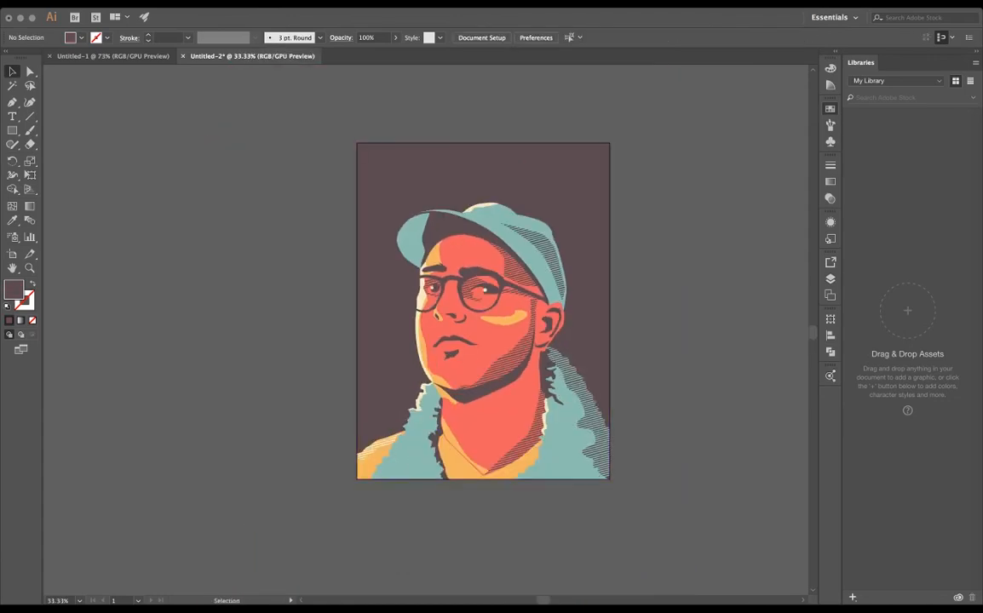
{"action": "scroll", "coordinate": [592, 421], "scroll_direction": "up", "scroll_amount": 3}
{"action": "left_click_drag", "start_coordinate": [593, 421], "coordinate": [804, 274]}
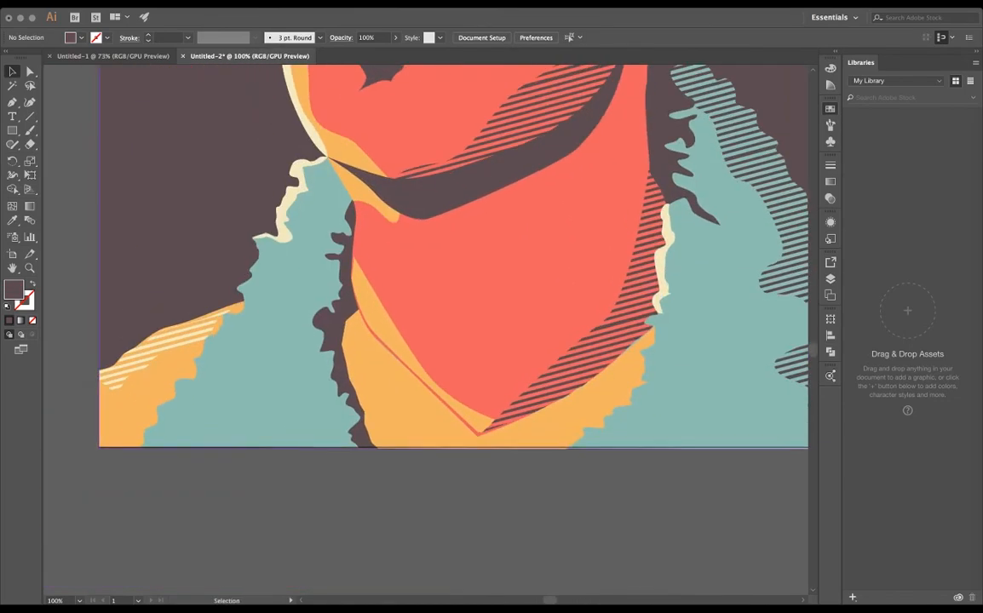
{"action": "left_click", "coordinate": [830, 352]}
{"action": "scroll", "coordinate": [553, 259], "scroll_direction": "down", "scroll_amount": 3}
{"action": "scroll", "coordinate": [452, 245], "scroll_direction": "up", "scroll_amount": 1}
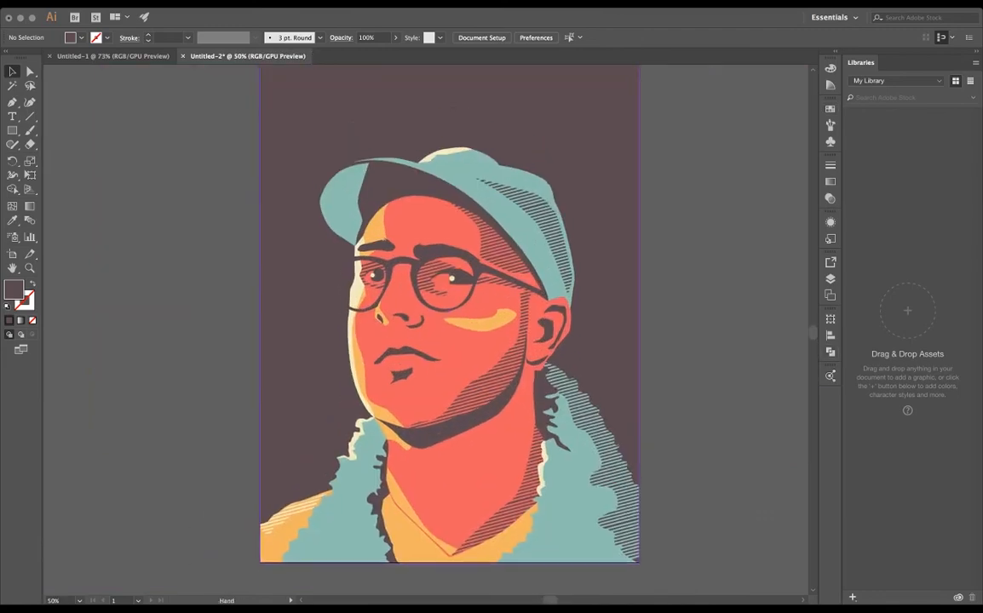
{"action": "scroll", "coordinate": [452, 245], "scroll_direction": "up", "scroll_amount": 1}
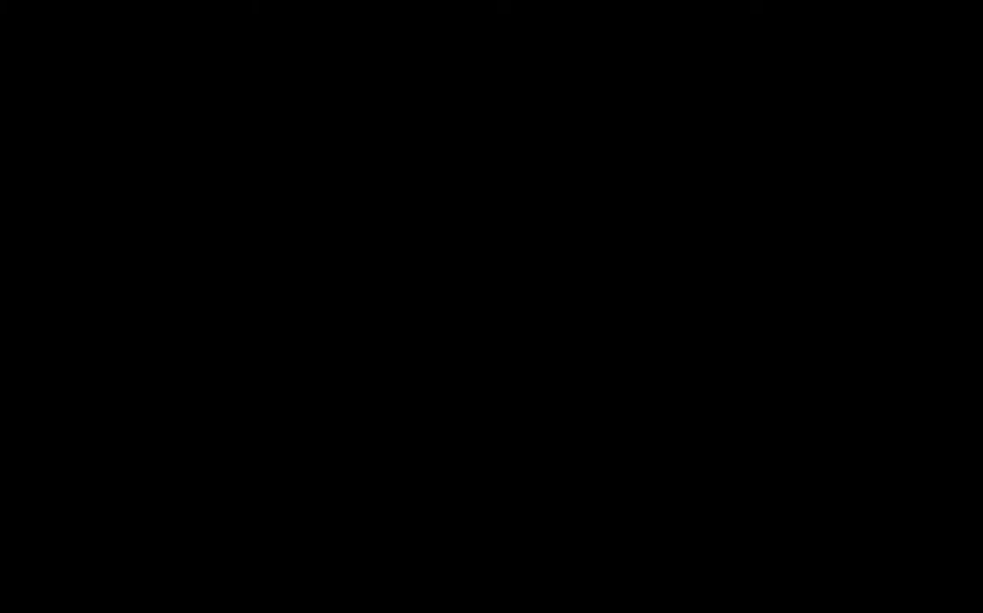